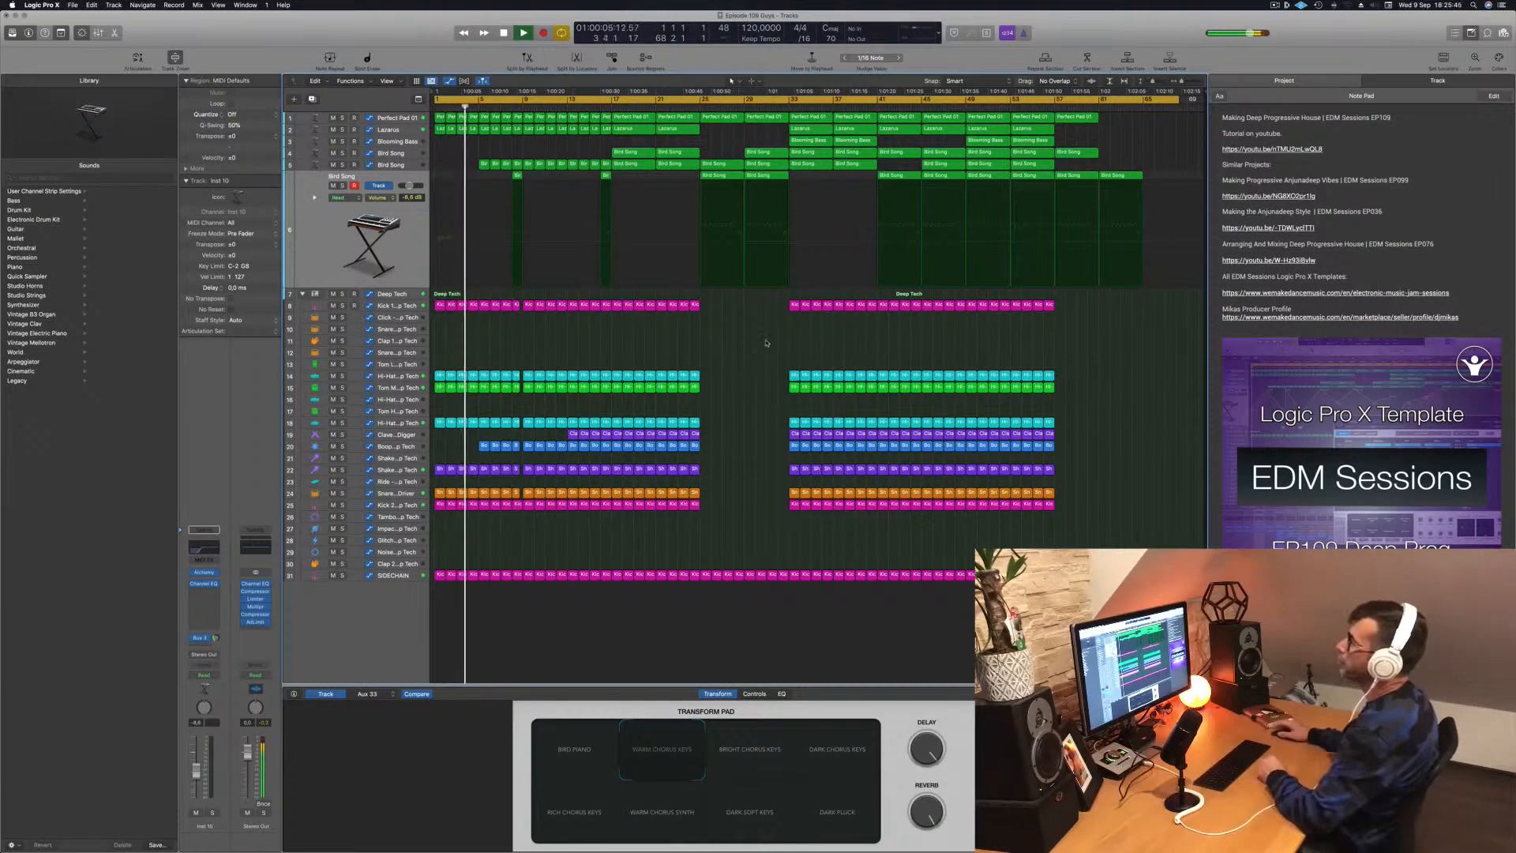
Step: Listen through the arrangement while reviewing the Perfect Pad 01, lowest Bird Song and Clave – Crate Digger tracks
click(391, 119)
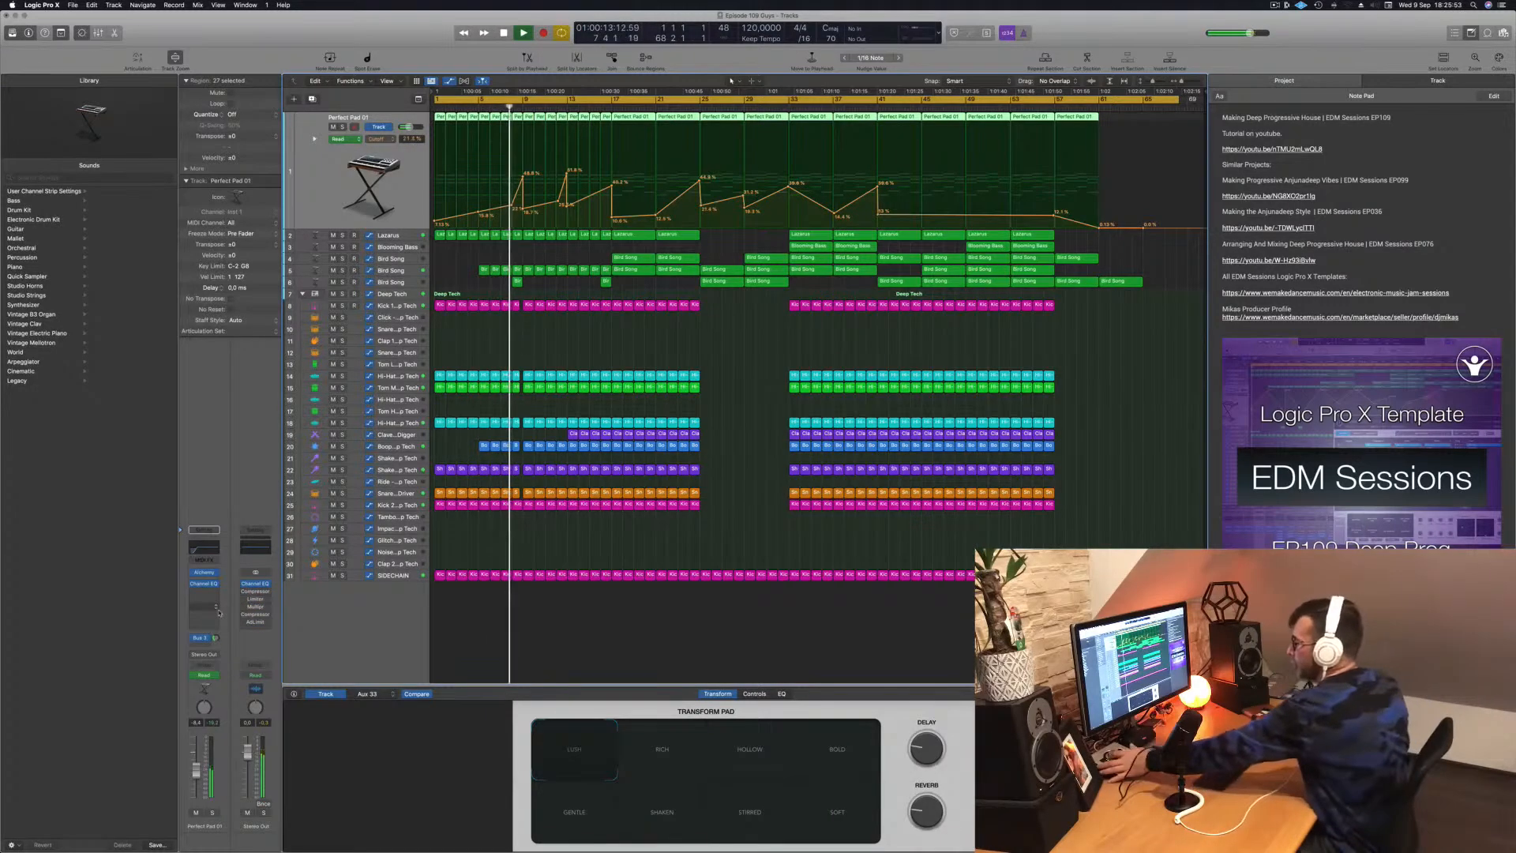
click(536, 540)
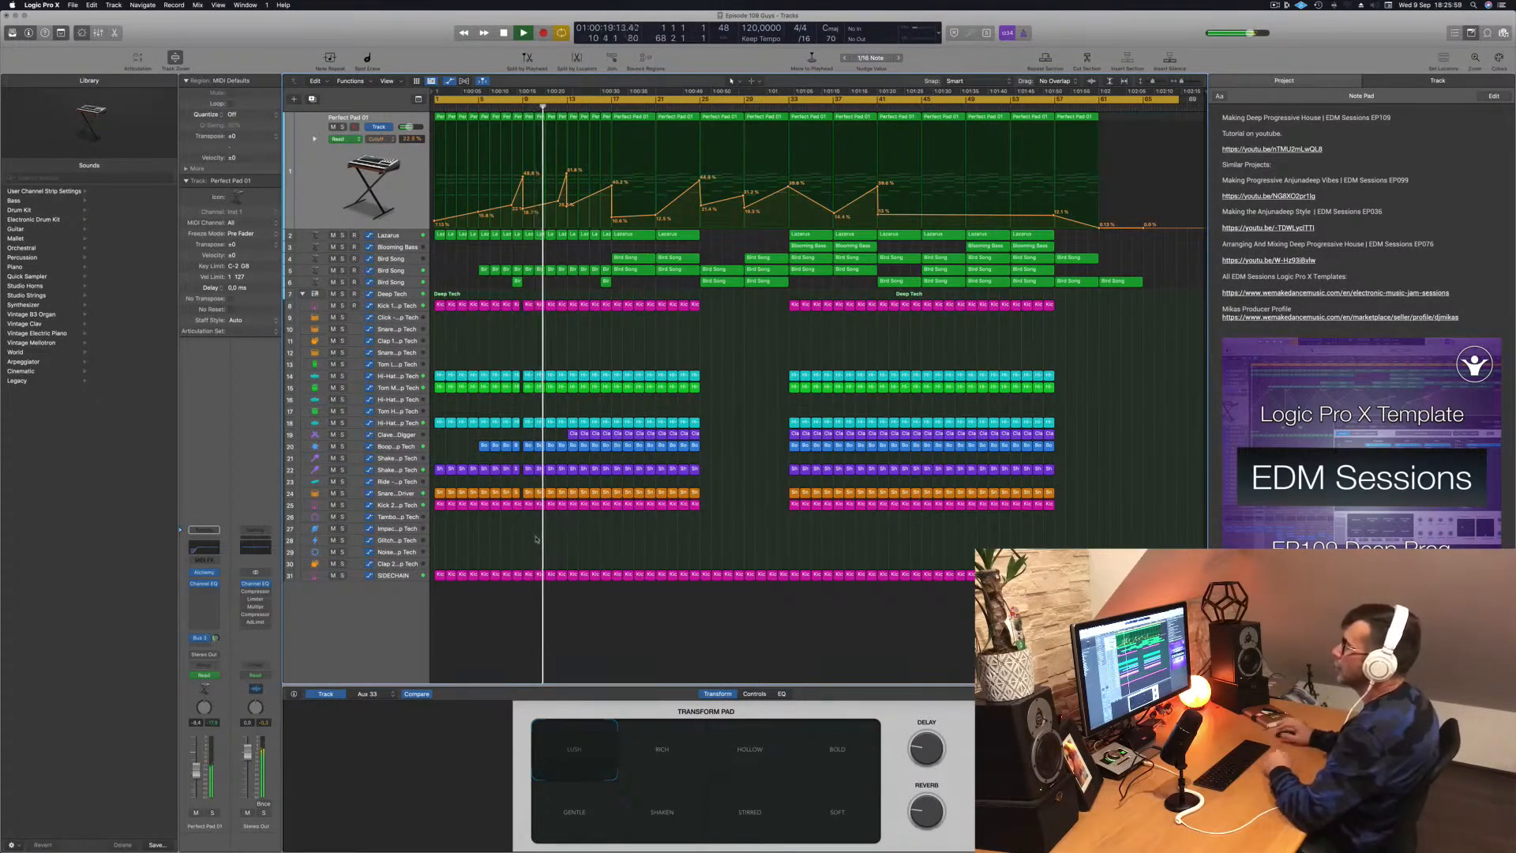
click(405, 282)
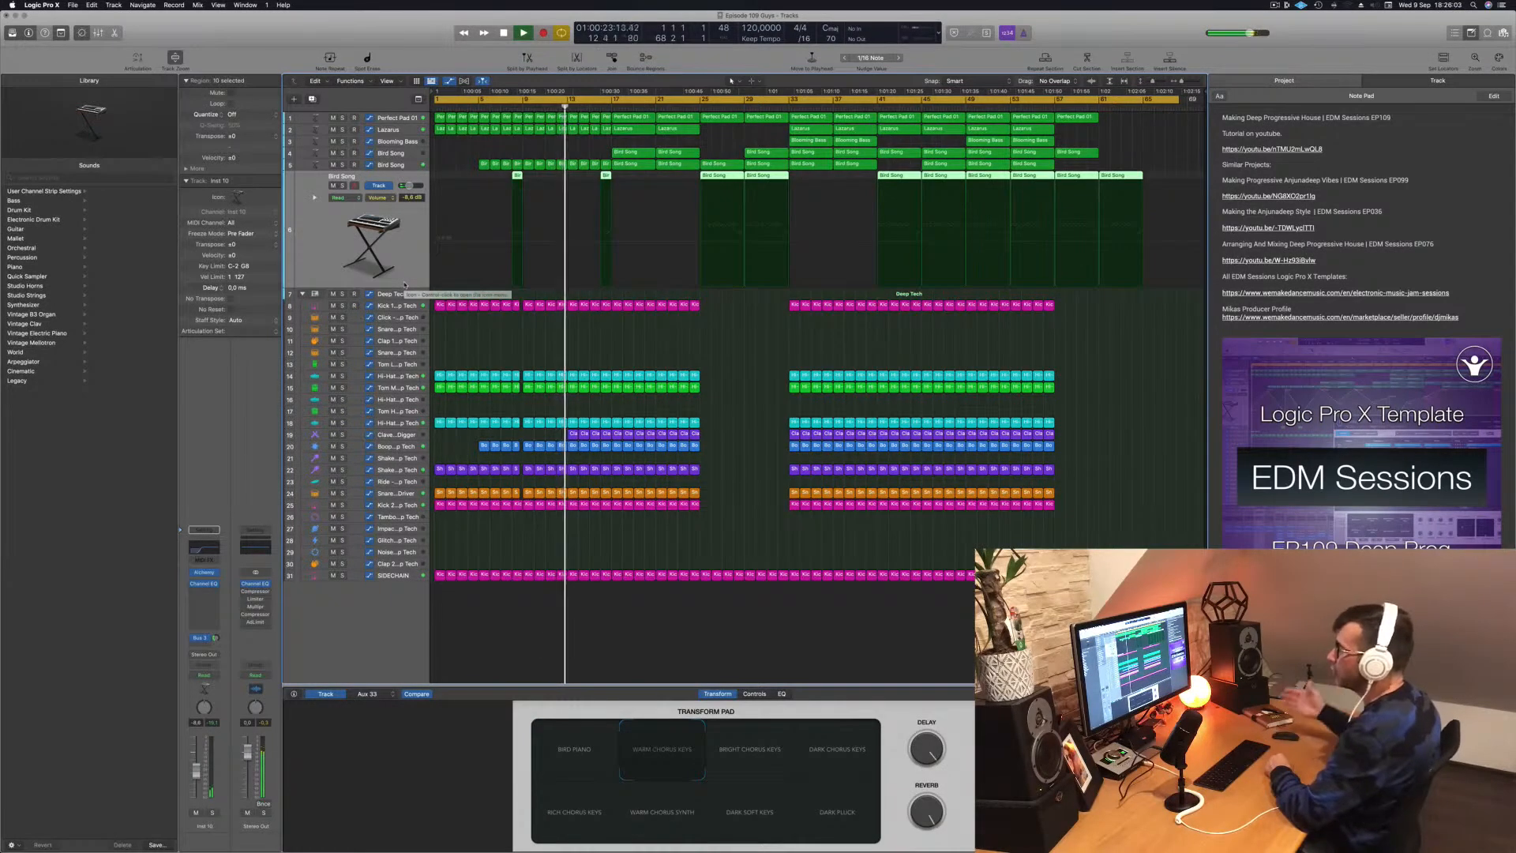
click(556, 358)
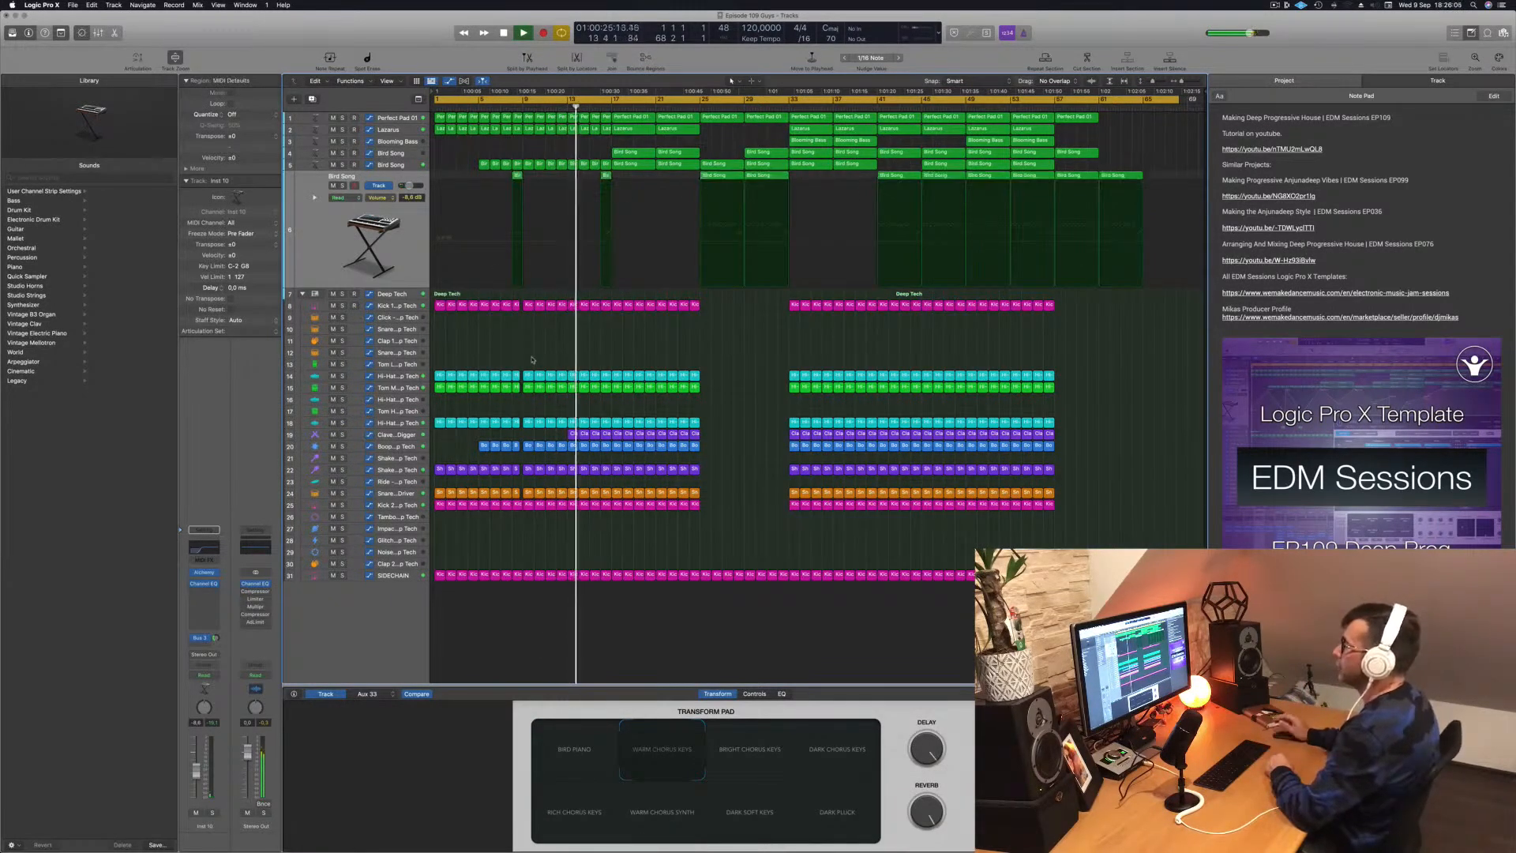
click(392, 435)
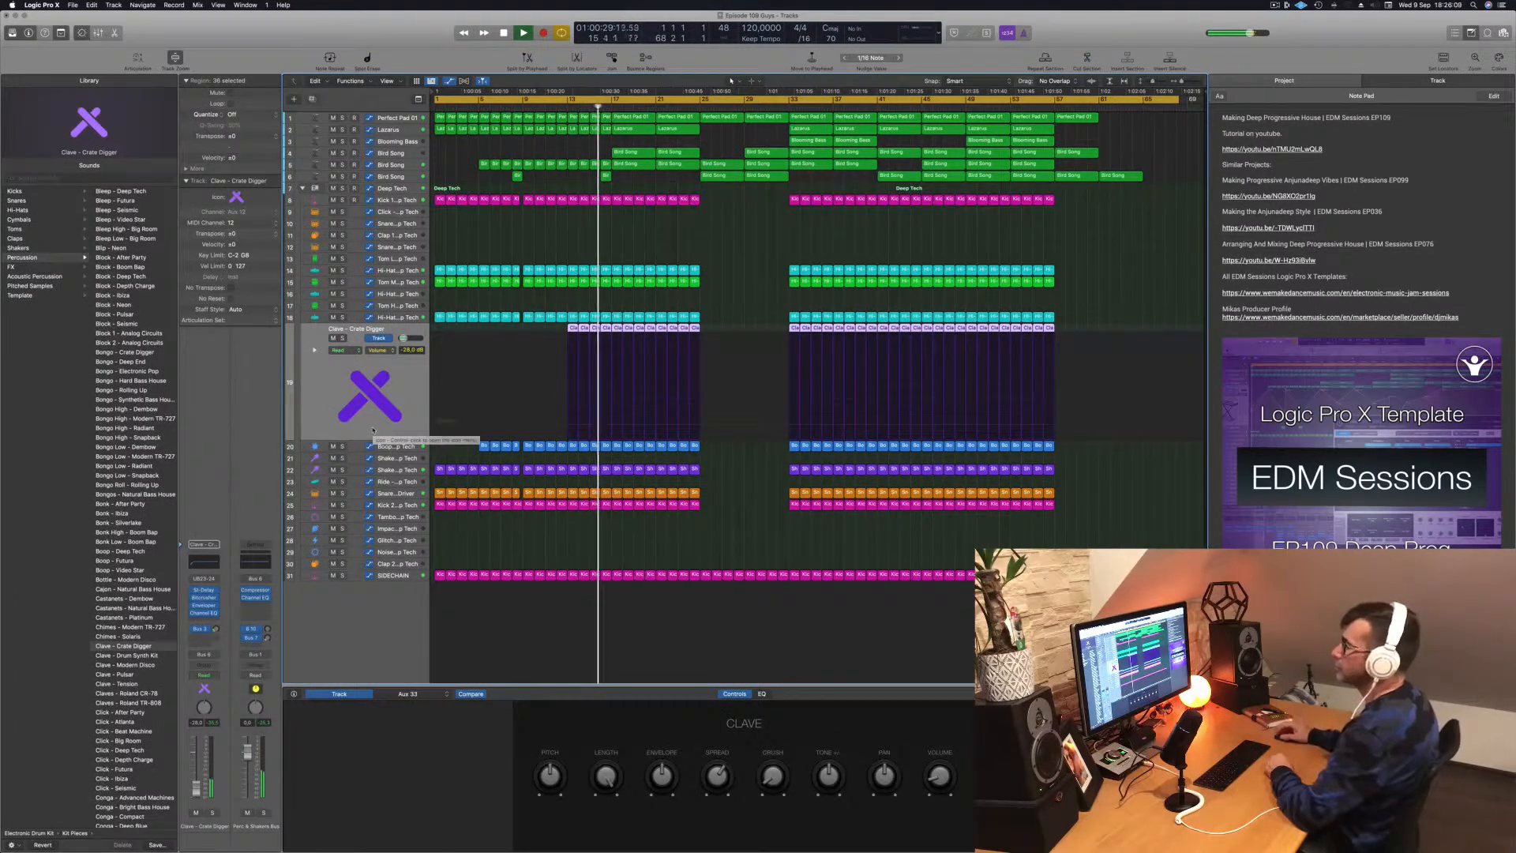
click(717, 230)
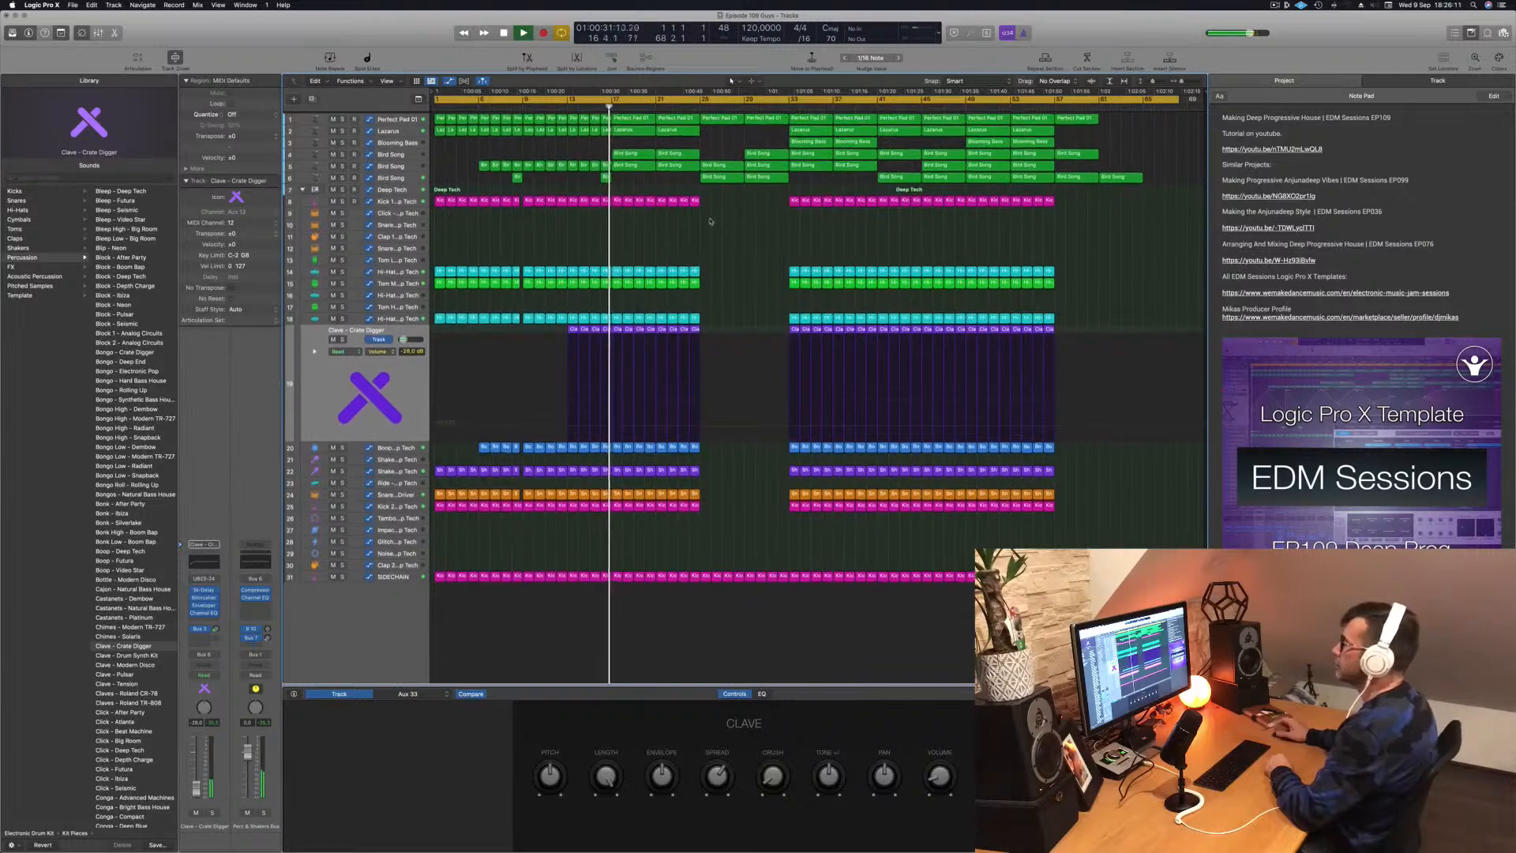
Step: Audition the Bird Song track on track 4 in solo, then review the Bird Song part on track 6
click(405, 154)
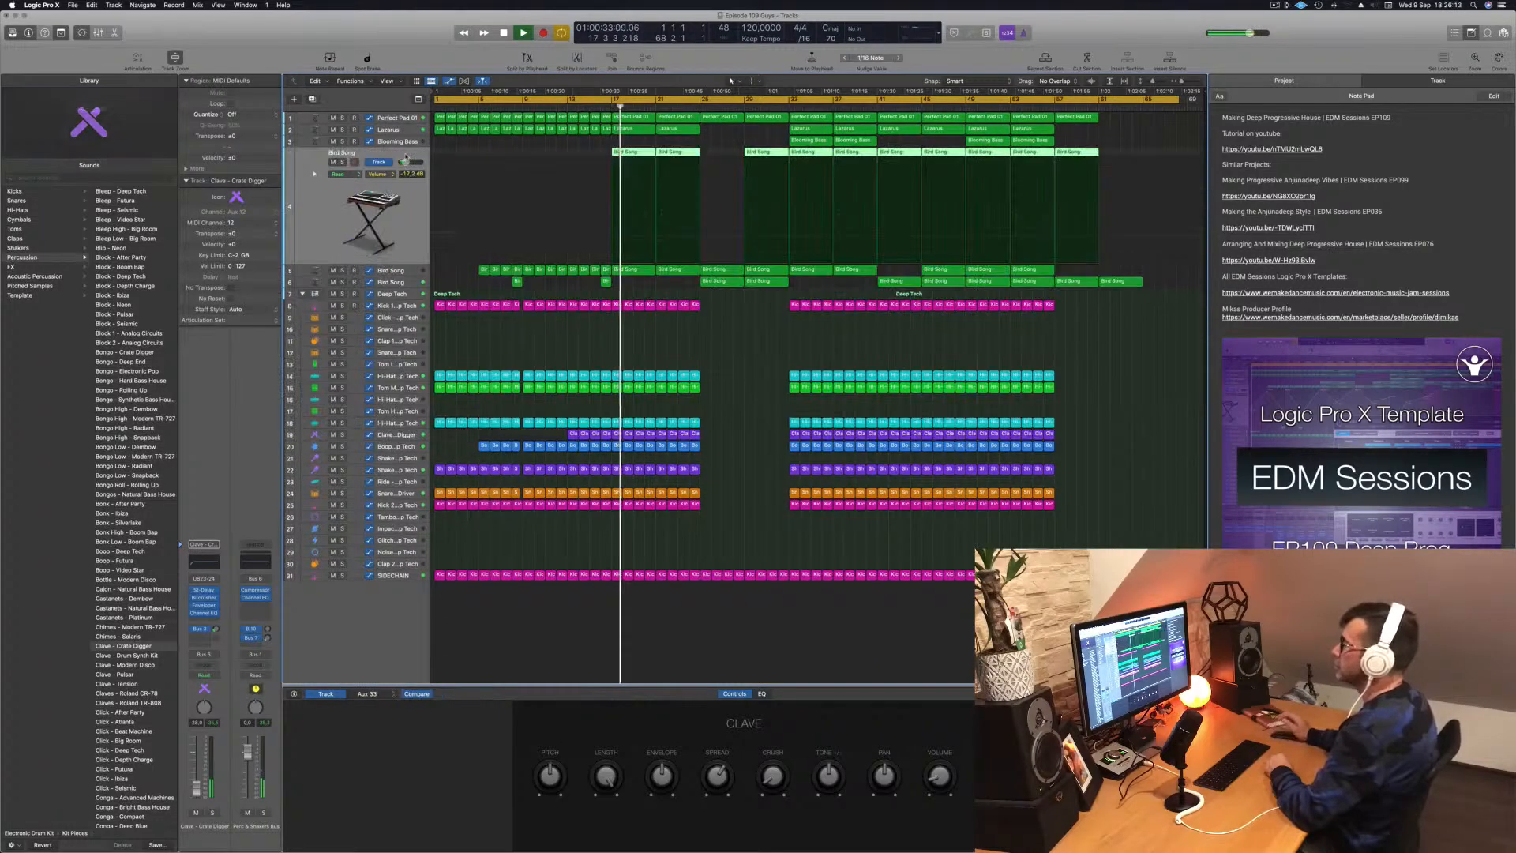
click(342, 162)
click(342, 162)
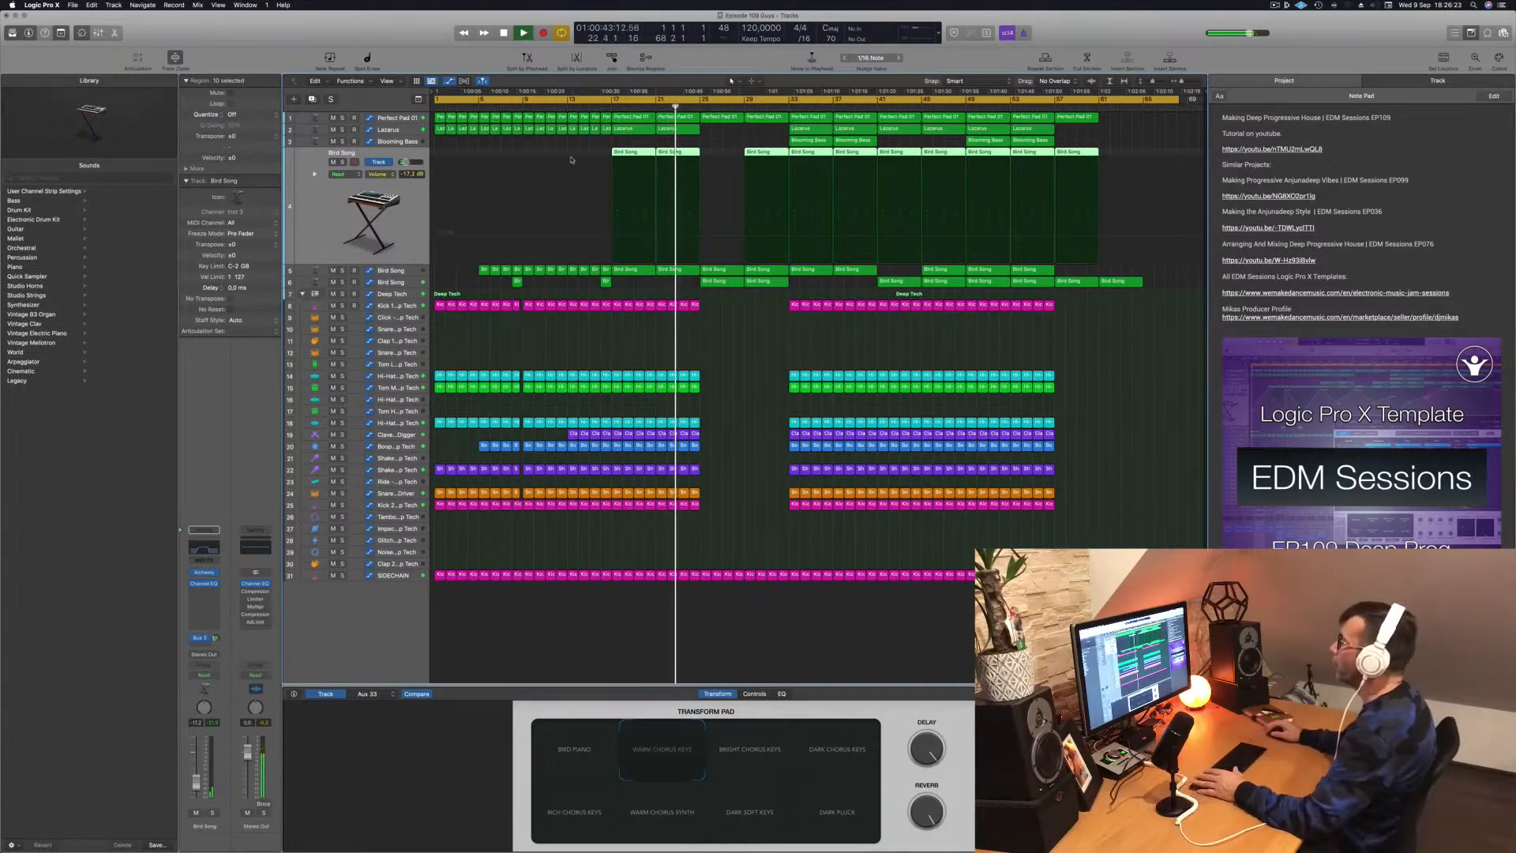
click(587, 356)
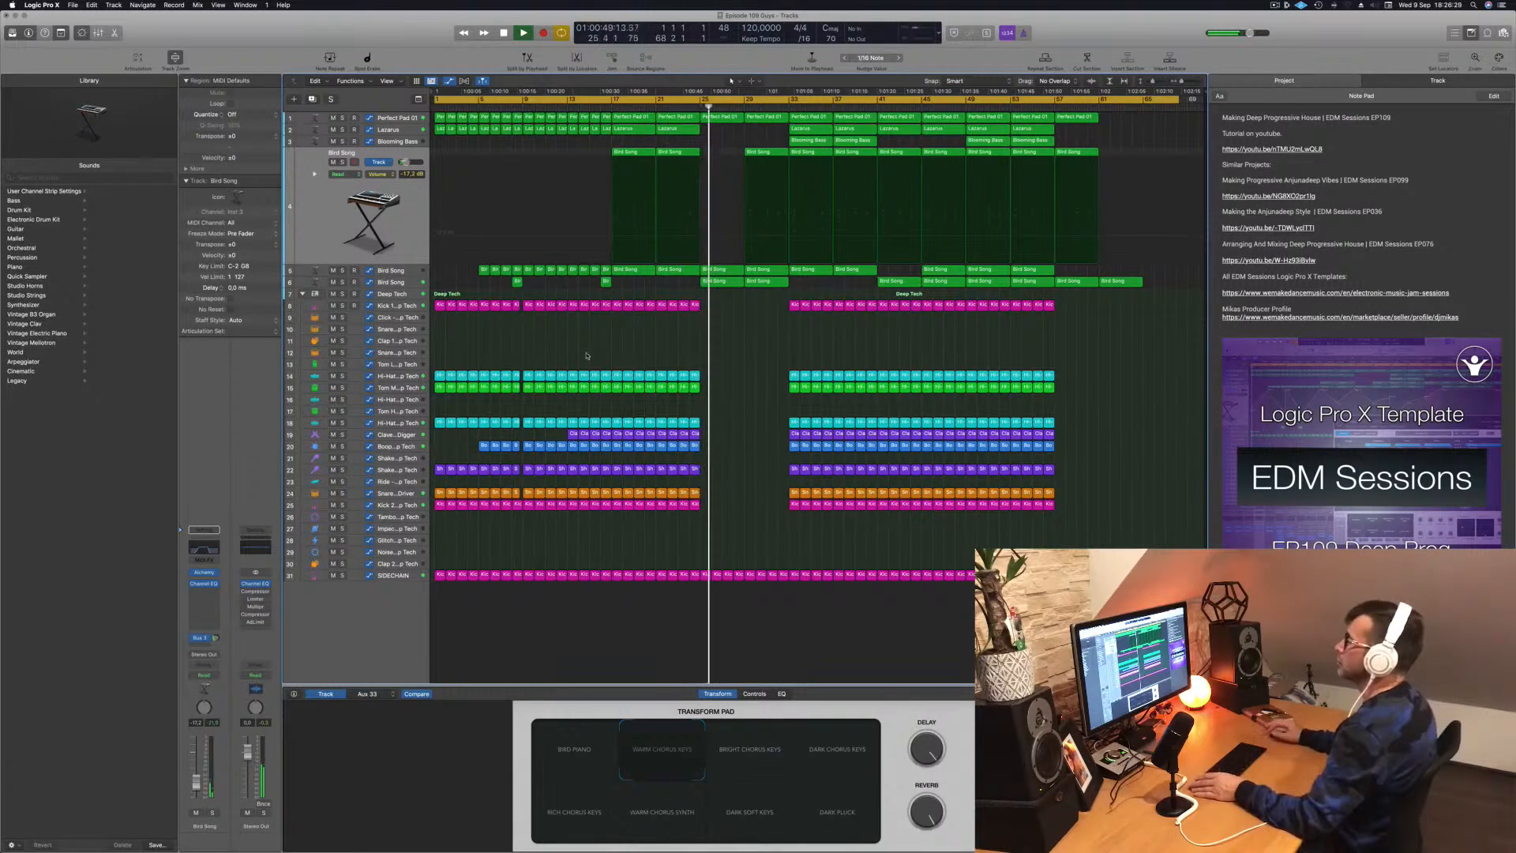
click(415, 283)
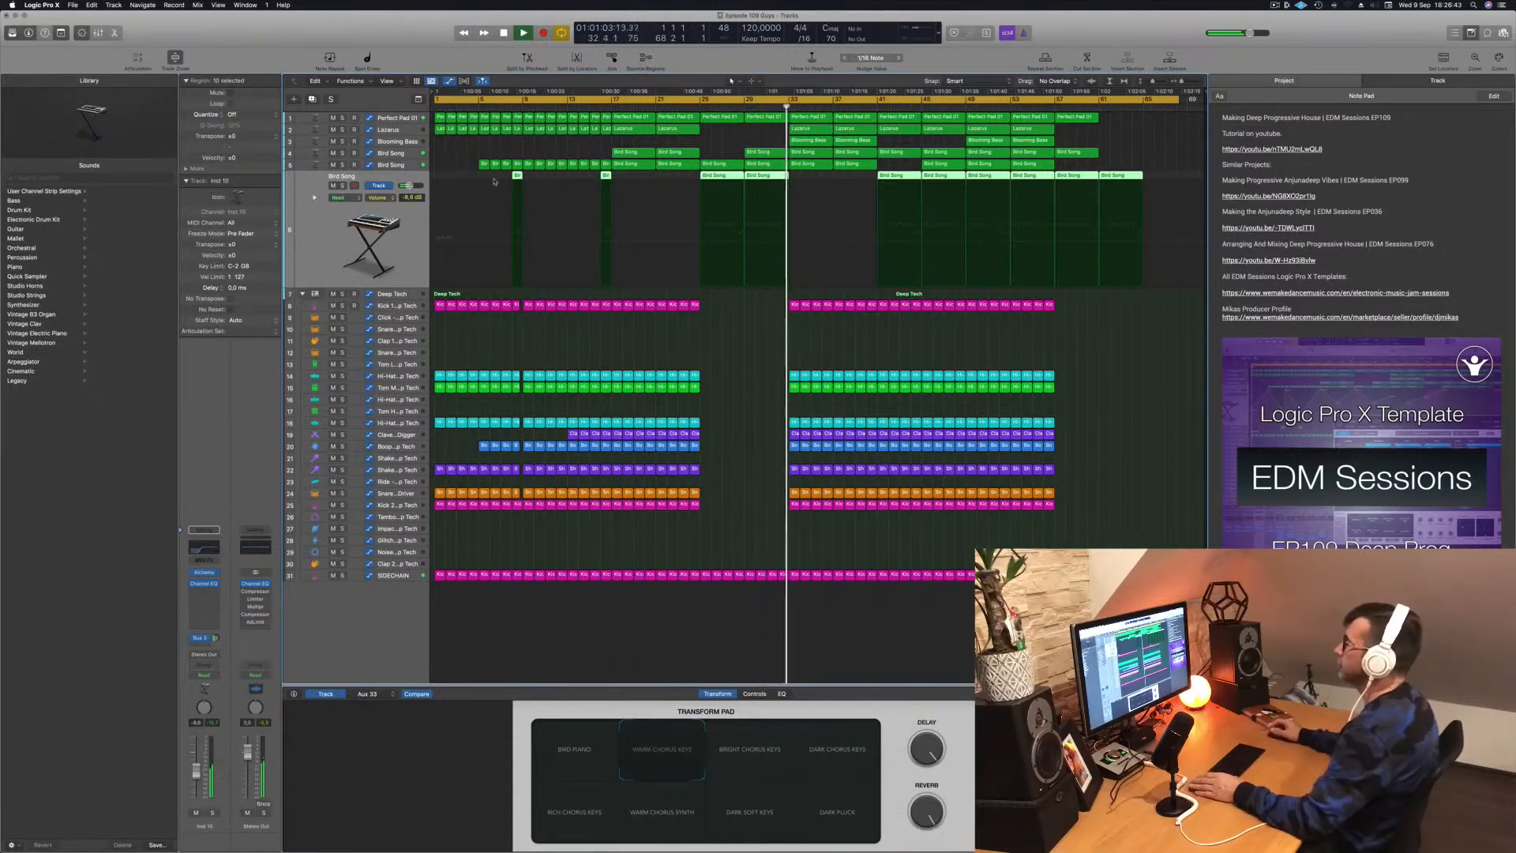
click(734, 382)
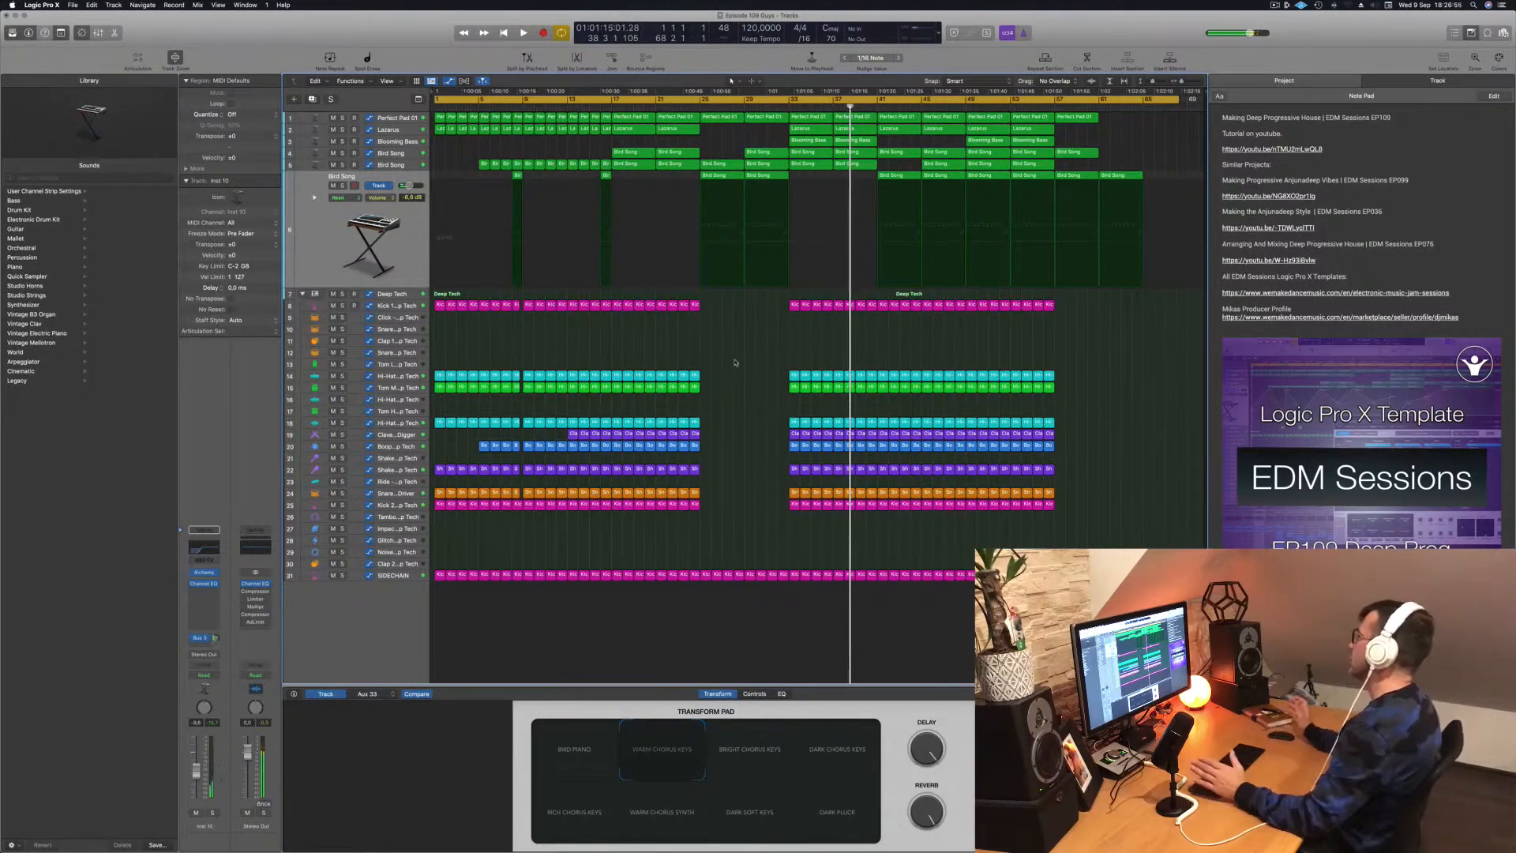
Step: Hide the project notes and enlarge the arrangement horizontally to fill the wider tracks area
click(1471, 33)
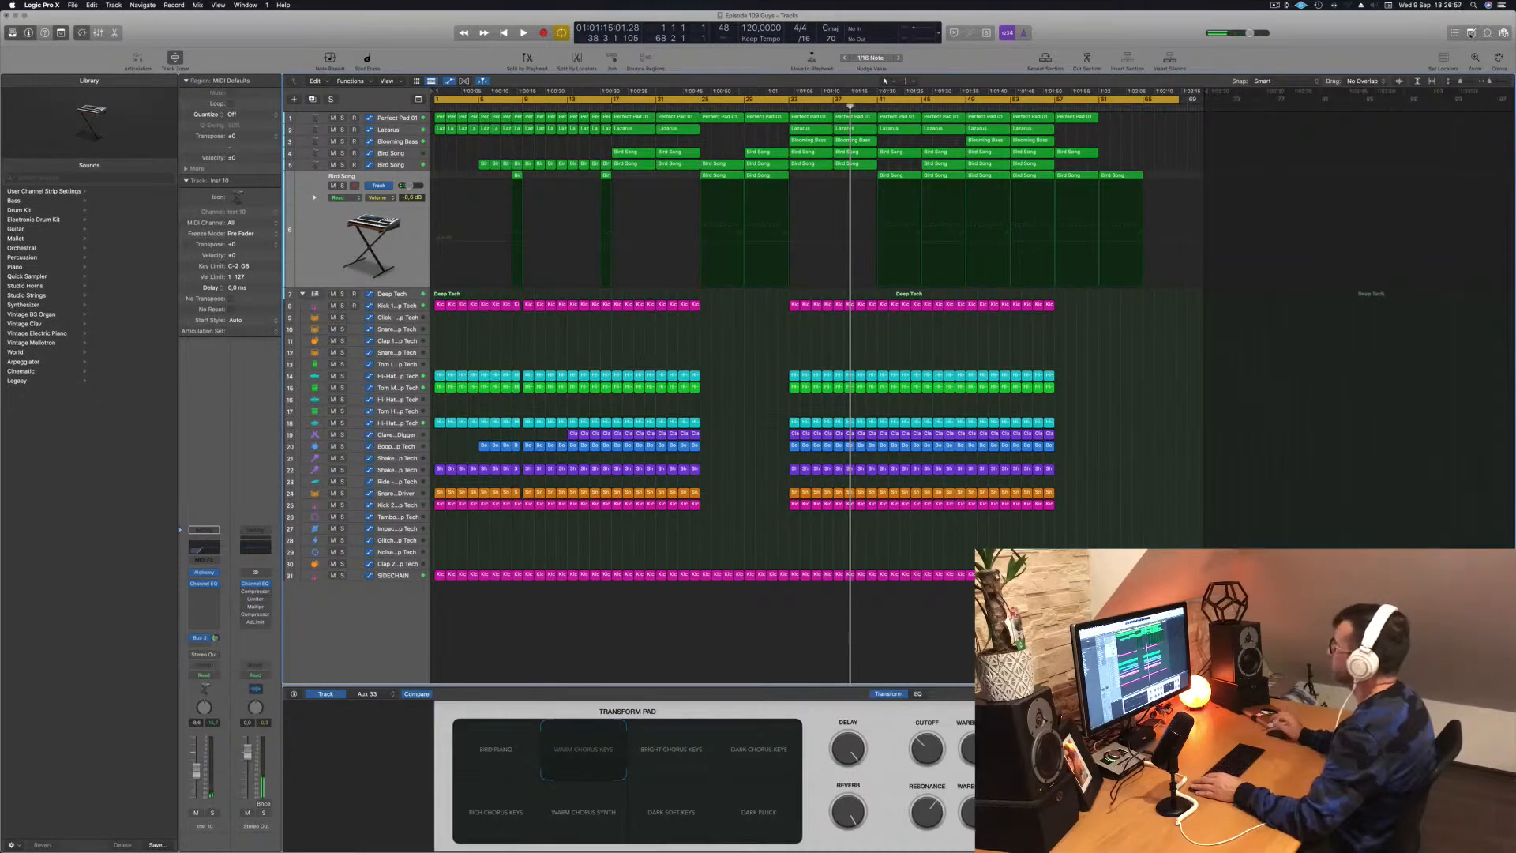
scroll(1167, 370, up, 6)
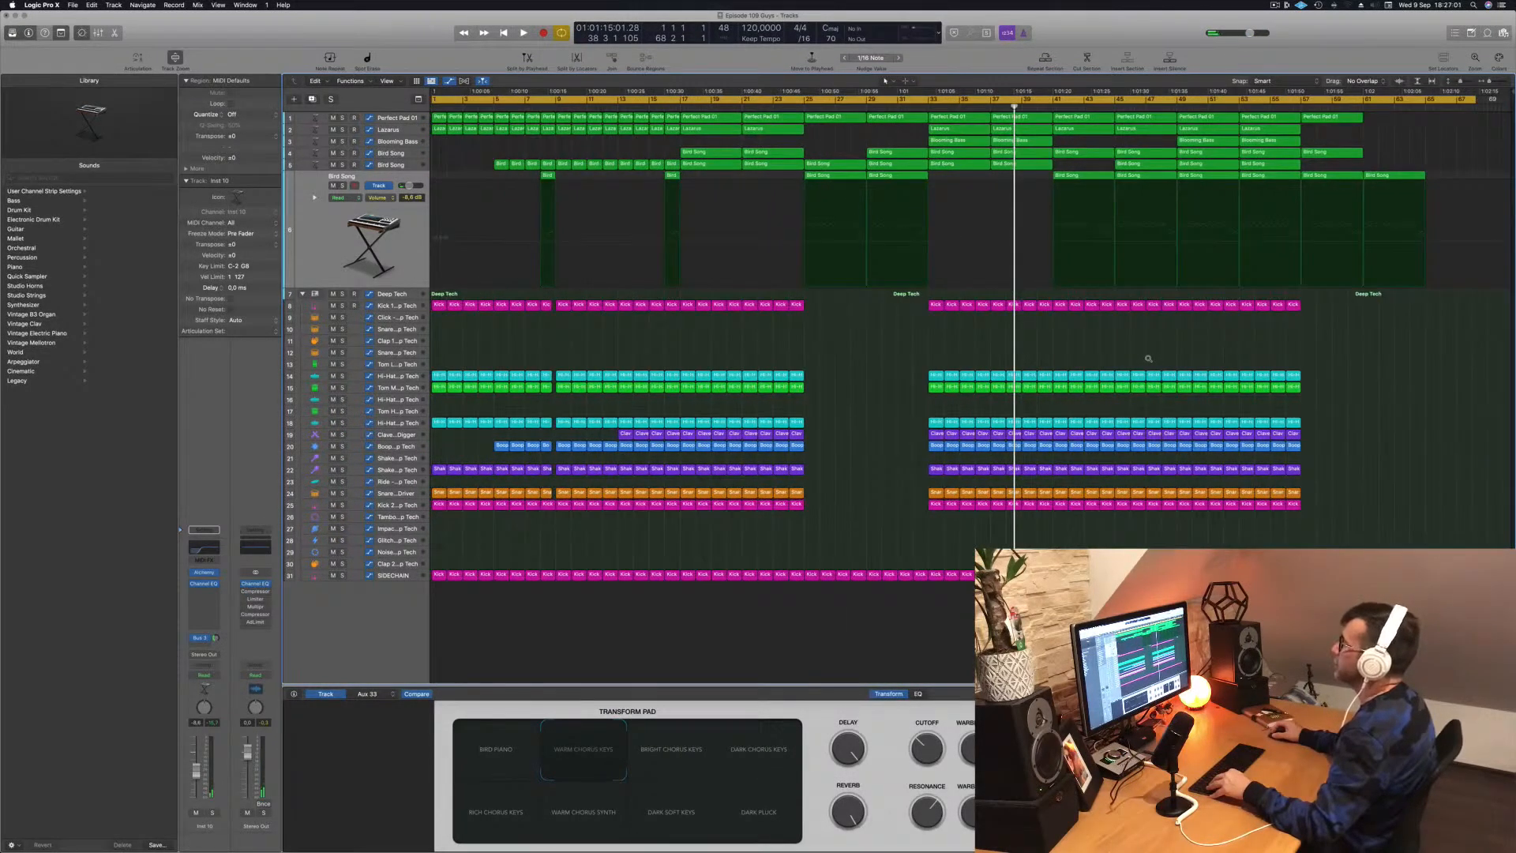
scroll(1150, 360, left, 1)
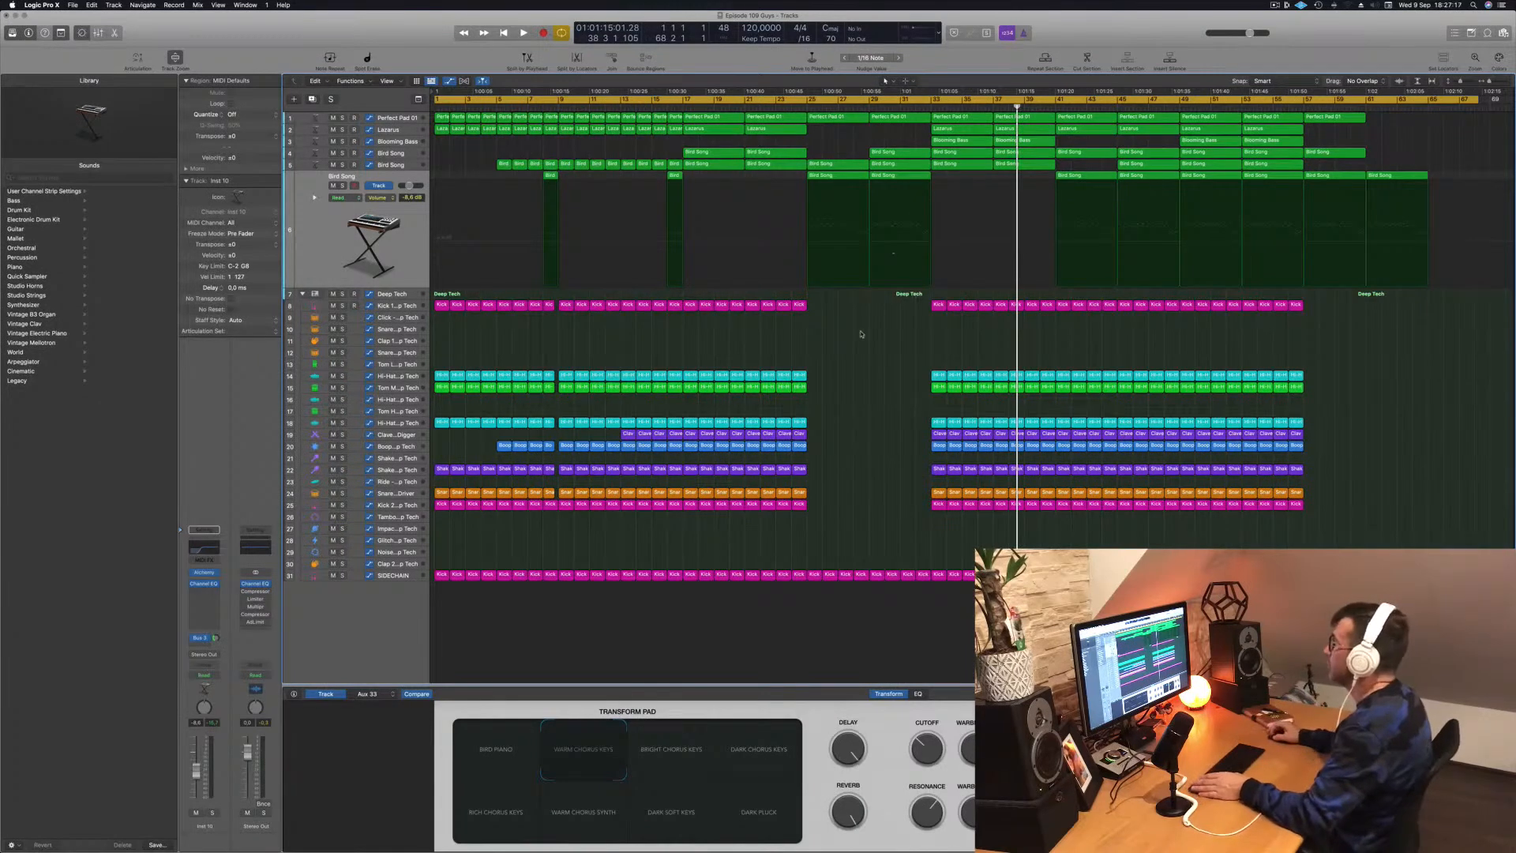
Step: Set the cycle range to bars 1–9 and repeat that section of the arrangement three times
key(Return)
key(space)
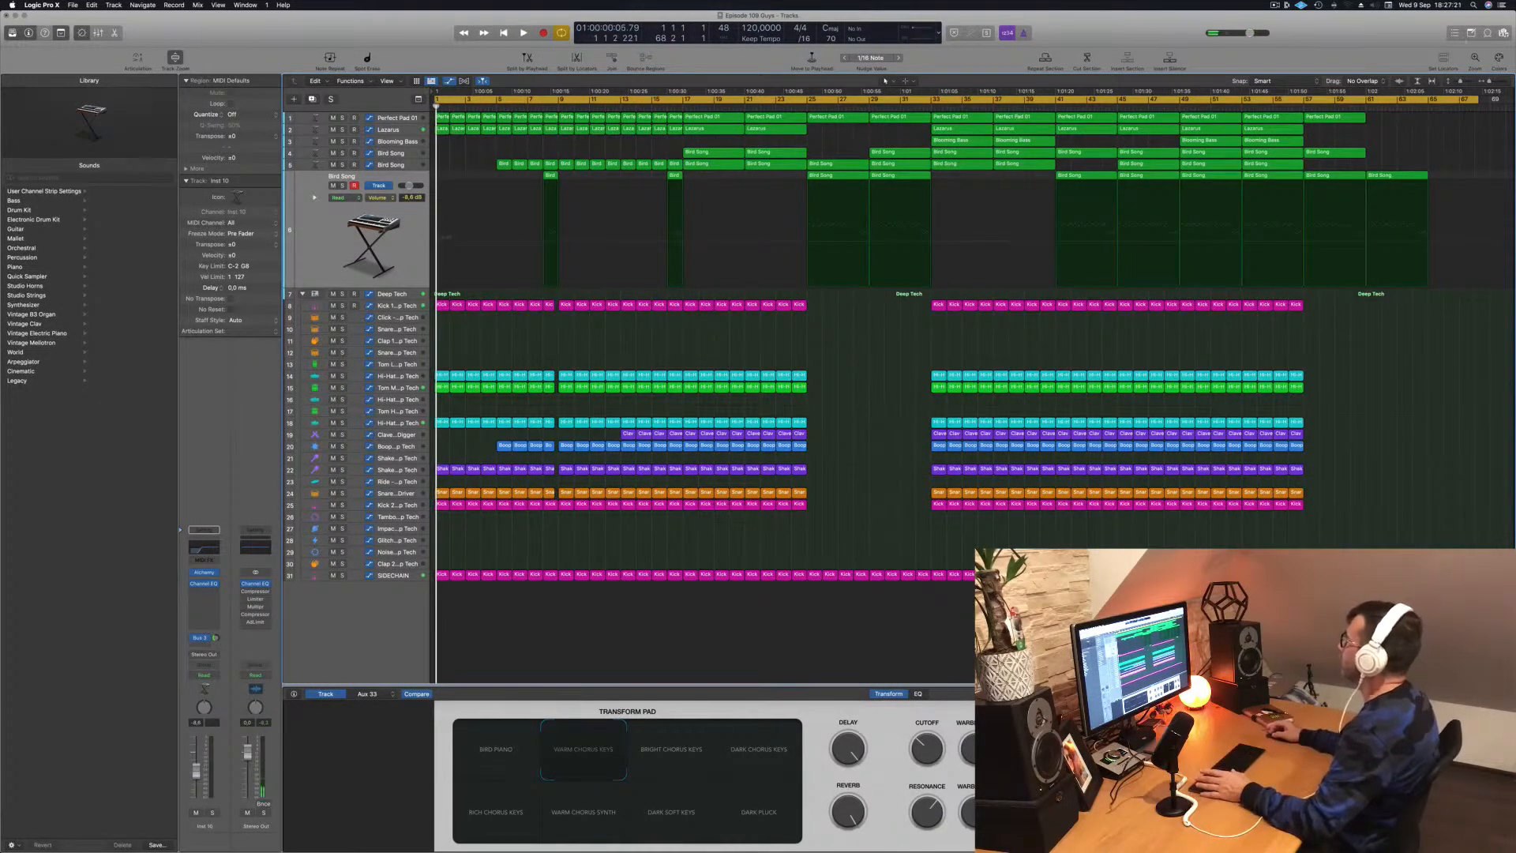
drag(1477, 97, 556, 152)
key(space)
key(space)
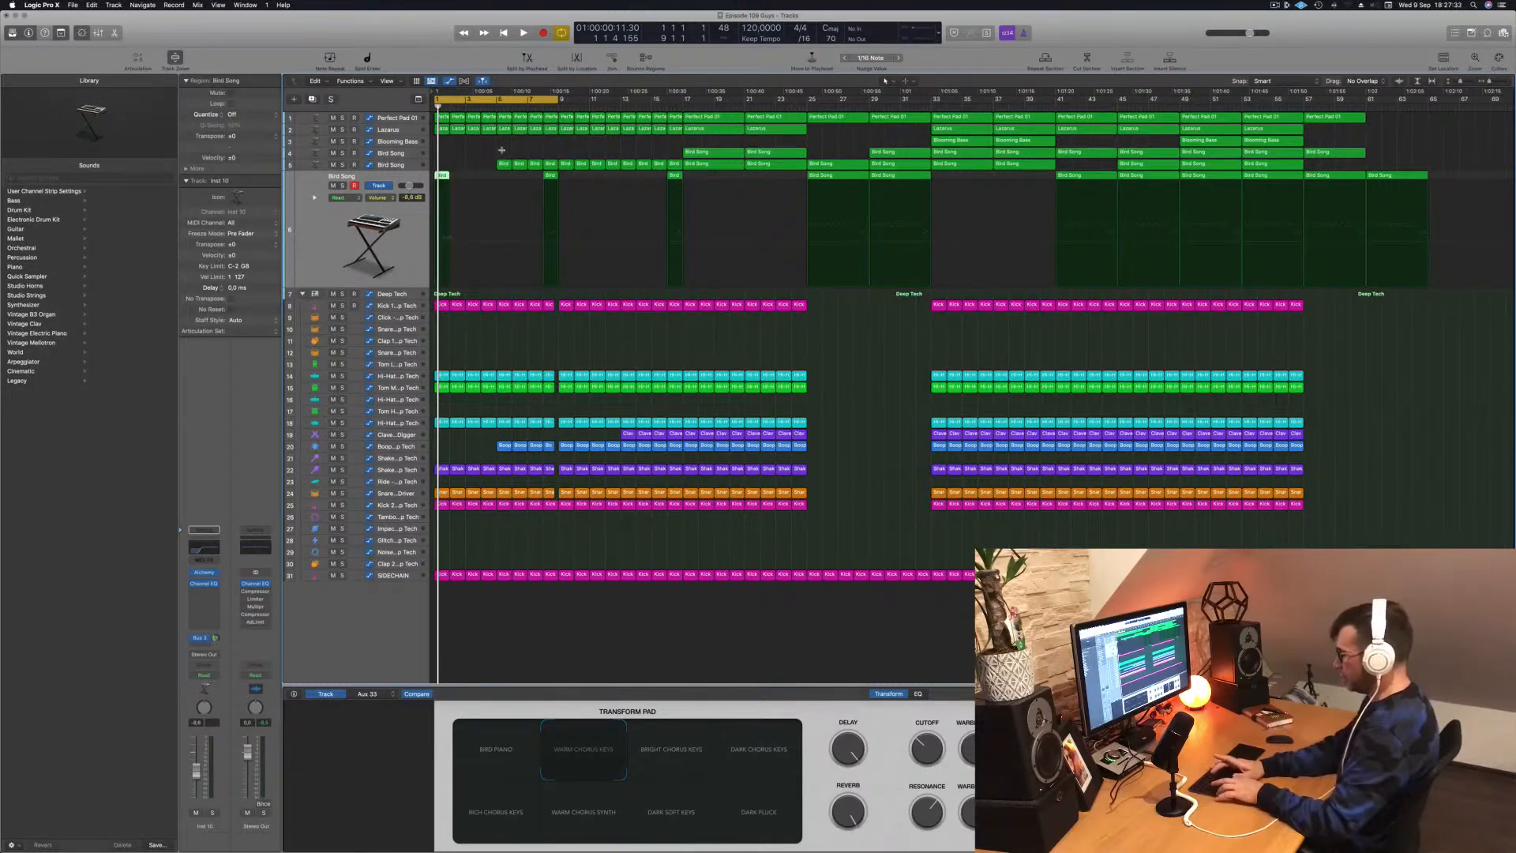
key(ctrl+super+r)
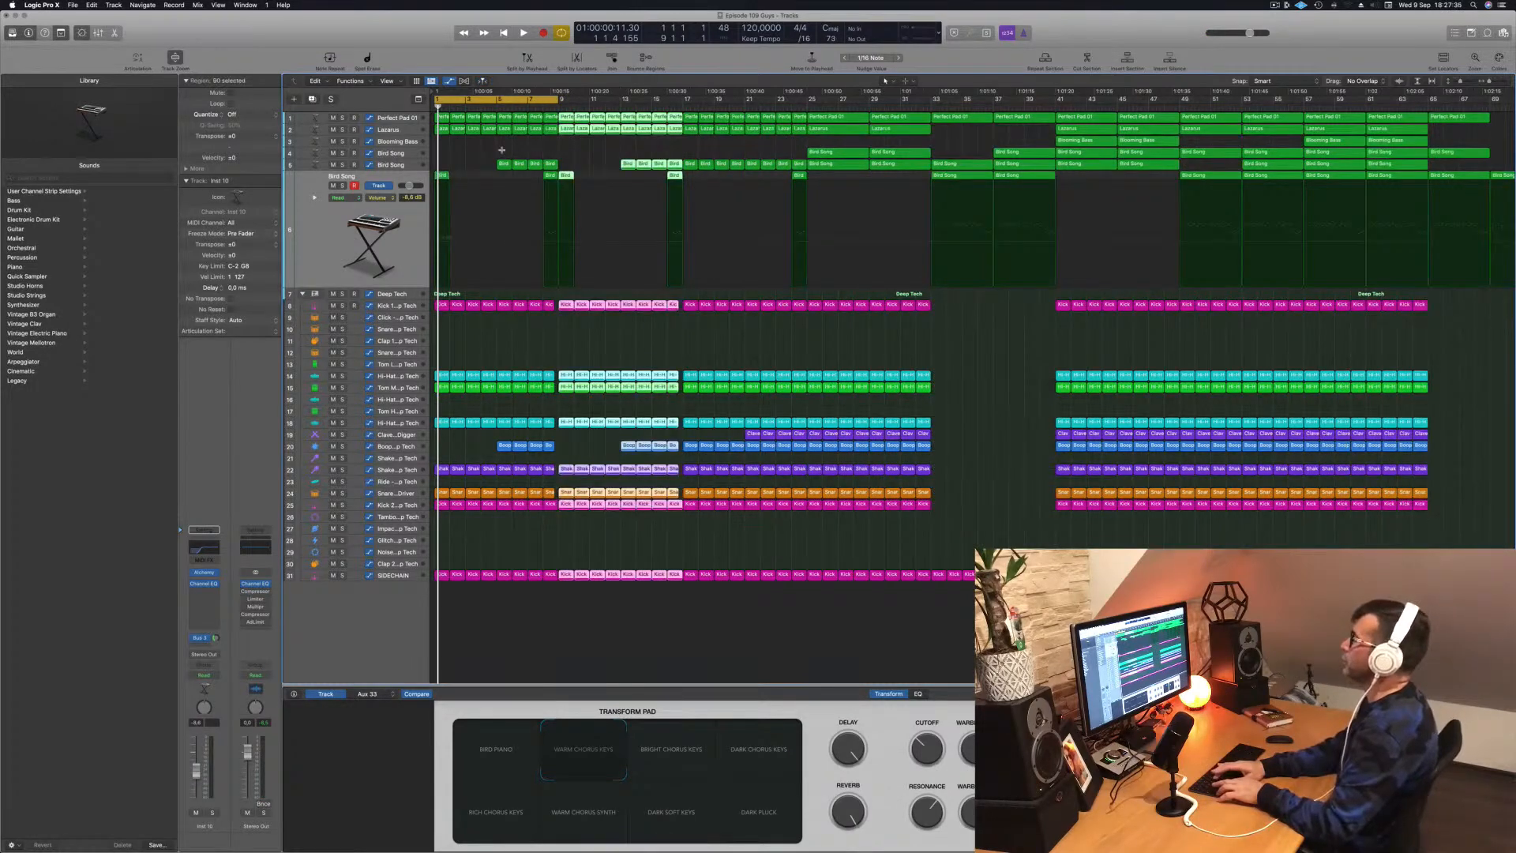
key(ctrl+super+r)
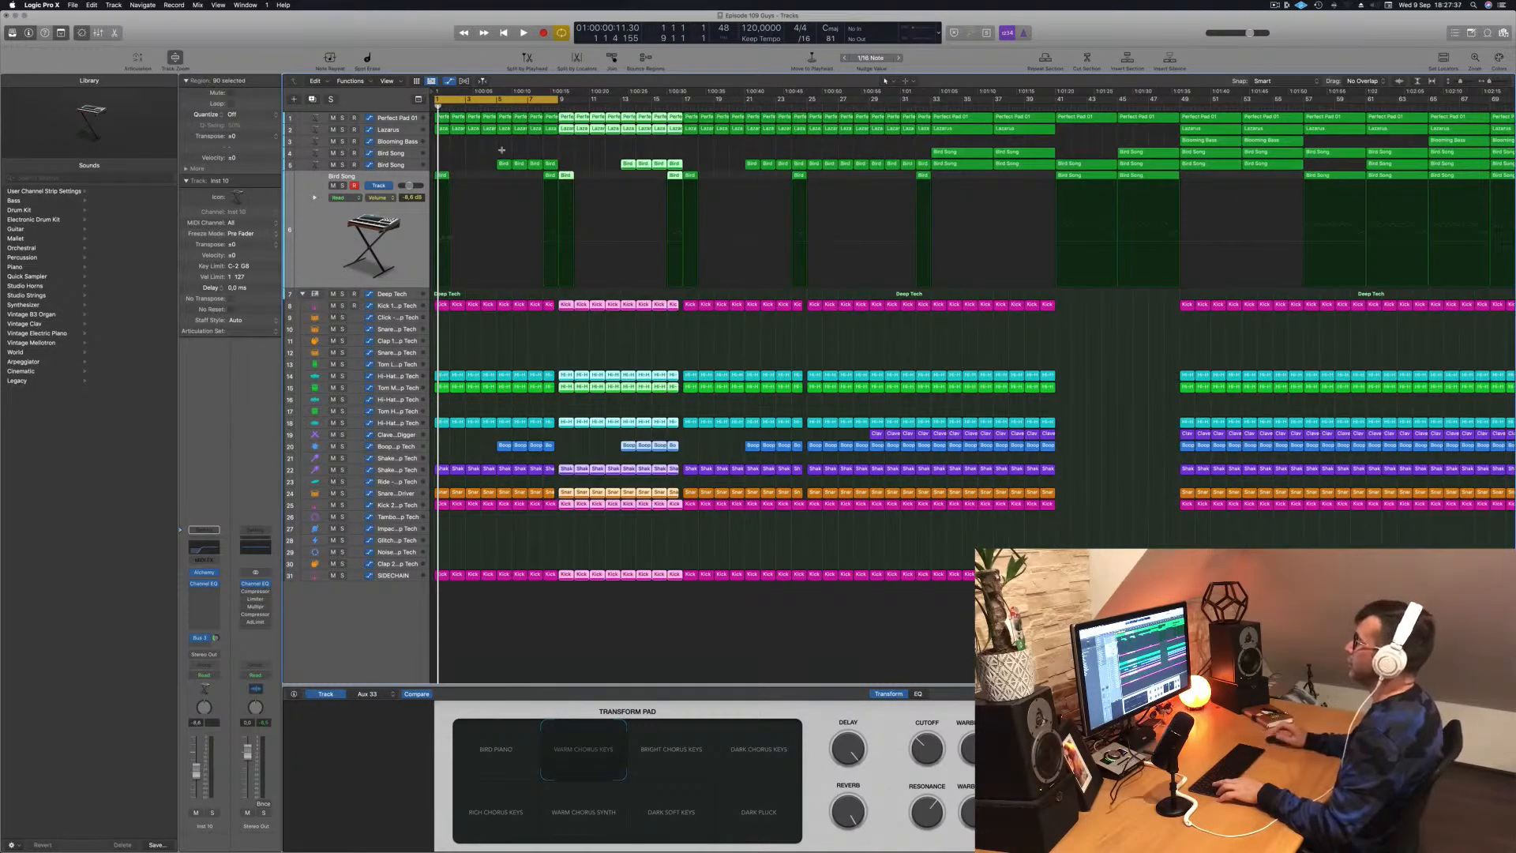
key(ctrl+super+r)
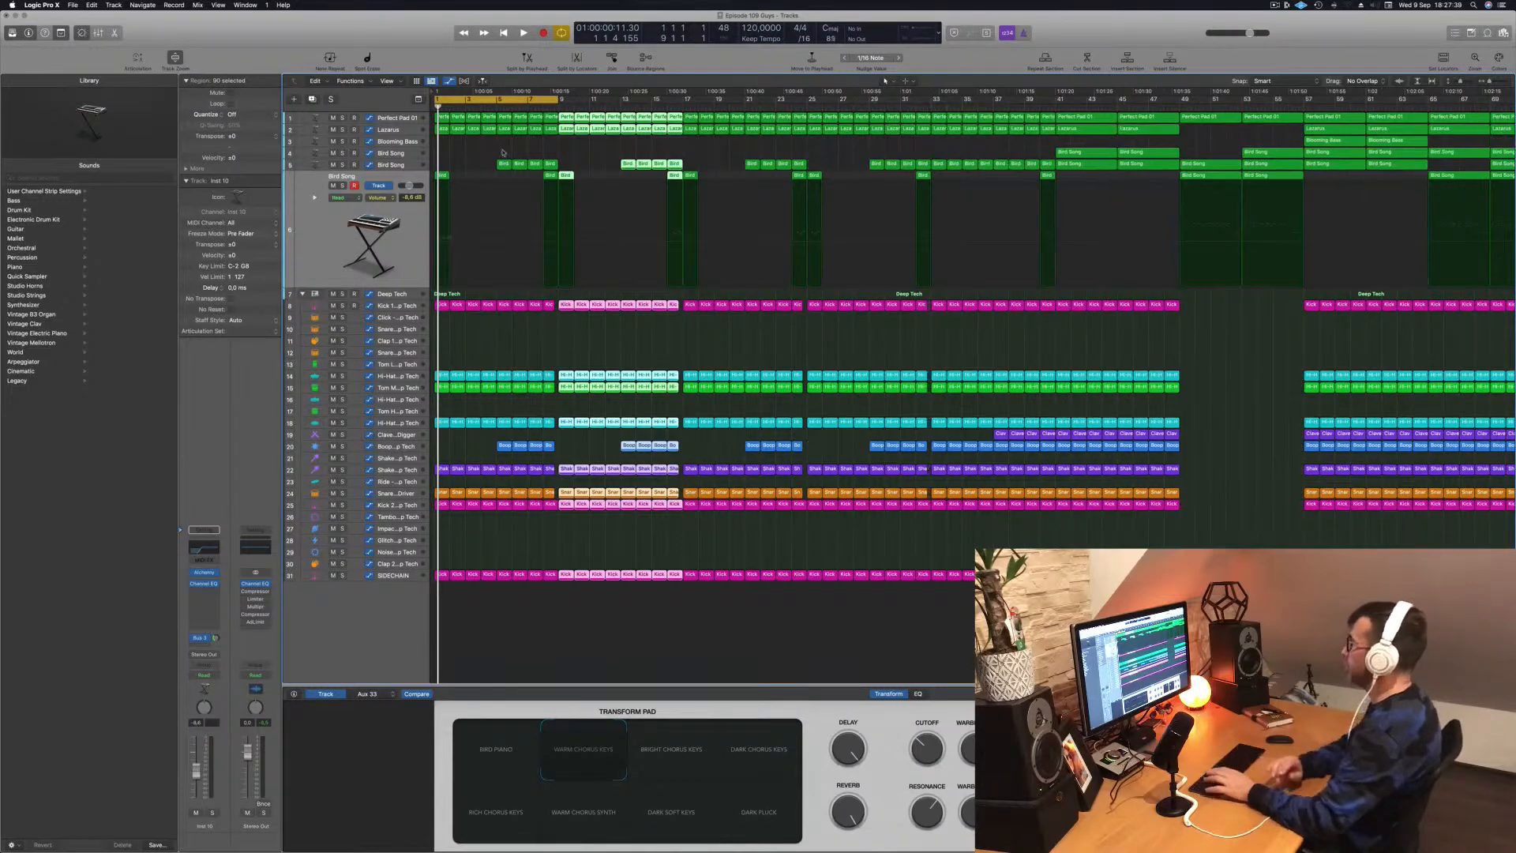
Step: Audition the beginning of the extended arrangement with the Hi-Hat on track 18 muted
key(space)
key(super+Left)
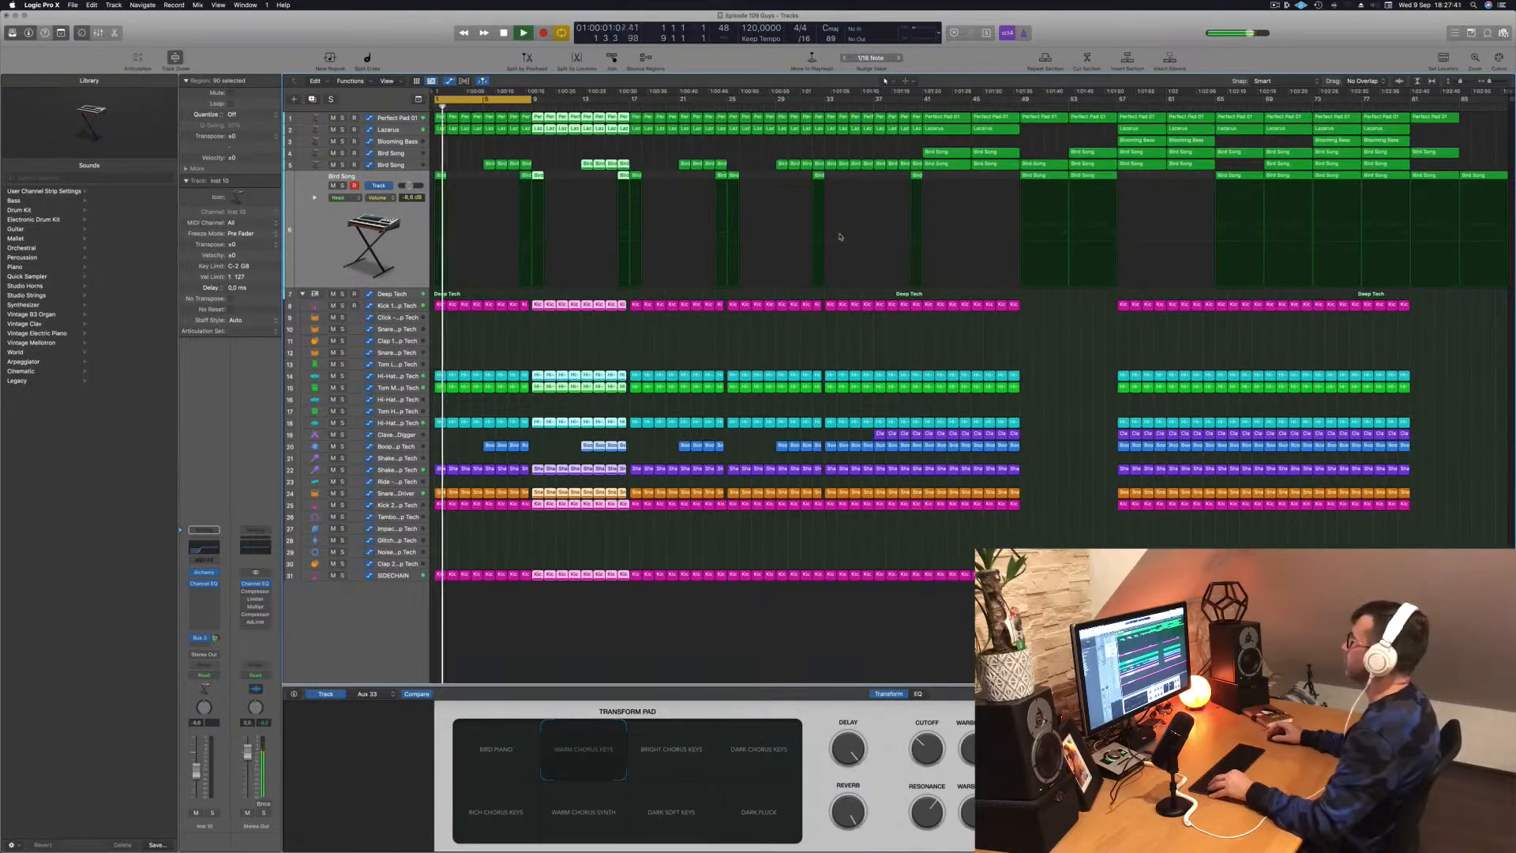
key(space)
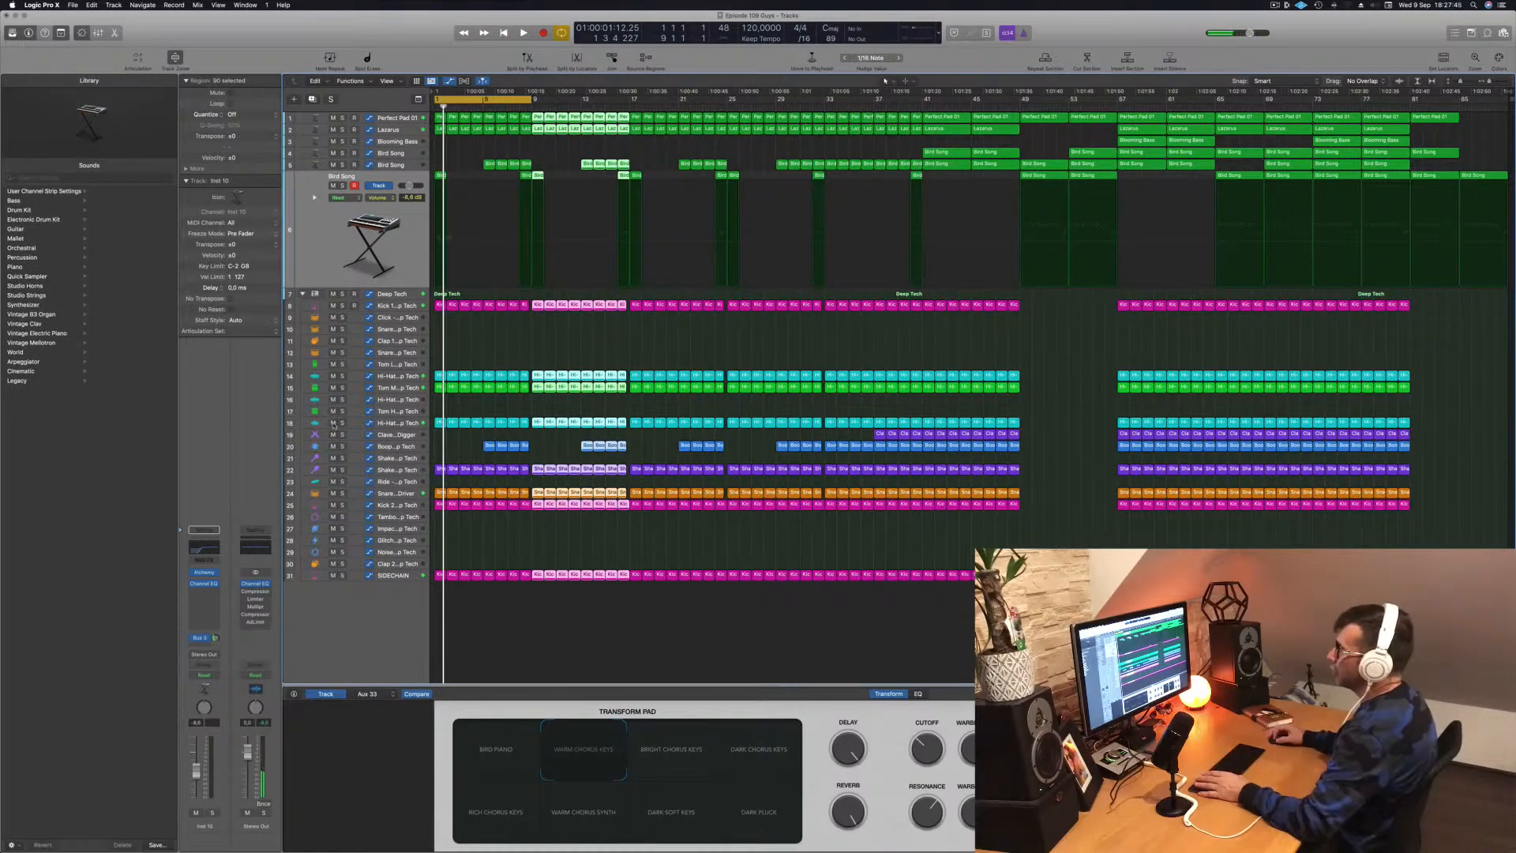
click(333, 423)
key(space)
key(space)
Step: Delete the Hi-Hat regions on track 18 across the first eight bars
scroll(459, 439, up, 5)
scroll(480, 439, left, 3)
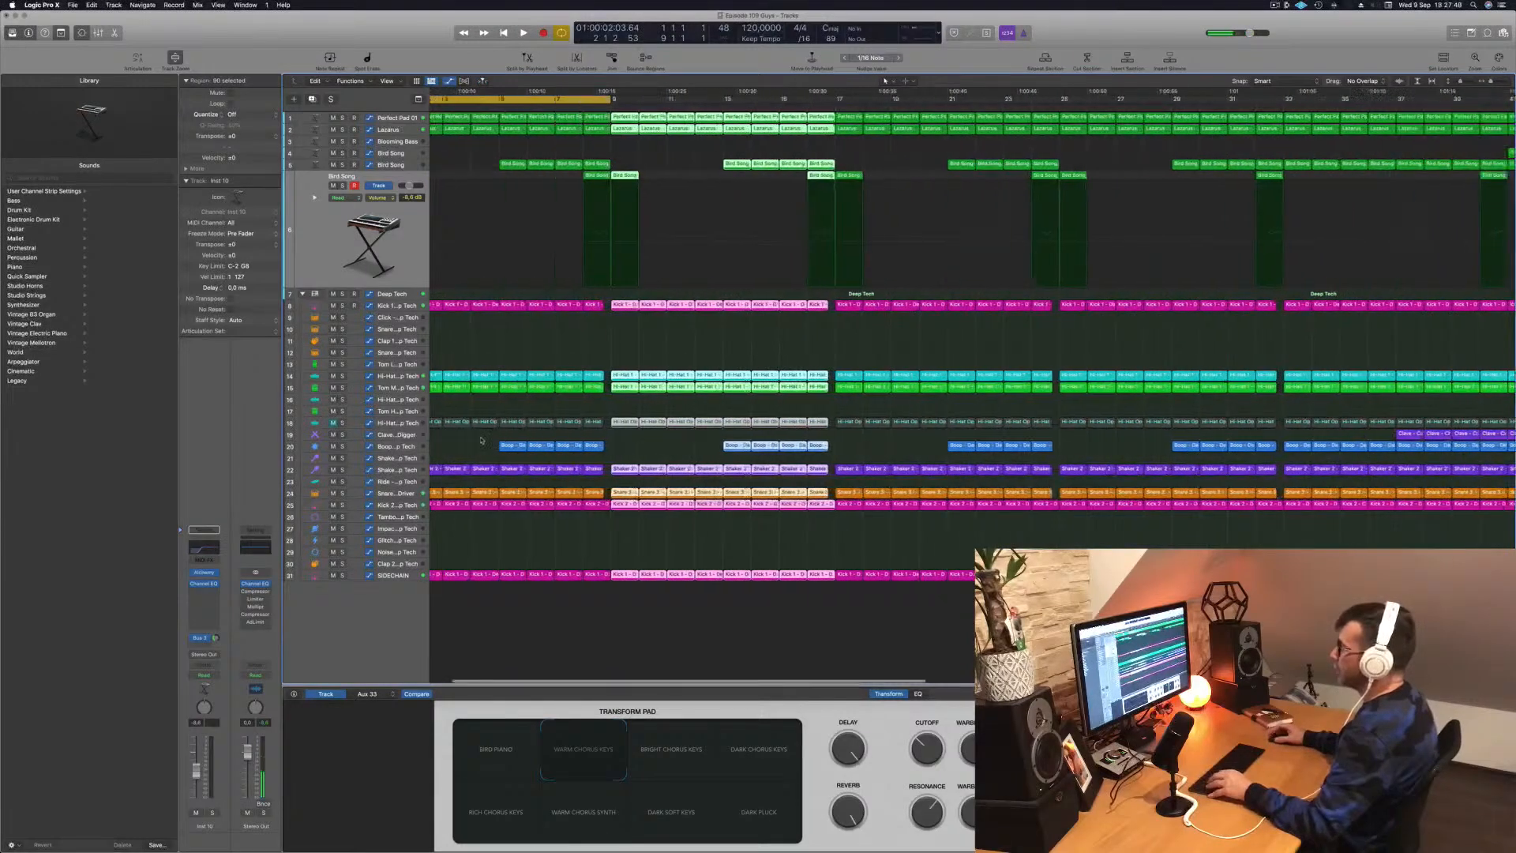
key(space)
drag(455, 409, 635, 424)
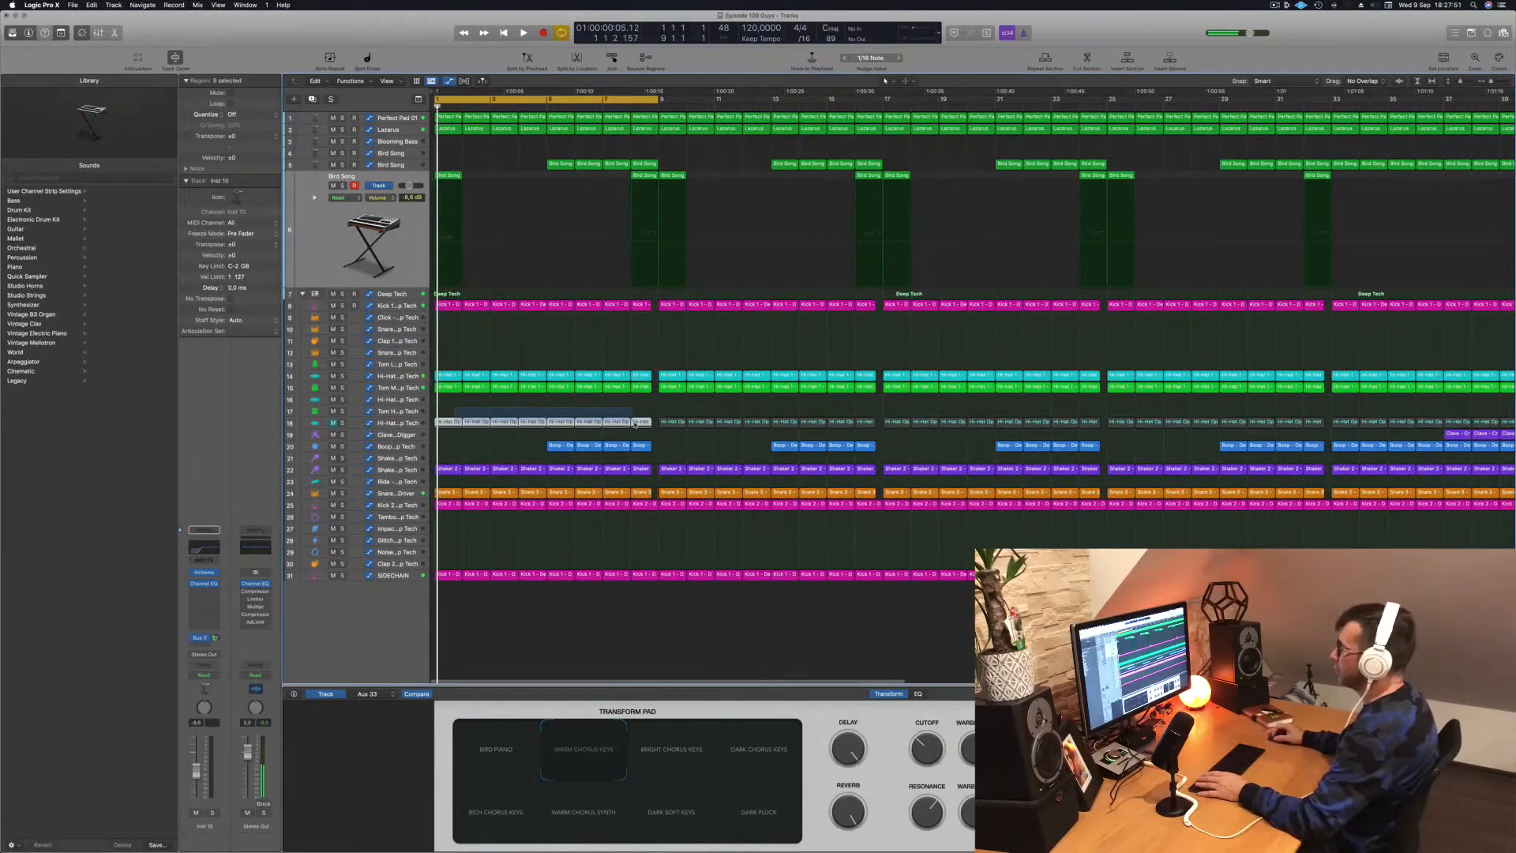
key(Delete)
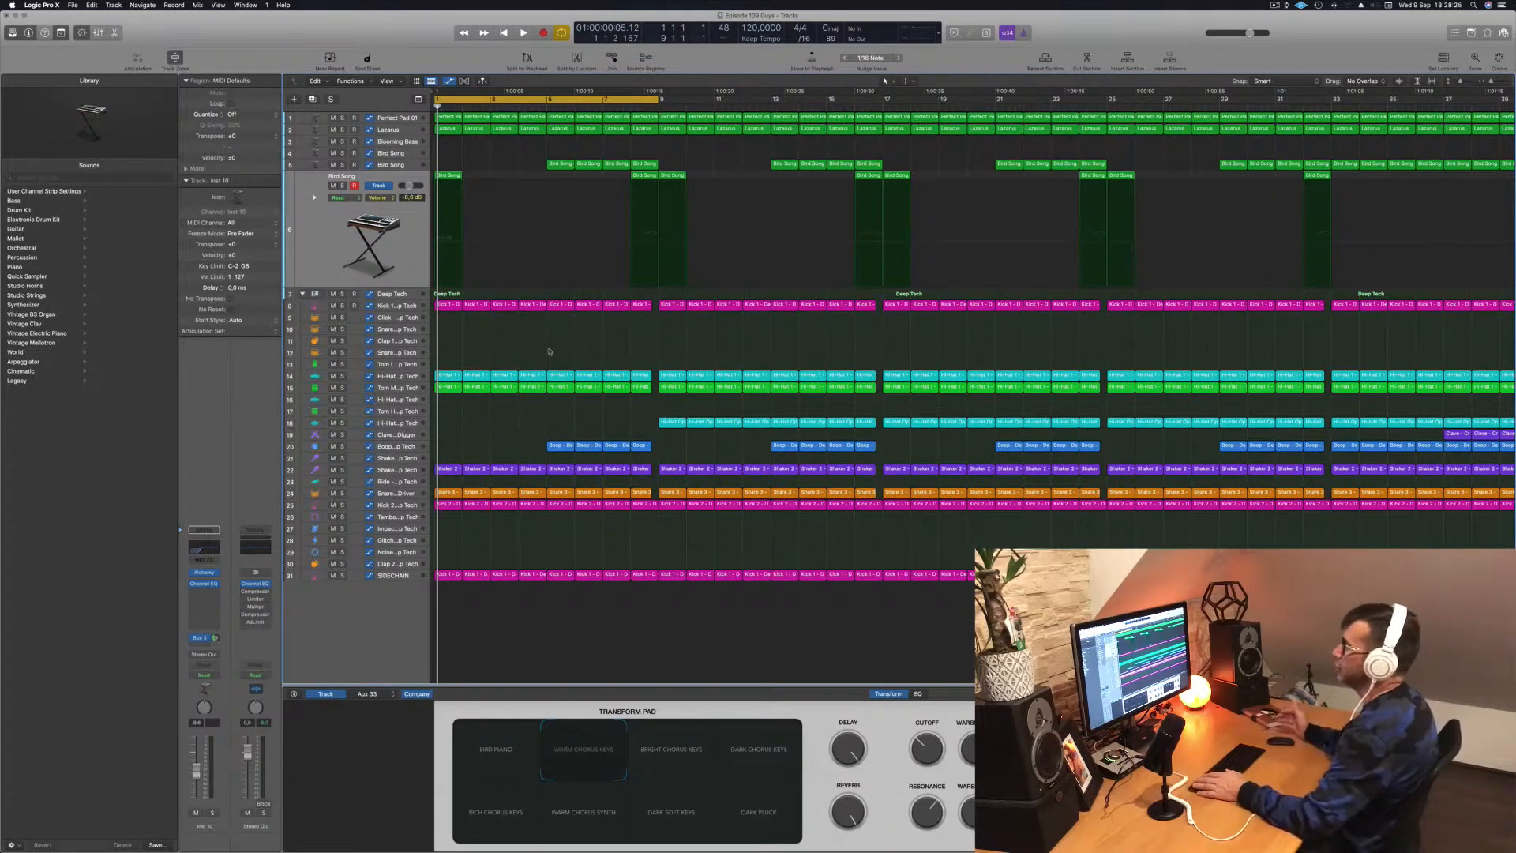
Step: Delete the Bird Song region at bar 1 on track 6 and replay from the start
drag(501, 170, 425, 187)
key(Return)
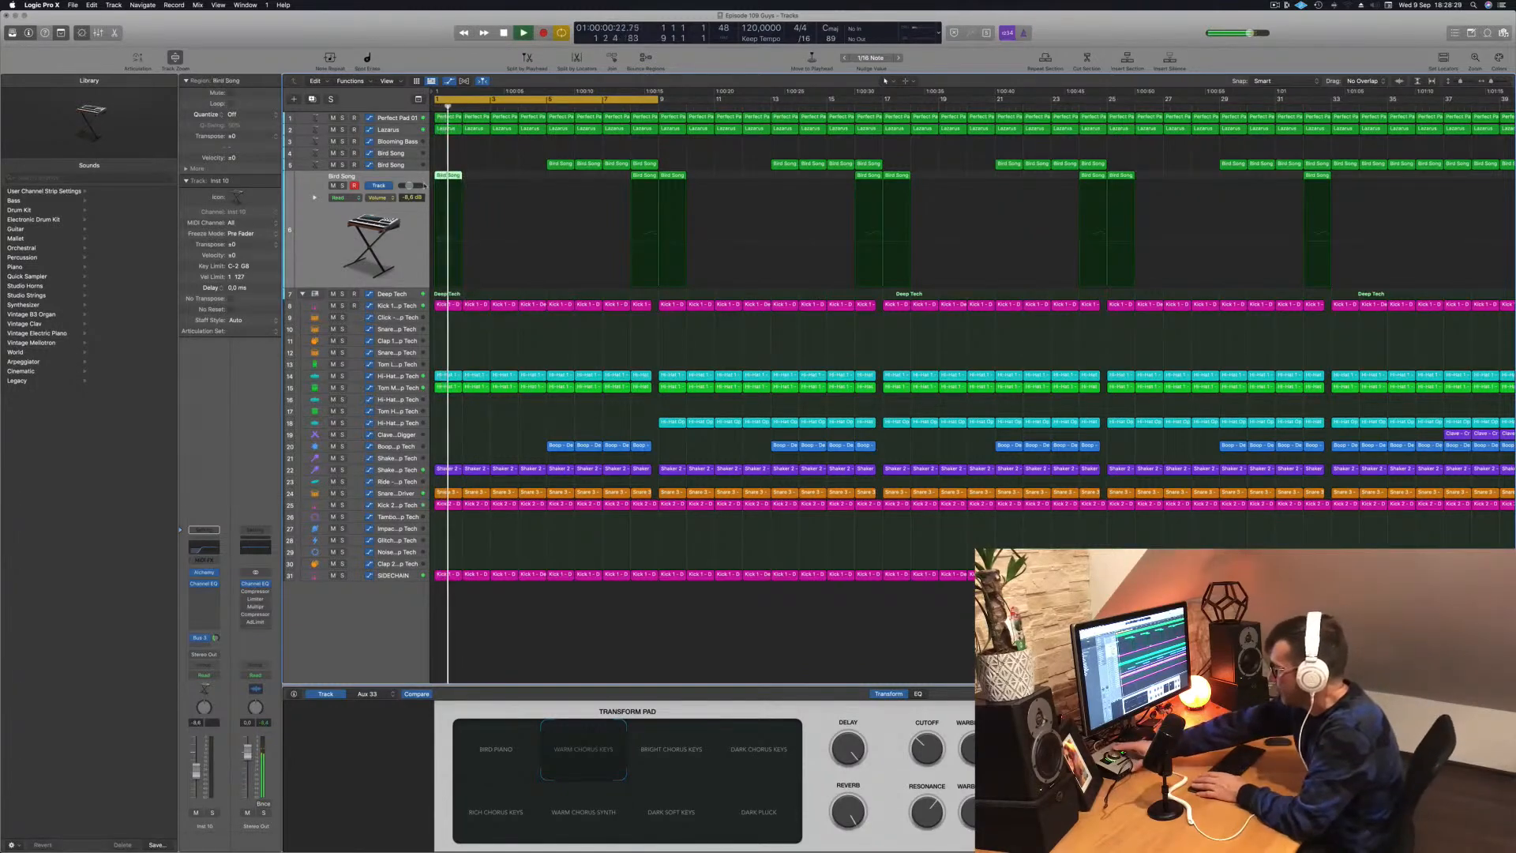
key(Return)
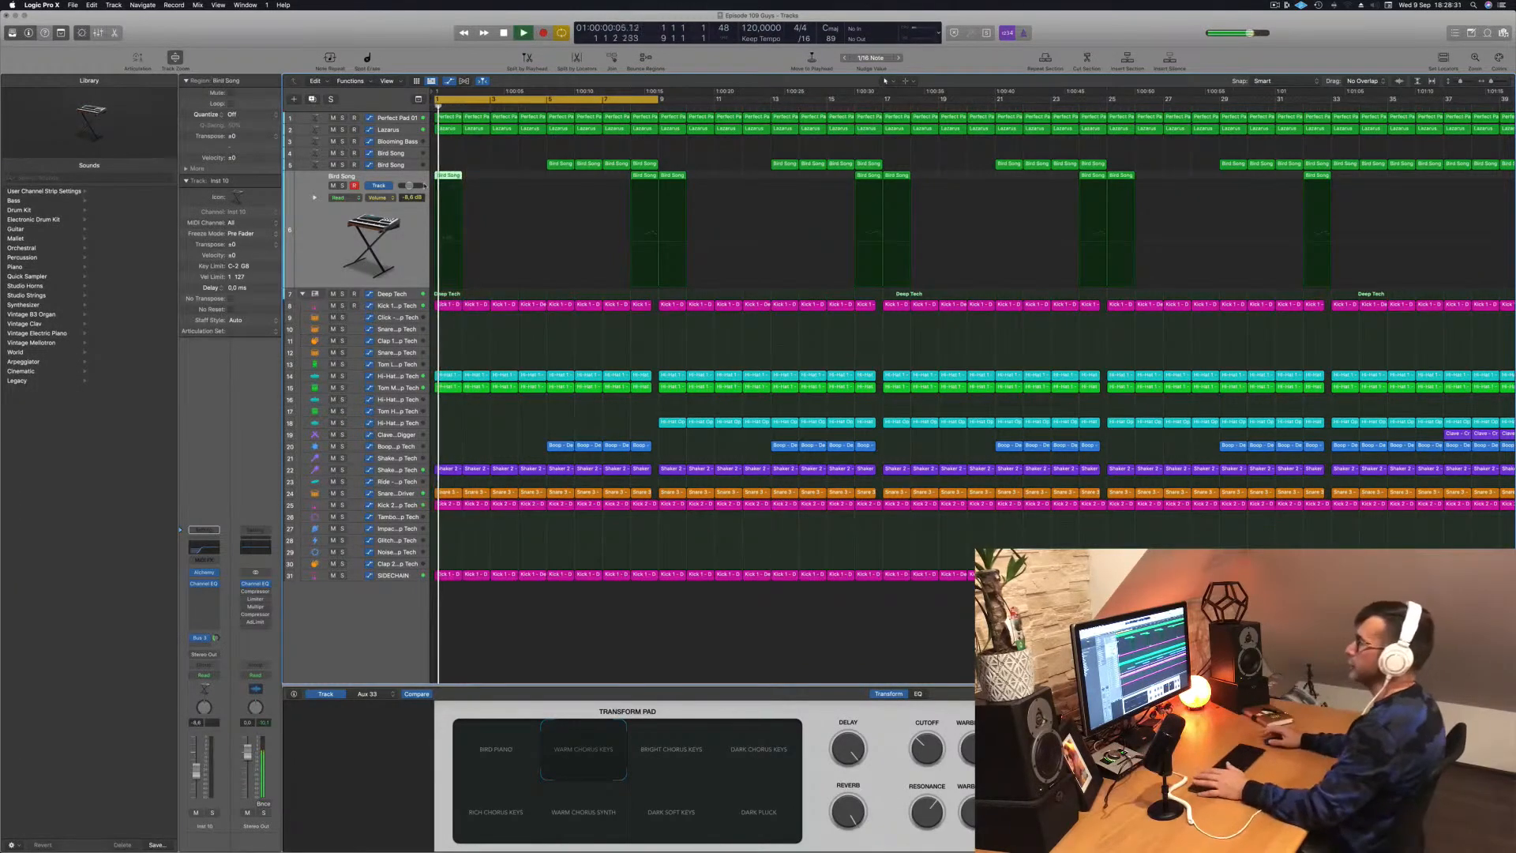
key(Delete)
key(Return)
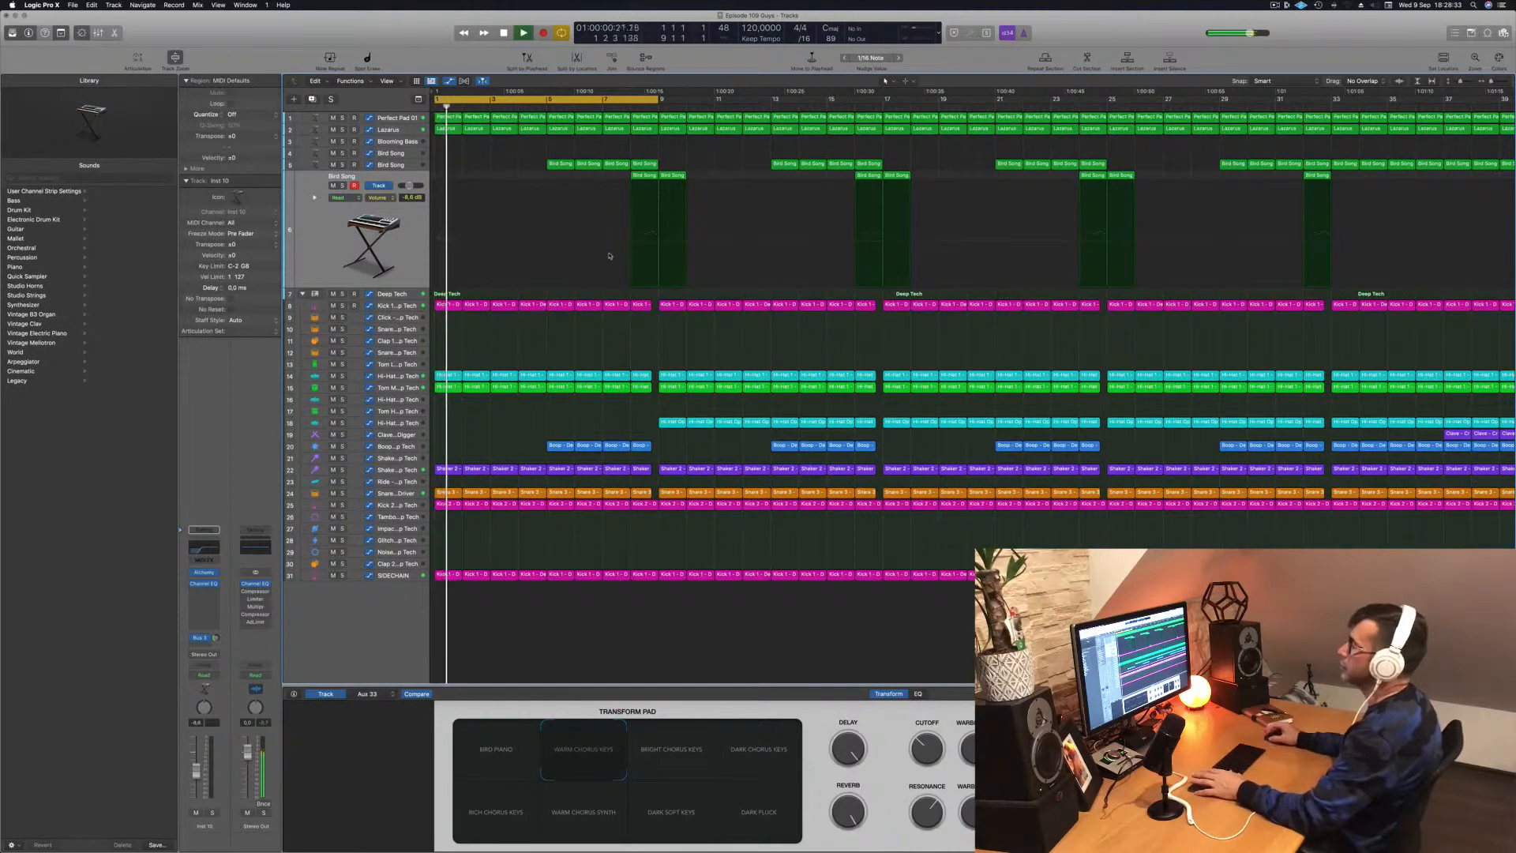
Step: Listen to the intro from the start while inspecting the Shaker 2 and Snare 1 – Pile Driver tracks
key(space)
key(Return)
key(space)
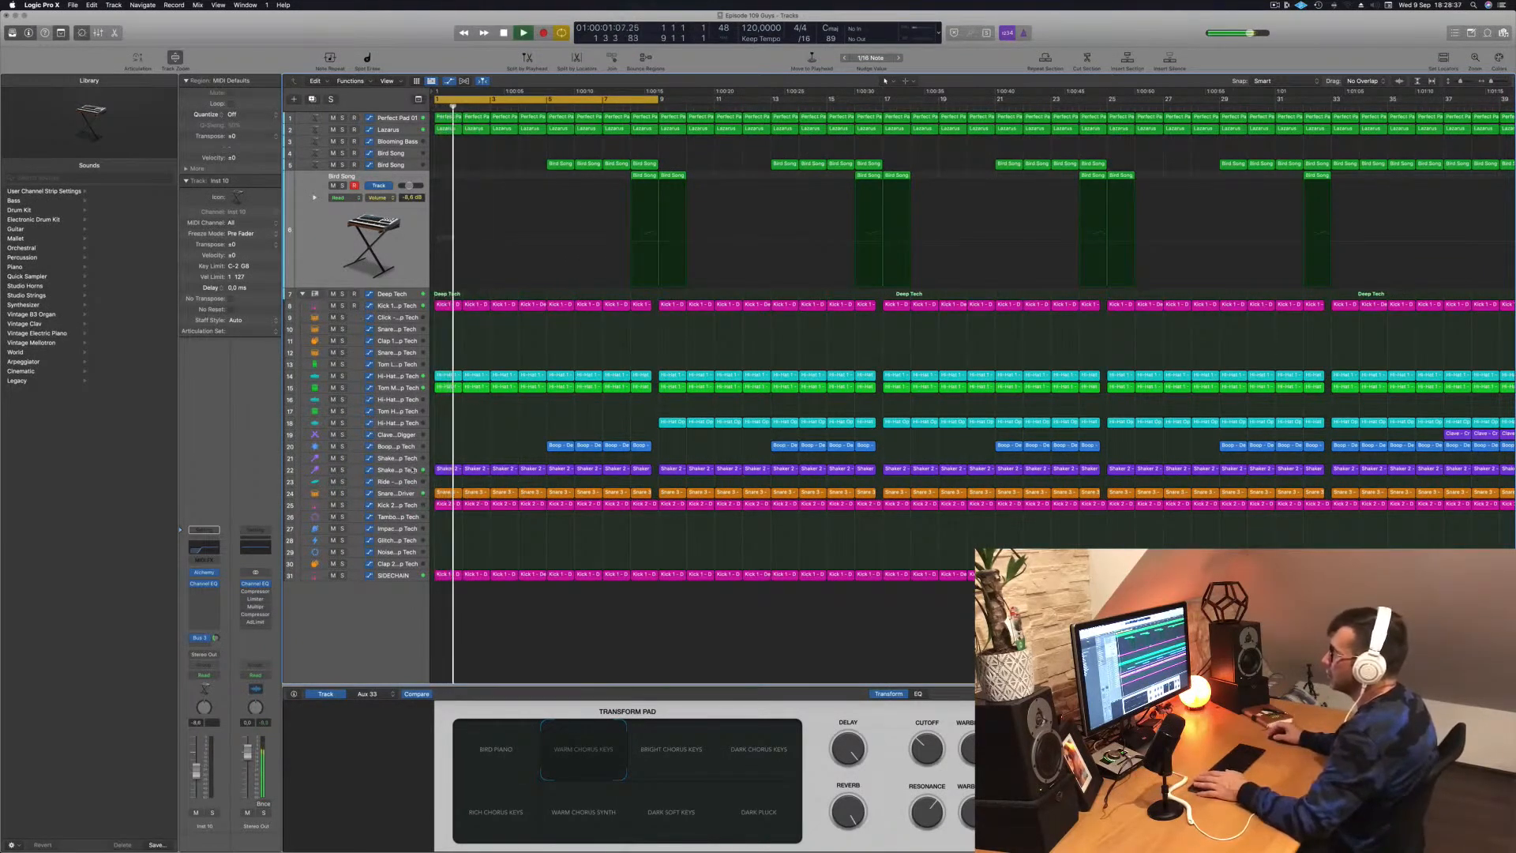
click(410, 471)
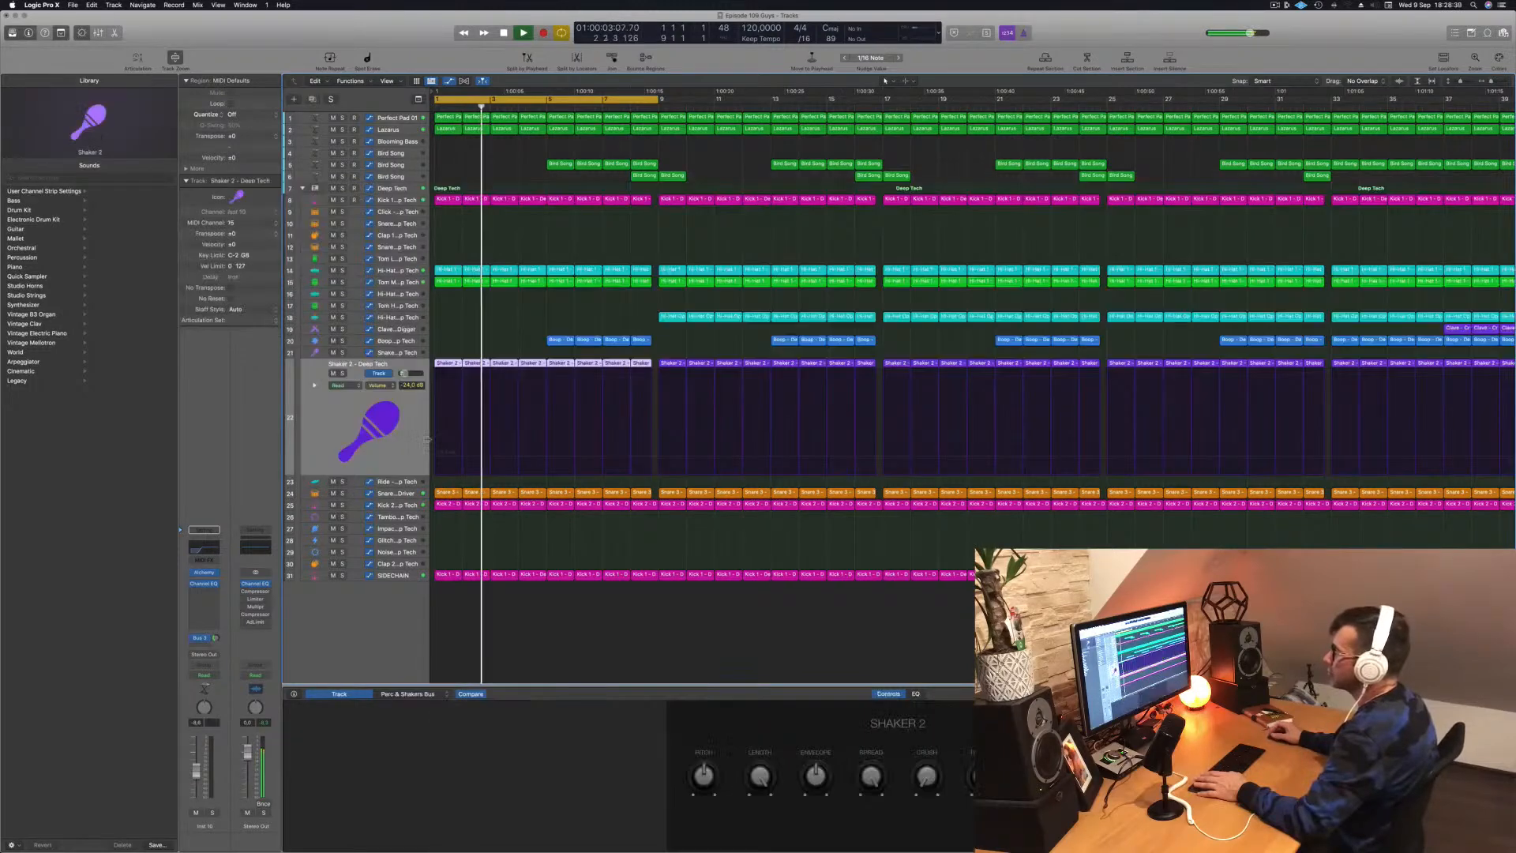
click(405, 495)
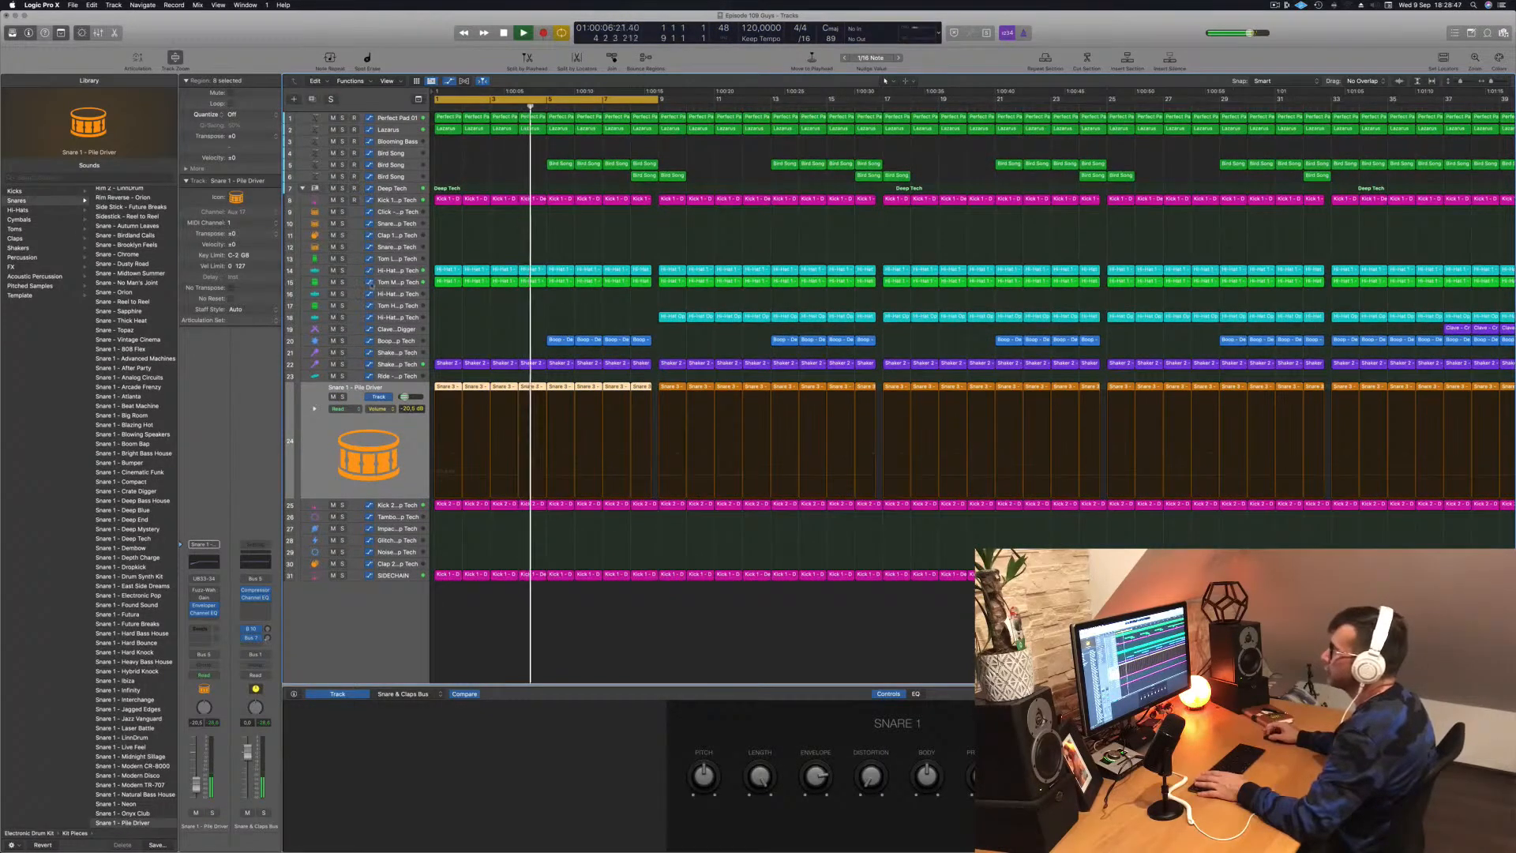
Step: Delete the regions on track 15 across the first eight bars and replay from the start
key(Return)
drag(638, 290, 643, 288)
key(BackSpace)
key(Return)
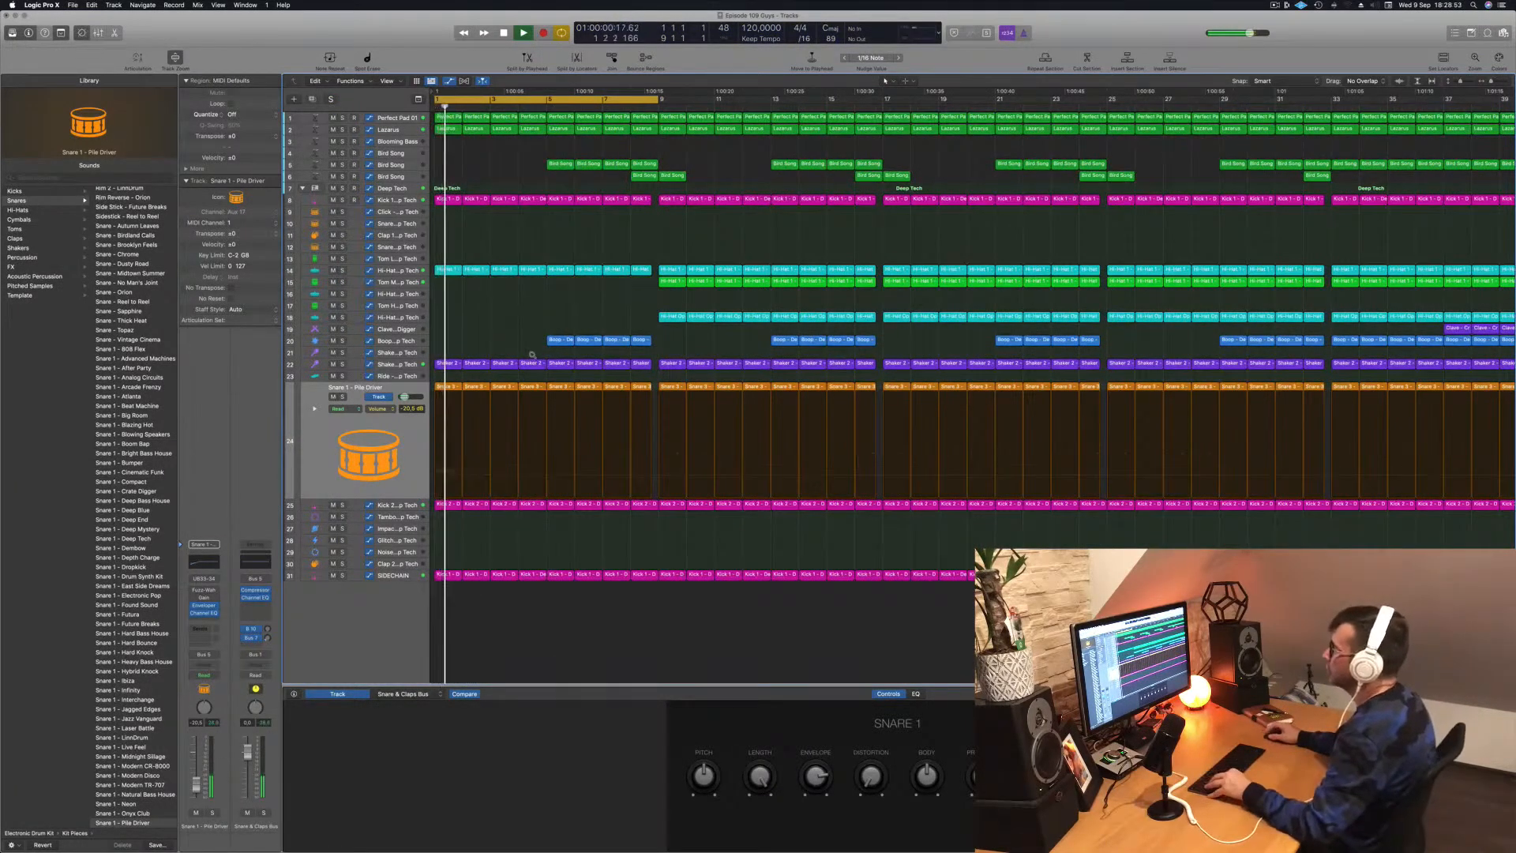
Step: Delete the Boop regions on track 20 and the Bird Song regions on tracks 5 and 6 within bars 5–8
scroll(533, 355, down, 4)
click(548, 305)
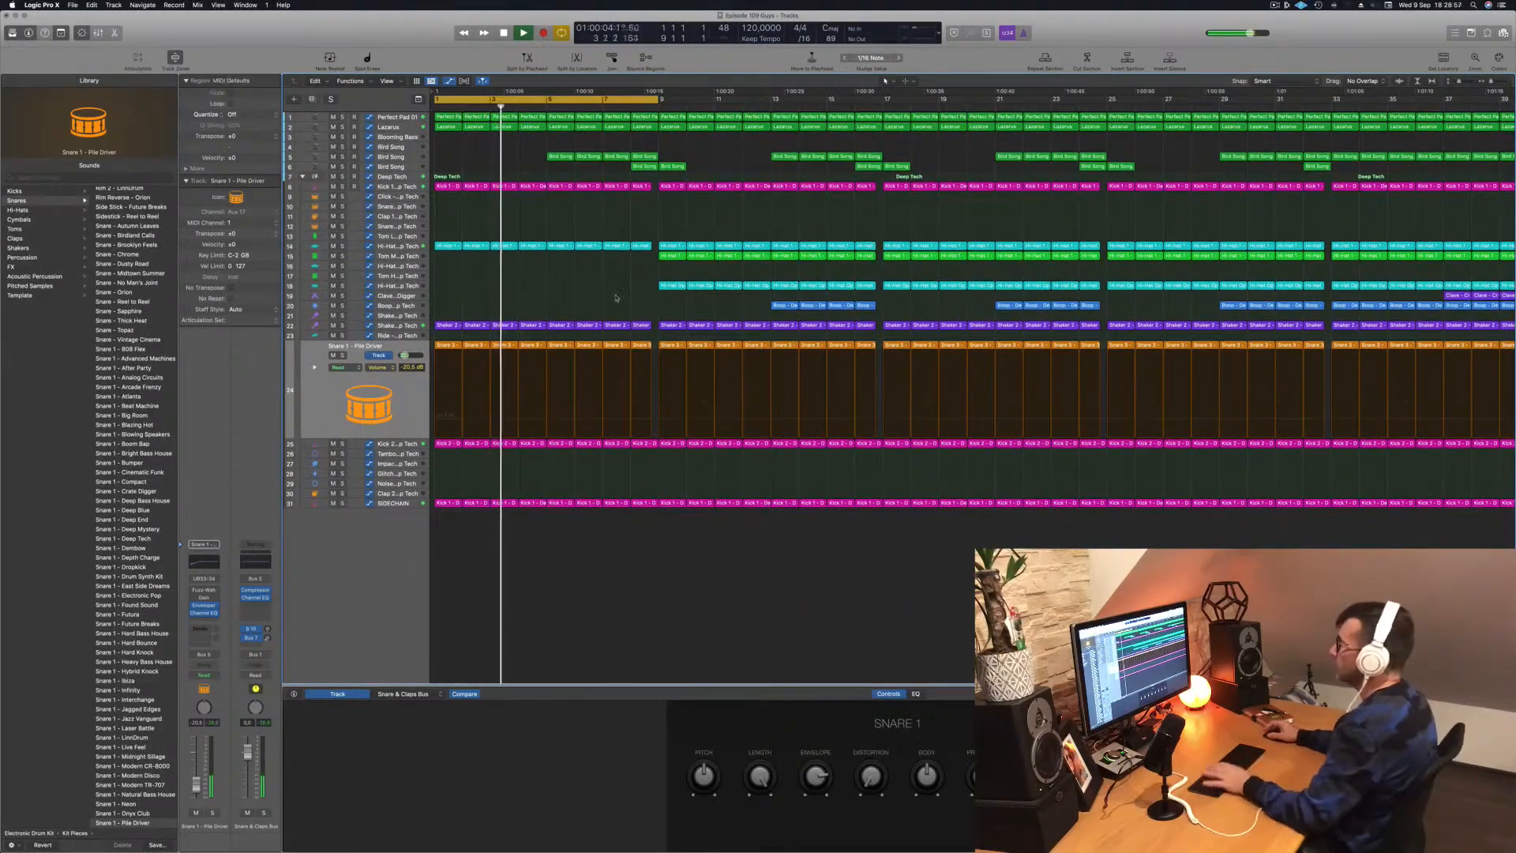
key(Return)
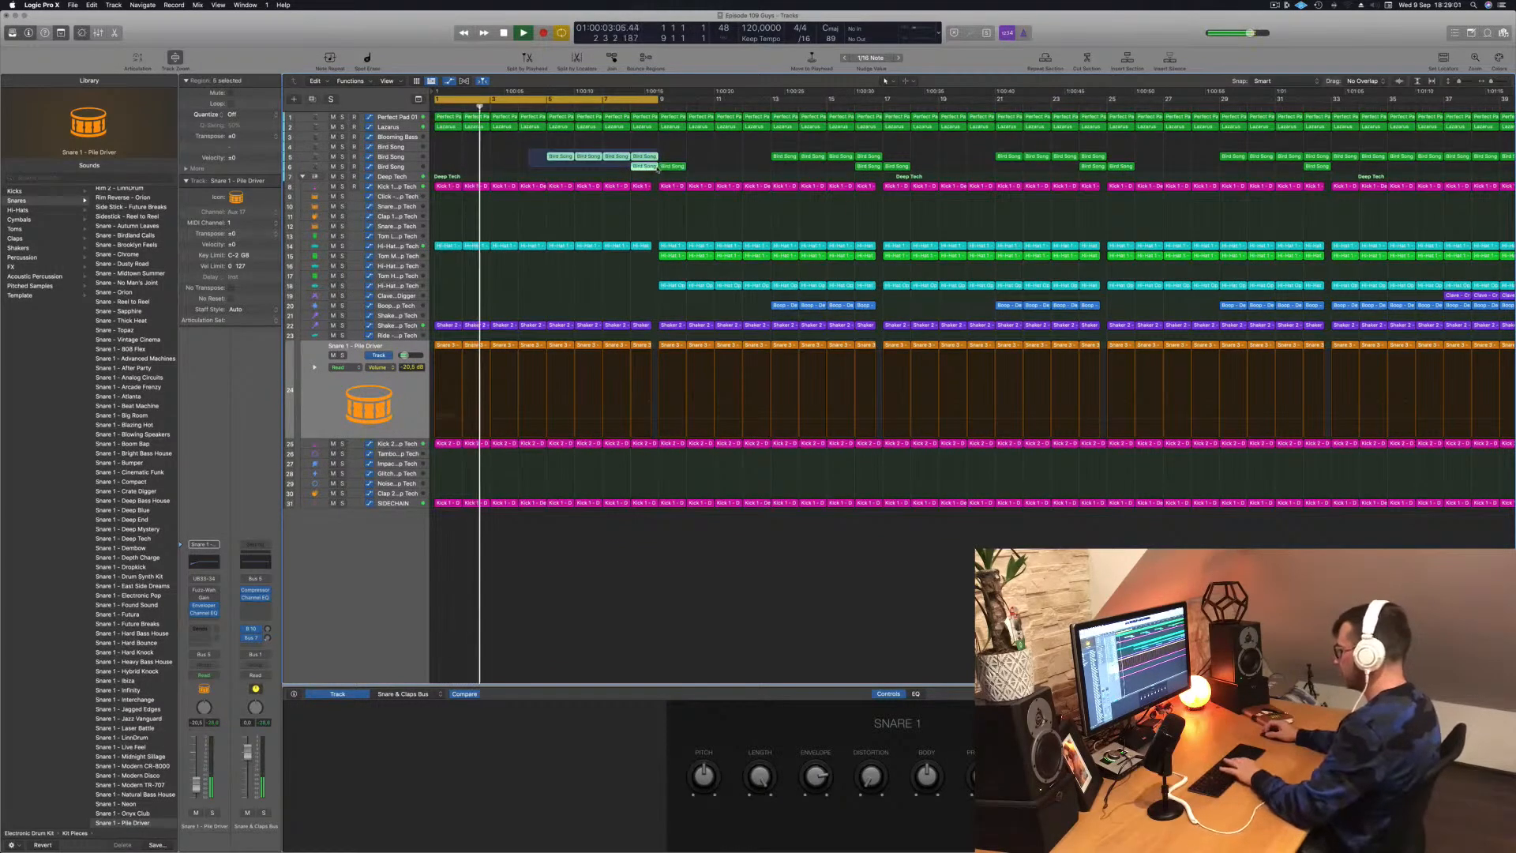
key(Delete)
key(space)
key(space)
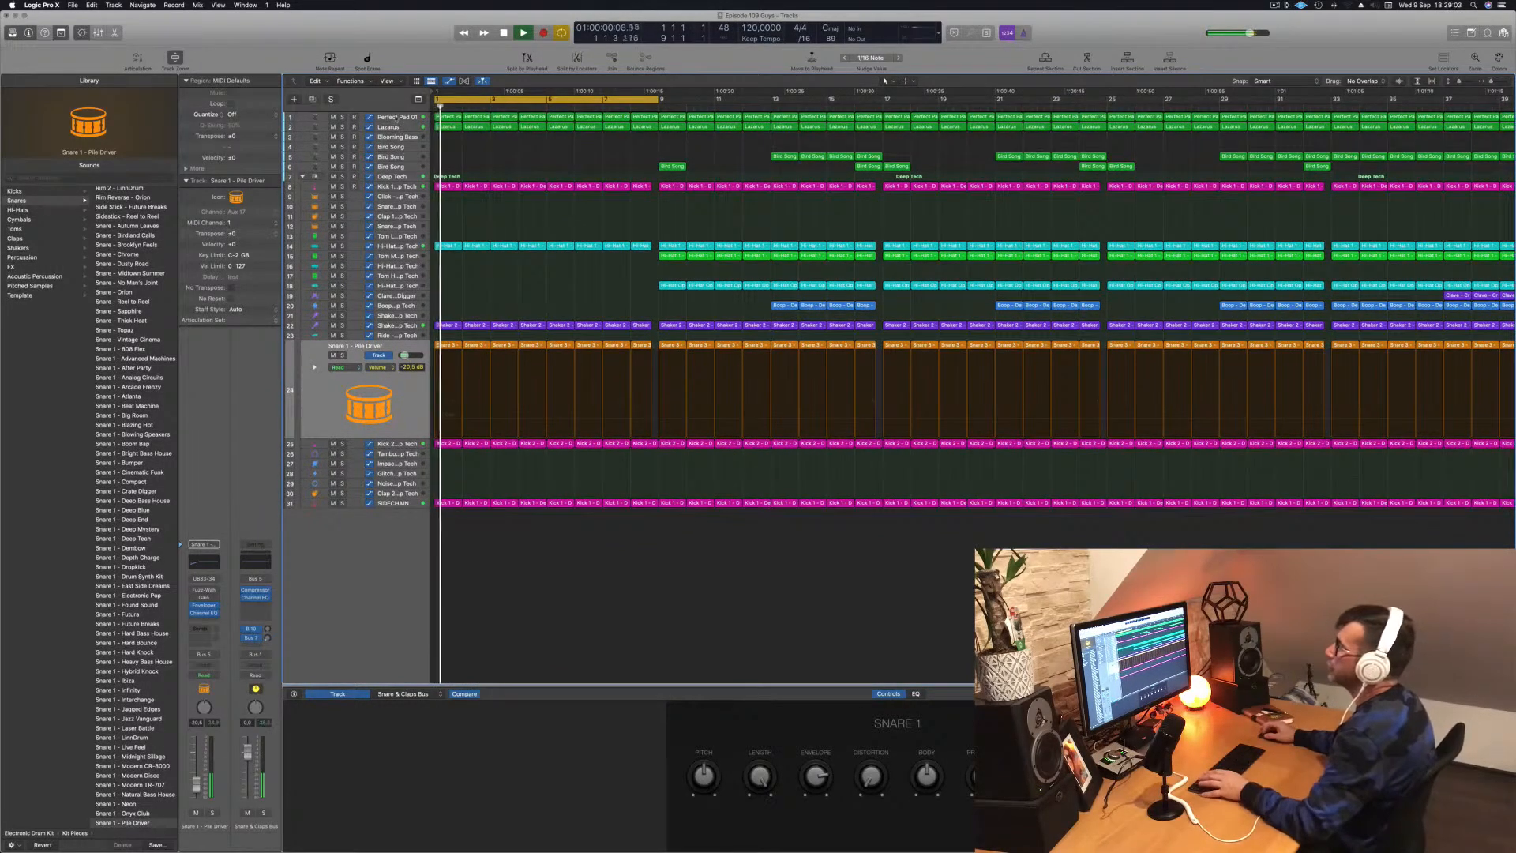
Step: Select the Lazarus track and audition its intro part, soloed and with the other tracks
click(392, 127)
key(space)
click(343, 137)
click(343, 137)
key(space)
key(space)
key(space)
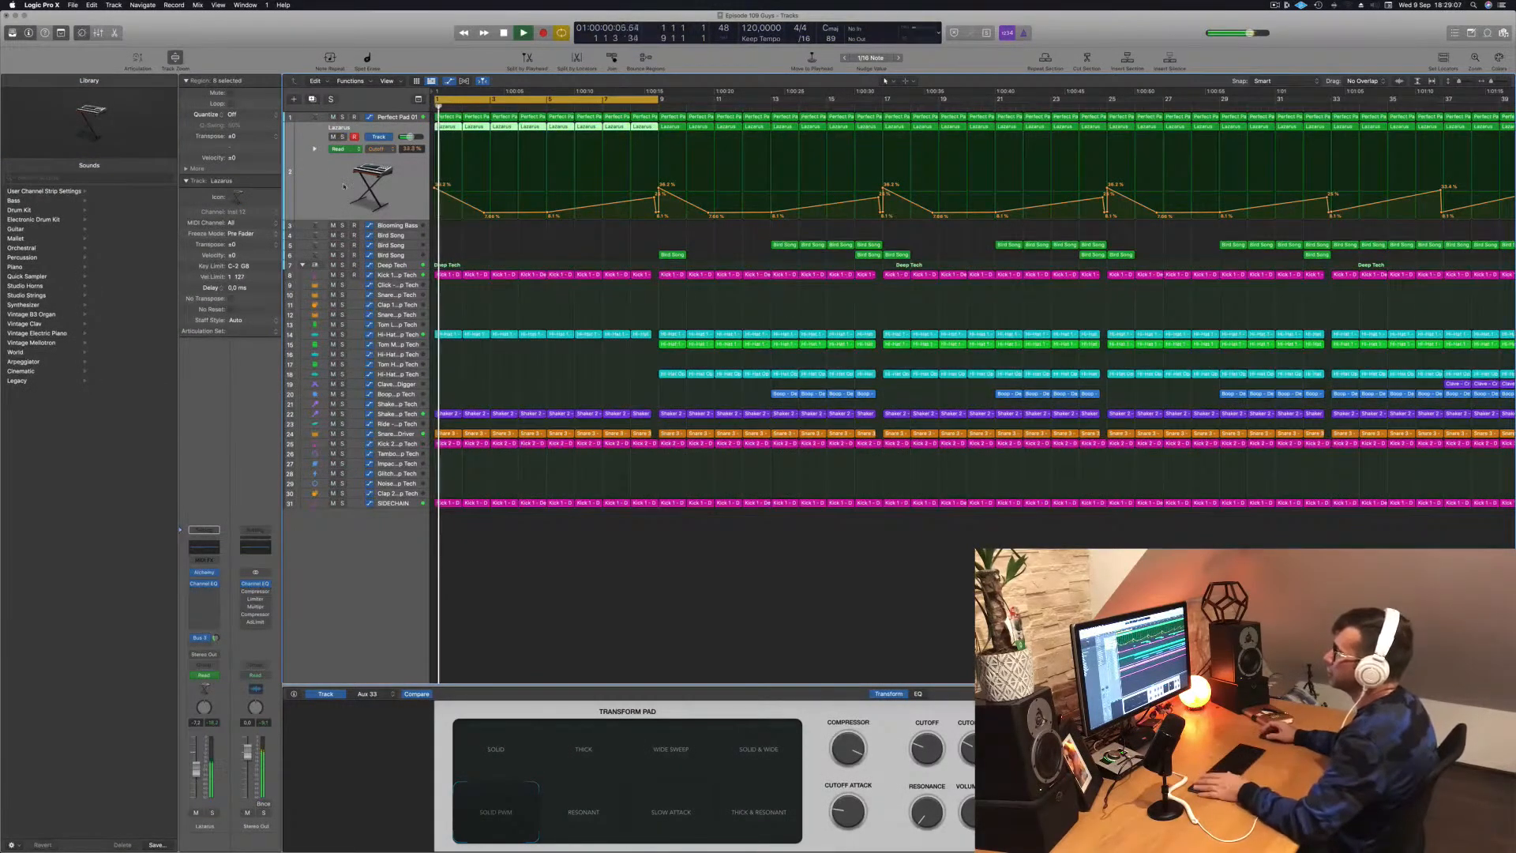
Step: Lower the Lazarus cutoff automation point at the end of bar 8, and replay from the start with Perfect Pad 01 selected
drag(657, 189, 649, 213)
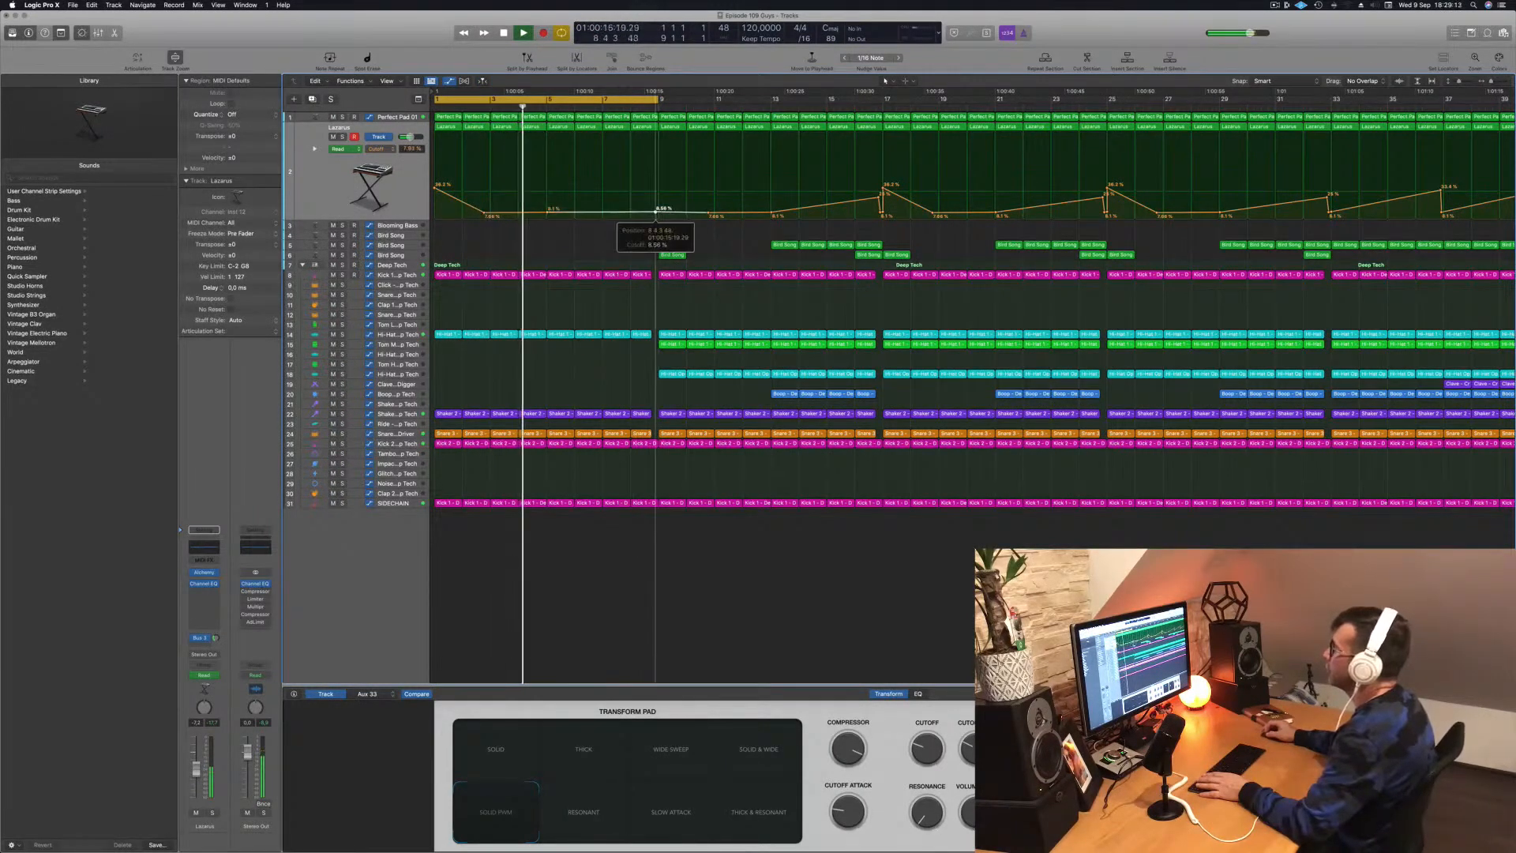
click(389, 118)
key(Return)
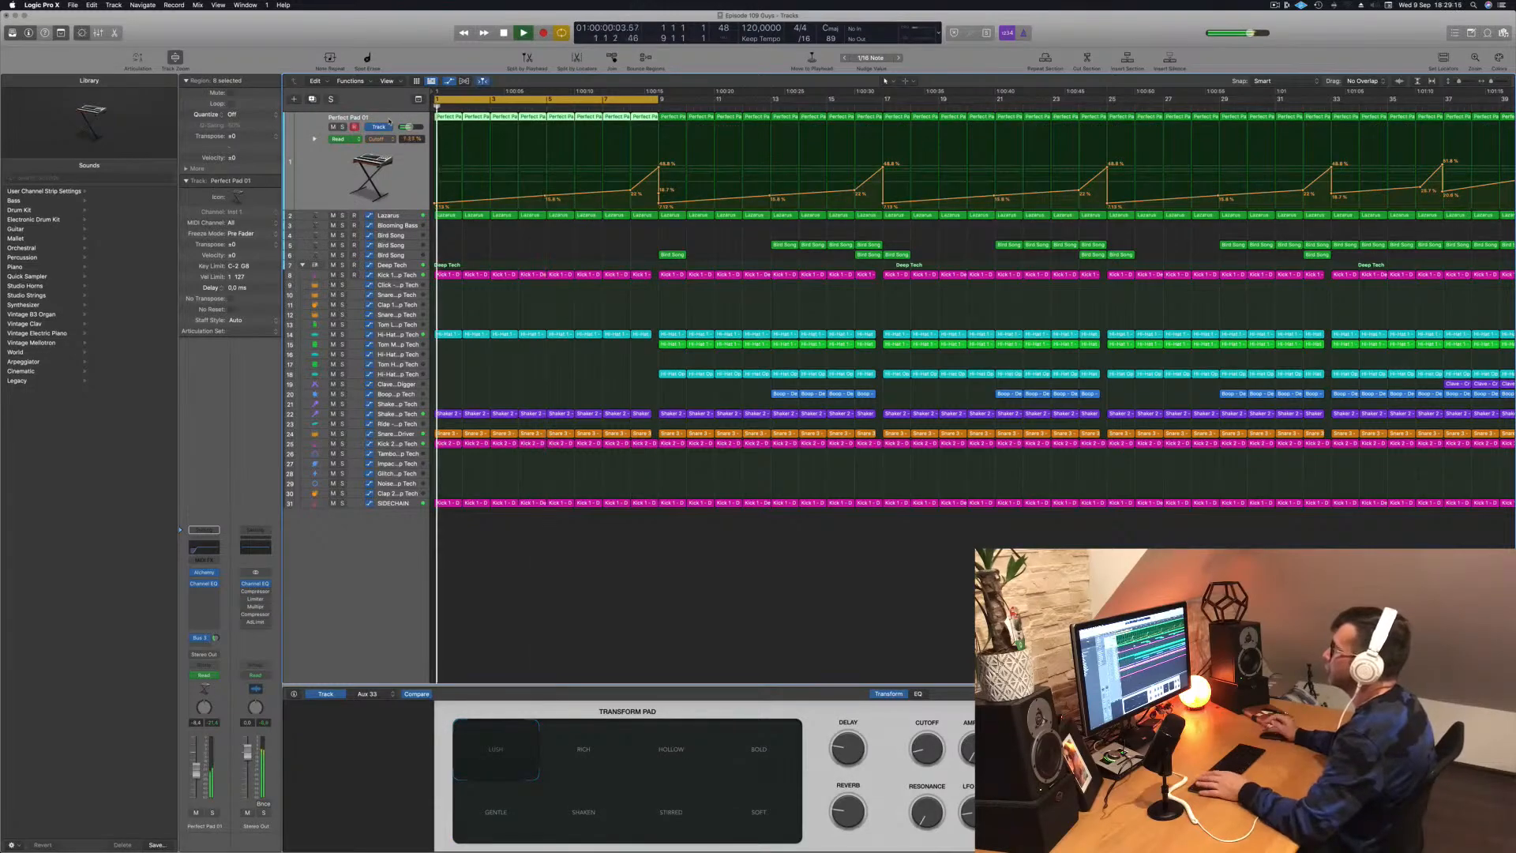
Step: Extend the cycle range to bar 17 and delete the Hi-Hat regions on track 18 within bars 9–16
drag(660, 99, 883, 99)
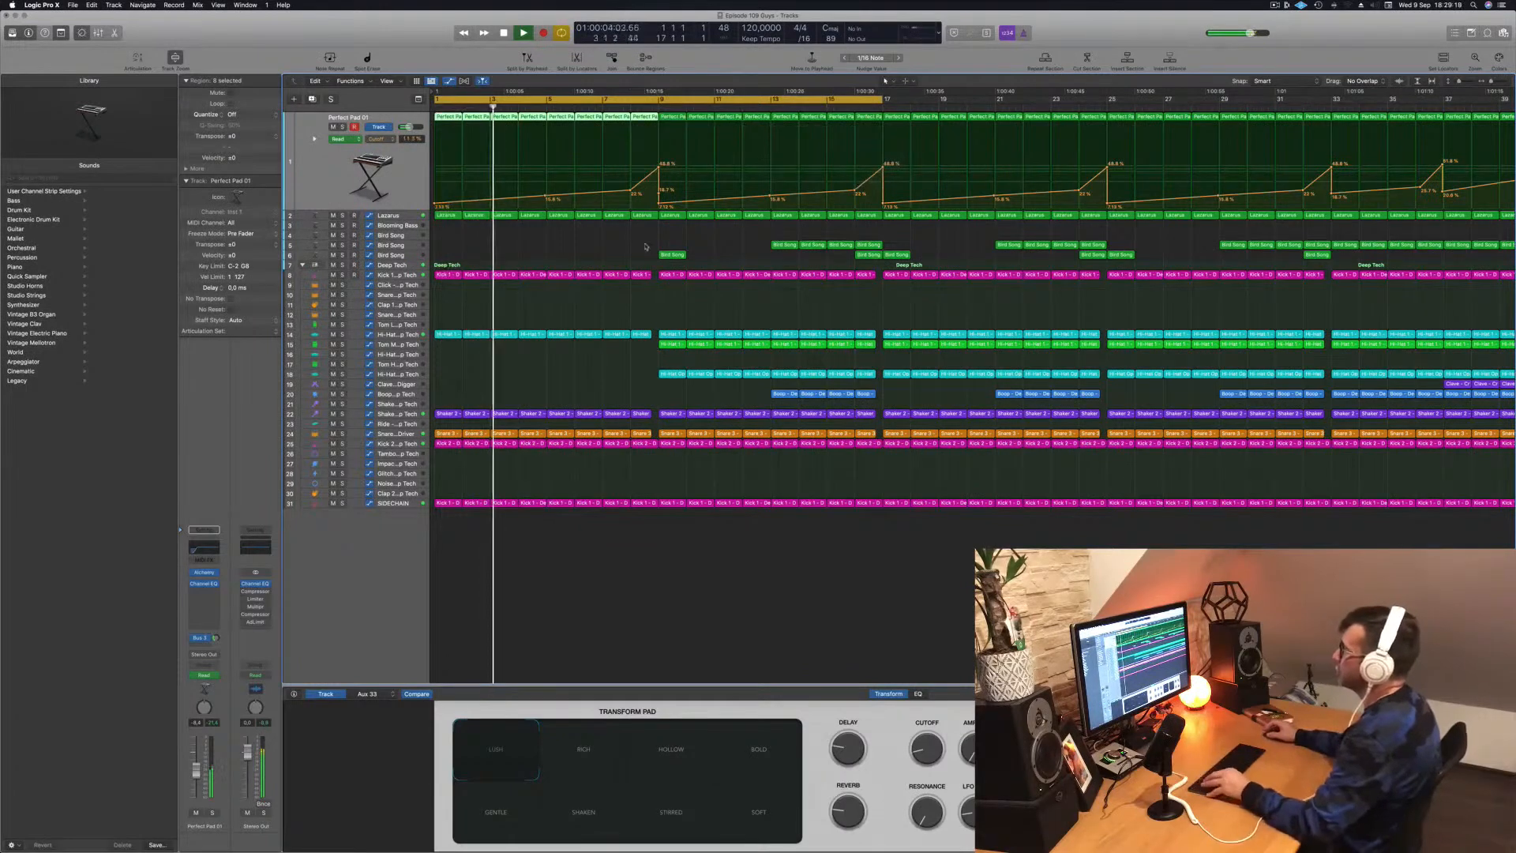
key(super+Left)
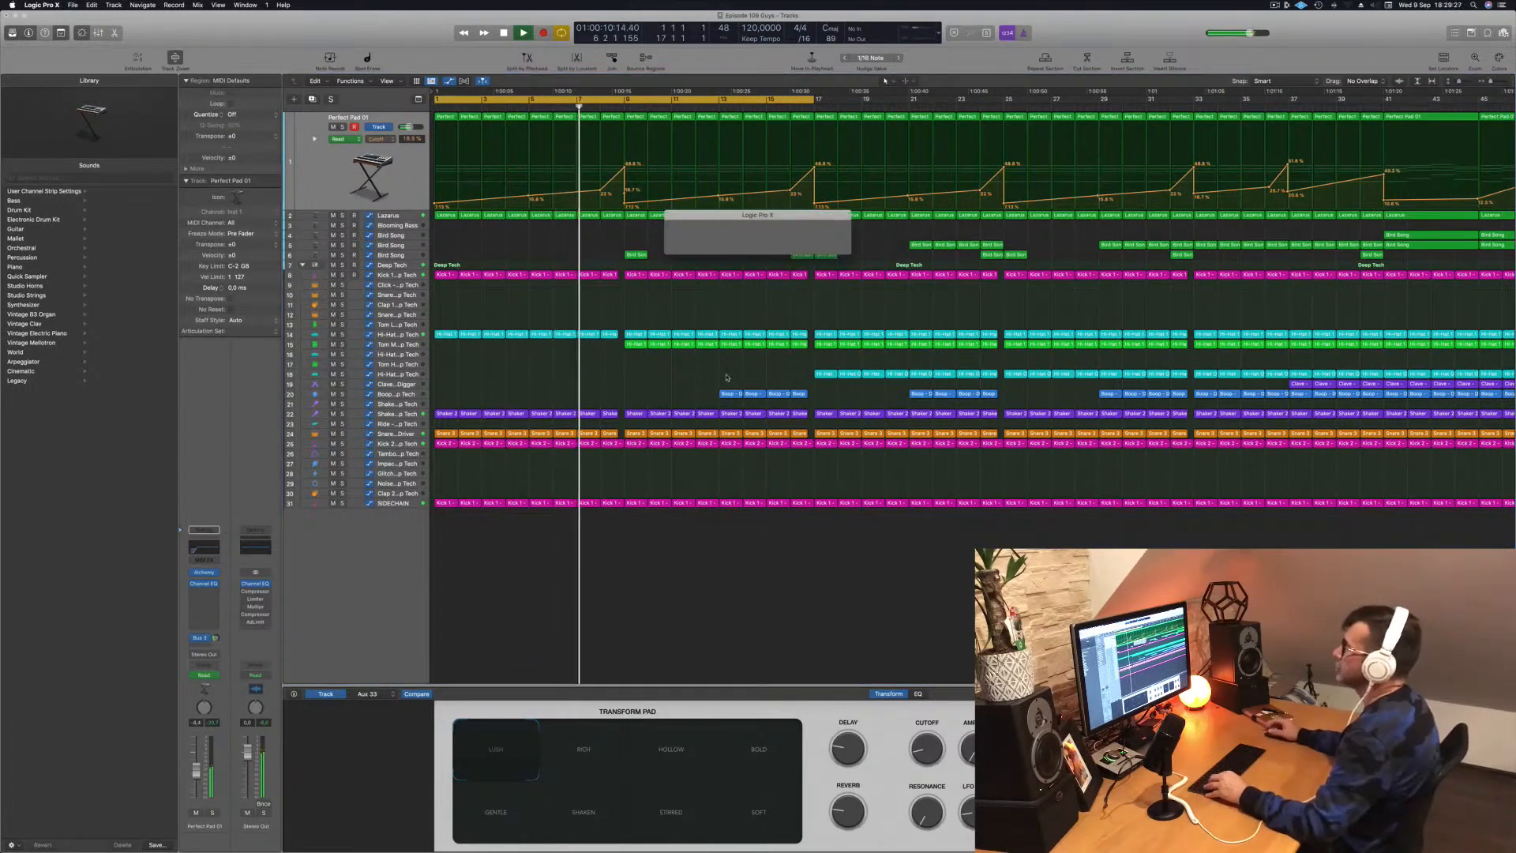
key(super+Left)
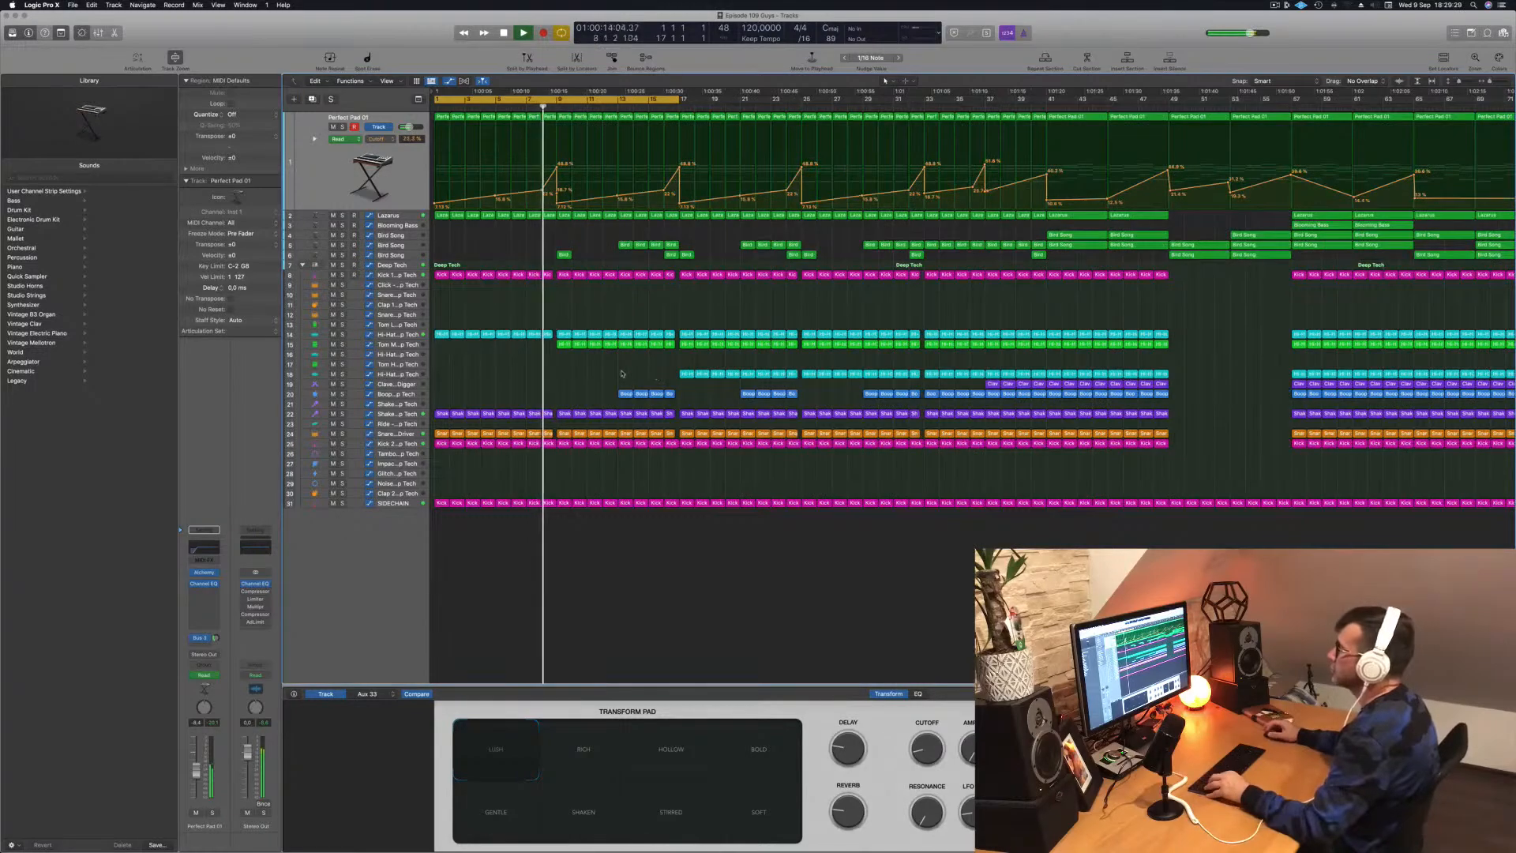
key(super+Right)
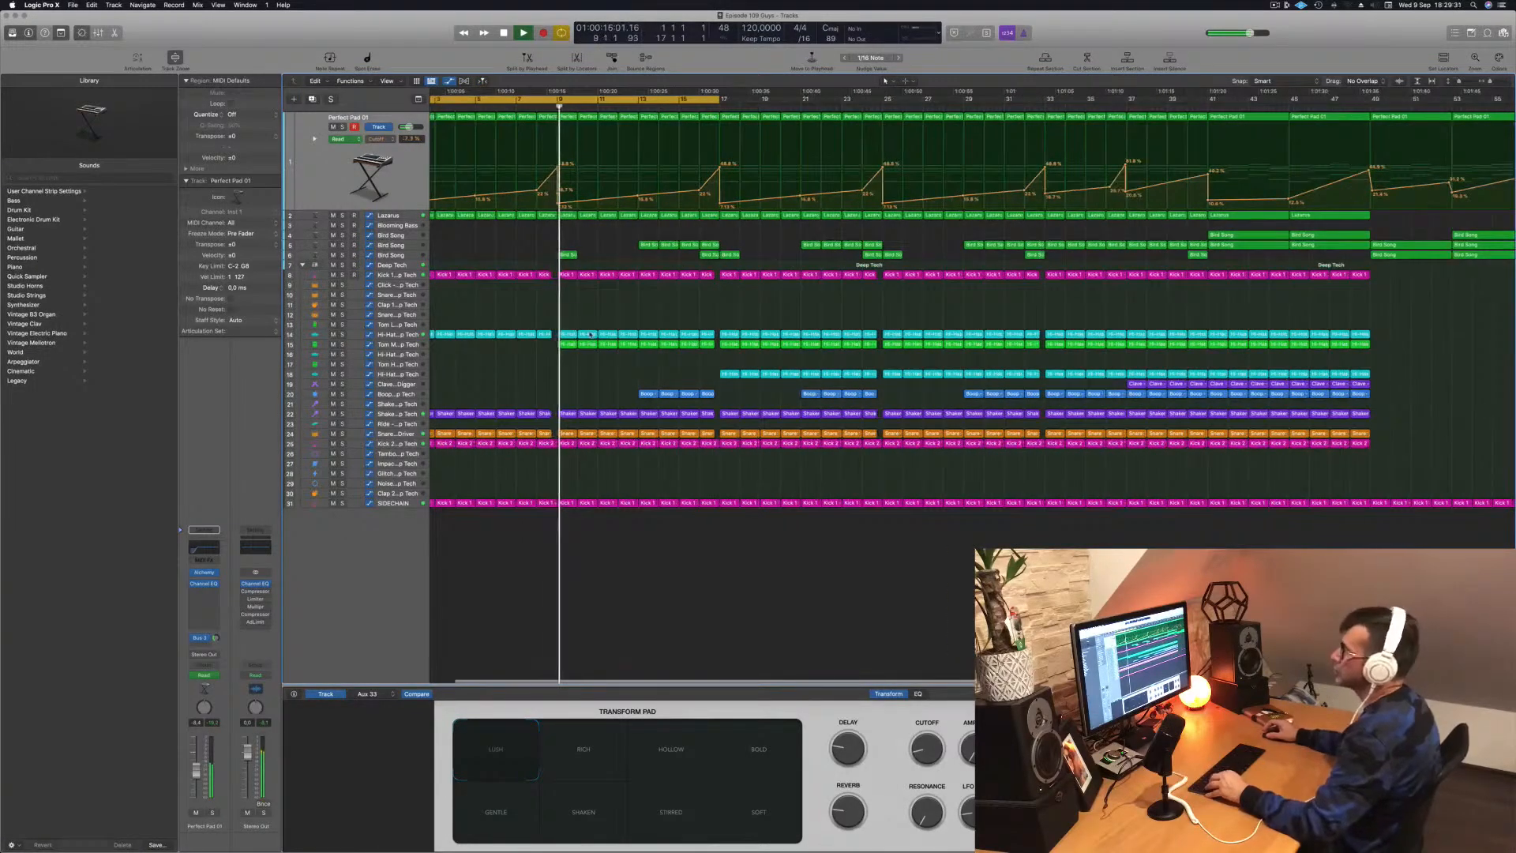
key(super+Left)
Step: Delete the Bird Song region at bar 9 on track 6
click(540, 255)
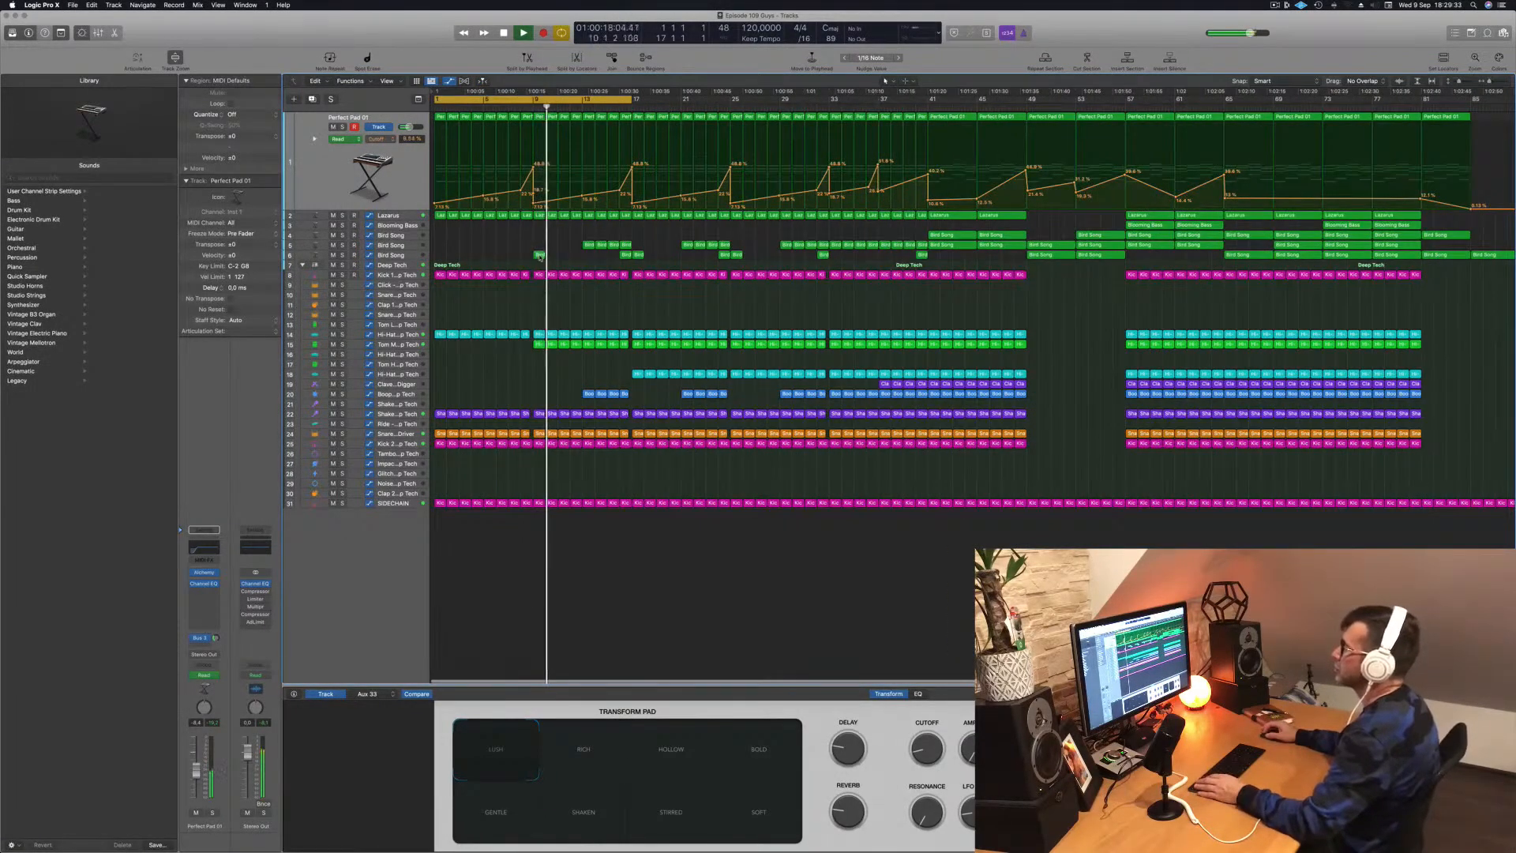
click(401, 258)
drag(519, 138, 546, 173)
key(Delete)
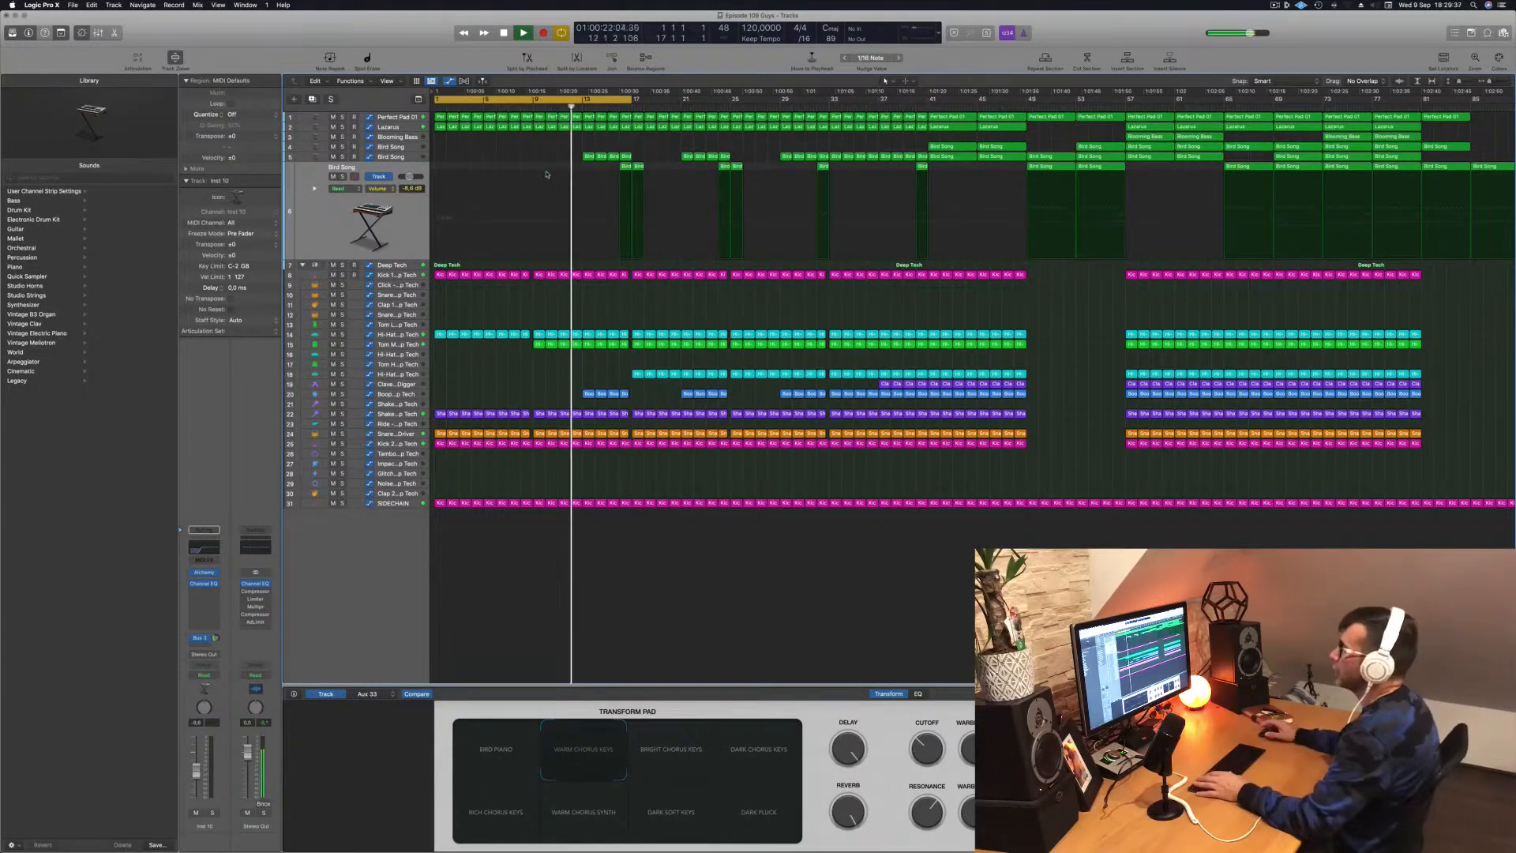
Step: Inspect the Tom Mid and Kick 1 tracks while auditioning the opening of the intro
click(399, 344)
key(Return)
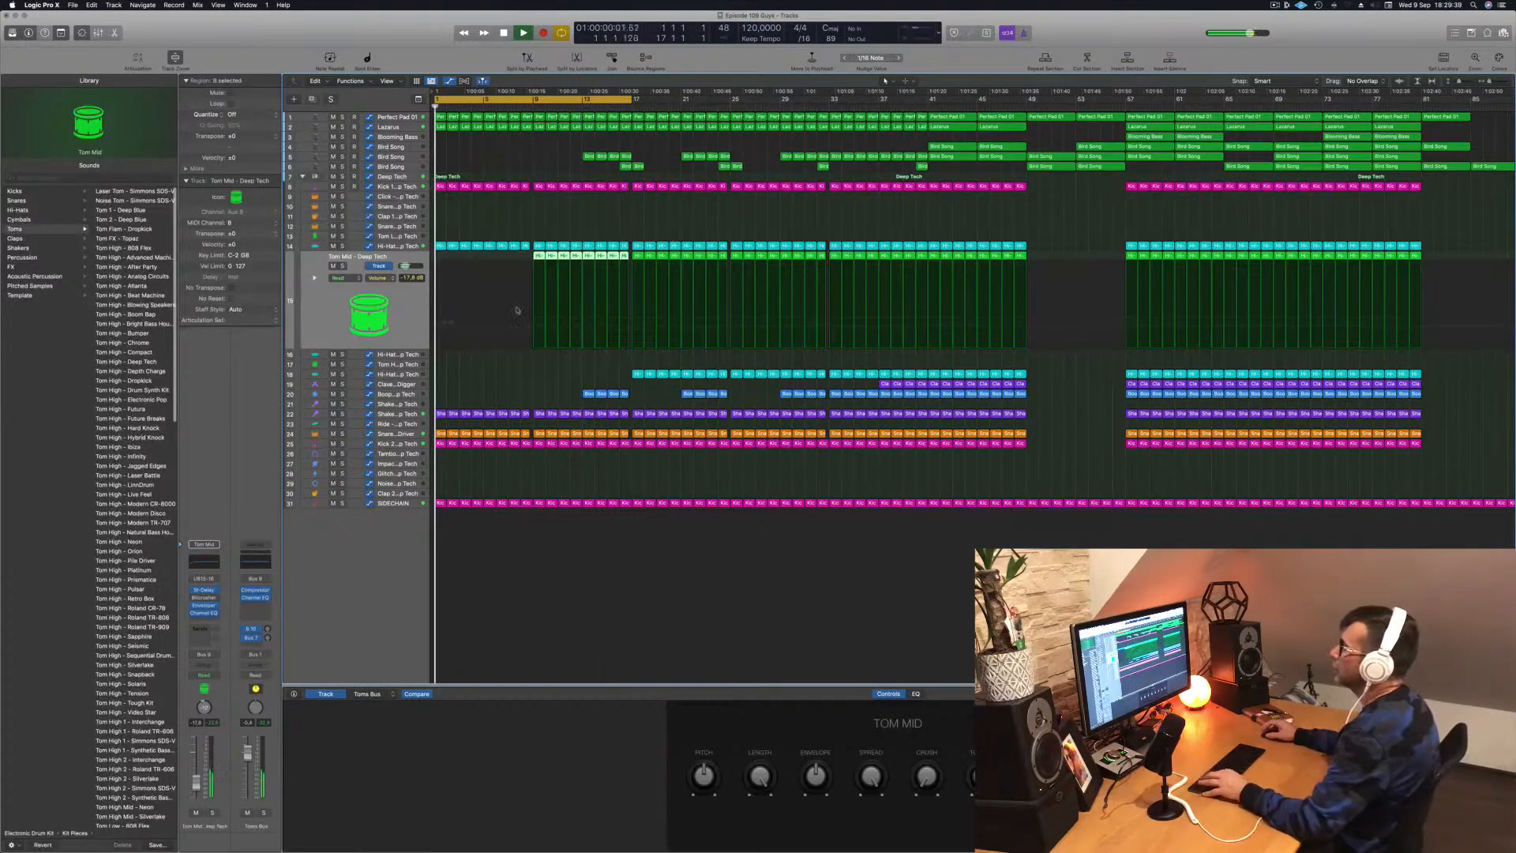
click(386, 187)
key(space)
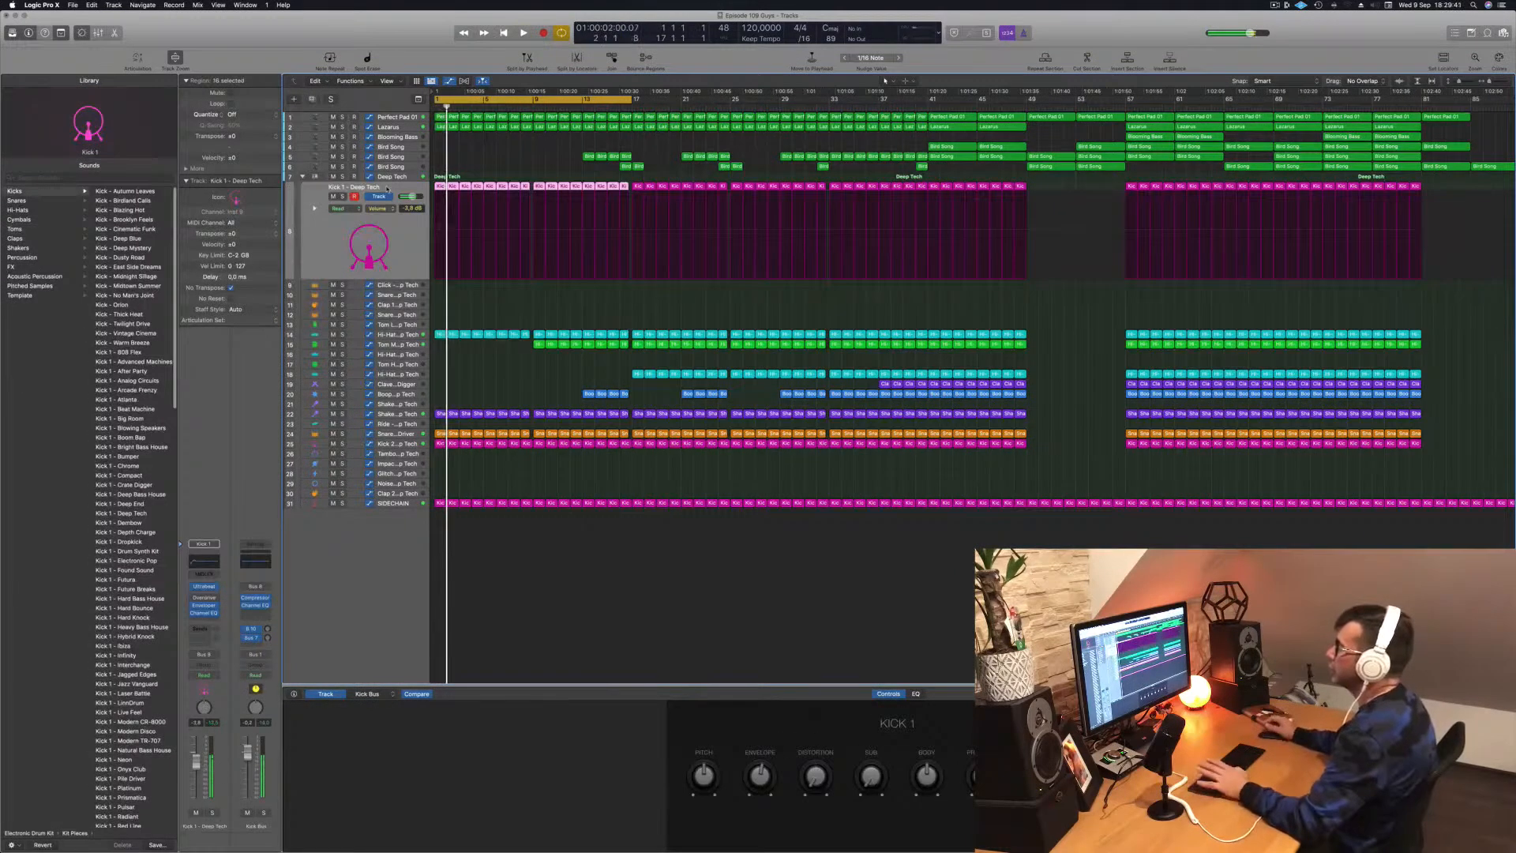
key(Return)
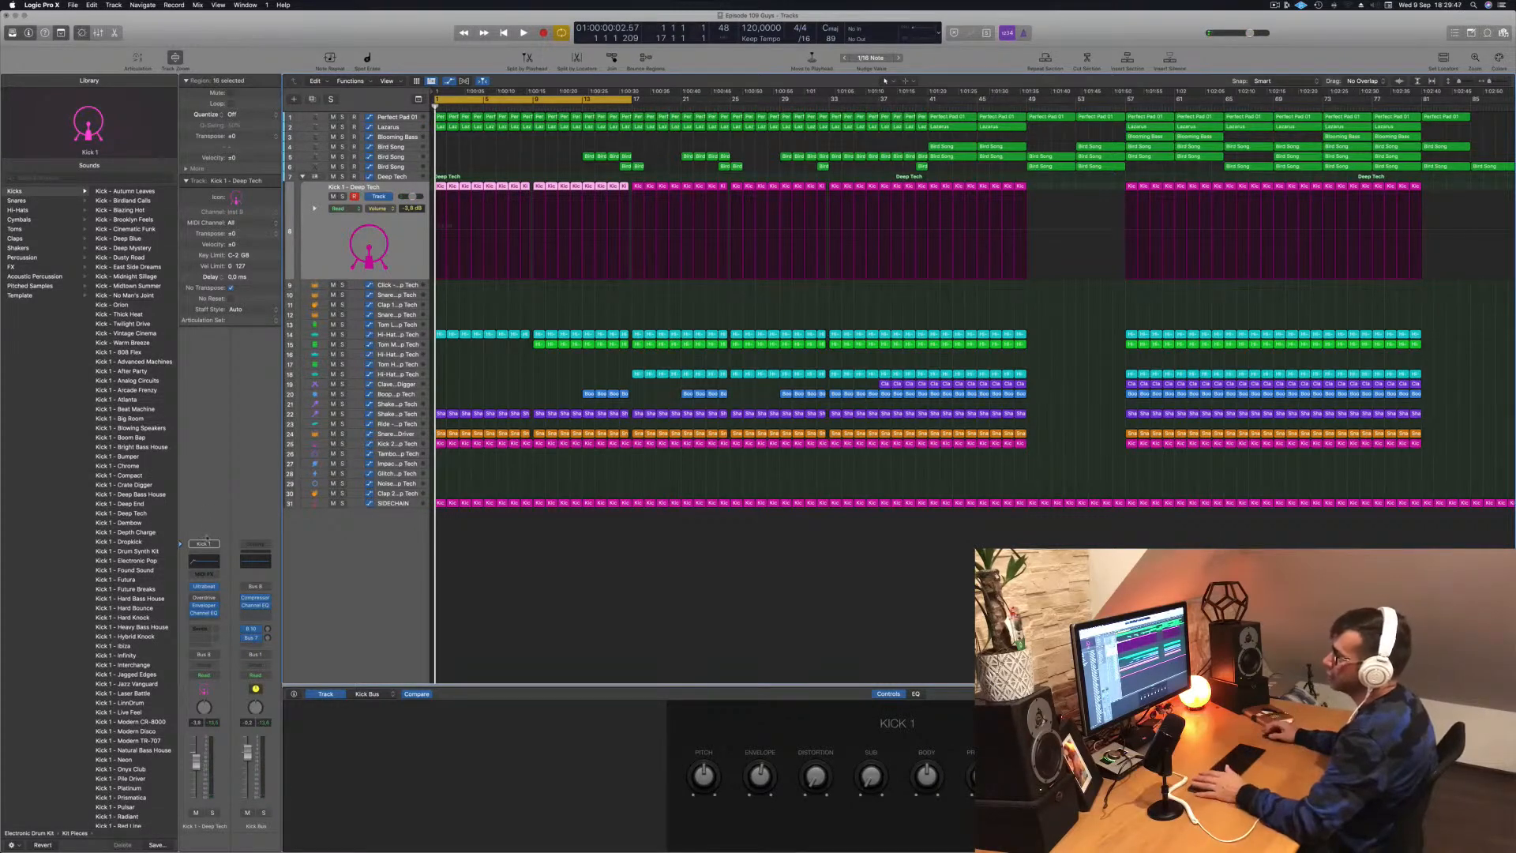
Step: Try sweeping the low-cut frequency upward in Kick 1's Channel EQ during playback, bring it back down and close the EQ
click(202, 562)
drag(723, 136, 975, 168)
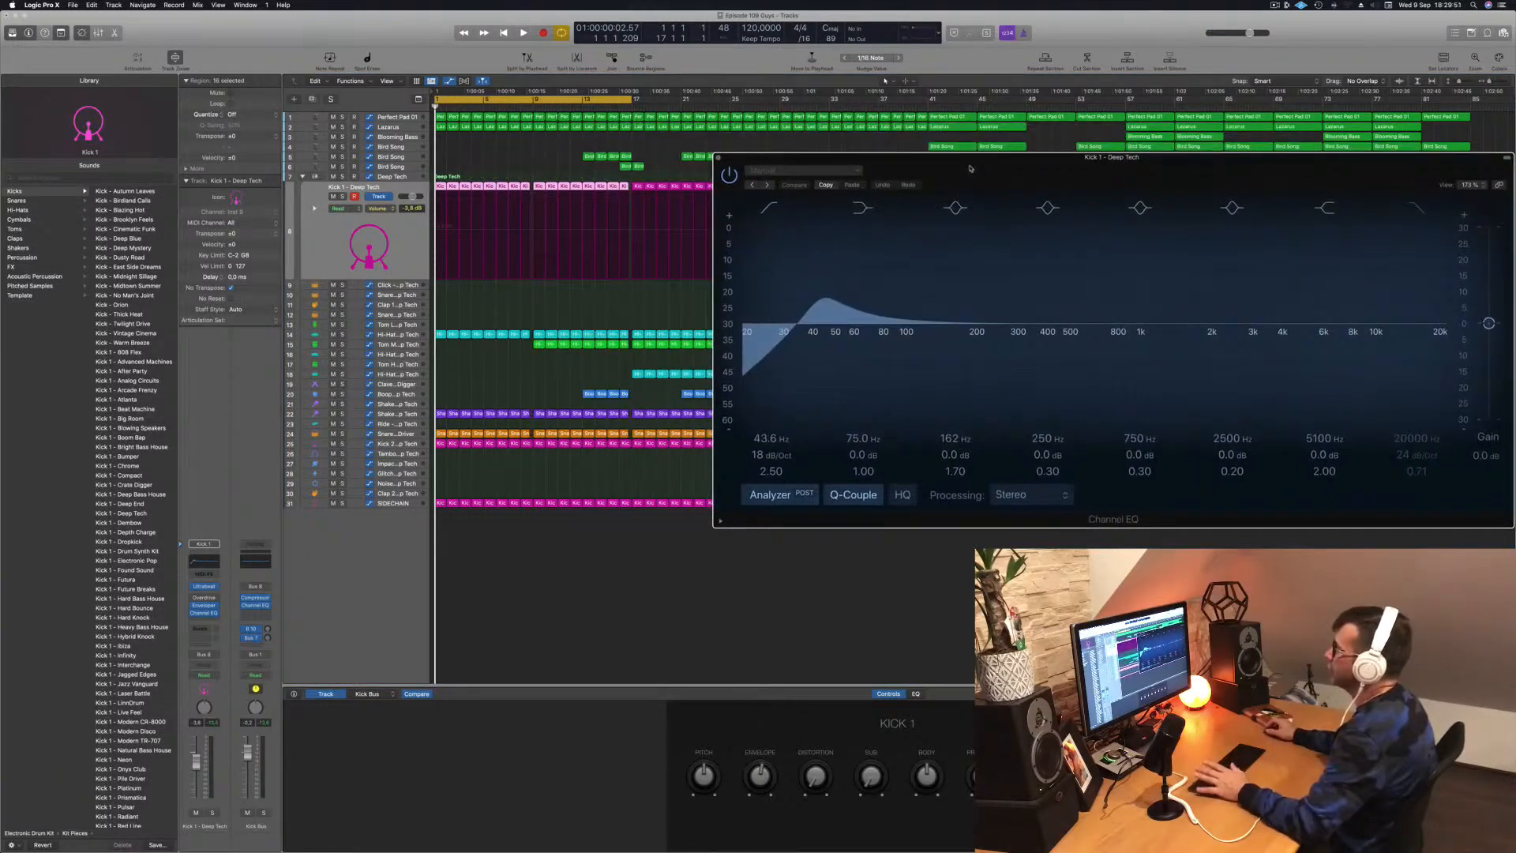
key(space)
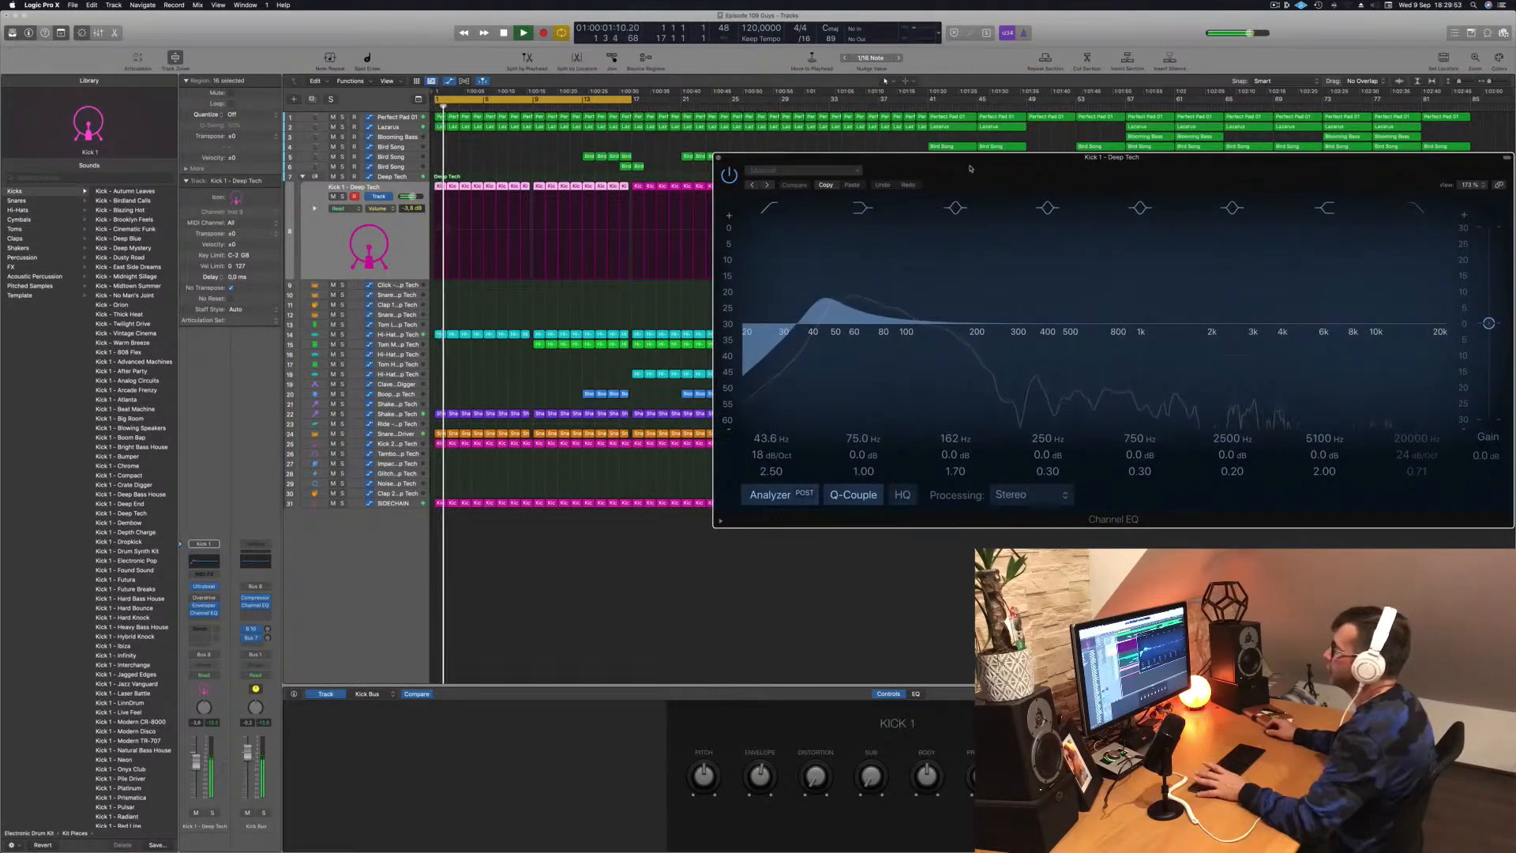
drag(766, 437, 766, 401)
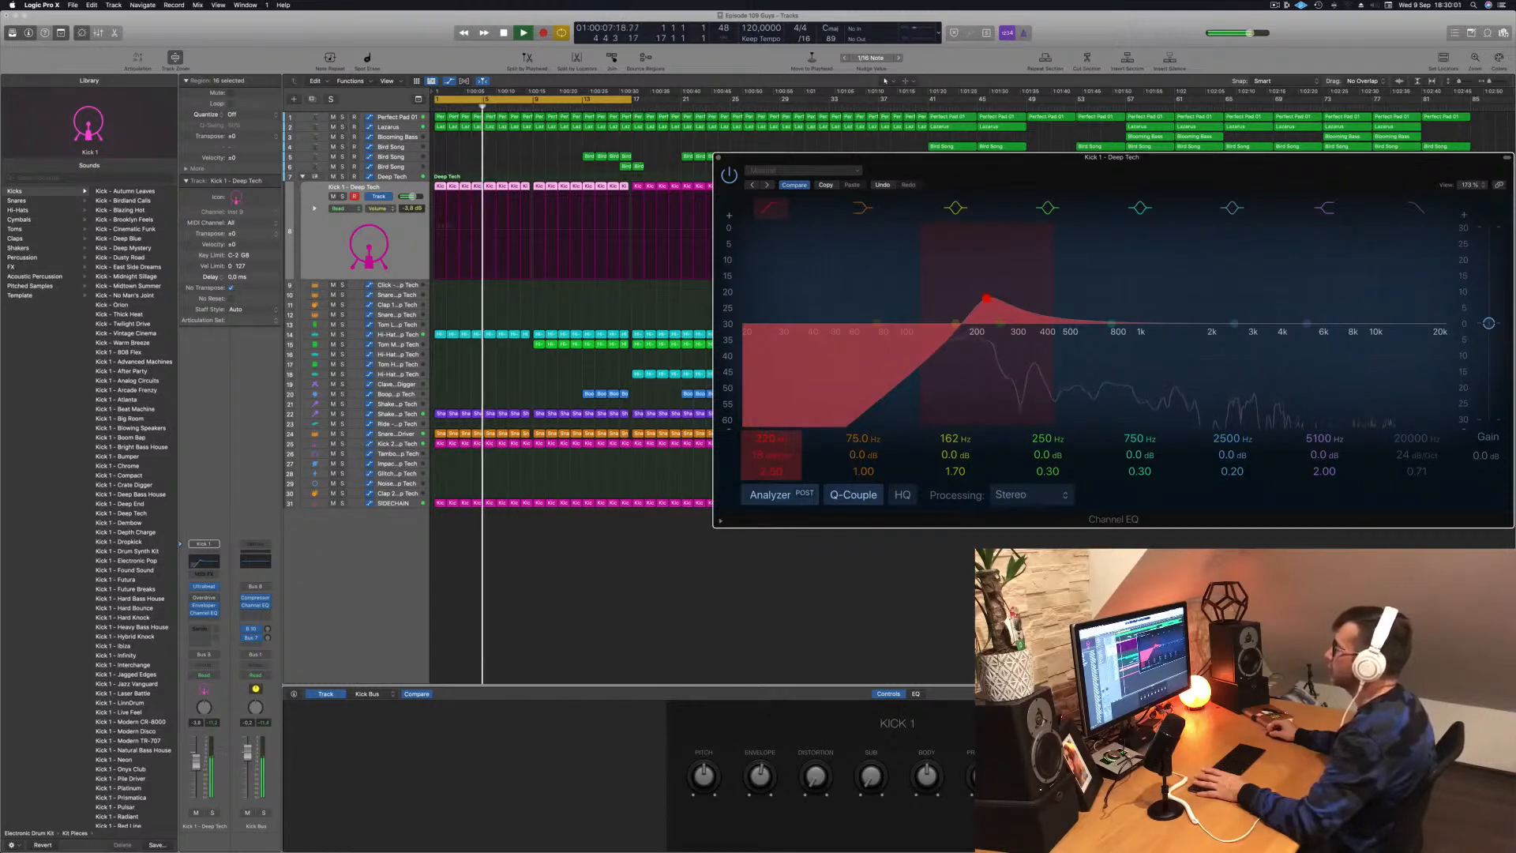
drag(766, 401, 766, 436)
key(space)
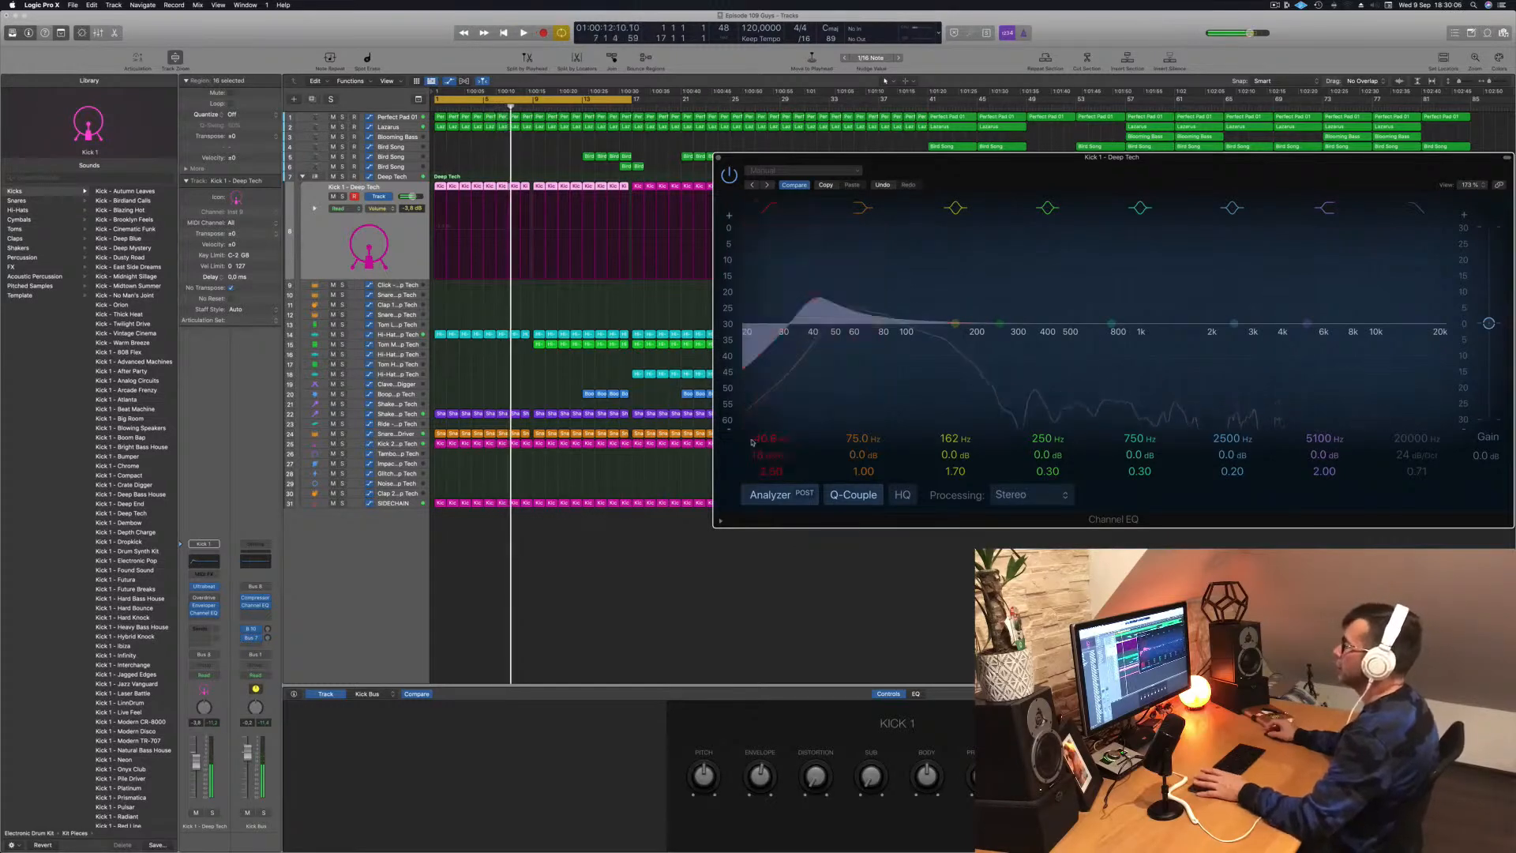
click(717, 159)
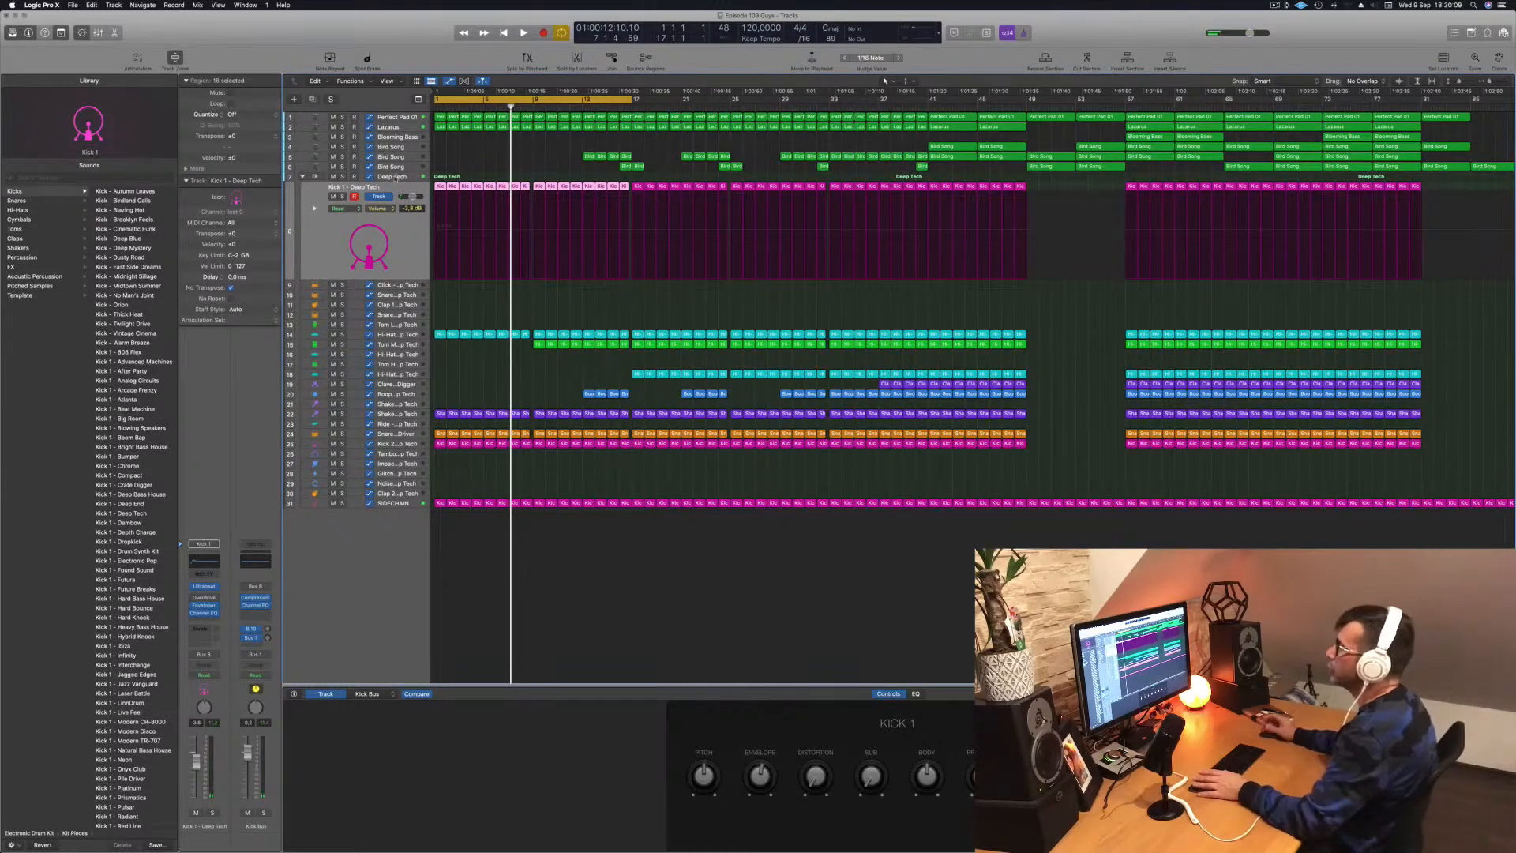
Step: Set the Deep Tech track's automation mode to Touch and record a Low Cut Filter move from the start of the song
click(395, 177)
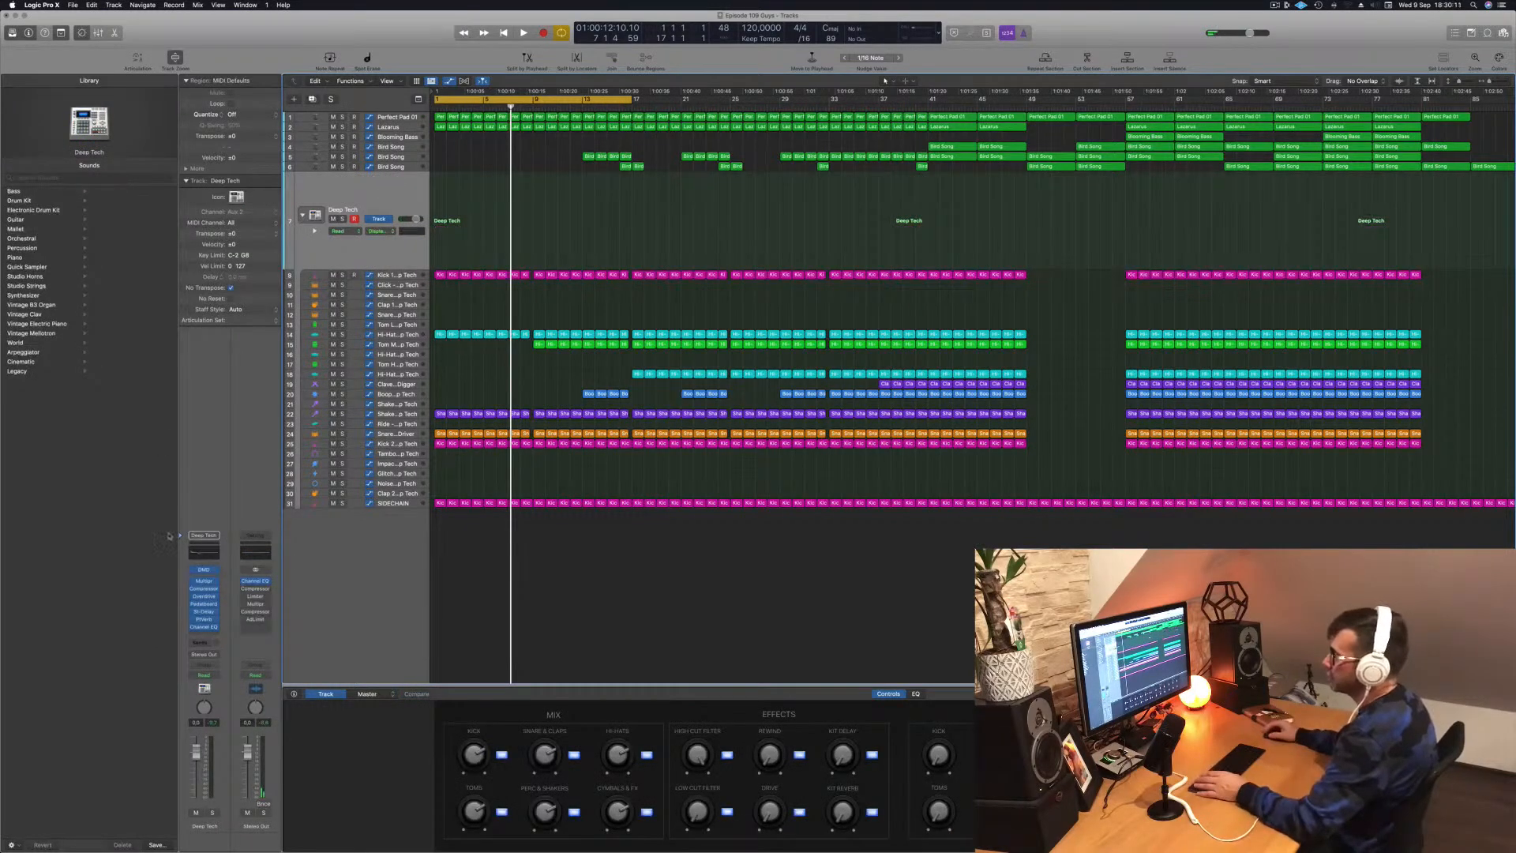
click(204, 570)
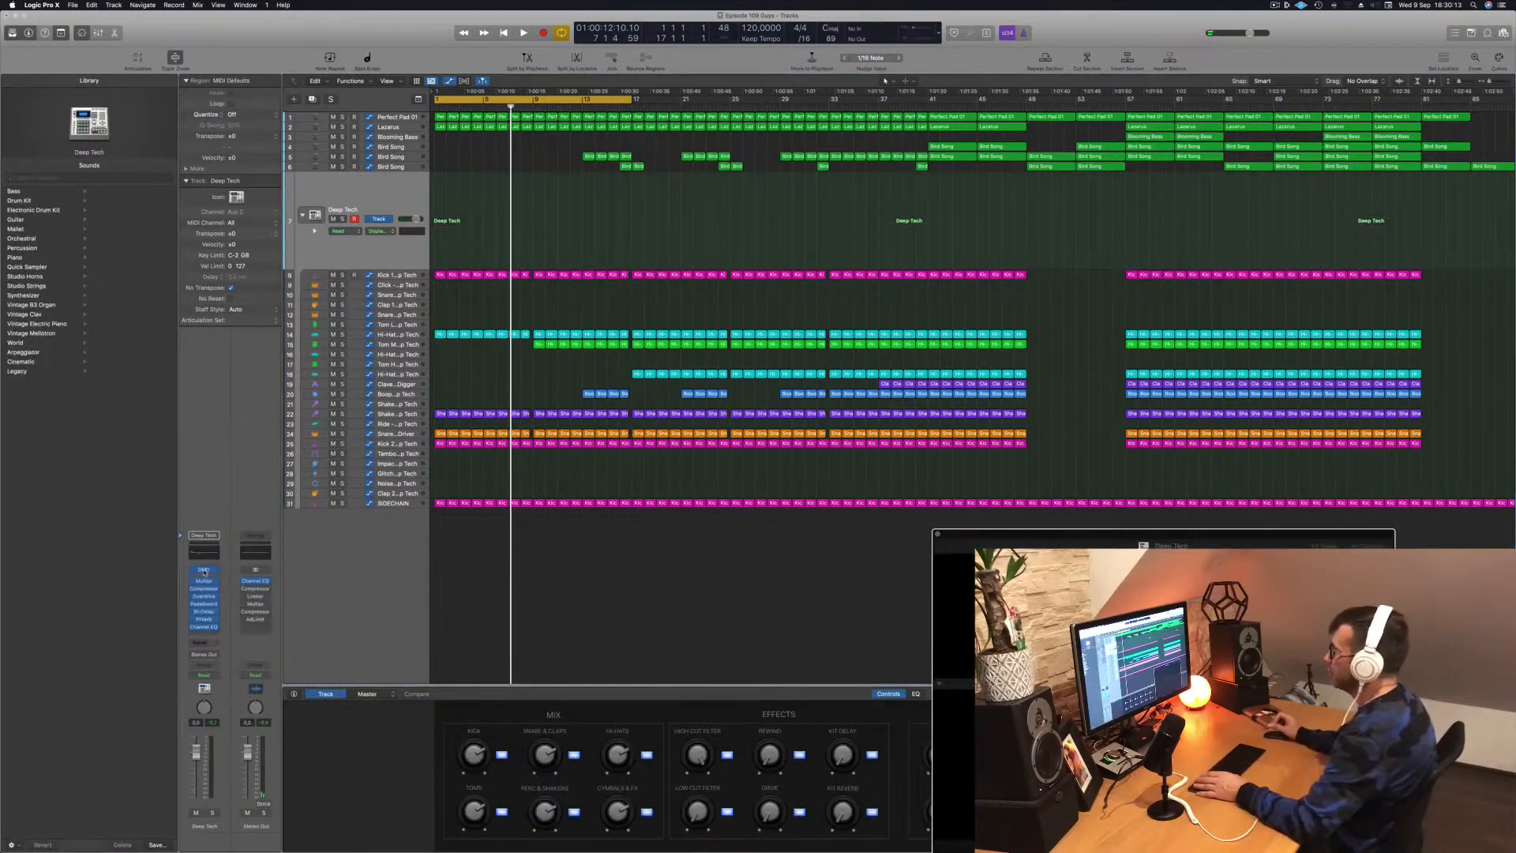
click(938, 535)
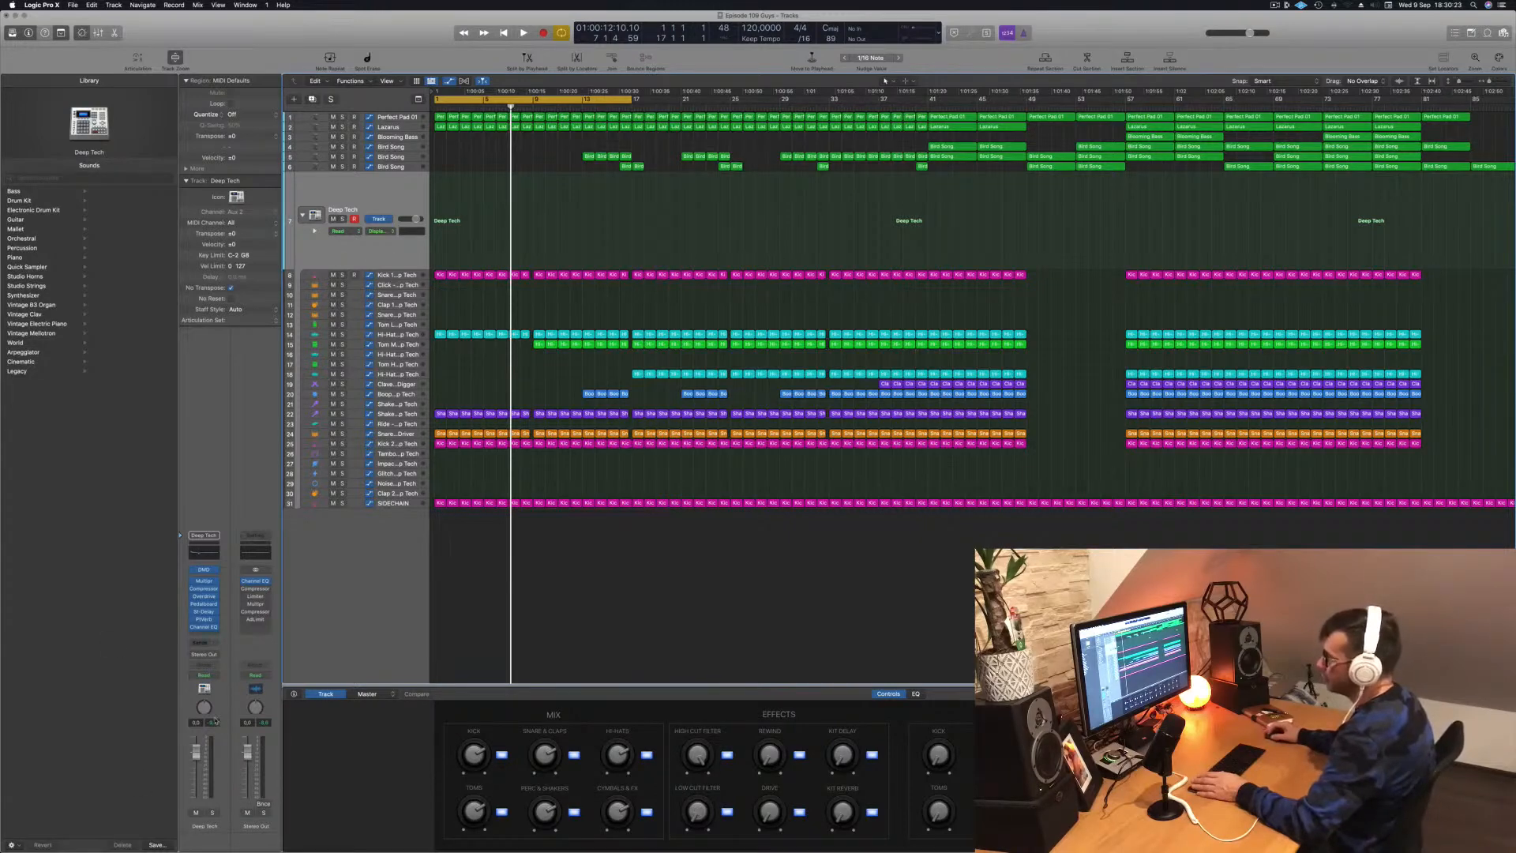
click(209, 684)
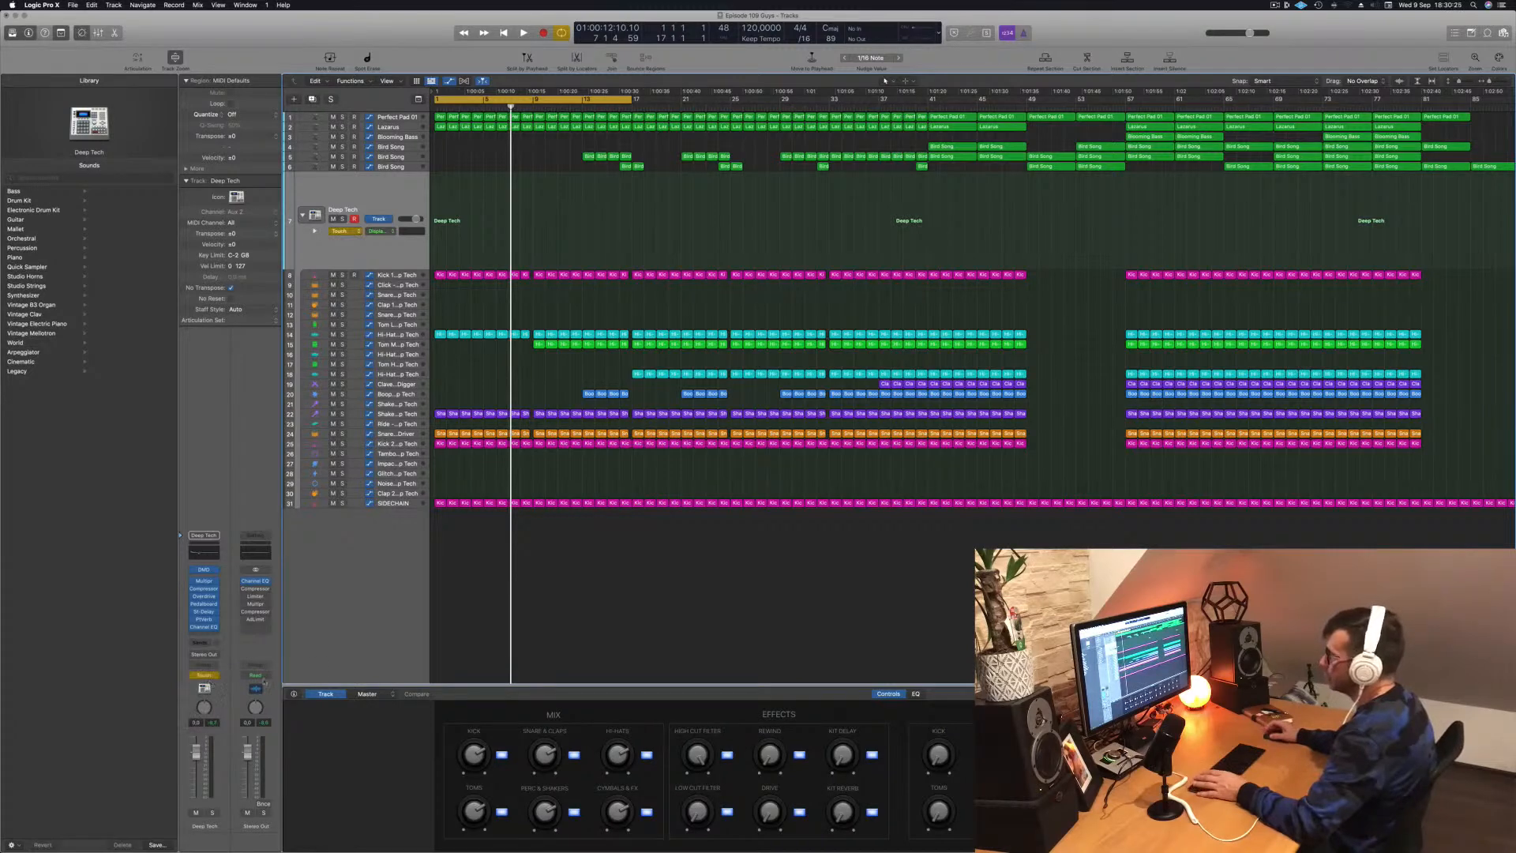
key(Return)
key(space)
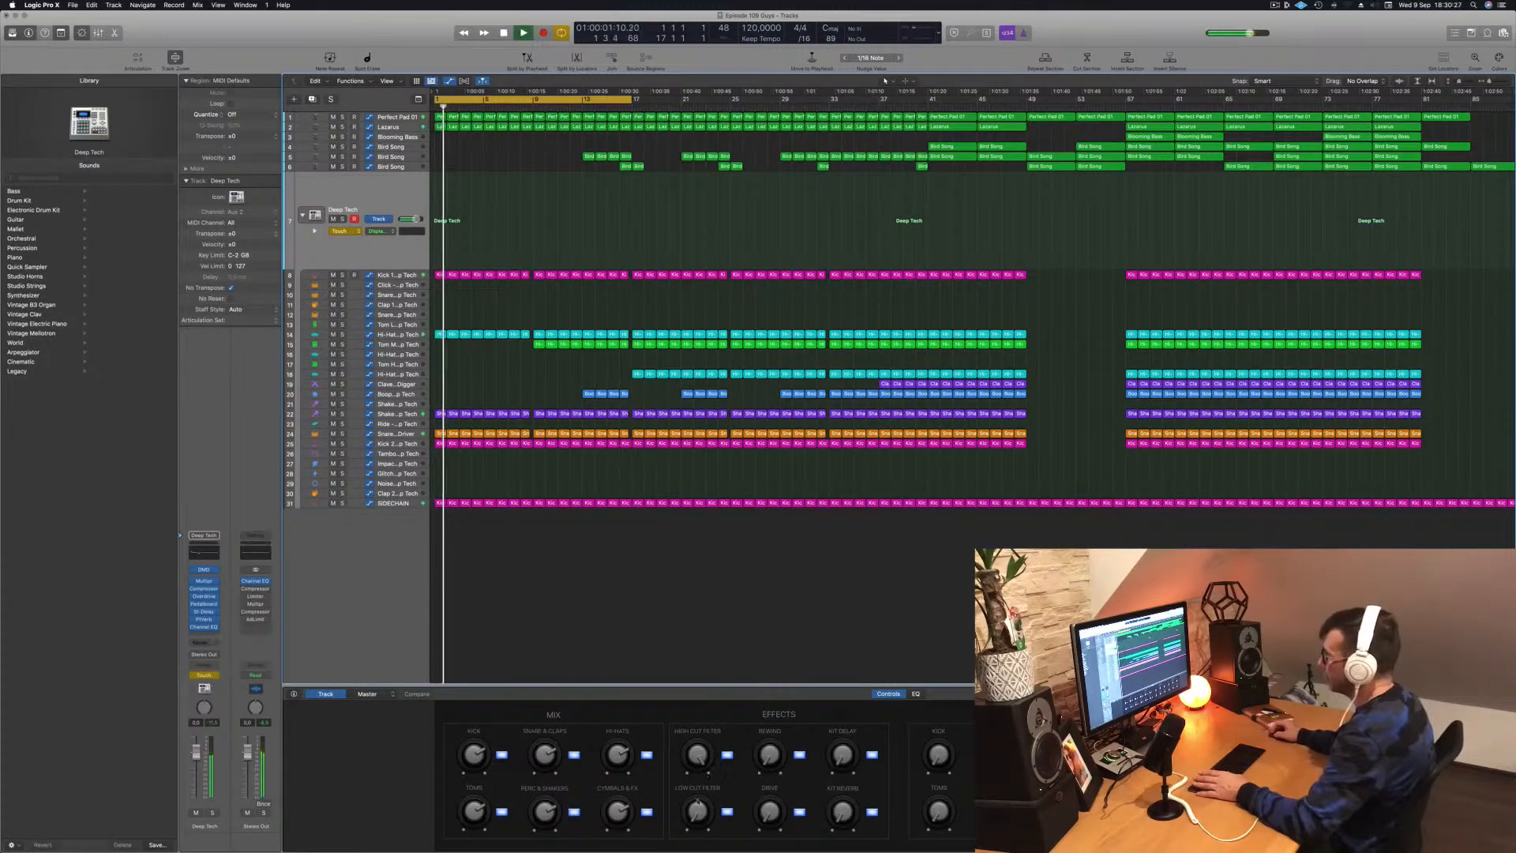
drag(697, 816, 697, 776)
key(space)
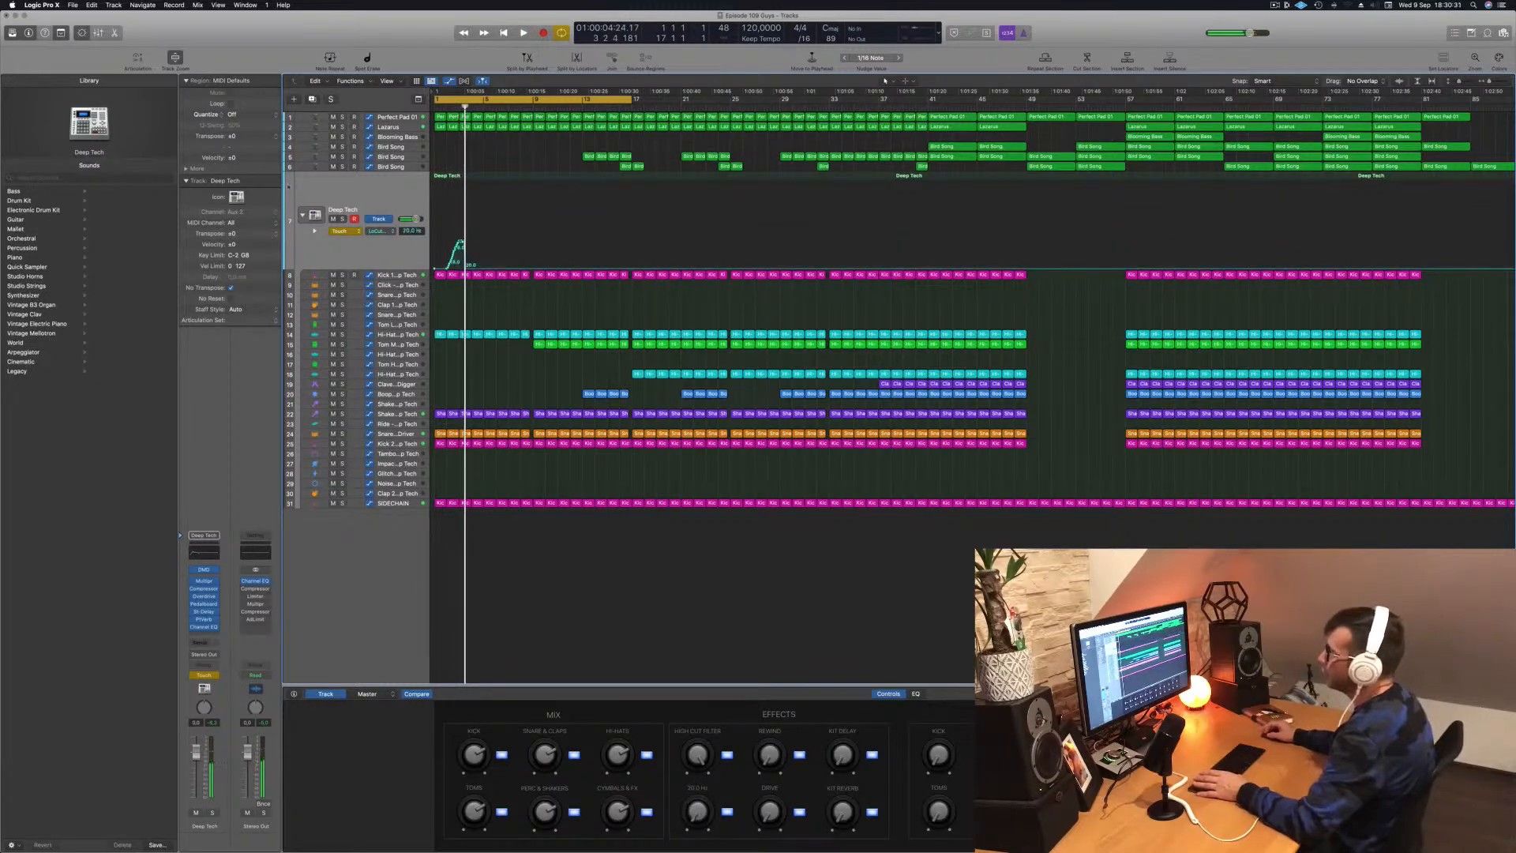
Step: Flatten the Deep Tech Low Cut Filter automation to 104 Hz from bar 1 and set the automation mode to Read
mouse_move(469, 268)
mouse_down()
mouse_move(434, 268)
mouse_move(435, 245)
mouse_up()
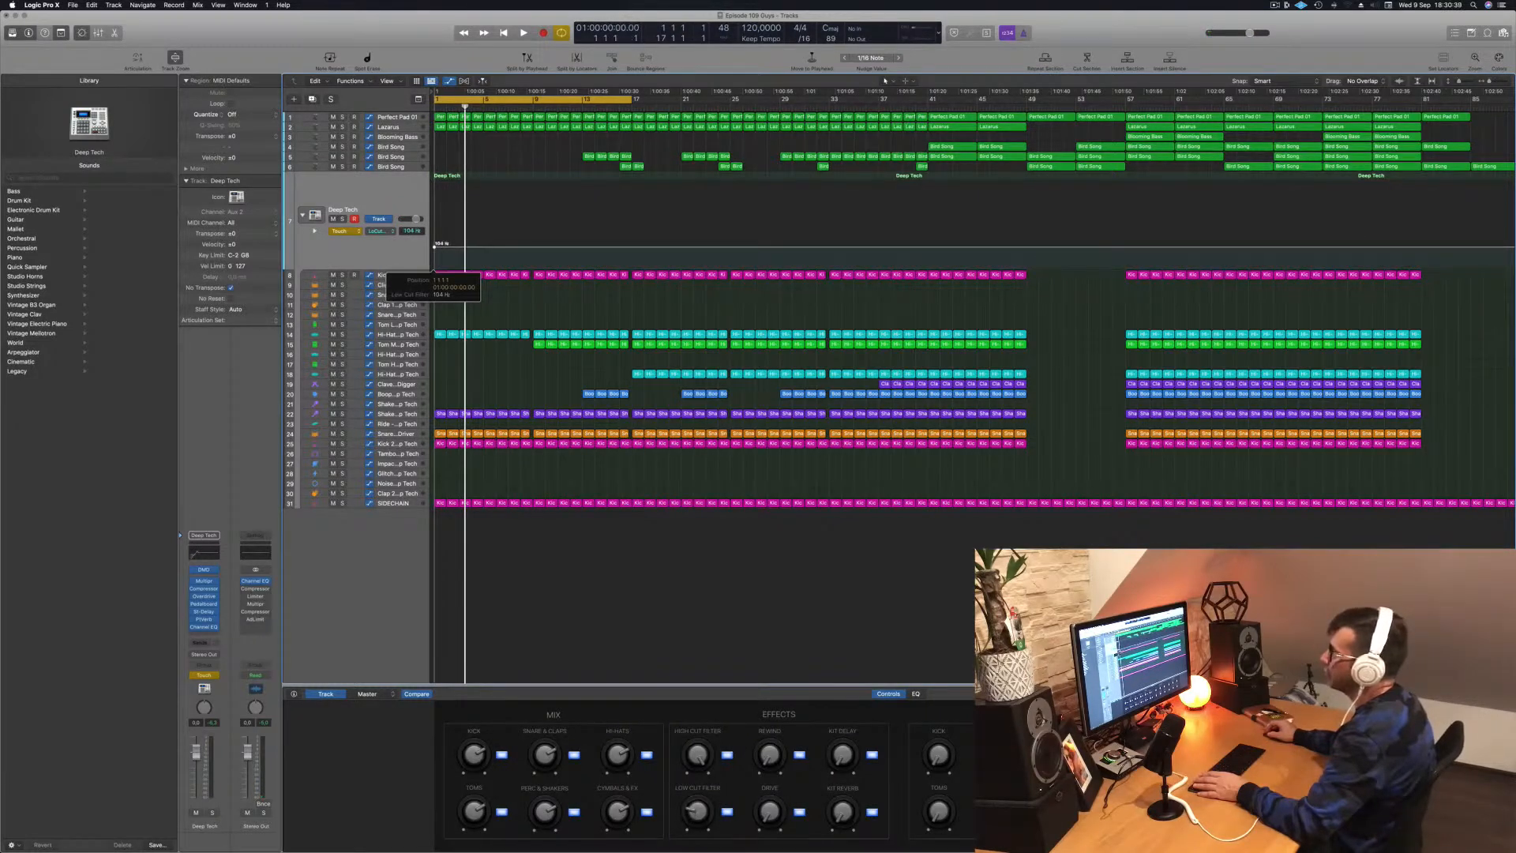
key(space)
click(339, 230)
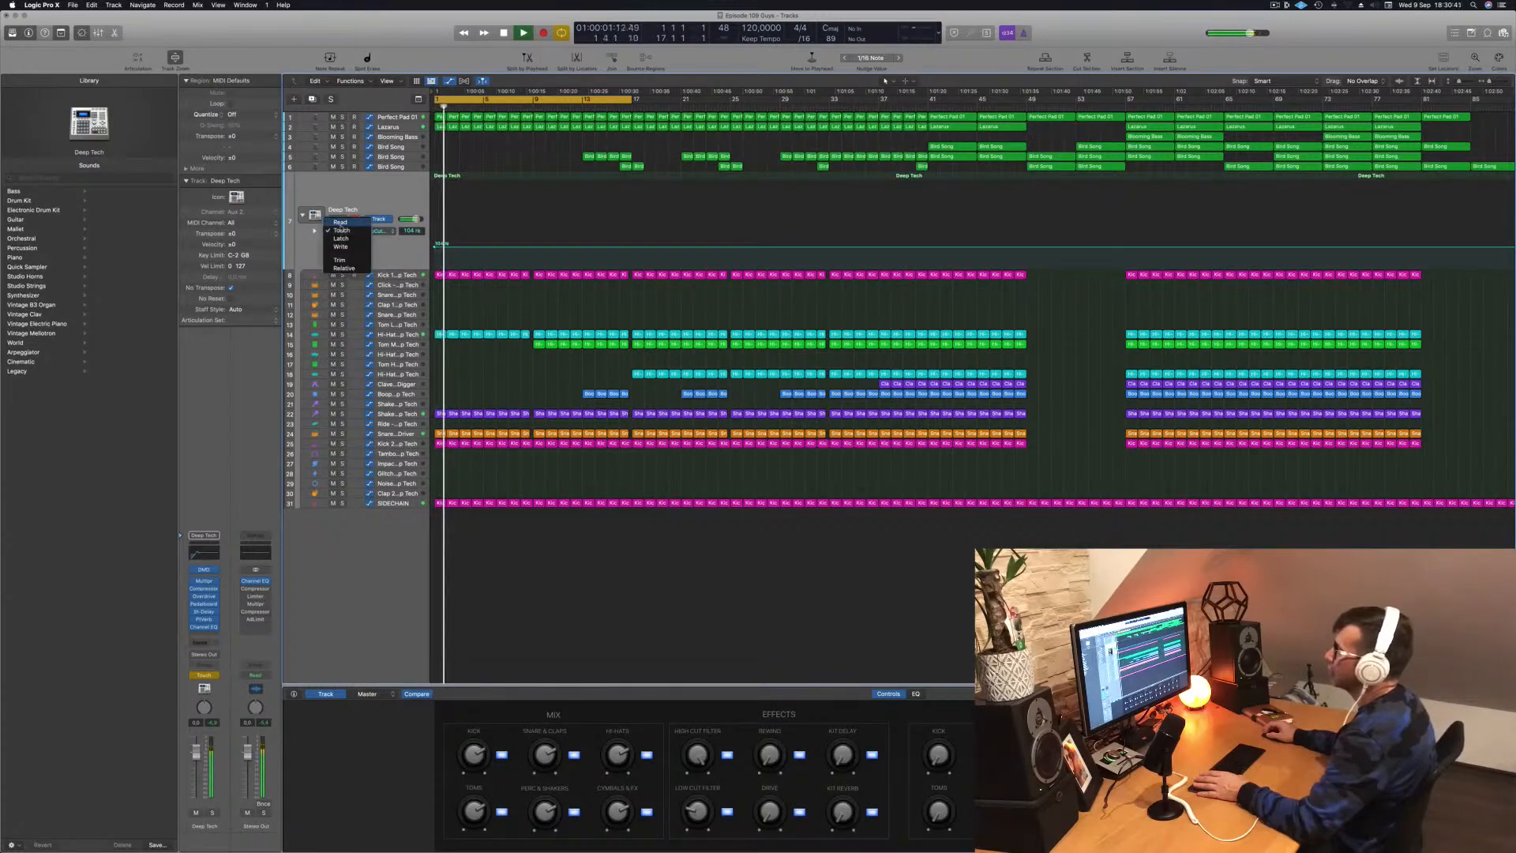
click(339, 221)
Step: Raise the Deep Tech Low Cut Filter automation level slightly at bar 1 and replay the intro
key(space)
drag(435, 248, 434, 241)
key(space)
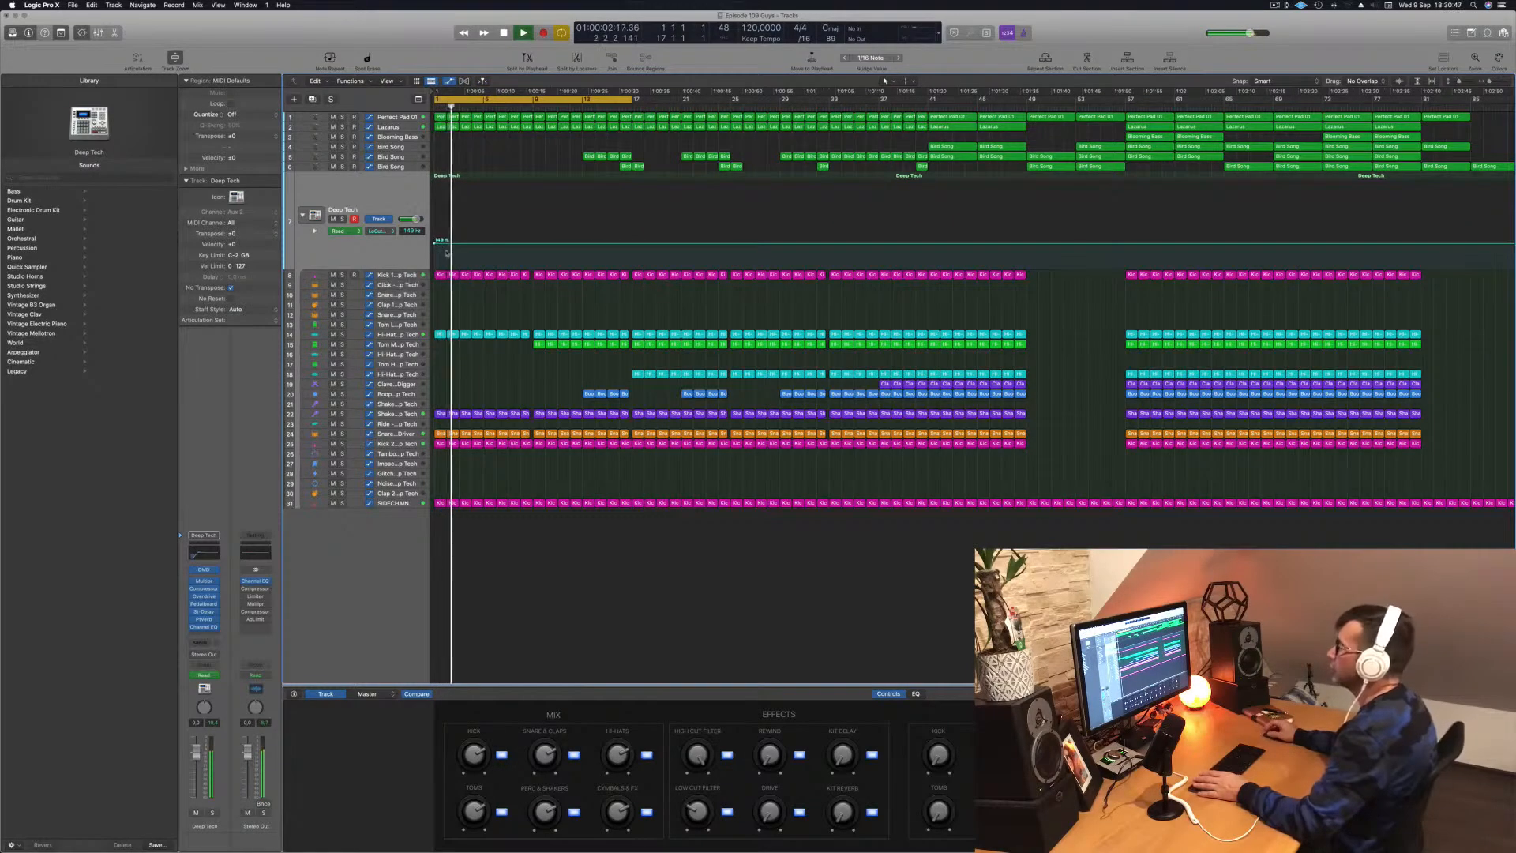
key(space)
key(space)
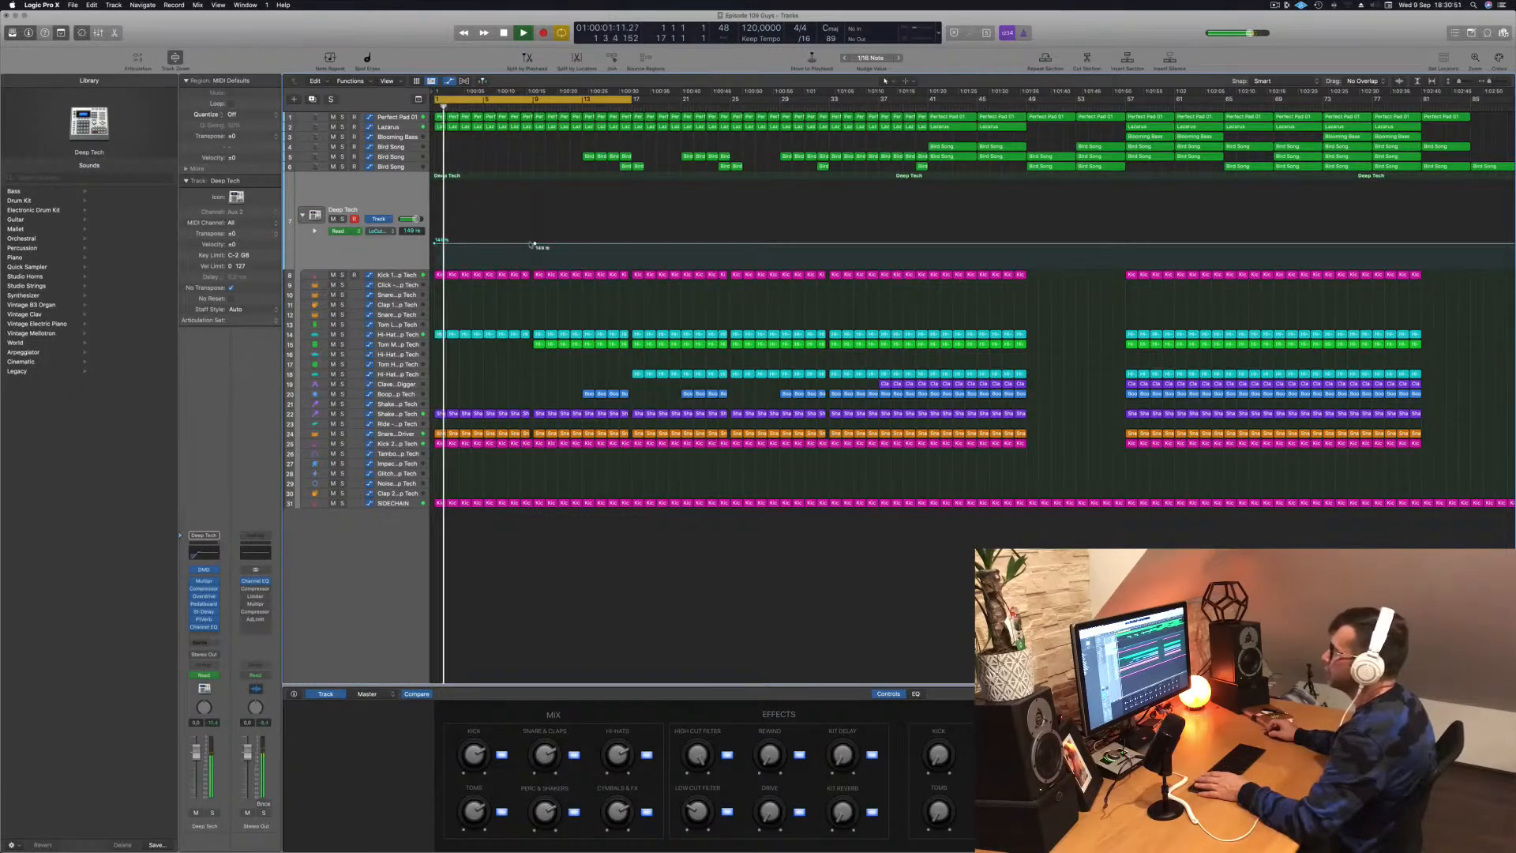
Step: Ramp the Deep Tech Low Cut Filter automation upward from bar 1 to the end of bar 8 and save the project
drag(533, 245, 530, 224)
key(super+s)
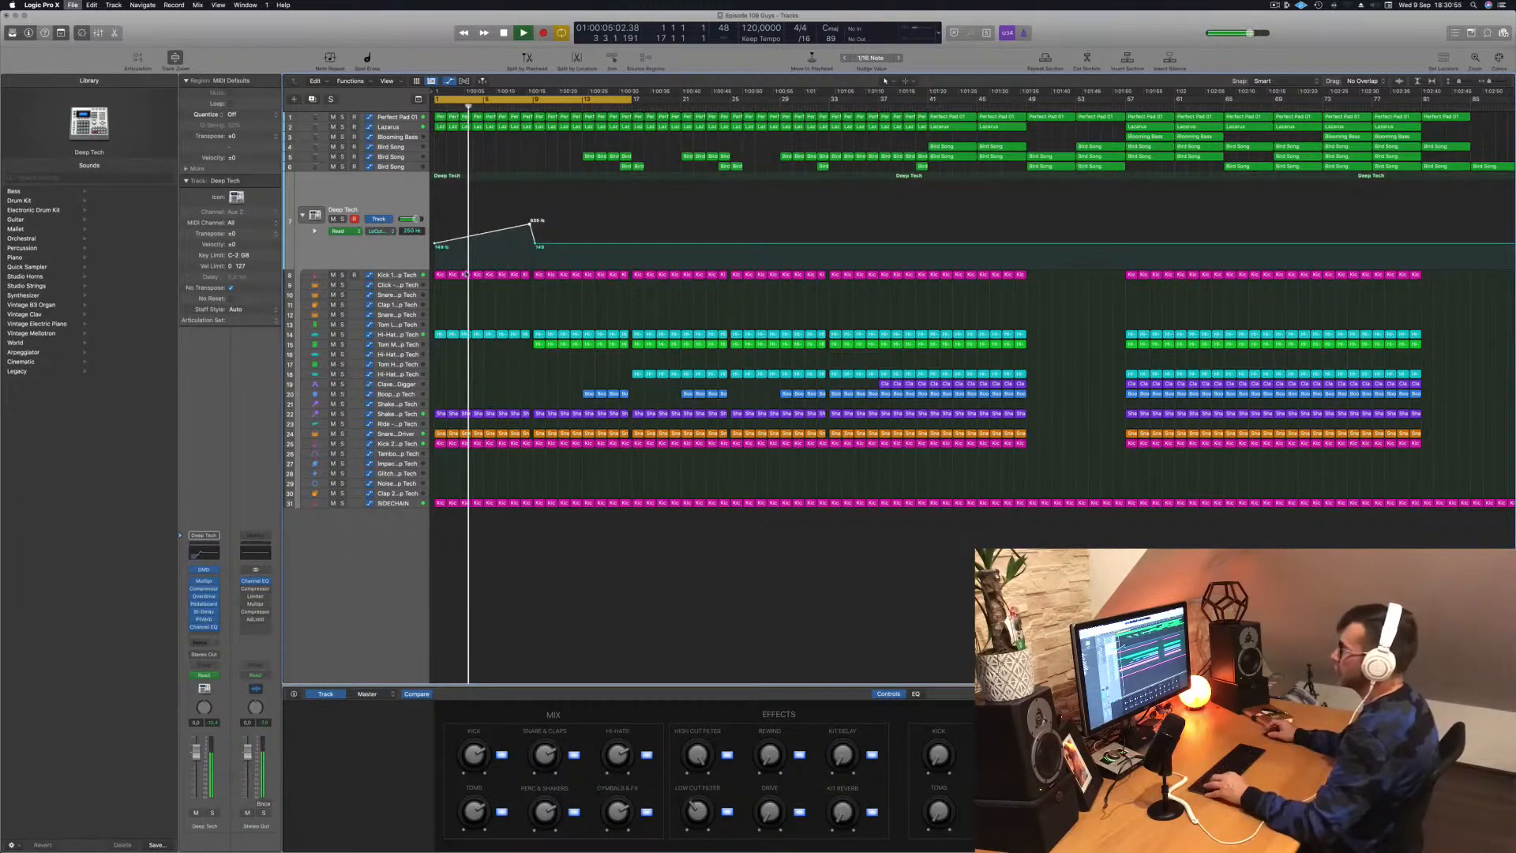
scroll(510, 254, up, 5)
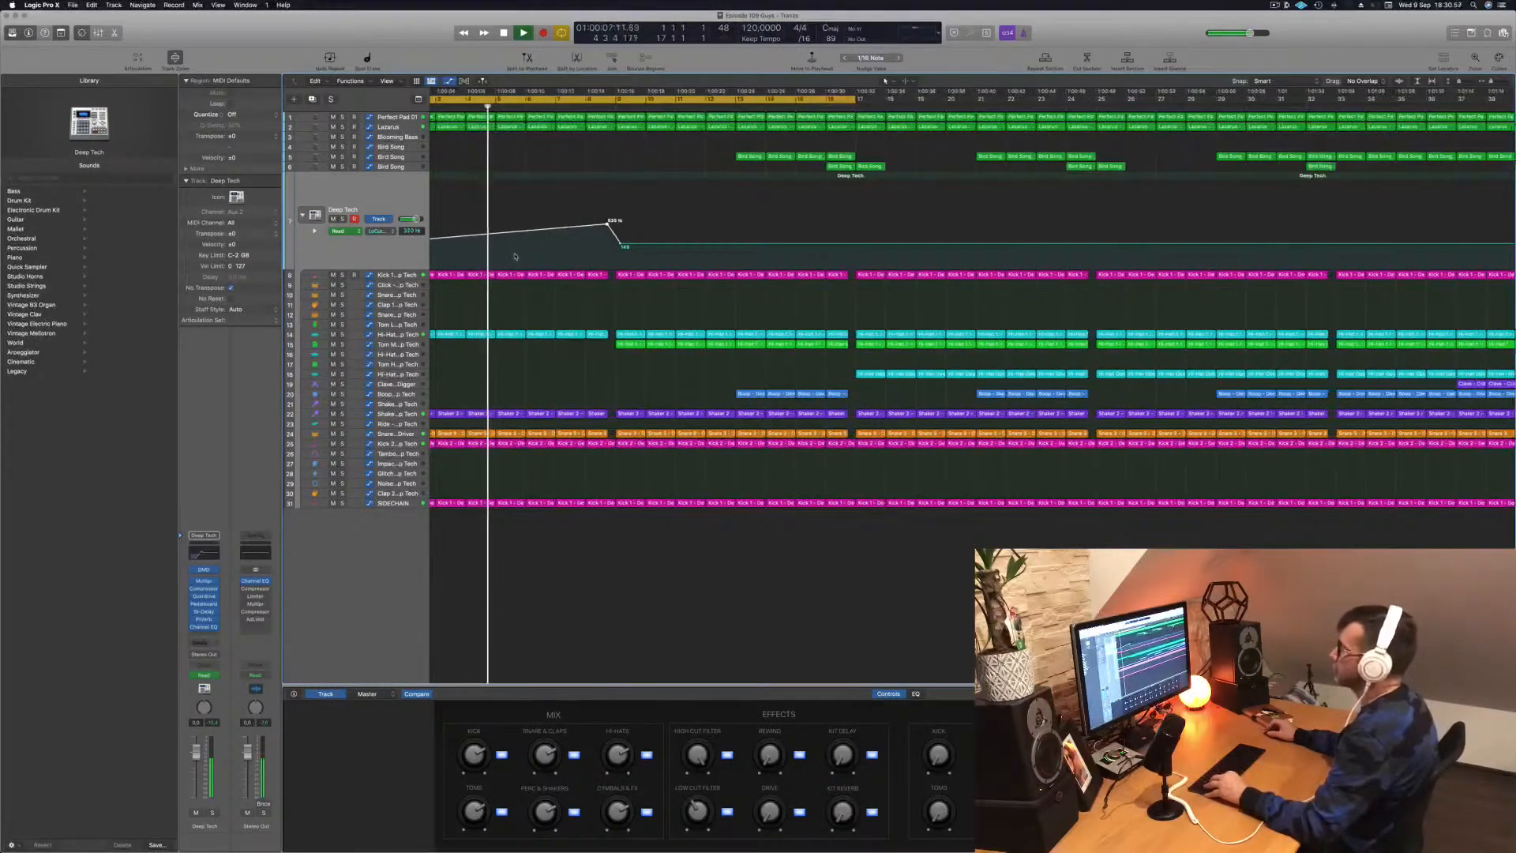
scroll(513, 254, down, 5)
Step: Inspect the Perfect Pad 01 and Kick 1 tracks during playback and return to the Deep Tech track
click(399, 118)
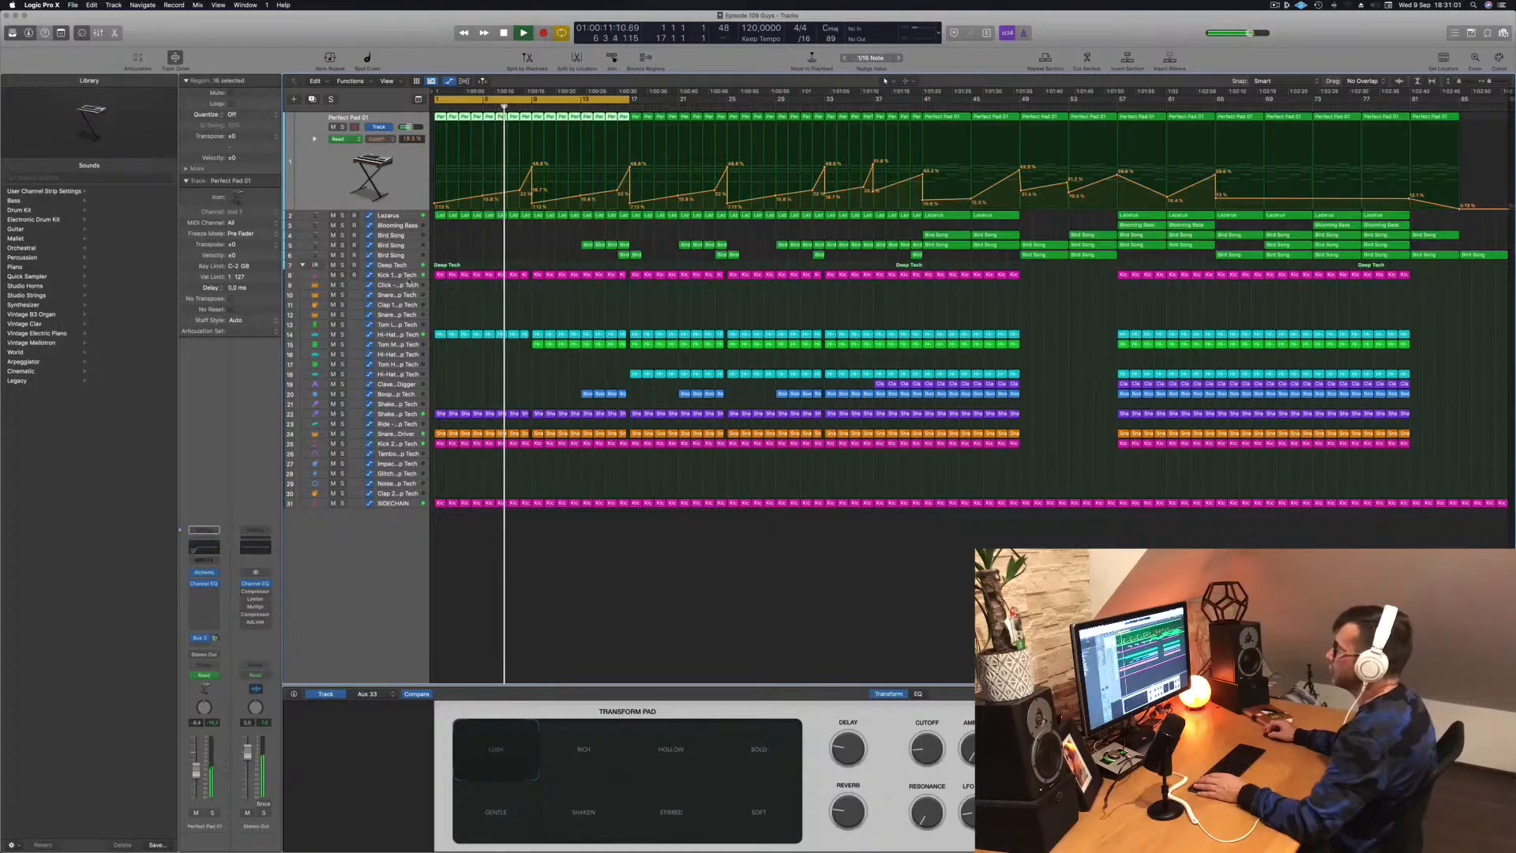
click(405, 277)
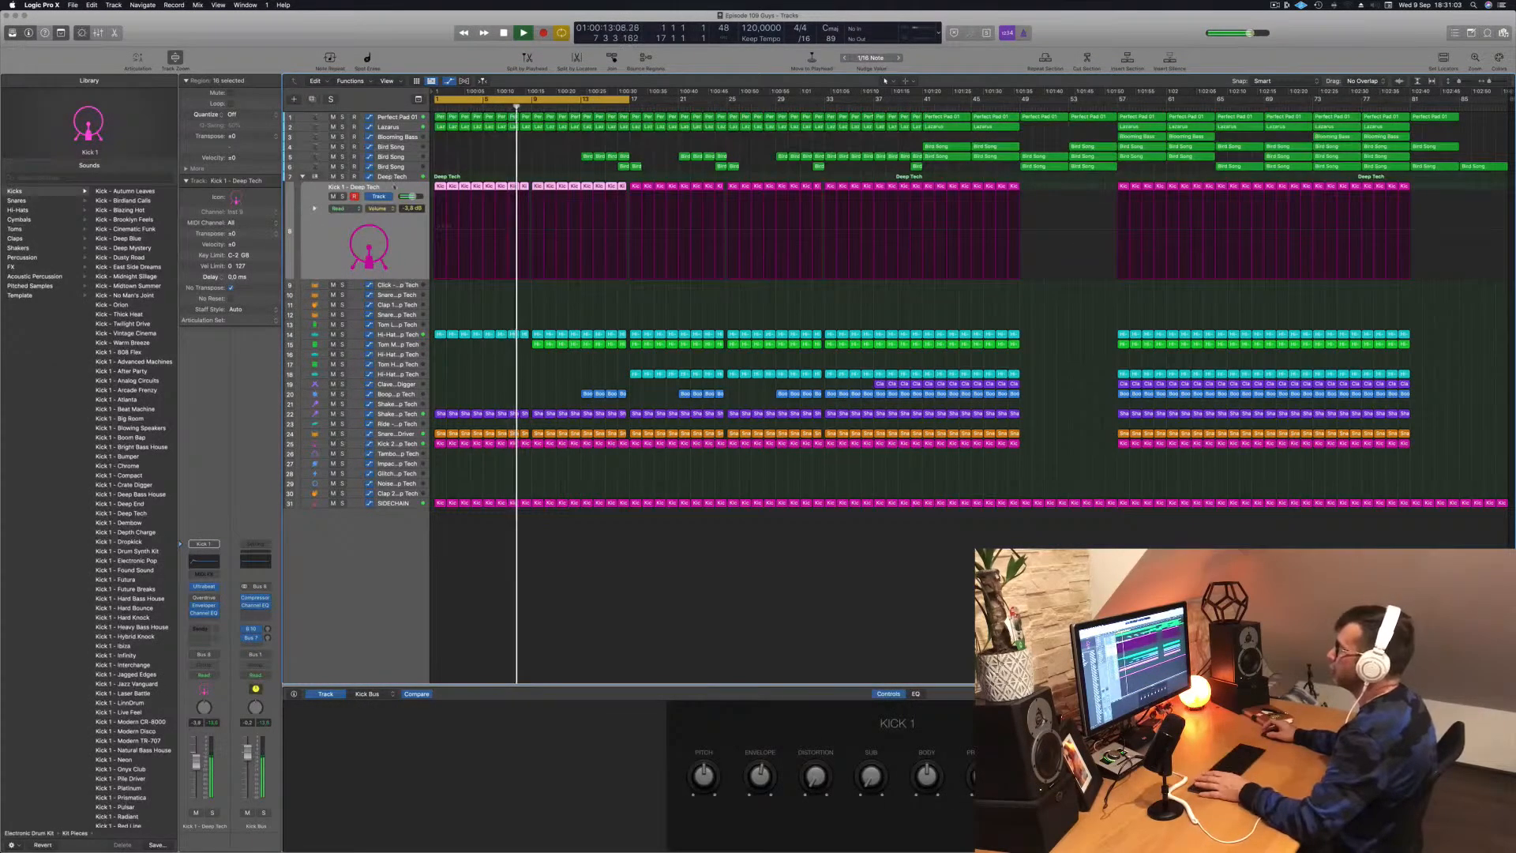
click(393, 177)
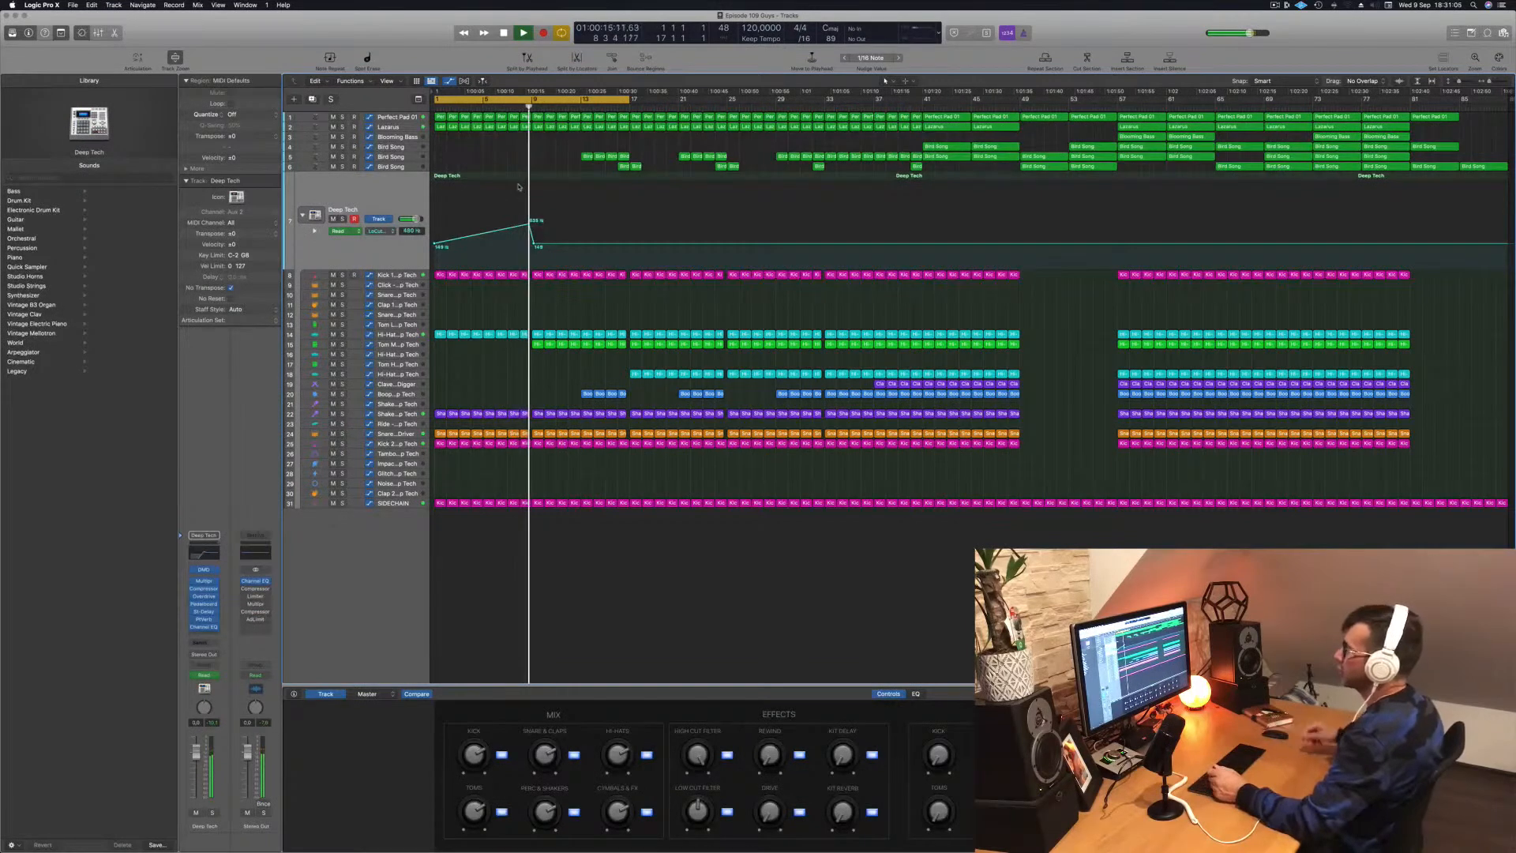
Step: Move the Low Cut Filter point after the ramp's peak earlier and lower for a steeper drop, and replay from the start
key(comma)
key(super+Right)
key(super+Right)
key(super+Right)
key(super+Right)
key(space)
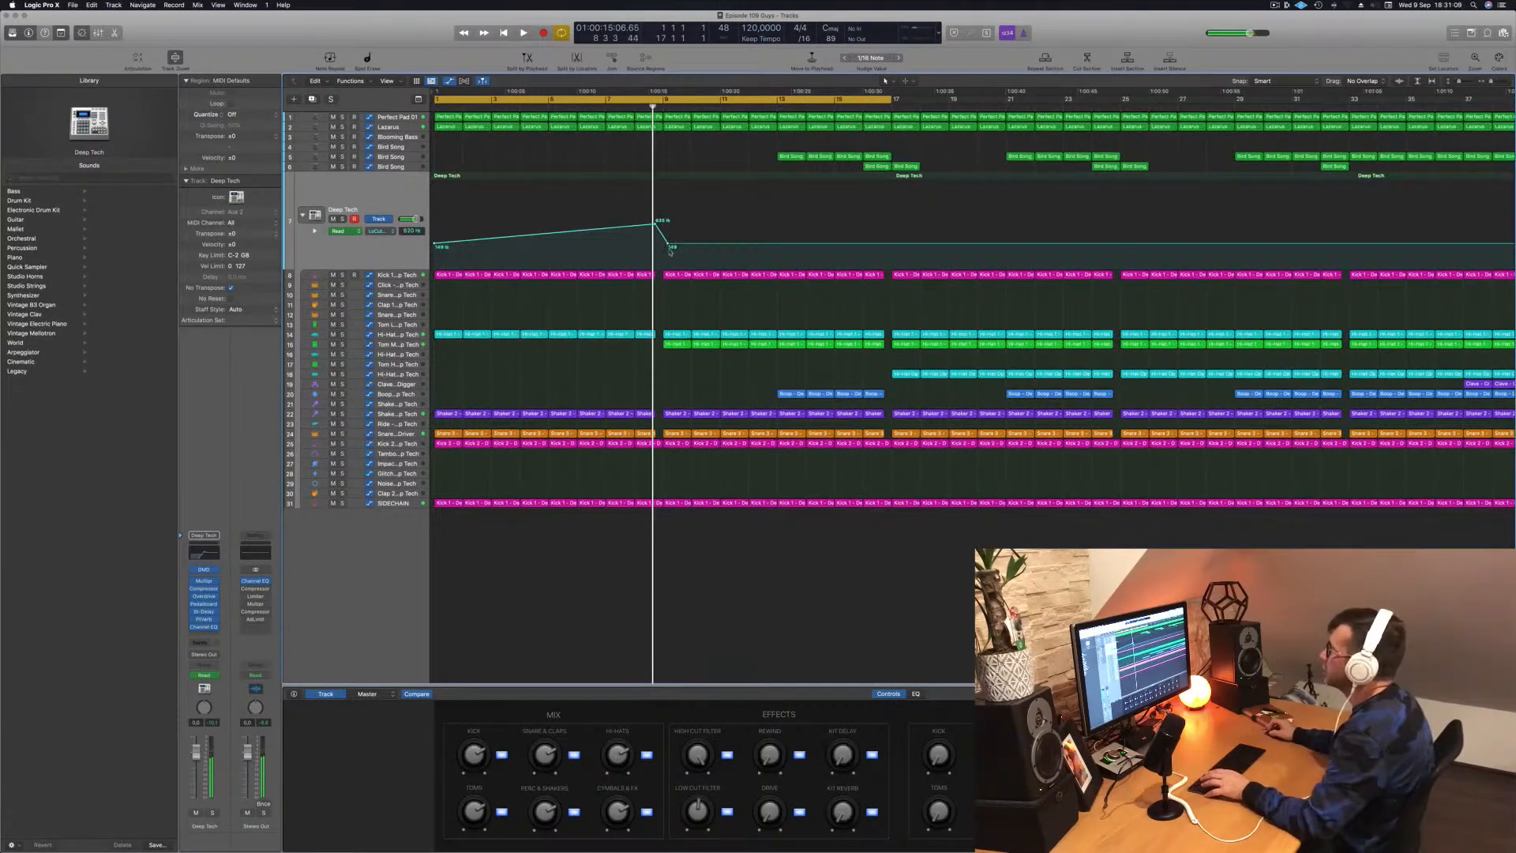
drag(671, 246, 662, 252)
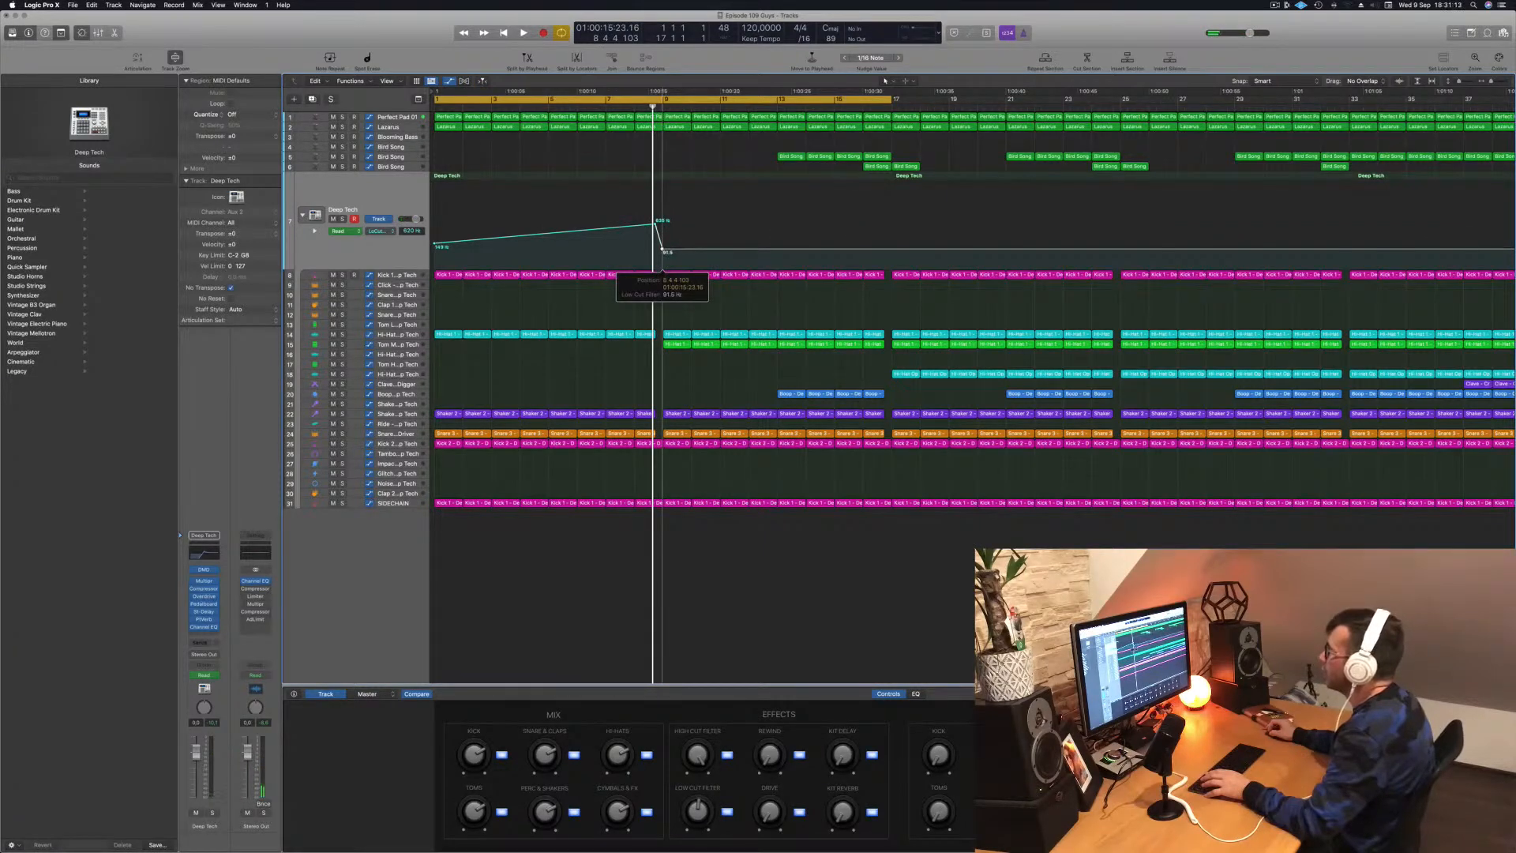
key(space)
scroll(489, 247, down, 5)
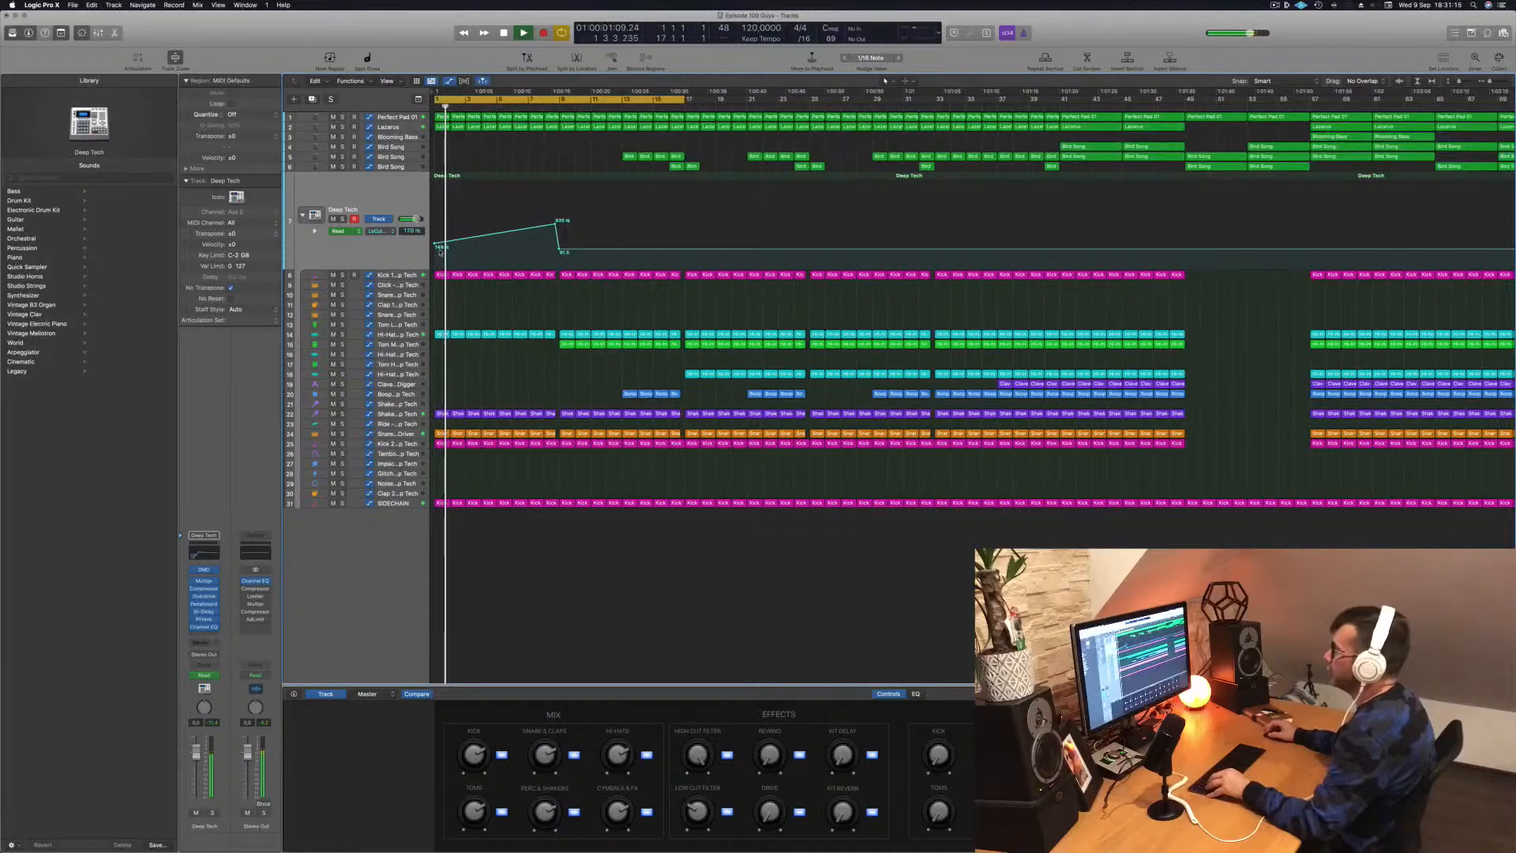
key(Return)
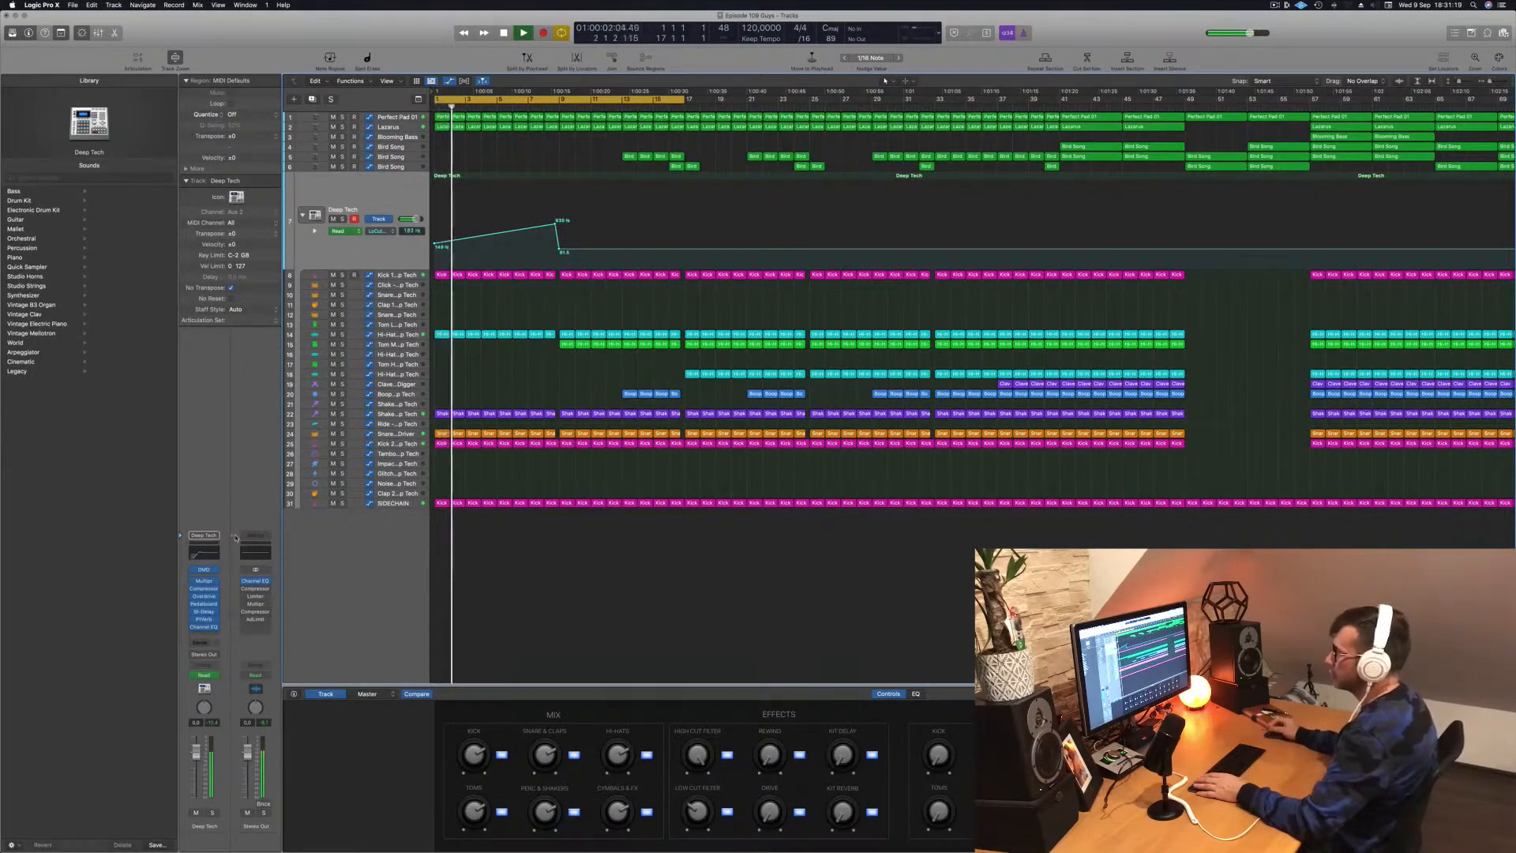
Step: Check the Compressor plug-in on the Deep Tech channel during playback and close its window
click(205, 589)
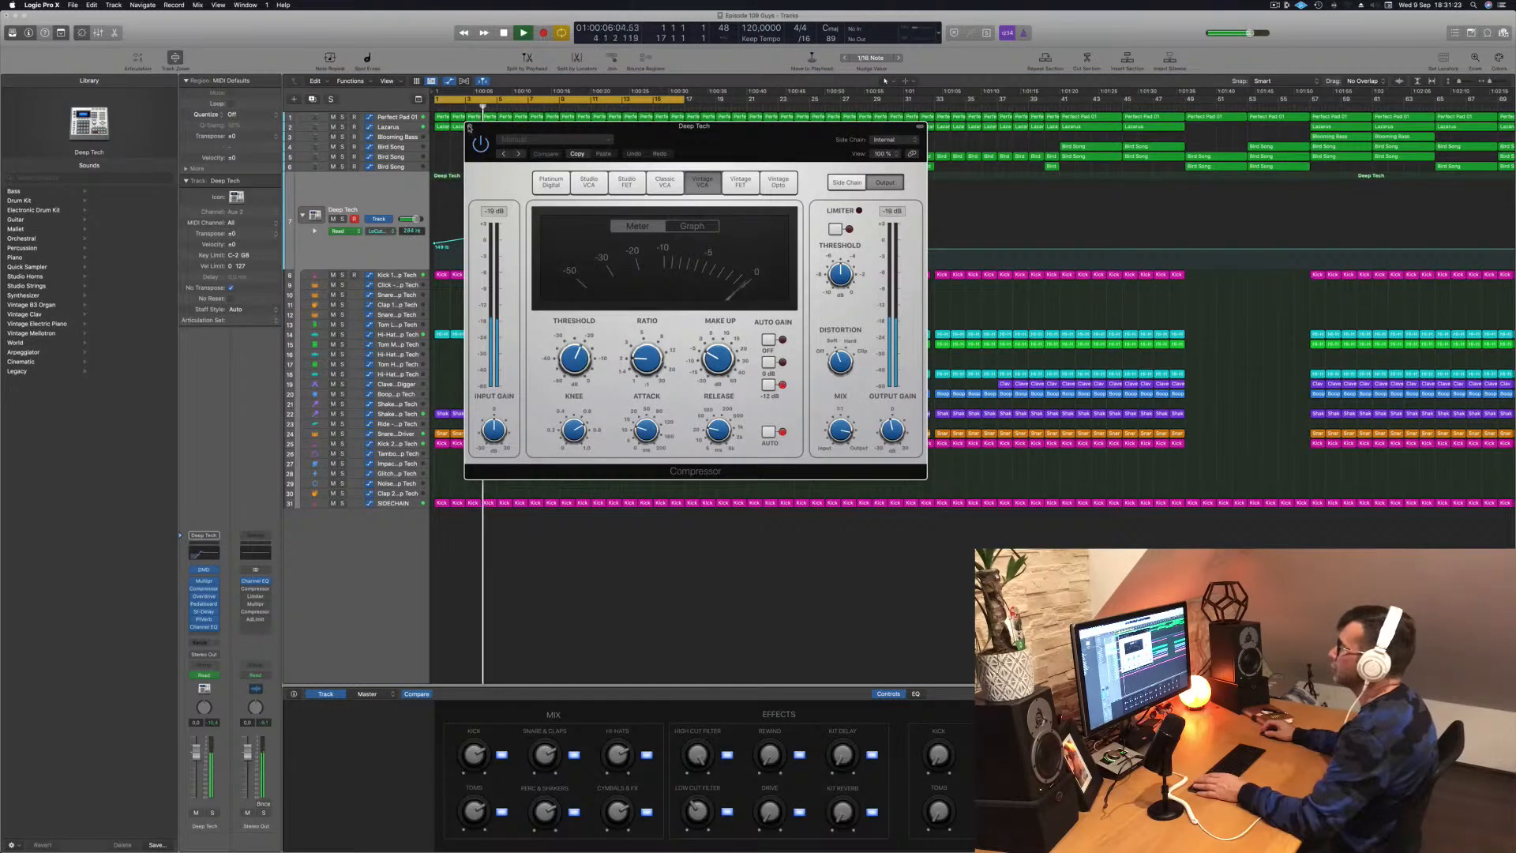
click(469, 127)
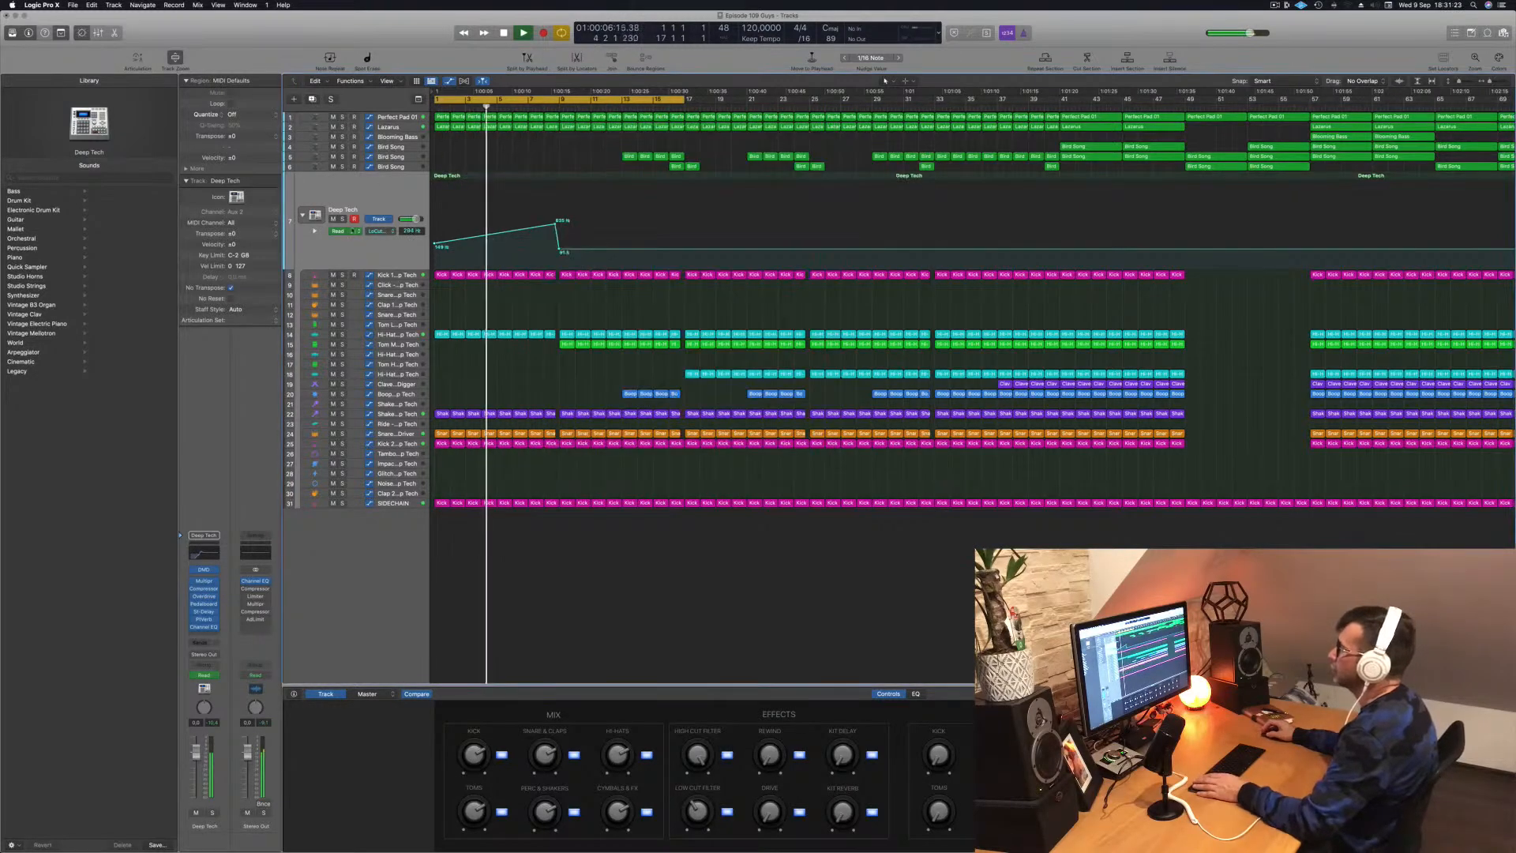
Step: Shape the Lazarus Cutoff automation to rise into bar 9 and drop sharply there, and replay from the start
click(399, 129)
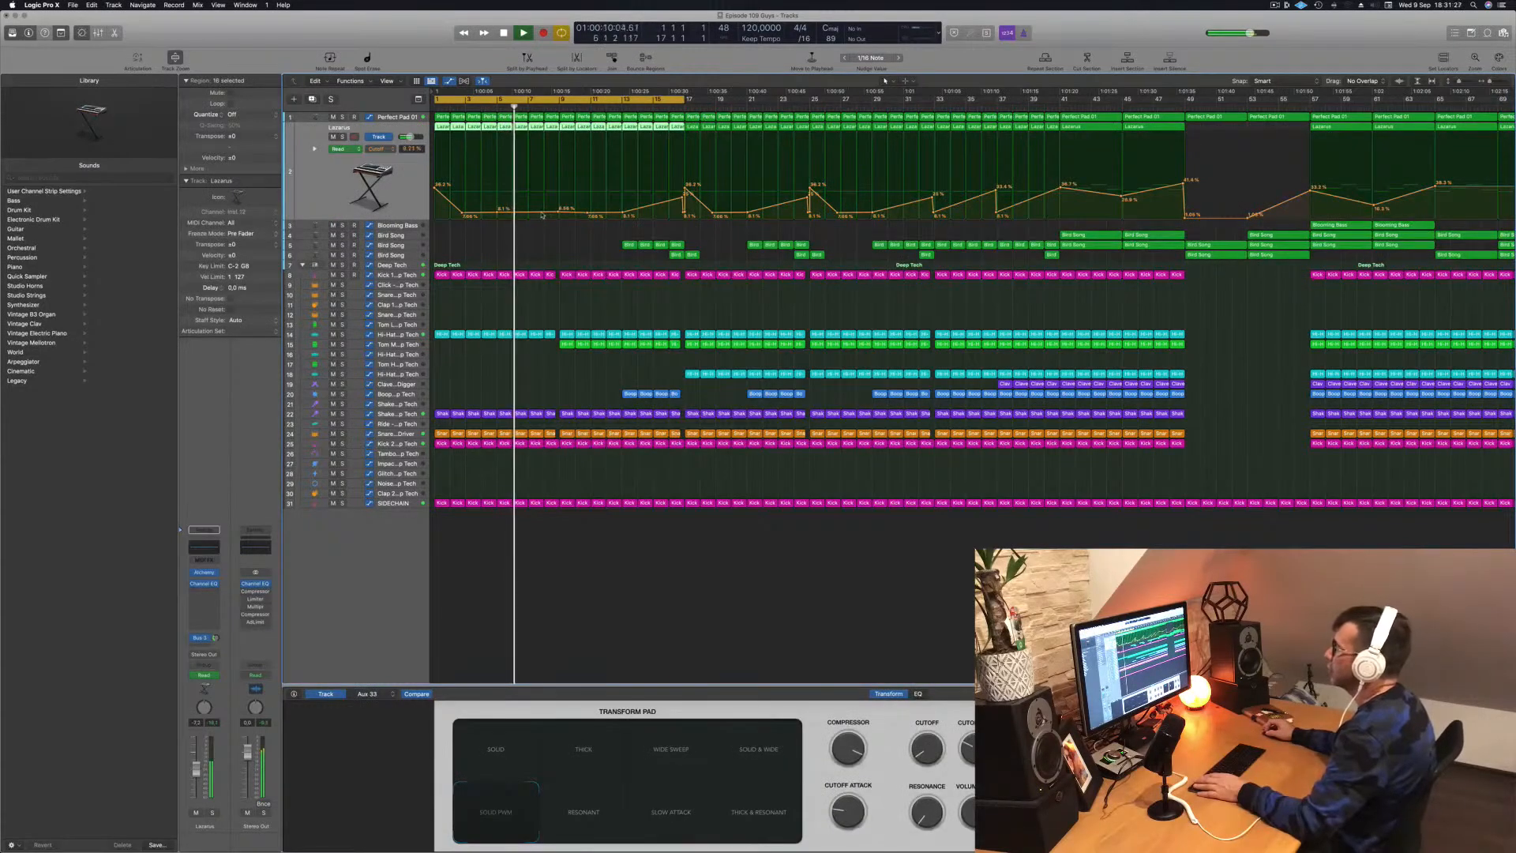
click(529, 212)
mouse_move(559, 211)
mouse_down()
mouse_move(558, 194)
mouse_move(561, 207)
mouse_up()
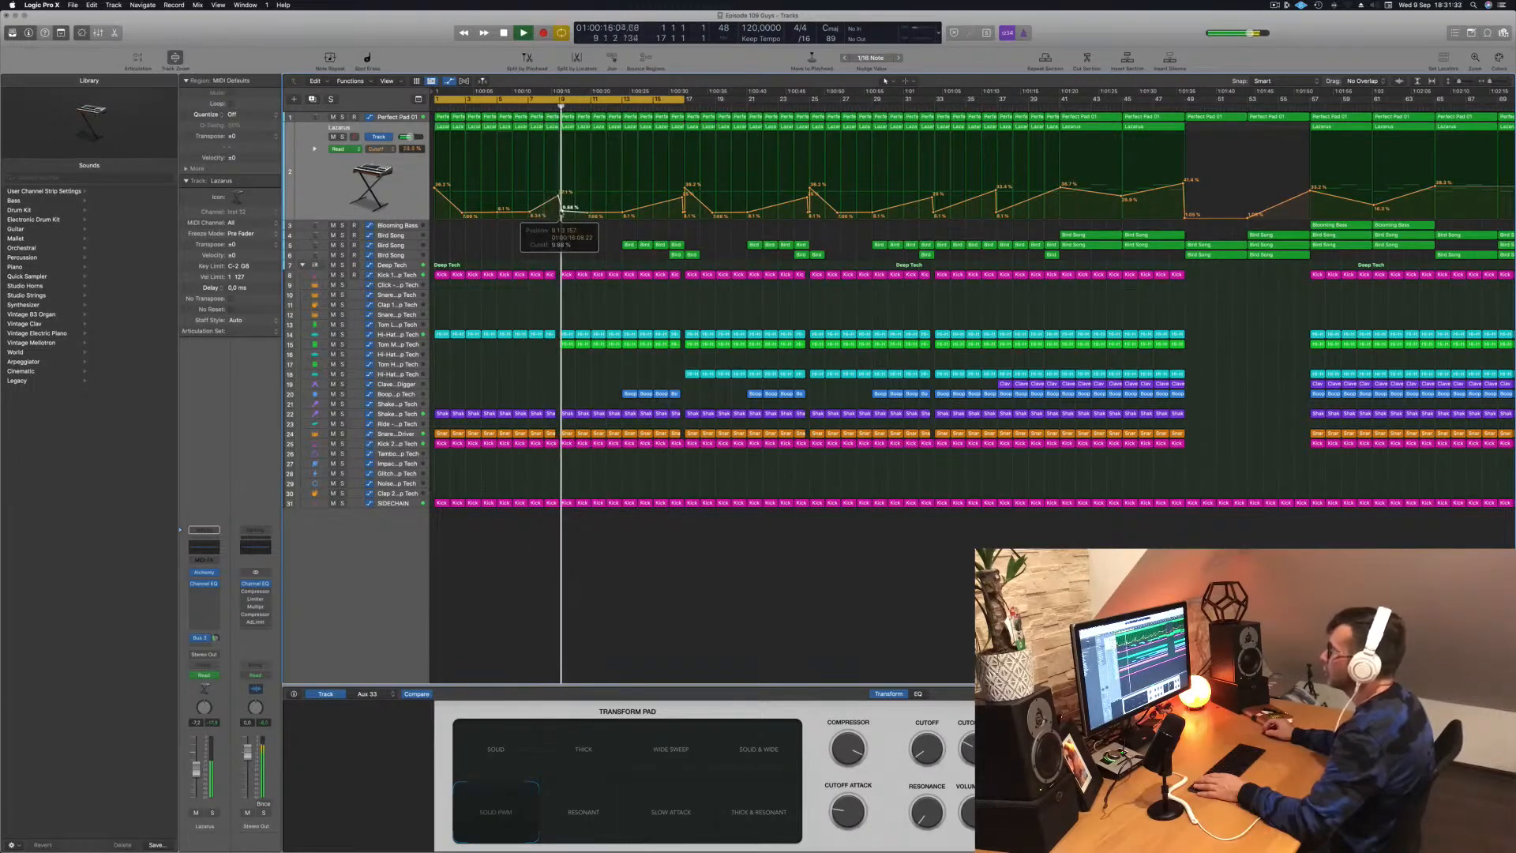
click(562, 213)
click(557, 106)
key(Return)
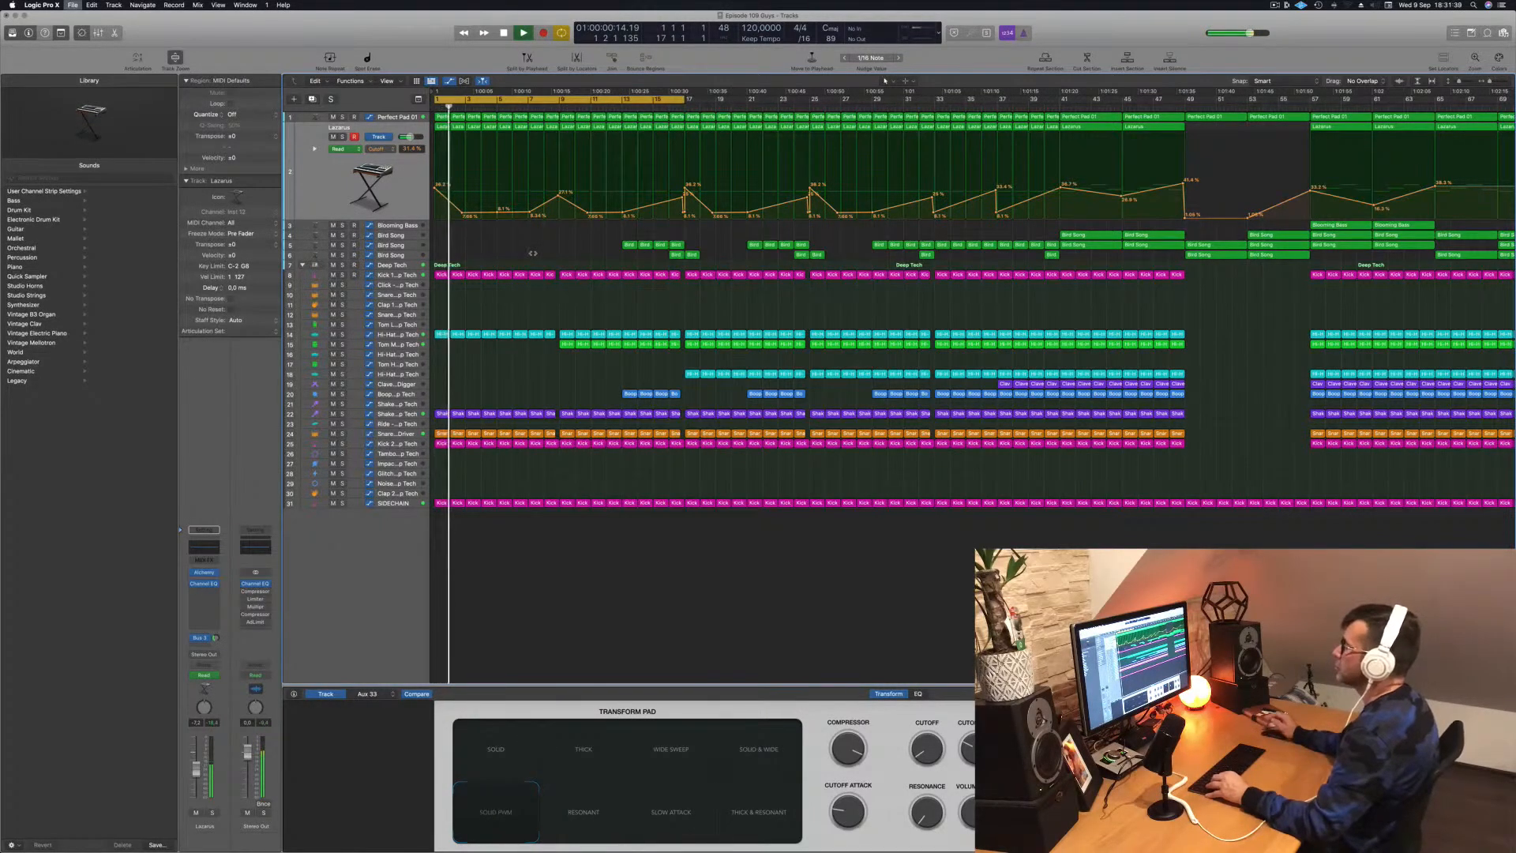
Step: Delete the four Boop percussion regions in bars 13 to 16
key(super+Left)
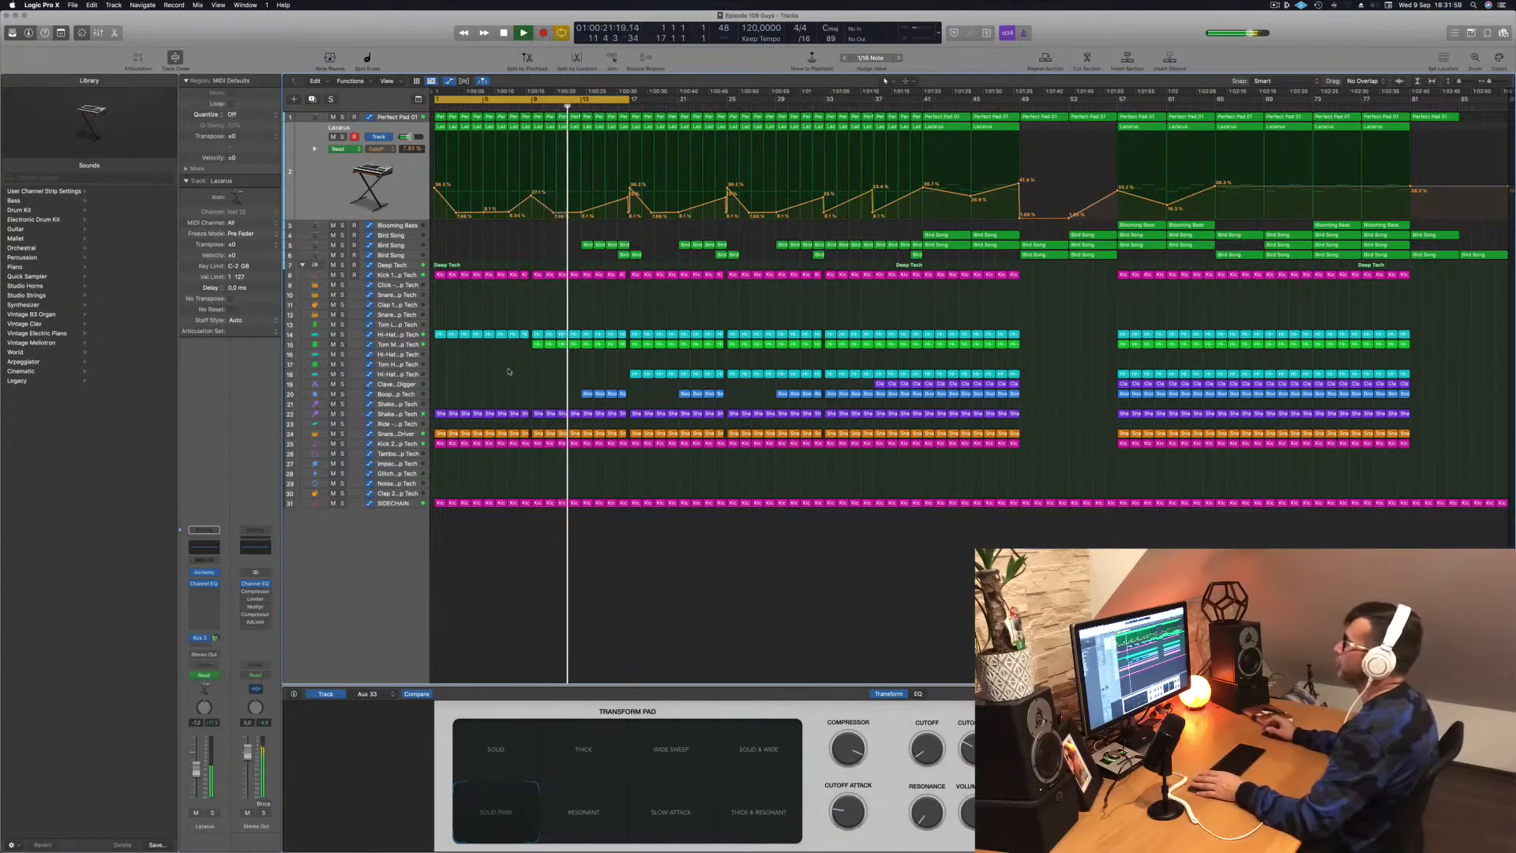
click(621, 394)
key(Delete)
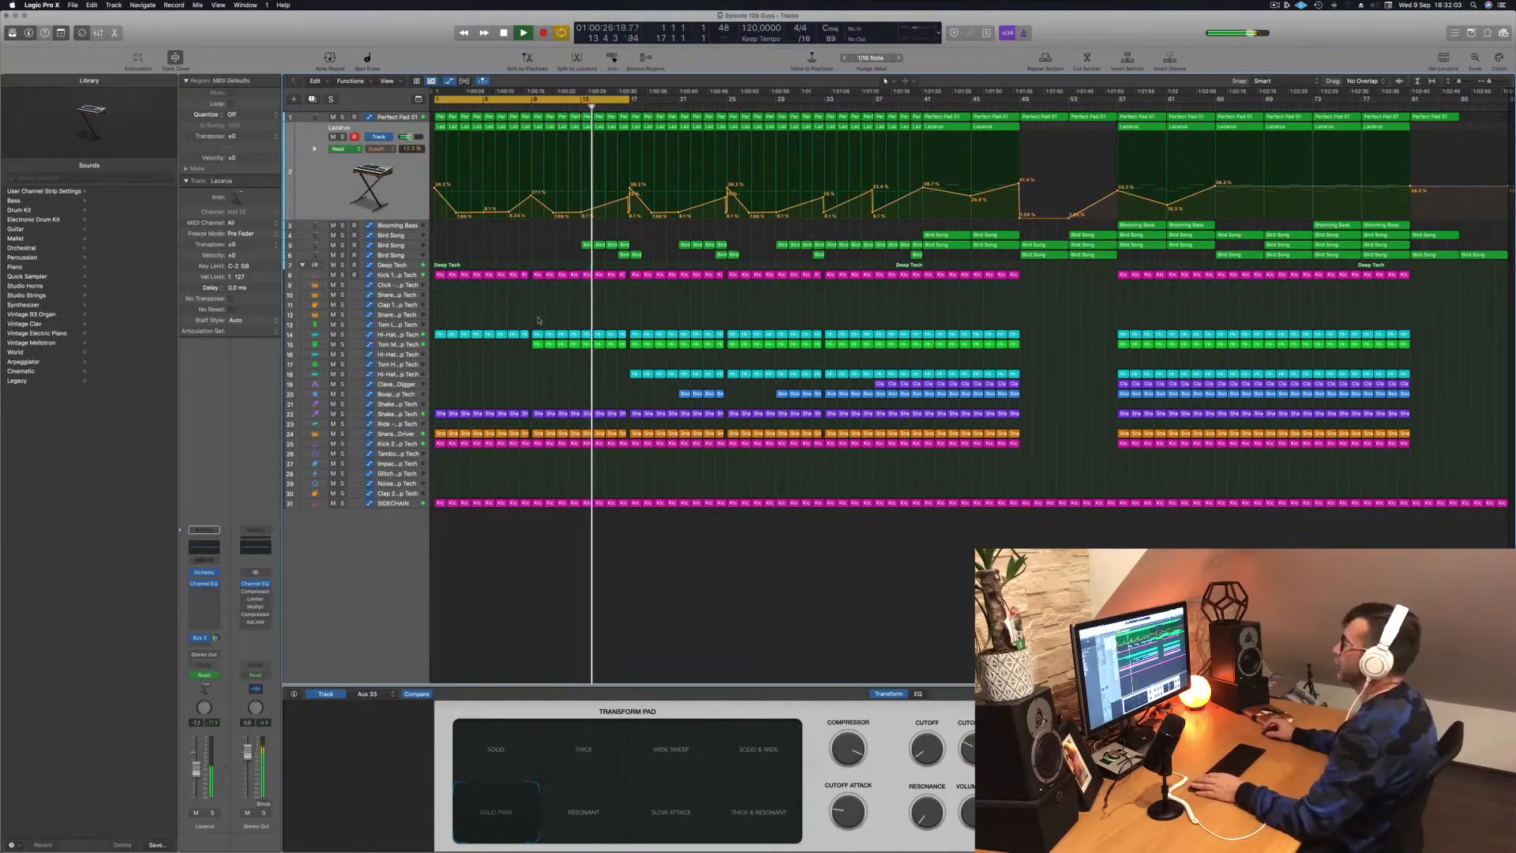
Step: Extend the cycle range to bar 29 and replay the arrangement from bar 13 with the lower Bird Song track's automation in view
click(396, 246)
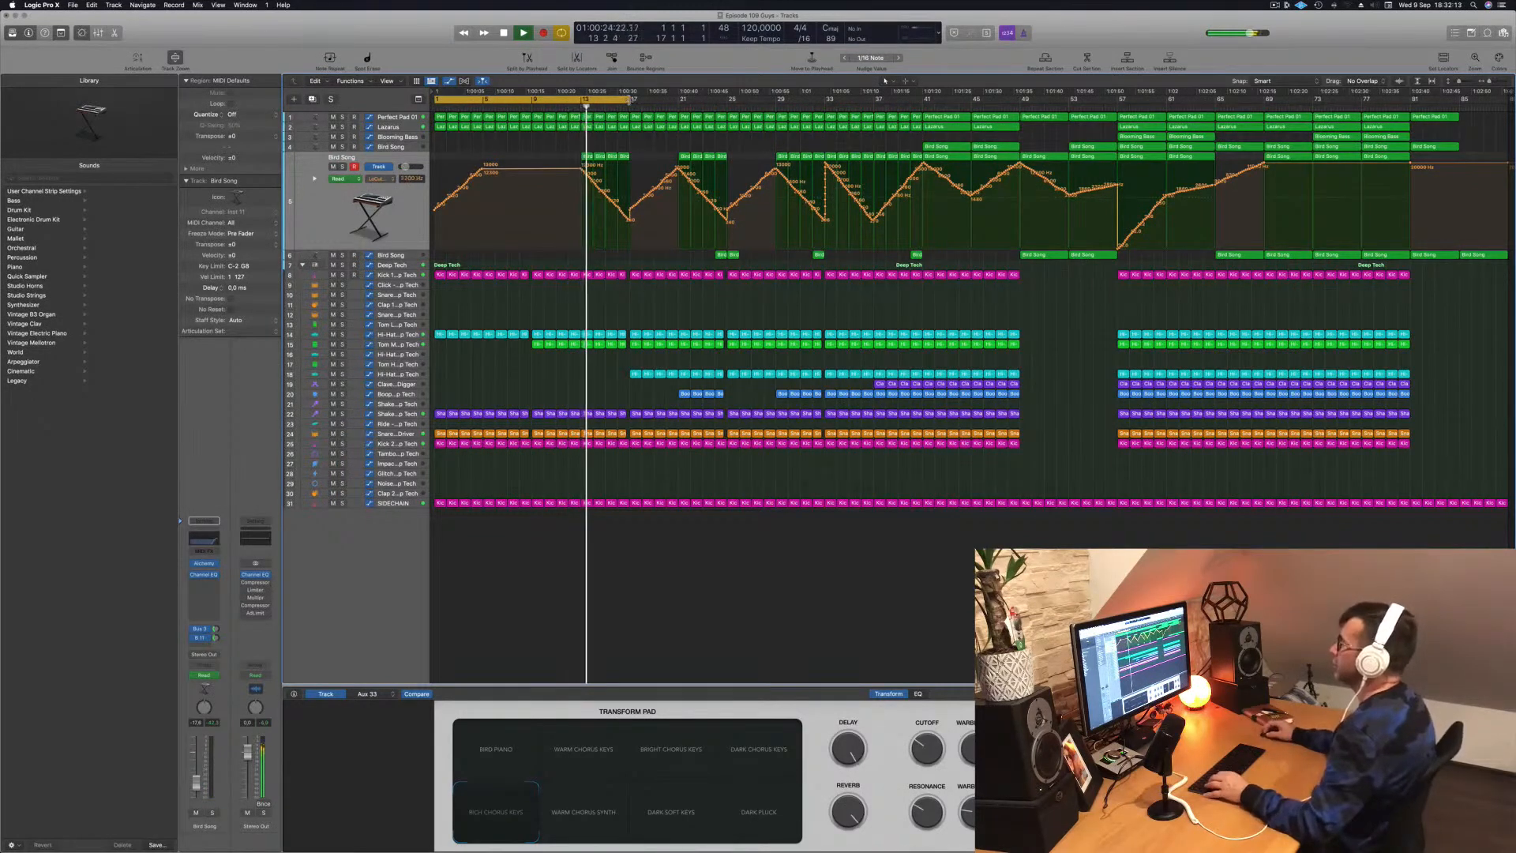
drag(629, 100, 774, 102)
scroll(751, 296, up, 5)
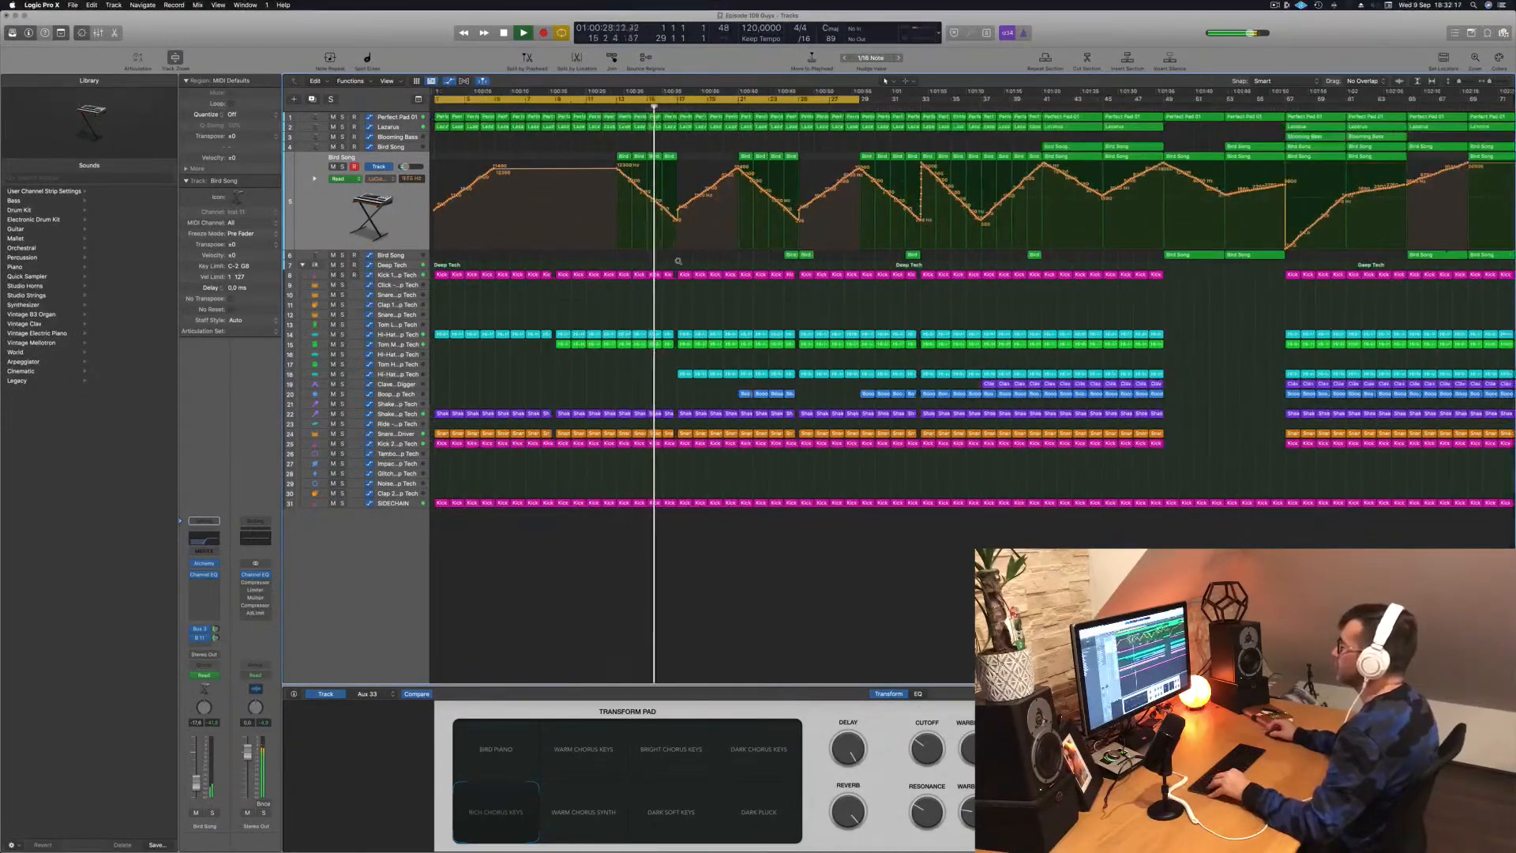
scroll(735, 309, down, 4)
scroll(709, 314, up, 5)
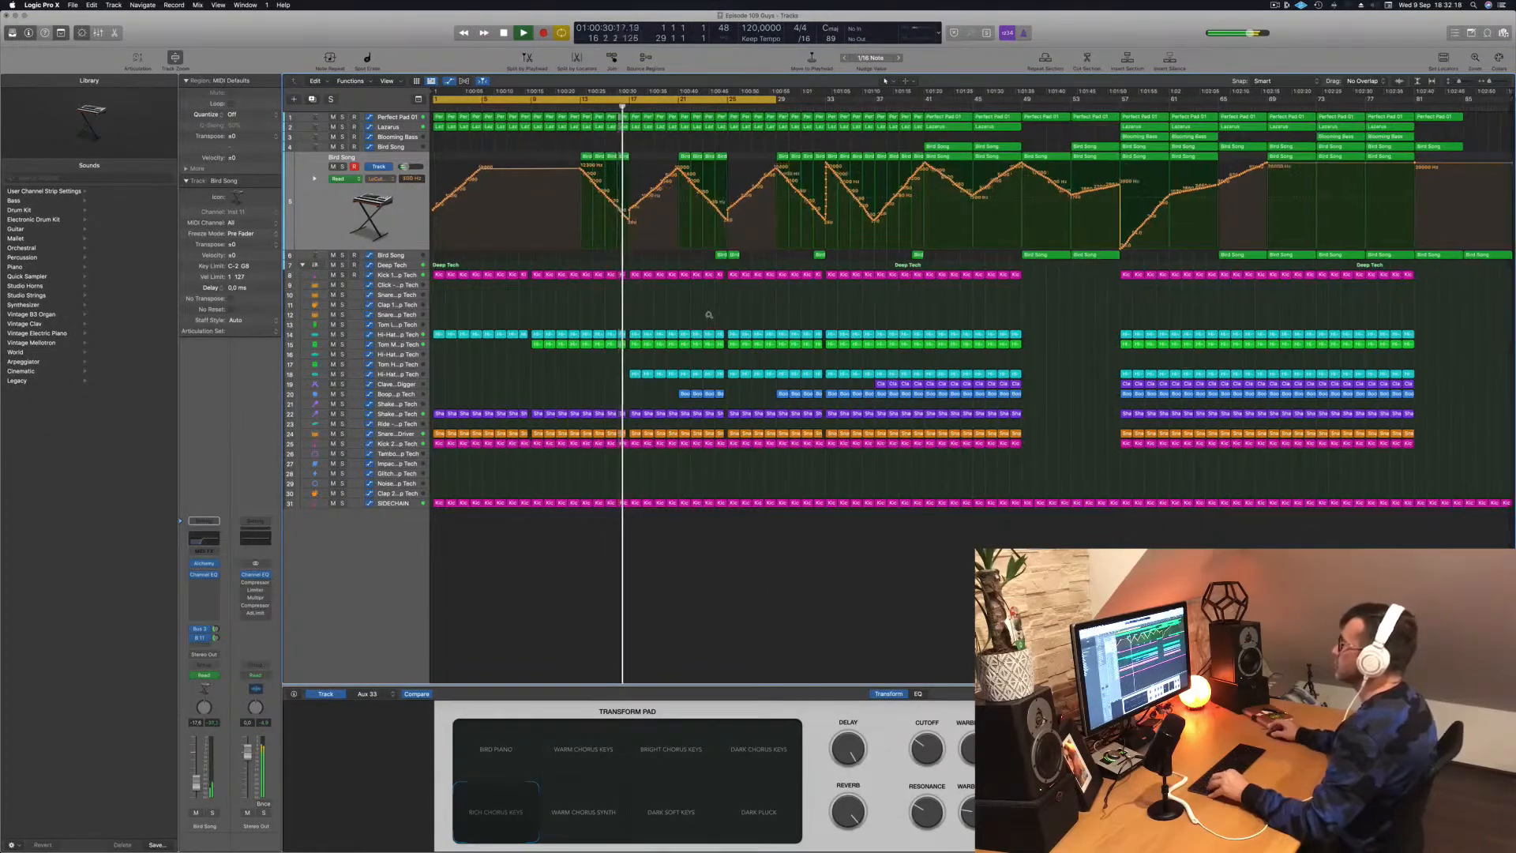
key(super+Left)
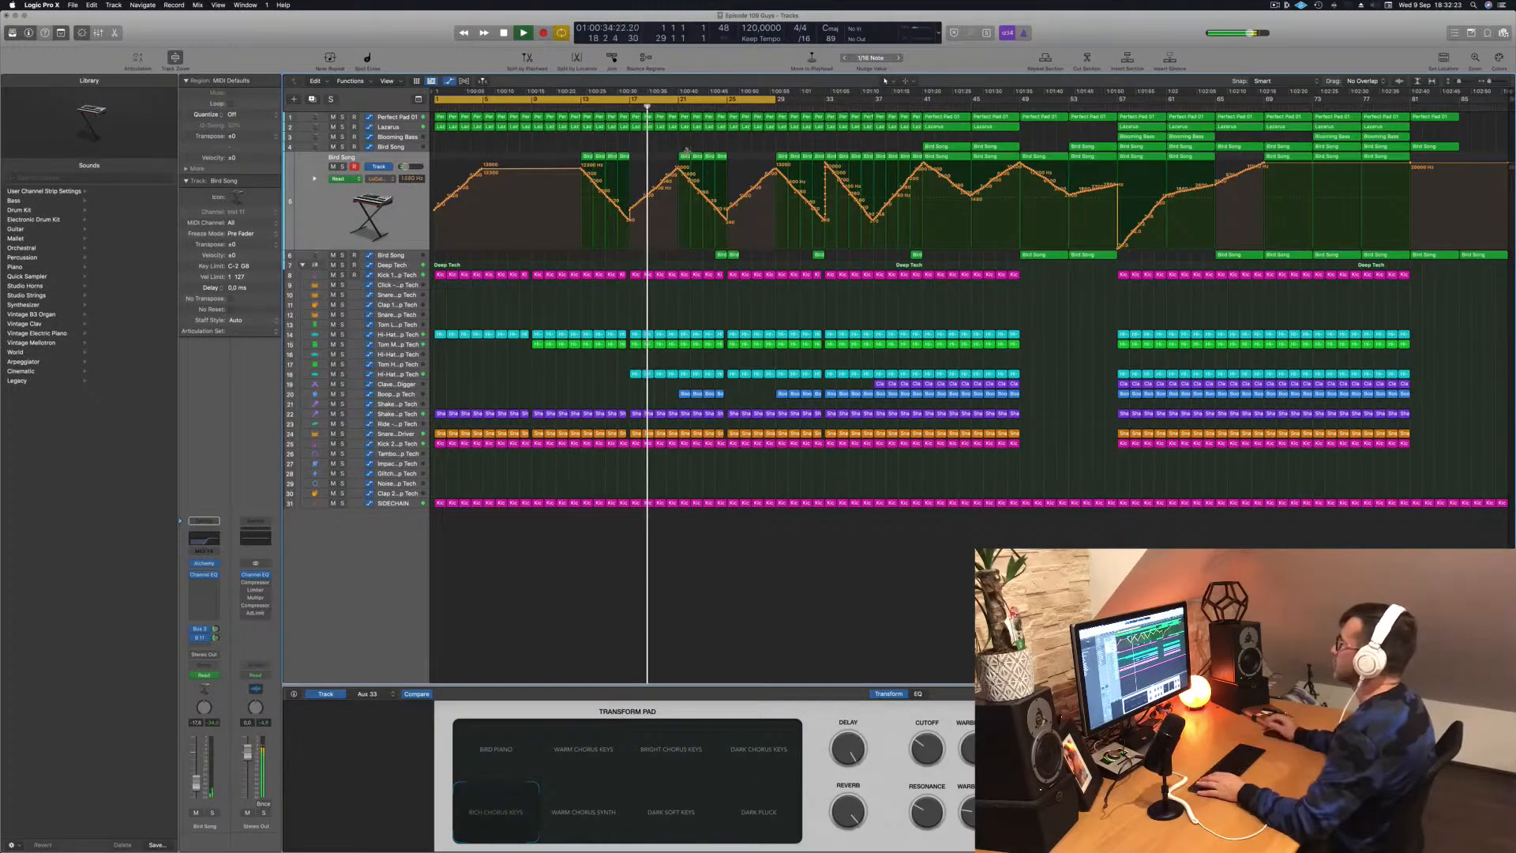
key(space)
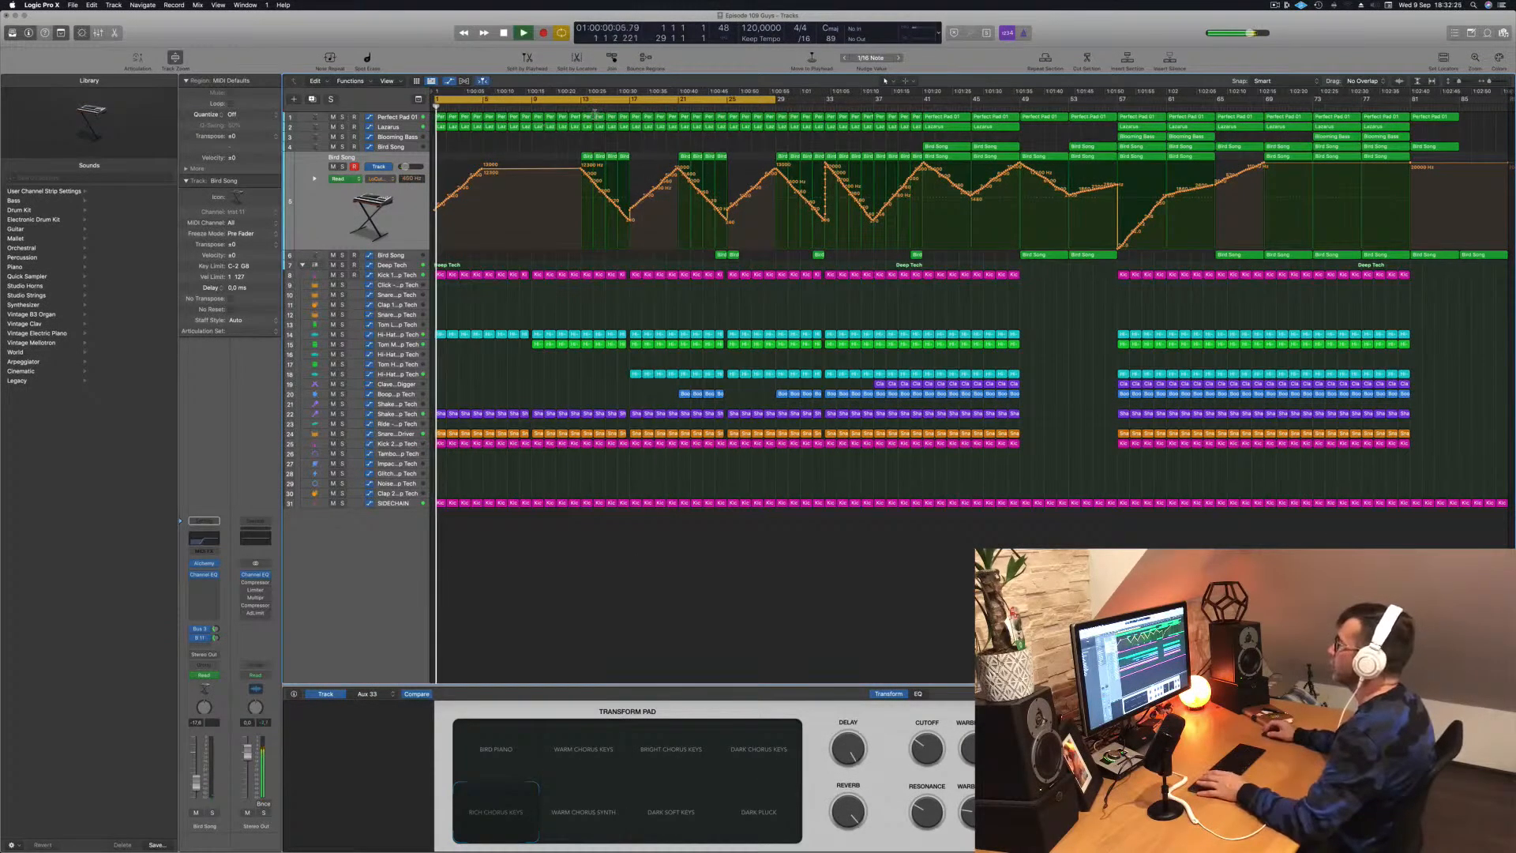
click(580, 106)
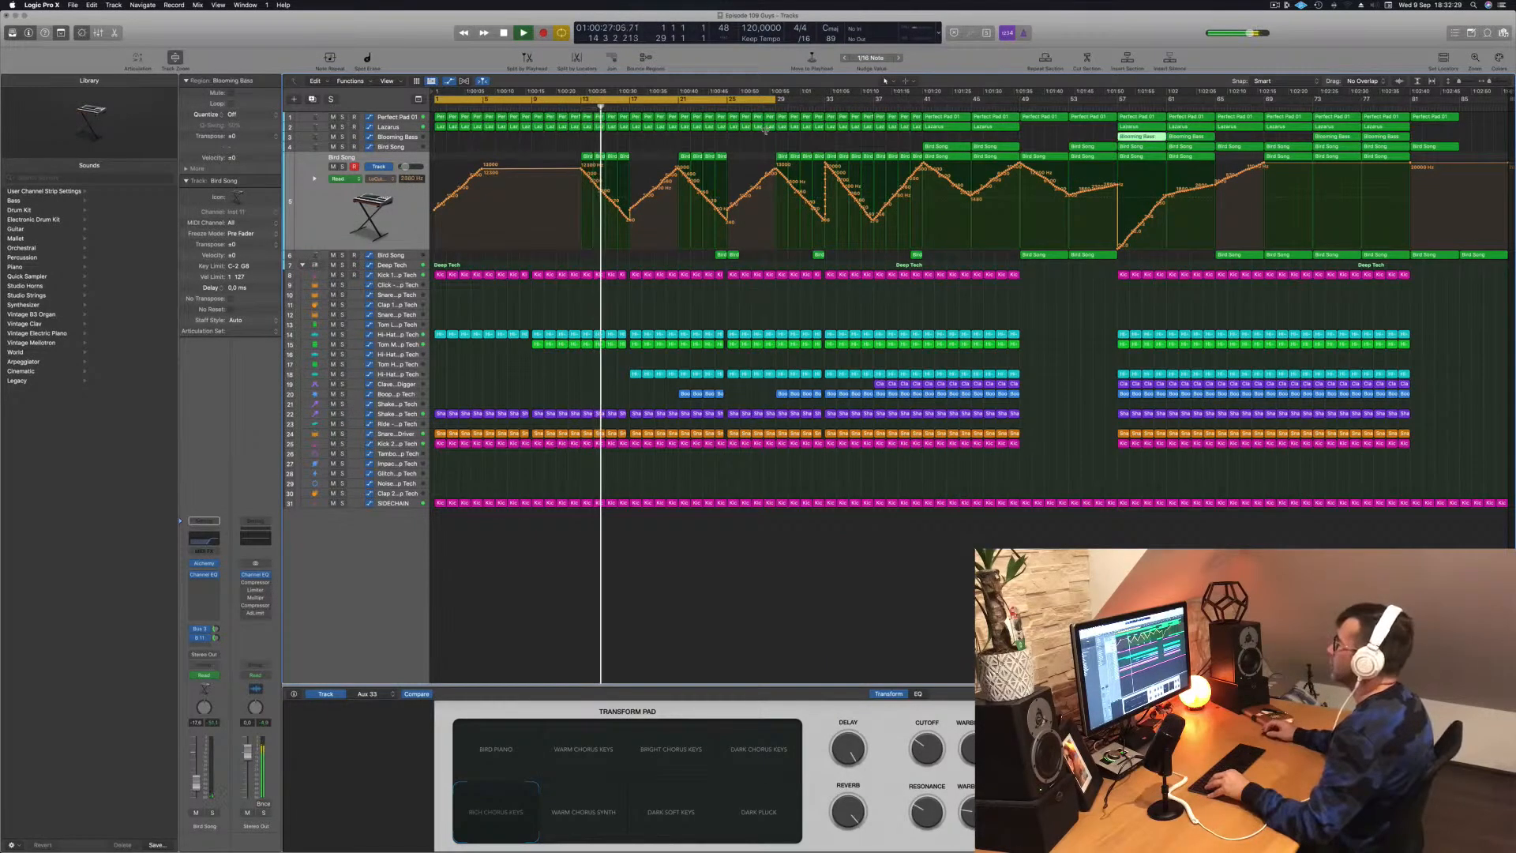
Step: Solo the Lazarus track briefly to hear it alone, restore the full mix and replay from about bar 15
click(404, 129)
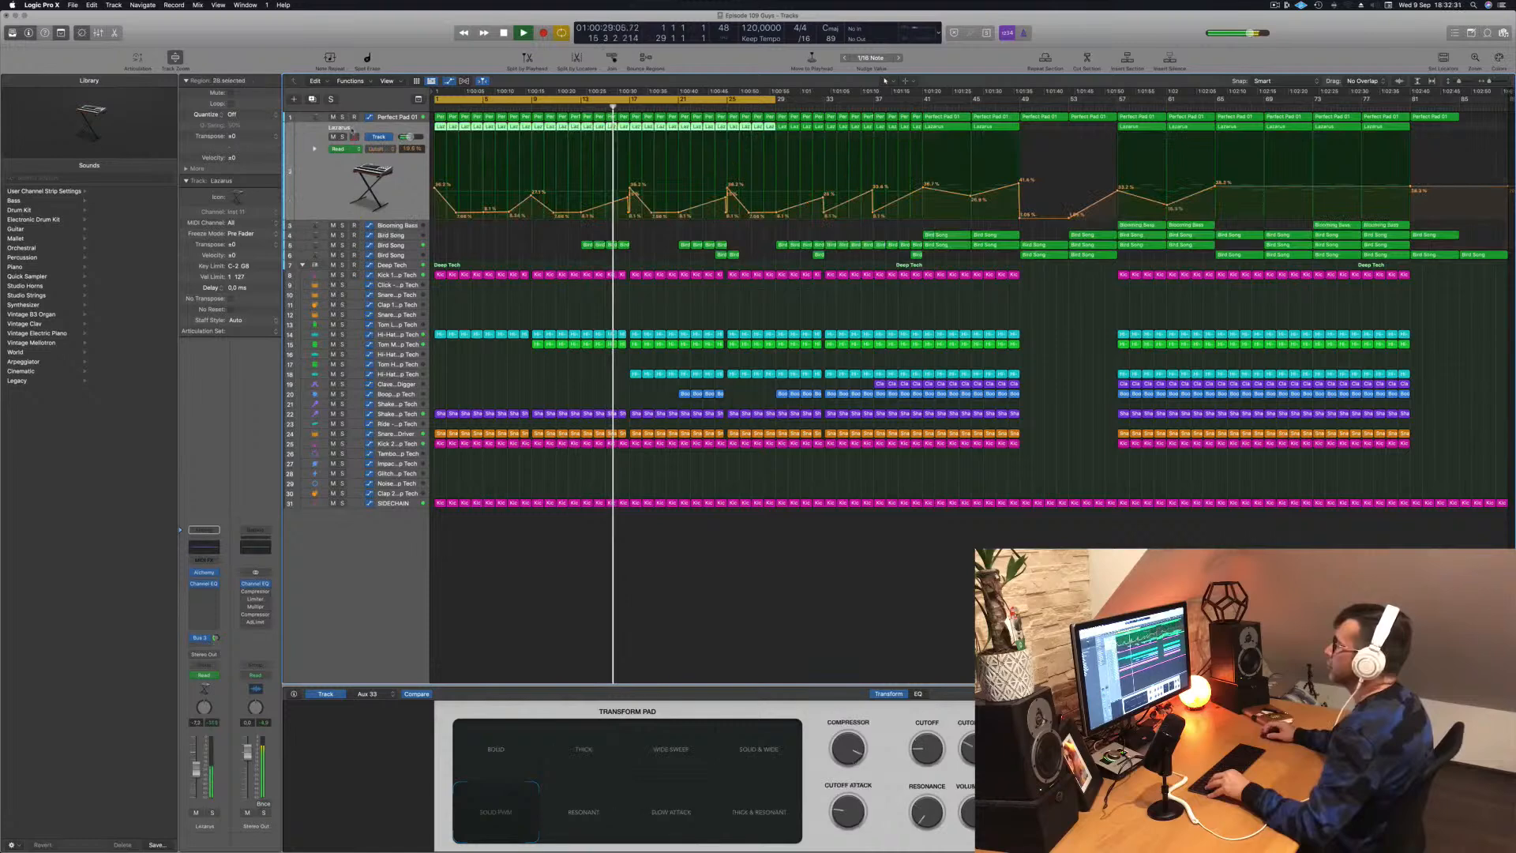
click(341, 136)
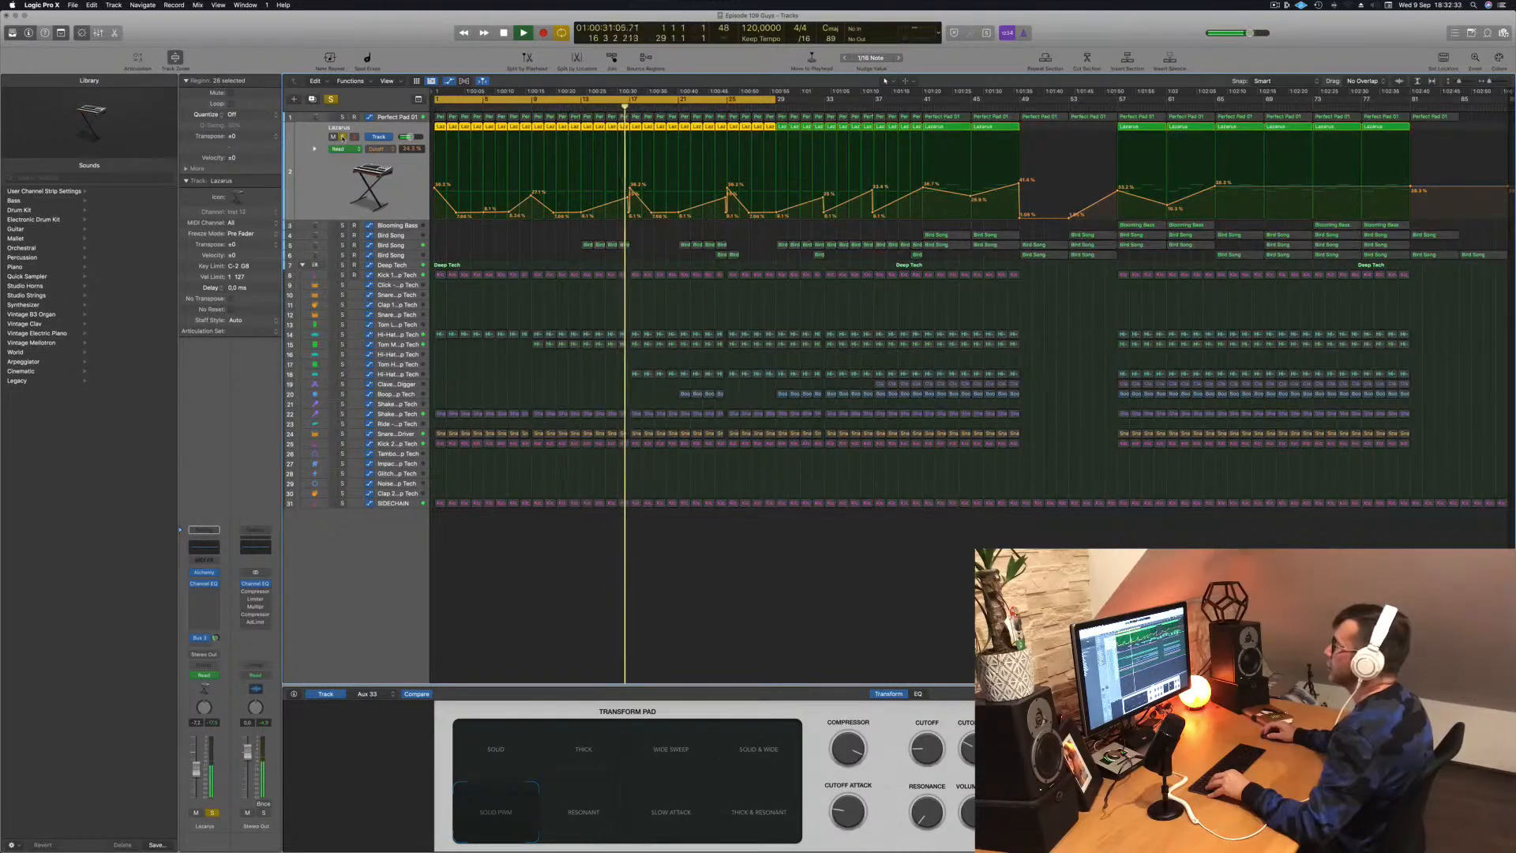
click(342, 136)
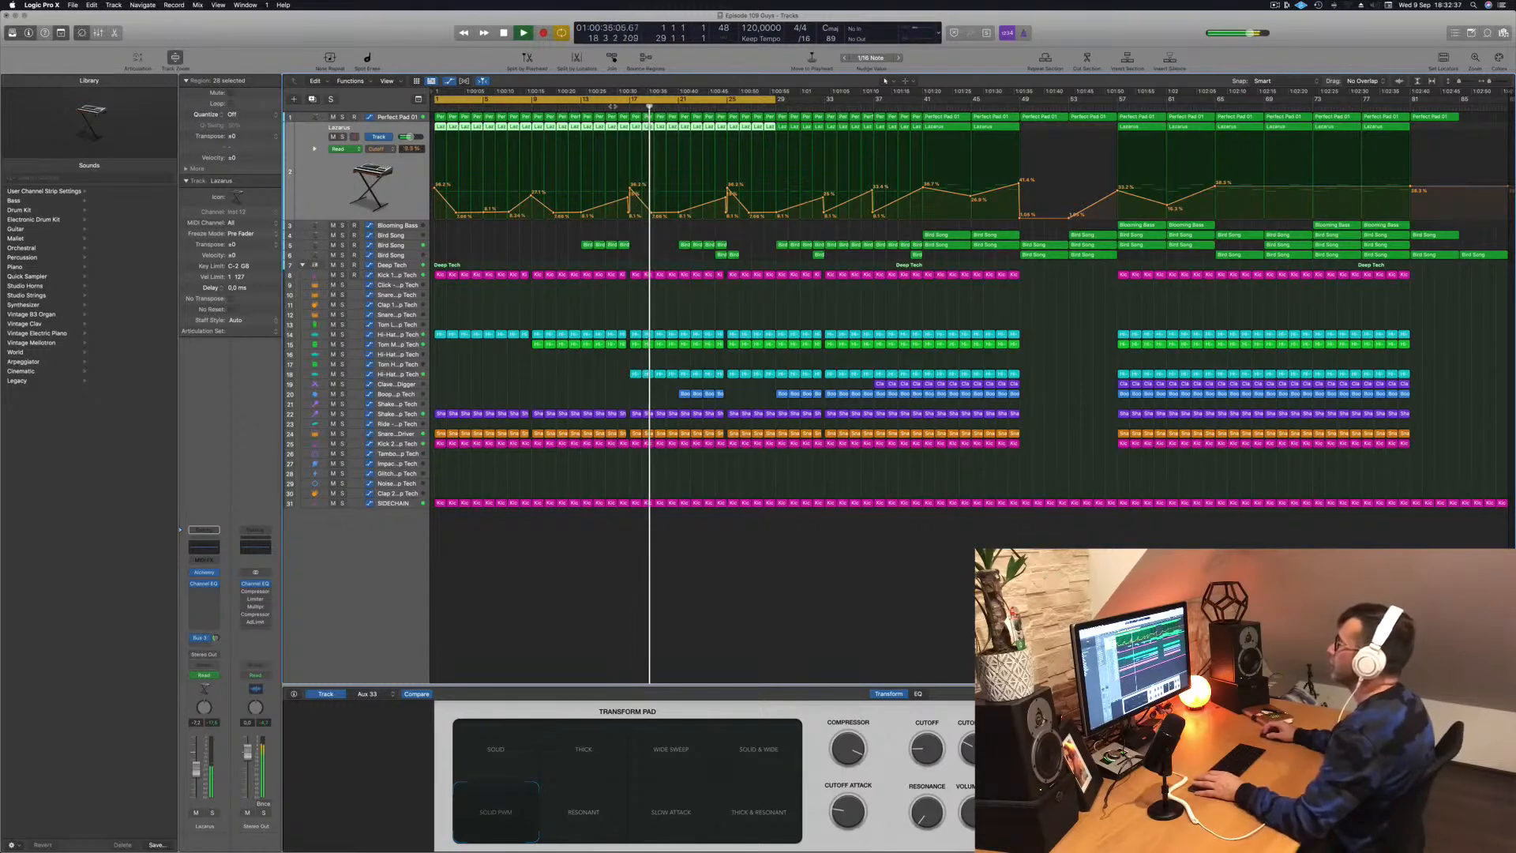
click(604, 105)
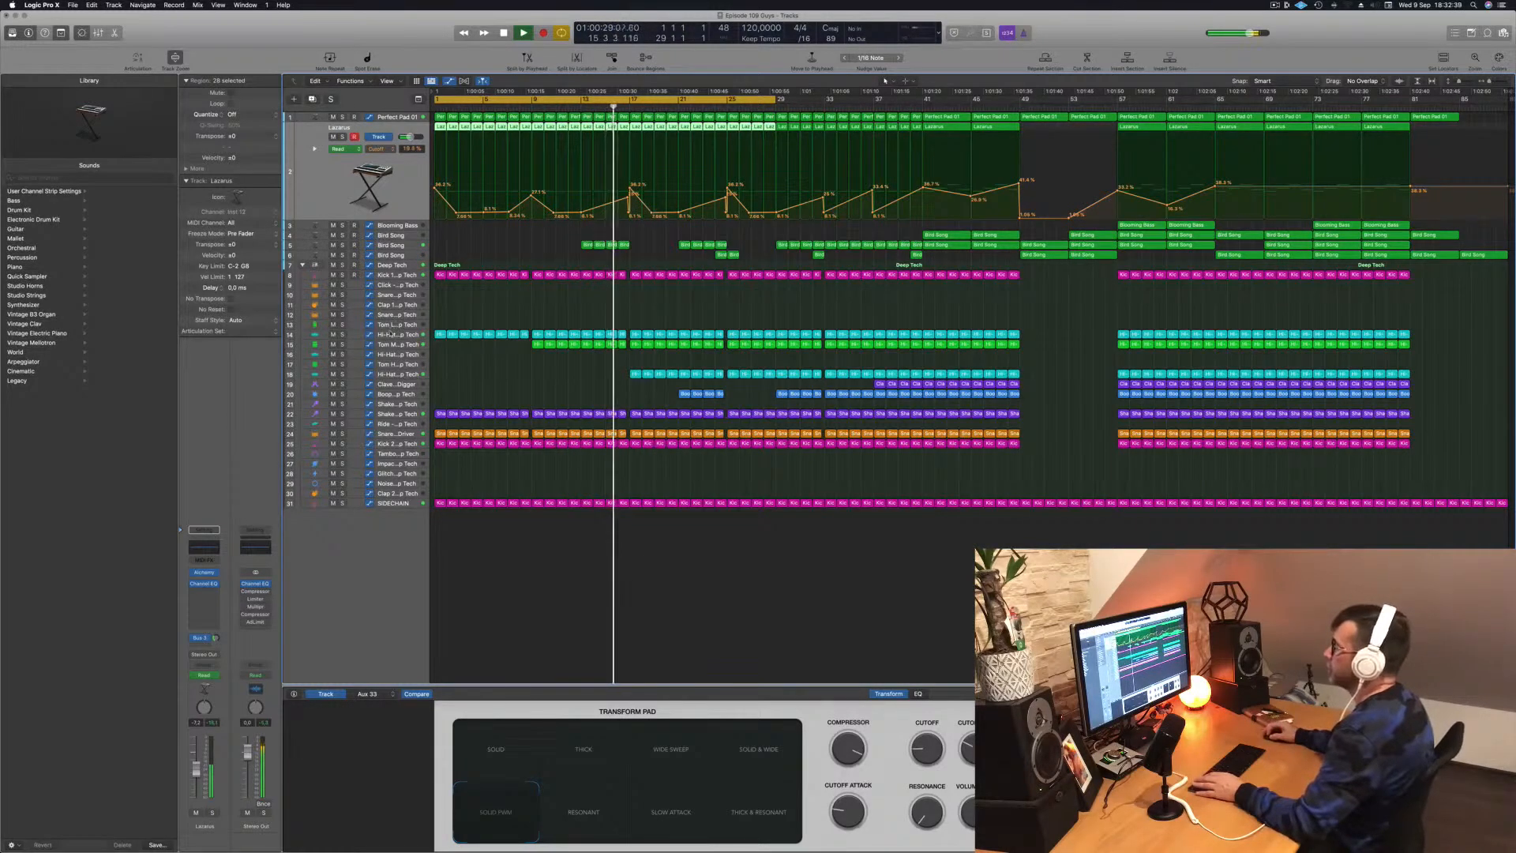
Step: Drop the Deep Tech Low Cut Filter automation to its minimum at bar 17 and replay across the change
click(406, 264)
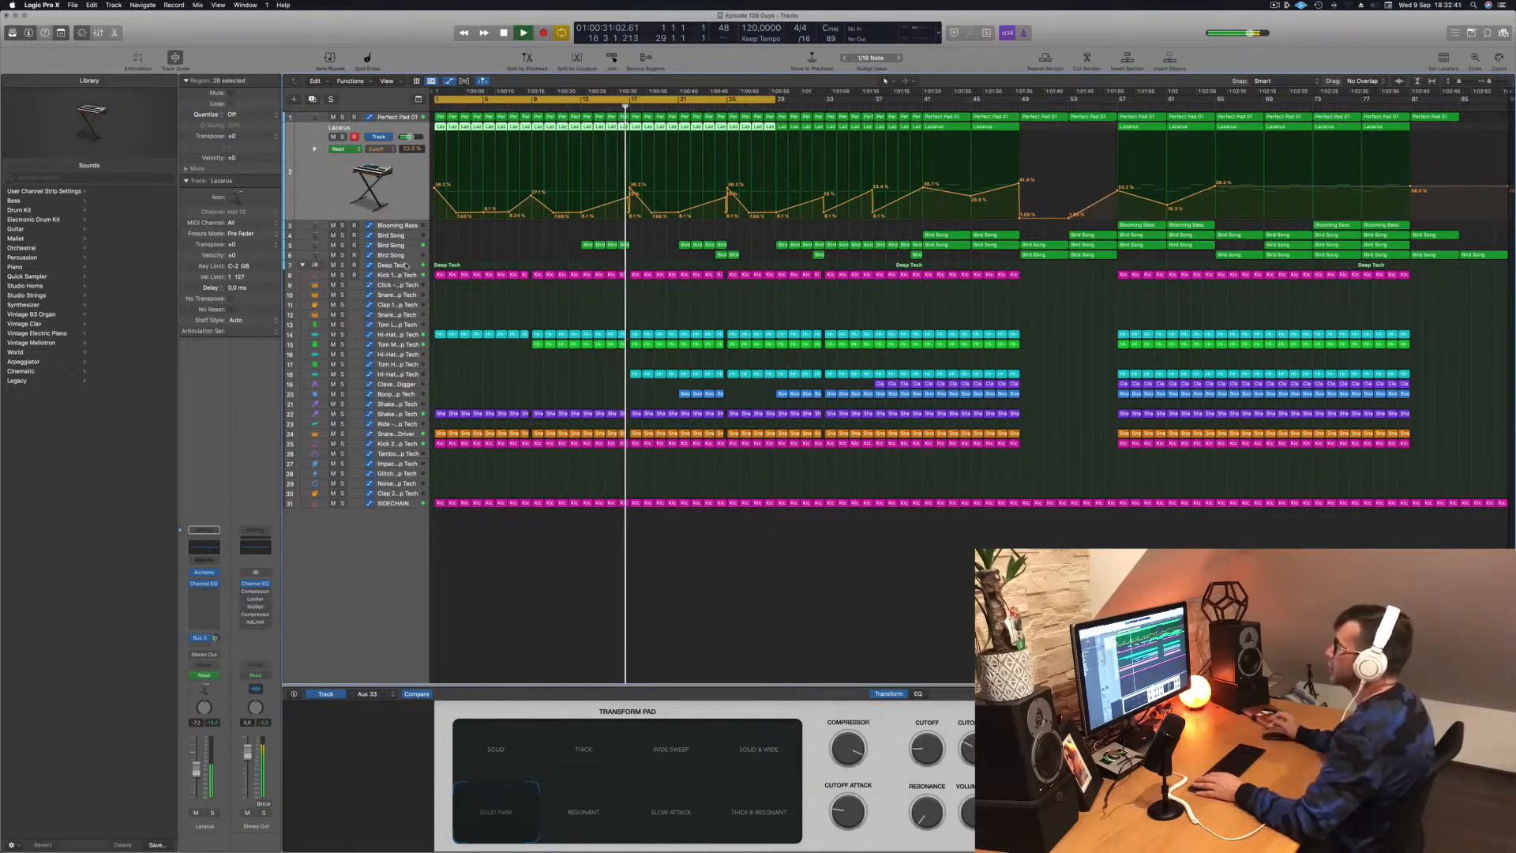
click(608, 109)
scroll(627, 196, up, 5)
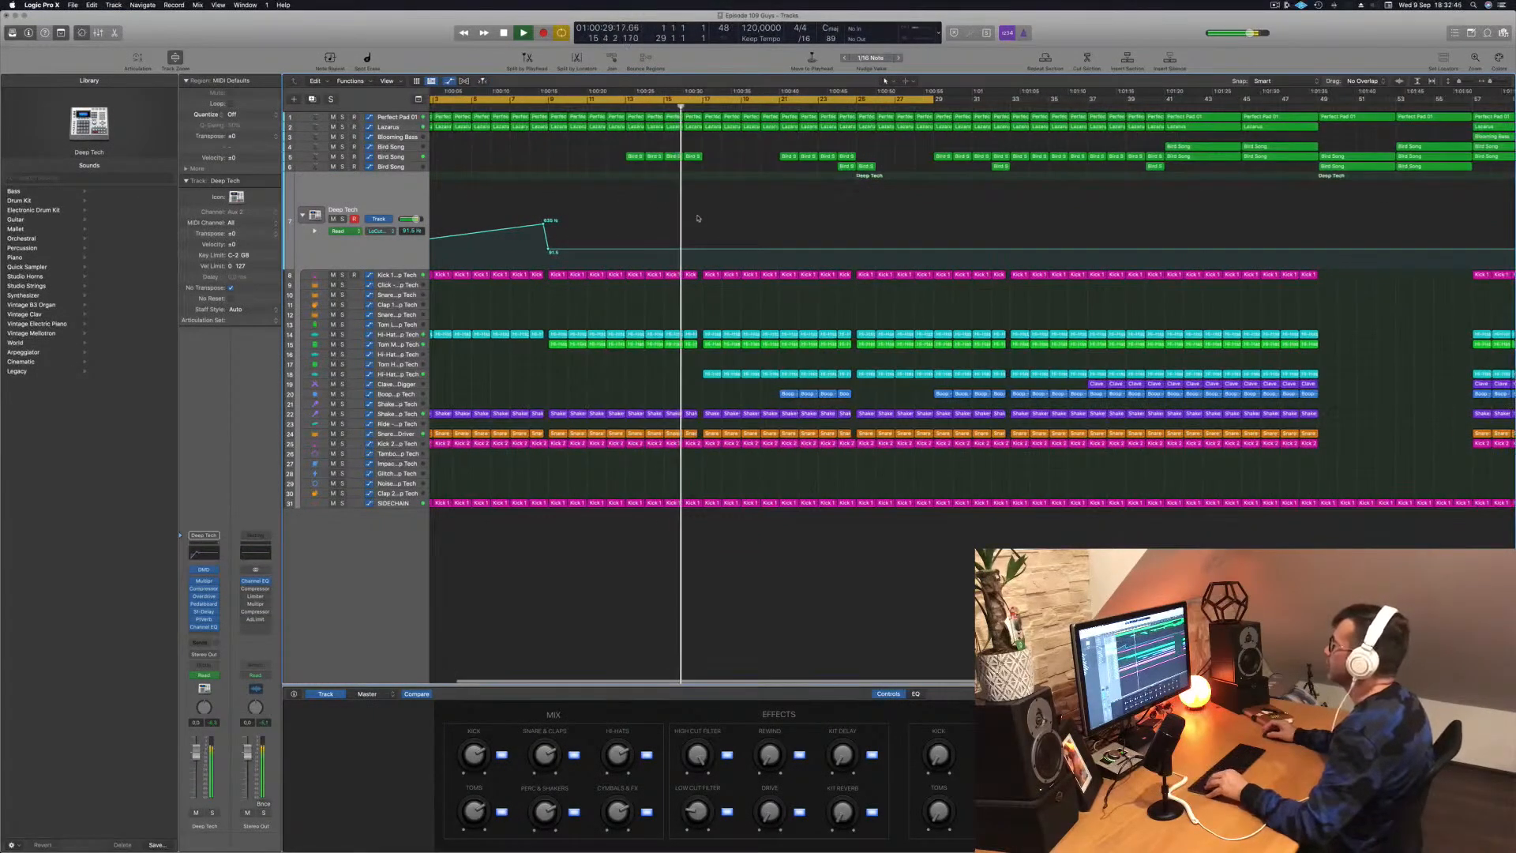
scroll(699, 251, up, 3)
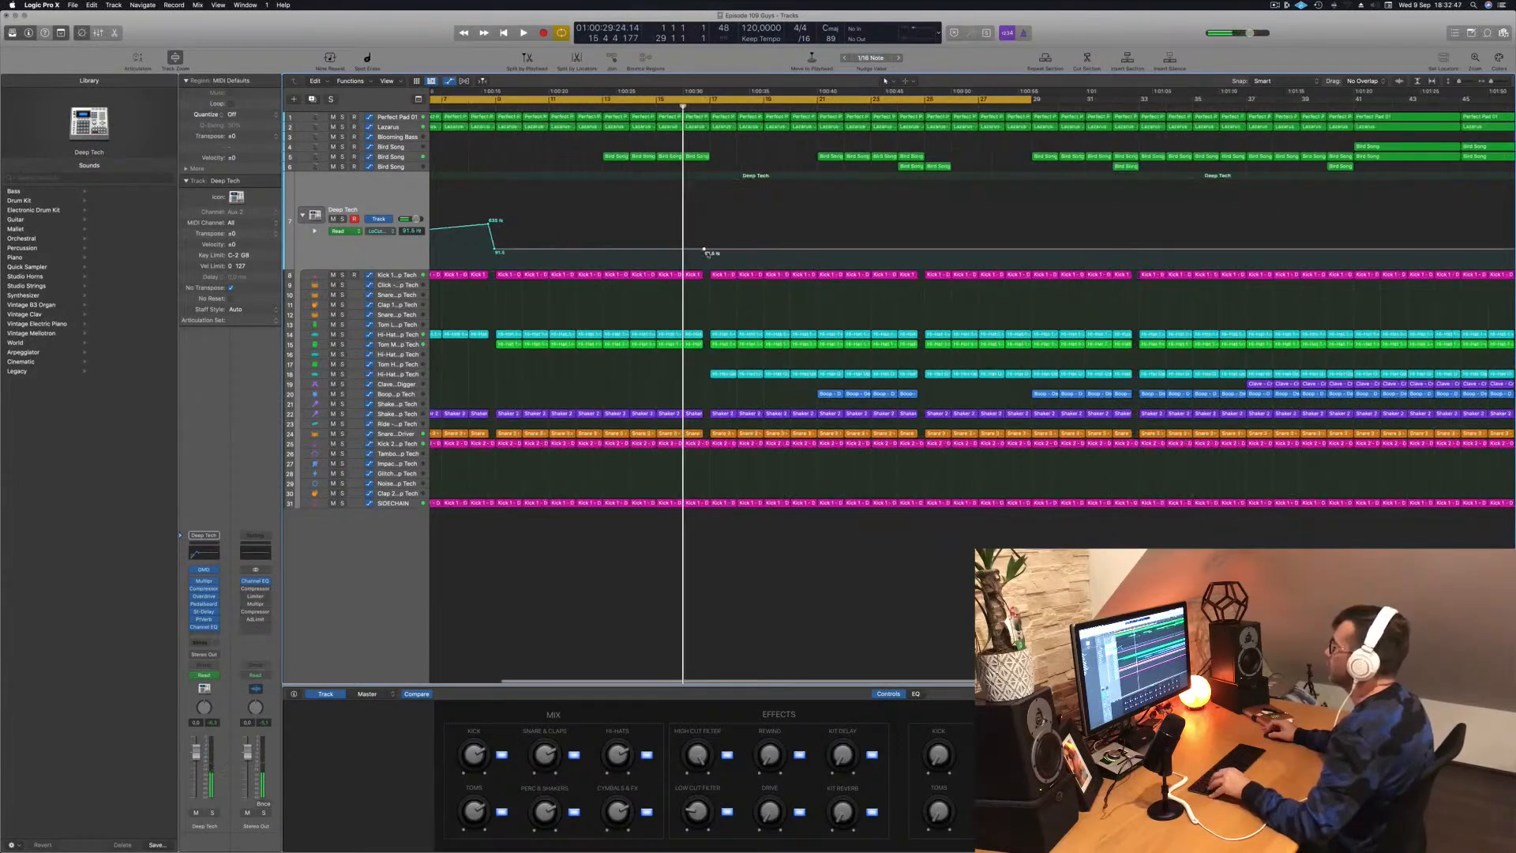
drag(713, 253, 713, 266)
click(695, 108)
key(space)
click(874, 109)
click(849, 108)
scroll(740, 176, down, 5)
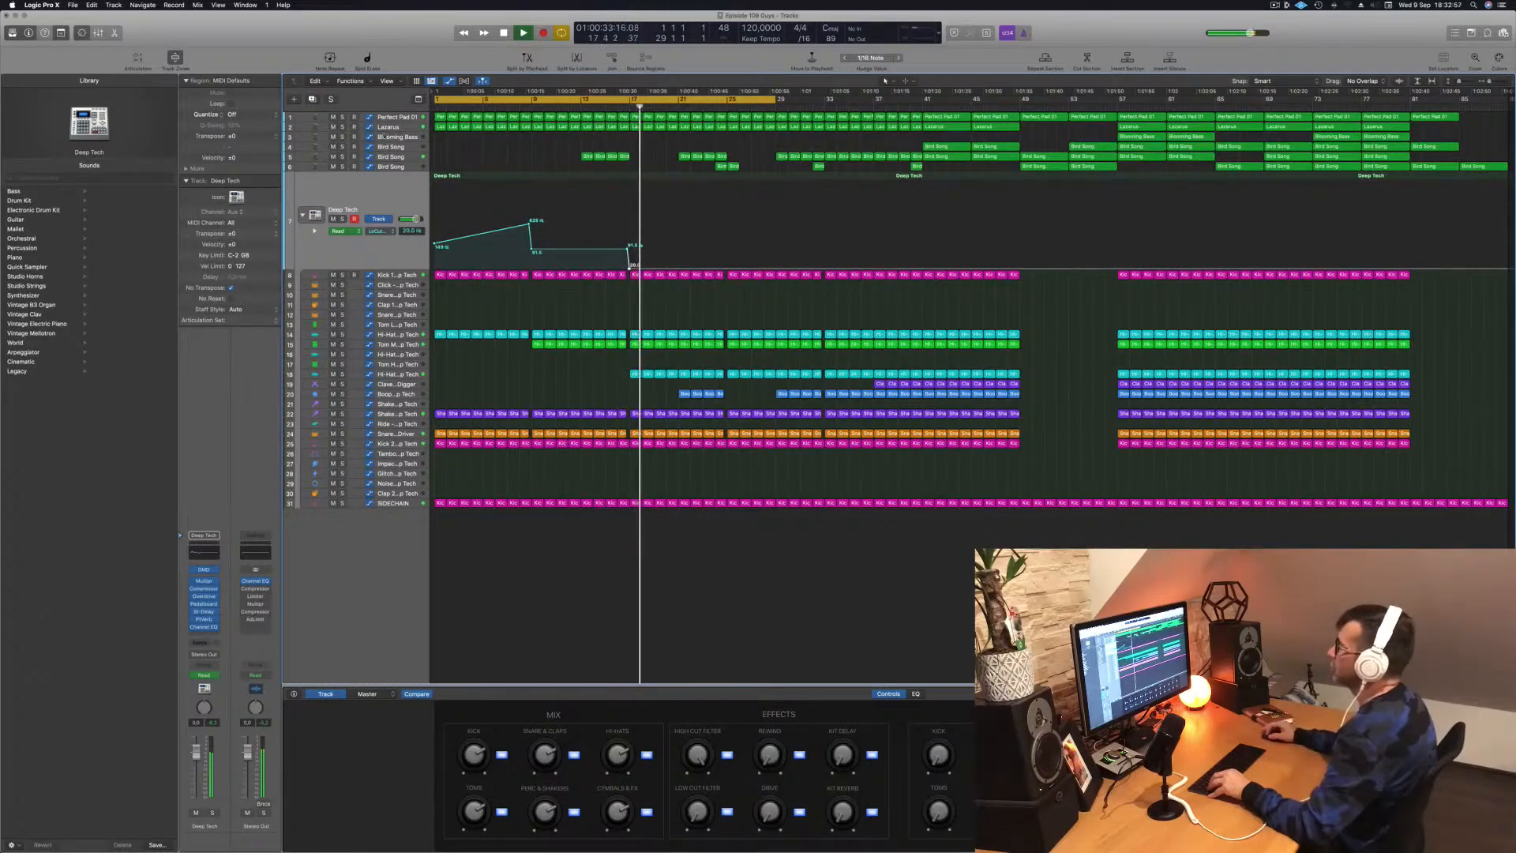
Step: Raise the Lazarus Cutoff automation between bars 17 and 21 to a high, nearly level line and replay from about bar 12
click(389, 127)
click(618, 106)
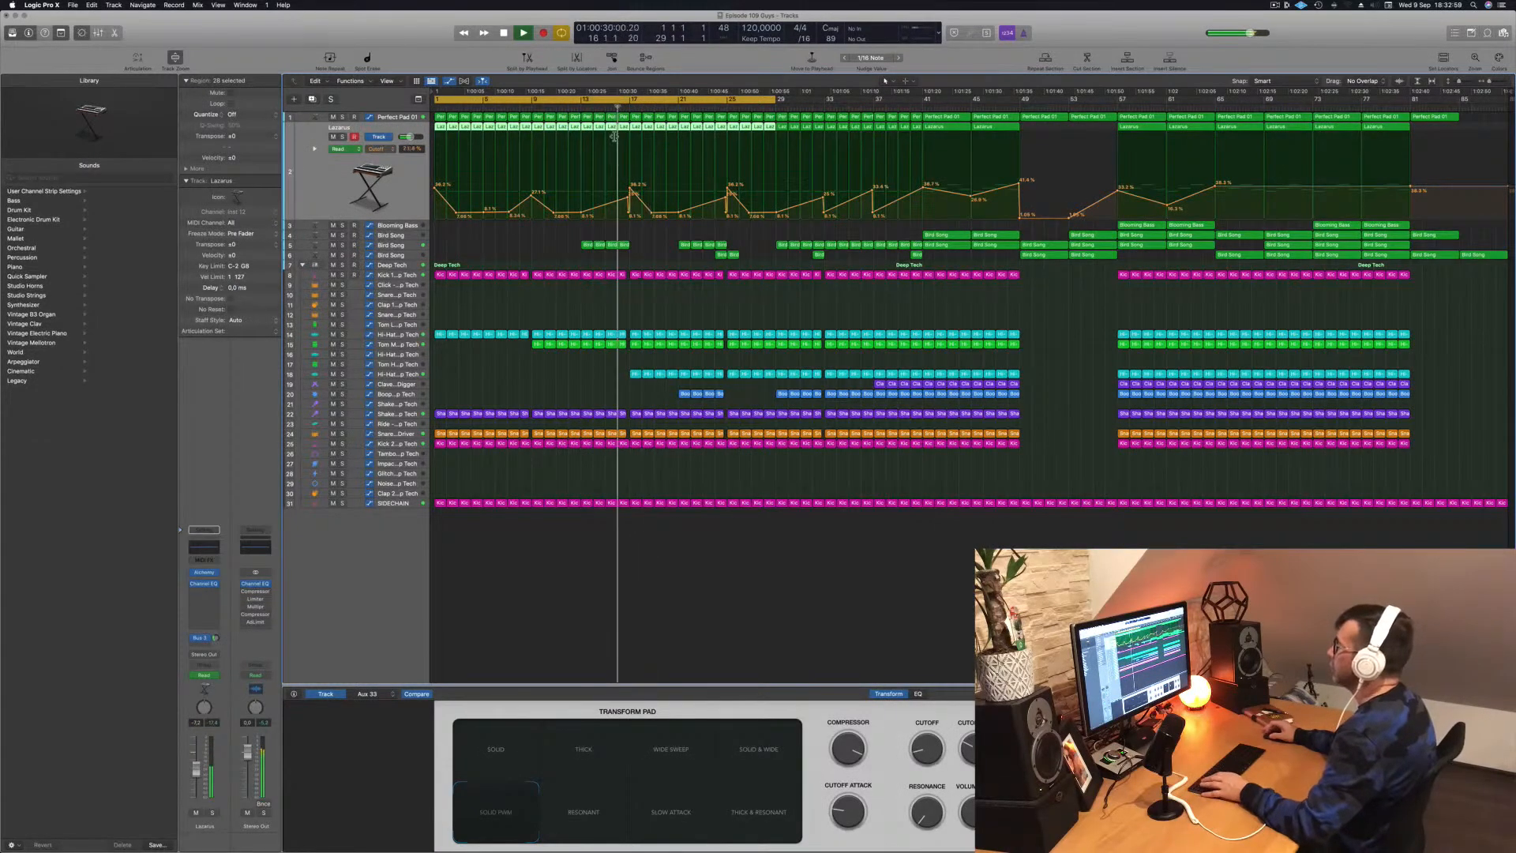
drag(652, 212, 651, 184)
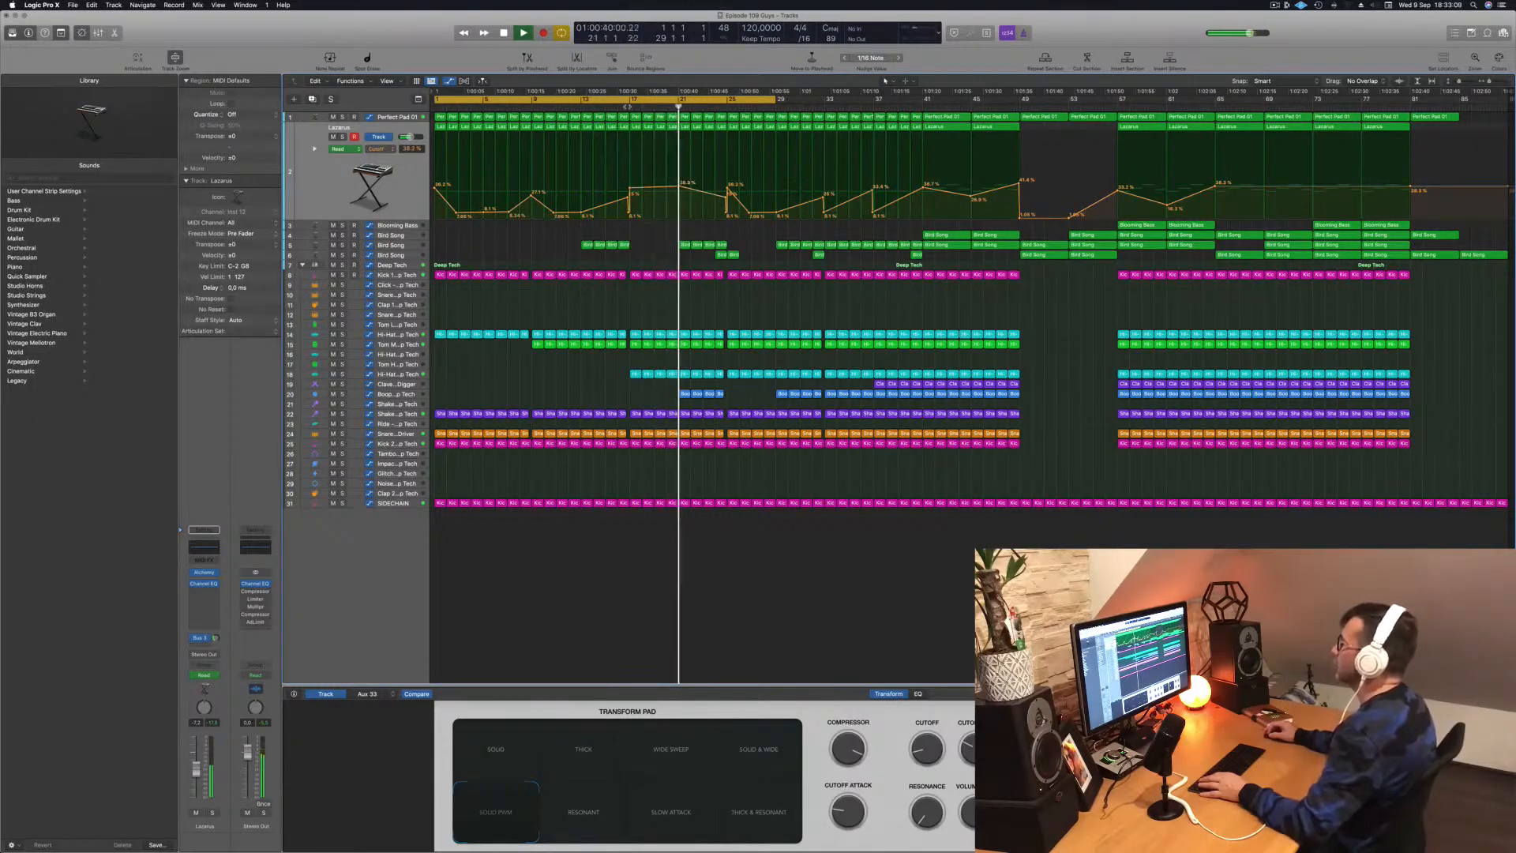
click(572, 109)
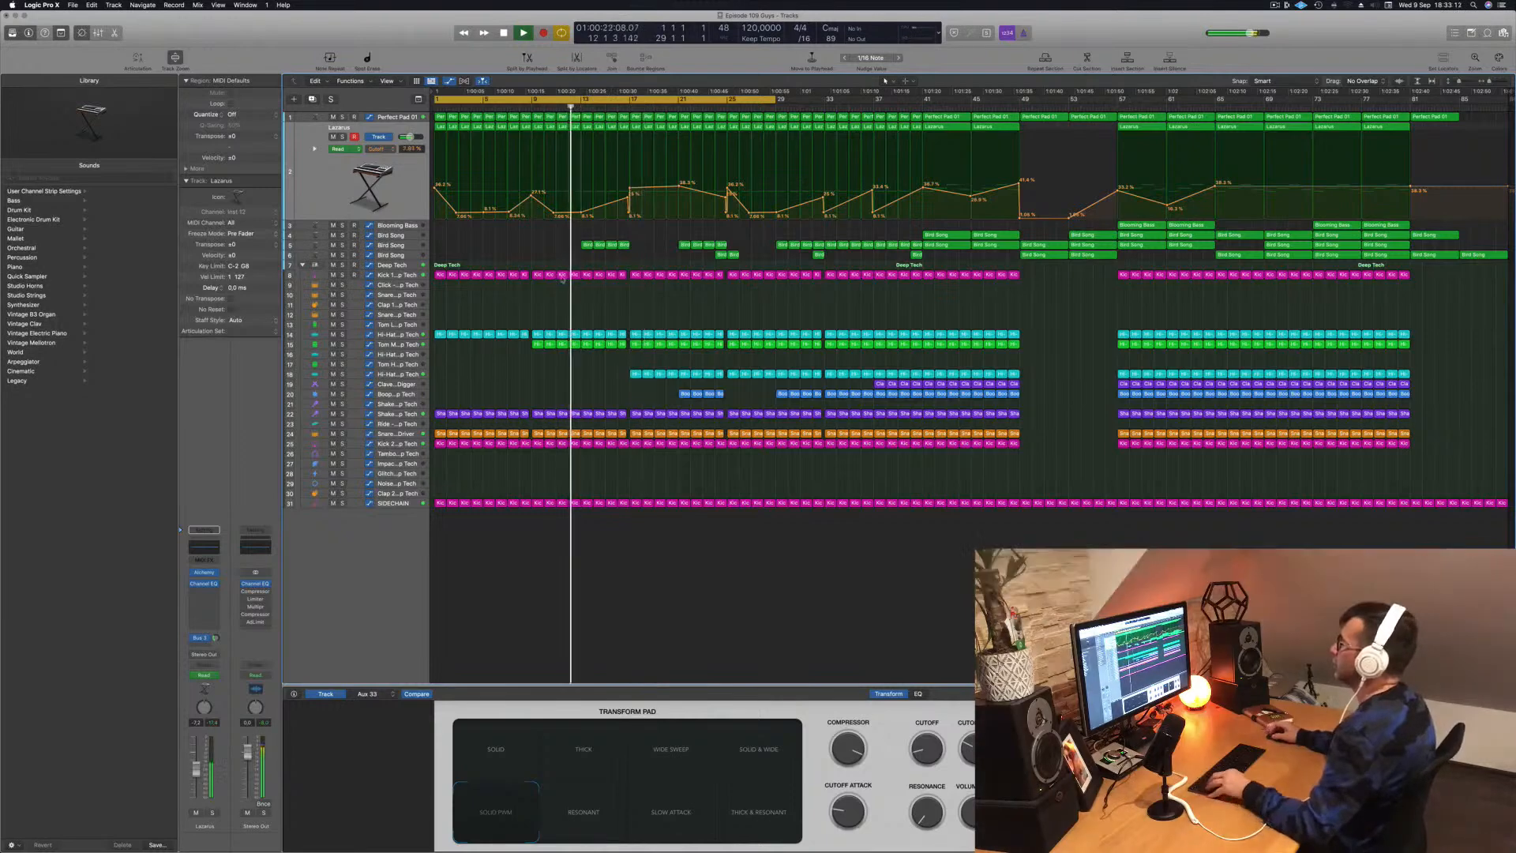
Step: Copy four one-bar Bird Song regions with their filter automation into bars 17 to 20 and save the project
click(414, 245)
mouse_move(642, 153)
mouse_down()
mouse_move(587, 157)
mouse_move(642, 150)
mouse_up()
key(super+s)
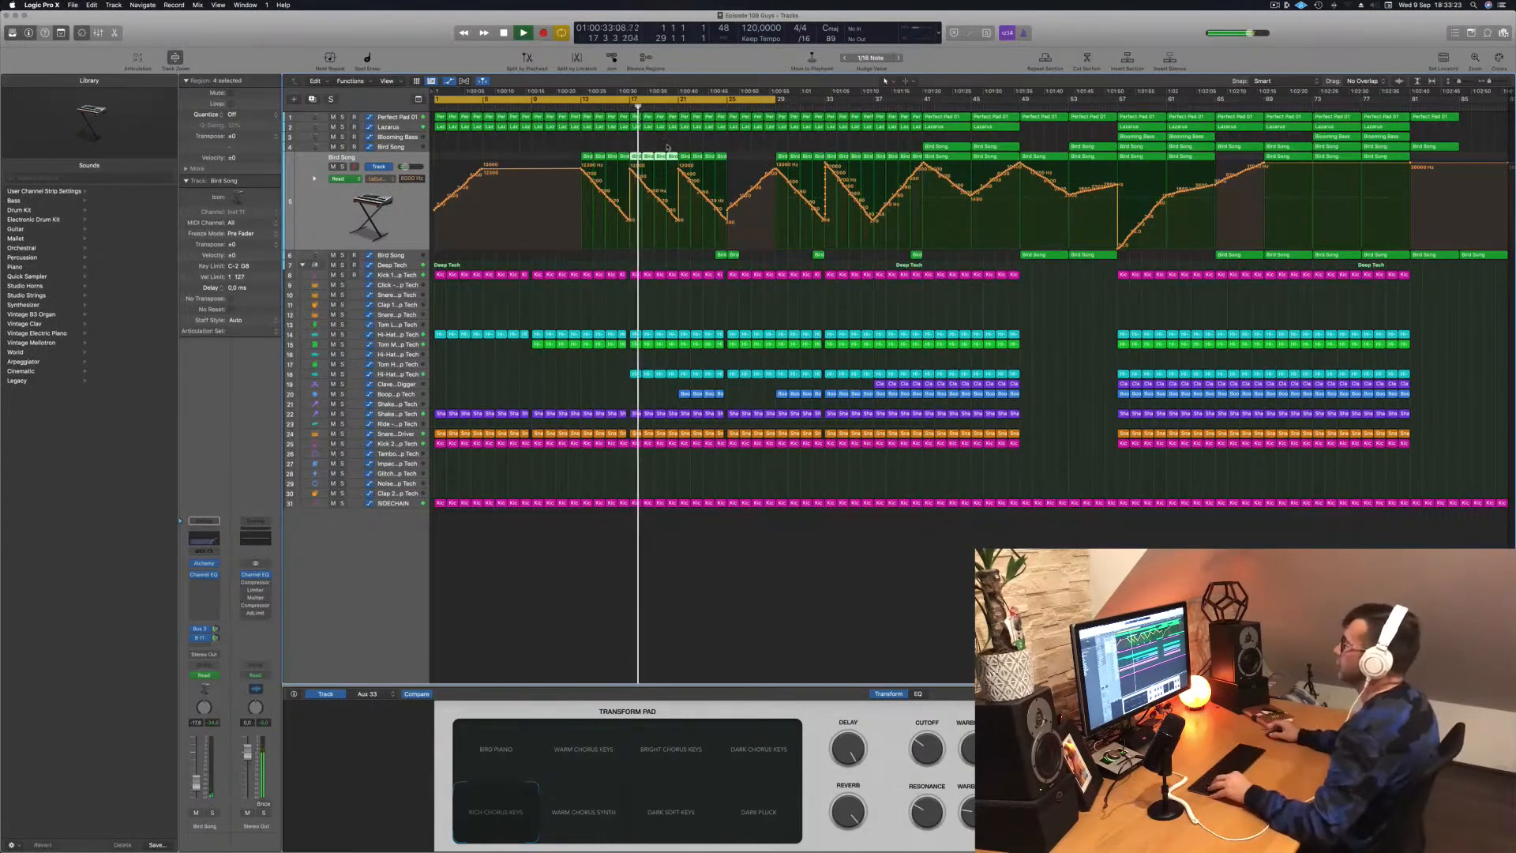
Step: Drop the Lazarus Cutoff automation sharply at bar 21 and replay from bar 17
key(super+Right)
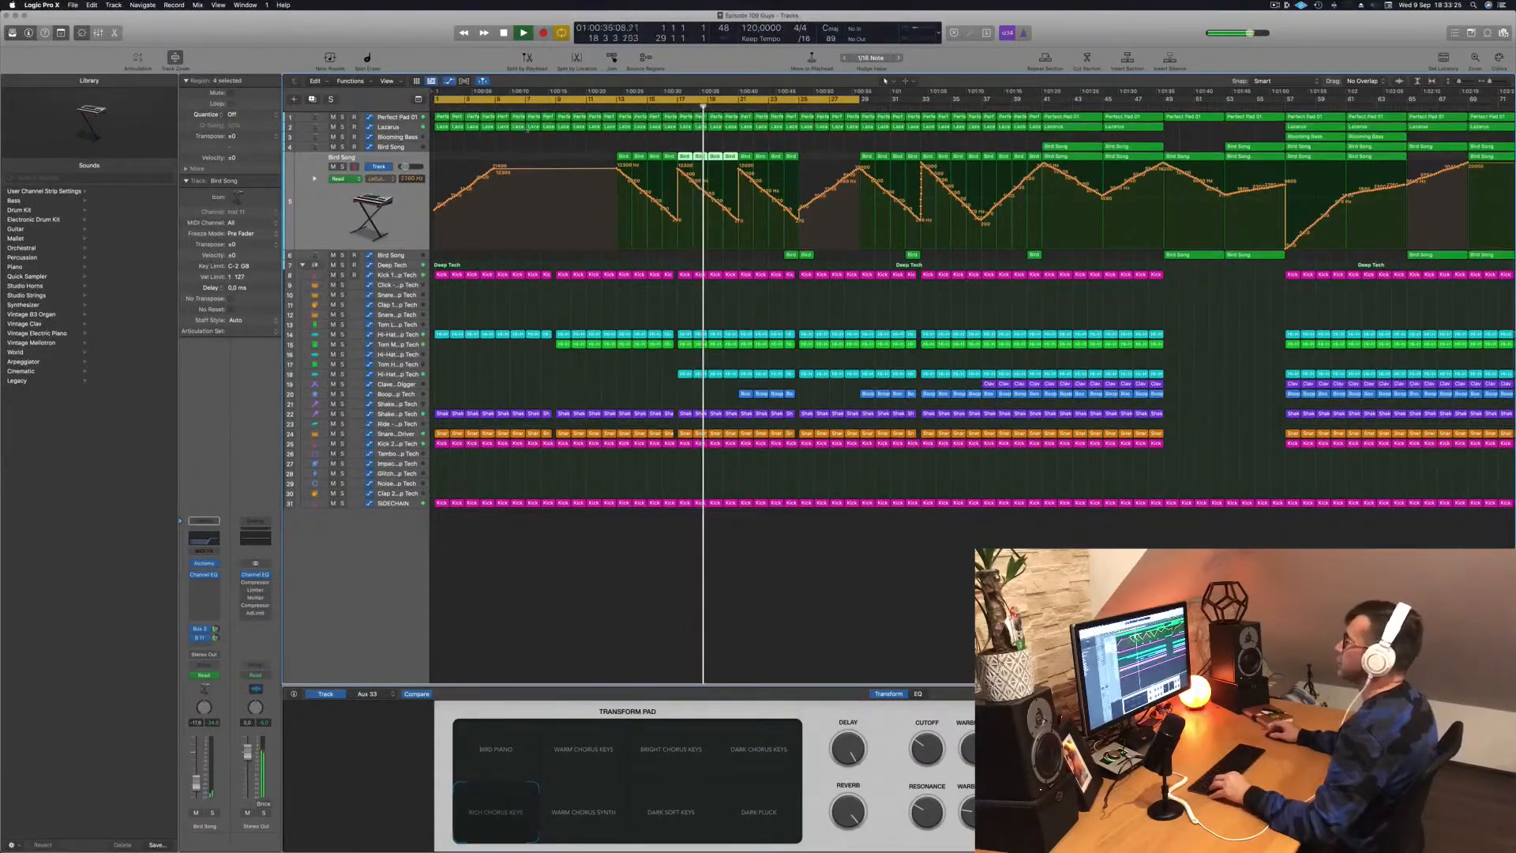
click(389, 127)
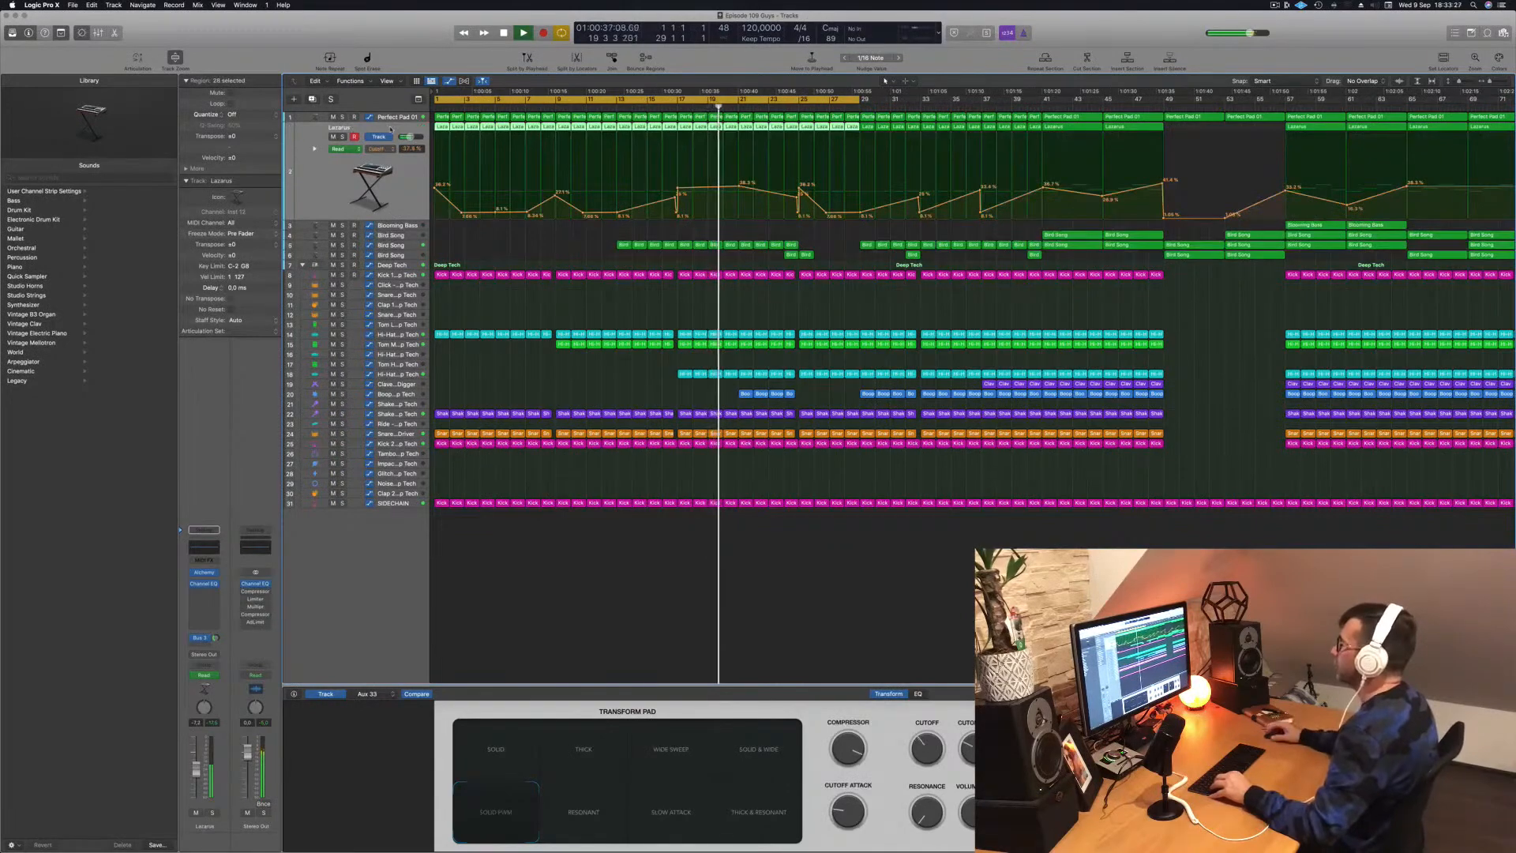
drag(743, 190, 739, 219)
click(677, 104)
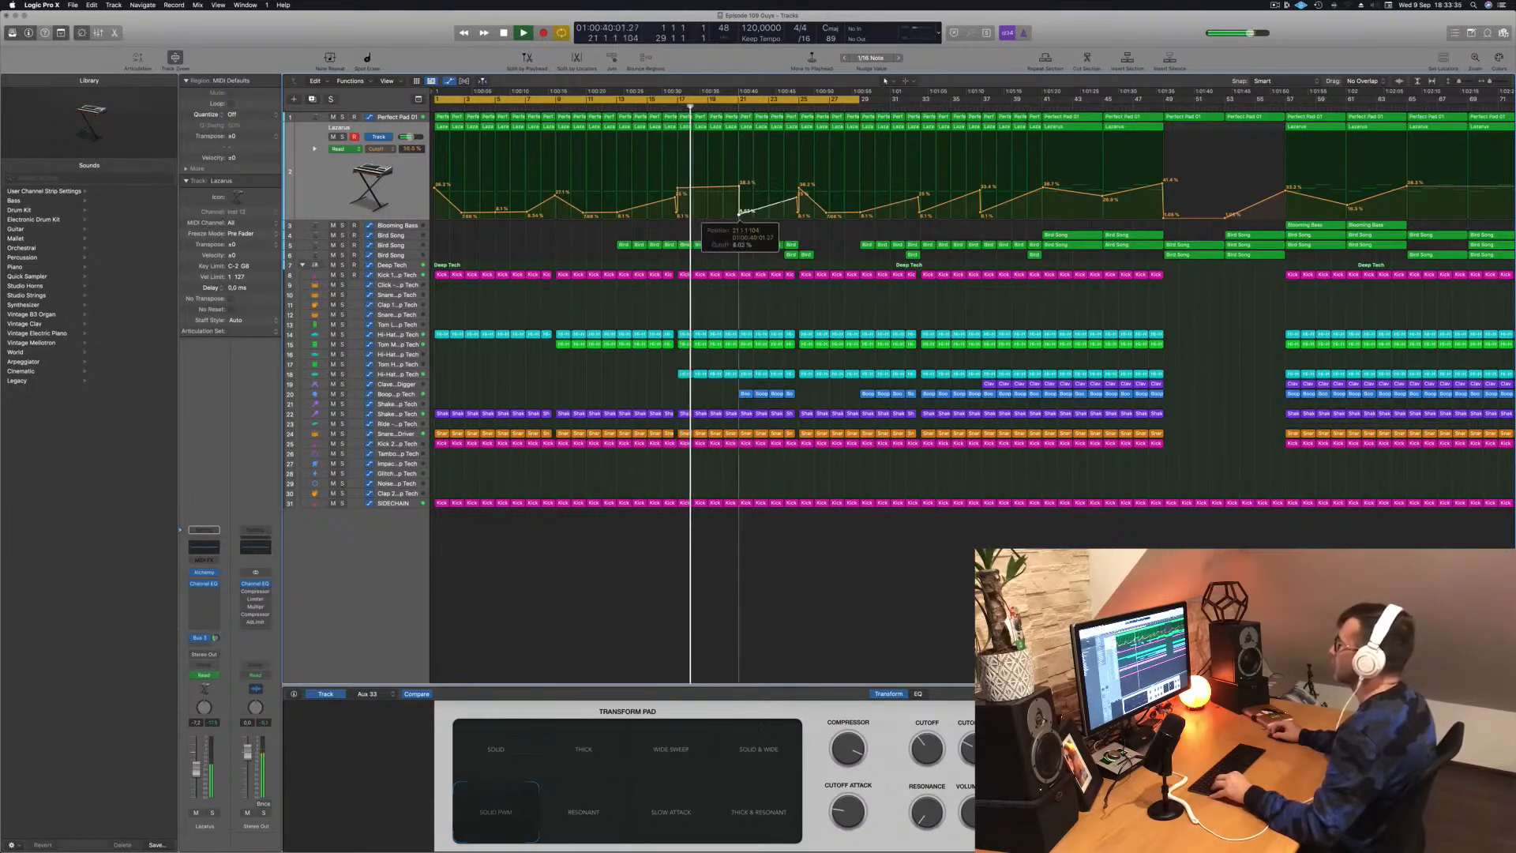
Step: Copy the Blooming Bass region from bar 57 to bar 21 and replay the passage
key(super+Left)
key(super+Left)
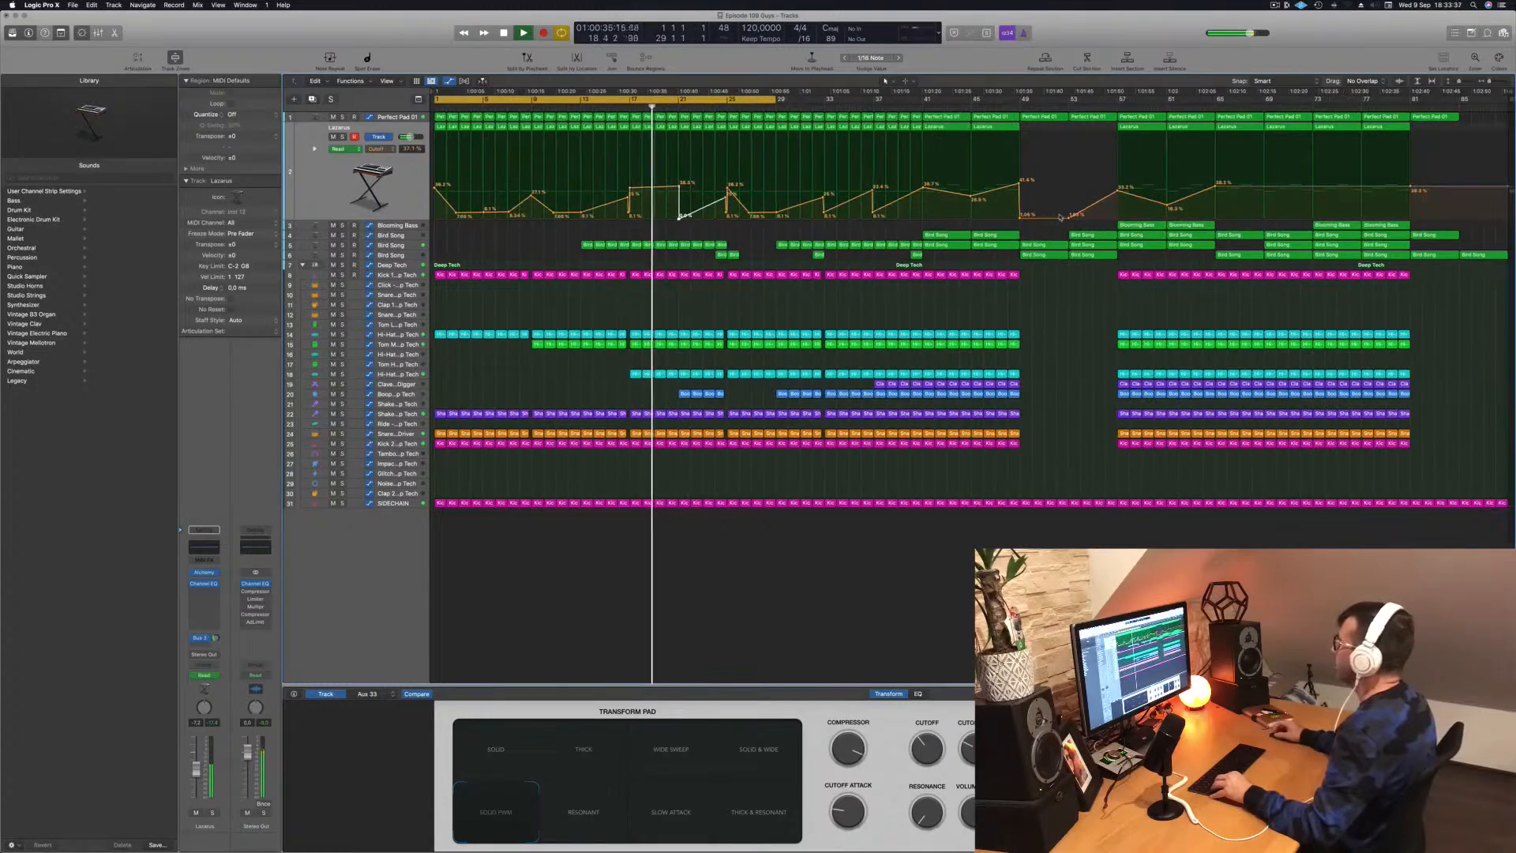
drag(1137, 227, 706, 234)
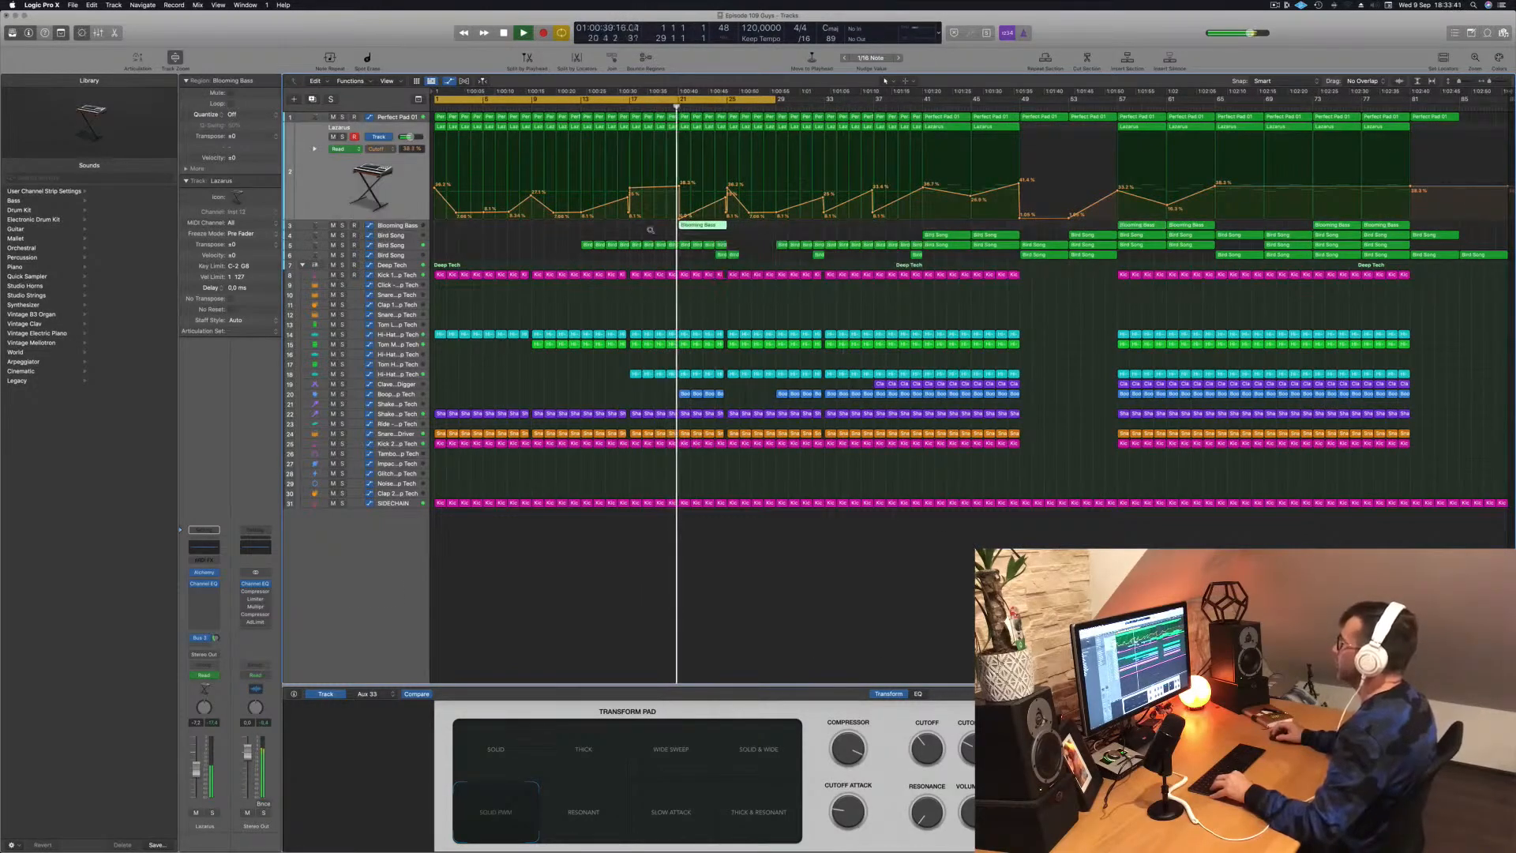
scroll(649, 229, up, 2)
key(super+Right)
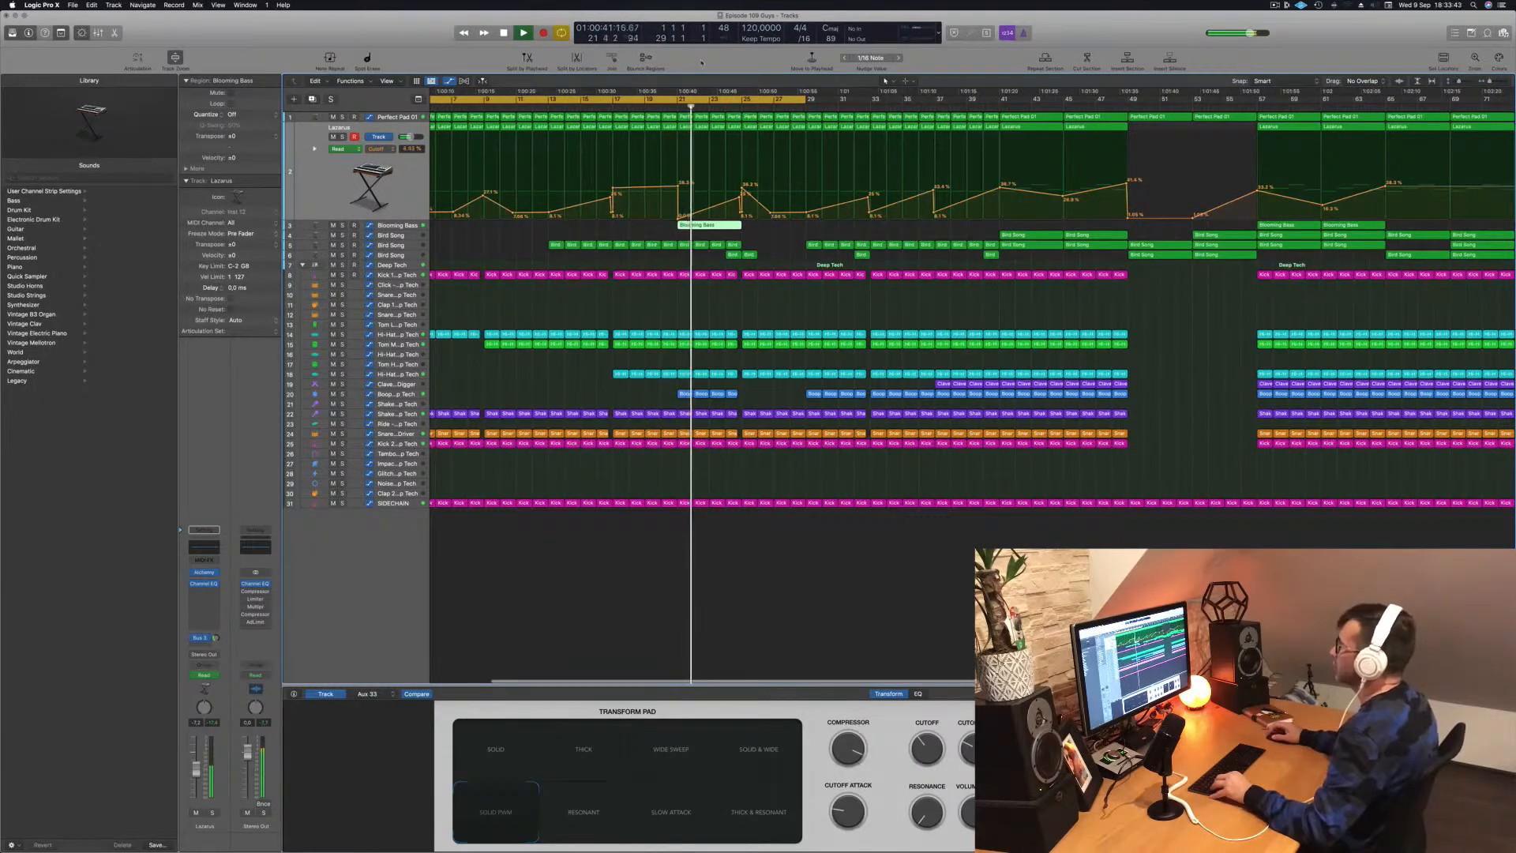
key(space)
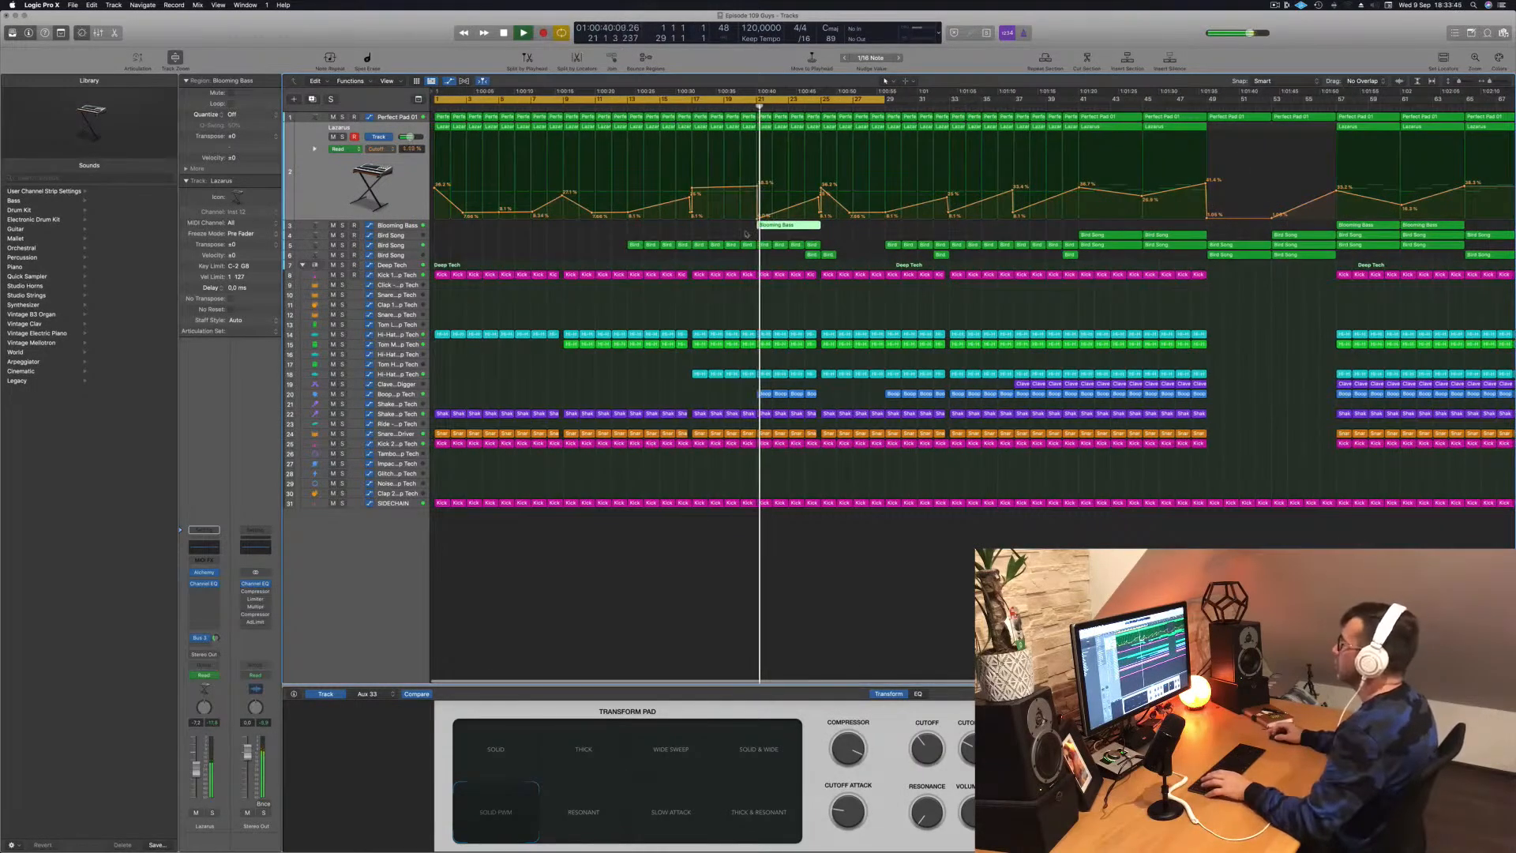
Step: Rebuild the Blooming Bass part in bars 21 to 24 as four one-bar regions and replay from about bar 19
mouse_move(772, 225)
mouse_down()
mouse_move(821, 226)
mouse_move(772, 229)
mouse_move(792, 229)
mouse_up()
key(Delete)
key(space)
click(722, 106)
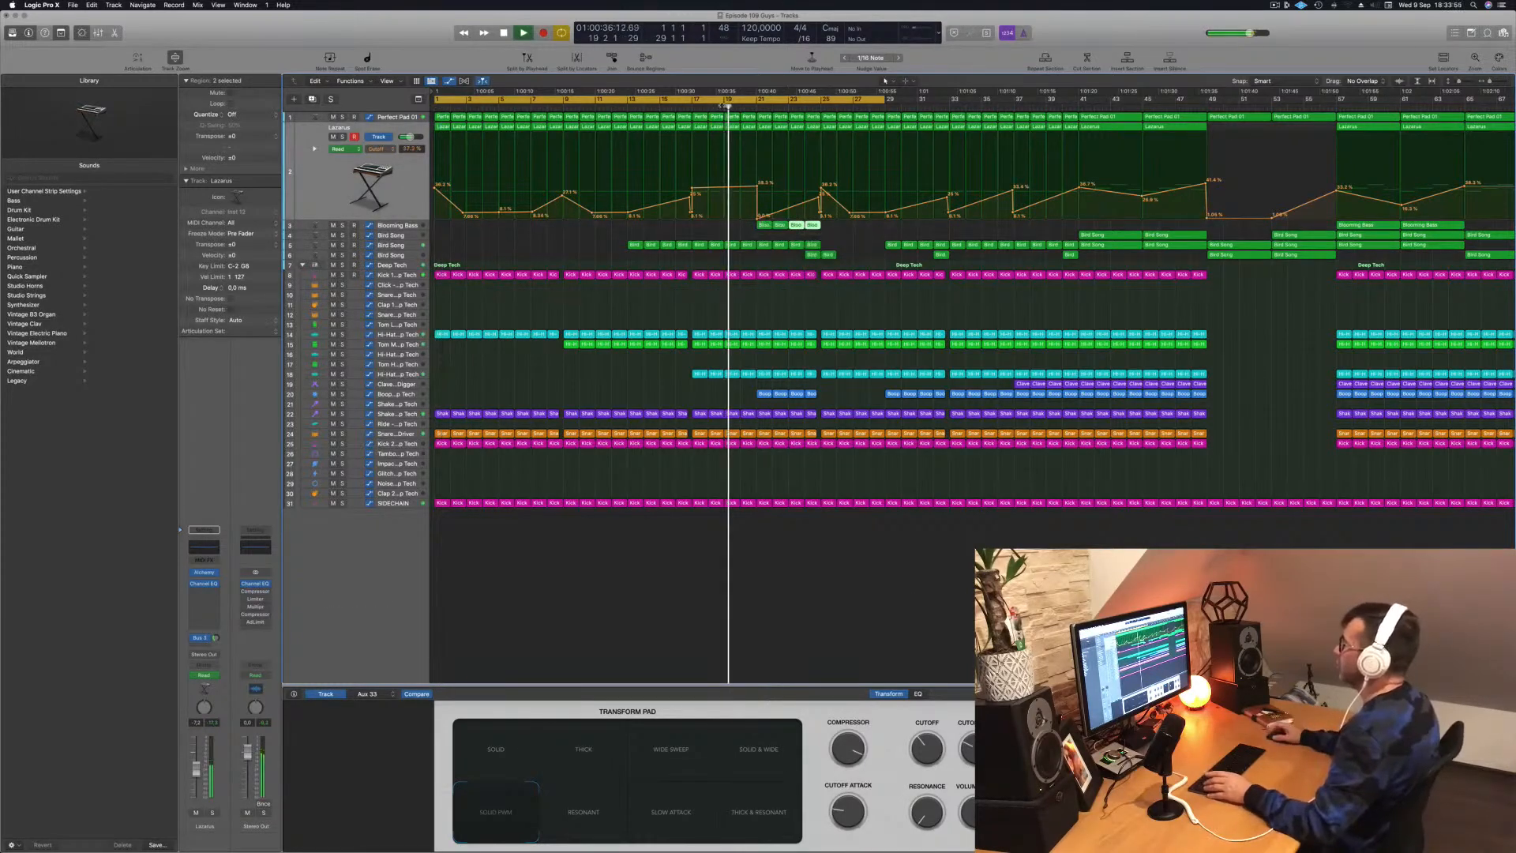
Step: Reshape the Lazarus Cutoff automation so it climbs steadily from bar 21 to a peak at bar 25
key(super+Right)
key(super+Right)
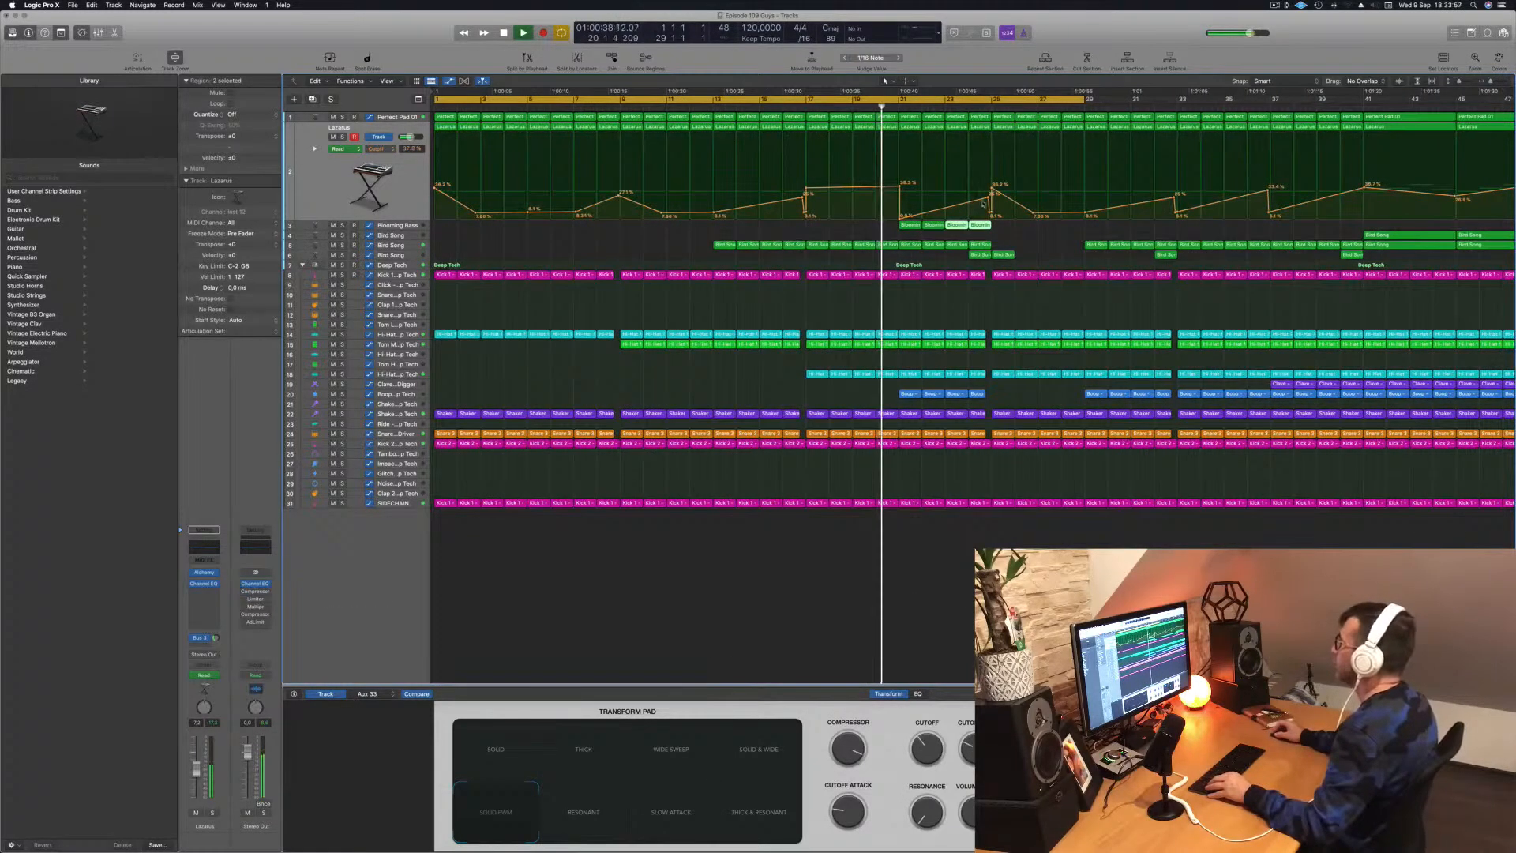
click(989, 214)
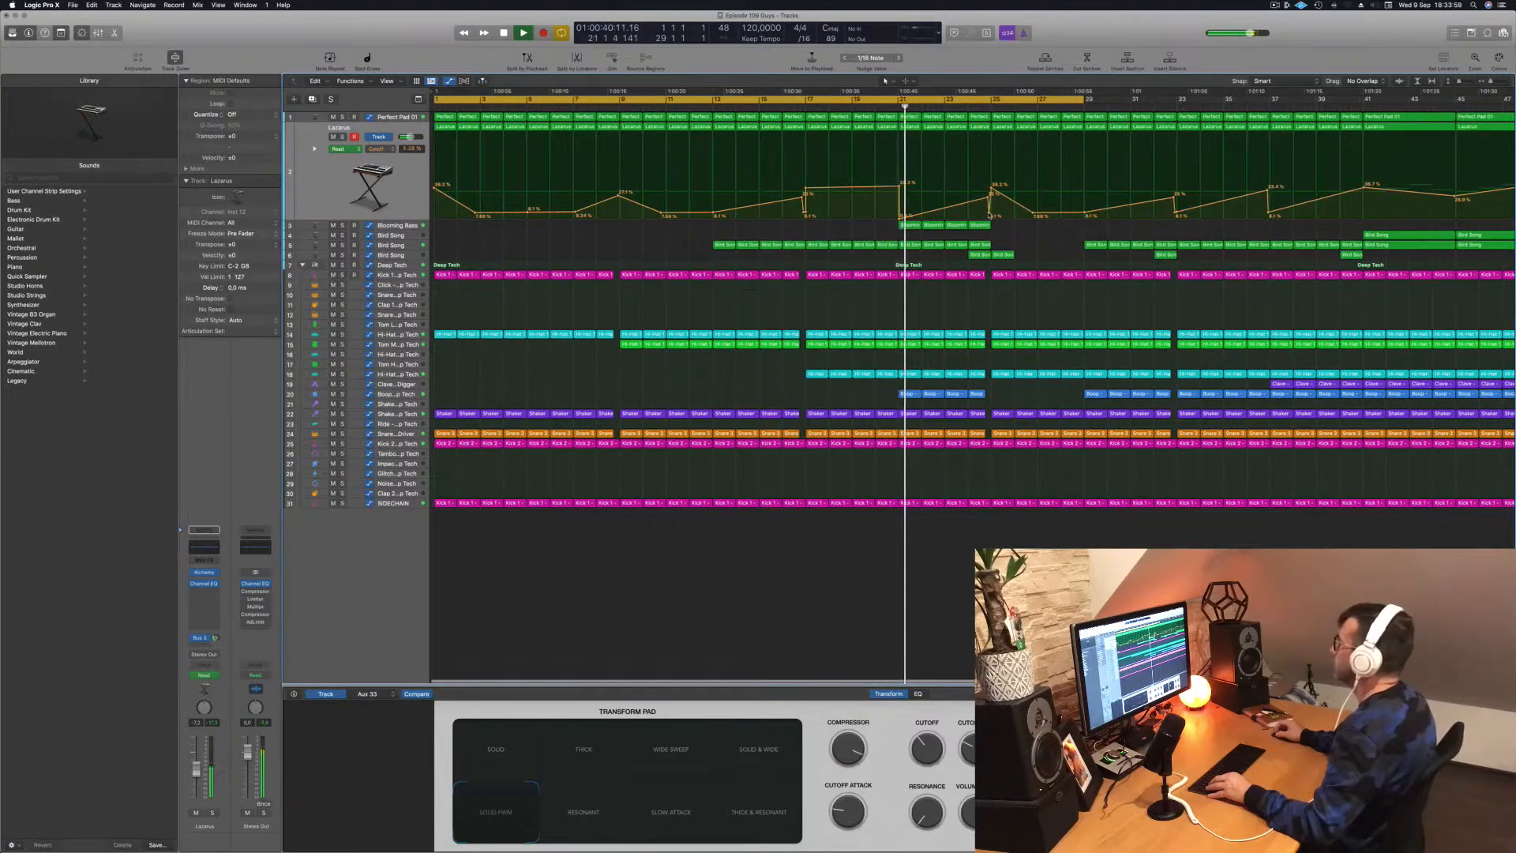
drag(989, 214, 990, 187)
key(super+Left)
key(super+Left)
key(super+Left)
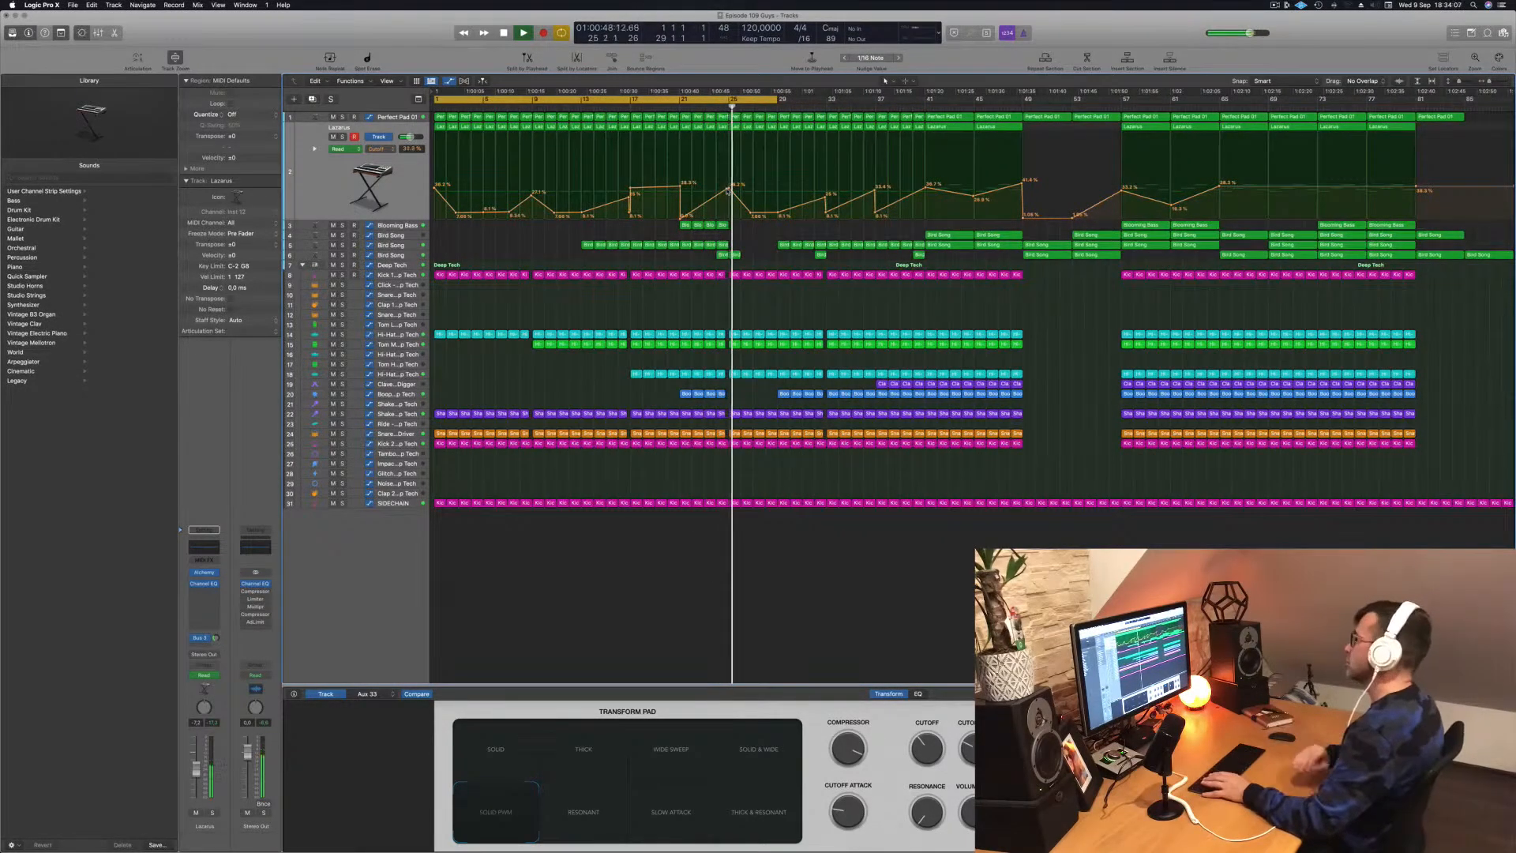
Step: Copy the four one-bar Blooming Bass regions from bars 21 to 24 into bars 25 to 28, and display the Bird Song automation
click(664, 107)
drag(670, 229, 740, 228)
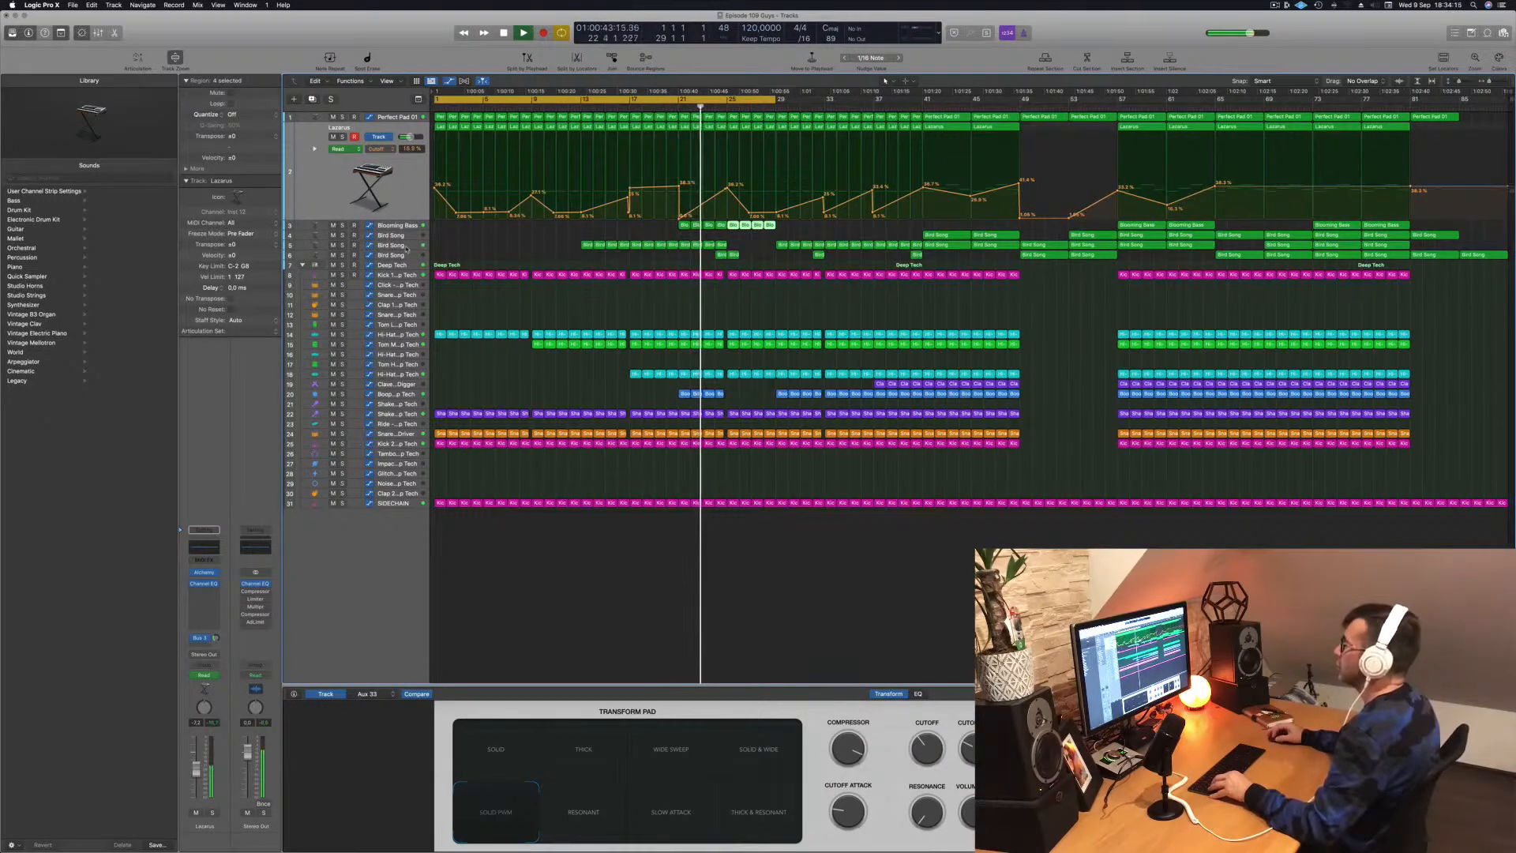
click(407, 246)
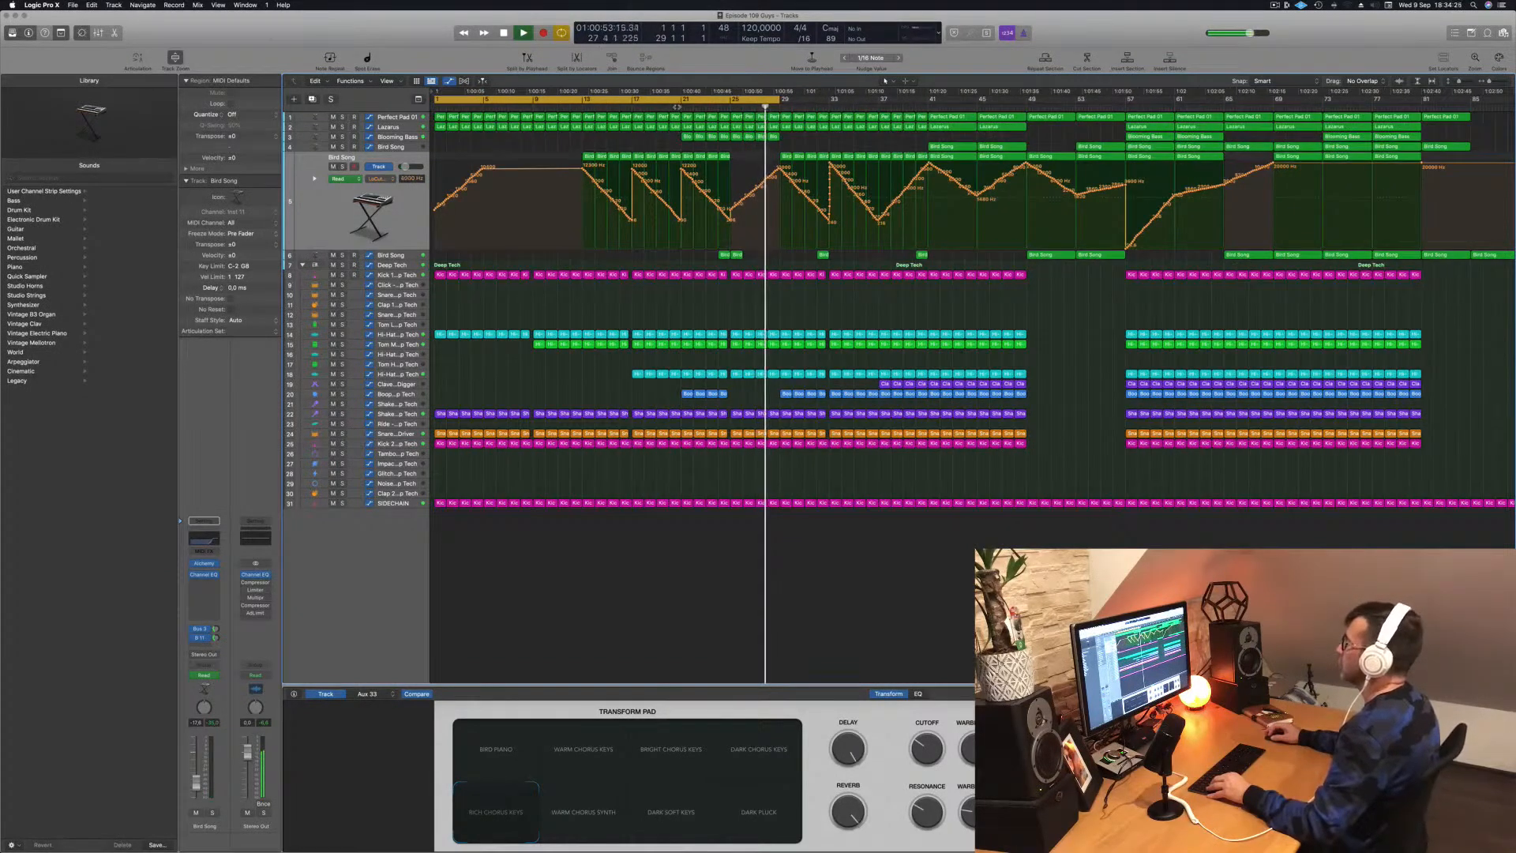
Step: Clear the Boop regions on track 20 from bars 21 to 24 and copy those in bars 29 to 32 into bars 25 to 28
key(super+Left)
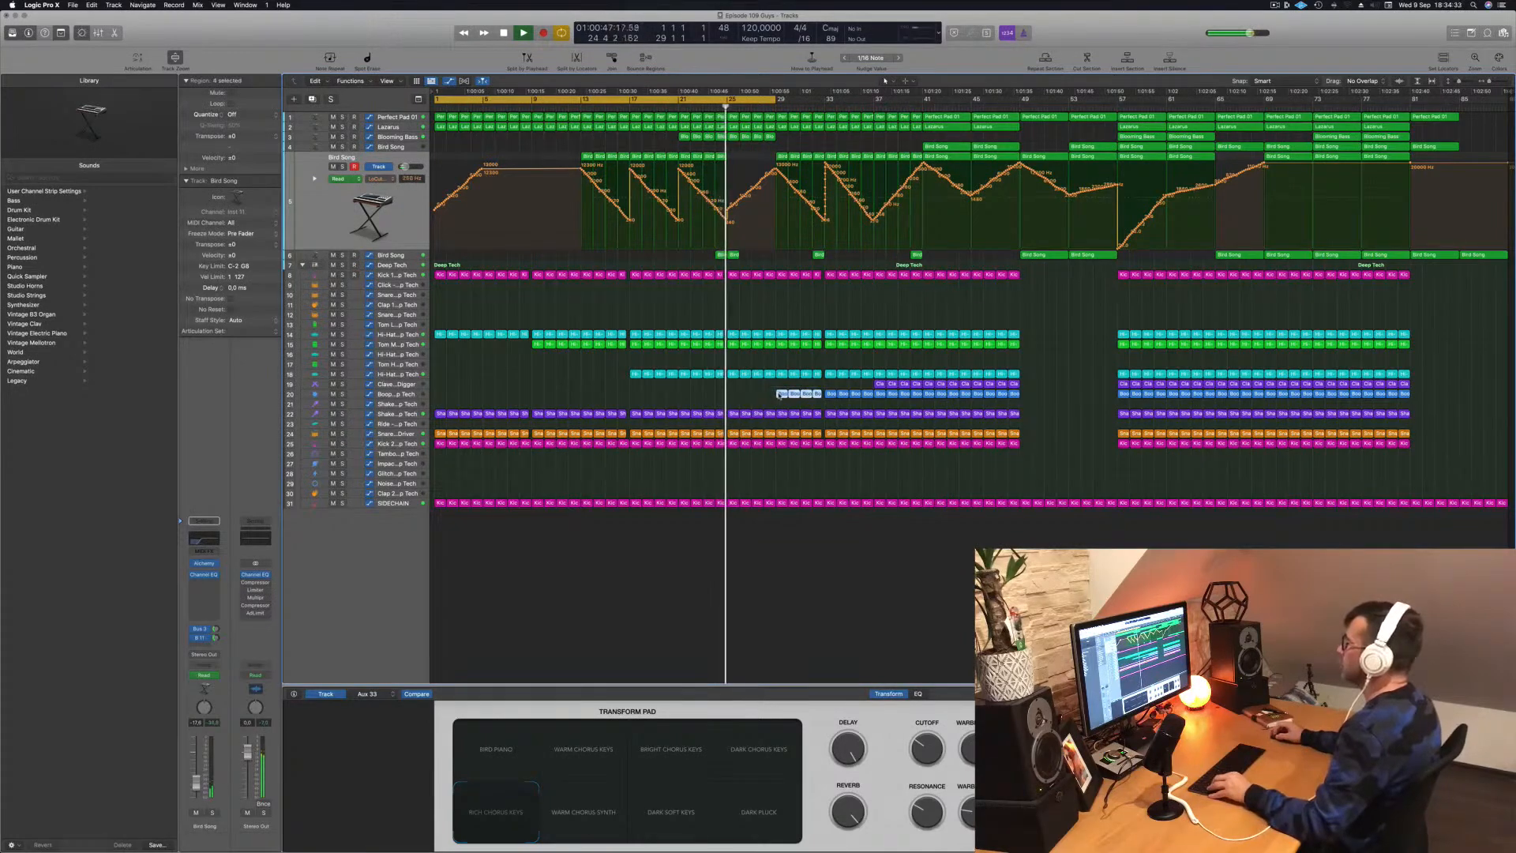
drag(780, 394, 735, 397)
scroll(735, 397, up, 5)
scroll(736, 394, down, 5)
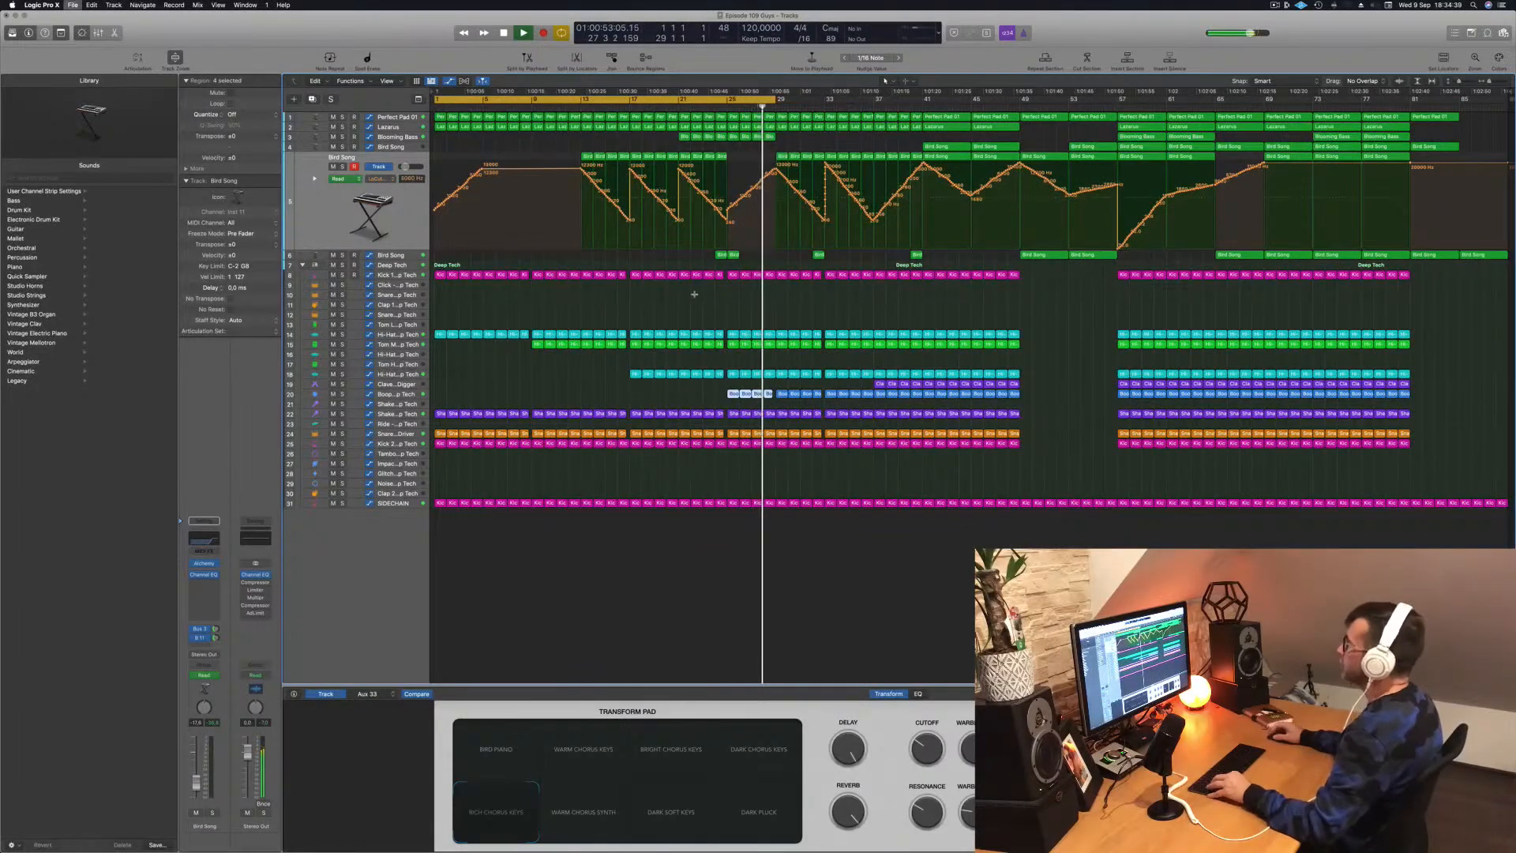
scroll(699, 119, up, 1)
click(677, 109)
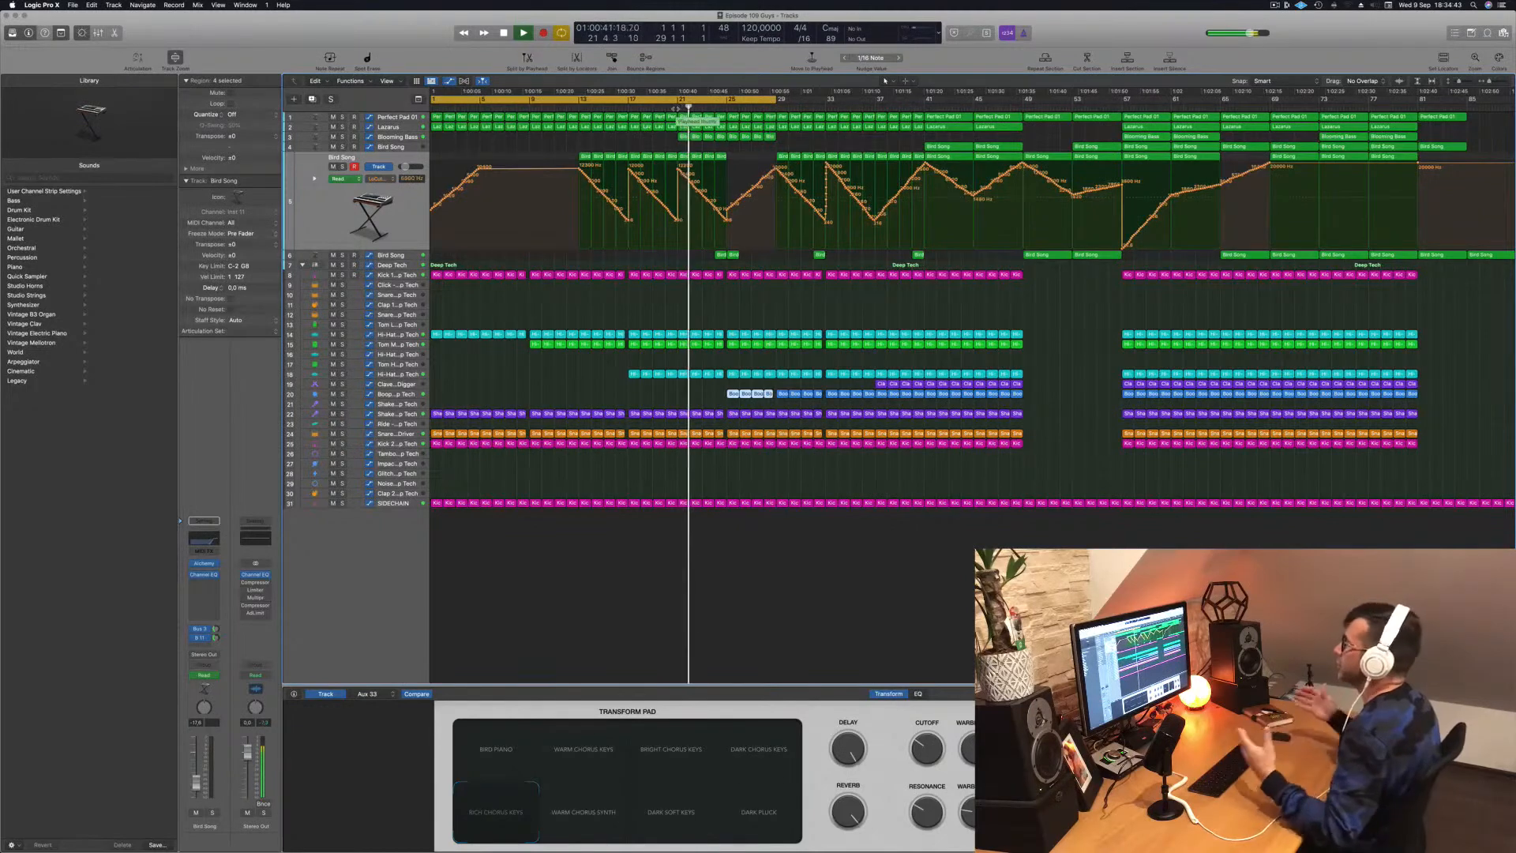
Step: Extend the cycle range to bar 37 and replay the passage from about bar 24
scroll(775, 210, up, 3)
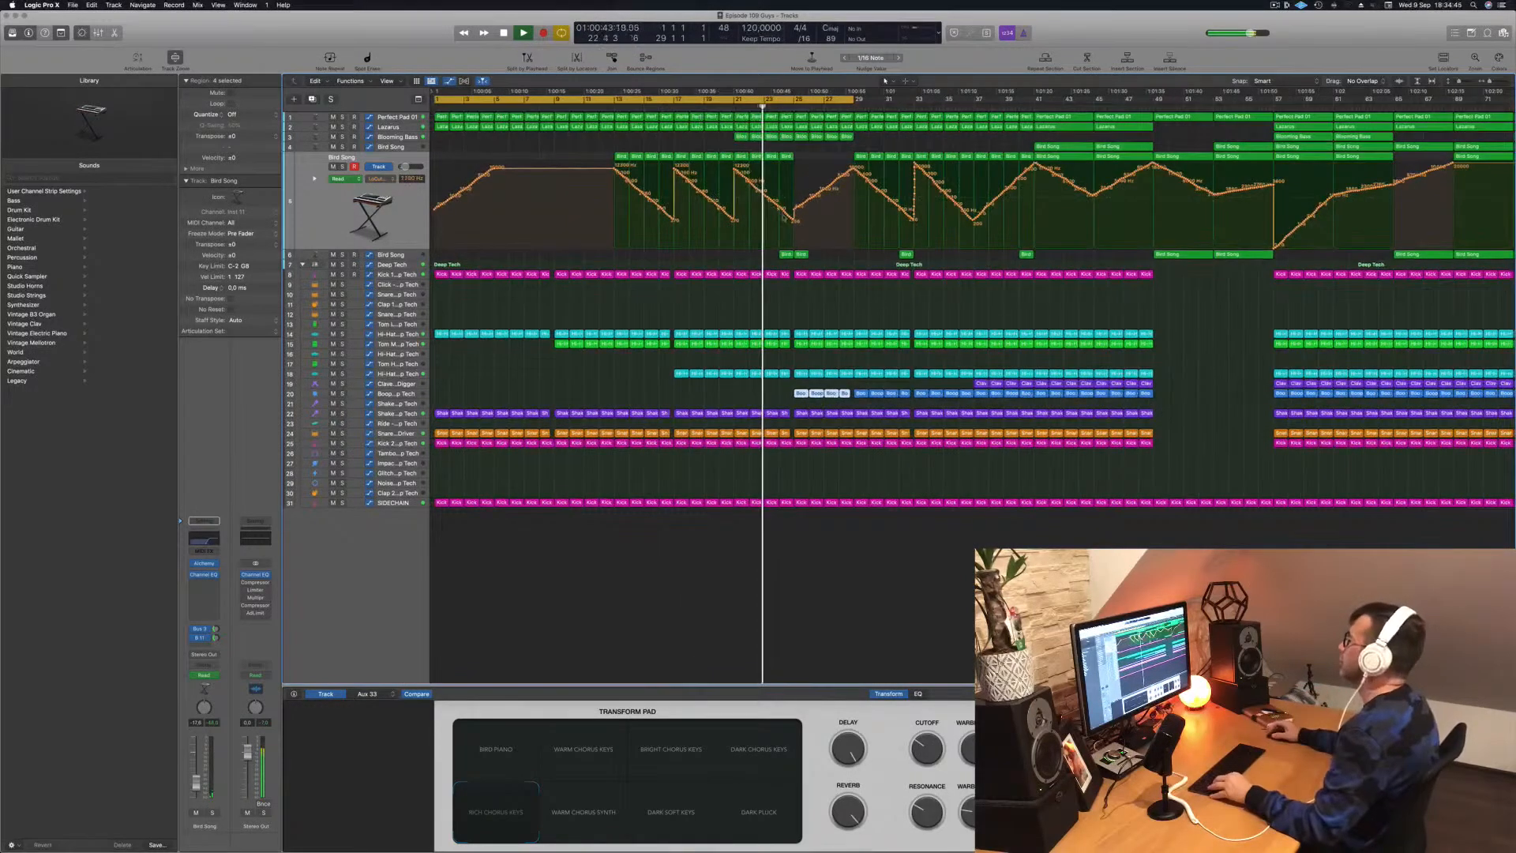
scroll(766, 225, down, 1)
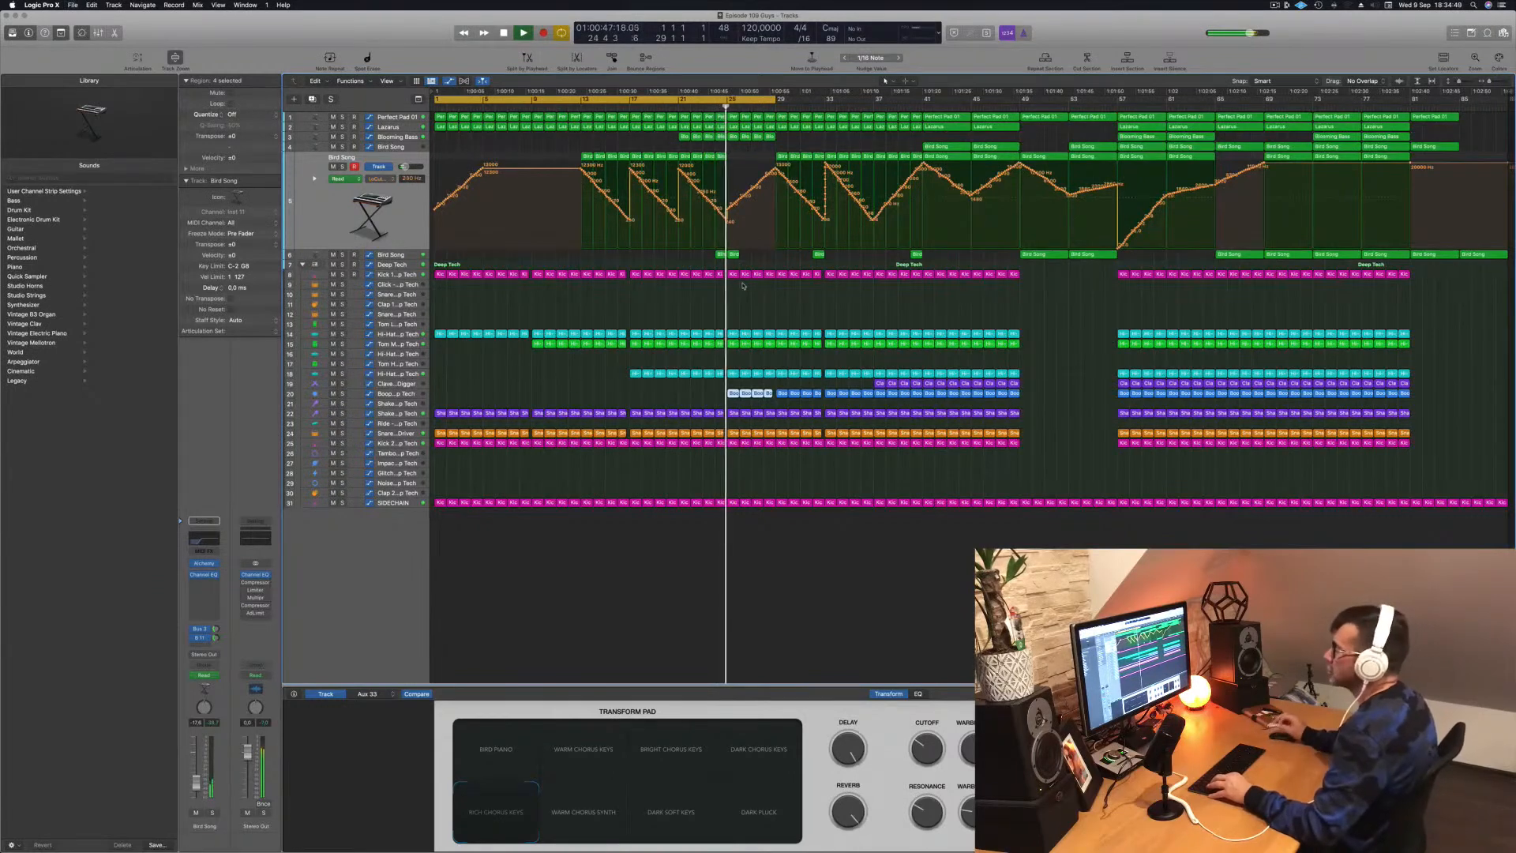
click(756, 304)
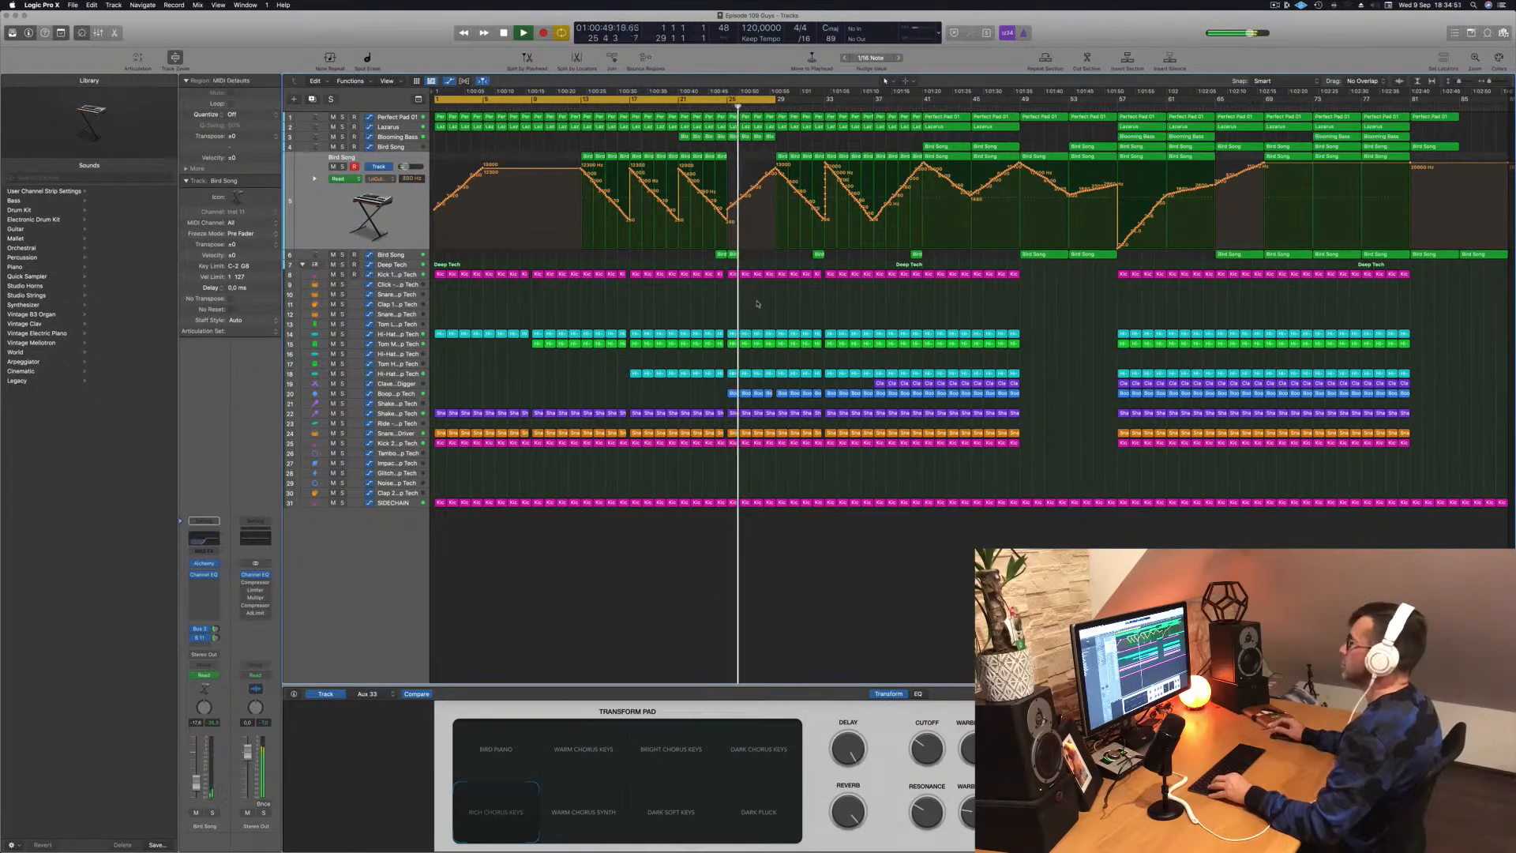
scroll(805, 310, up, 1)
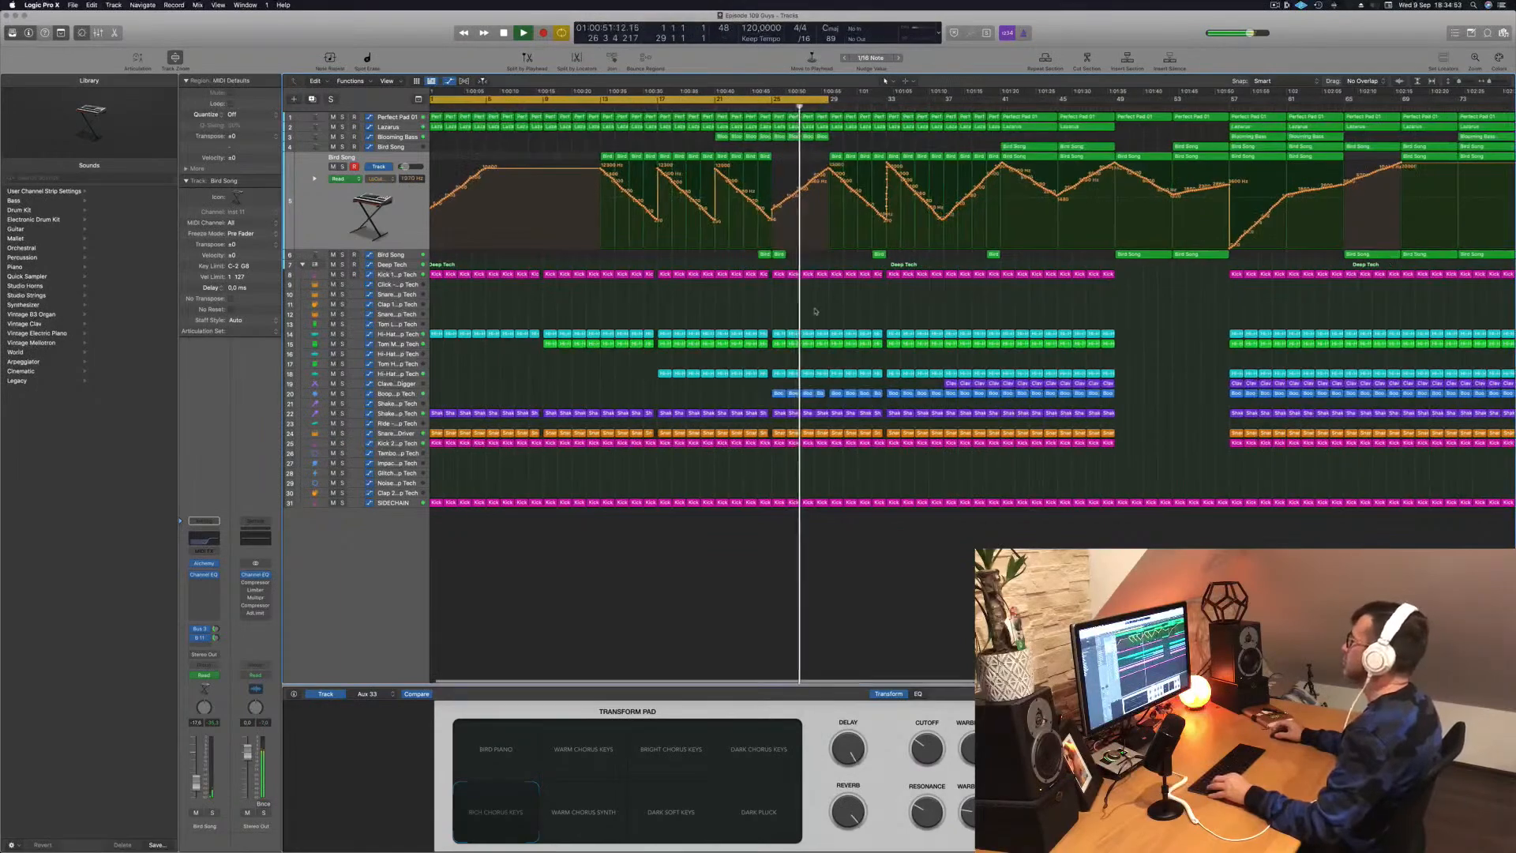
scroll(813, 311, up, 1)
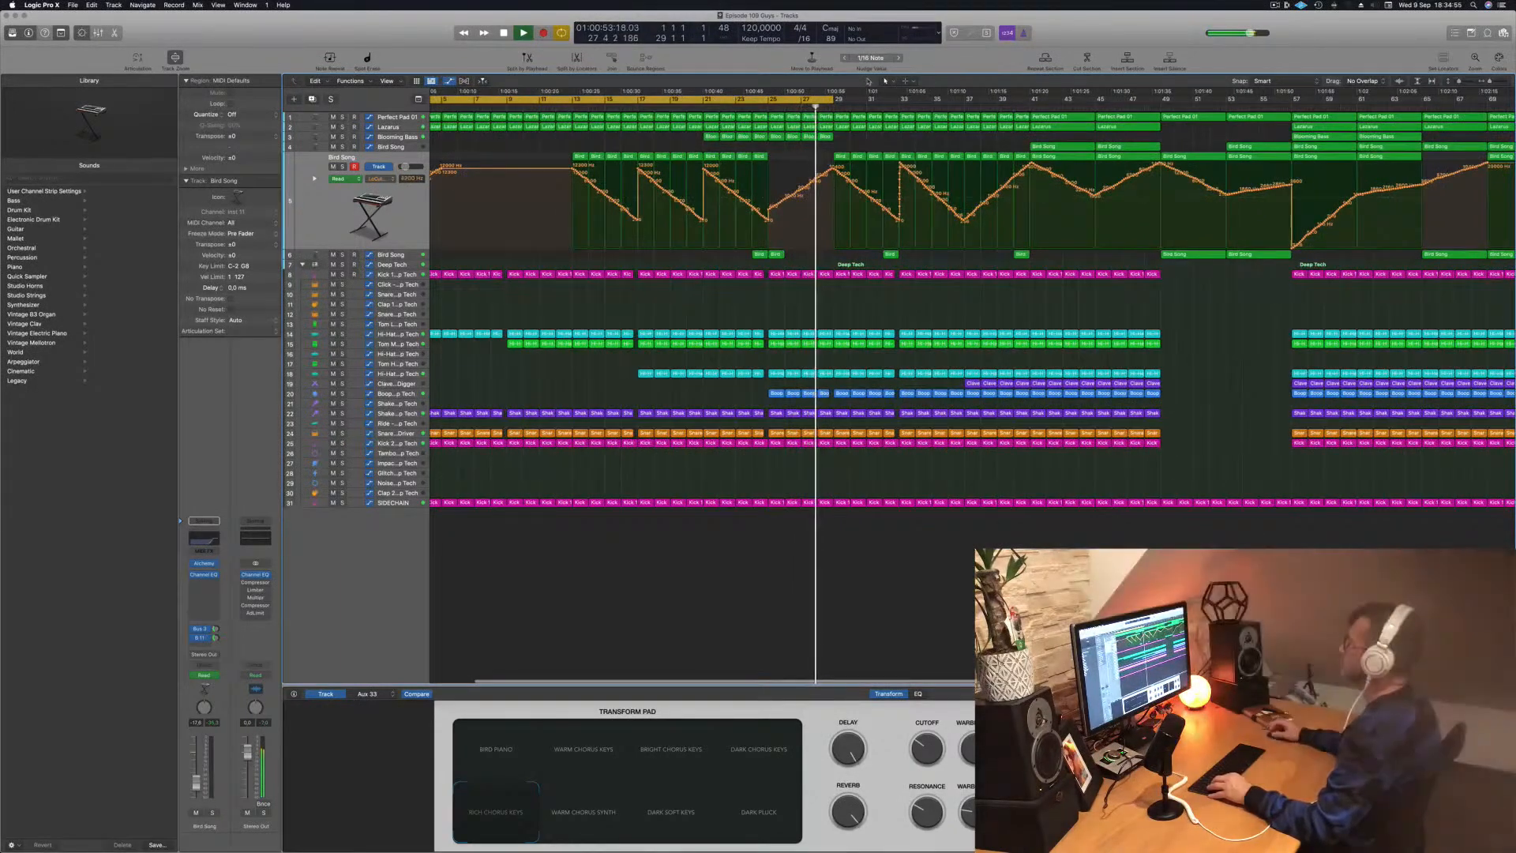
scroll(803, 104, down, 2)
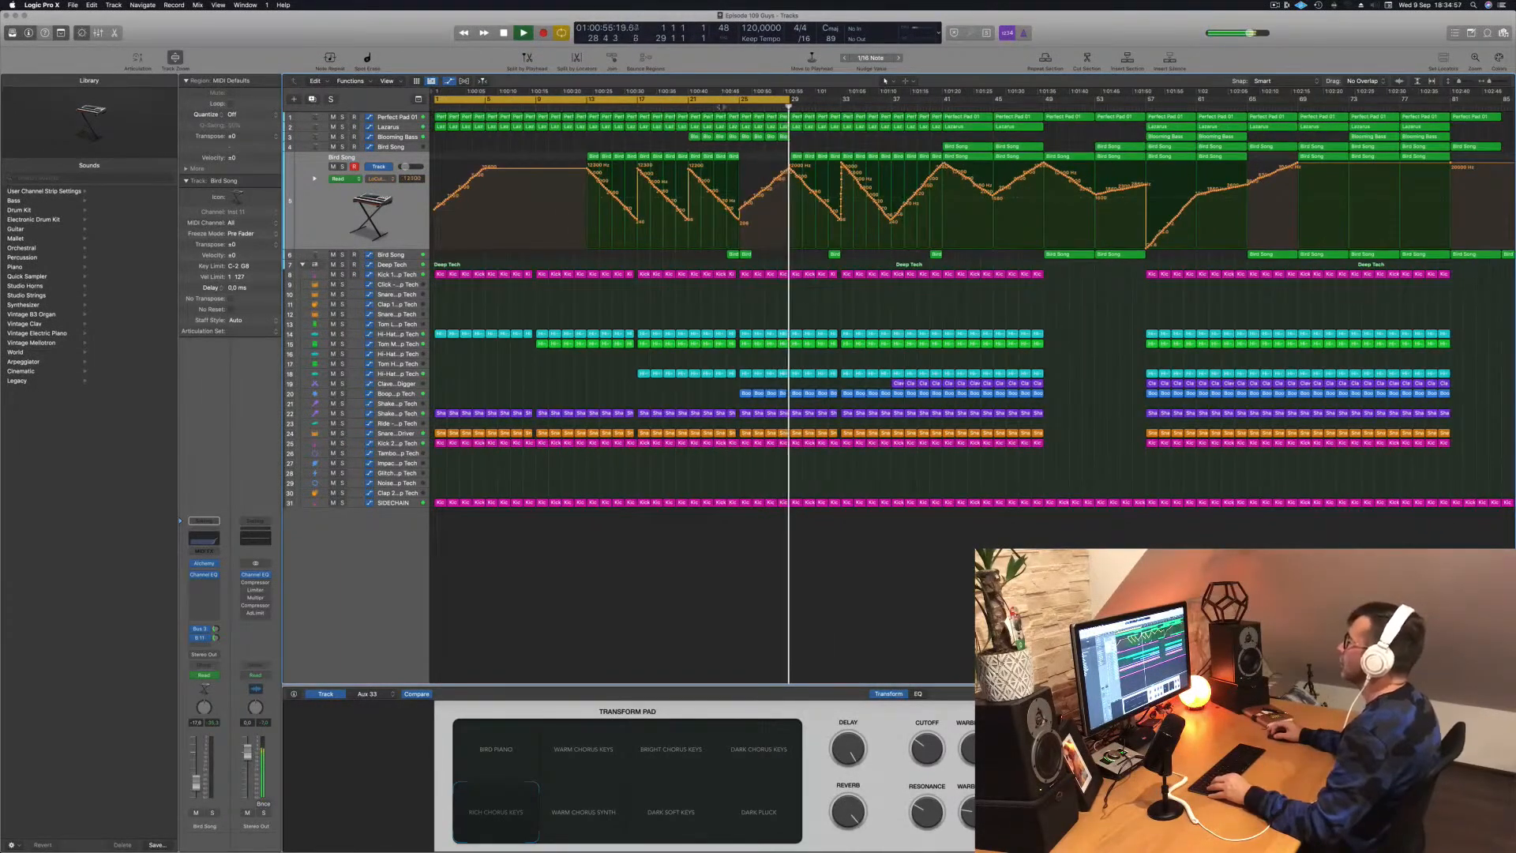
drag(788, 100, 892, 107)
click(729, 107)
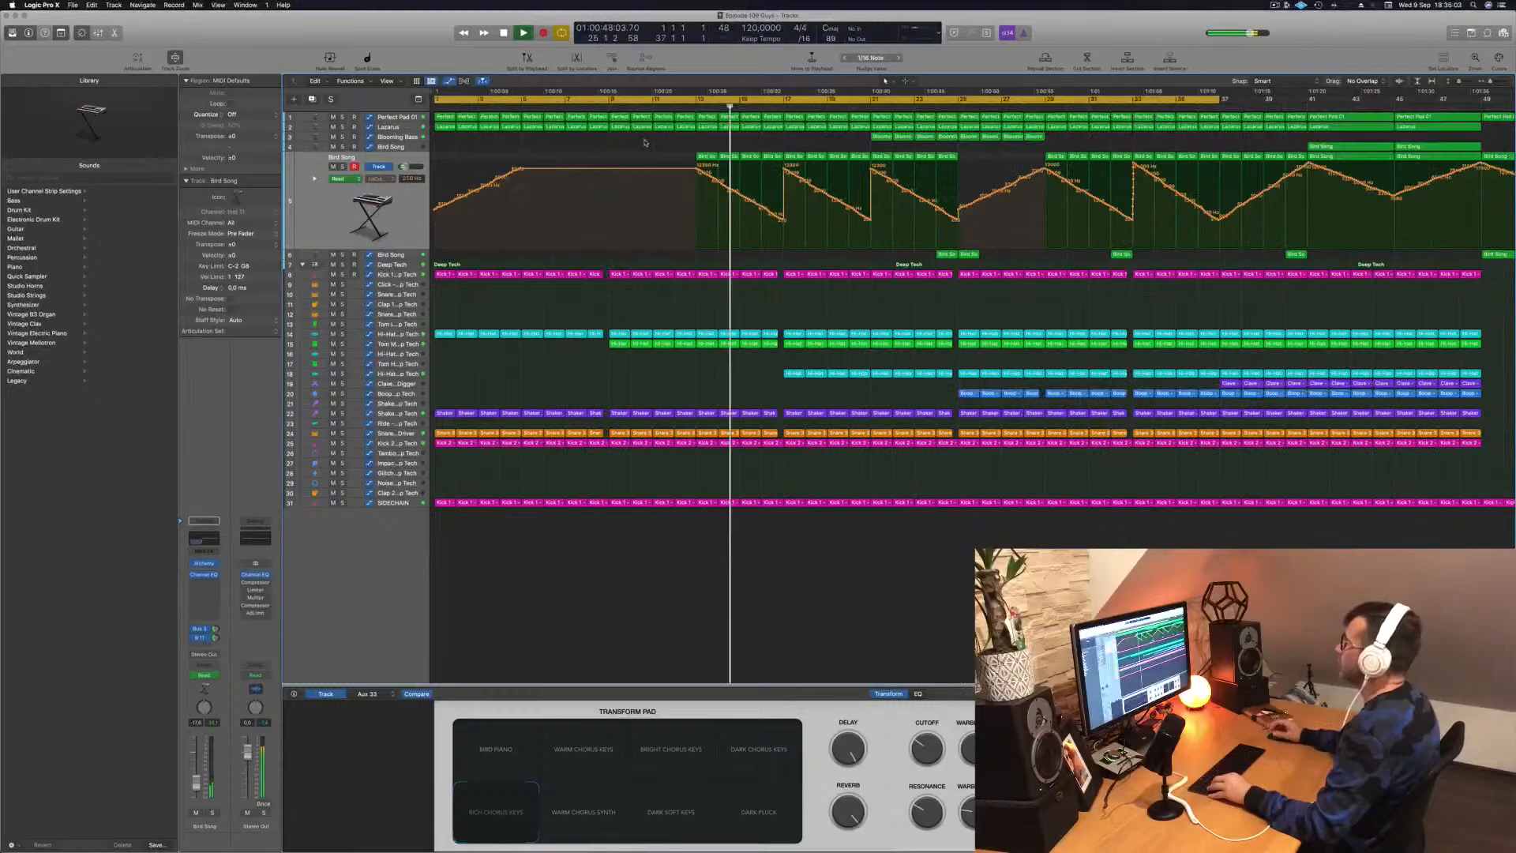
Step: Lower the Perfect Pad Cutoff automation around bar 29 and replay from about bar 24
click(396, 118)
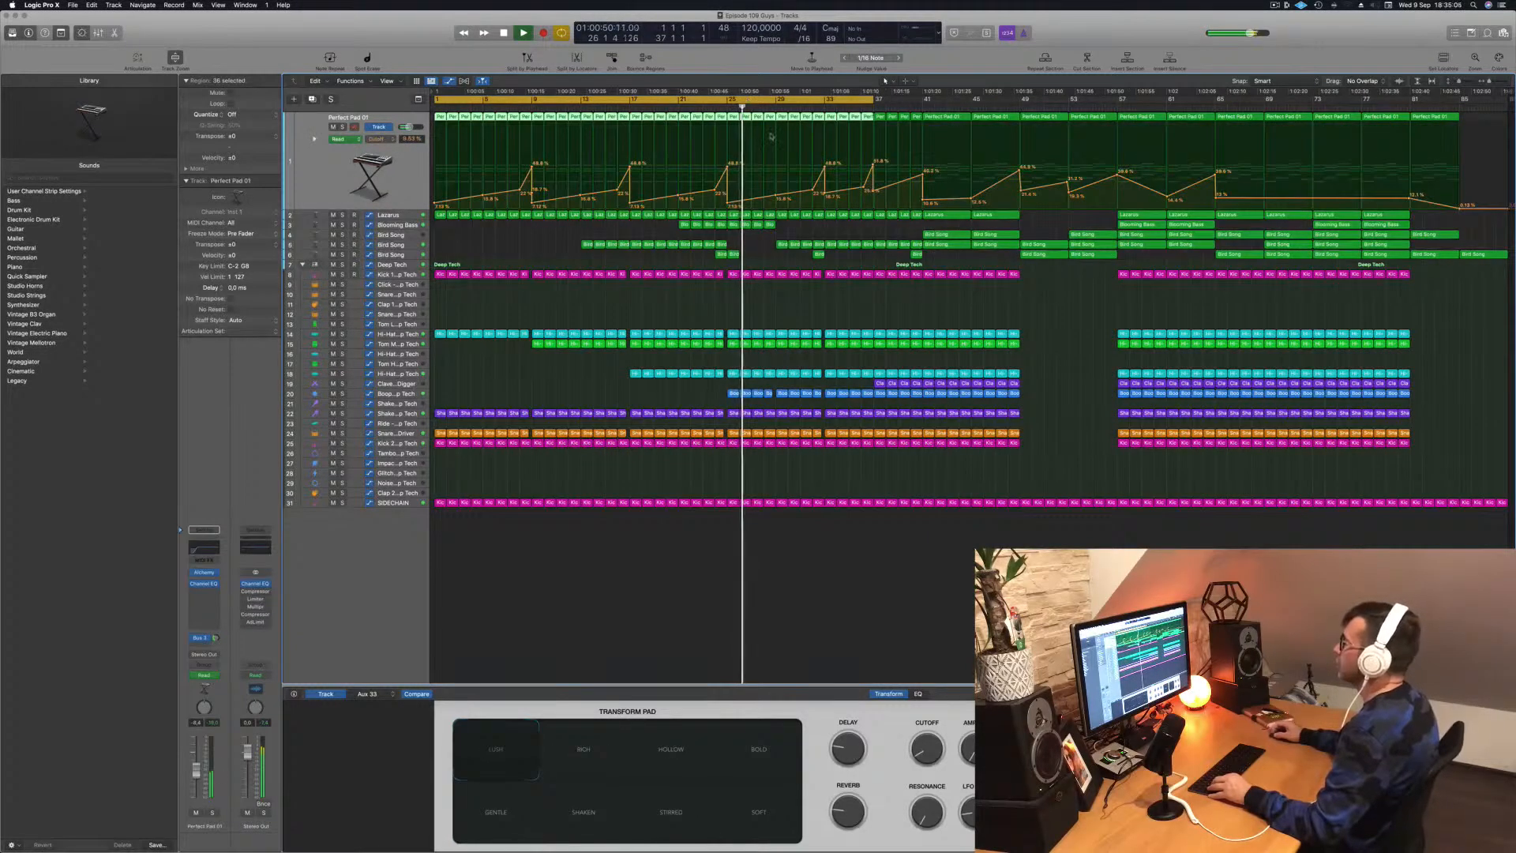
click(716, 107)
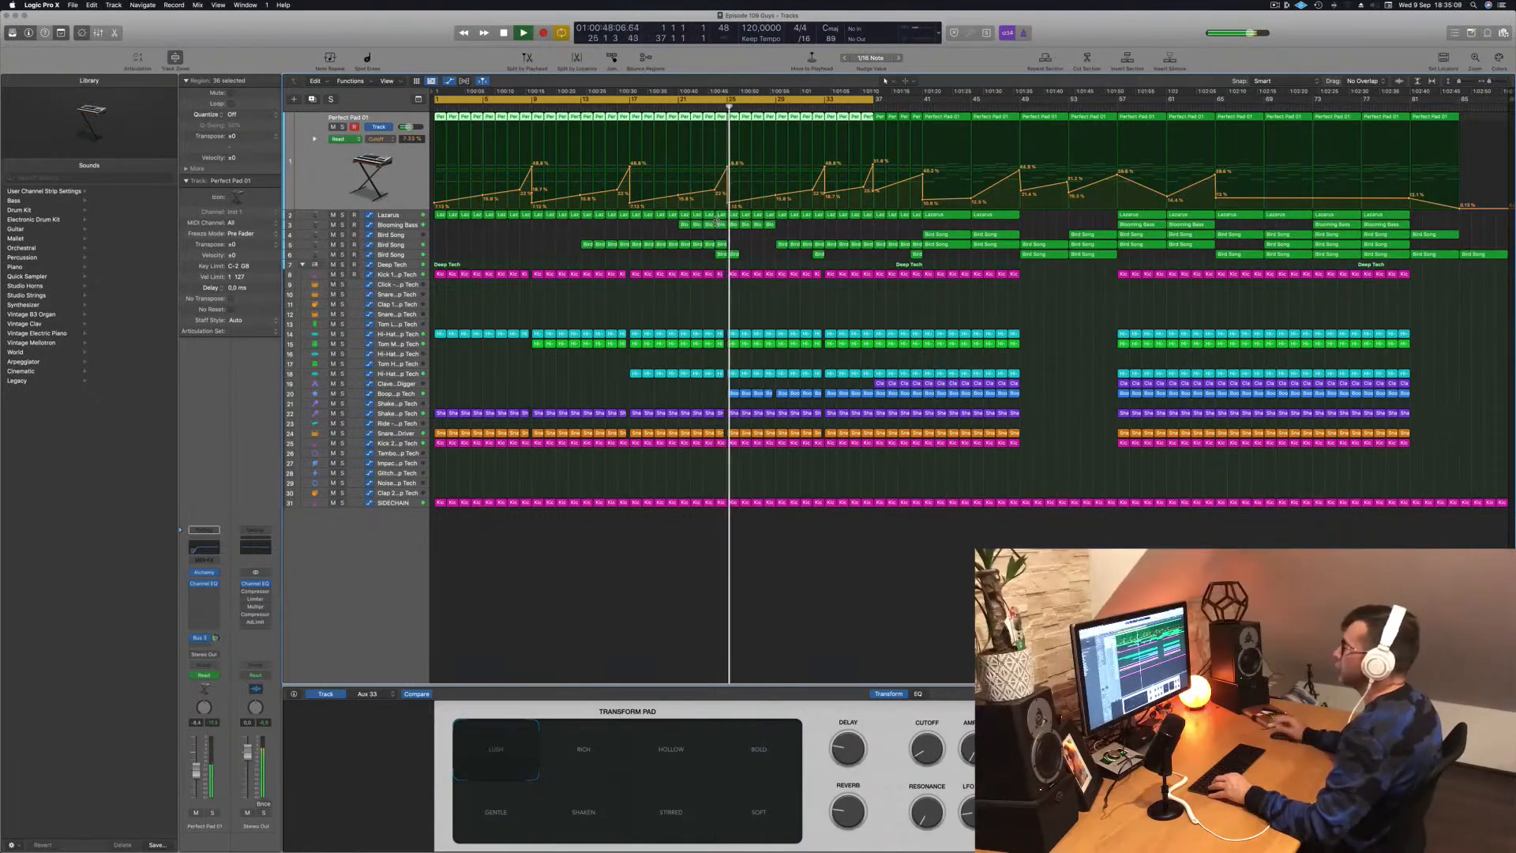
click(775, 198)
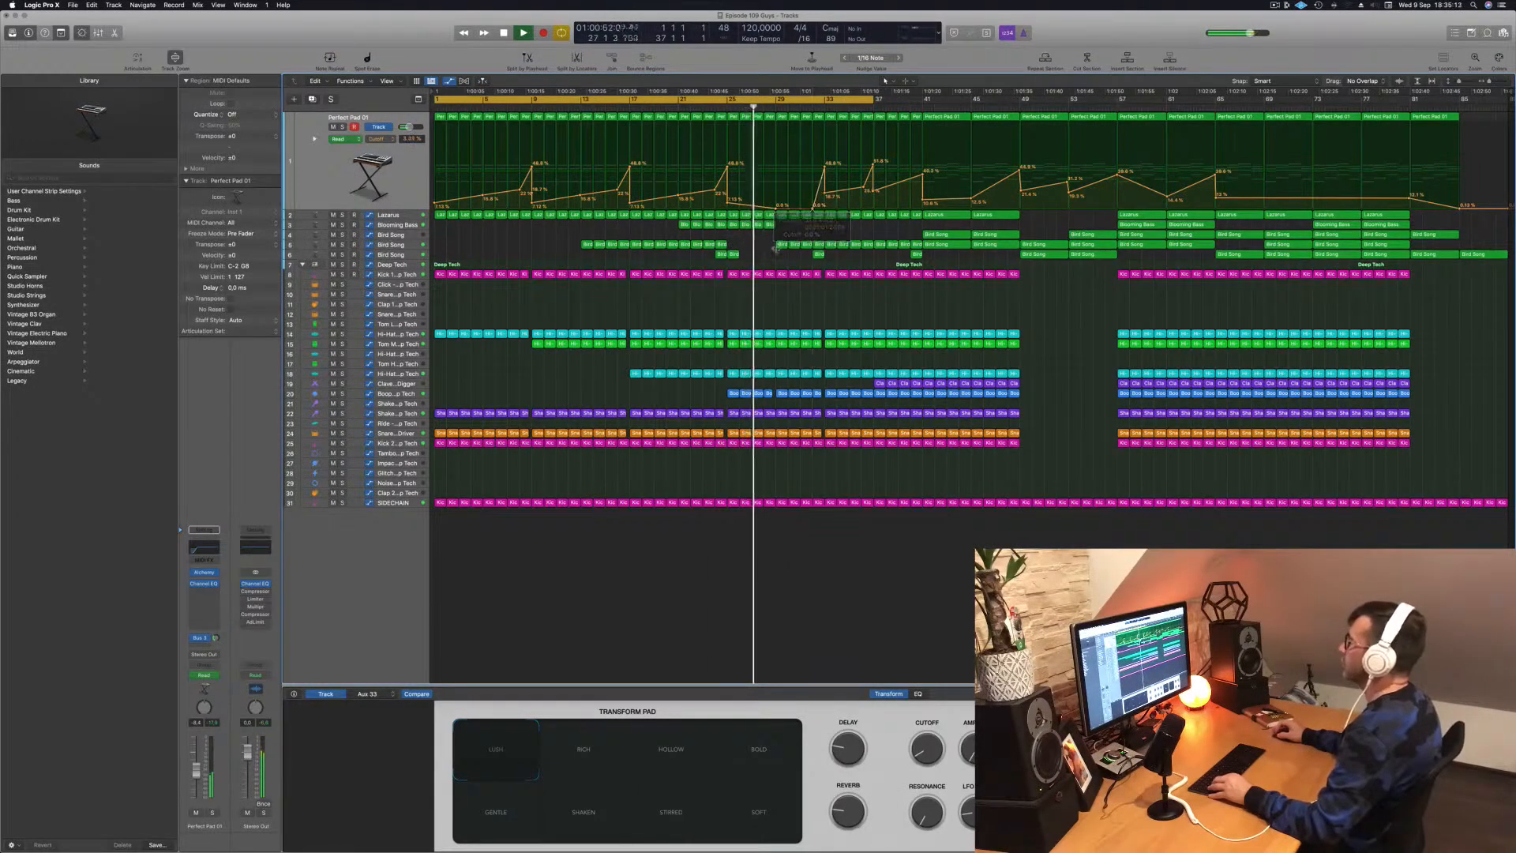
Step: Copy the four one-bar Blooming Bass regions from bars 25 to 28 into bars 29 to 32 and replay from about bar 28
scroll(778, 248, up, 3)
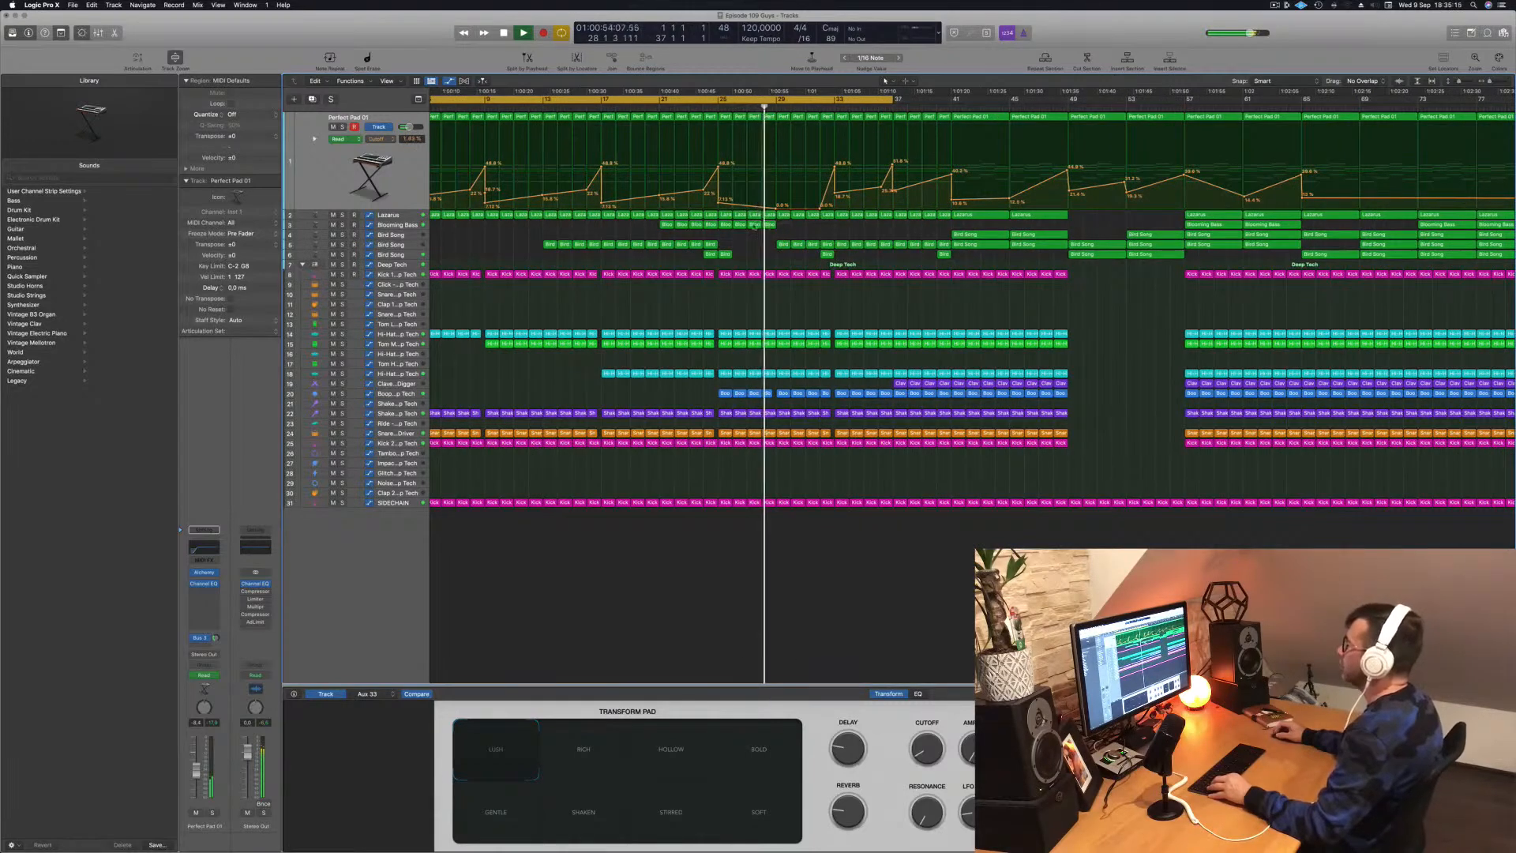
drag(726, 224, 782, 227)
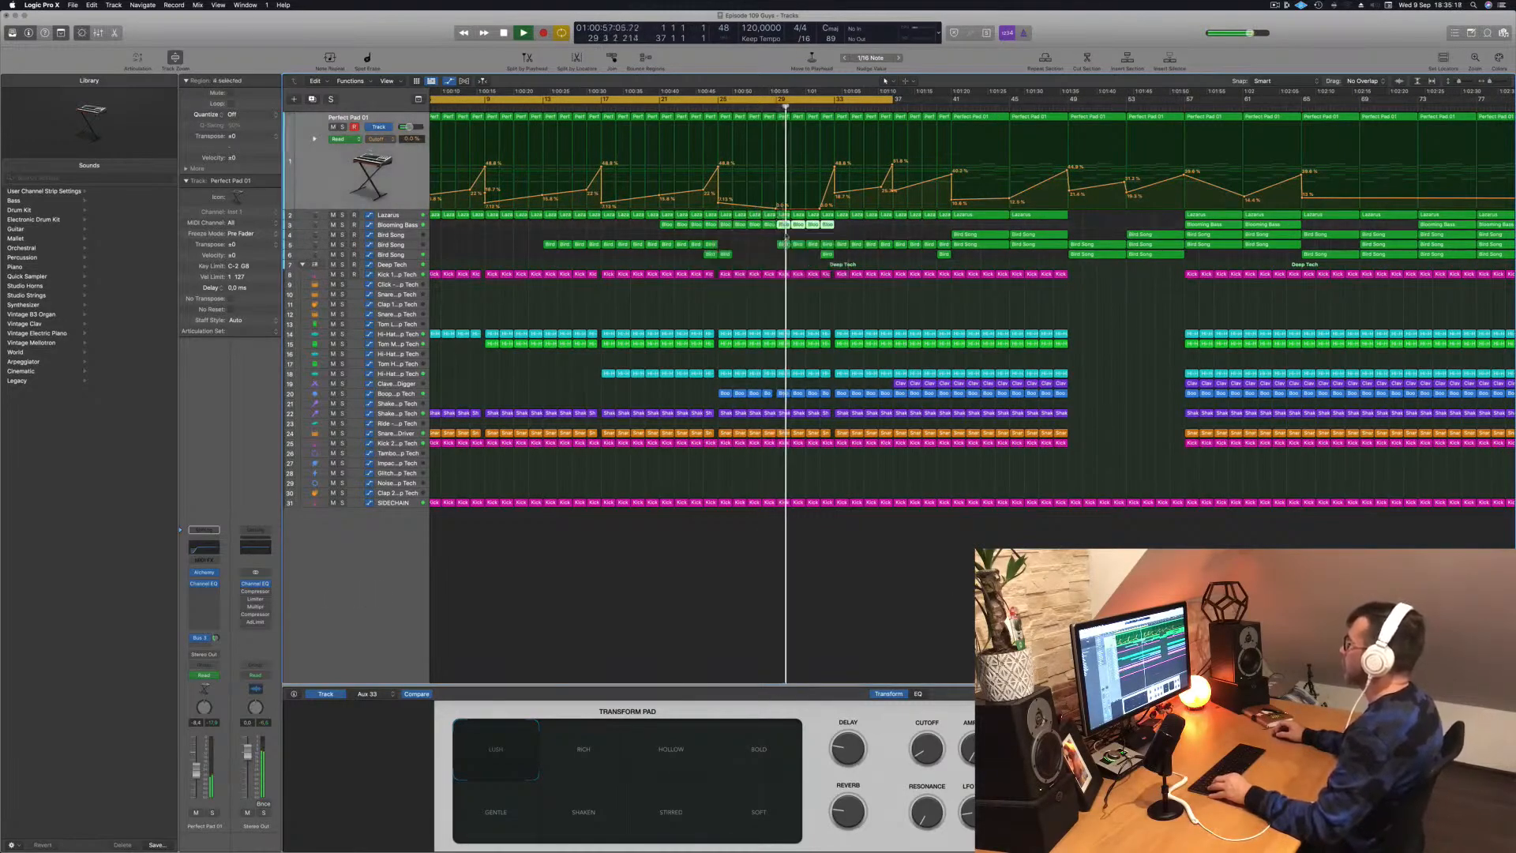
click(763, 108)
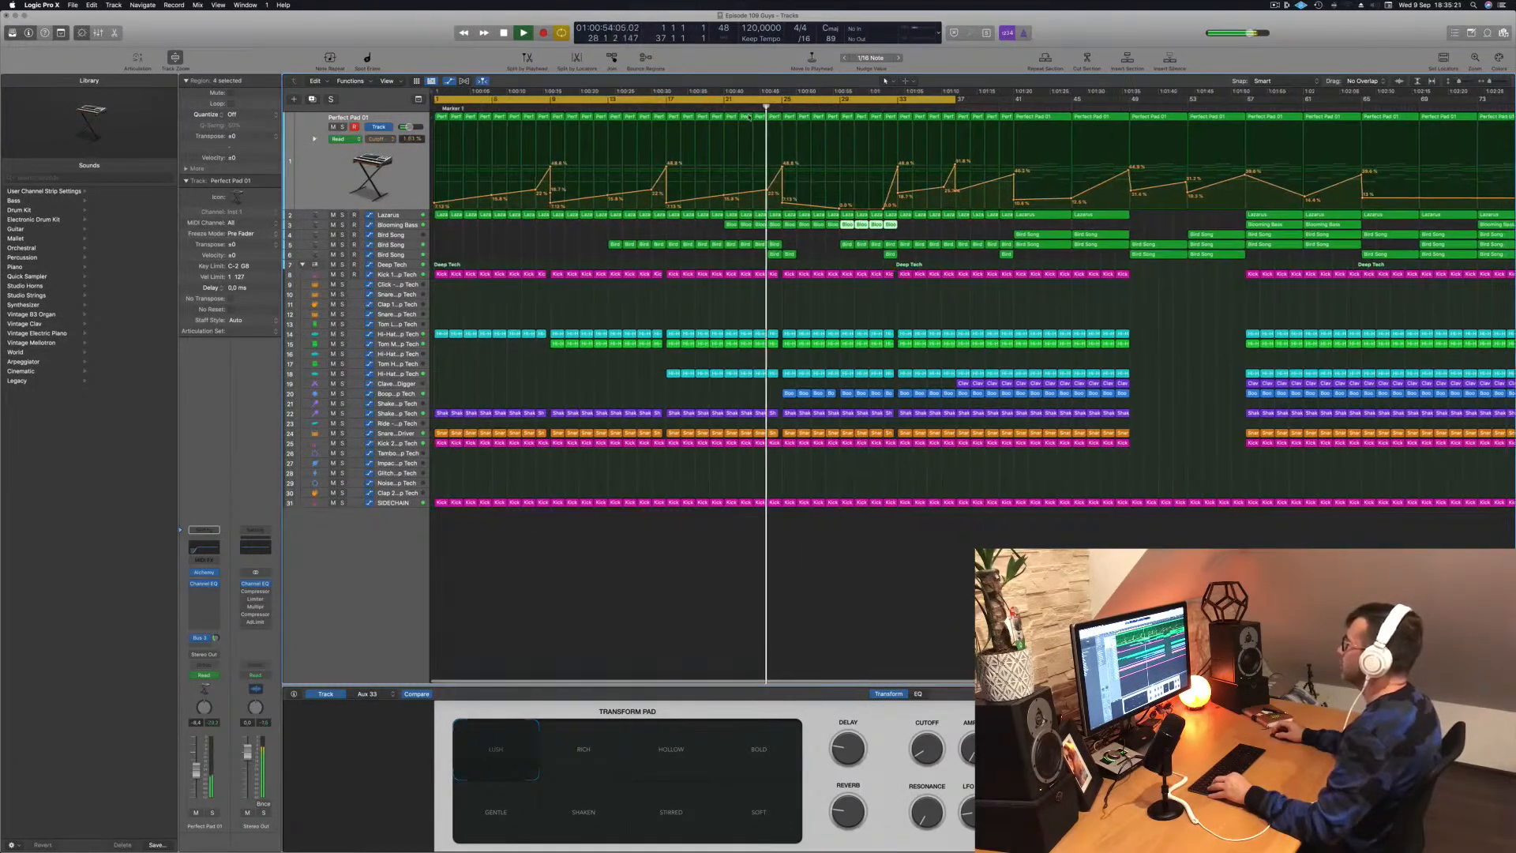
Step: Delete the Bird Song region at bar 32 on track 6 and replay from about bar 30
scroll(784, 224, left, 3)
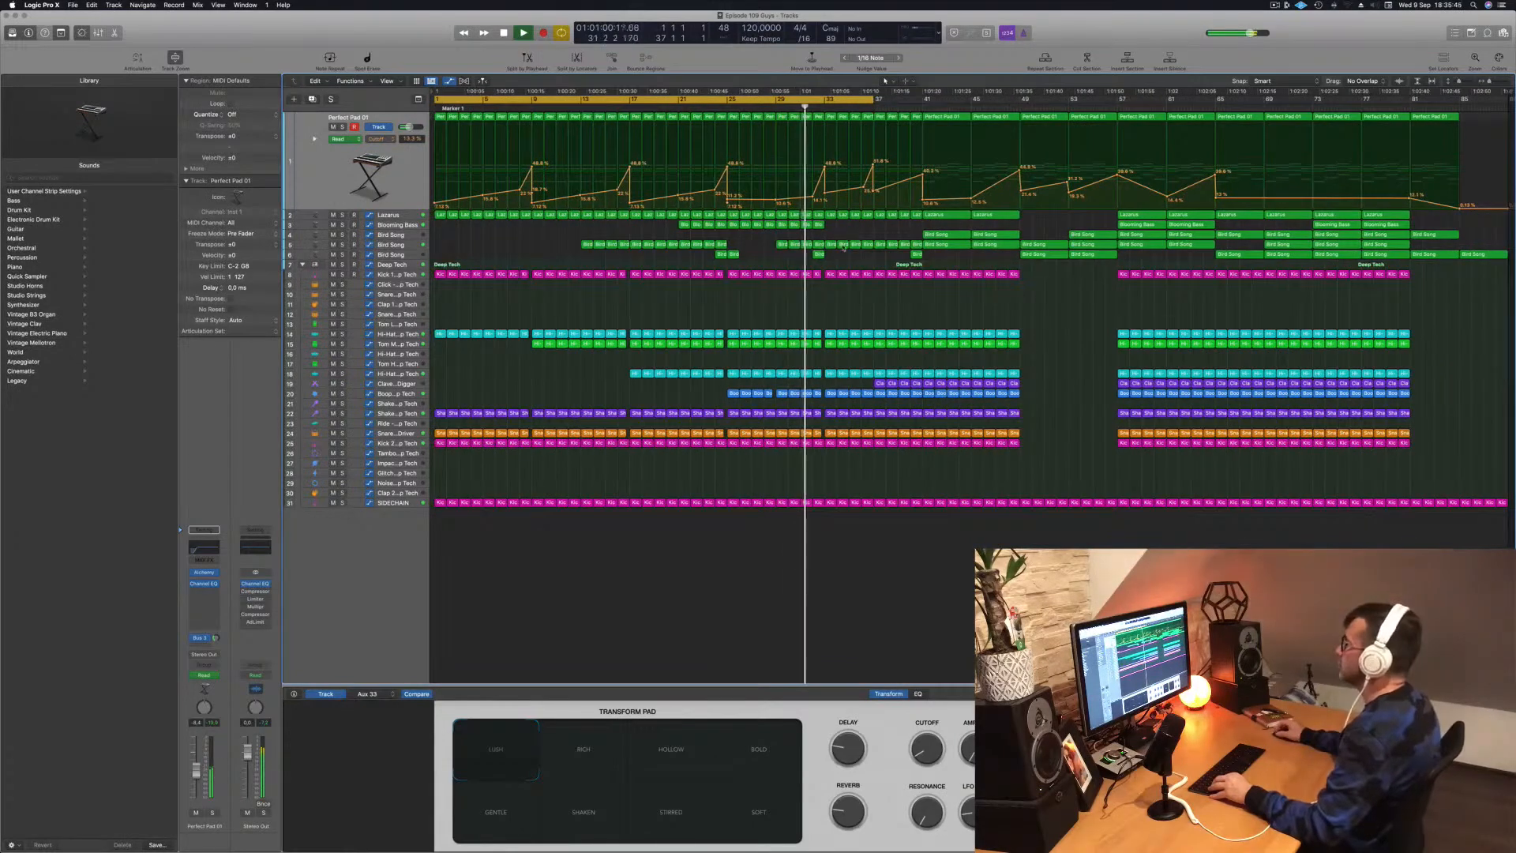
key(Delete)
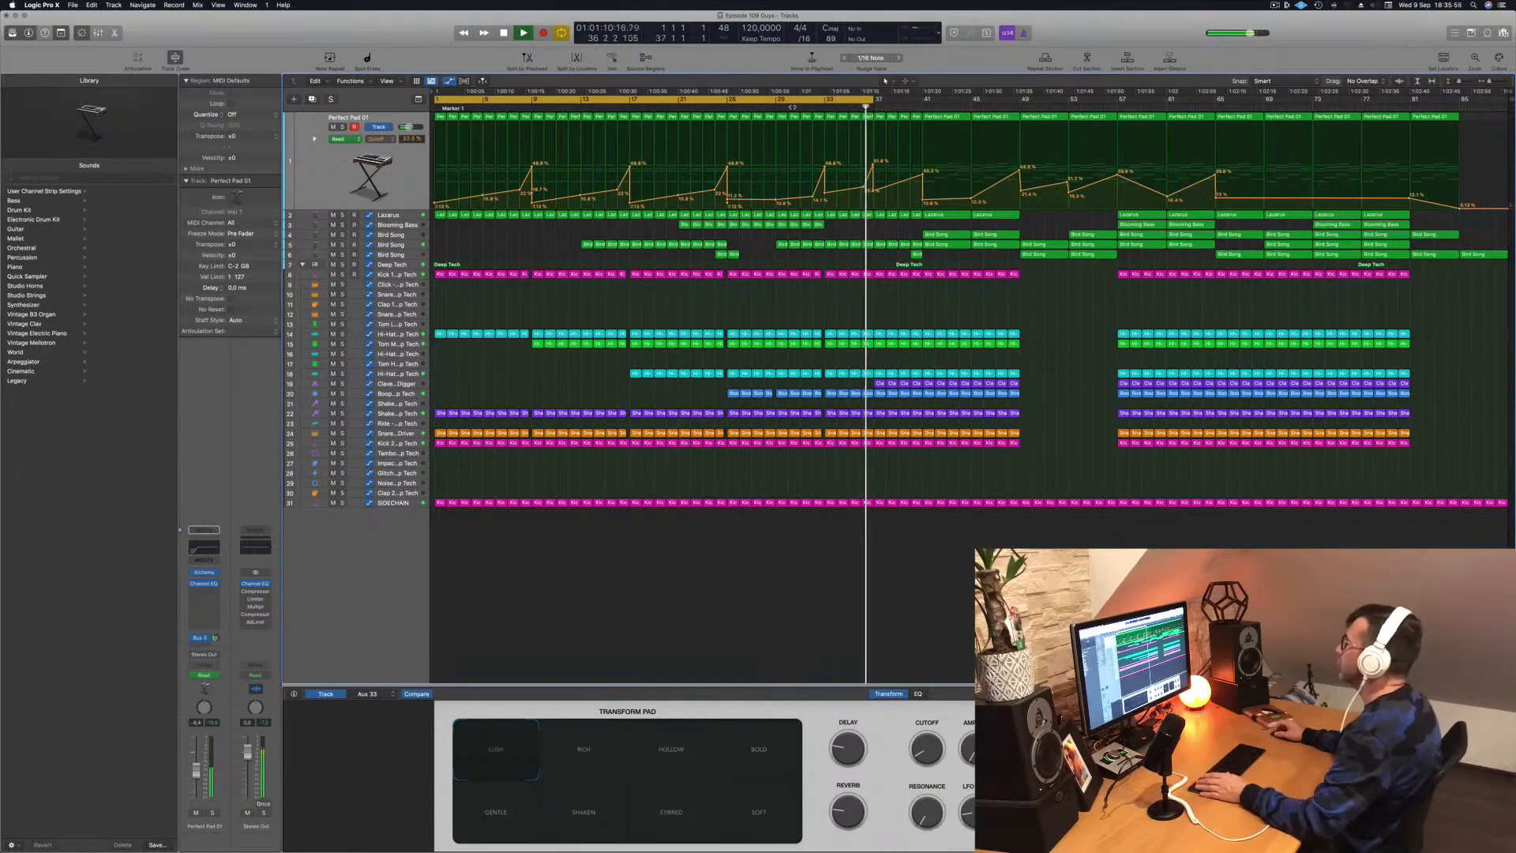
click(789, 109)
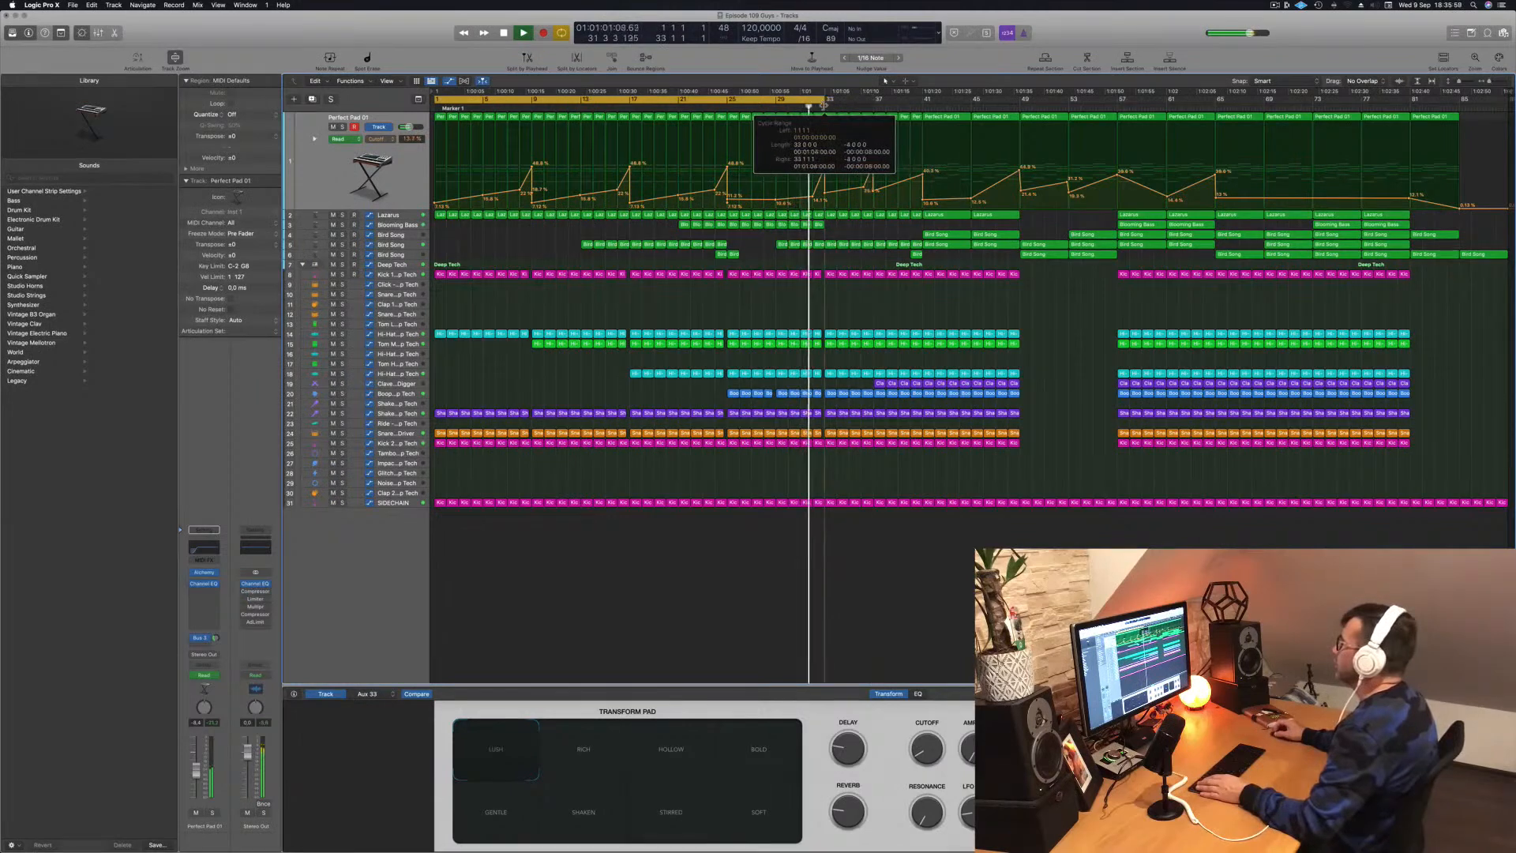
Step: Play the arrangement from the project start and replay the passage from about bar 24
key(space)
key(Return)
key(space)
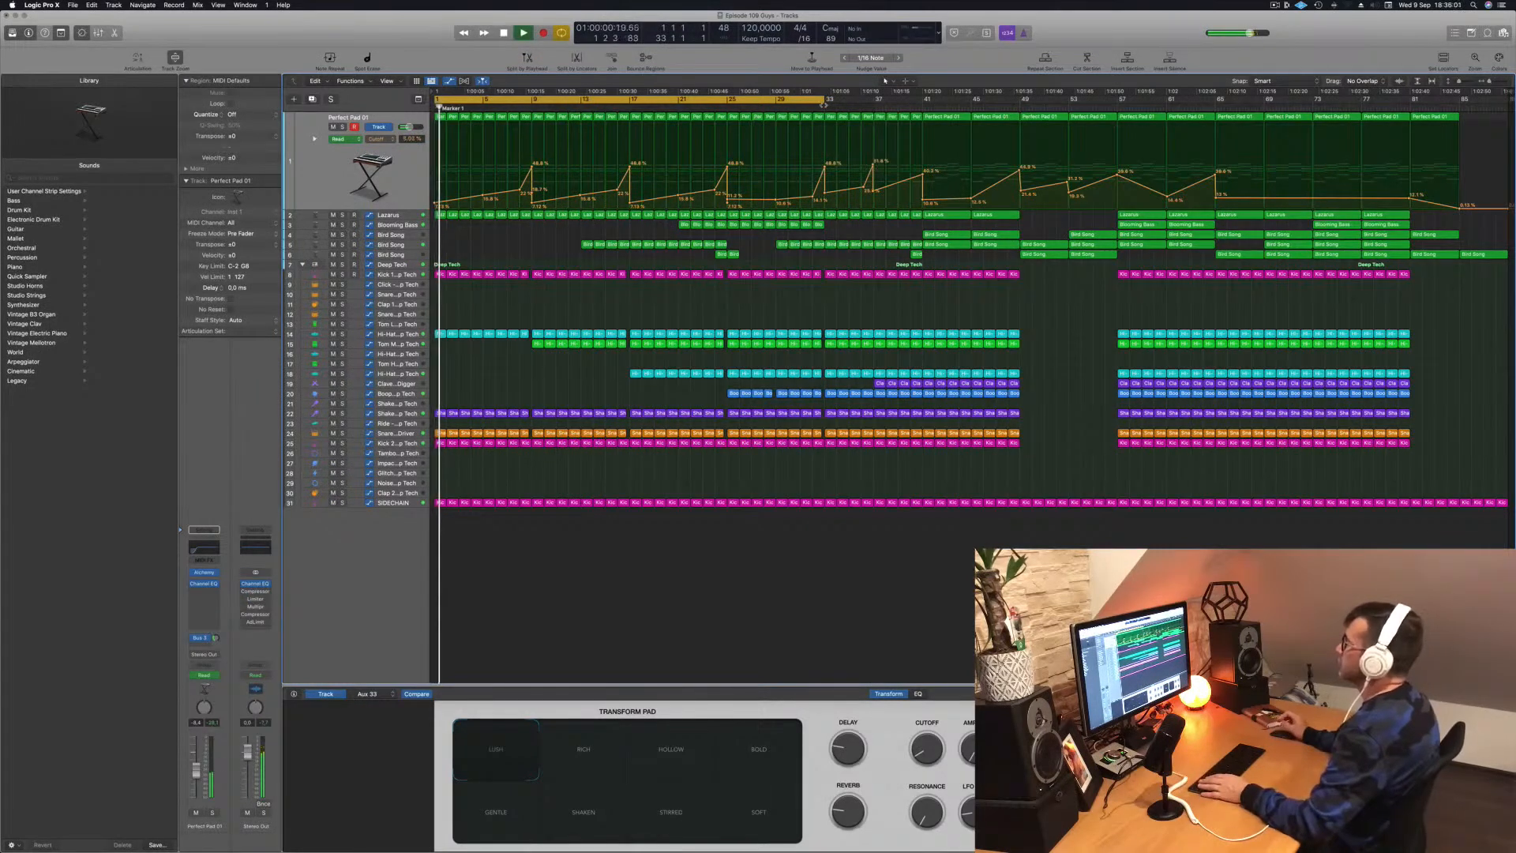
click(823, 106)
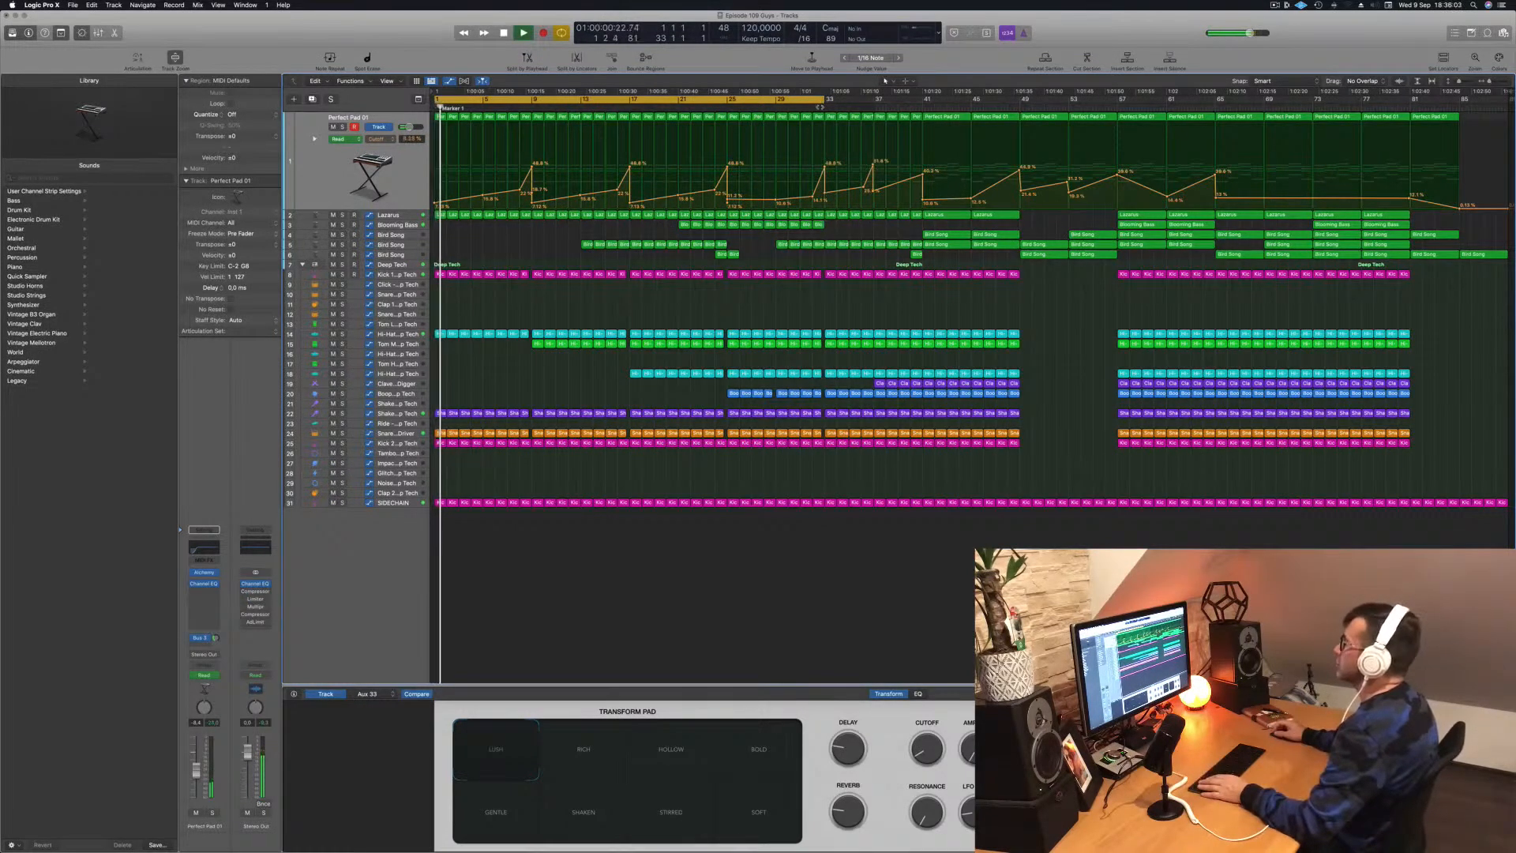
click(813, 107)
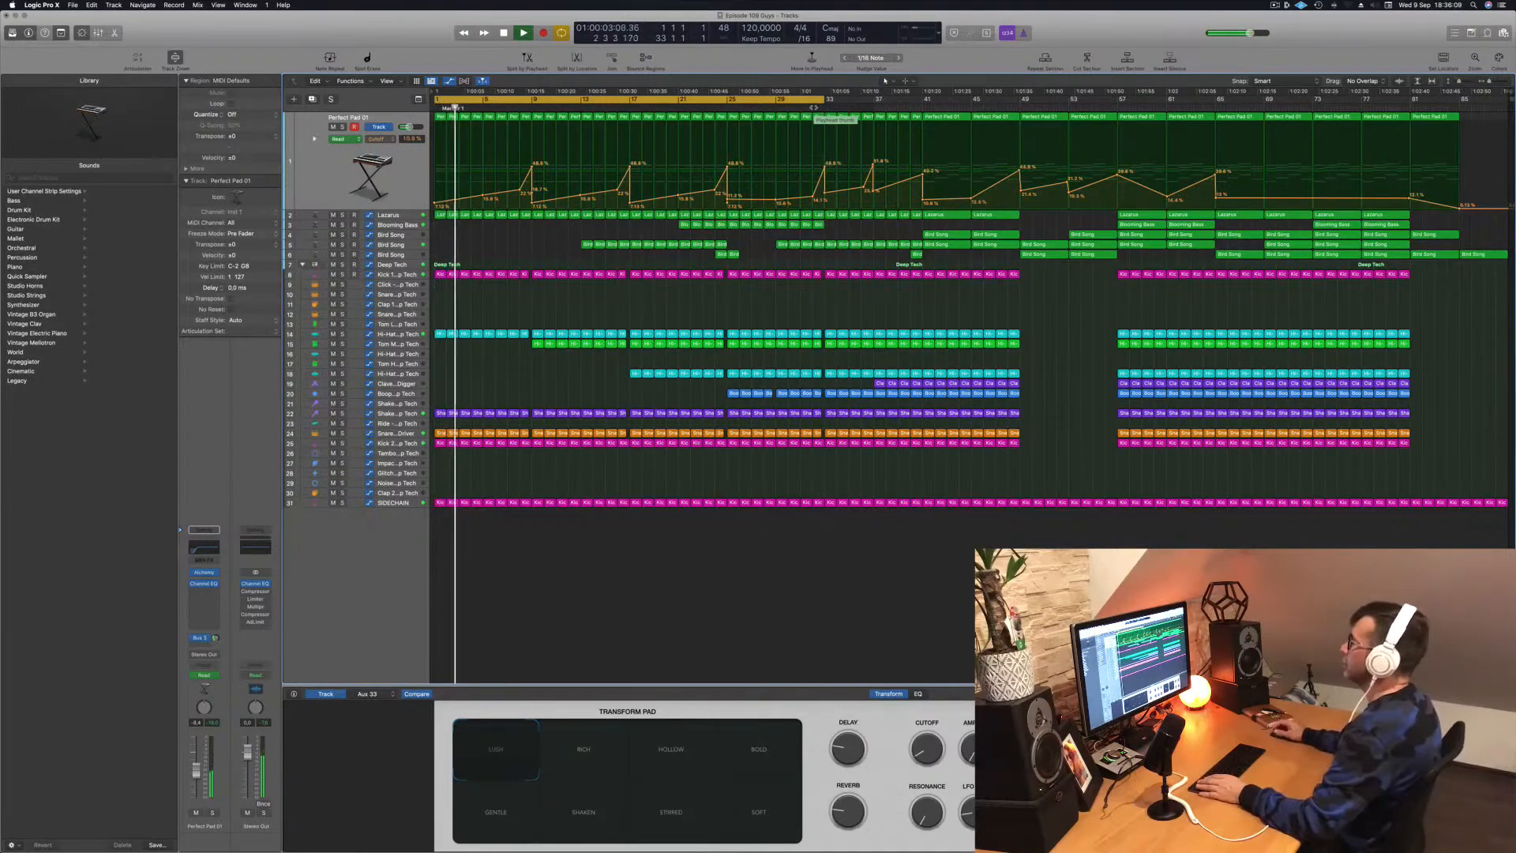
click(726, 109)
click(727, 109)
click(718, 104)
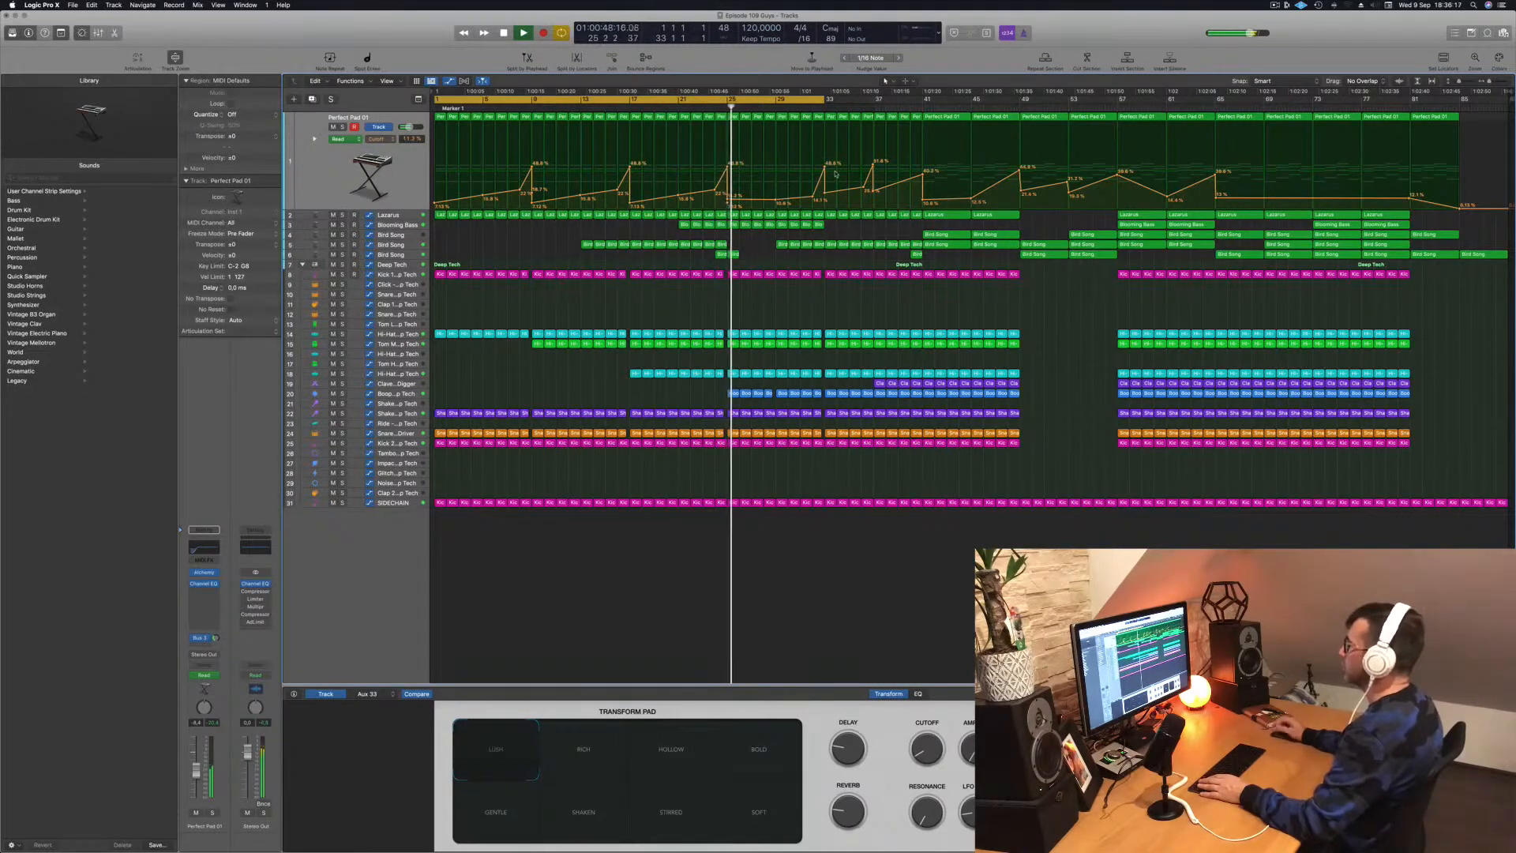
Step: Steepen the Perfect Pad Cutoff automation's rise just before bar 33 and extend the cycle range to about bar 35
click(800, 107)
key(super+Right)
key(super+Right)
click(1048, 197)
key(Return)
click(1050, 107)
drag(1066, 100, 1113, 101)
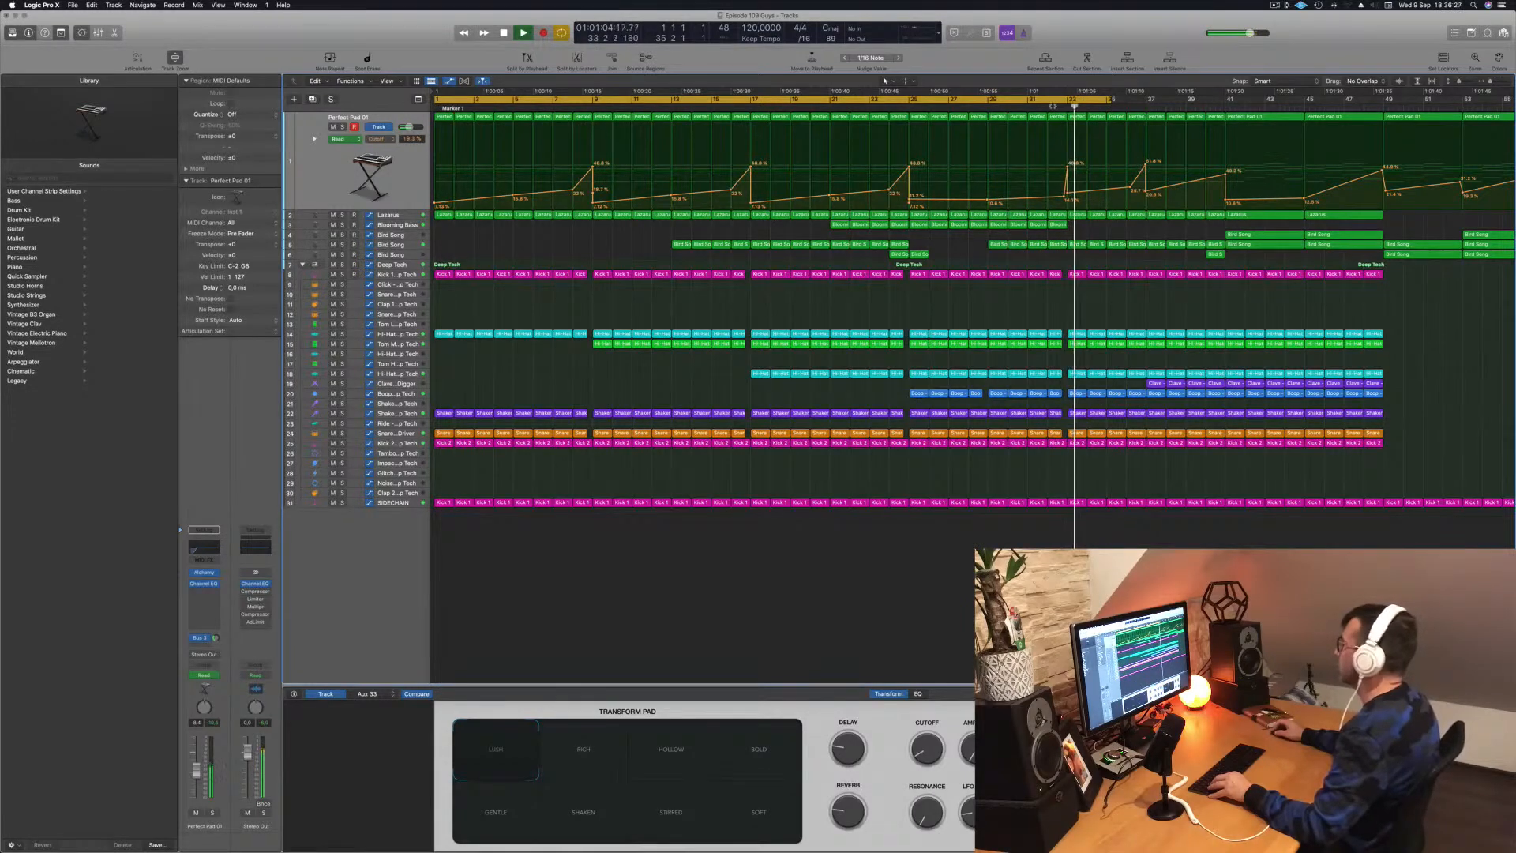
Step: Refine the Perfect Pad Cutoff automation into a near-vertical spike and drop at bar 33, and replay from about bar 30
click(1067, 200)
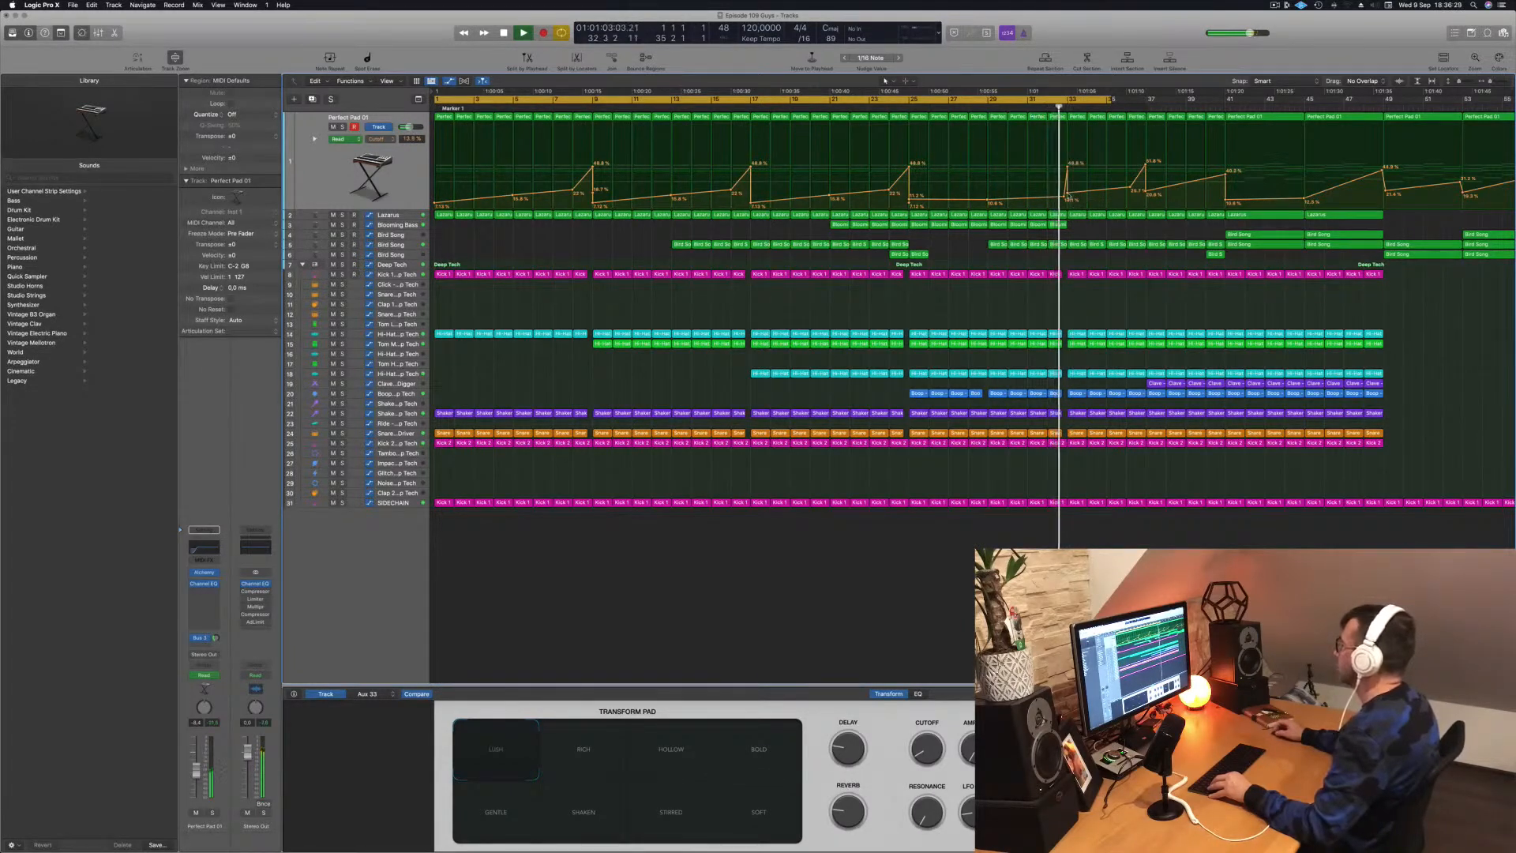
key(super+Right)
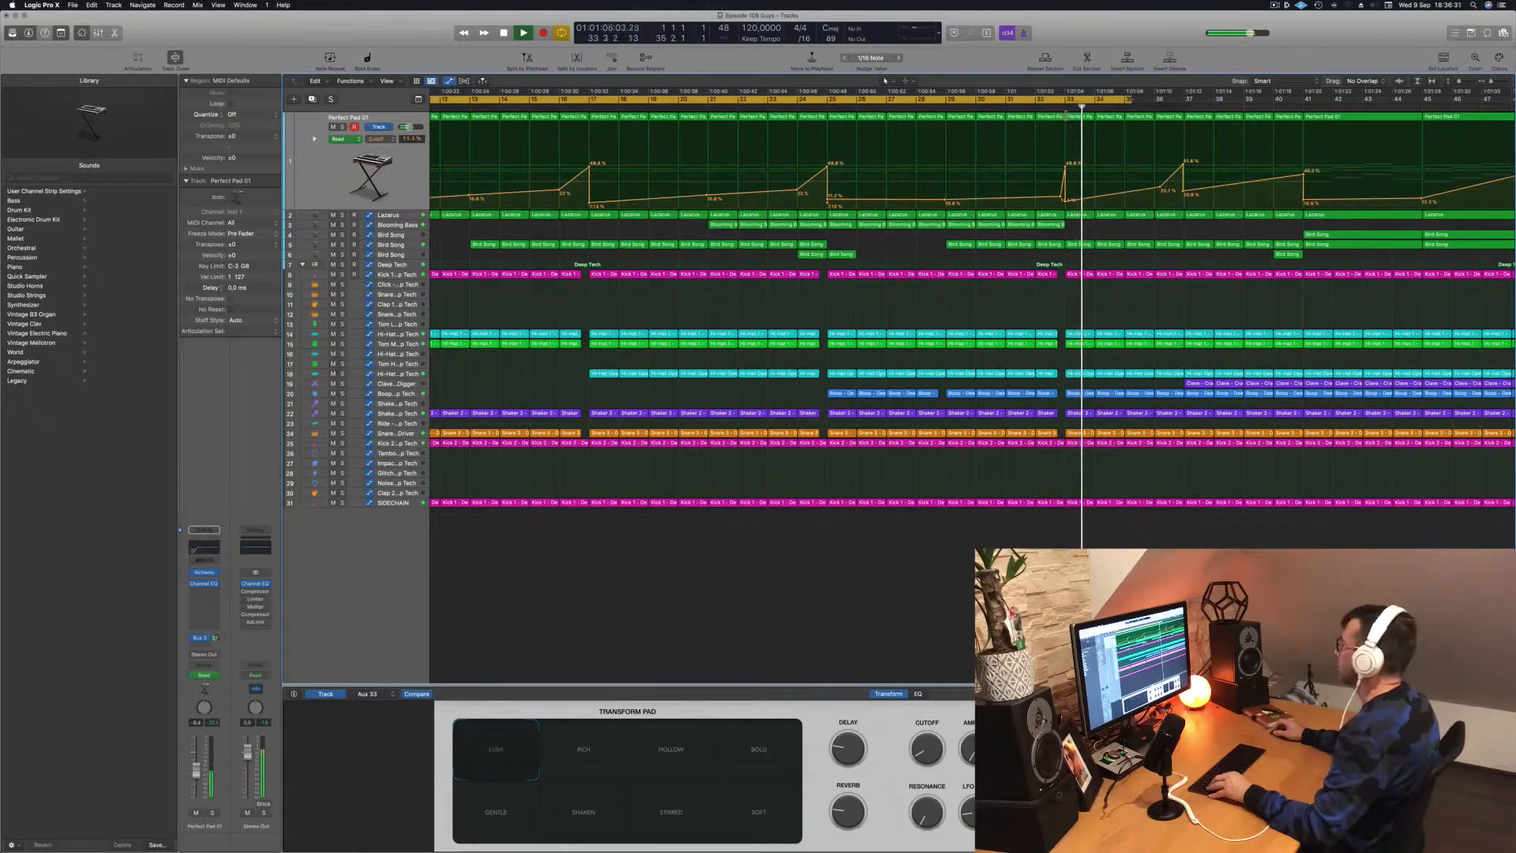
key(super+Left)
key(super+Left)
key(super+Left)
key(super+Left)
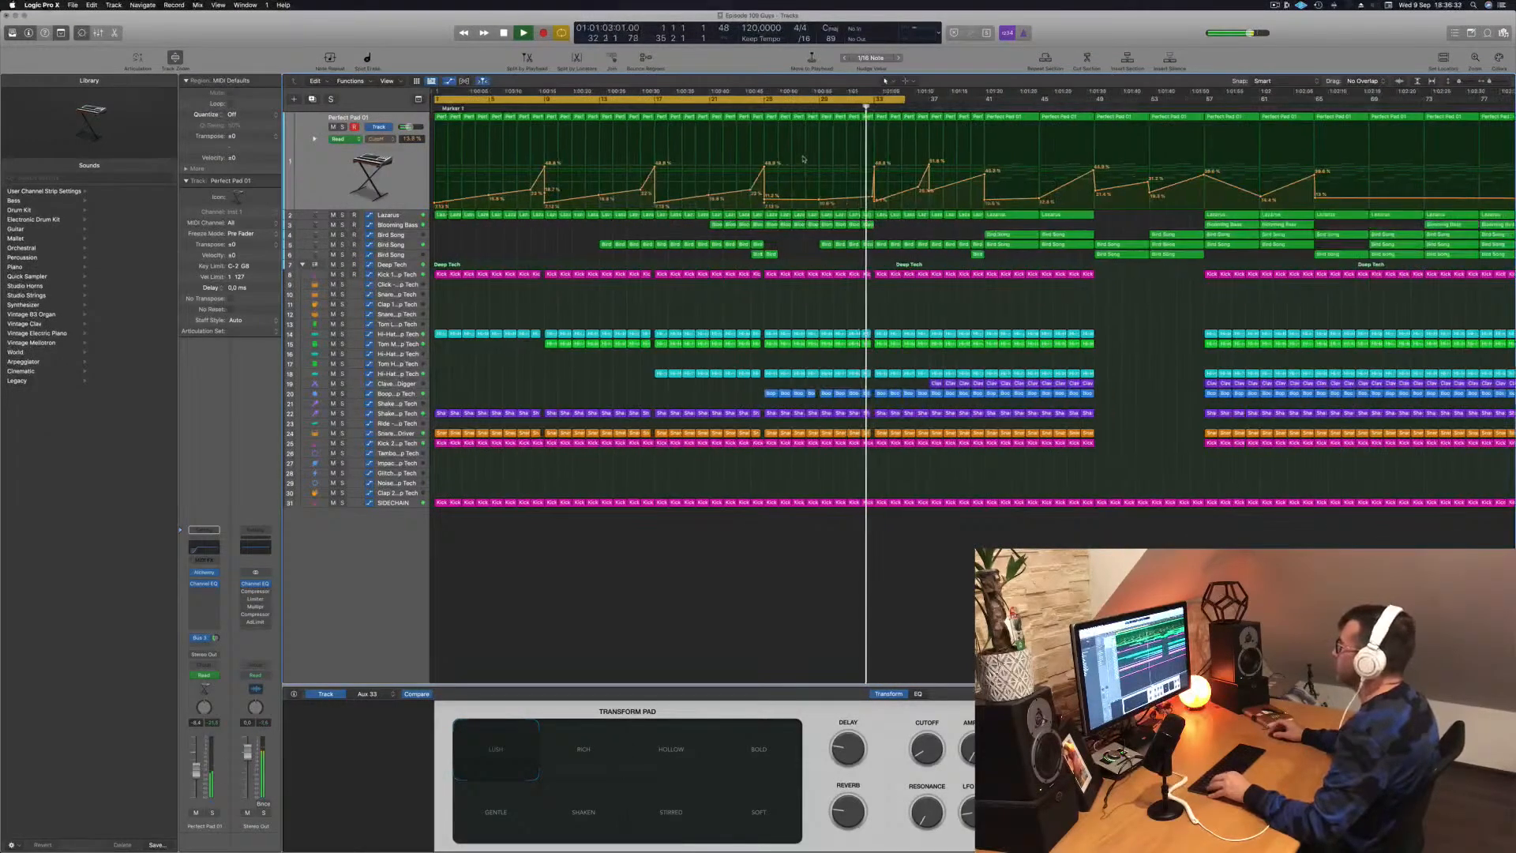
click(795, 108)
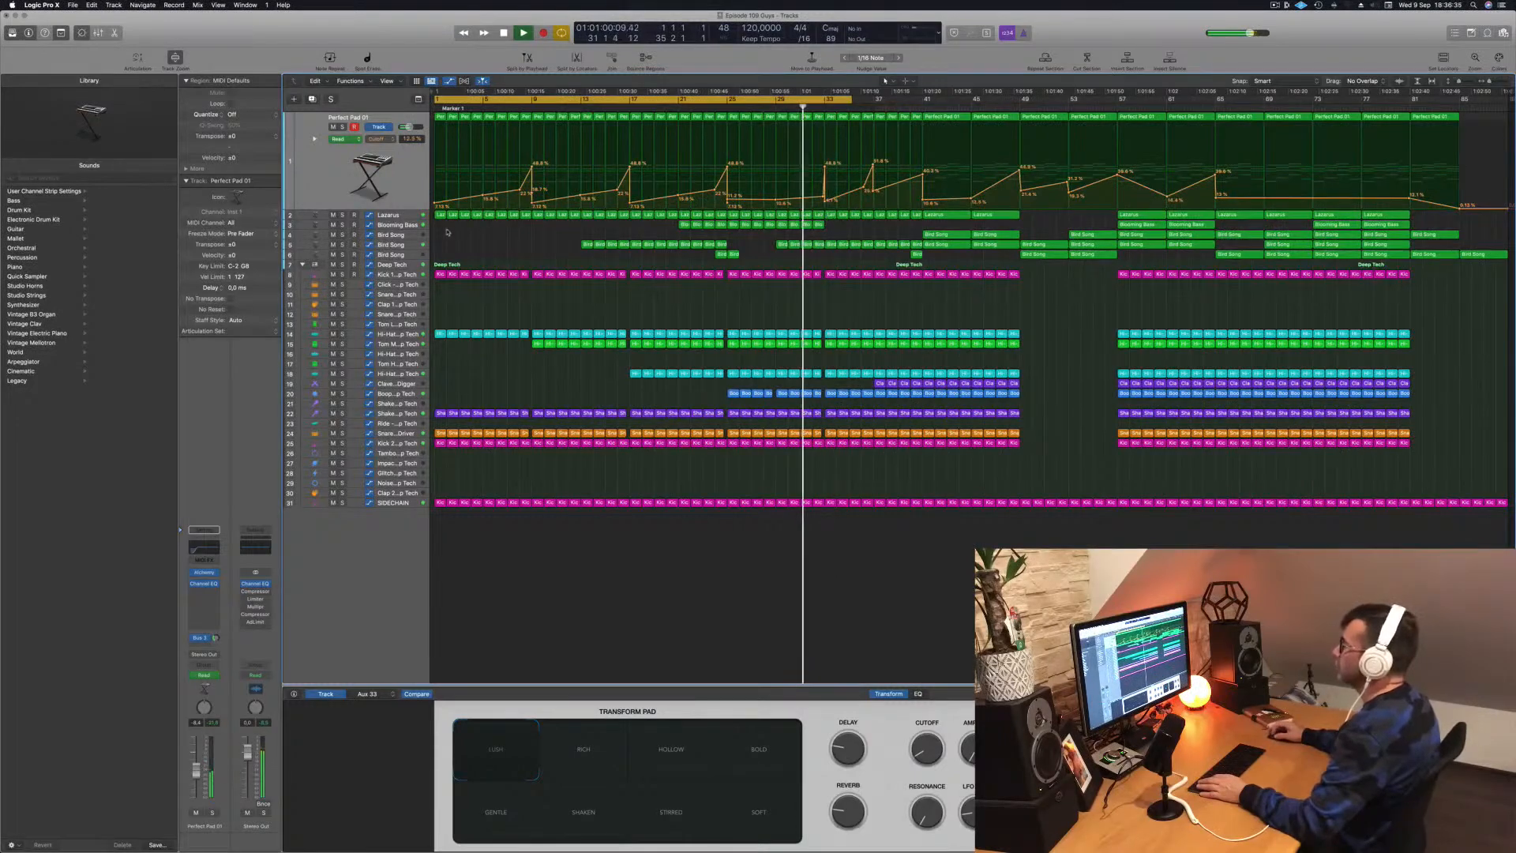
Step: Shape the Lazarus Cutoff automation into a sharp spike at bar 33 that drops to about 8%, and replay from about bar 31
click(410, 219)
key(super+Right)
click(981, 210)
drag(981, 210, 982, 169)
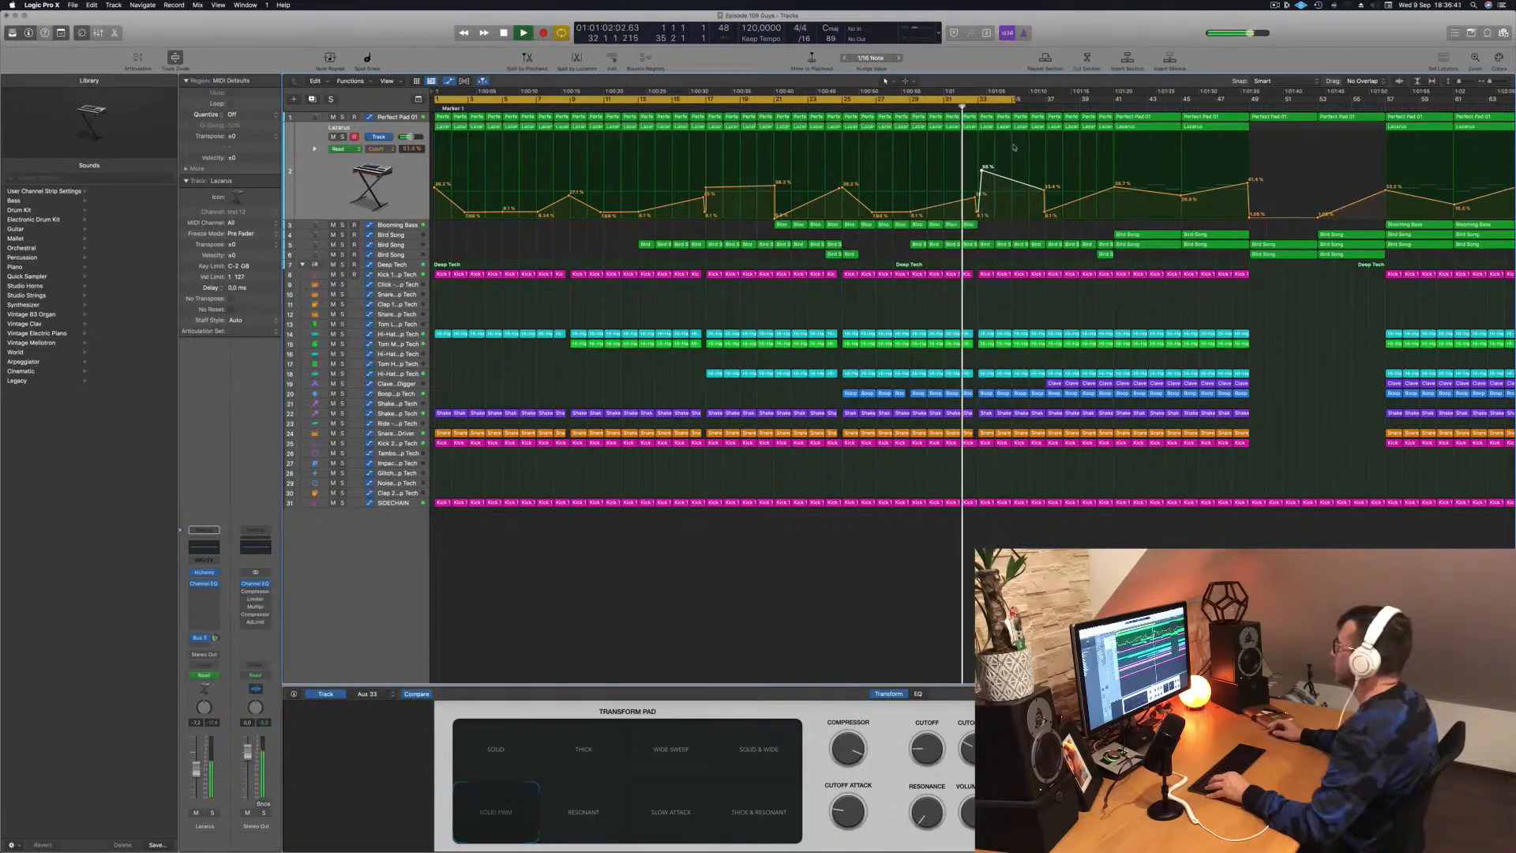
drag(990, 174, 991, 211)
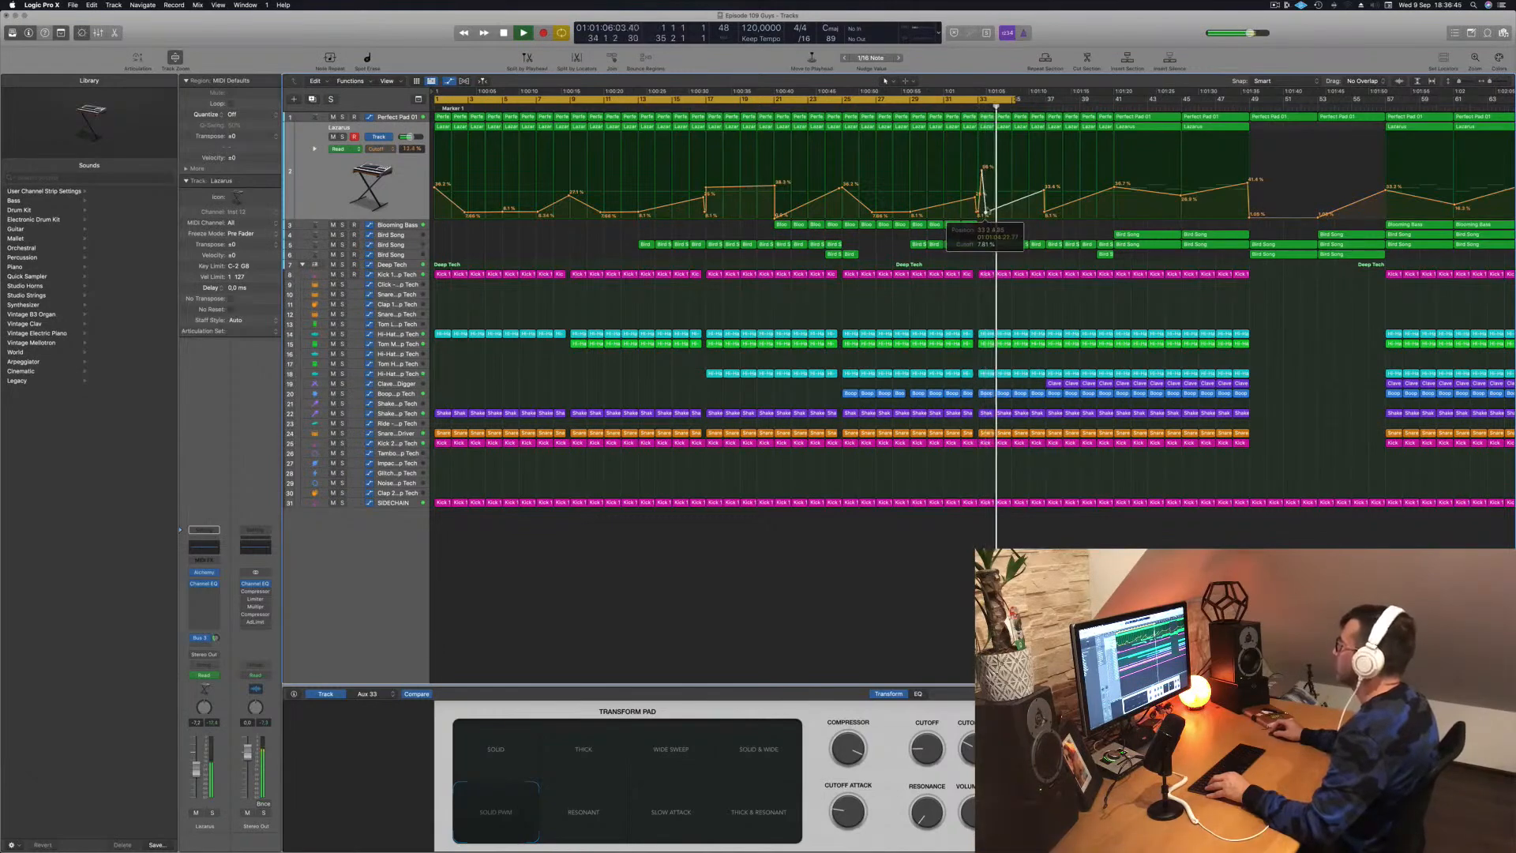
click(970, 108)
key(super+Left)
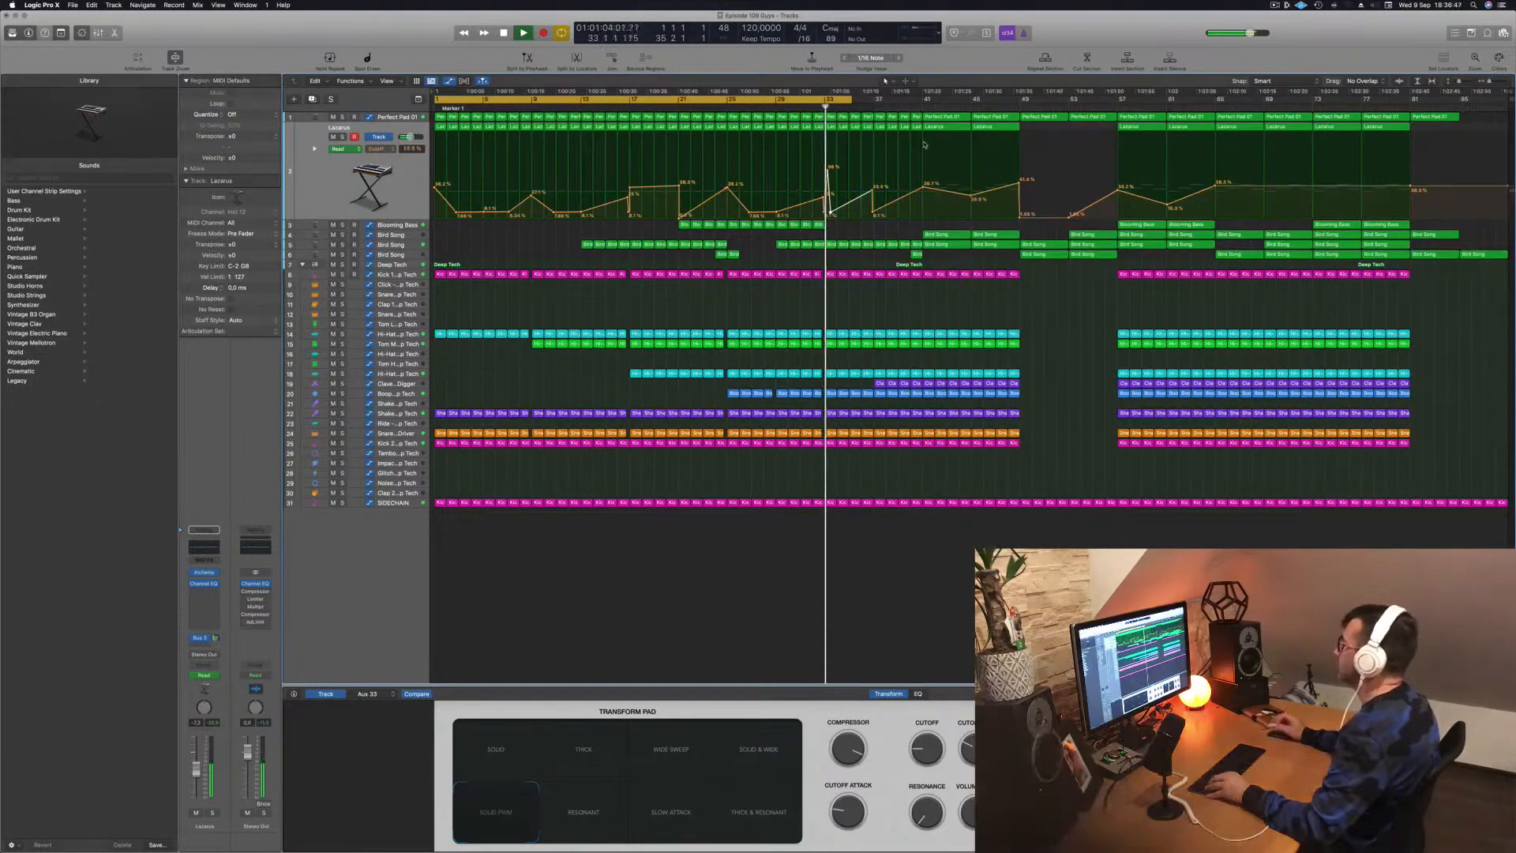
click(806, 111)
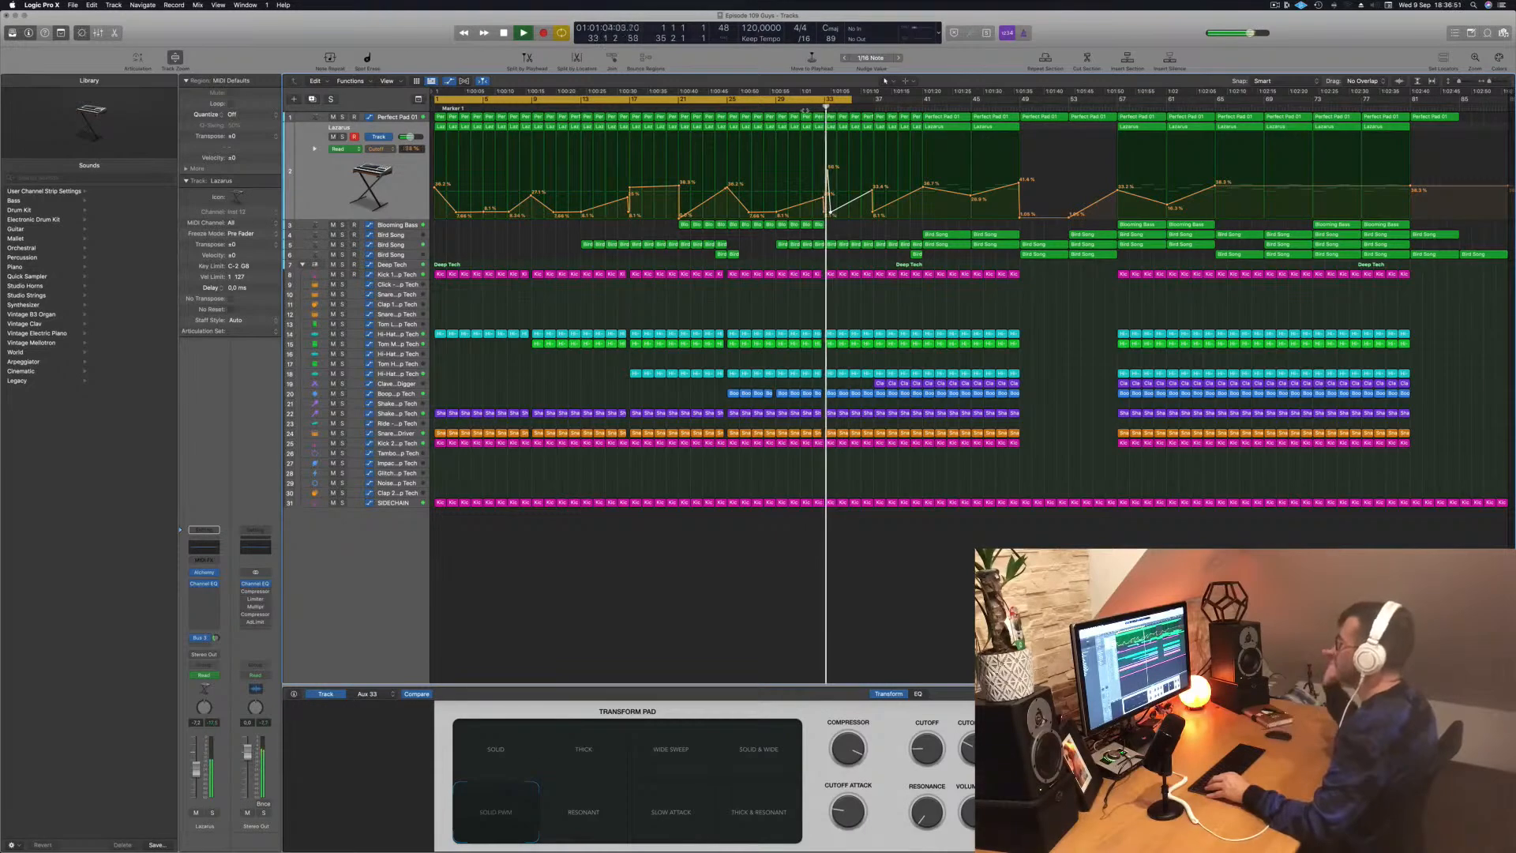
Step: Set the cycle range to about bars 31 to 35 and loop that passage
key(super+Right)
key(super+Right)
key(super+Right)
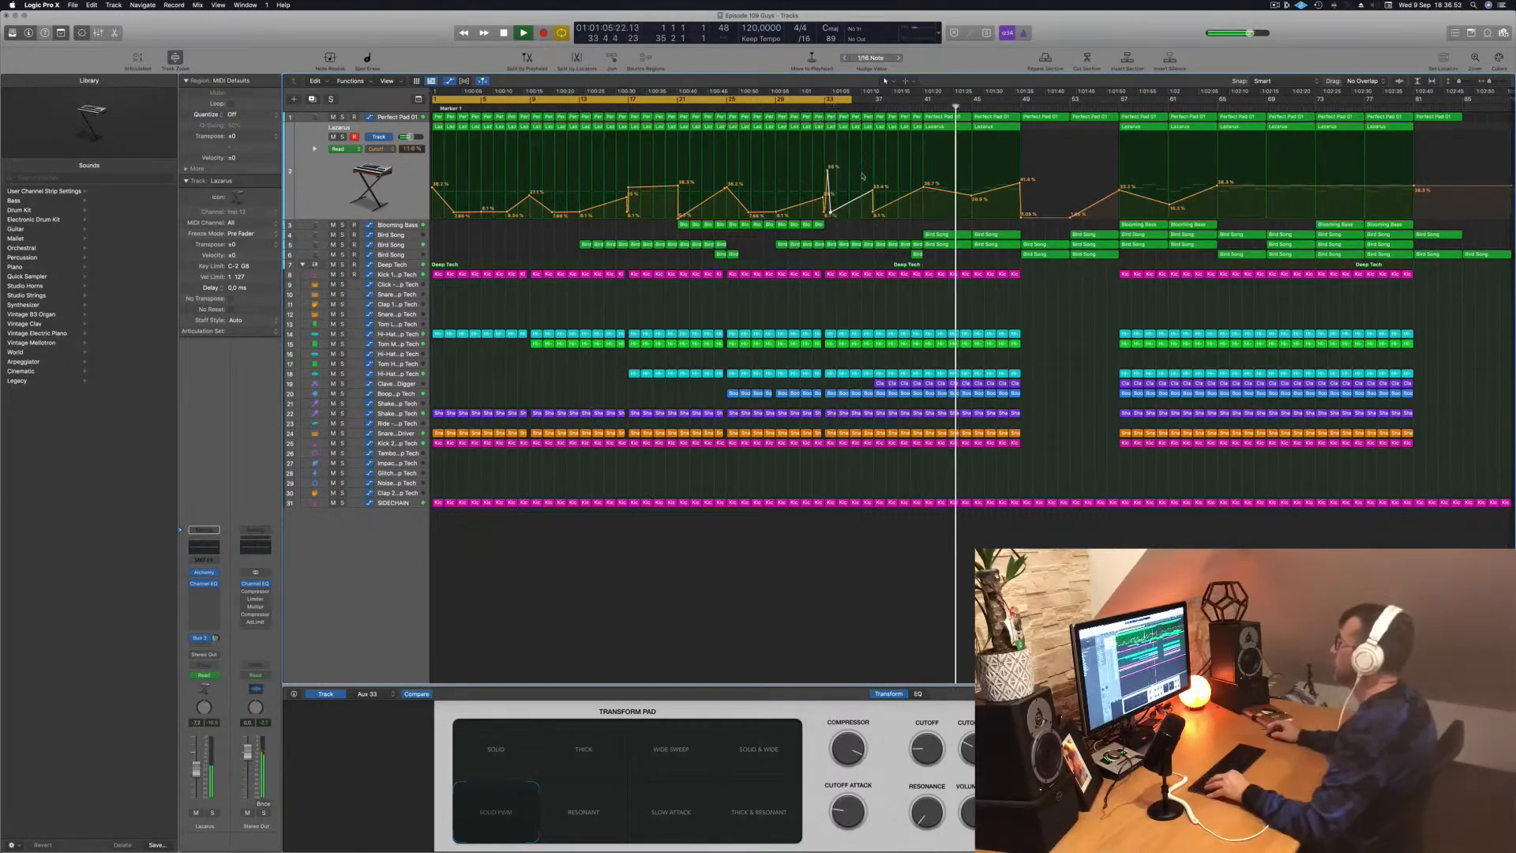
key(Return)
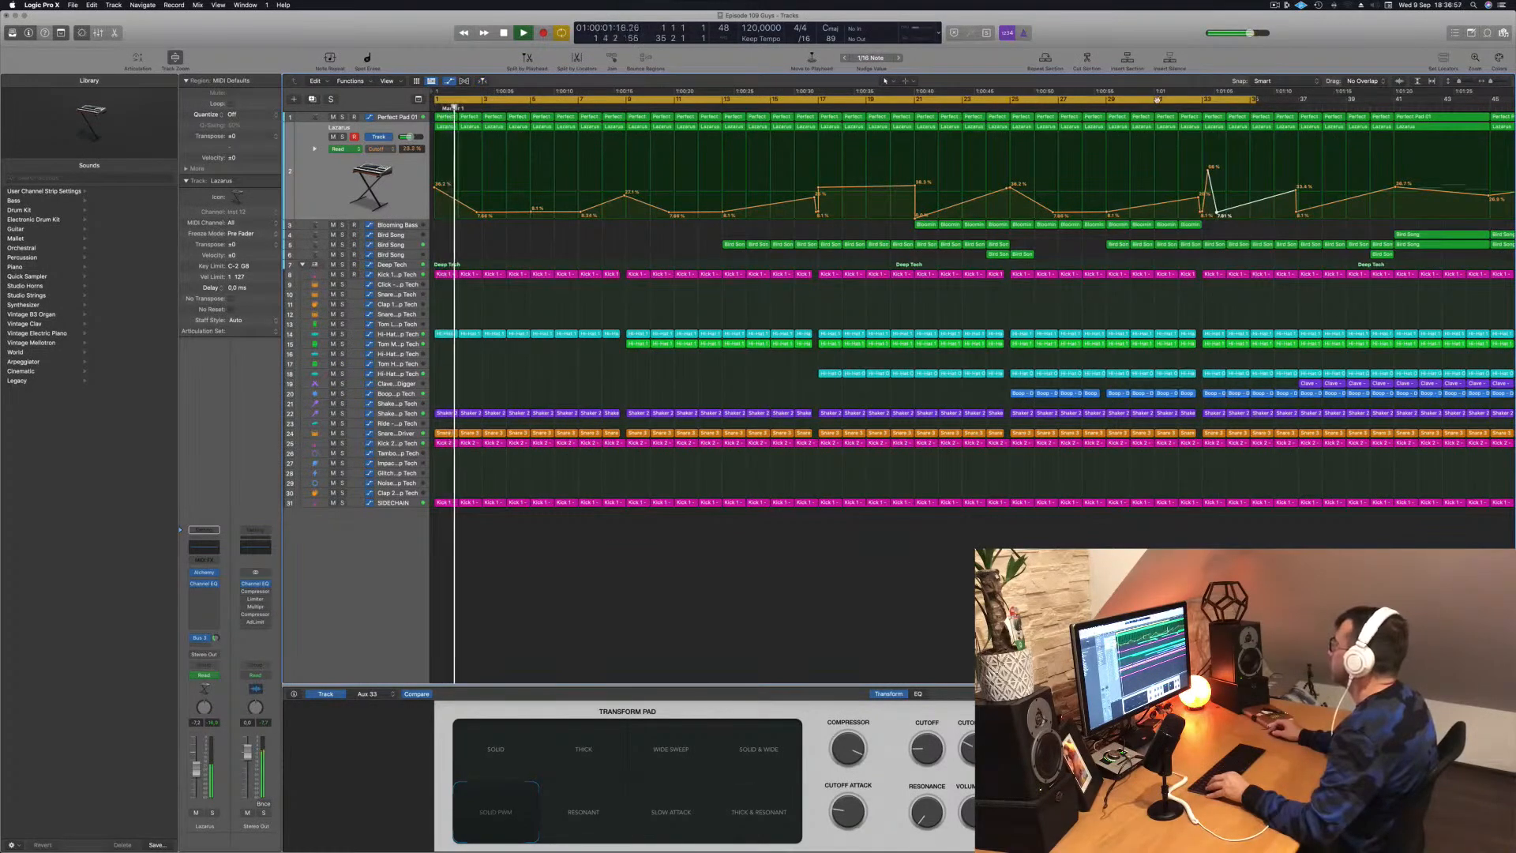
drag(1158, 103, 1249, 103)
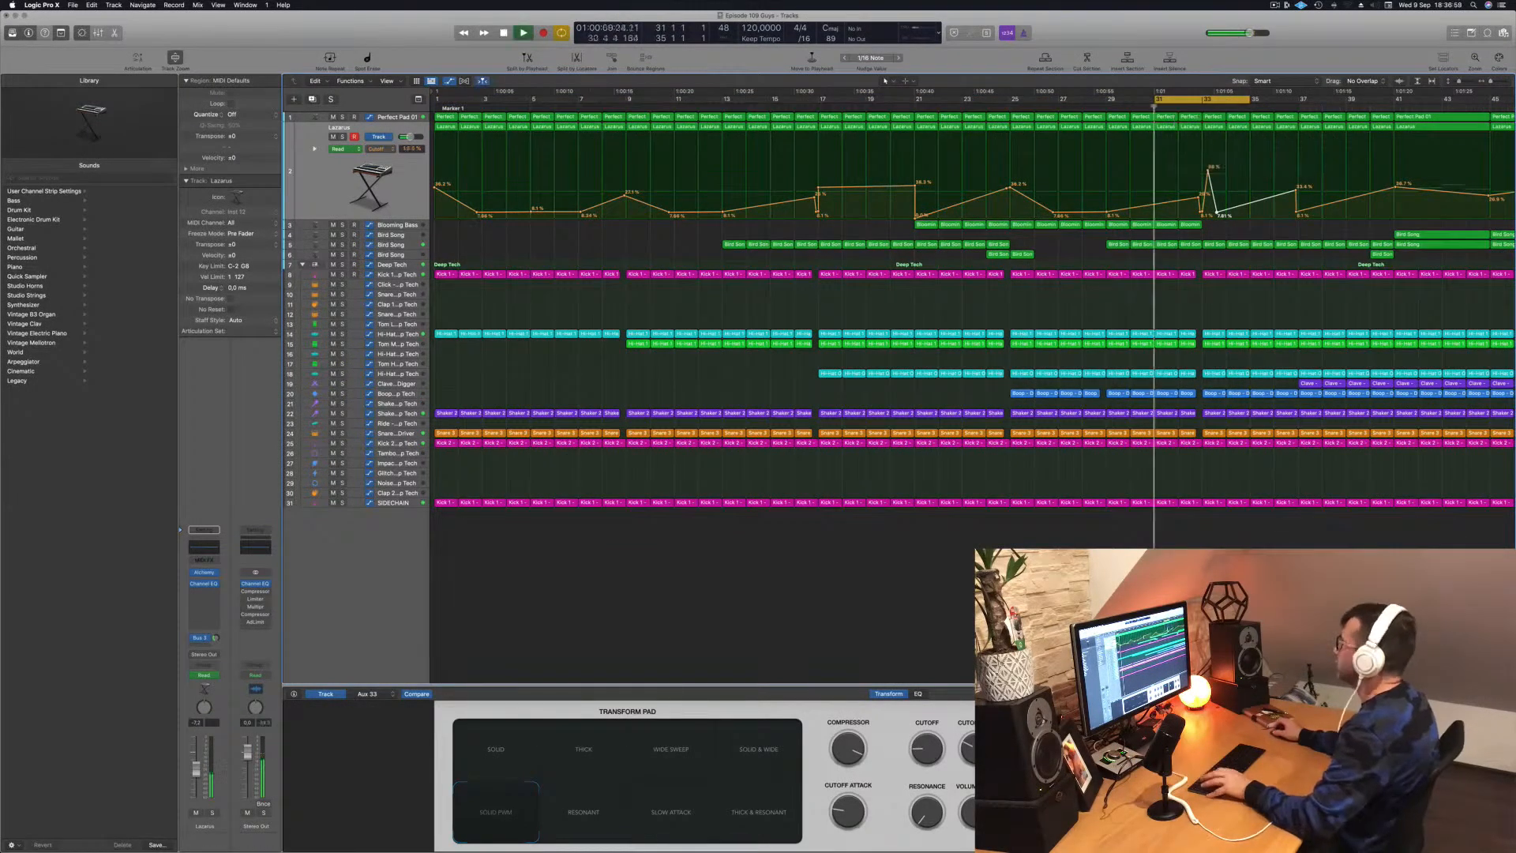
scroll(1281, 222, up, 5)
scroll(1274, 237, down, 3)
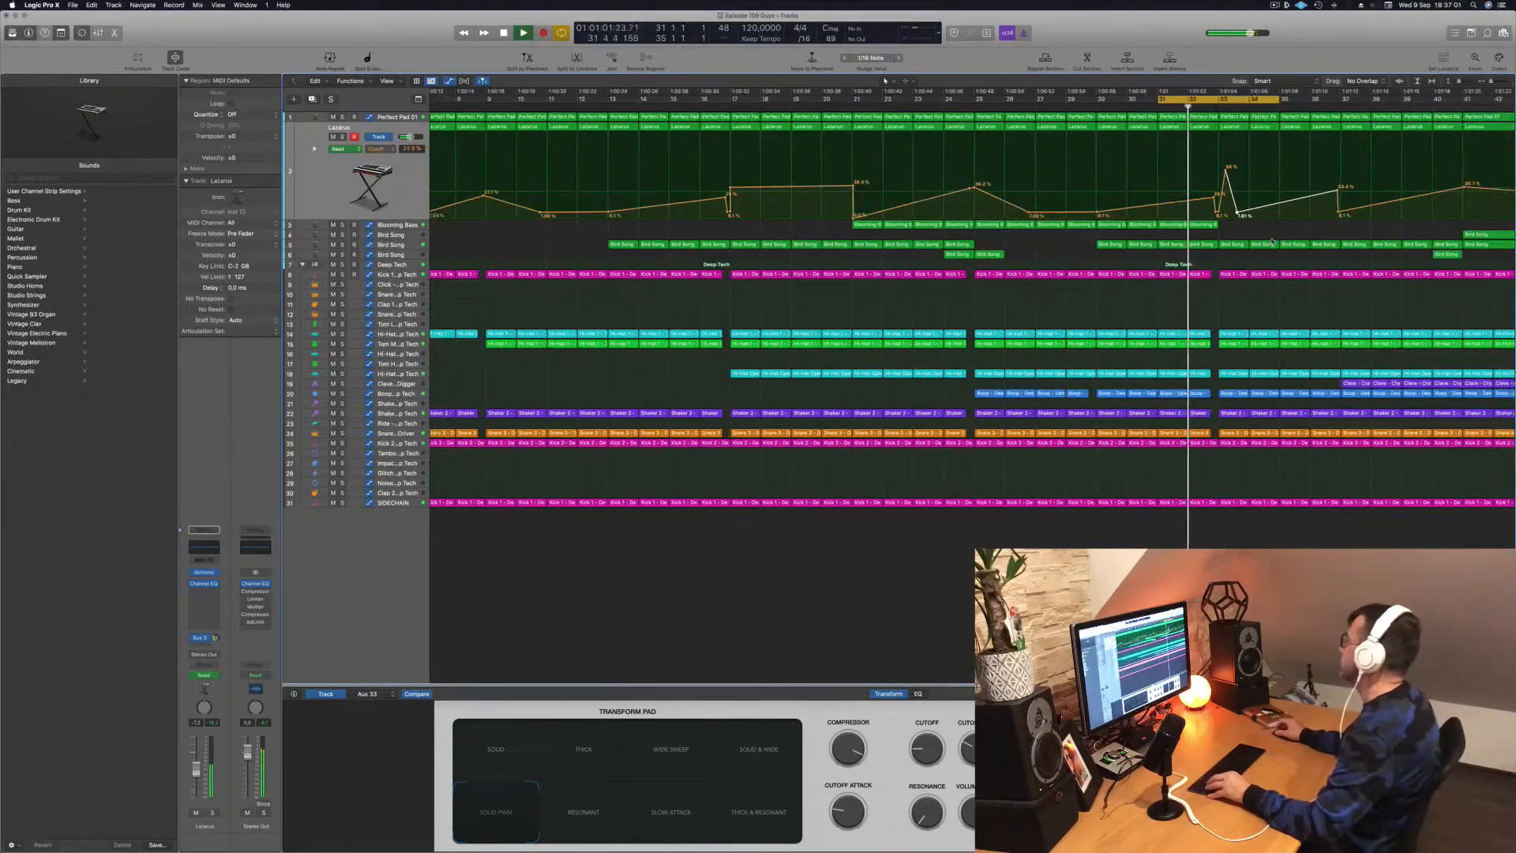
scroll(1275, 239, up, 1)
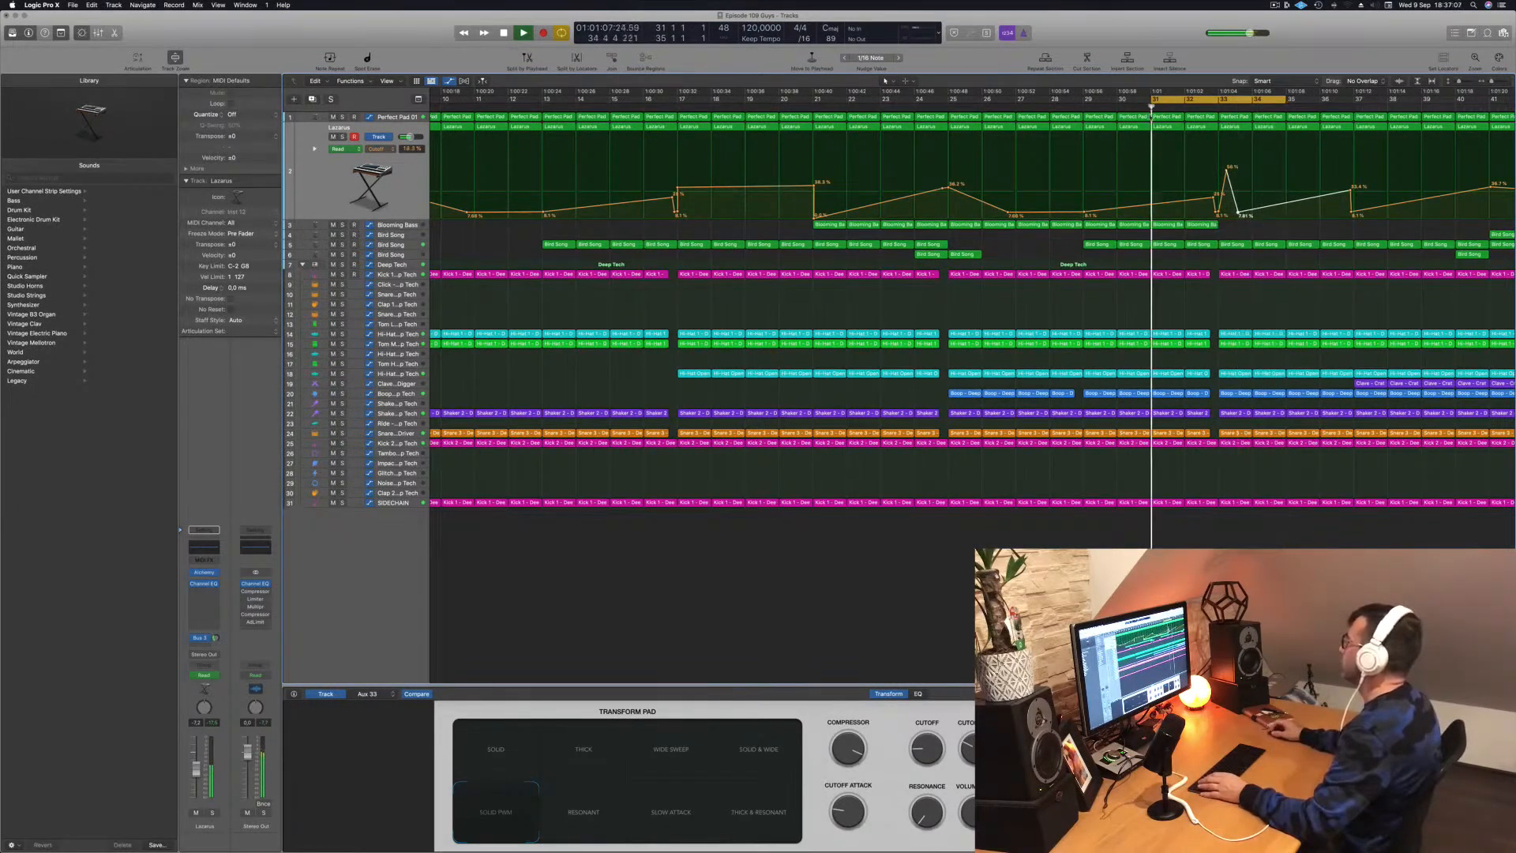
Step: Copy the last one-bar Blooming Bass region of the build-up to bars 33 and 34
scroll(1224, 207, down, 8)
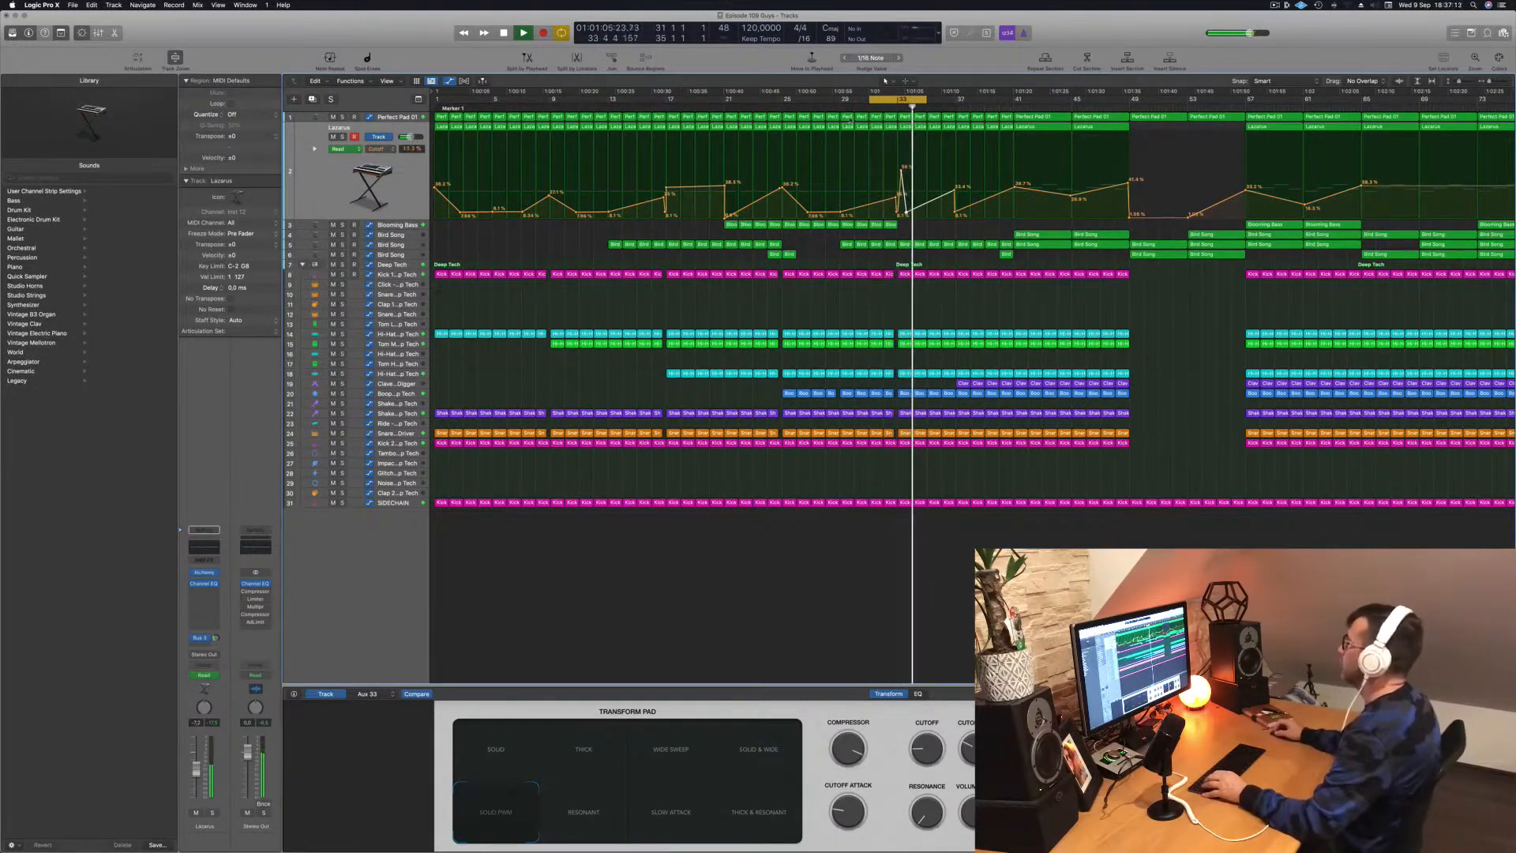
scroll(1071, 235, down, 2)
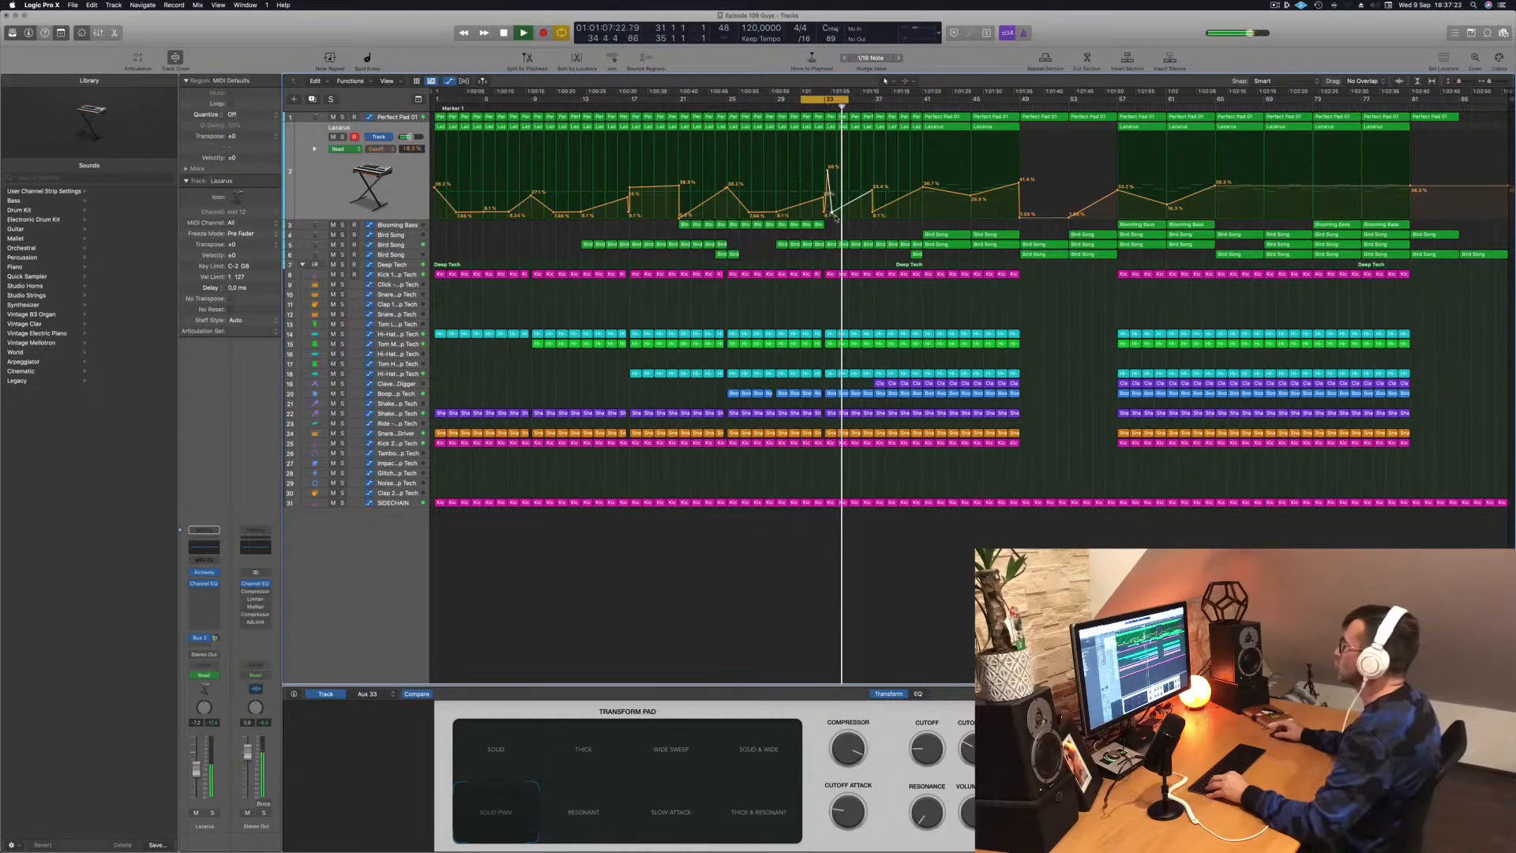
scroll(834, 221, up, 2)
drag(823, 226, 836, 229)
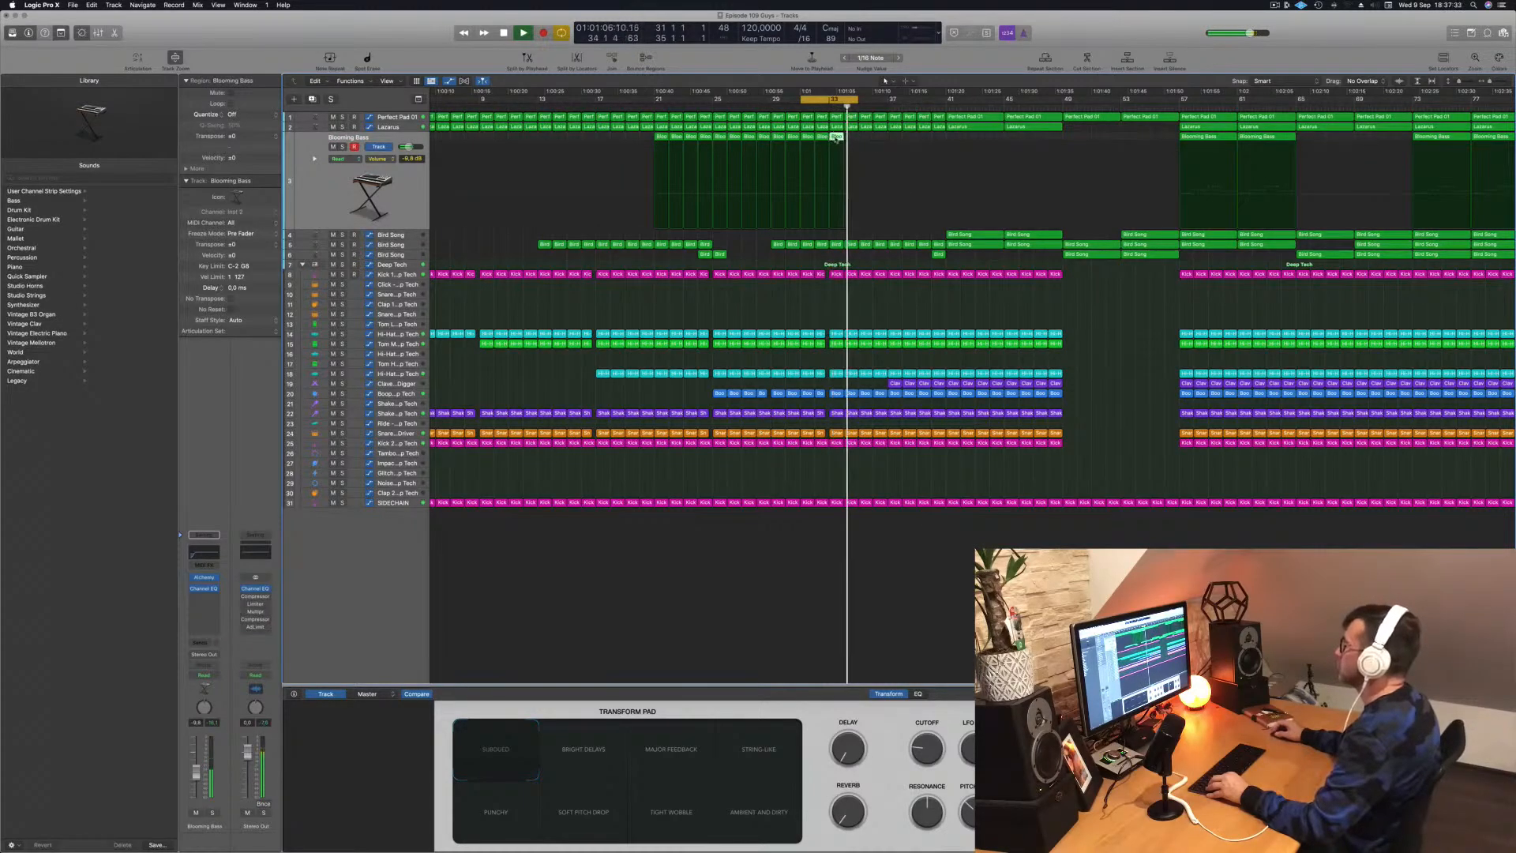
drag(838, 137, 852, 139)
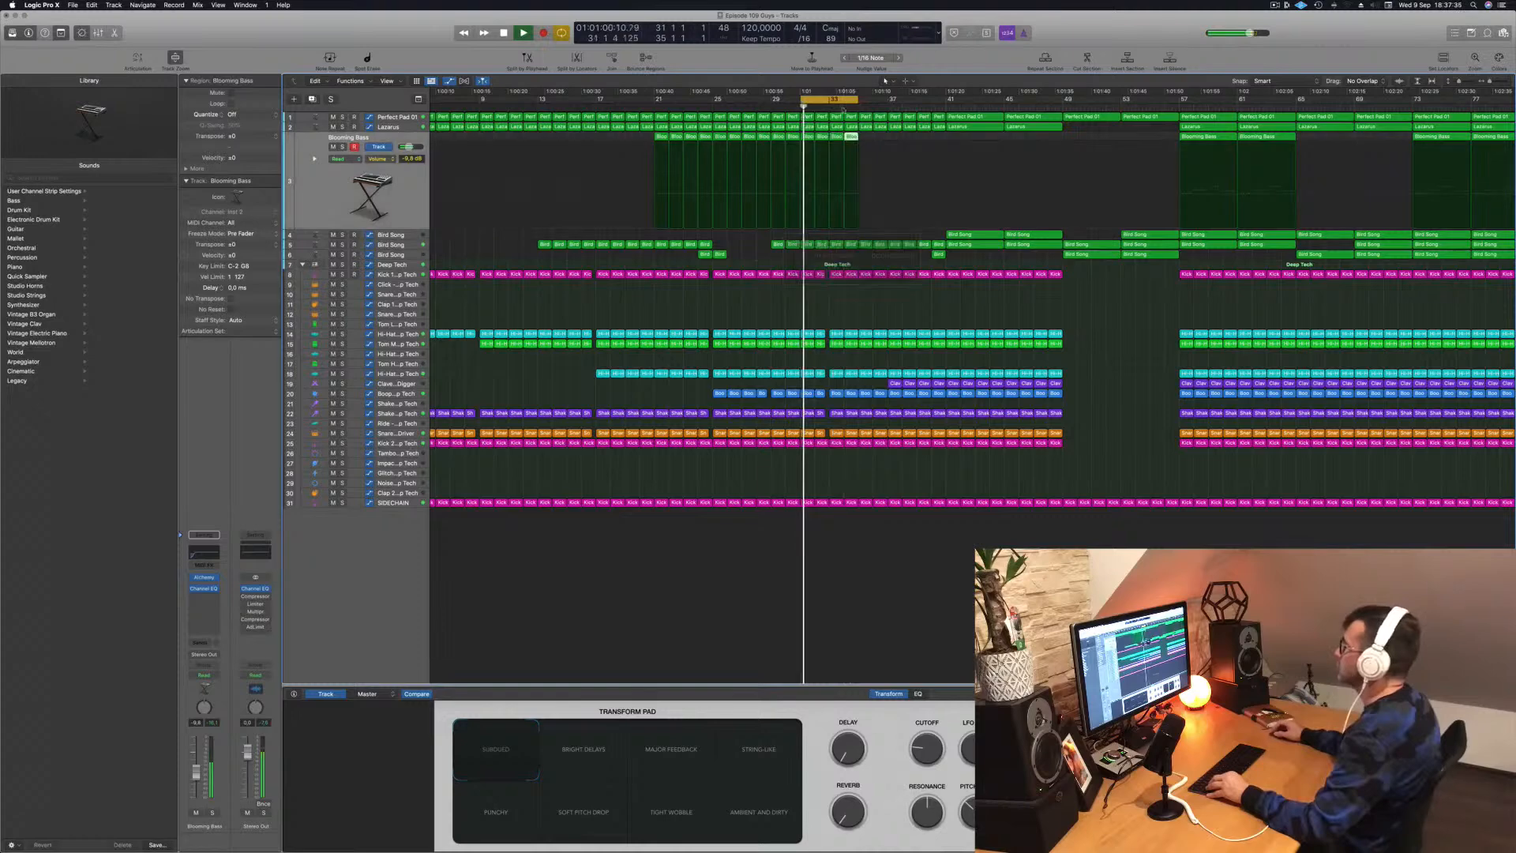
scroll(856, 126, down, 5)
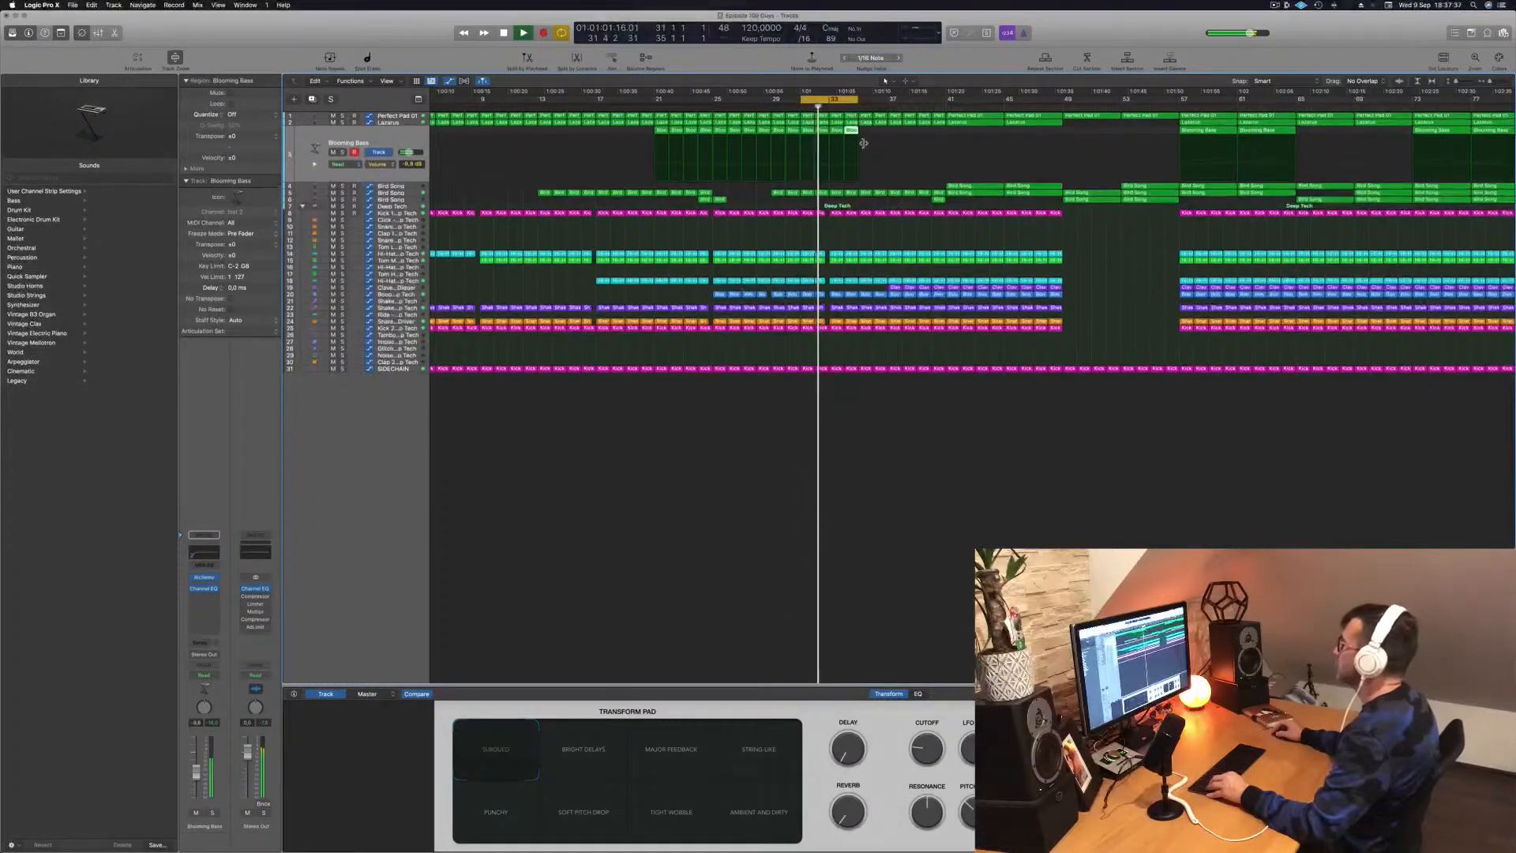
scroll(884, 148, up, 8)
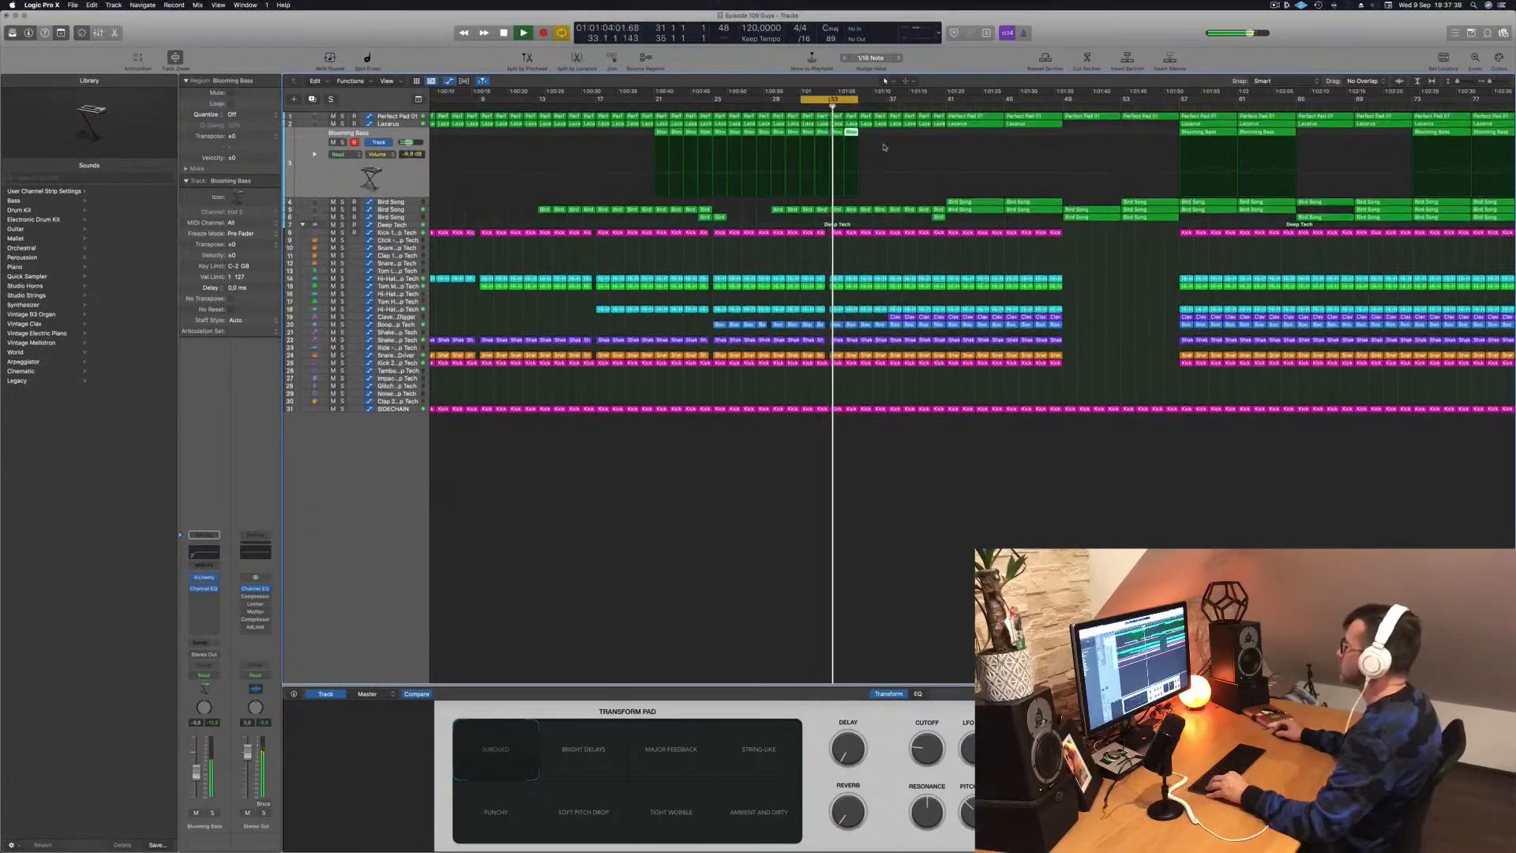
scroll(888, 149, up, 2)
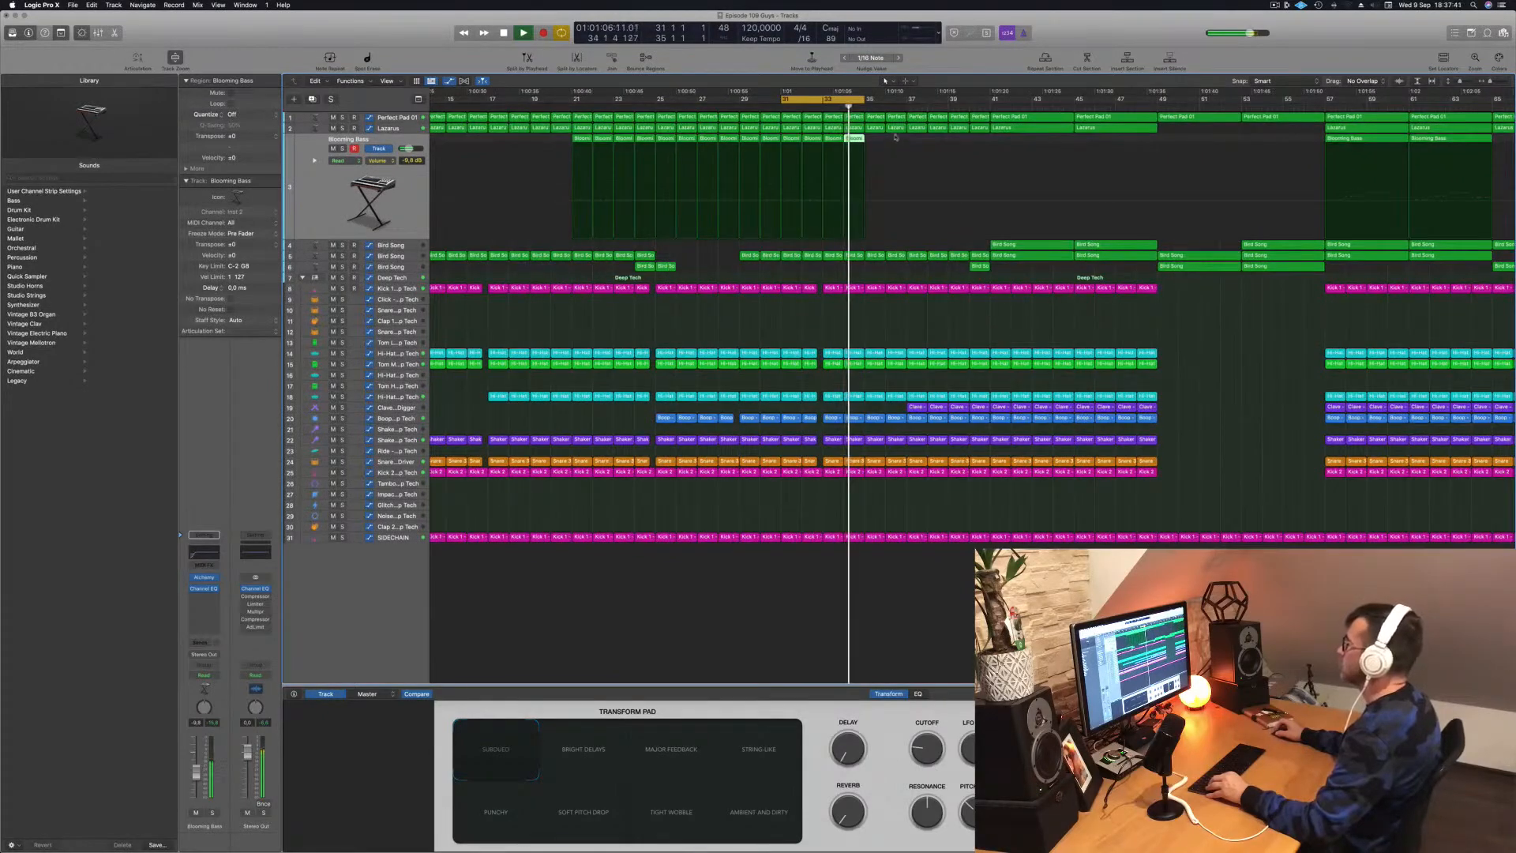
Step: Hold the Perfect Pad Cutoff automation at about 10% until a steep jump near bar 37, and extend the cycle range to about bar 37
click(393, 118)
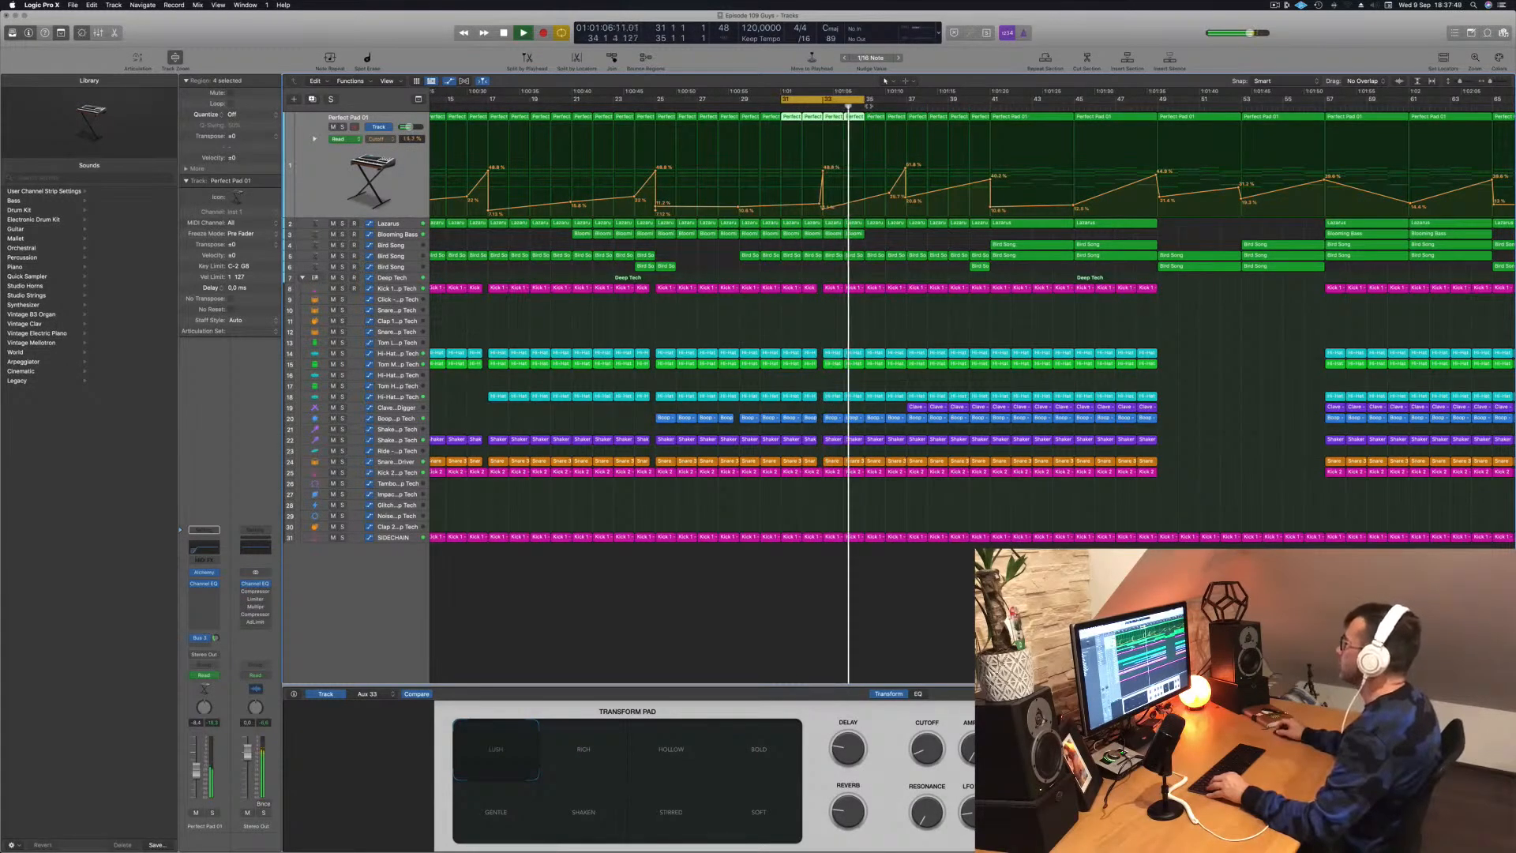
drag(904, 106, 905, 106)
key(super+Left)
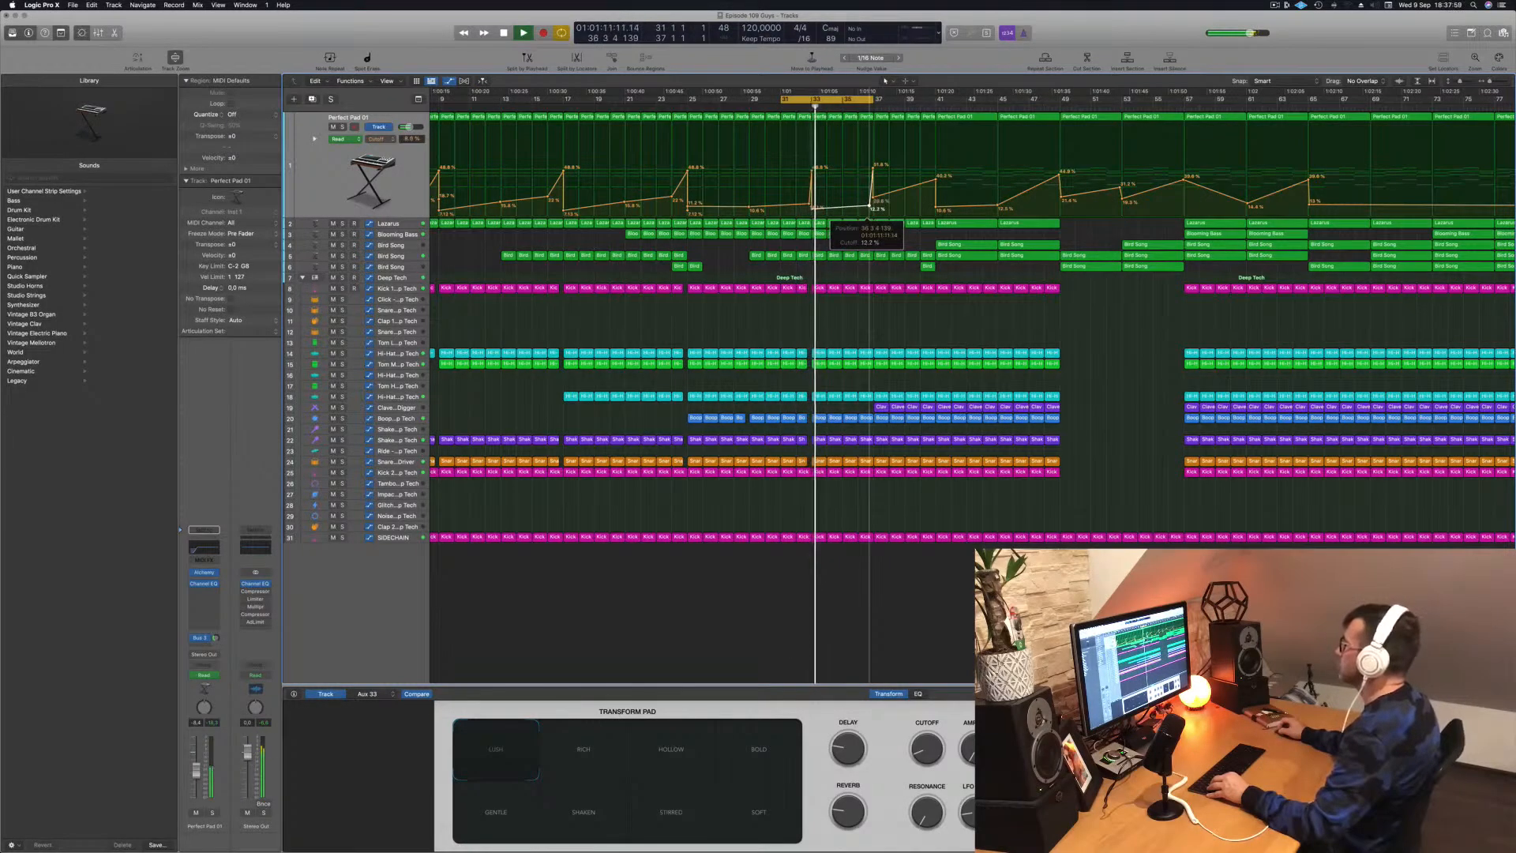
Step: Add a steep Cutoff automation jump at bar 37 on the Lazarus track and extend the cycle range to about bar 43
click(399, 222)
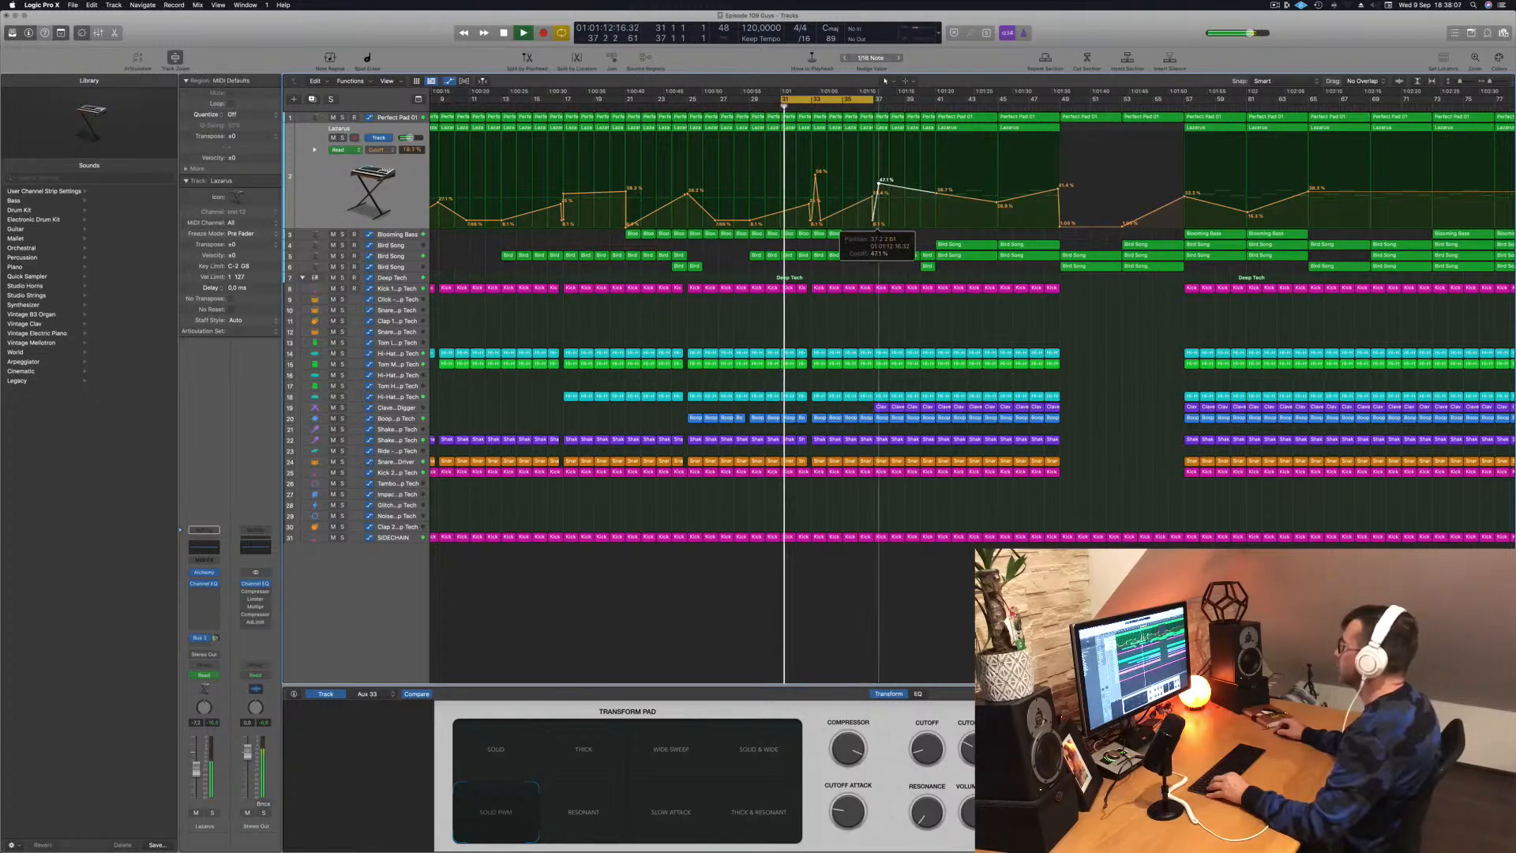
drag(872, 100, 924, 100)
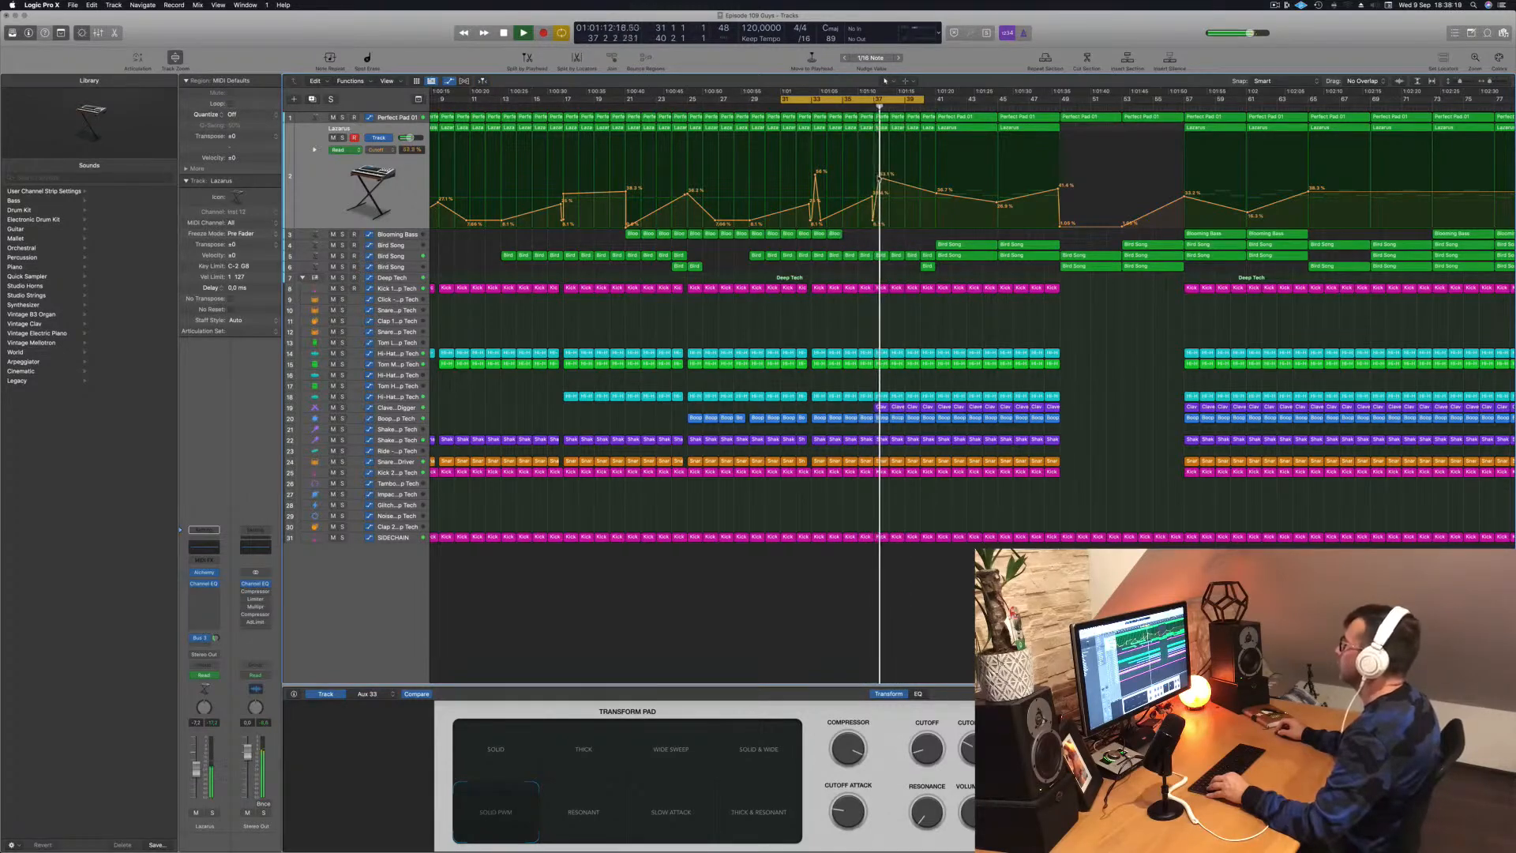
drag(878, 175, 877, 175)
key(comma)
key(comma)
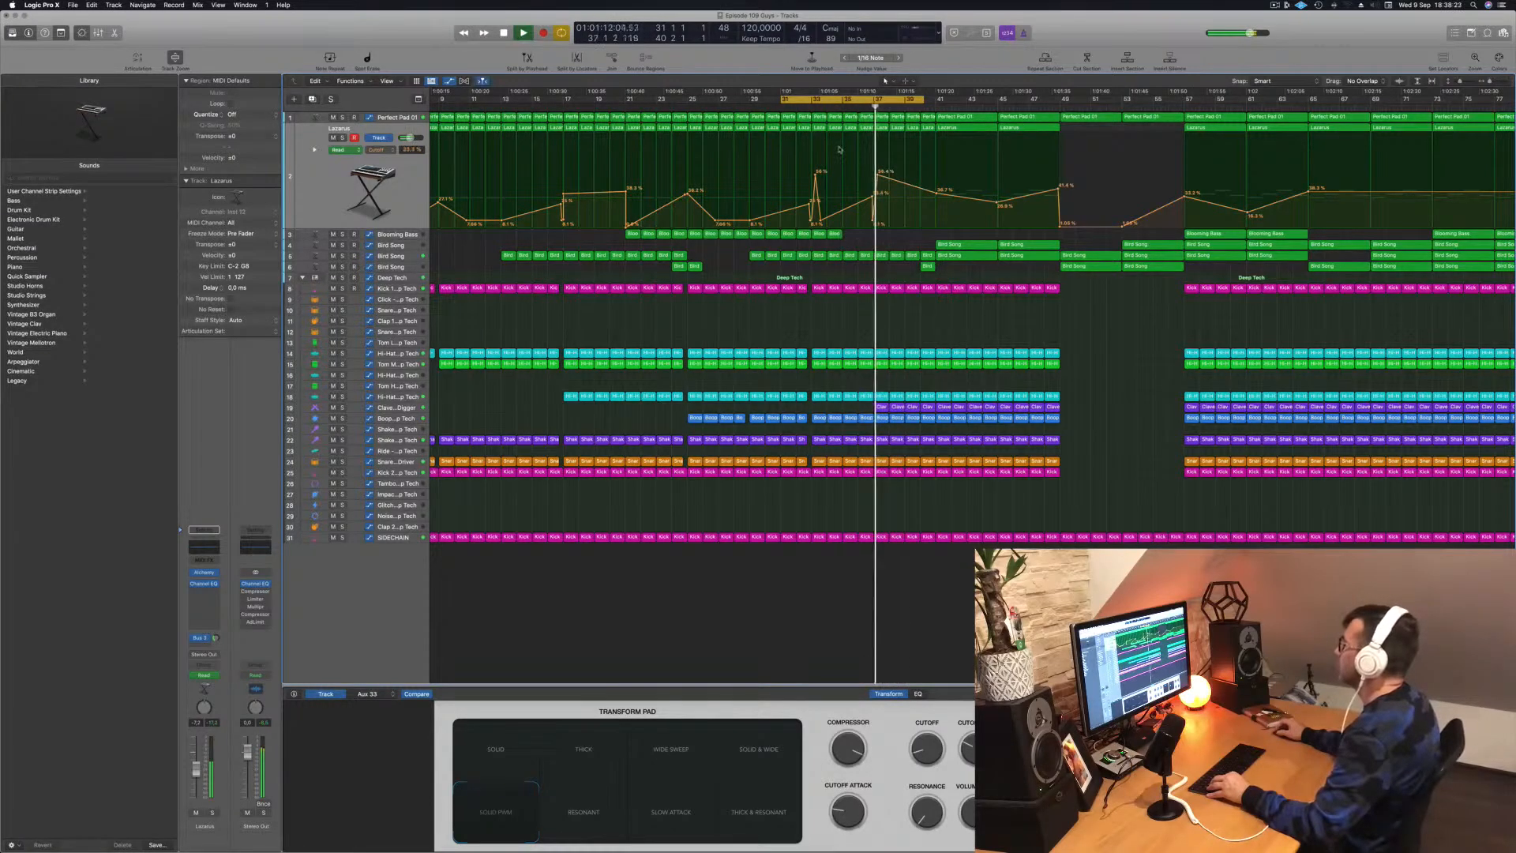
scroll(840, 150, up, 6)
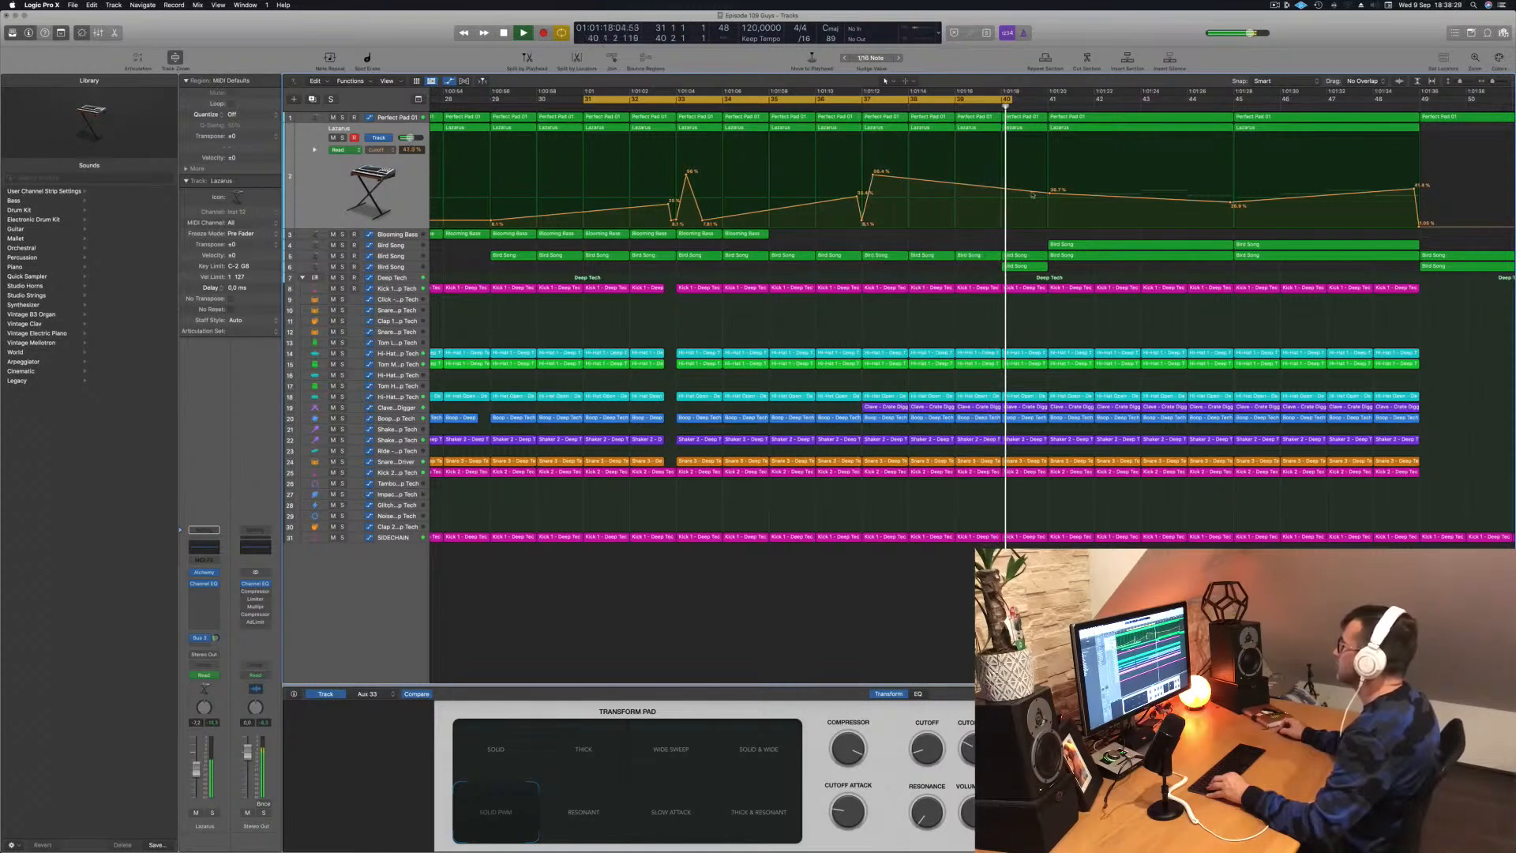
drag(1007, 99, 1142, 108)
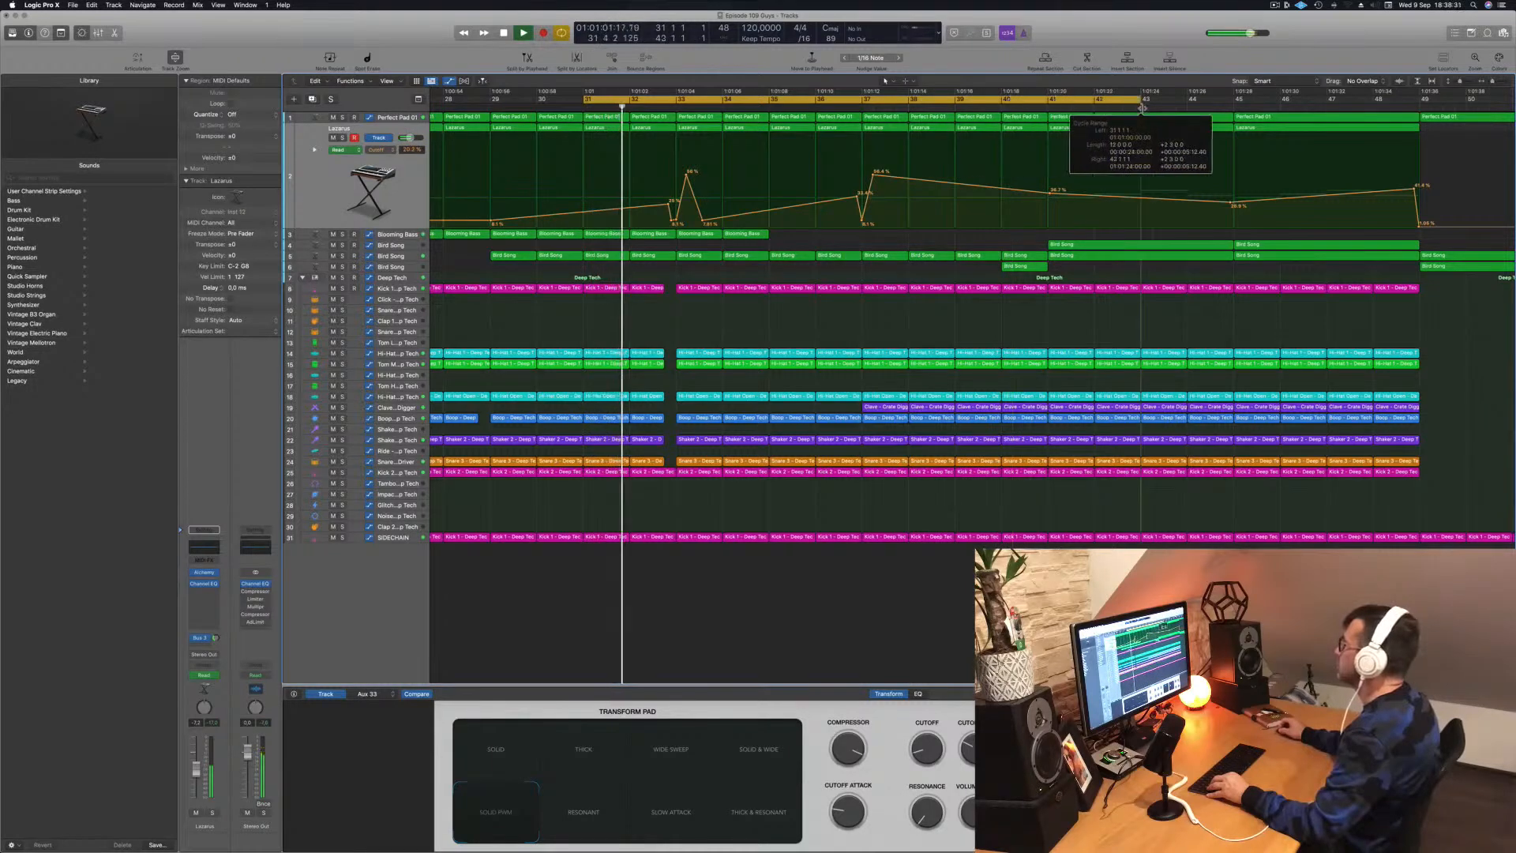
Step: Continue the one-bar Blooming Bass regions with copies from bar 35 through bar 40
key(super+Left)
key(super+Left)
key(super+Left)
key(super+Left)
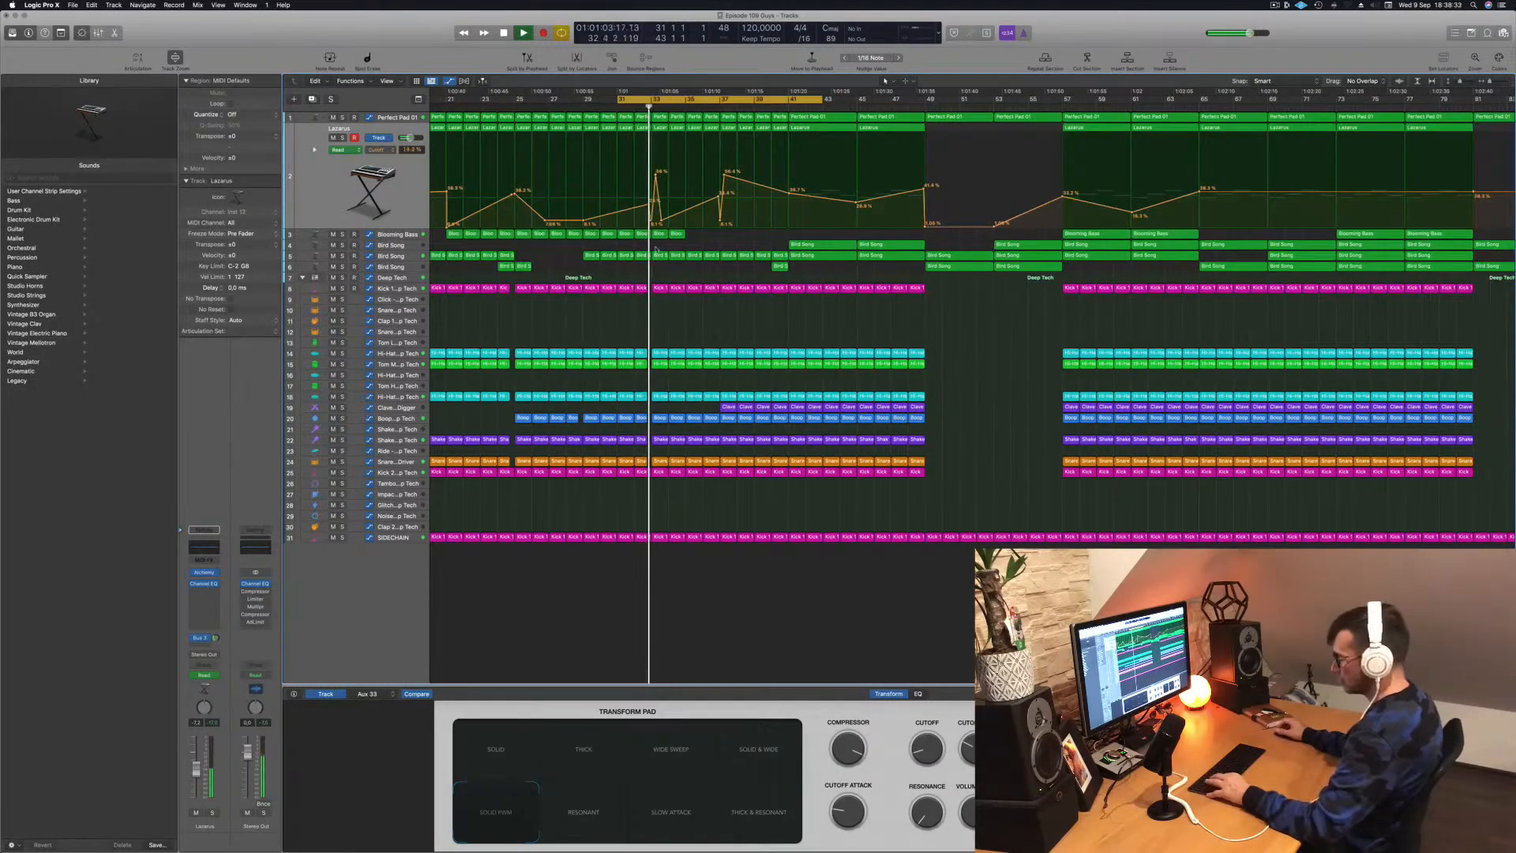
drag(699, 236, 763, 239)
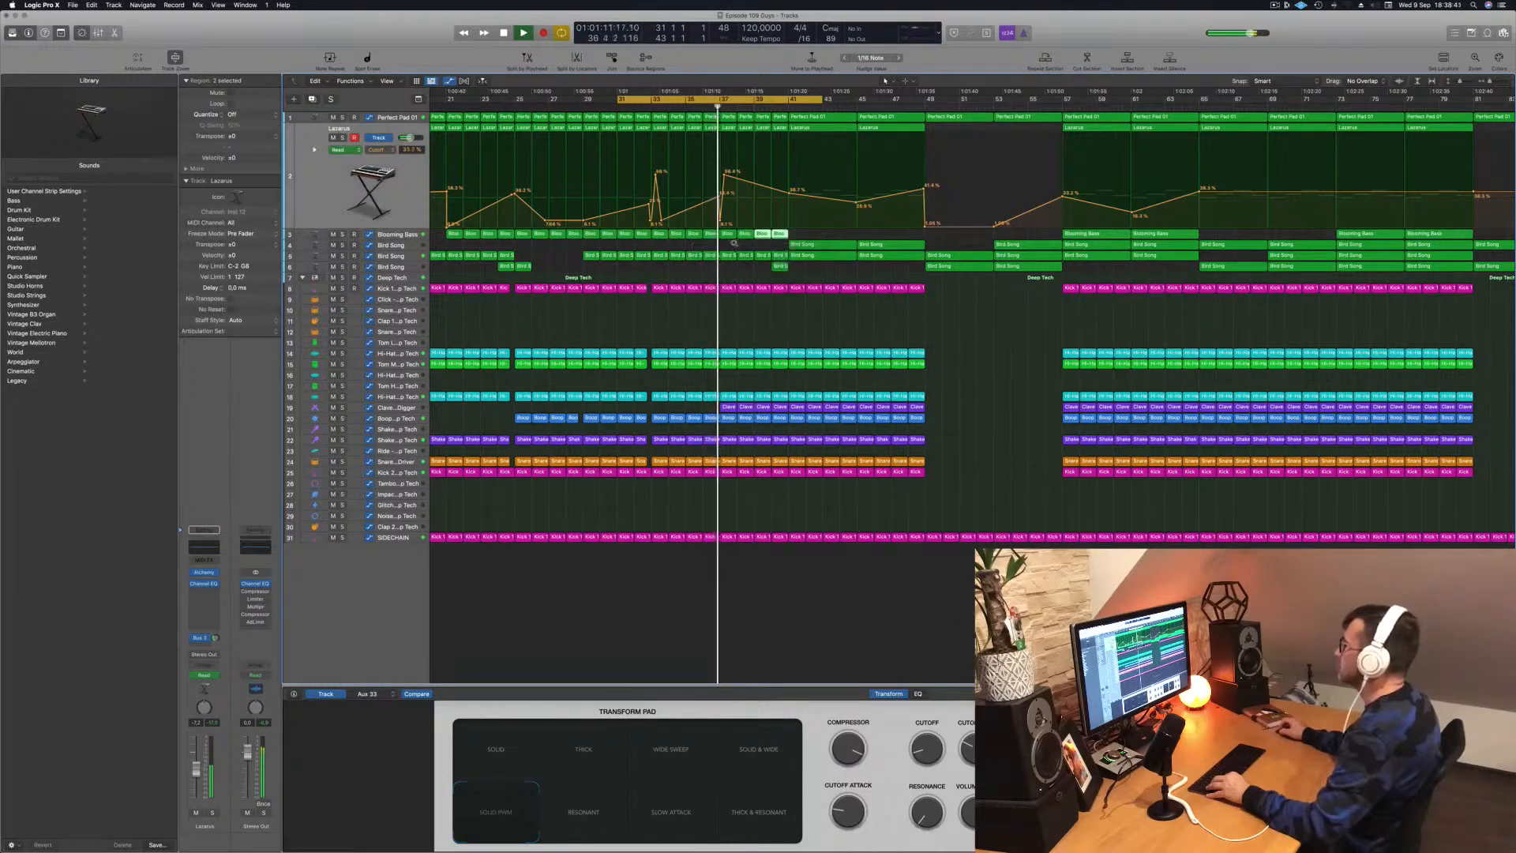
ctrl+alt+click(733, 243)
Step: Save the project and add a new track with the Lazarus track's duplicate settings
key(super+s)
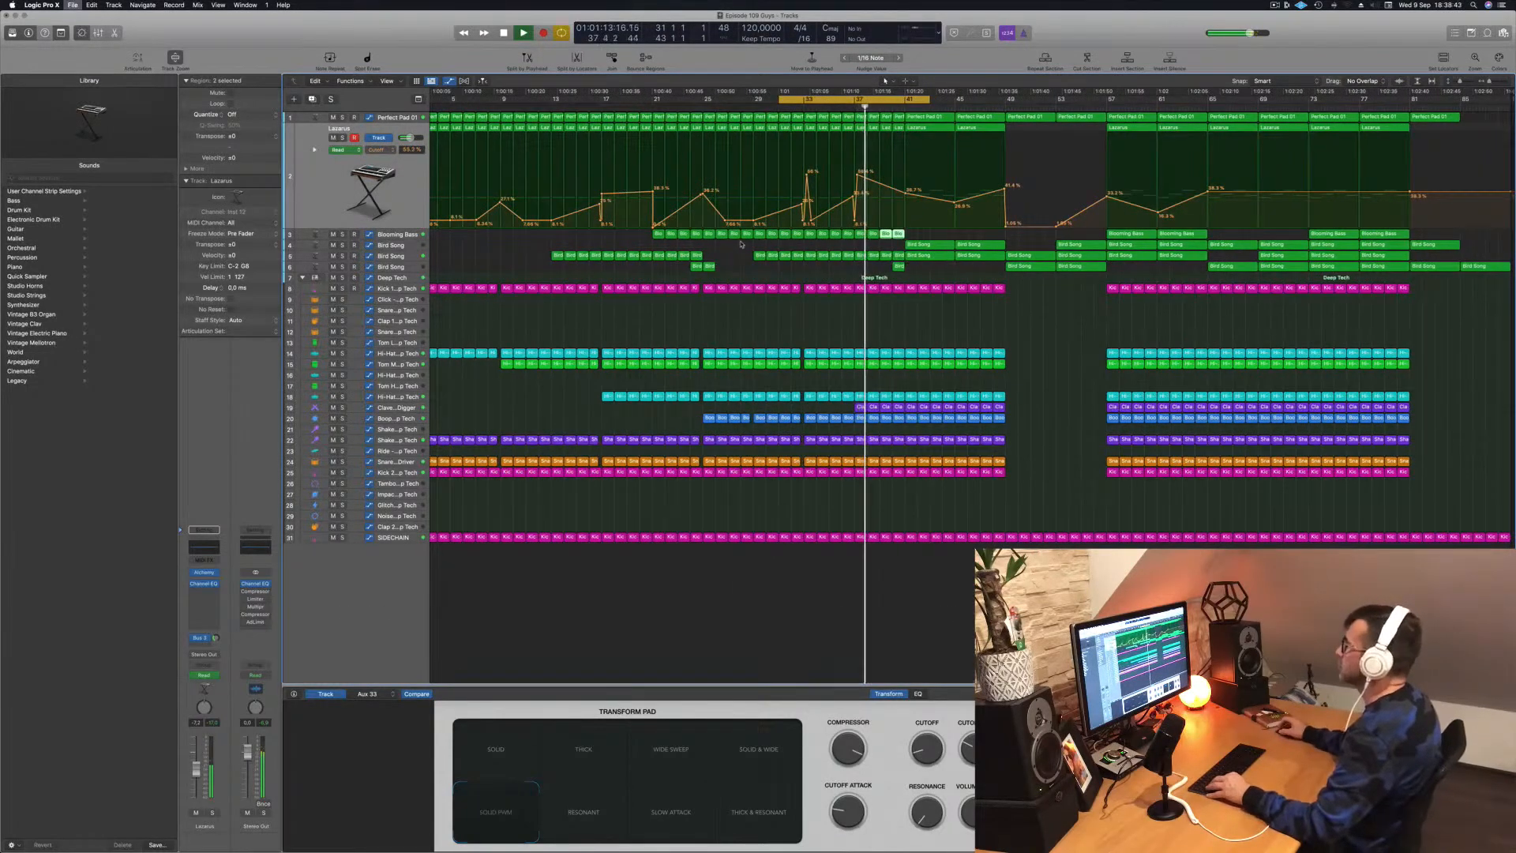
key(super+d)
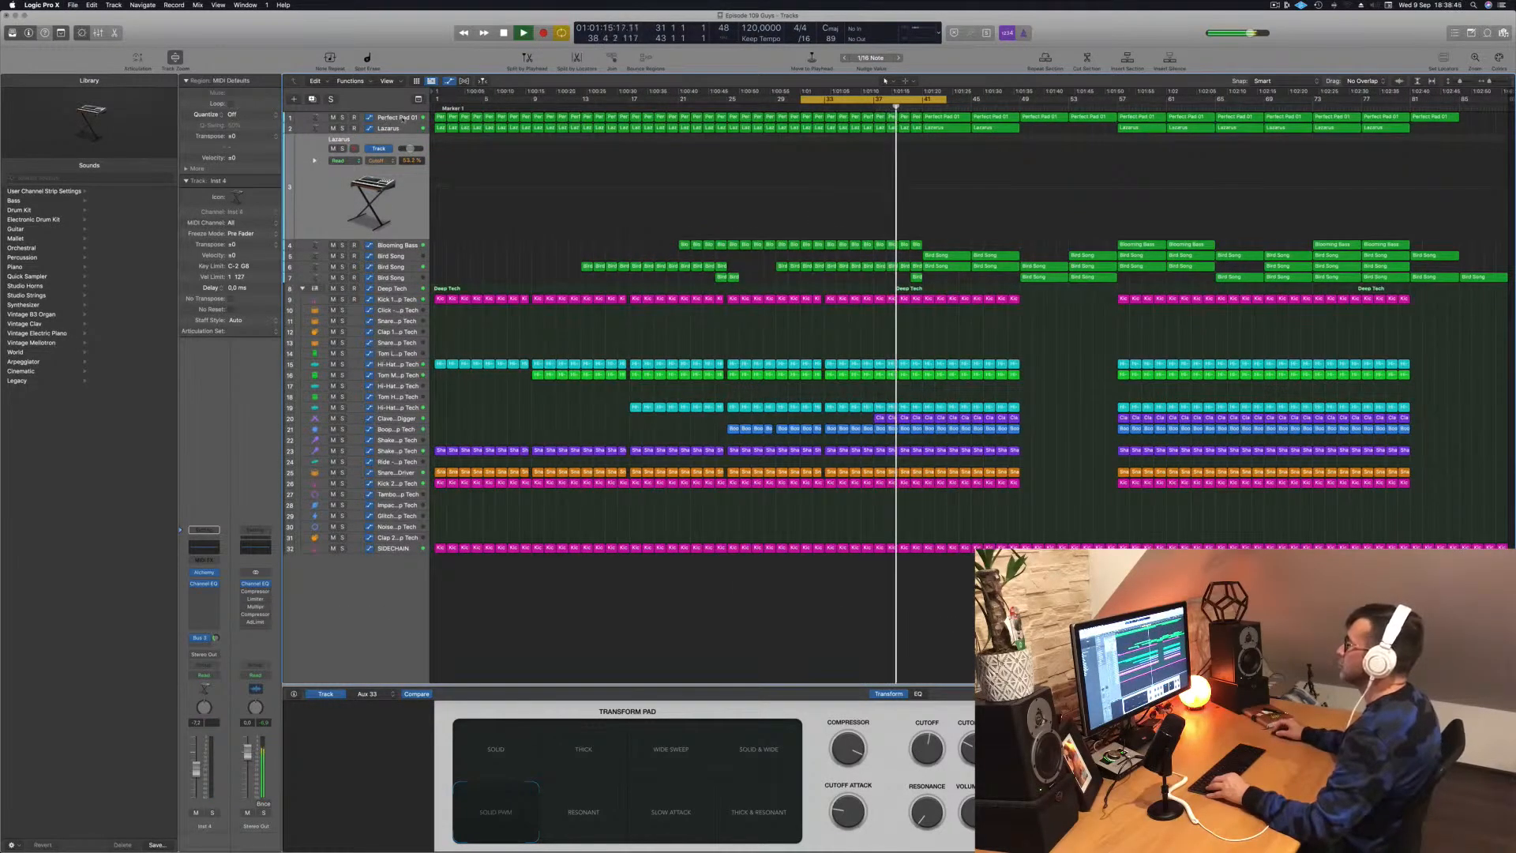
Step: Replay the Perfect Pad track from about bar 36 and adjust its Cutoff automation peak at bar 41
click(397, 117)
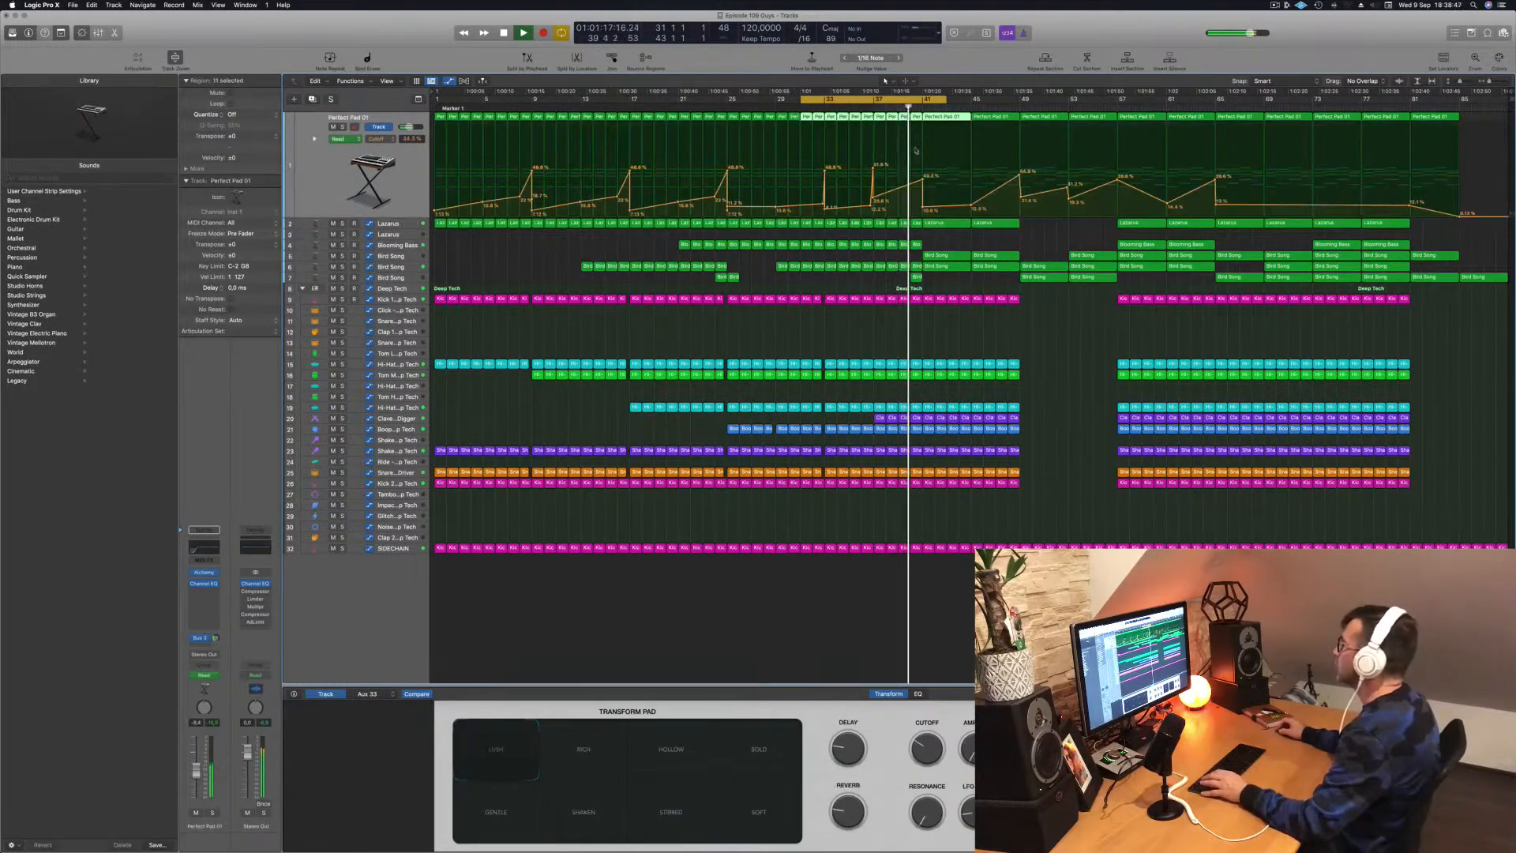
click(862, 107)
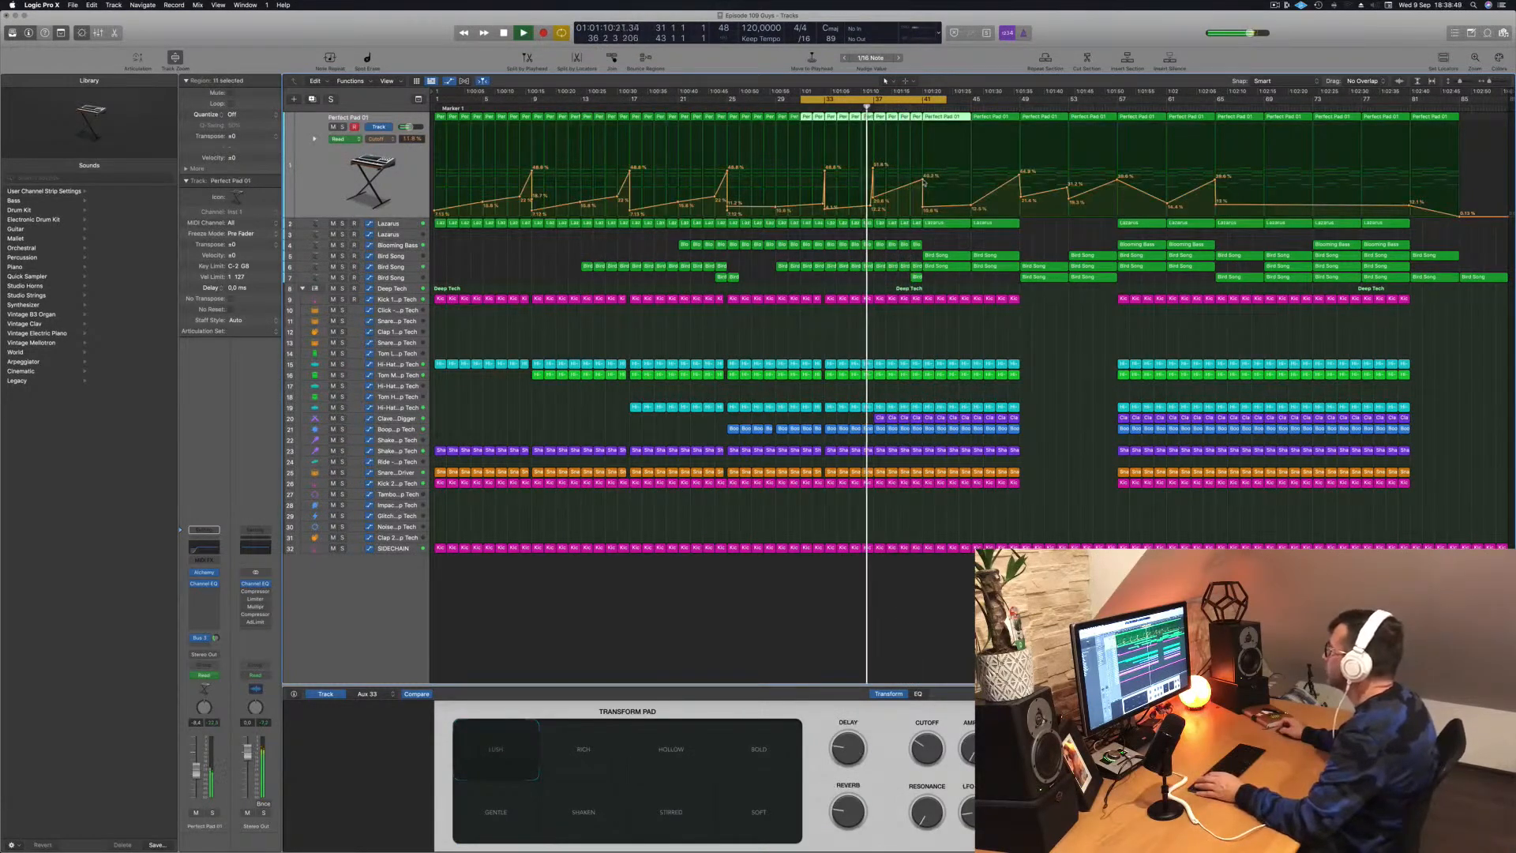
click(922, 181)
drag(922, 179, 923, 178)
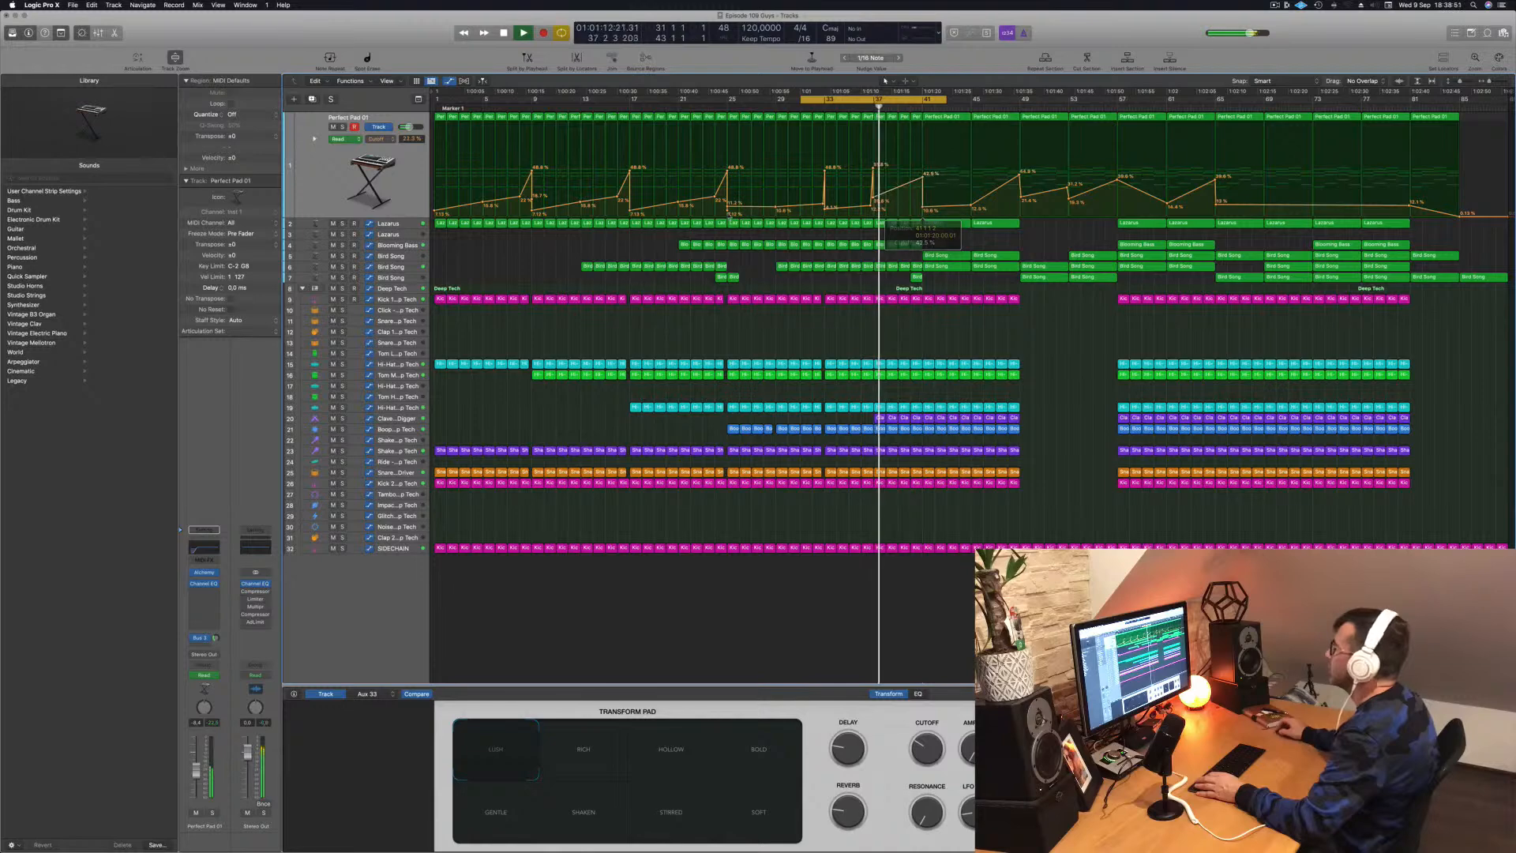
Step: Show the original Lazarus track's Cutoff automation and extend the cycle range to about bar 53
click(394, 222)
click(343, 139)
click(343, 139)
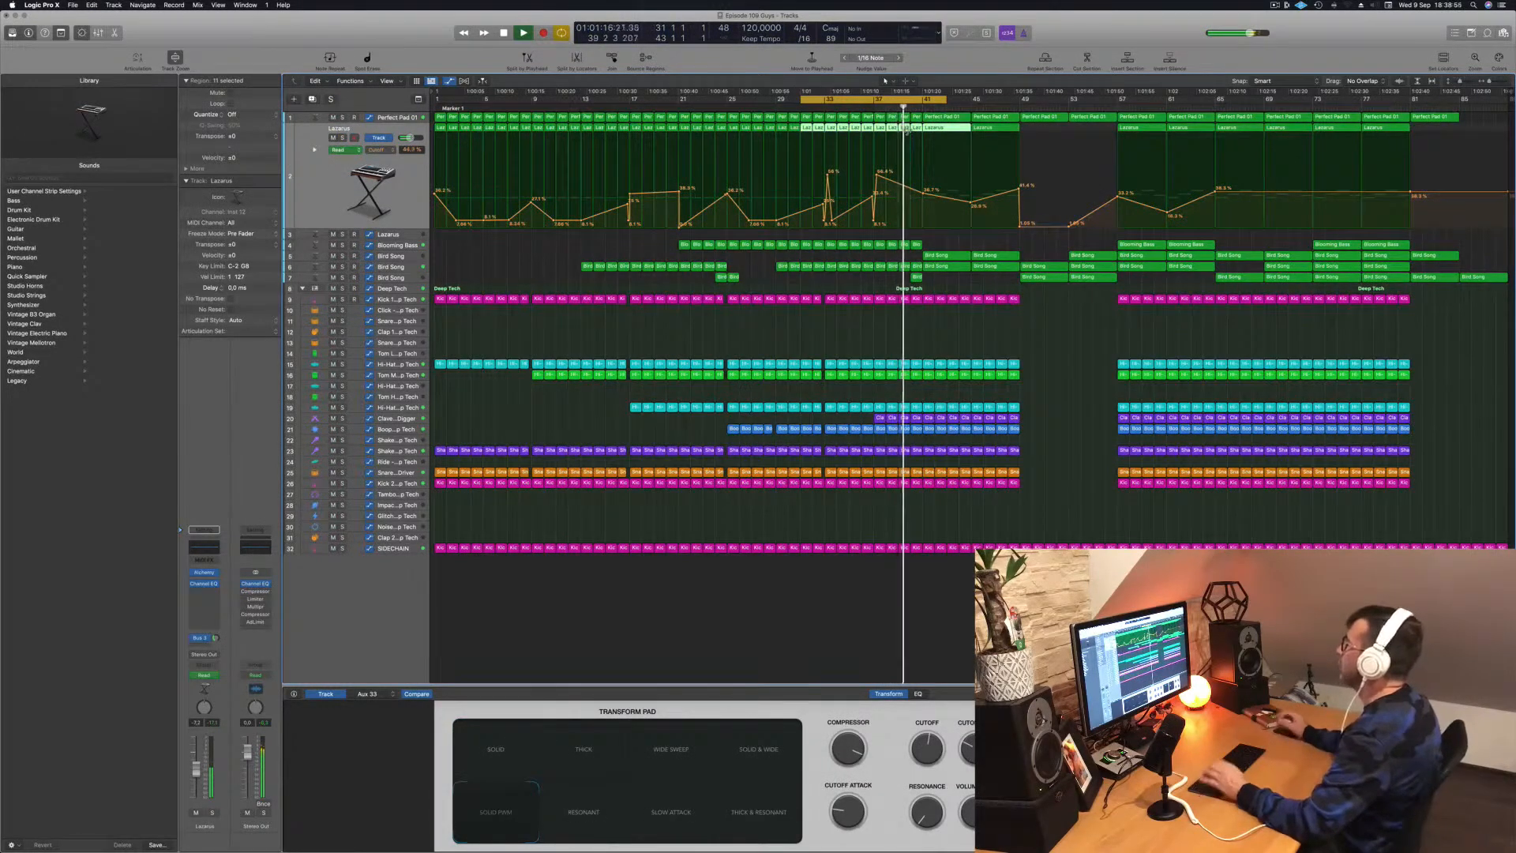
drag(948, 99, 1069, 109)
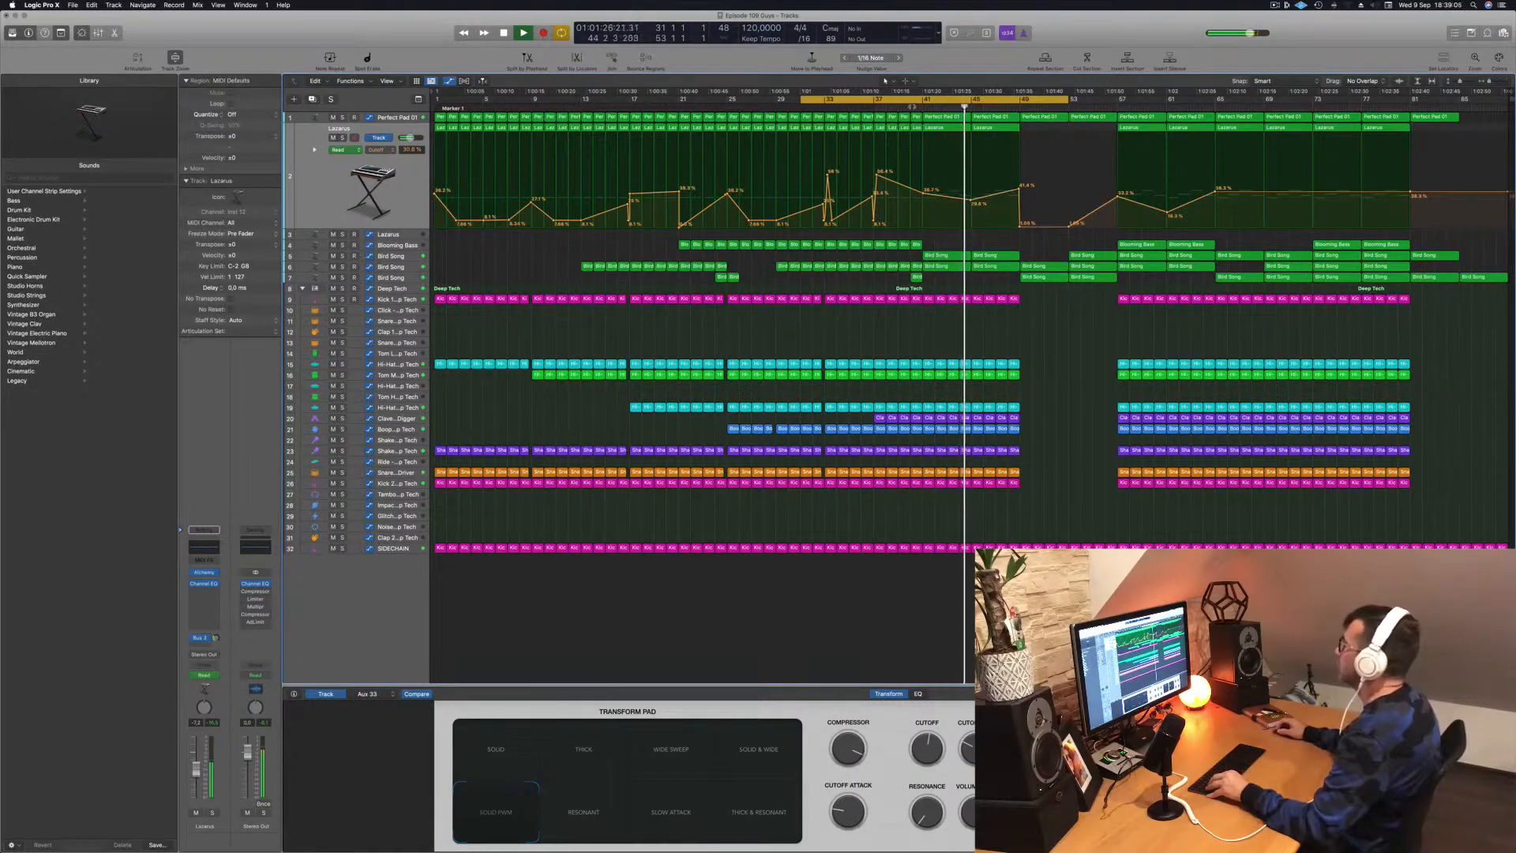
Step: Copy the track 5 Bird Song region from bar 41 to bar 33 and shorten the copy to its first two bars
drag(947, 257, 845, 258)
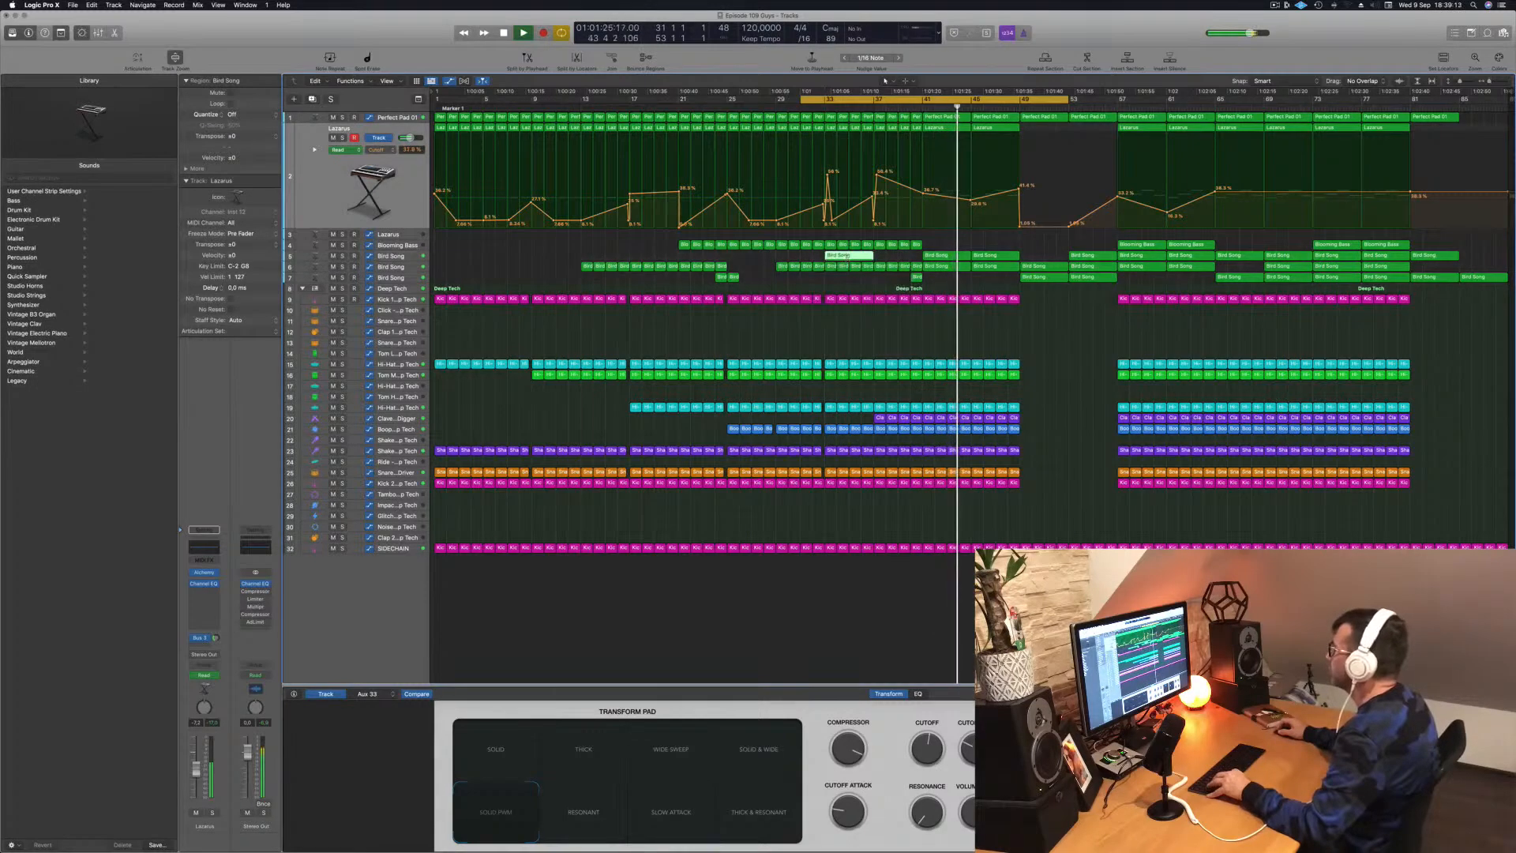
super+double_click(848, 256)
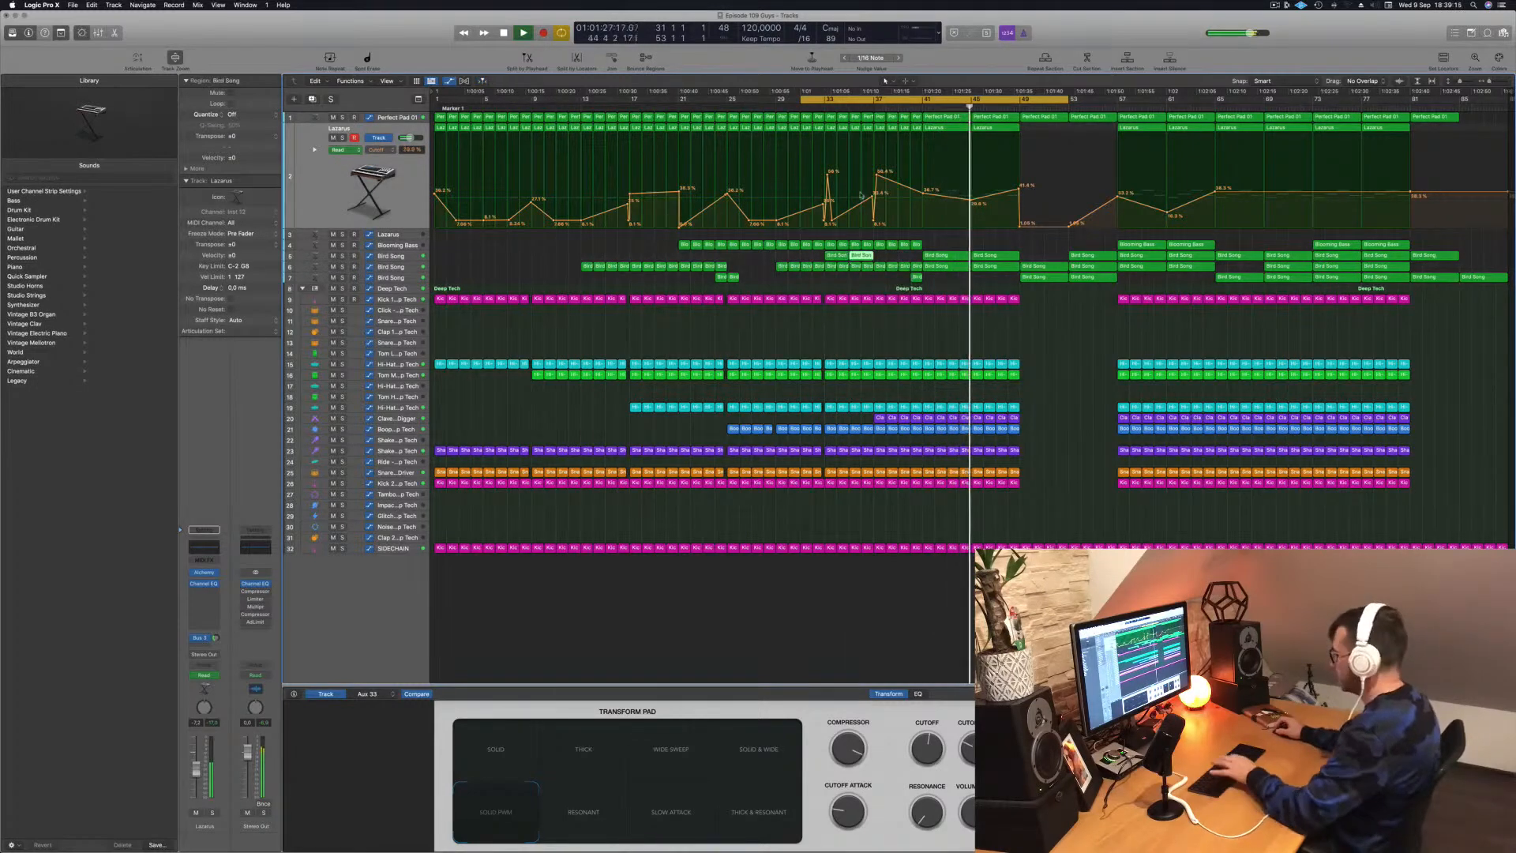
key(Delete)
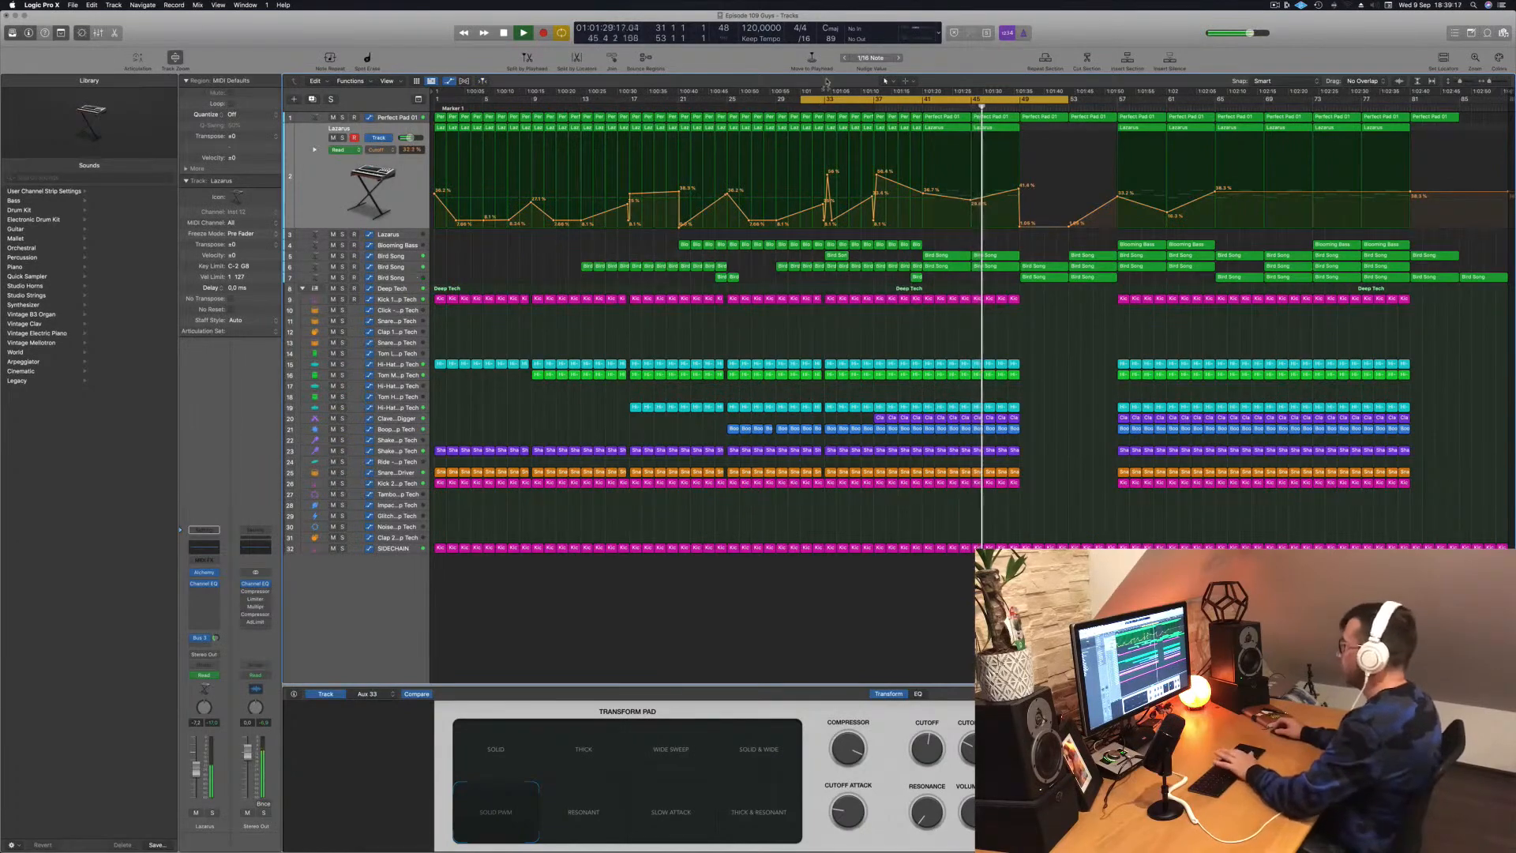
Step: Replay the arrangement from about bar 32 to check the shortened Bird Song copy at bar 33
click(817, 95)
key(super+Right)
key(super+Right)
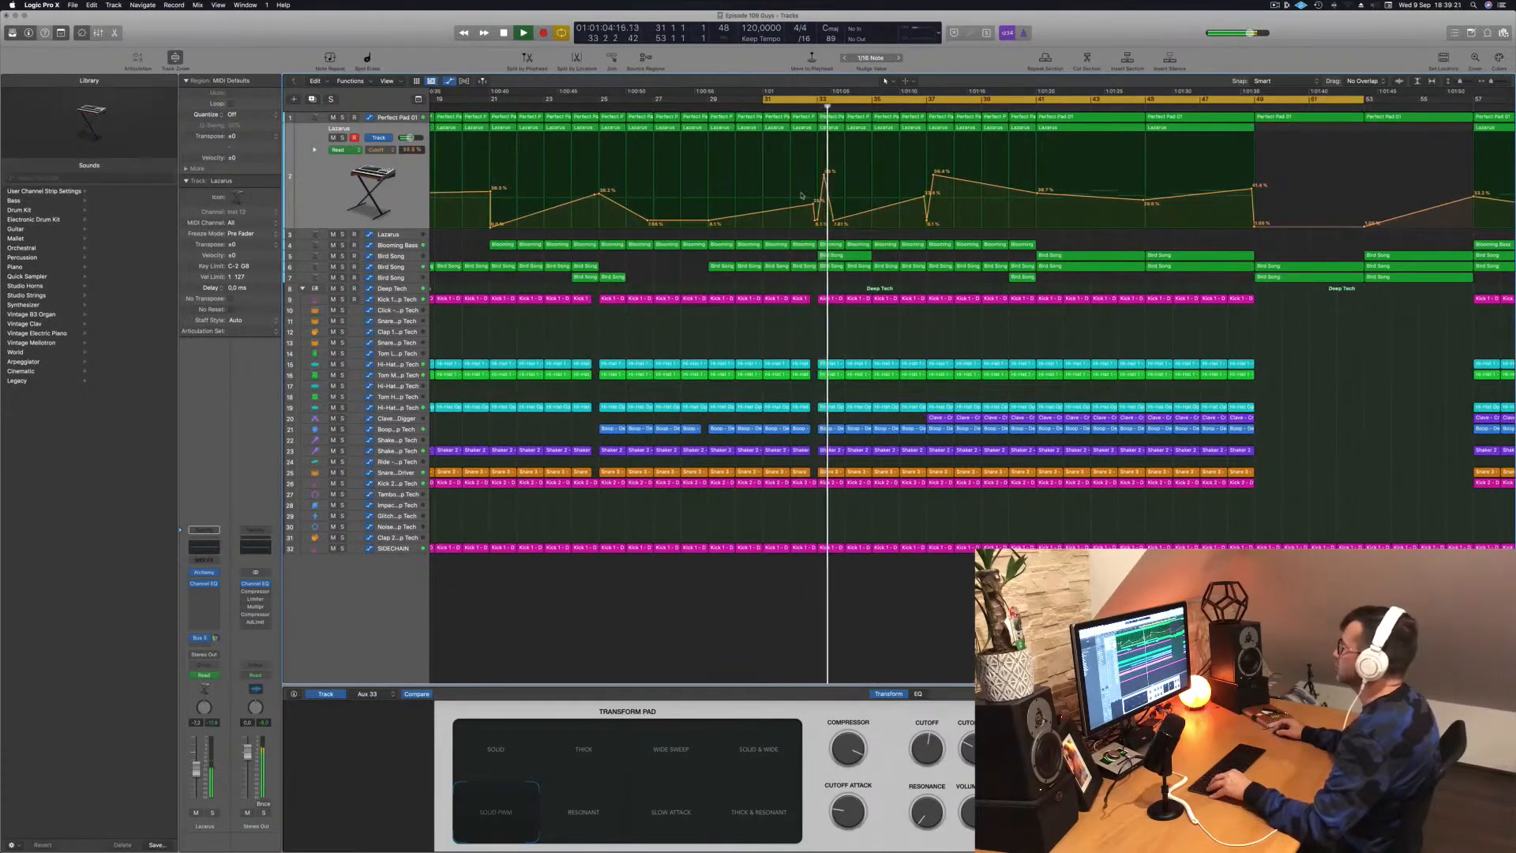
key(super+Left)
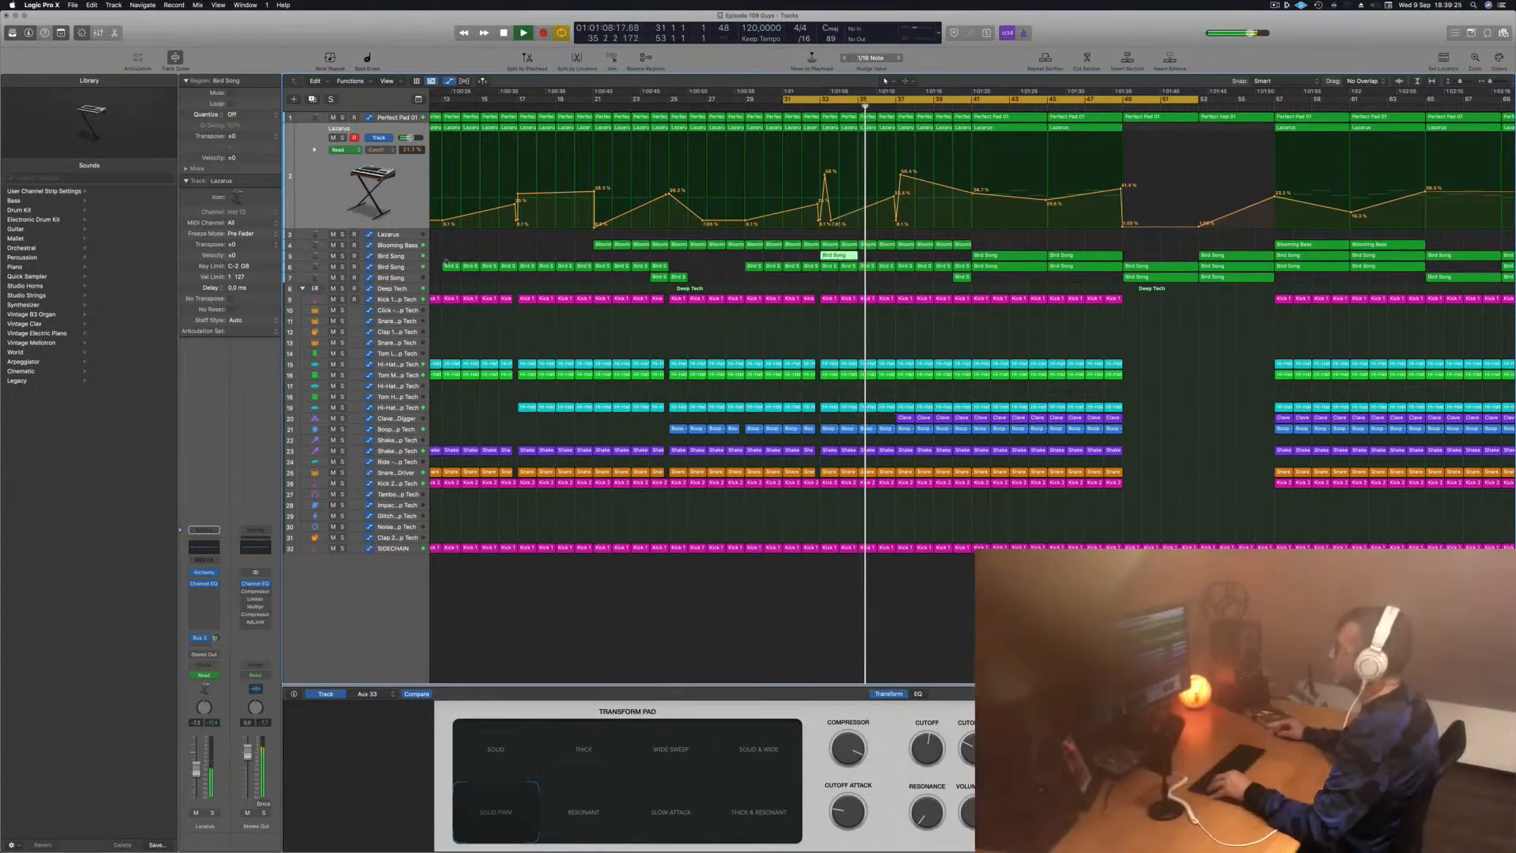
Step: Copy the two-bar Bird Song region on track 5 from bar 33 to bar 37
click(395, 257)
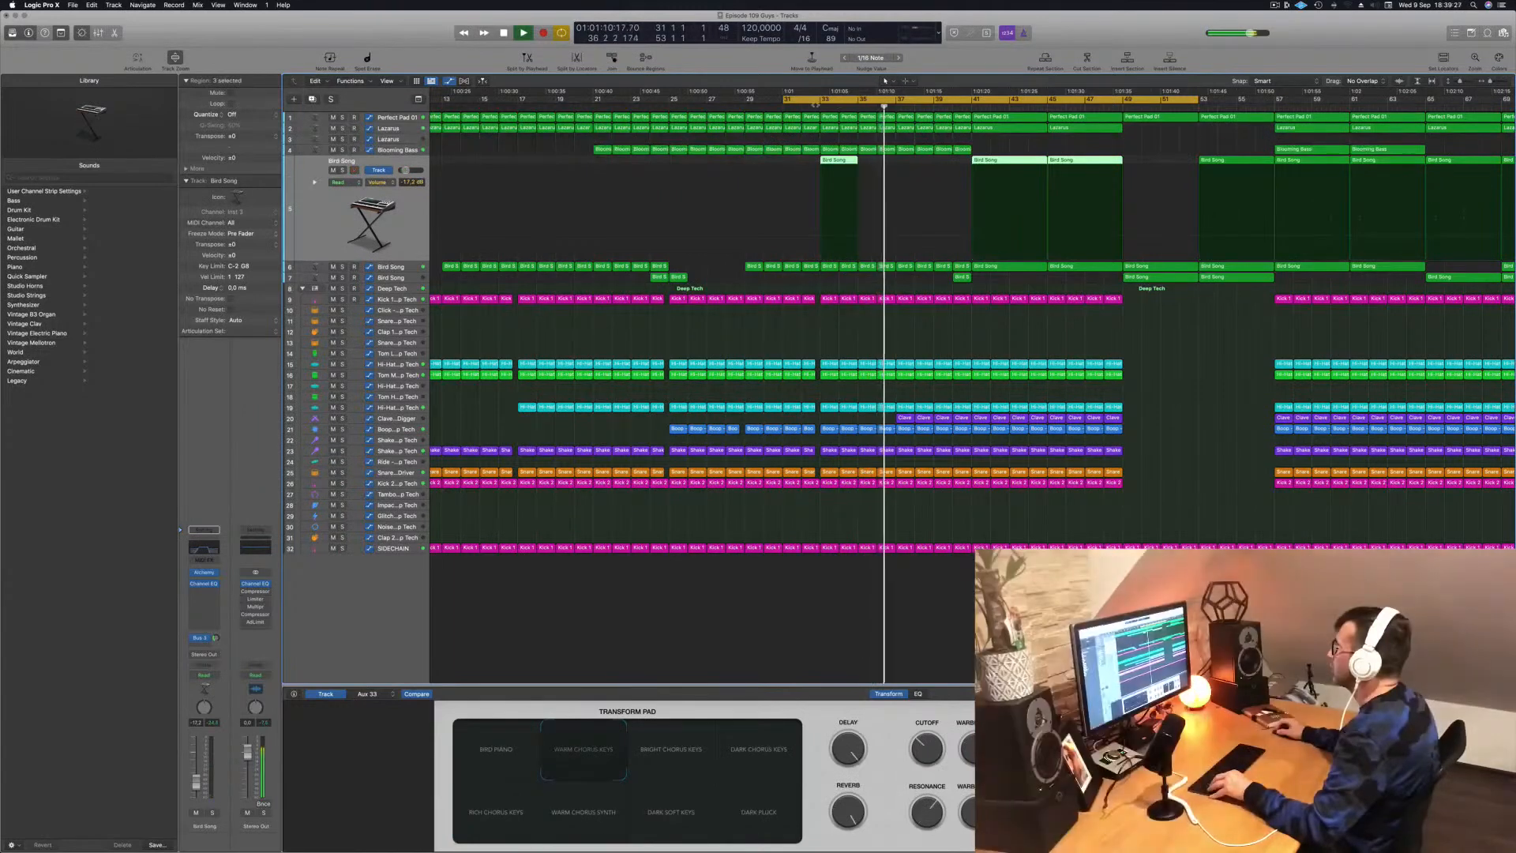
key(comma)
key(comma)
key(comma)
key(comma)
drag(848, 166, 913, 167)
click(888, 163)
key(super+Left)
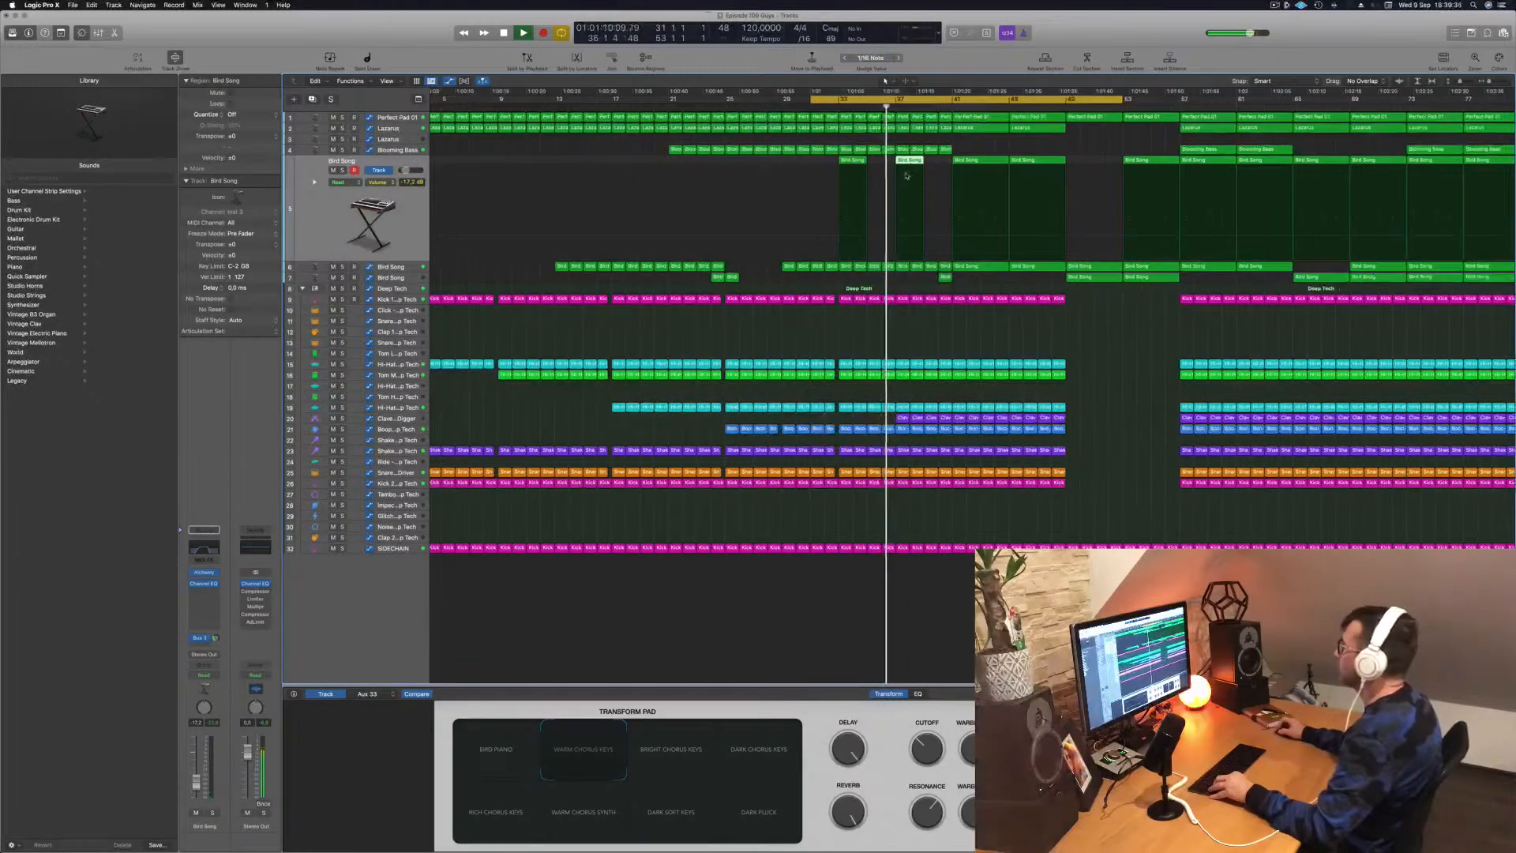
Step: Listen through the section from bar 37 to about bar 48 and examine the cutoff automation on Bird Song track 6
key(super+Up)
key(super+Up)
key(super+Up)
key(super+Up)
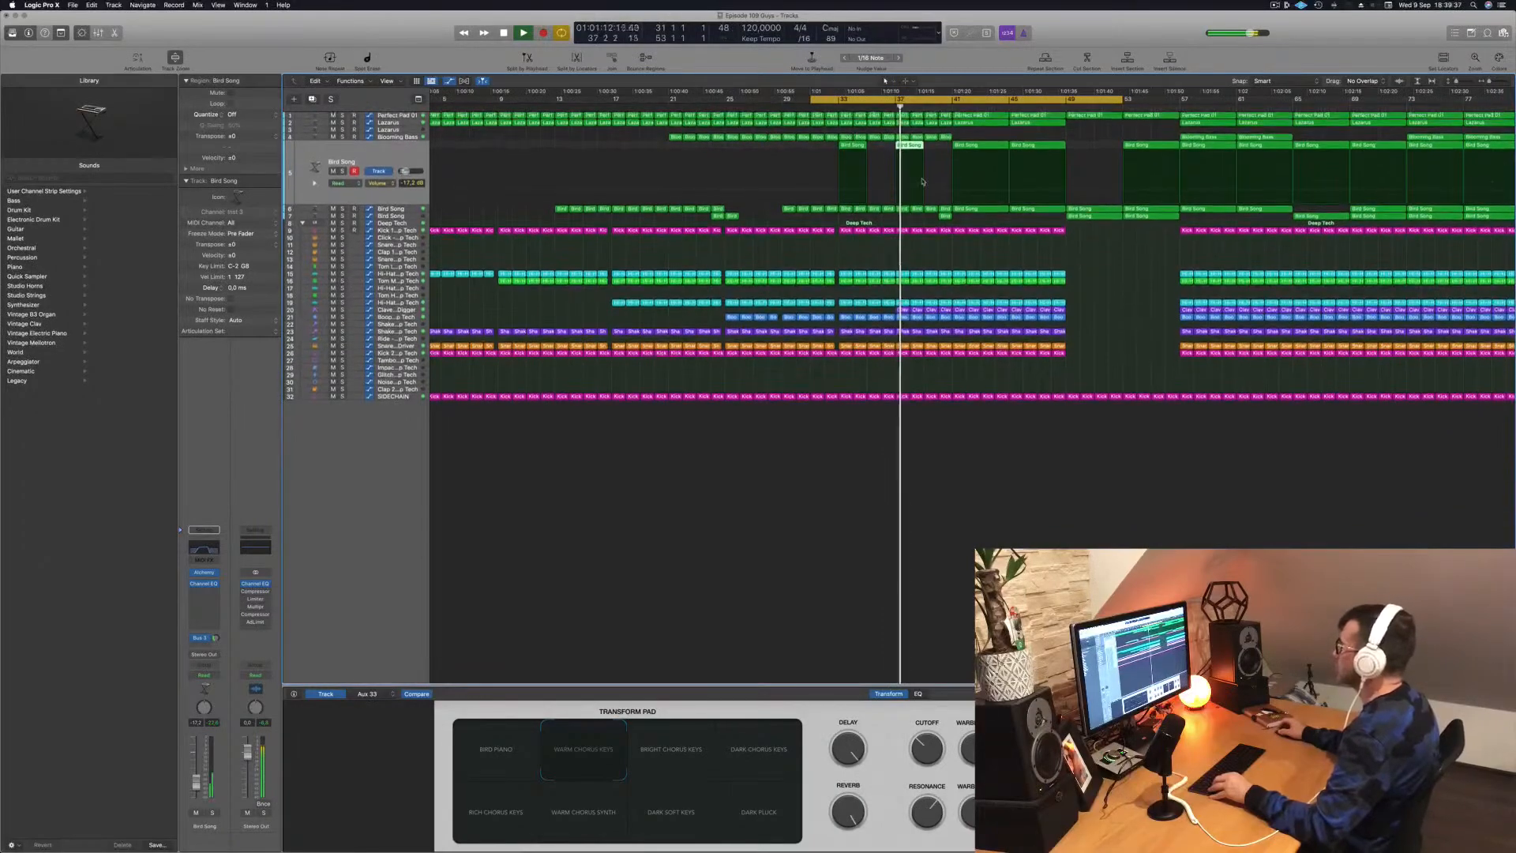
key(super+Right)
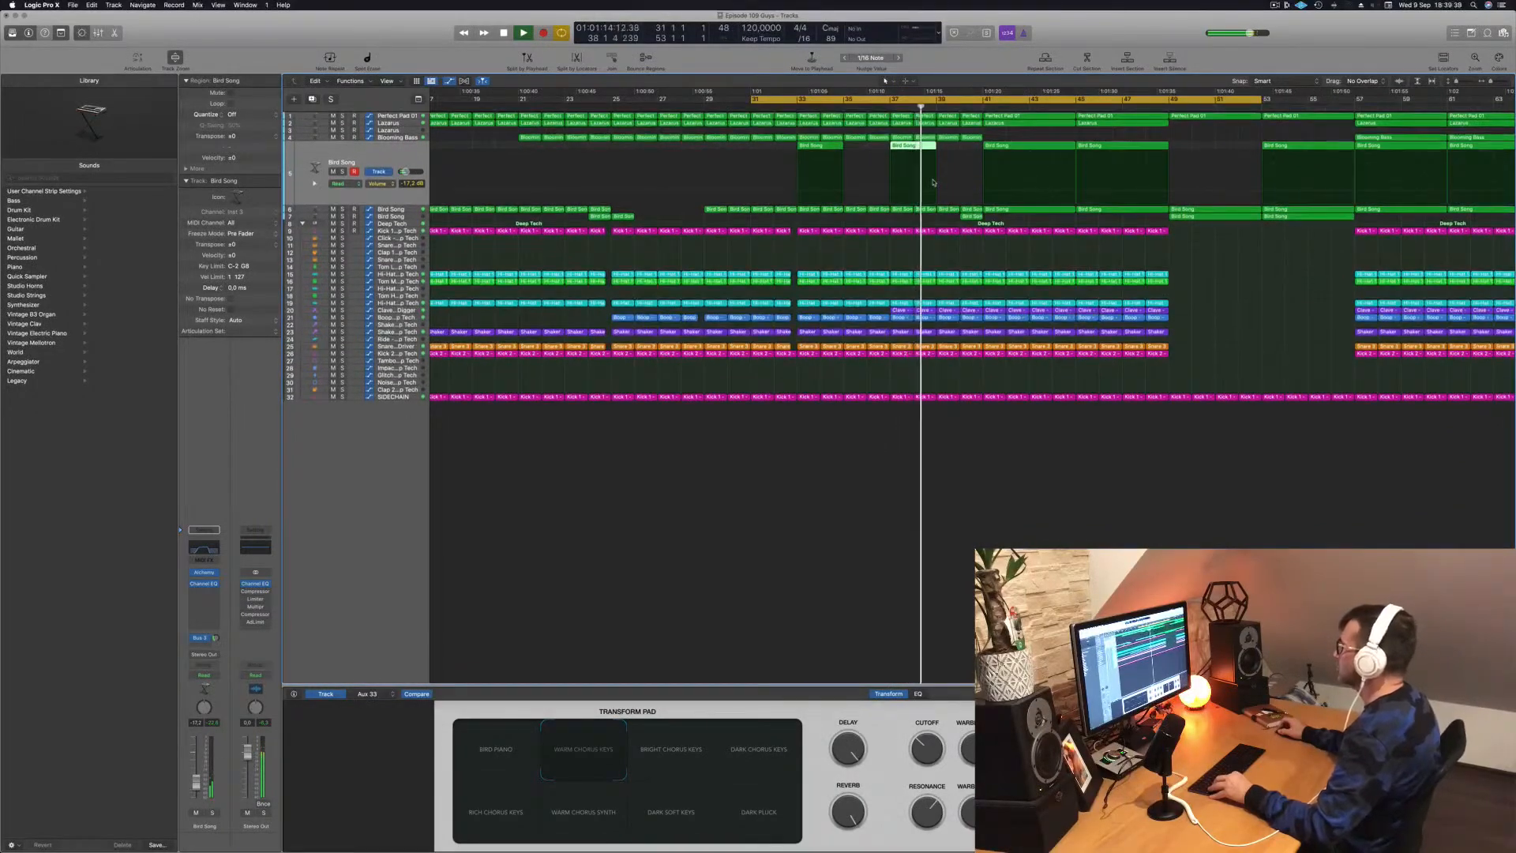
key(super+Down)
key(super+Down)
key(super+Down)
key(super+Down)
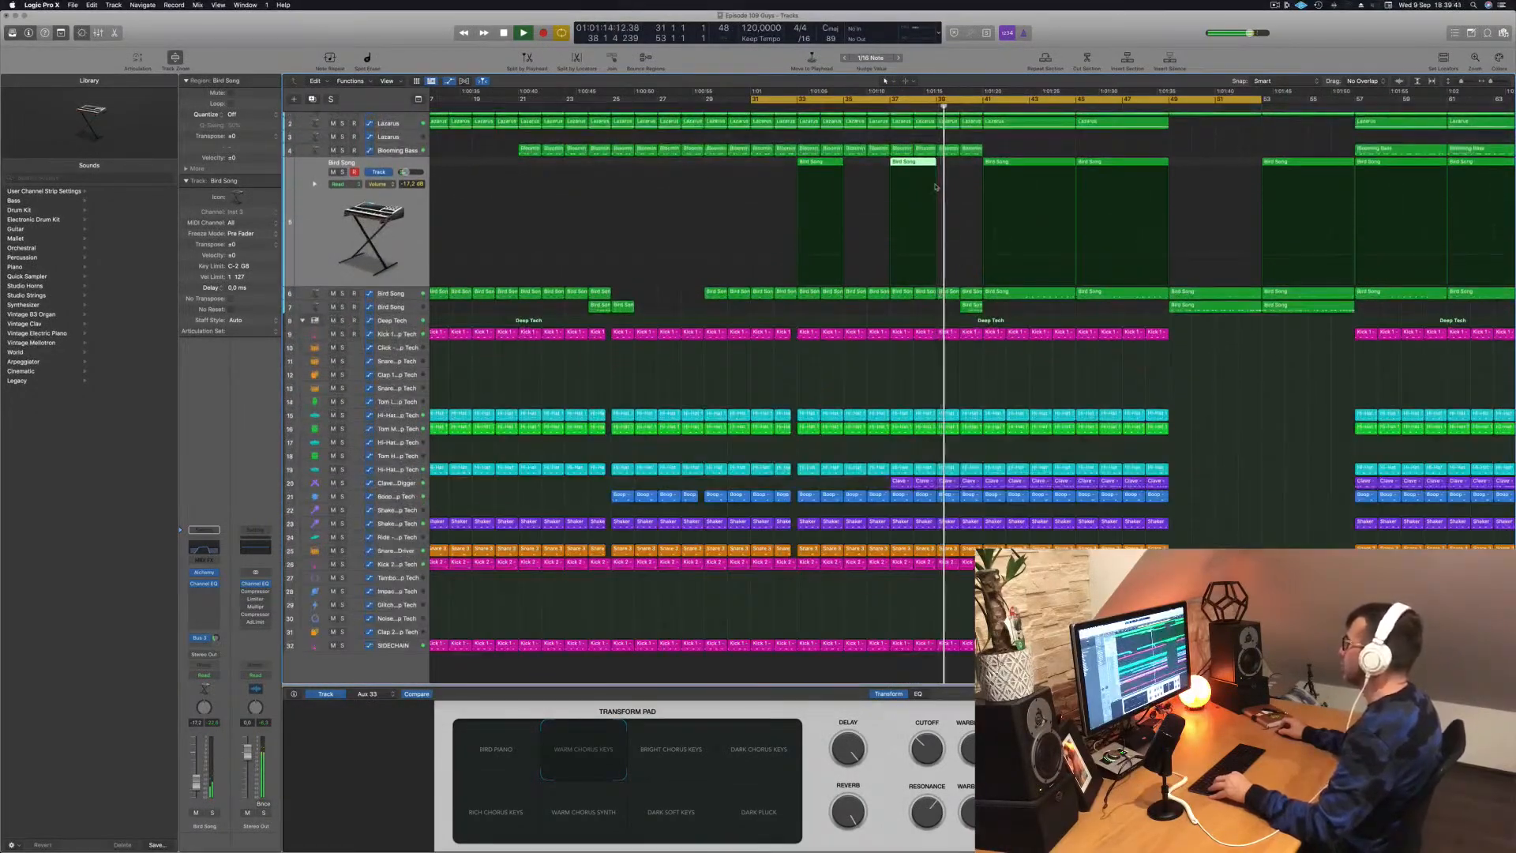
key(super+Down)
key(super+Left)
key(super+Left)
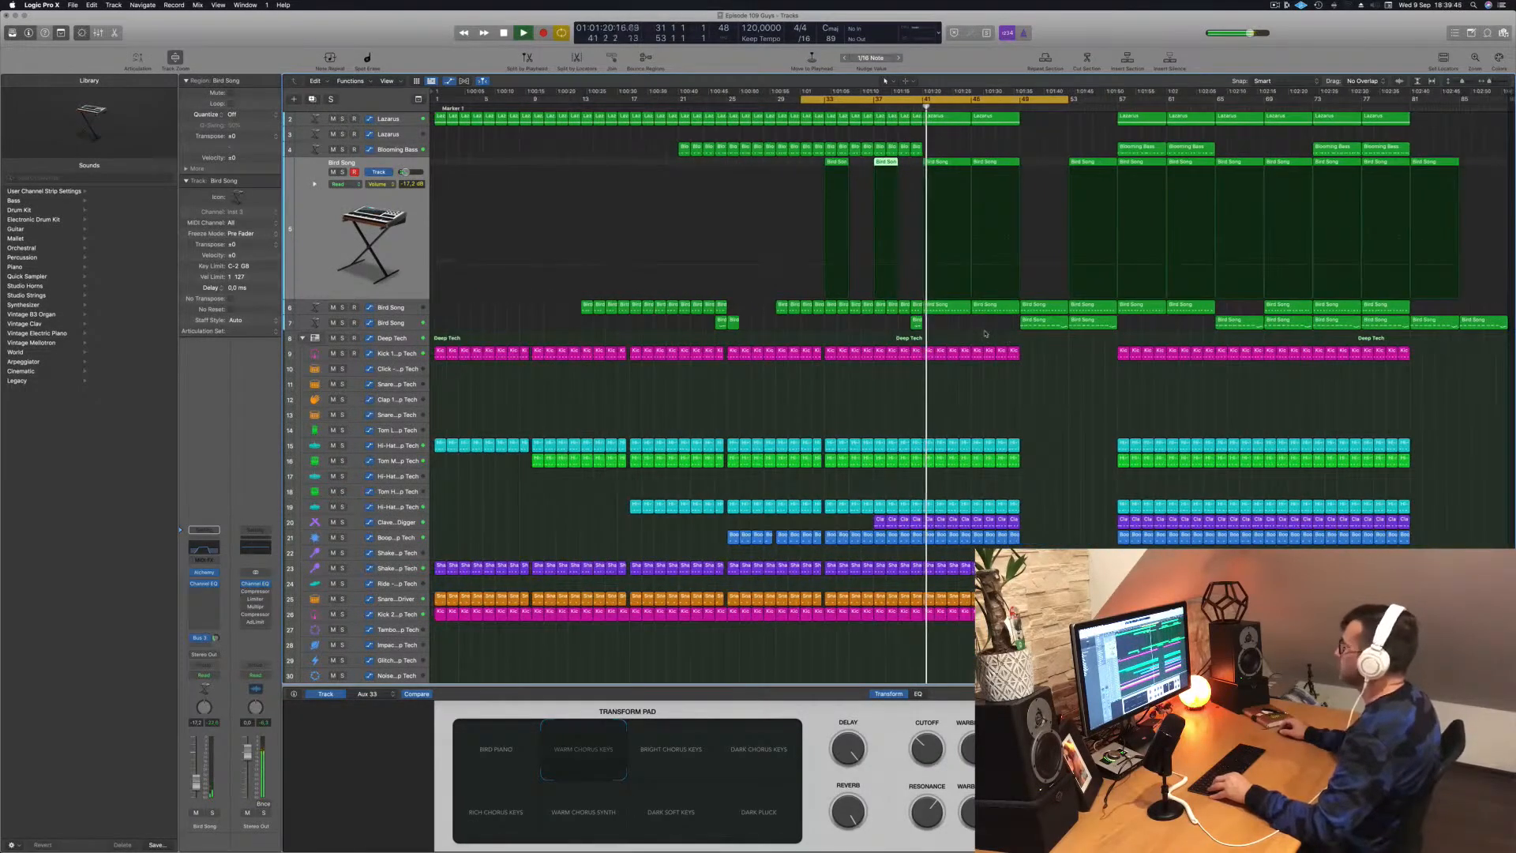
click(407, 308)
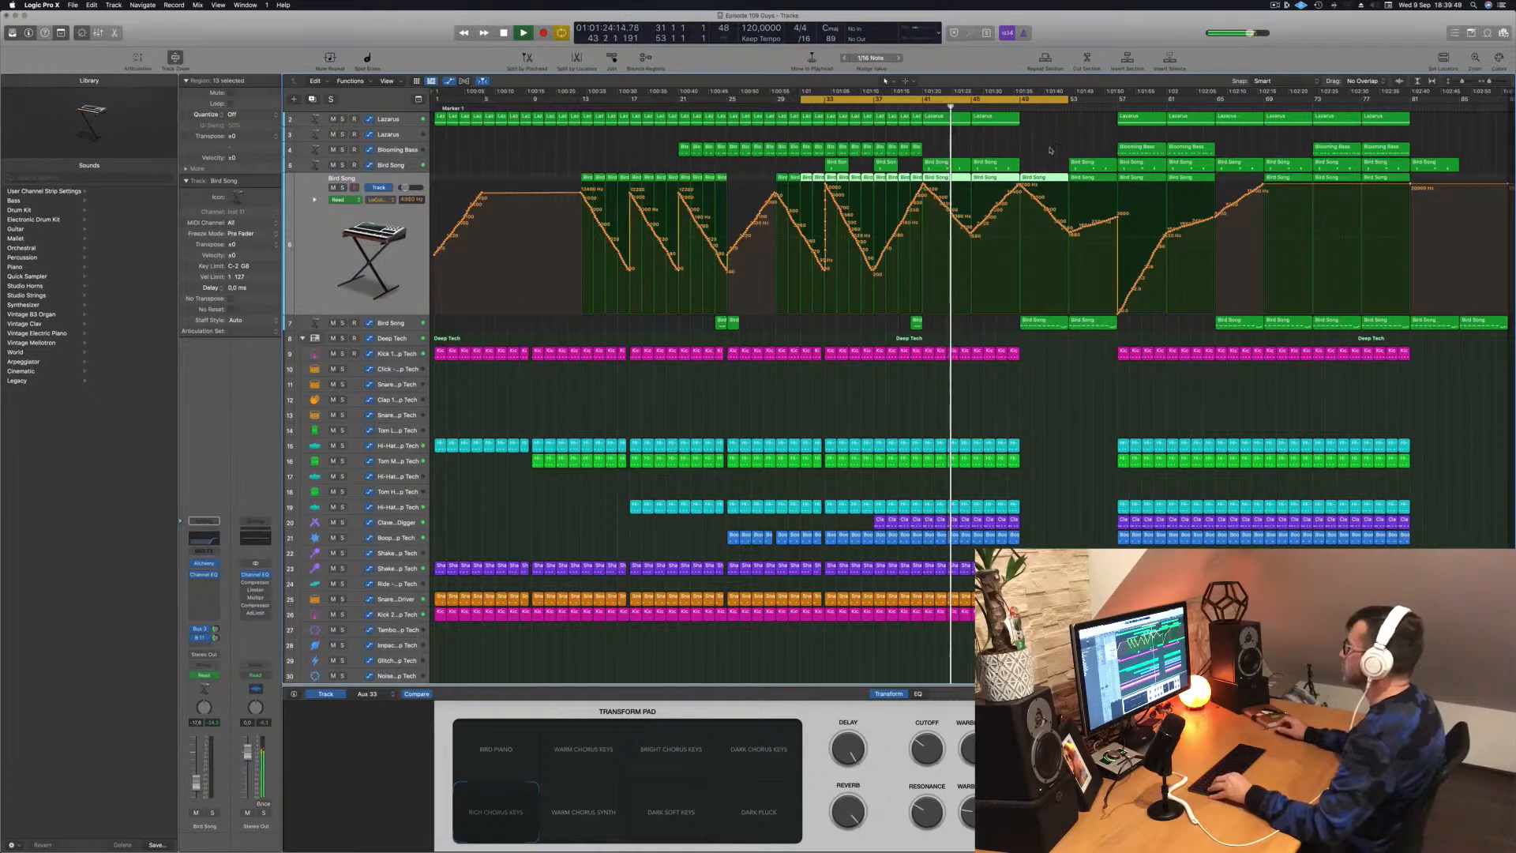
key(super+Right)
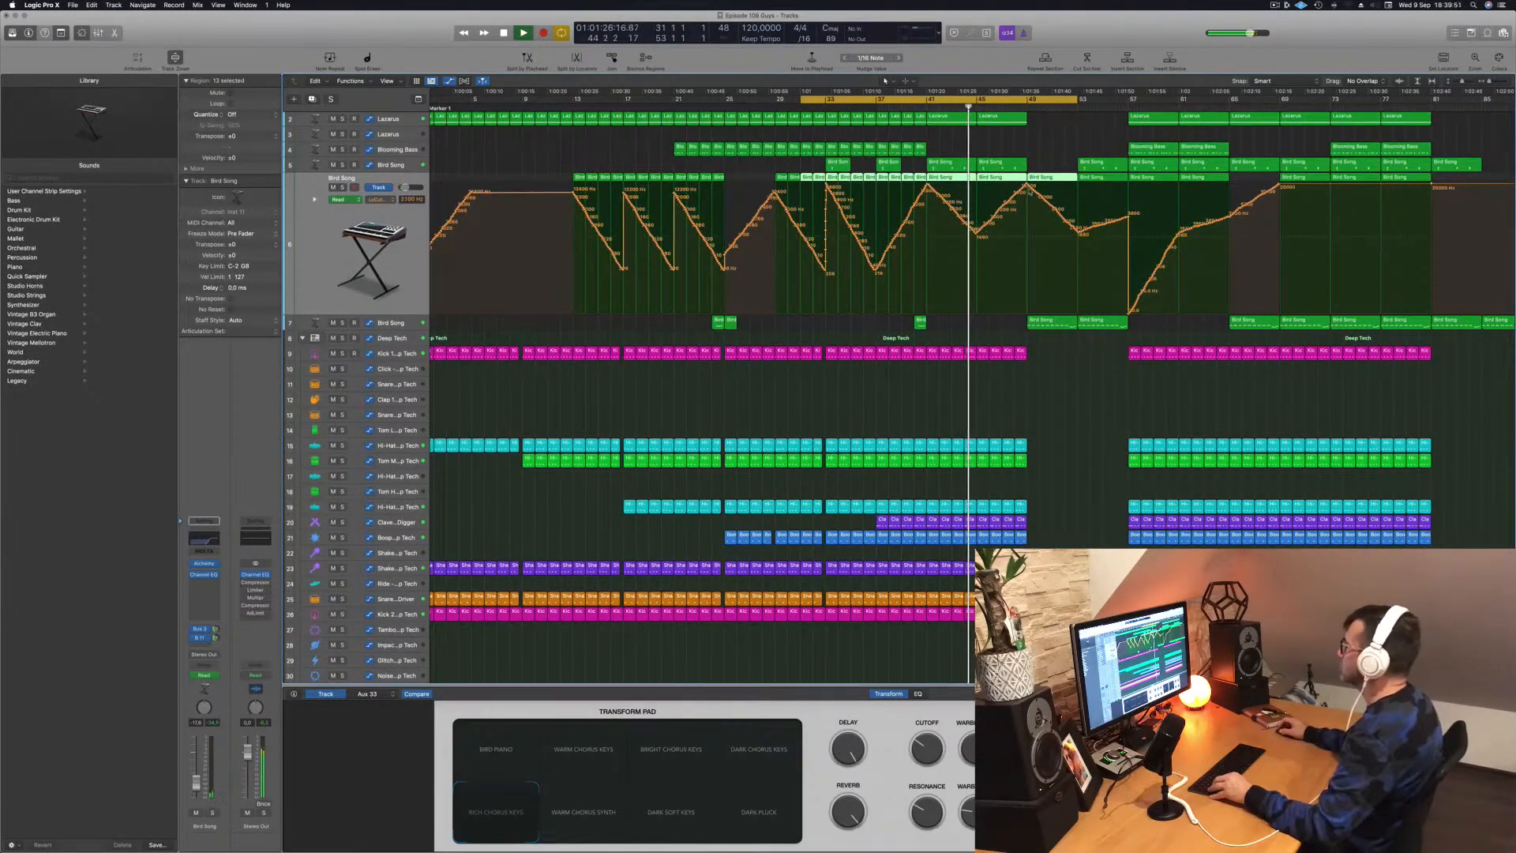
key(super+Right)
key(super+Left)
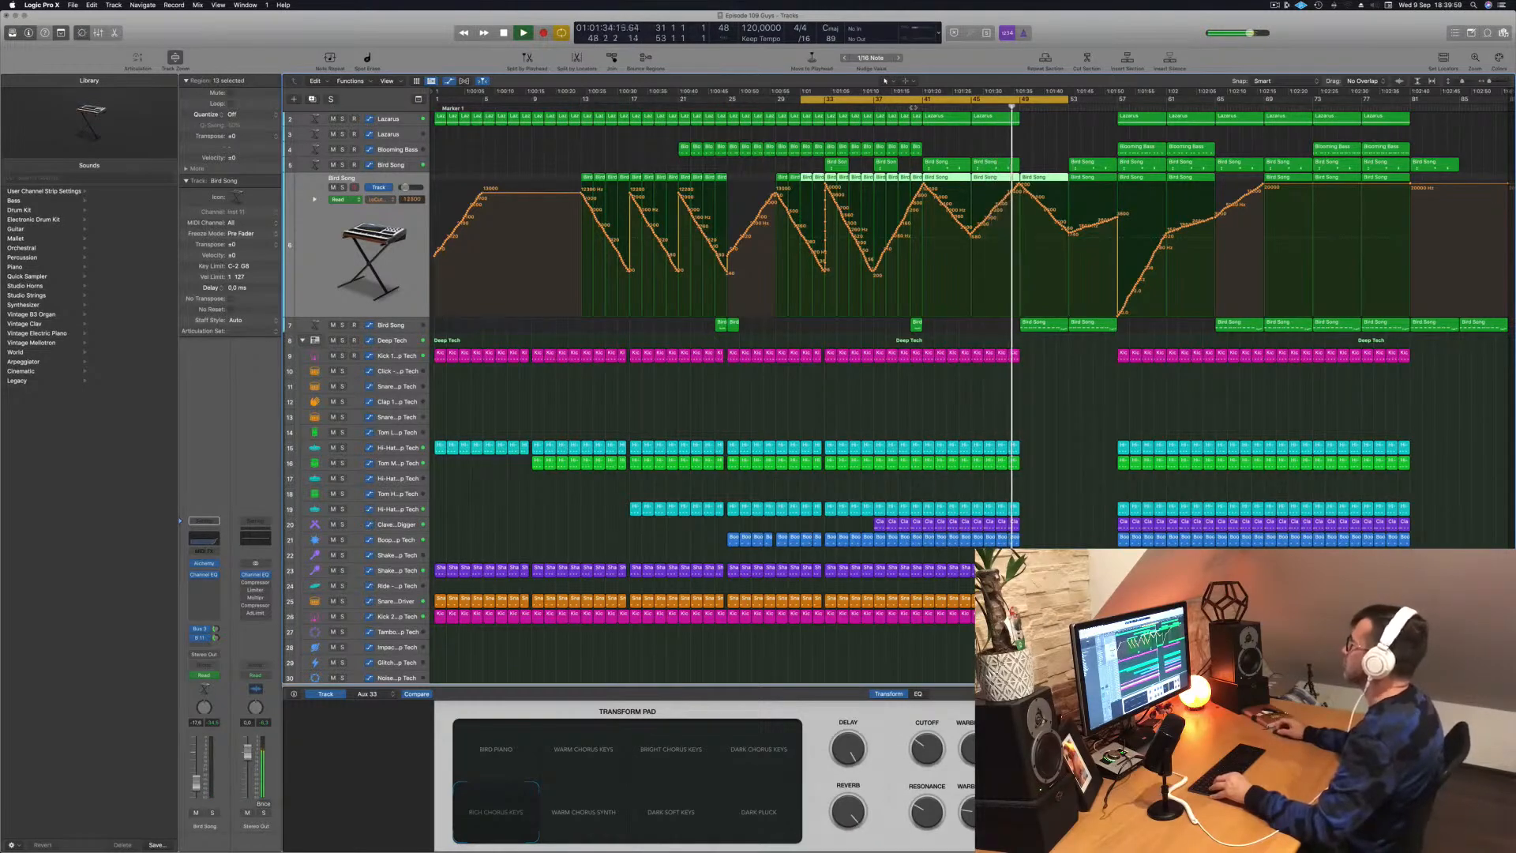
Step: Set the cycle range to bars 41–49, repeat that section three times across the arrangement, and play it back
key(space)
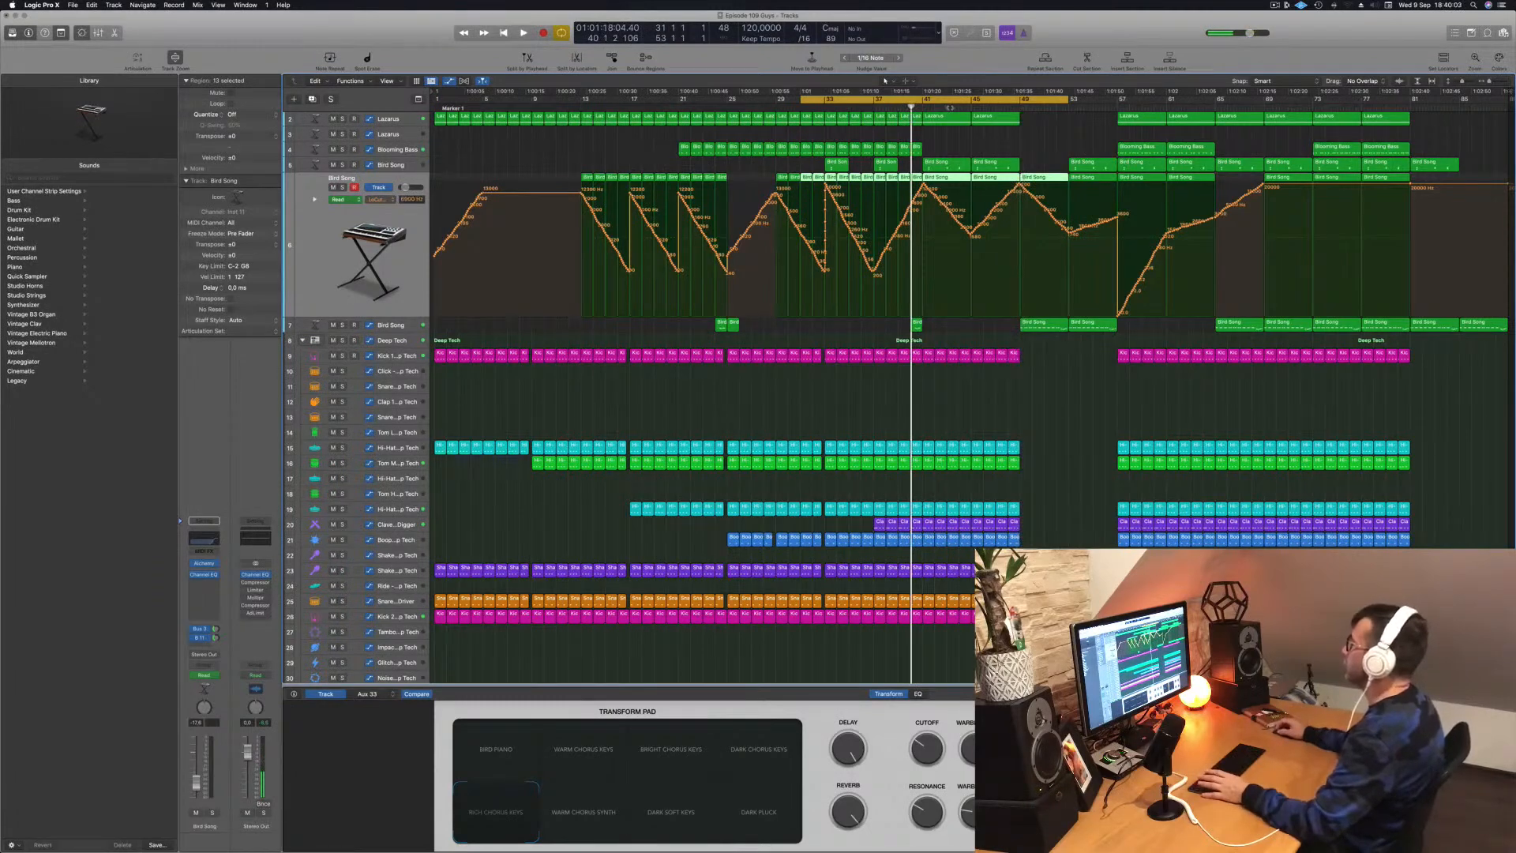
drag(928, 100, 1019, 108)
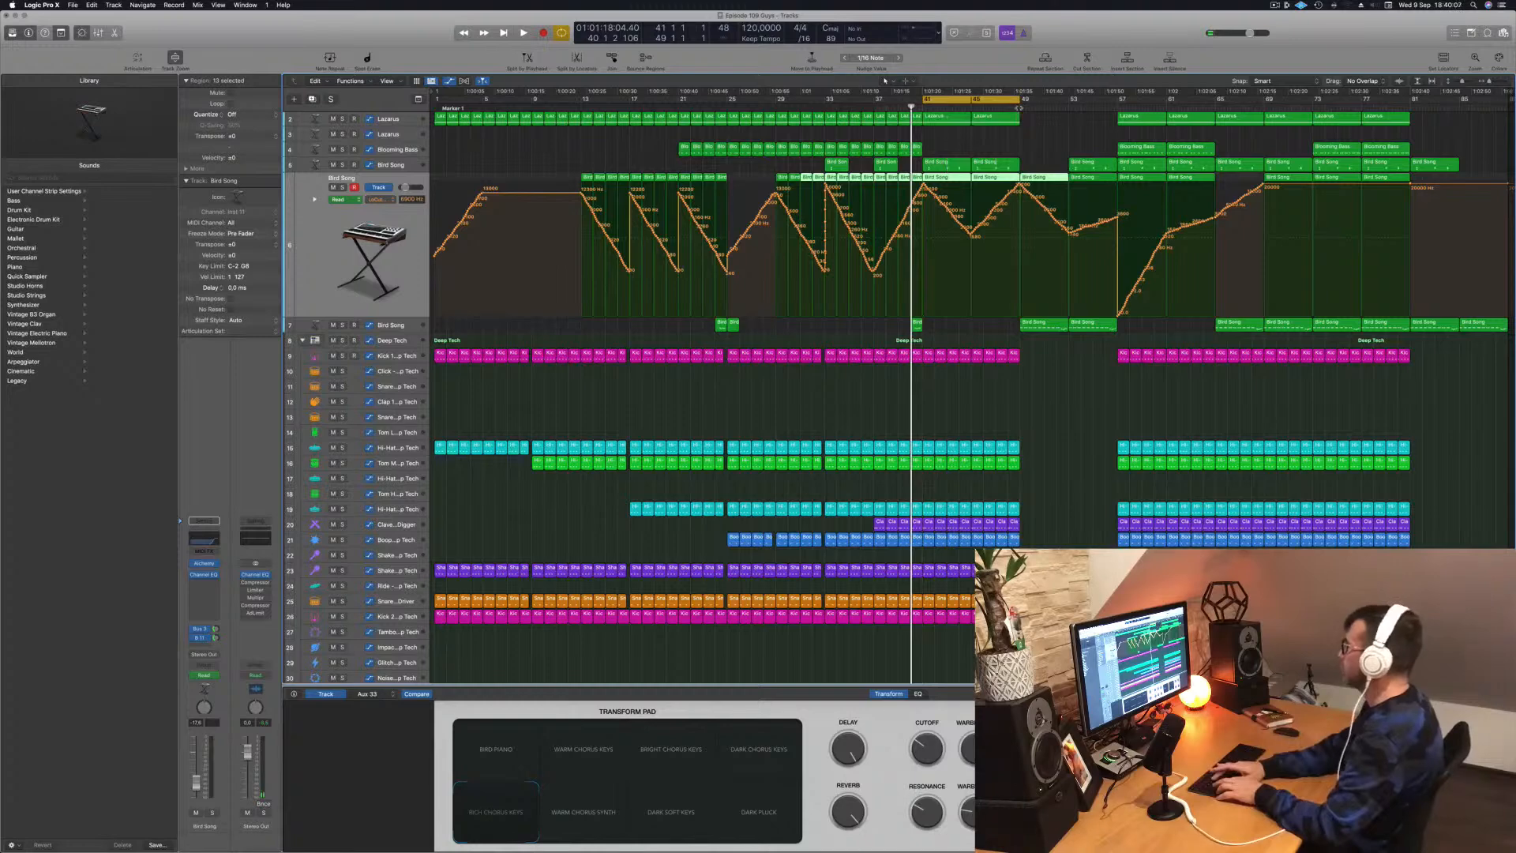
key(ctrl+super+r)
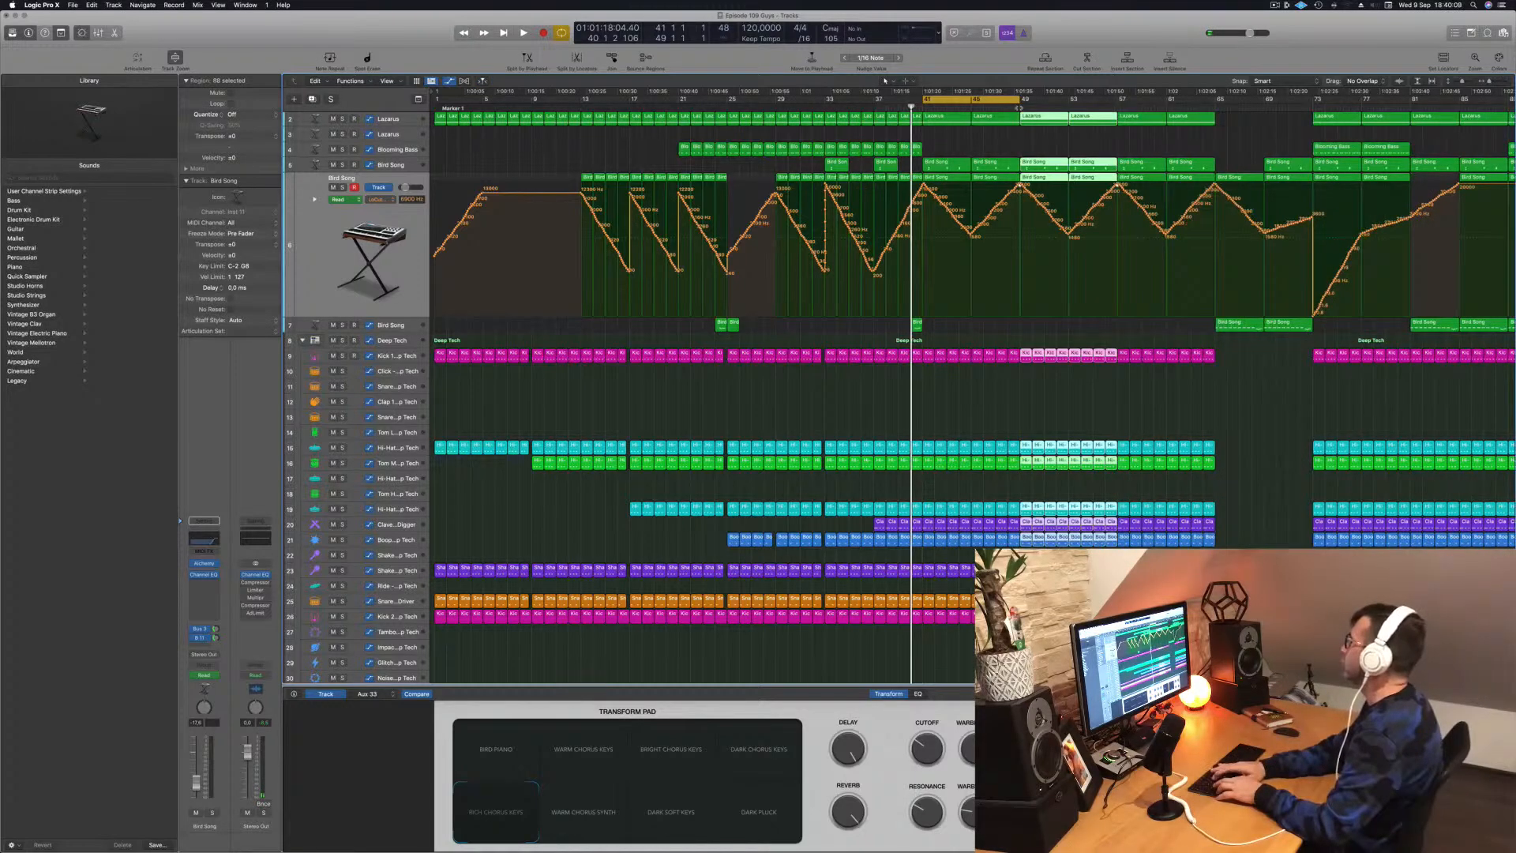
key(space)
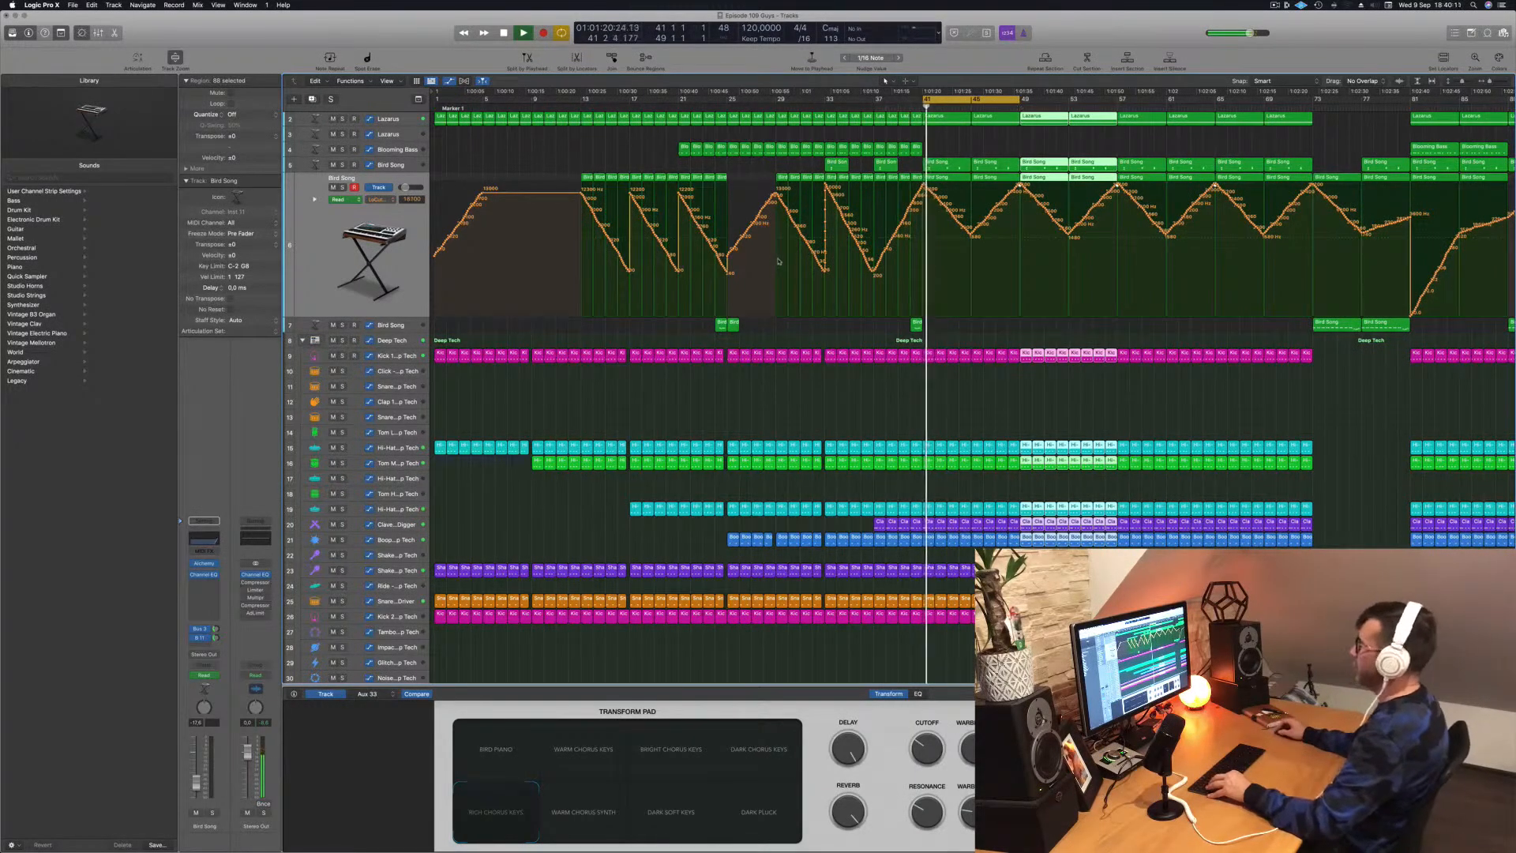
key(super+Left)
key(super+Left)
scroll(873, 335, up, 1)
click(869, 337)
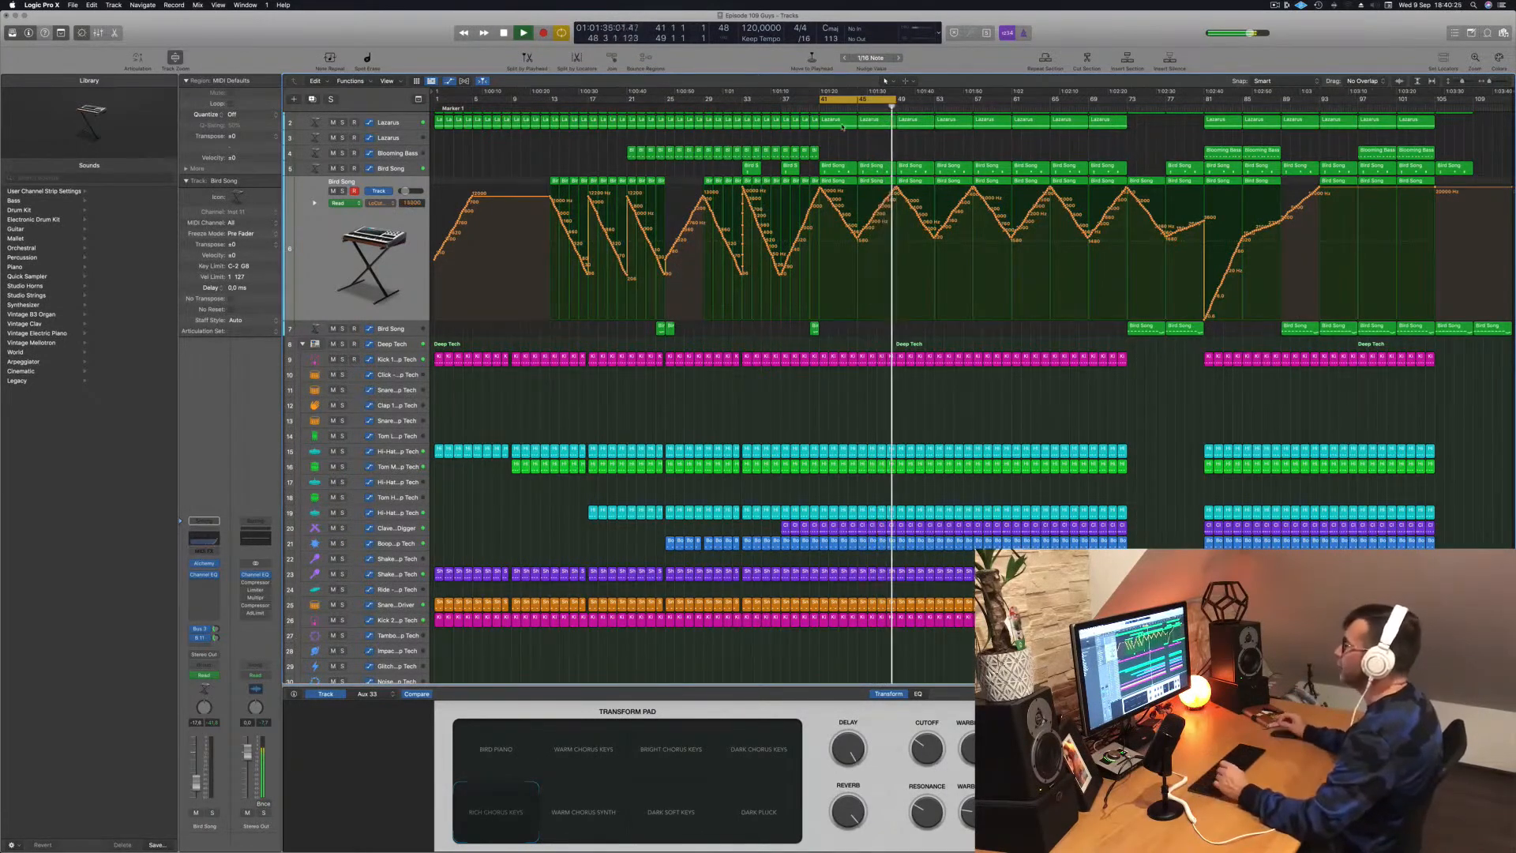
scroll(861, 138, up, 1)
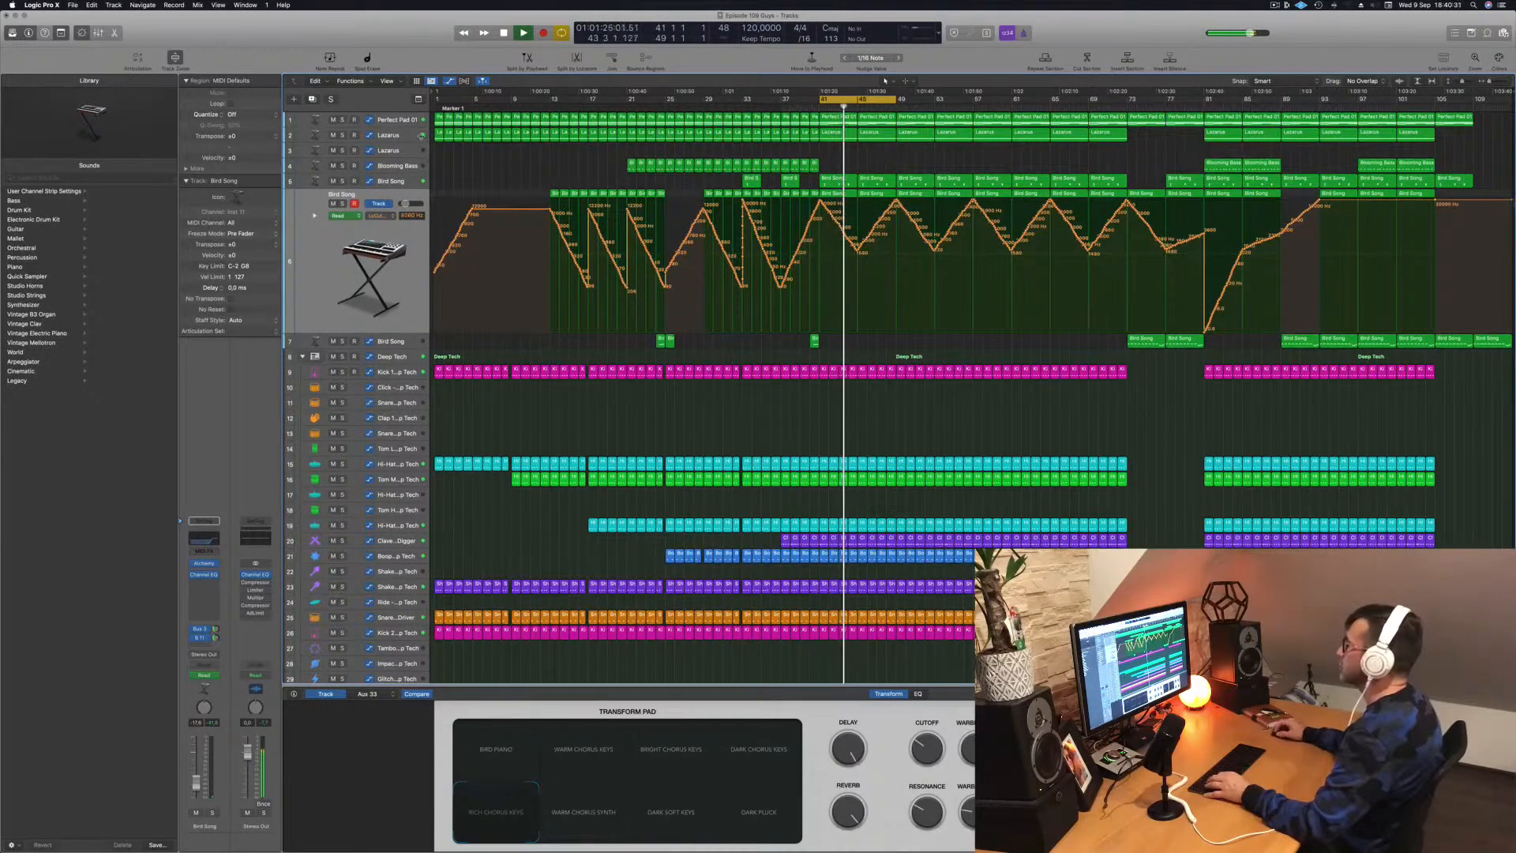
Step: Select the empty Lazarus track 3 and open Musical Typing to try melody notes over the loop
click(395, 150)
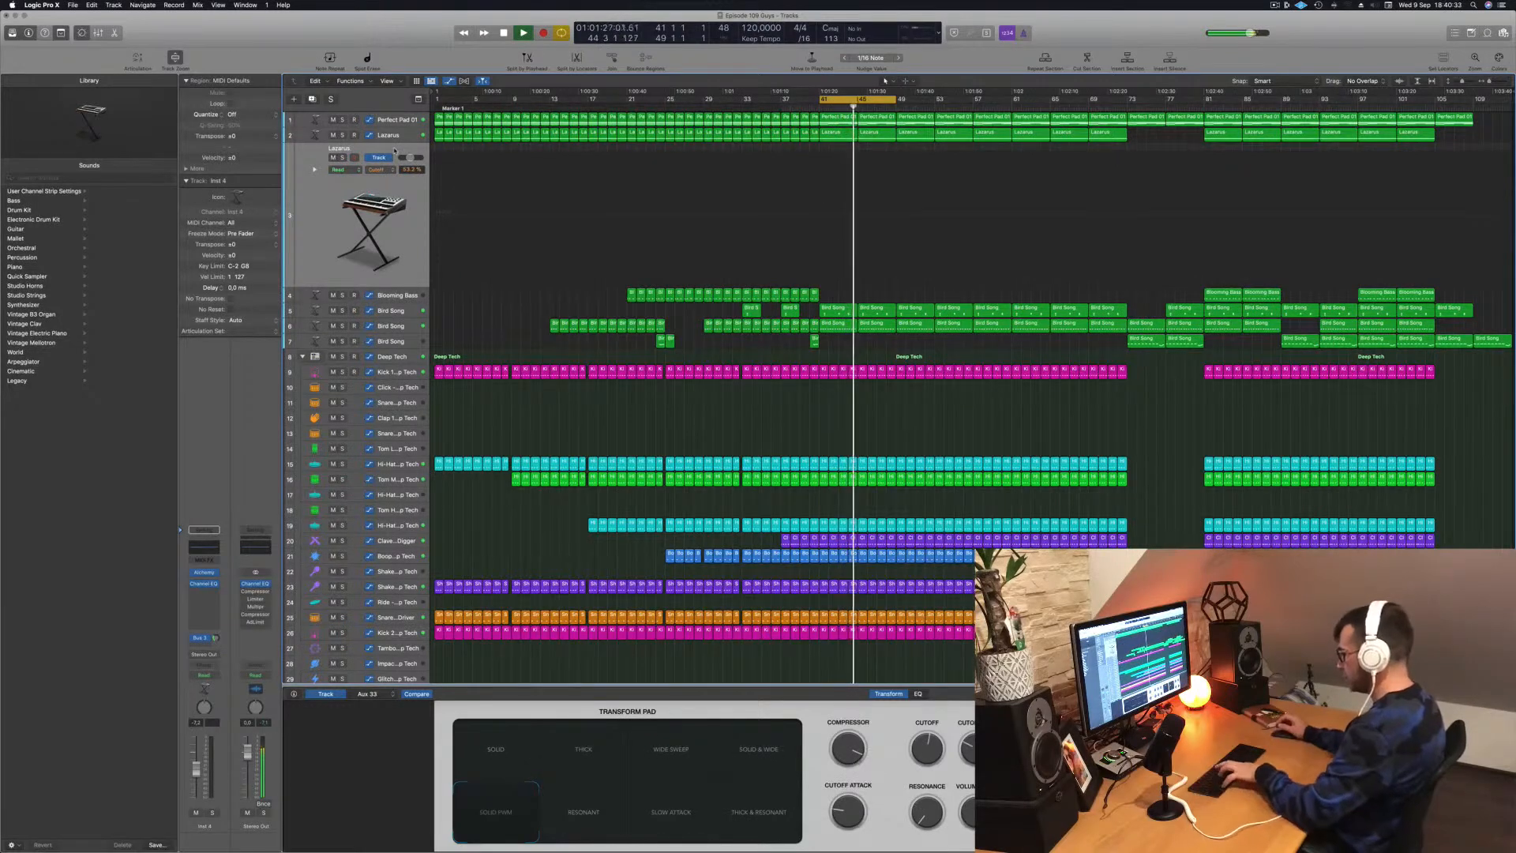
key(super+k)
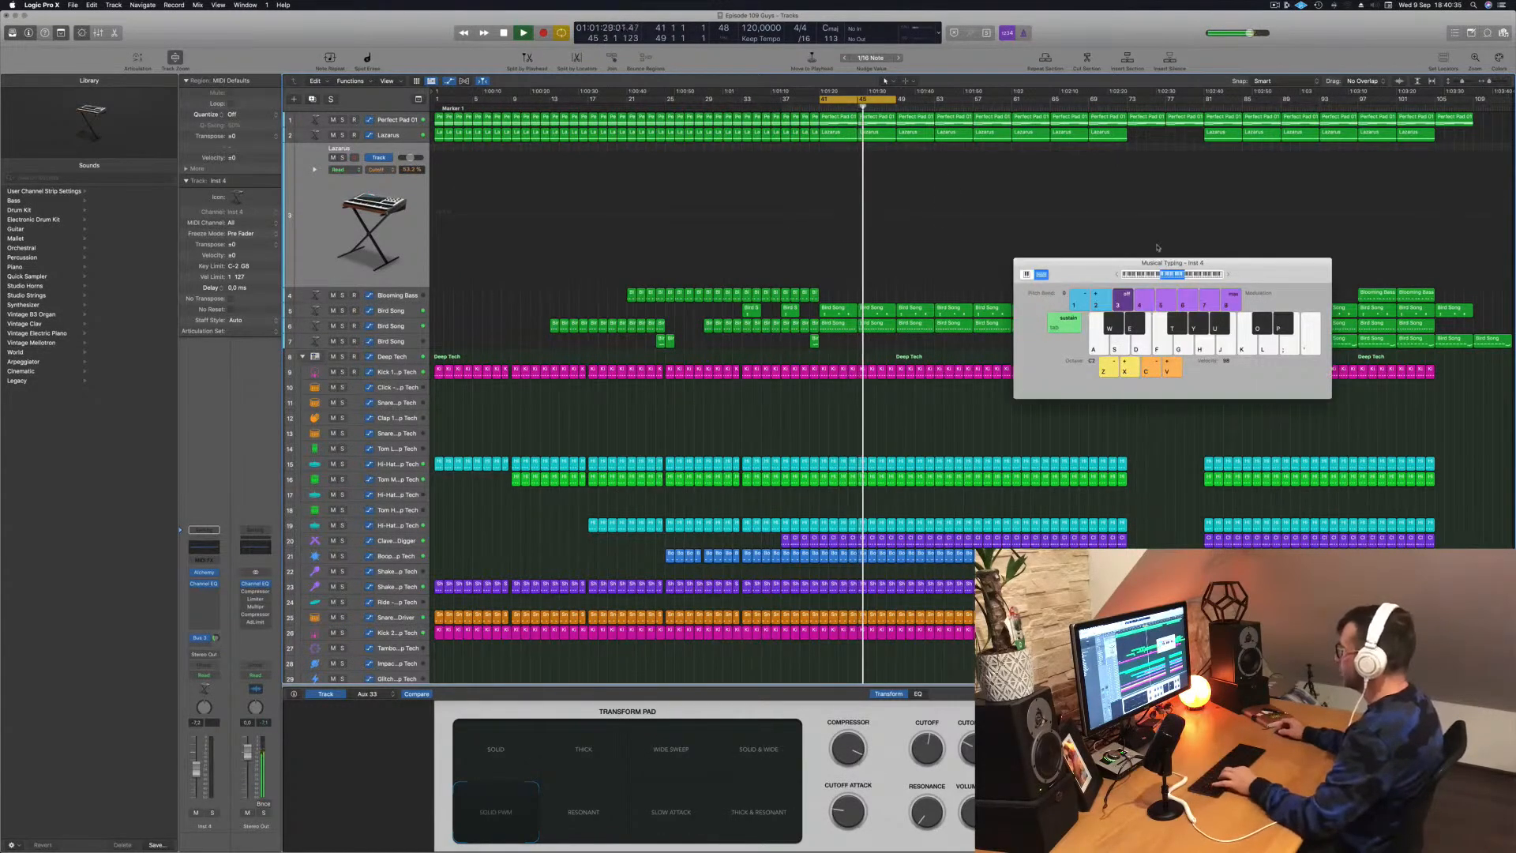
key(g)
key(f)
key(d)
key(a)
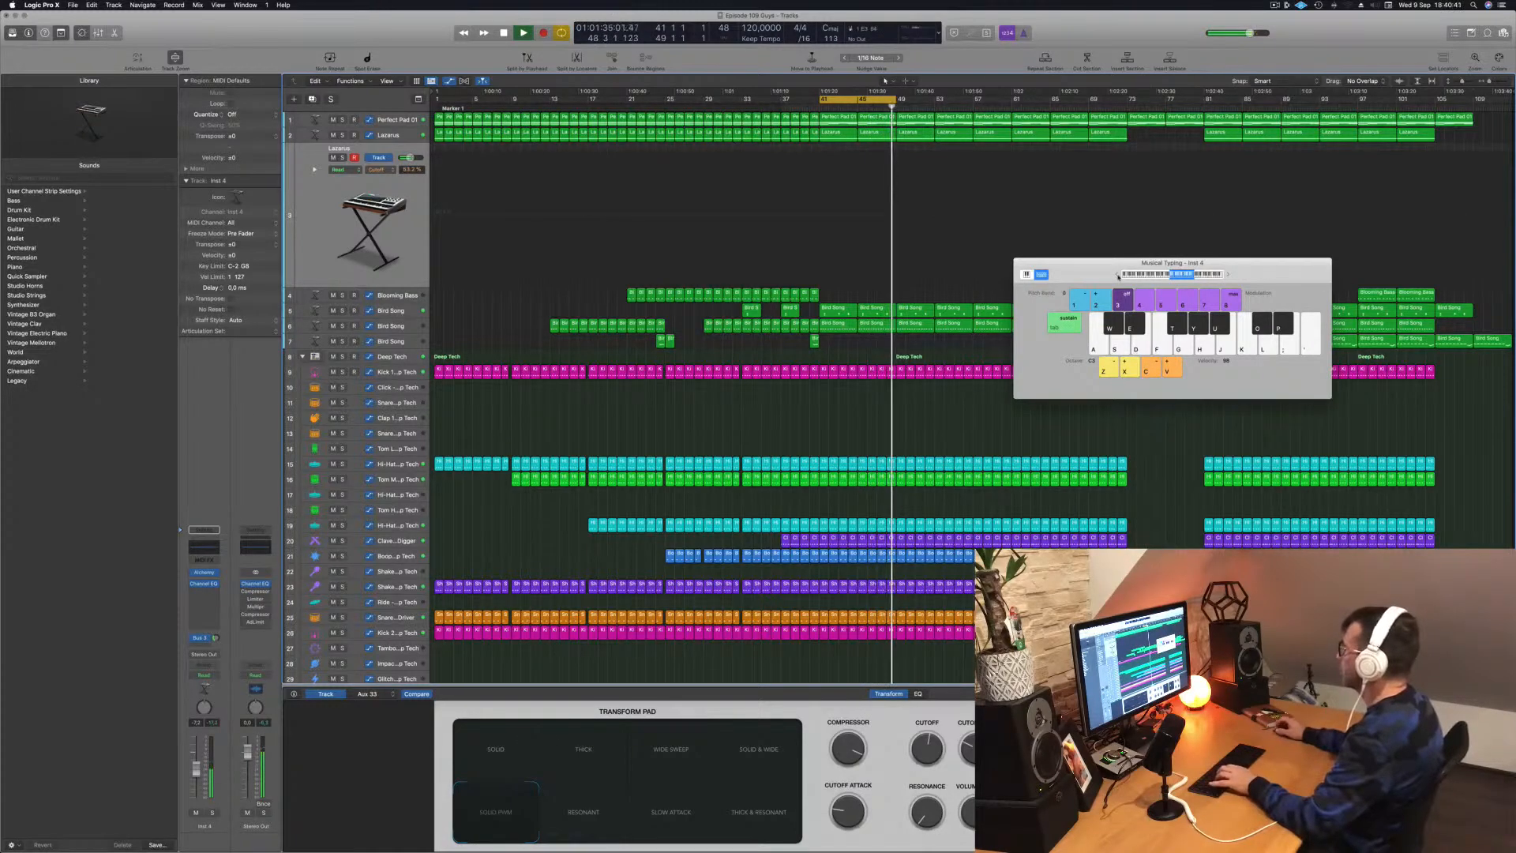
key(f)
key(g)
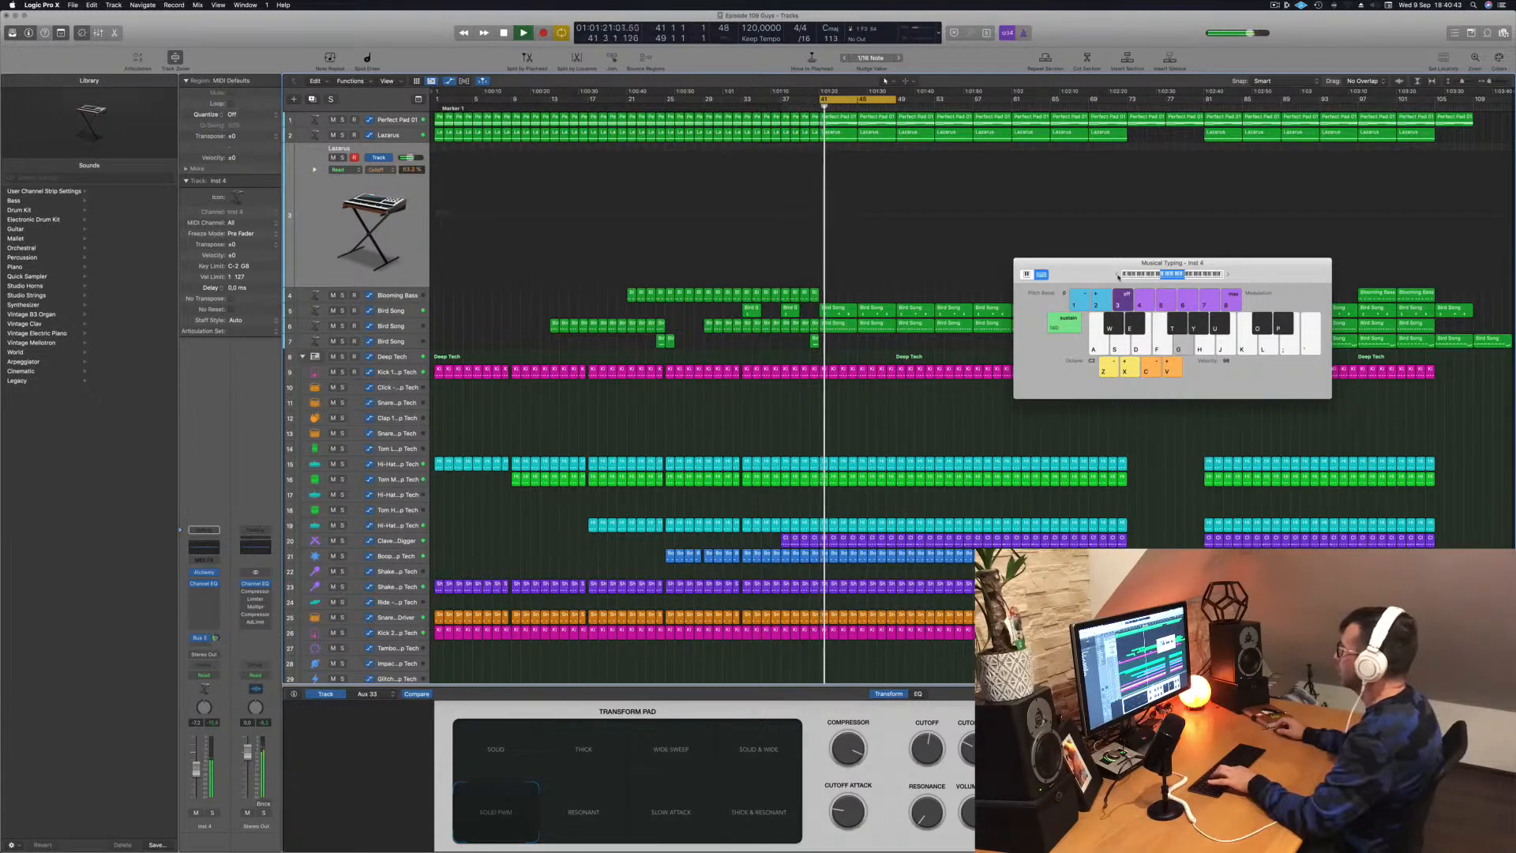
Step: Try further melody notes on the empty Lazarus track and adjust its Bus 3 send
click(1226, 276)
key(g)
key(d)
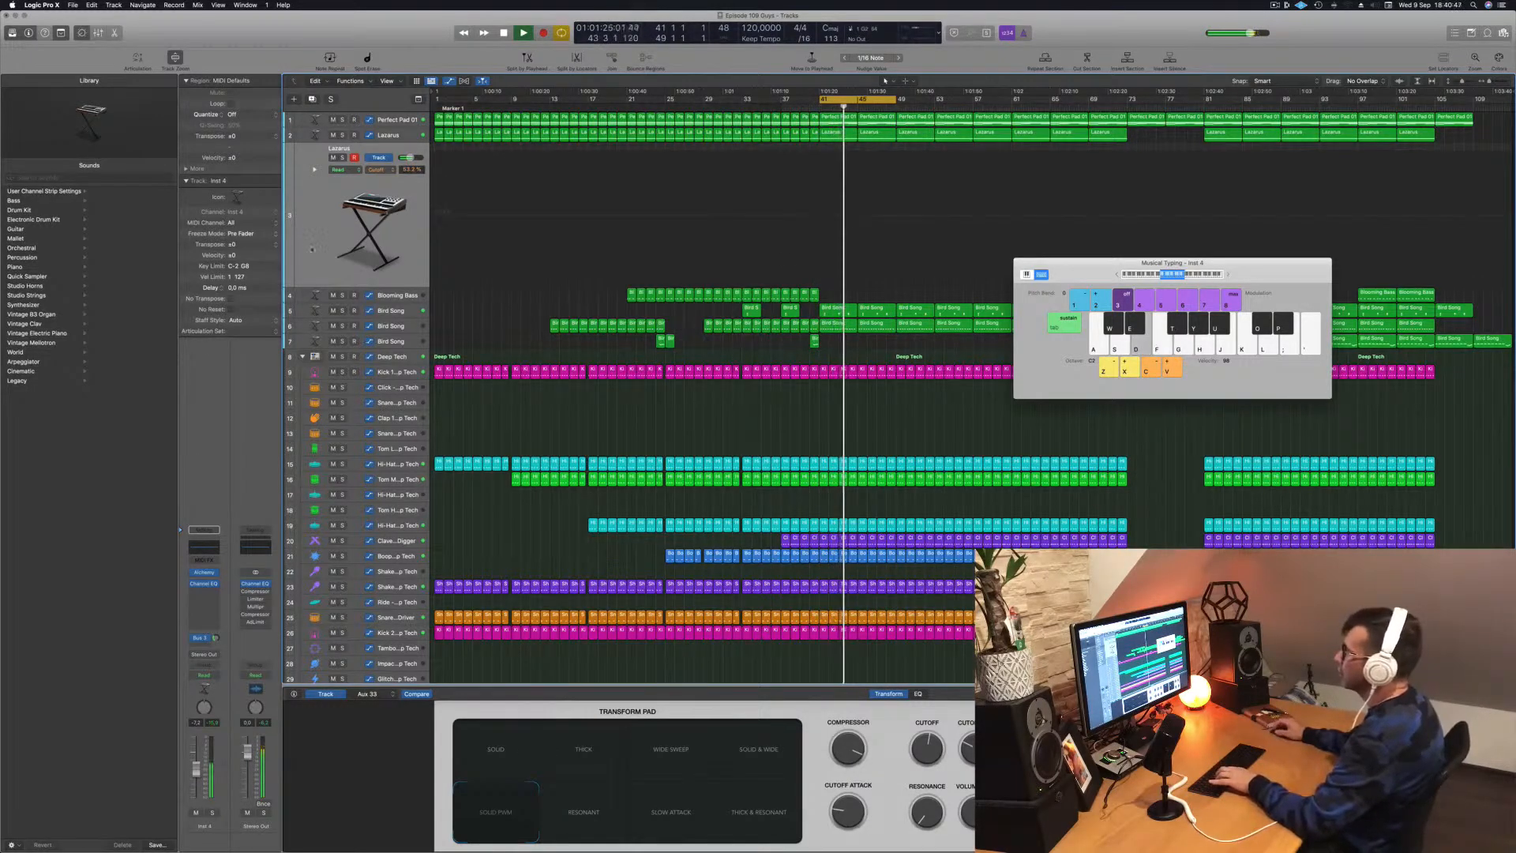
key(f)
key(k)
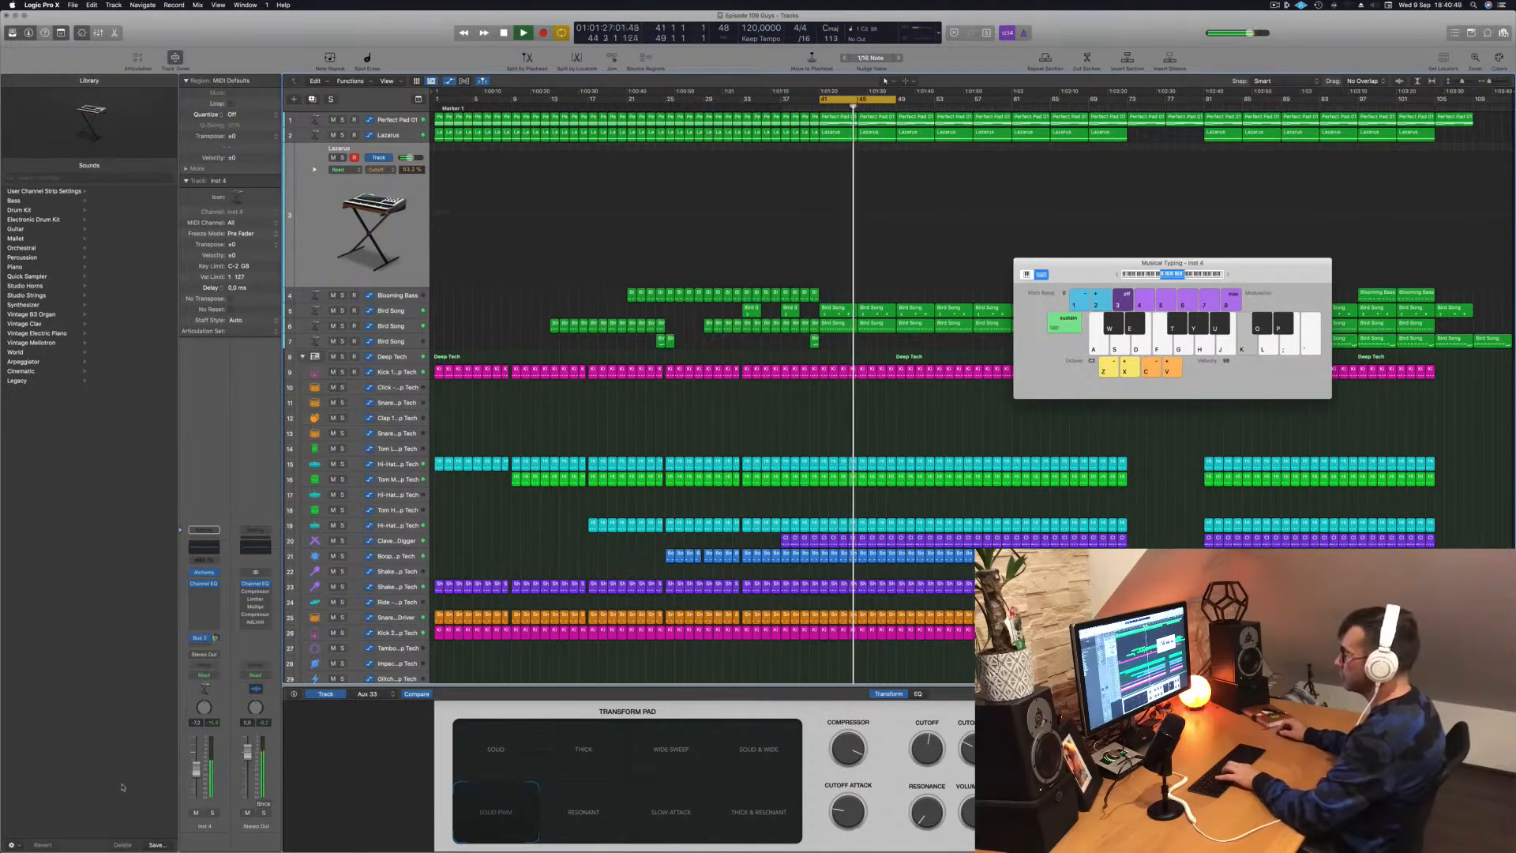
key(h)
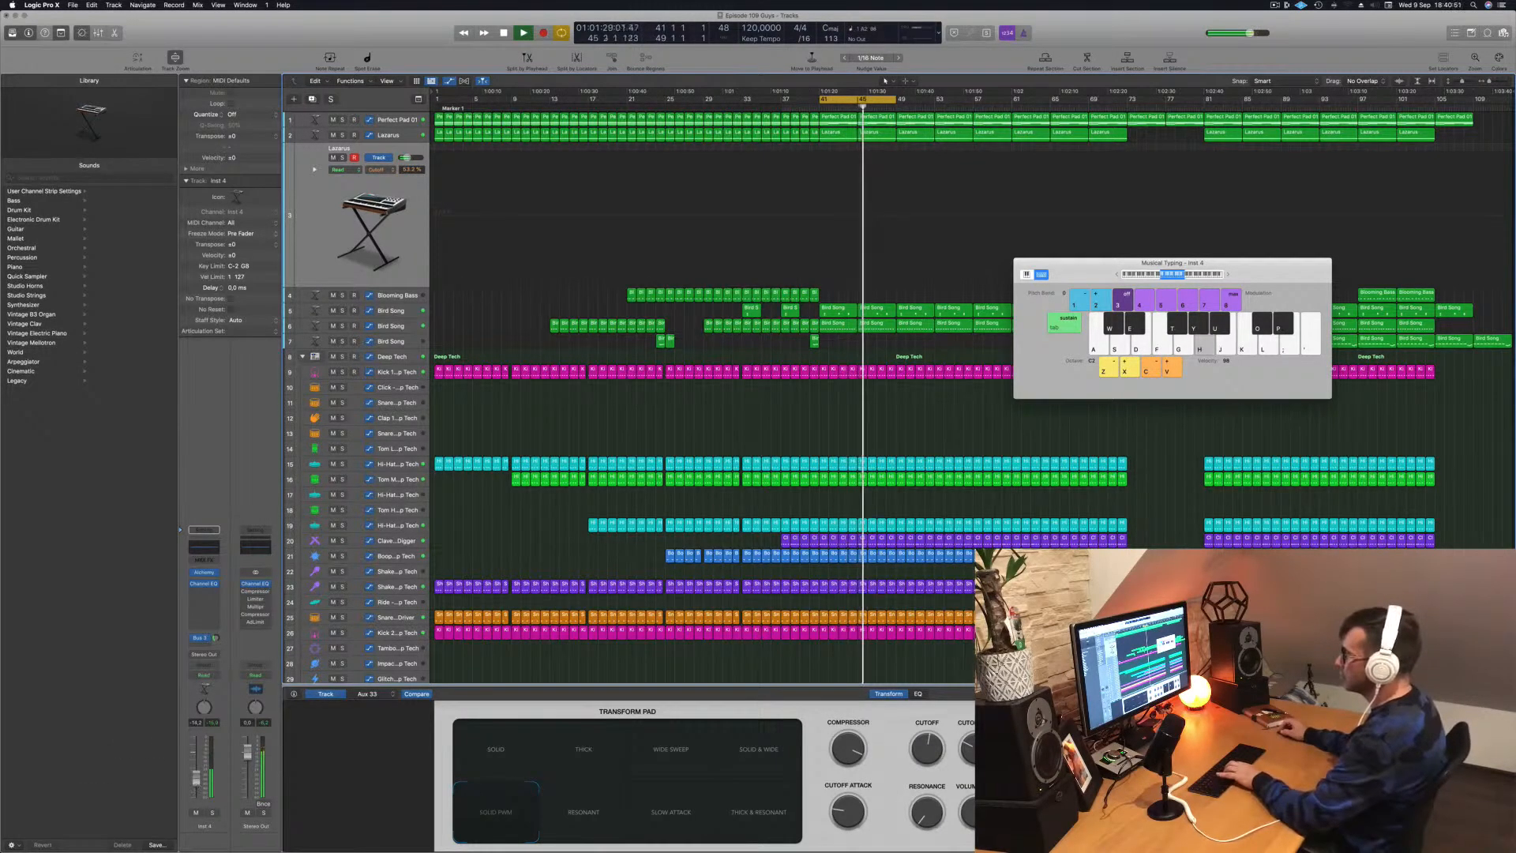
key(j)
click(215, 638)
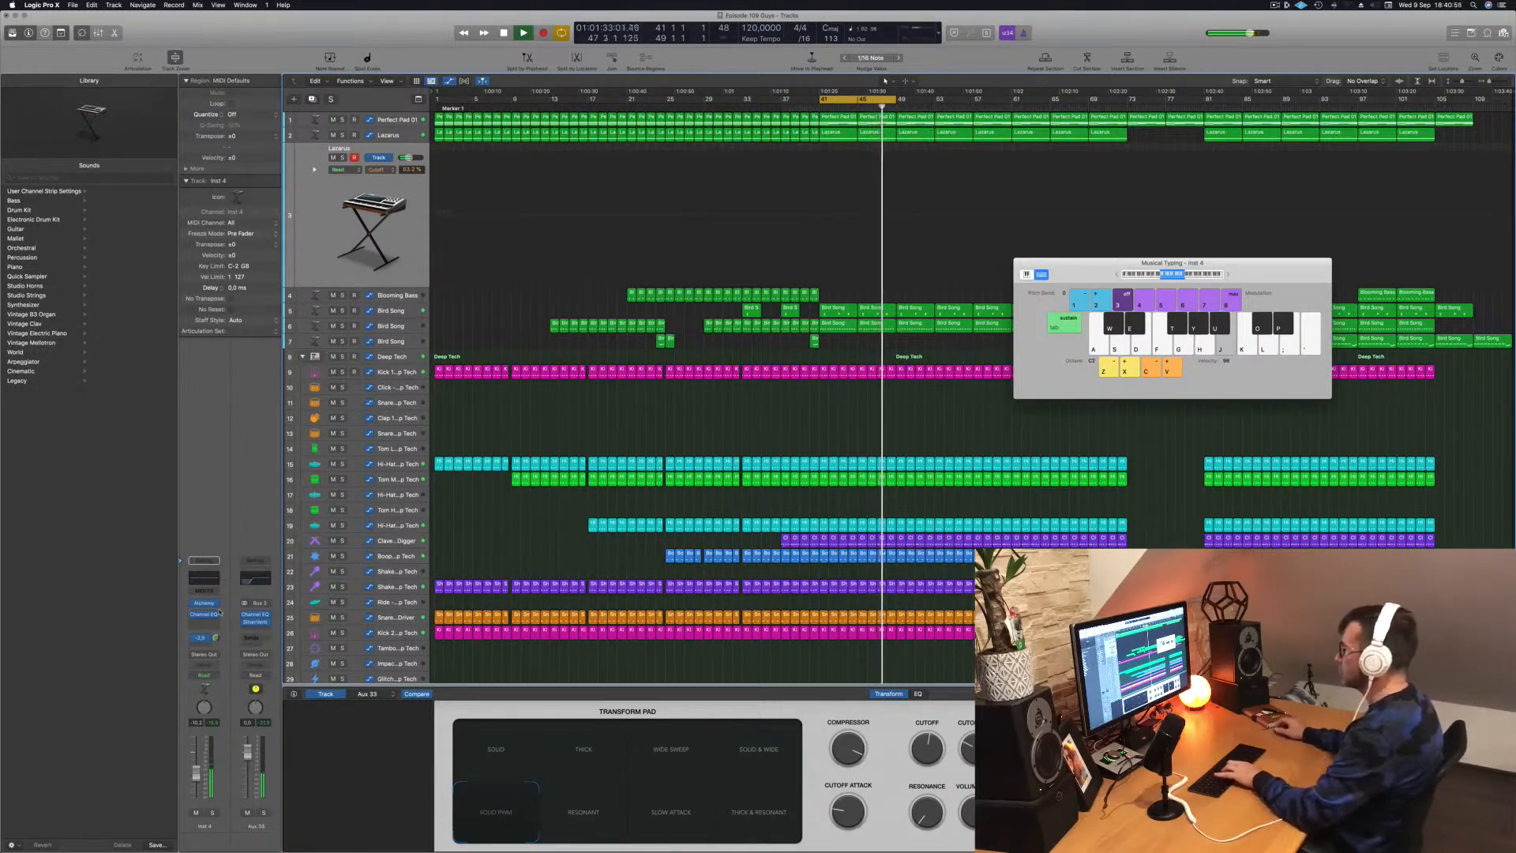
key(k)
key(h)
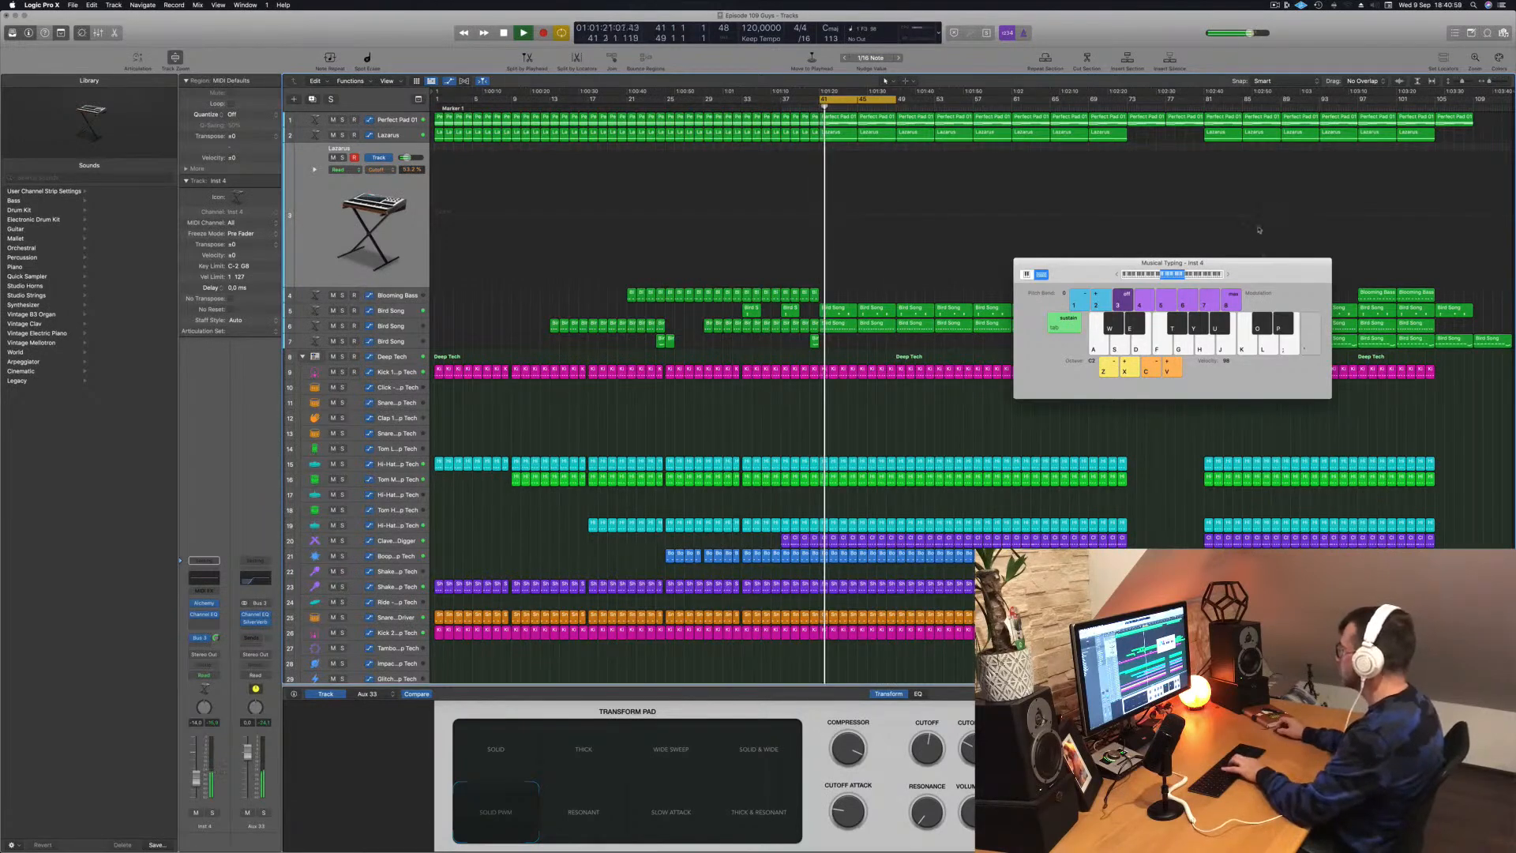
Step: Shift the Musical Typing range up an octave and audition higher Lazarus notes over the loop
key(semicolon)
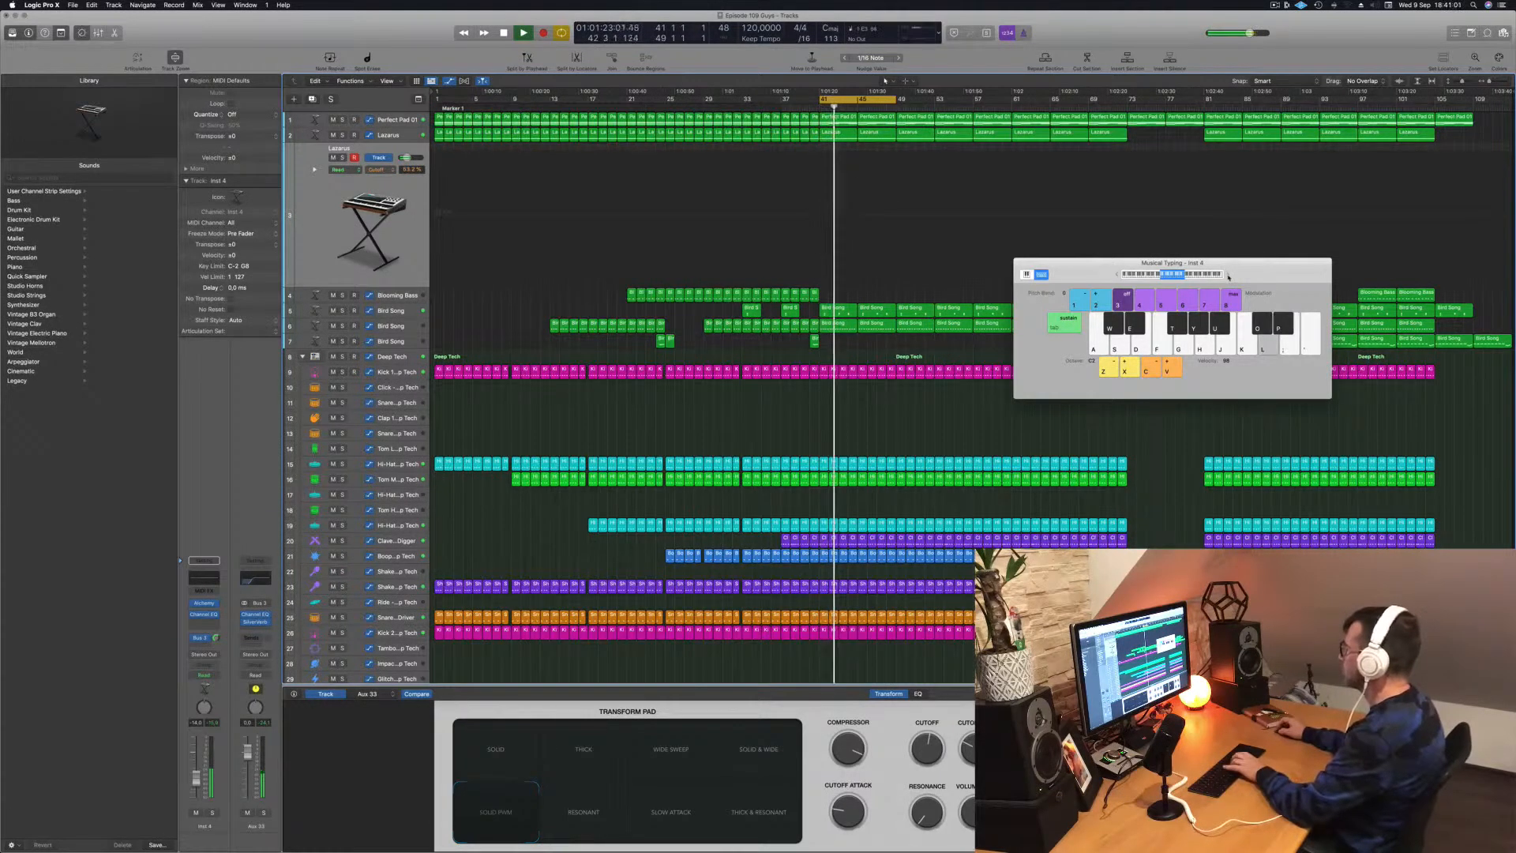
click(1229, 275)
key(semicolon)
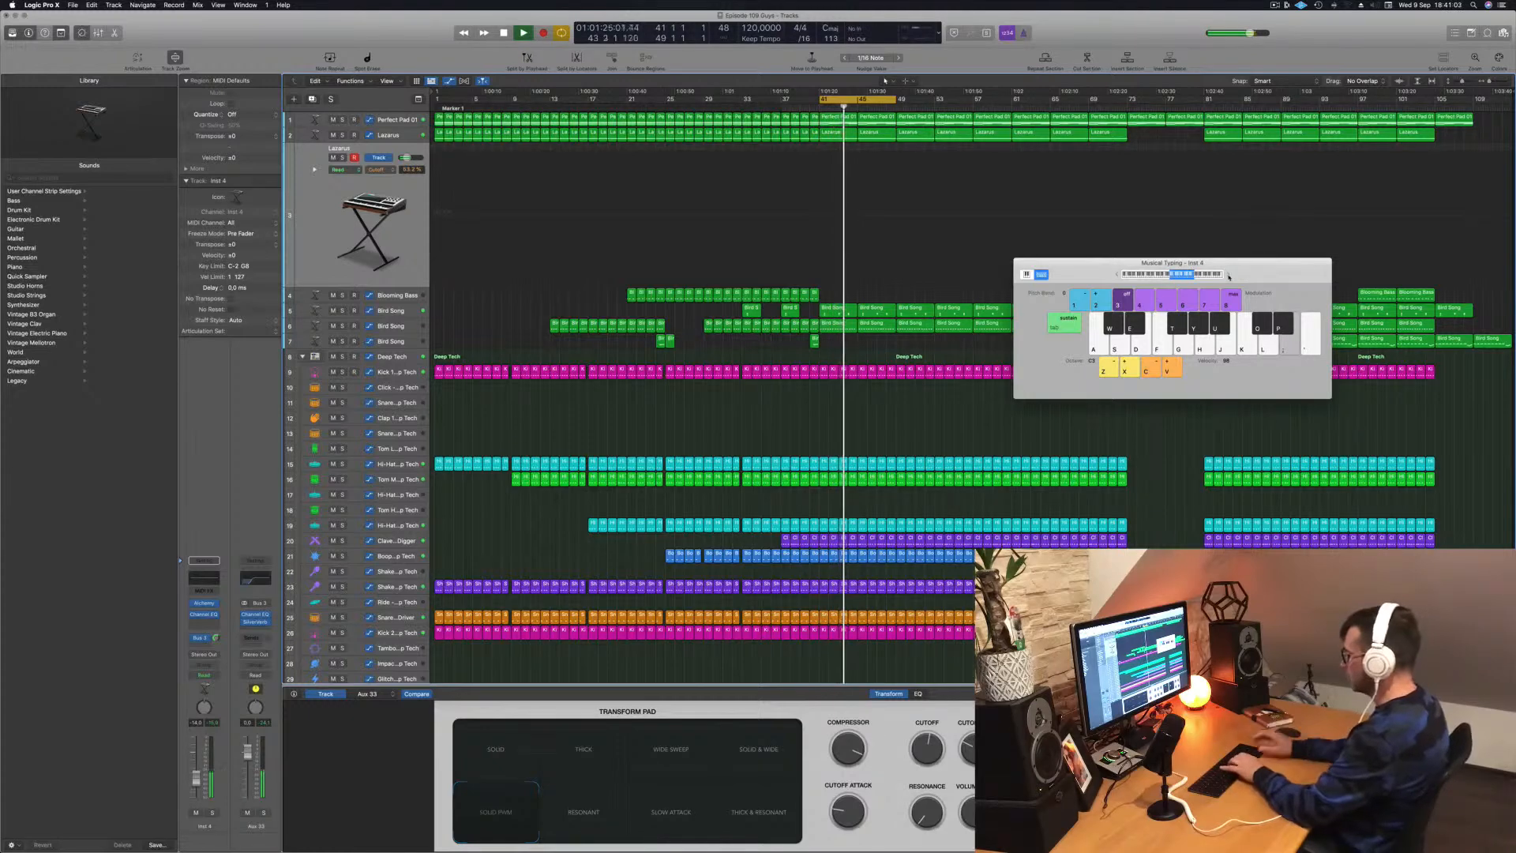
key(apostrophe)
key(semicolon)
key(l)
key(j)
key(apostrophe)
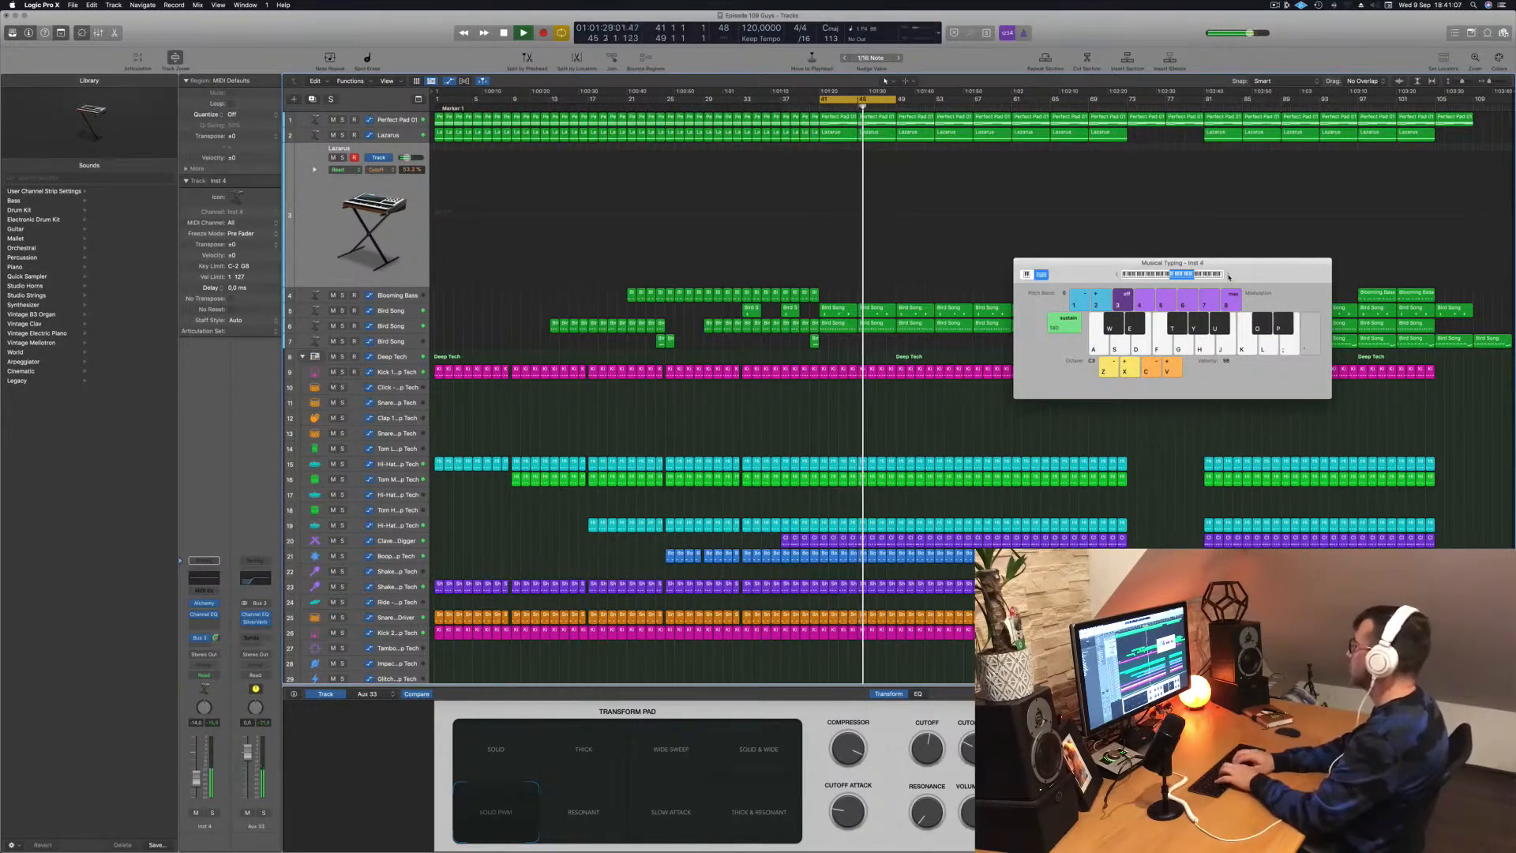
key(apostrophe)
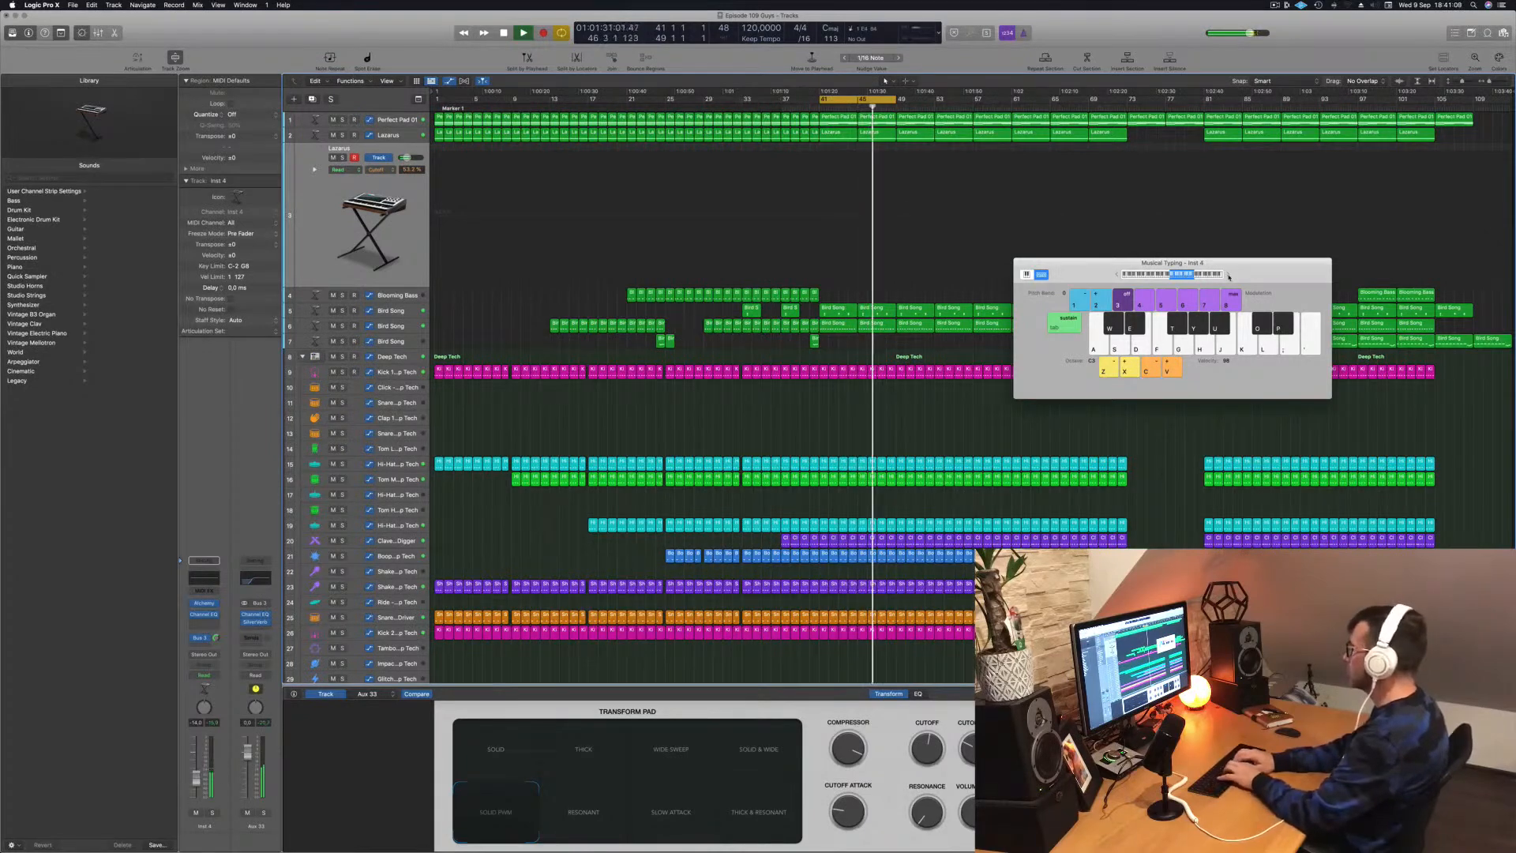
Step: Audition more note combinations for the Lazarus melody in a still higher octave
key(semicolon)
key(j)
key(k)
key(k)
key(l)
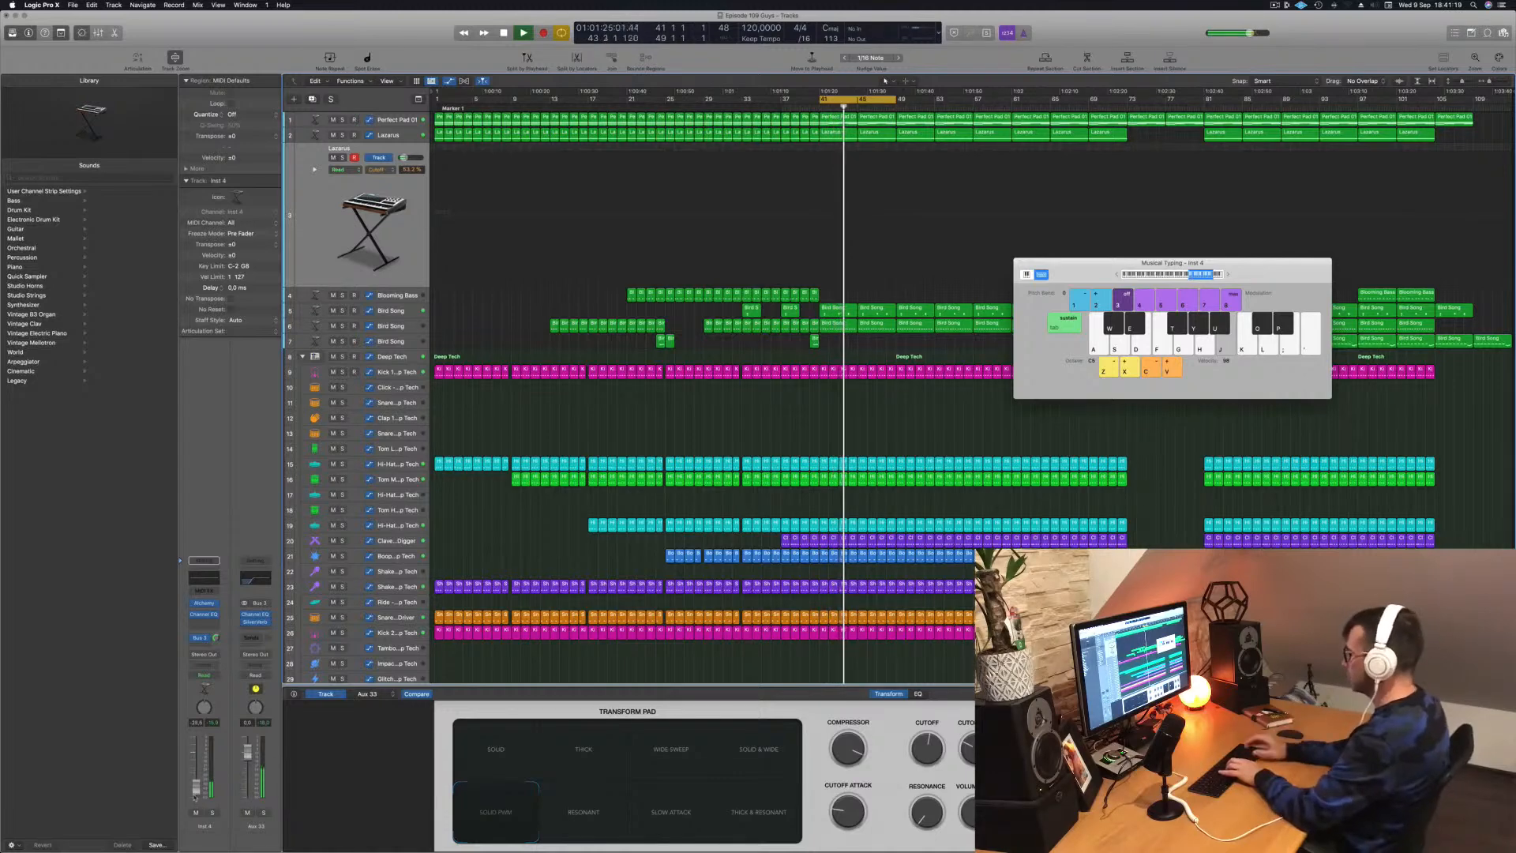
key(apostrophe)
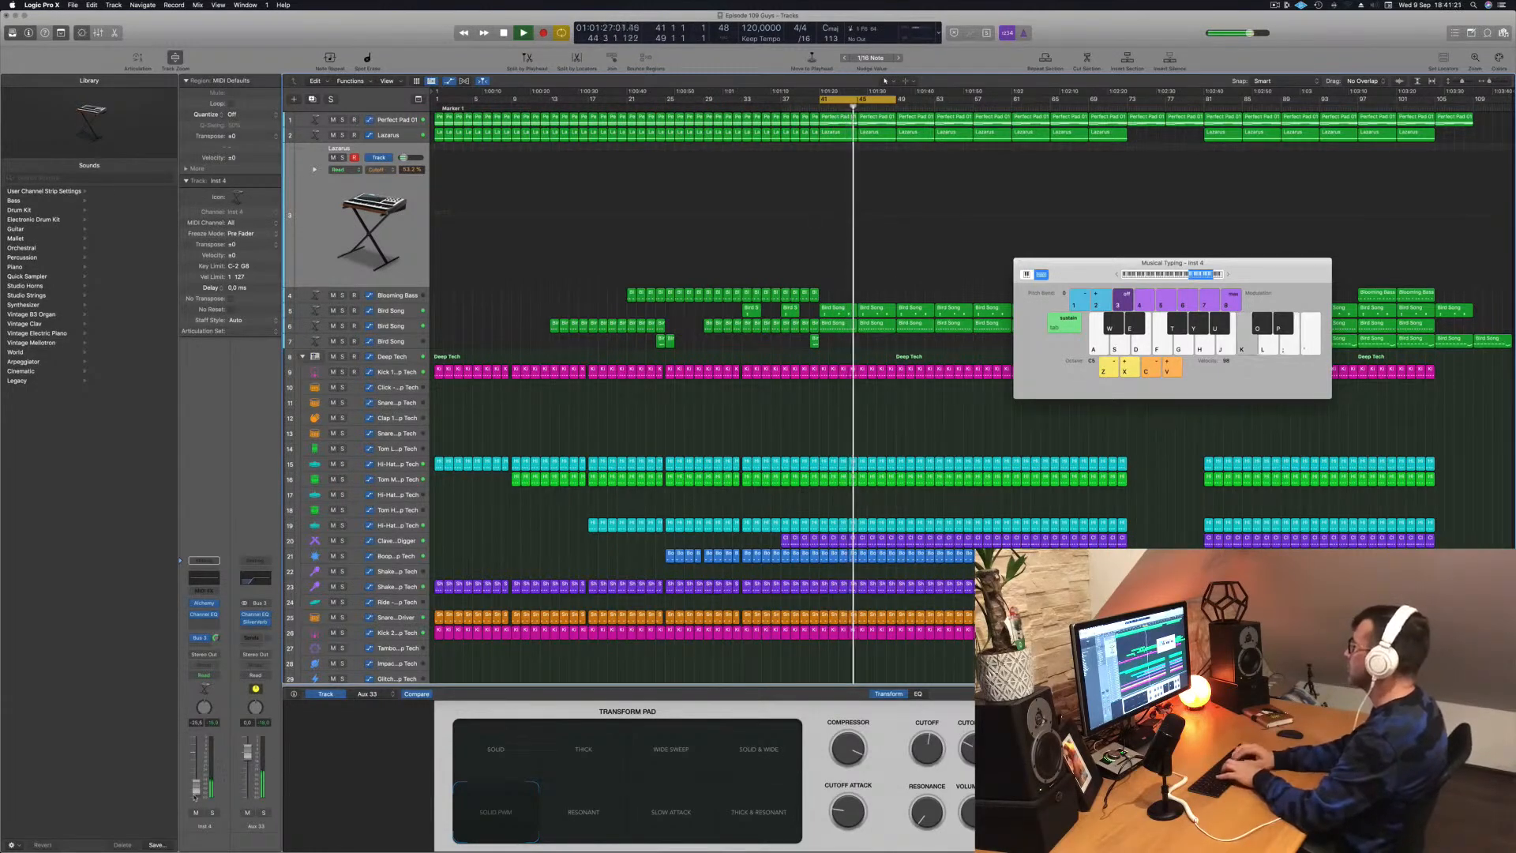
key(k)
key(d)
key(g)
key(h)
key(g)
key(h)
key(d)
Step: Rehearse the Lazarus melody one octave lower and extend the cycle range to bar 57
click(1117, 275)
key(g)
key(h)
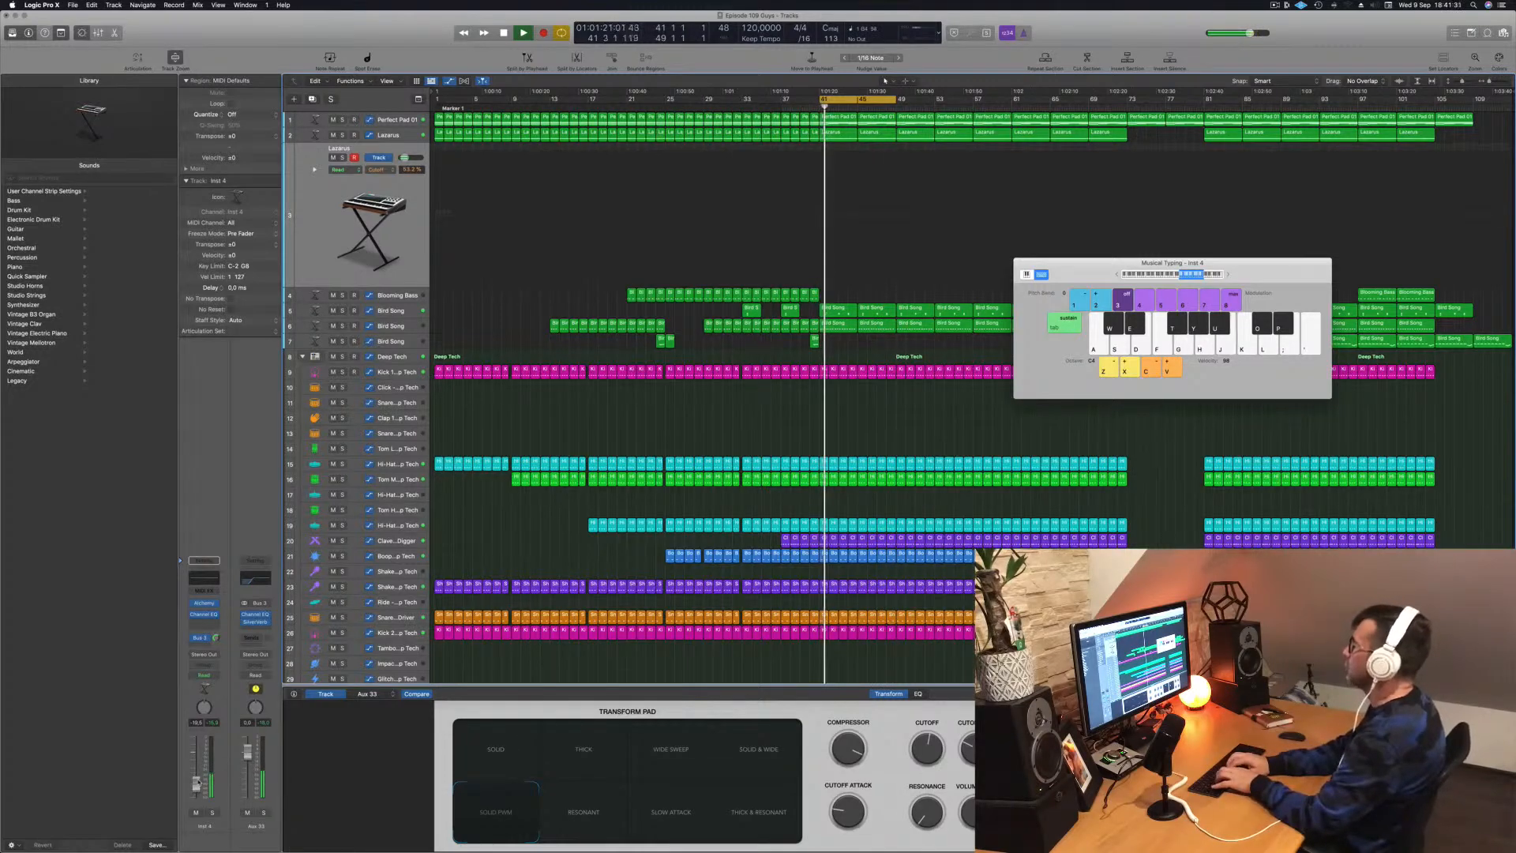
key(k)
key(f)
key(j)
key(d)
key(g)
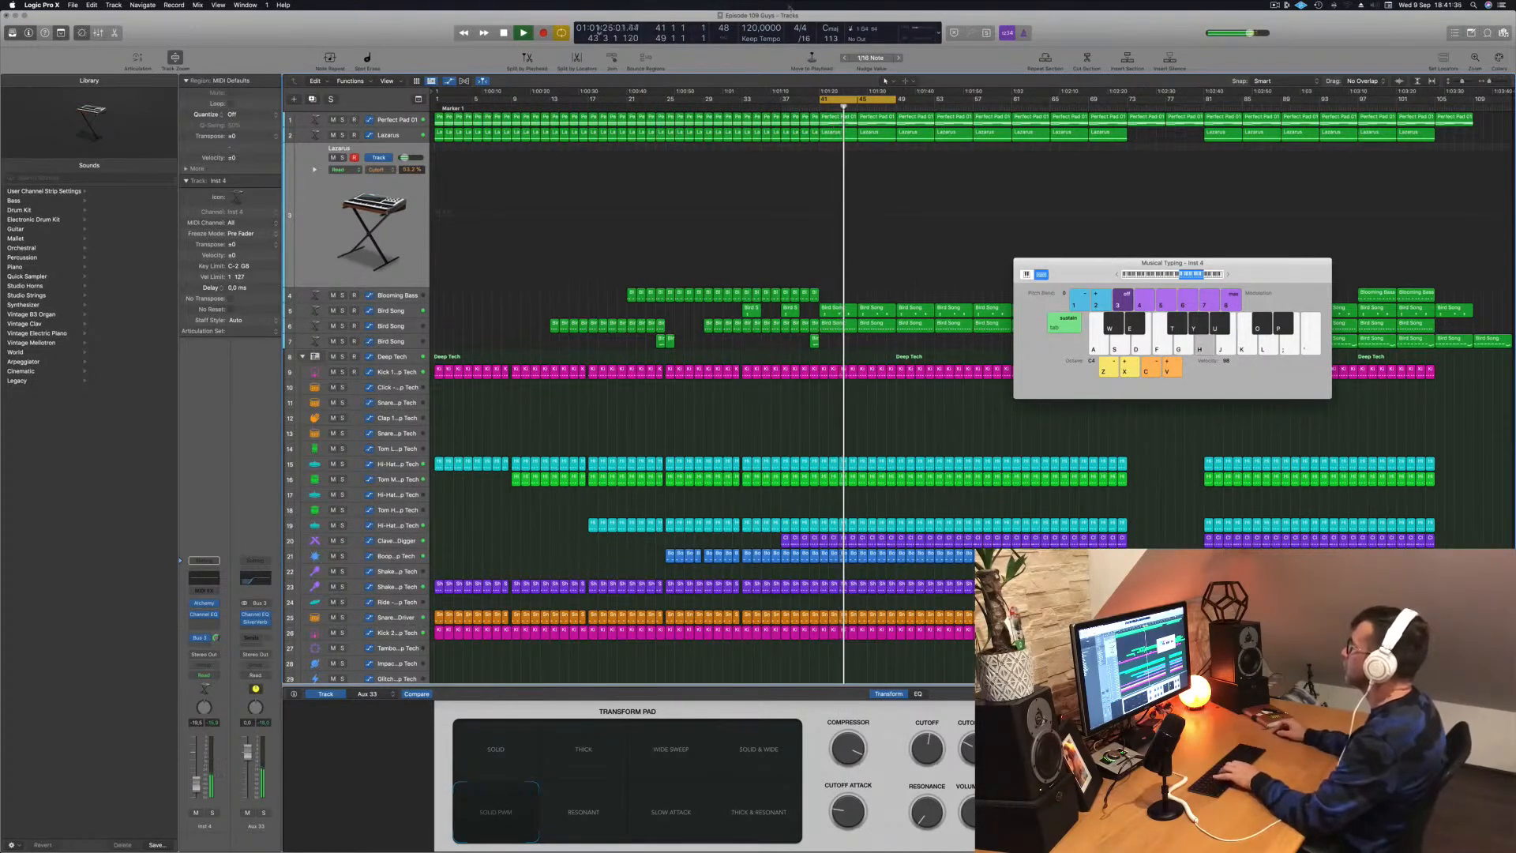
drag(897, 99, 972, 102)
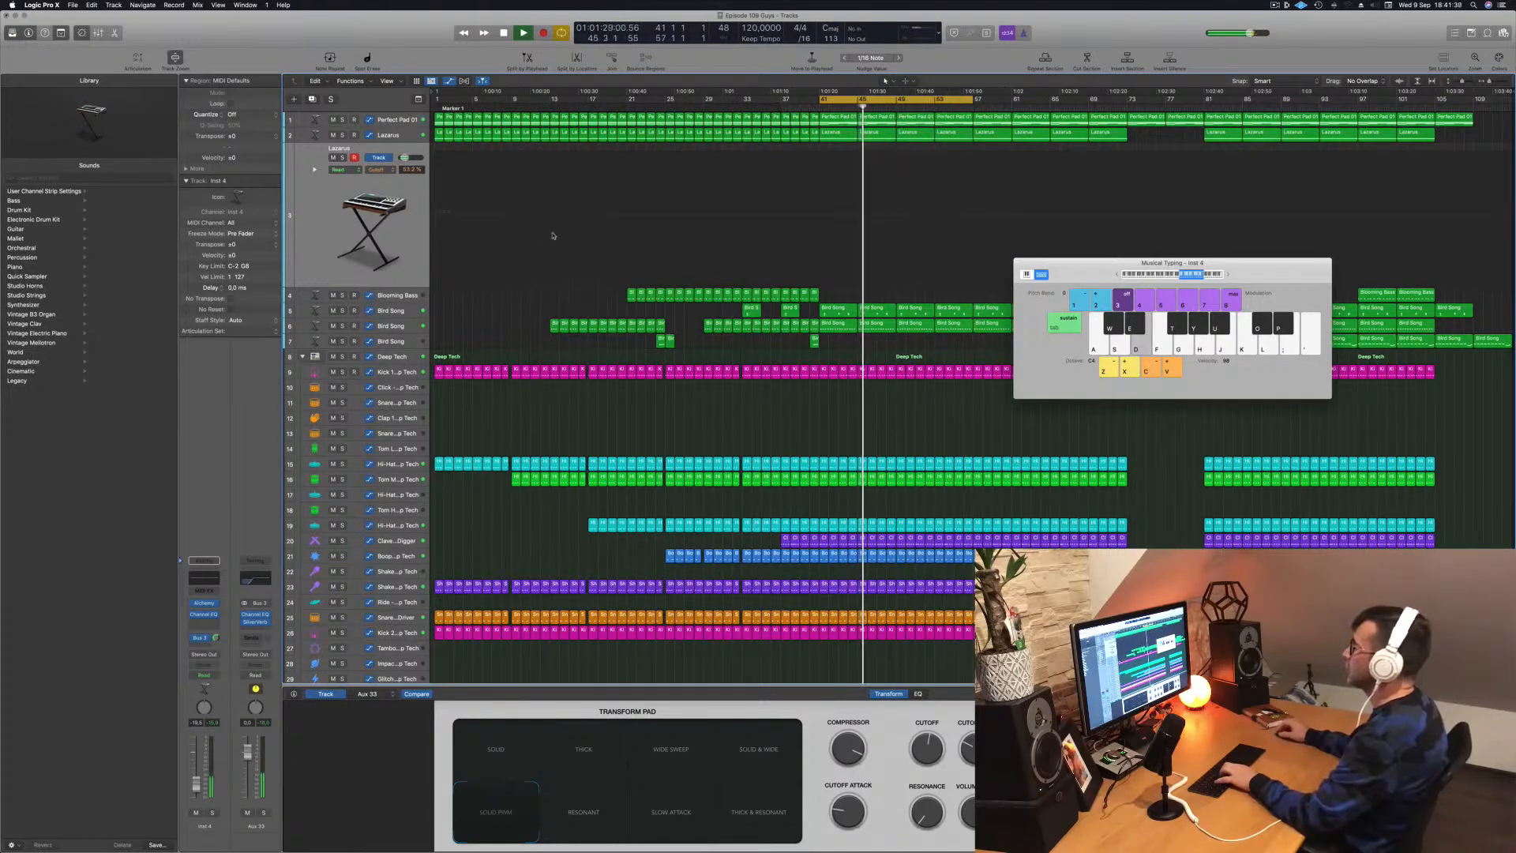
Step: Compare the Alchemy transform pad sounds on the empty Lazarus track, choose Wide Sweep and raise the track's volume slightly
key(g)
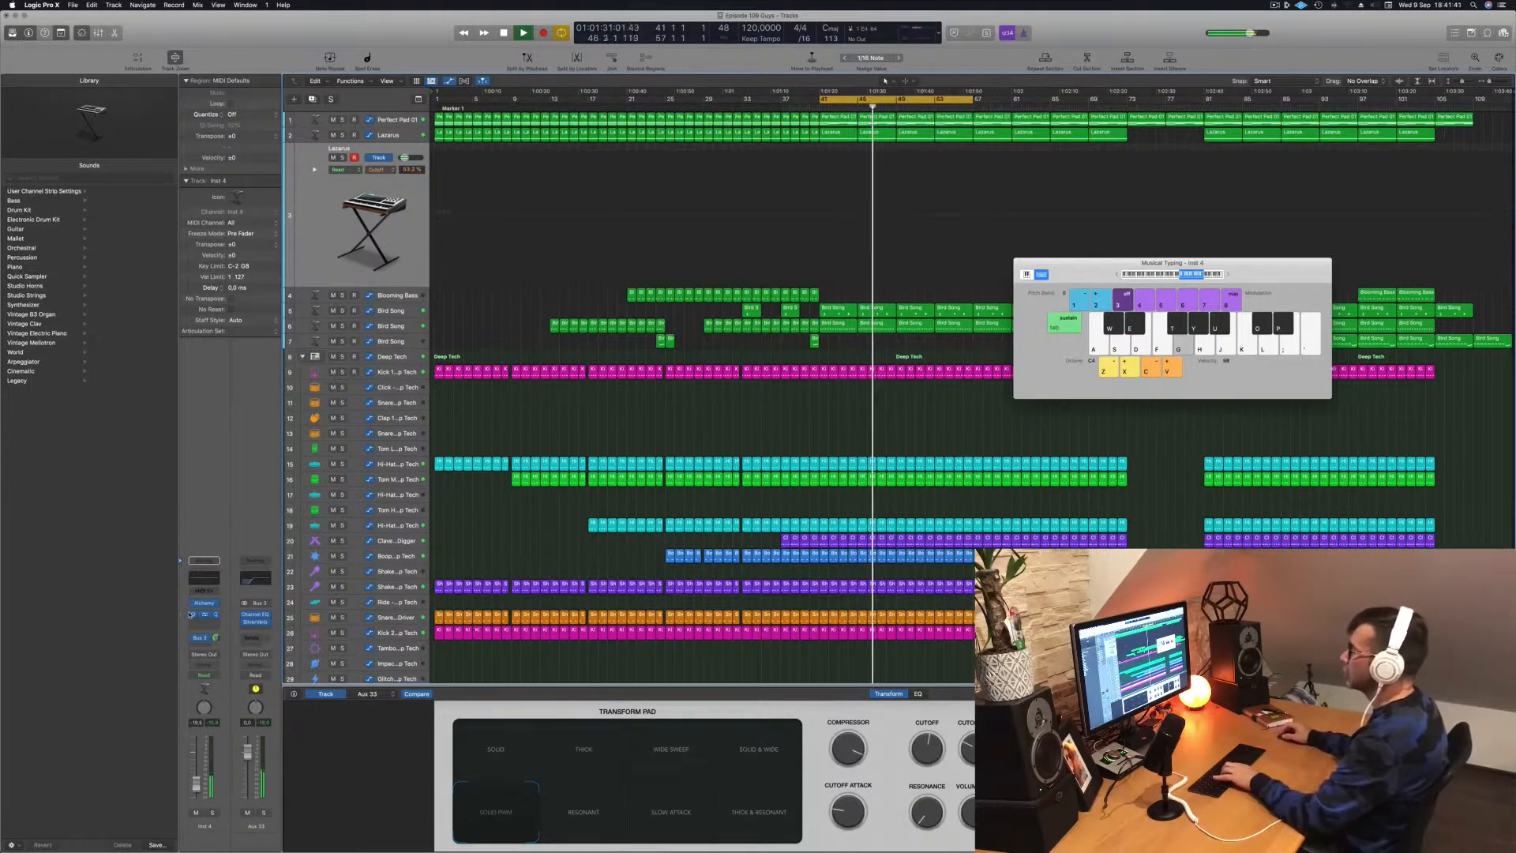
click(204, 603)
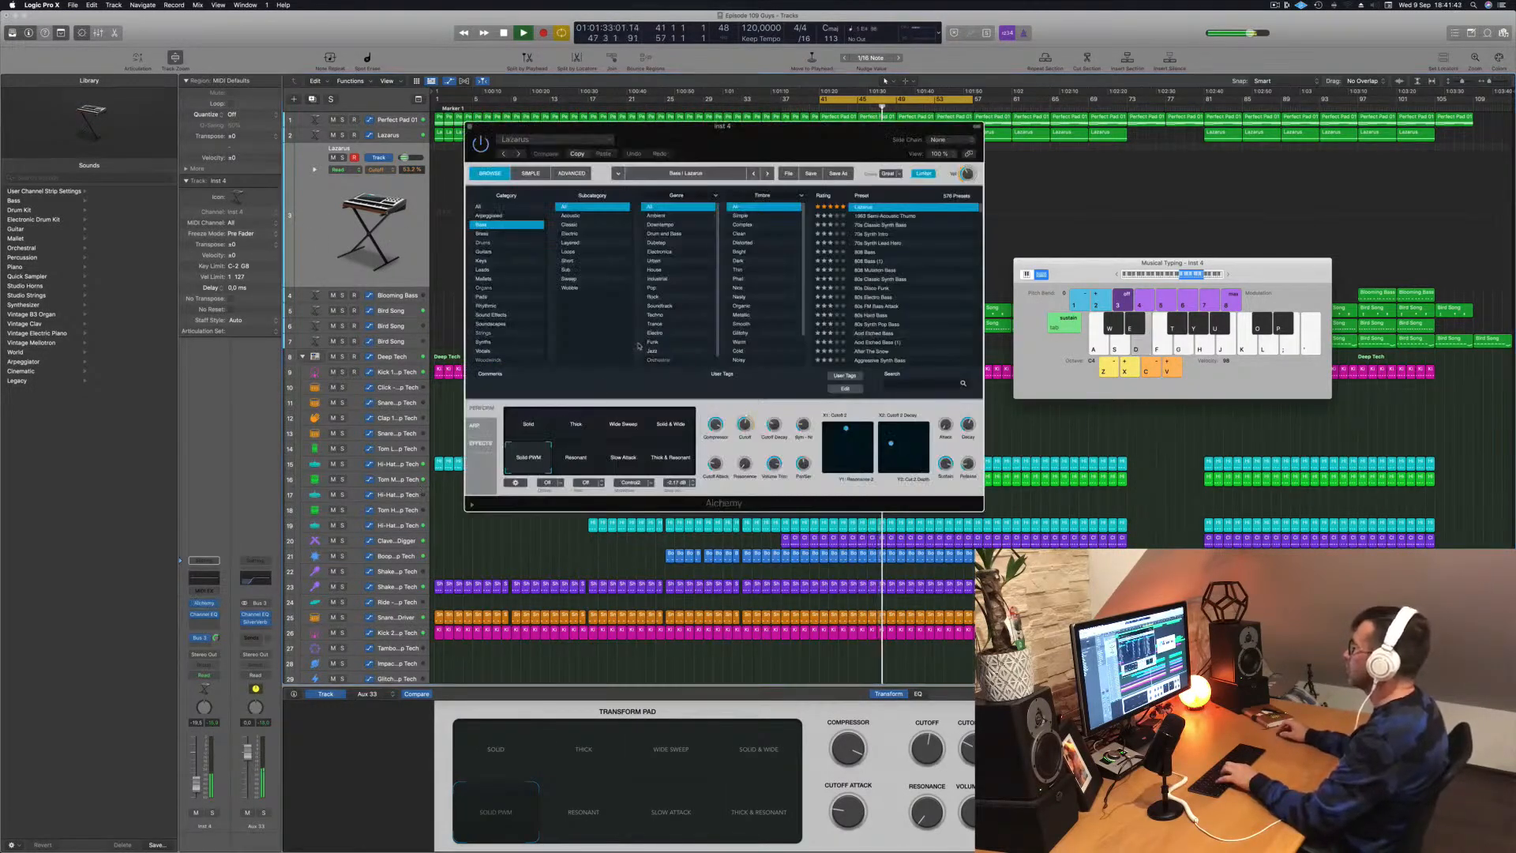
drag(772, 133, 1030, 186)
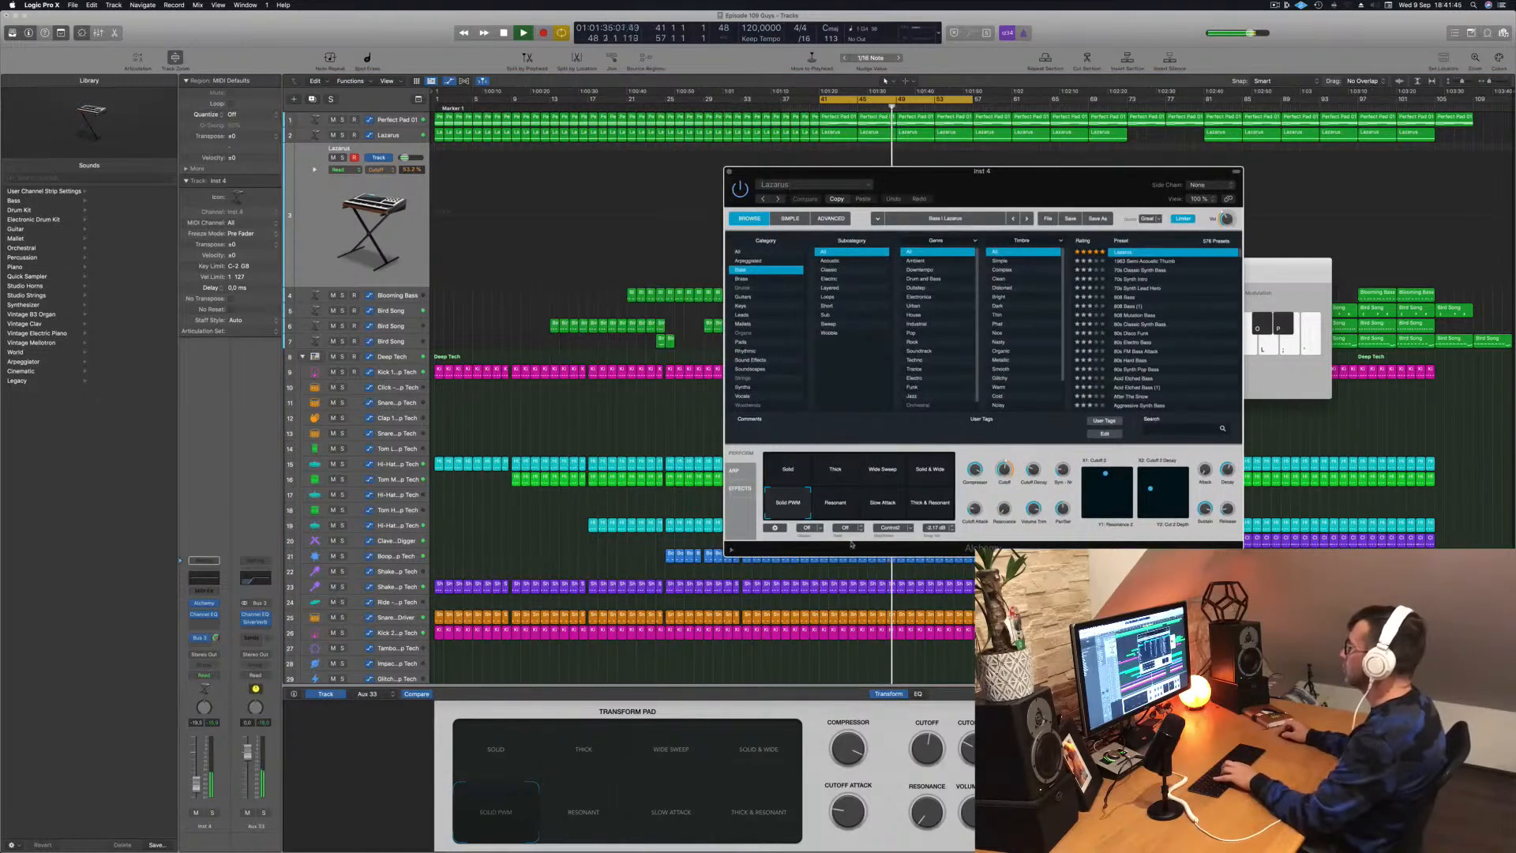
click(841, 504)
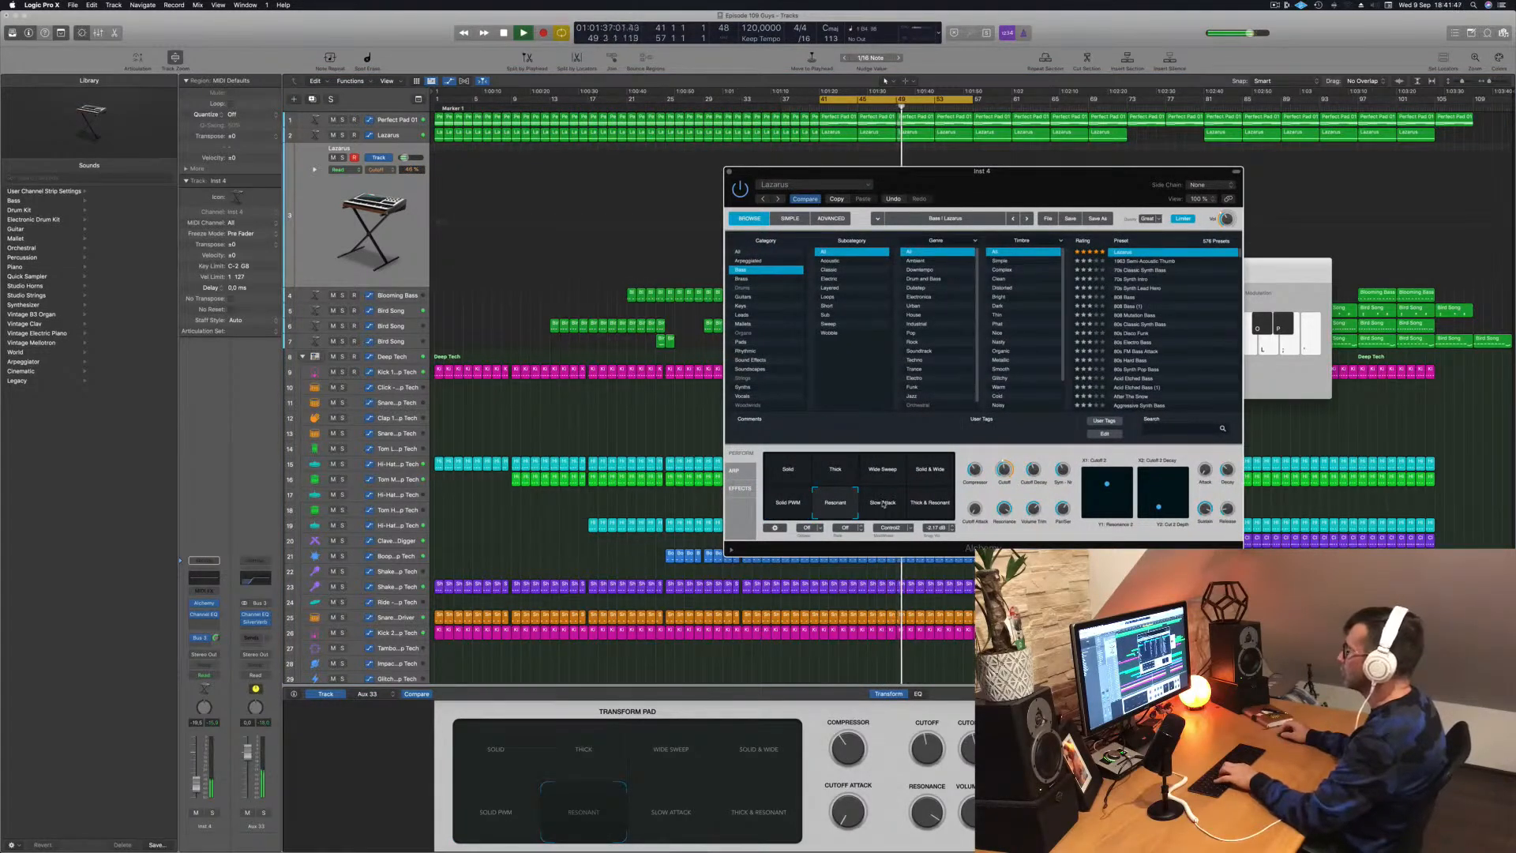
click(883, 505)
click(785, 472)
click(839, 475)
click(887, 475)
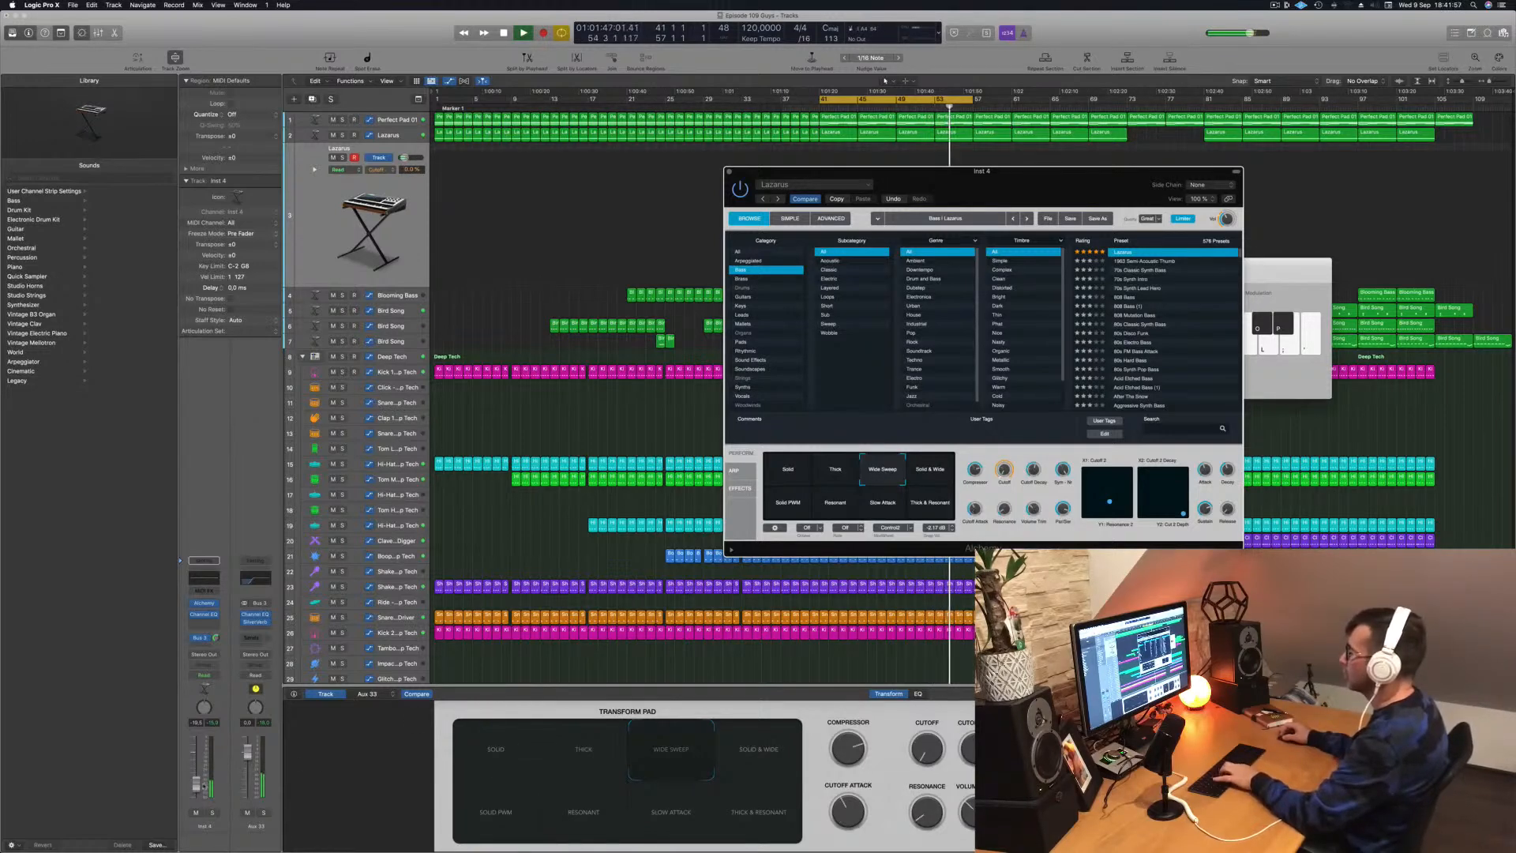
click(196, 775)
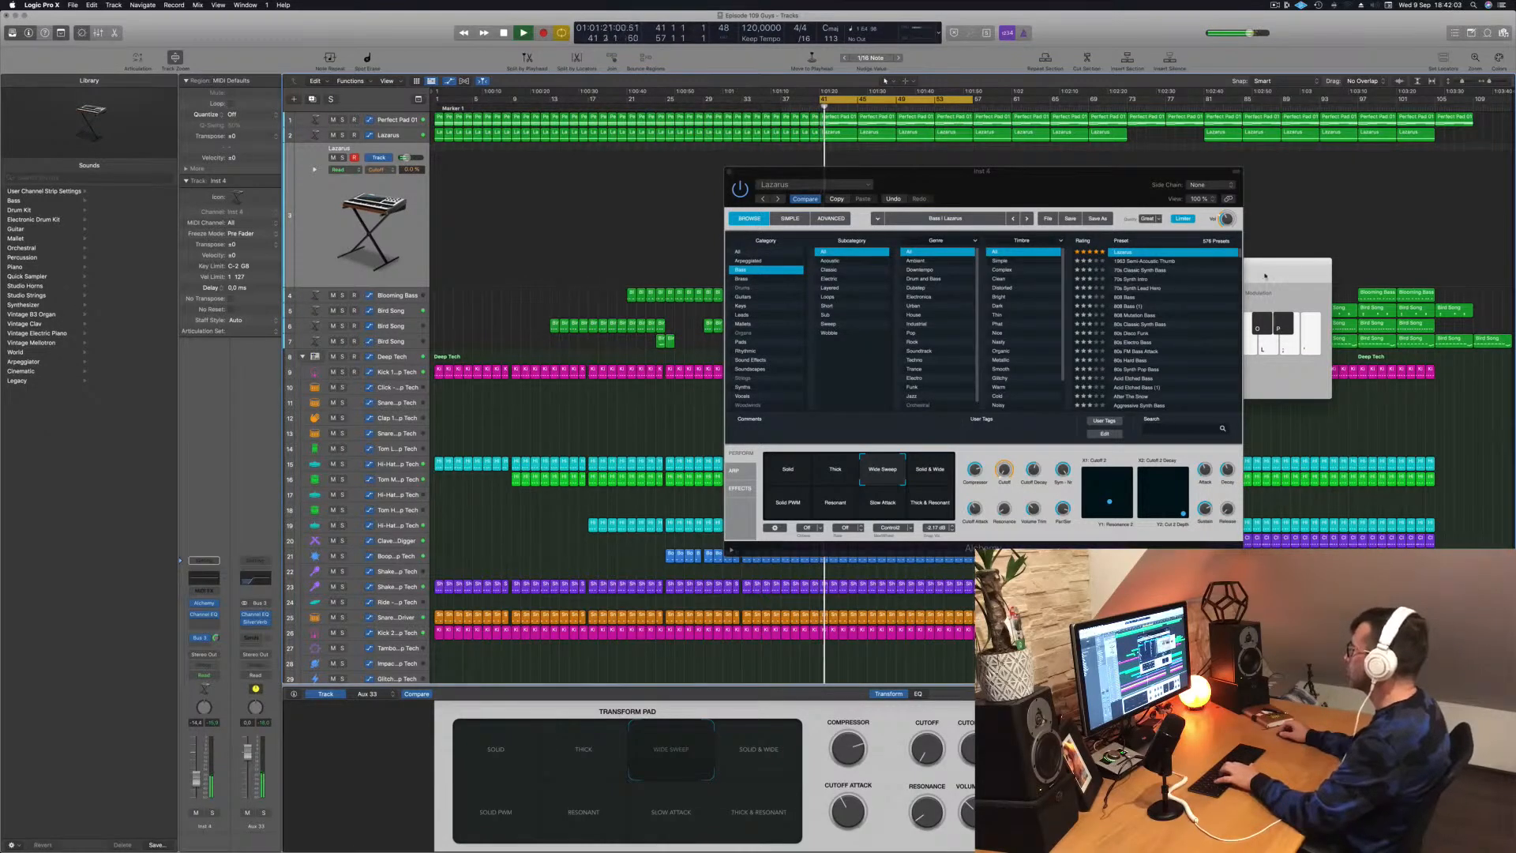
Step: Bring the Musical Typing keyboard in front of the Alchemy window and try melody notes with the Wide Sweep sound
drag(1262, 276, 1272, 275)
key(g)
key(h)
key(d)
key(g)
key(h)
key(j)
click(1238, 277)
key(d)
key(g)
key(h)
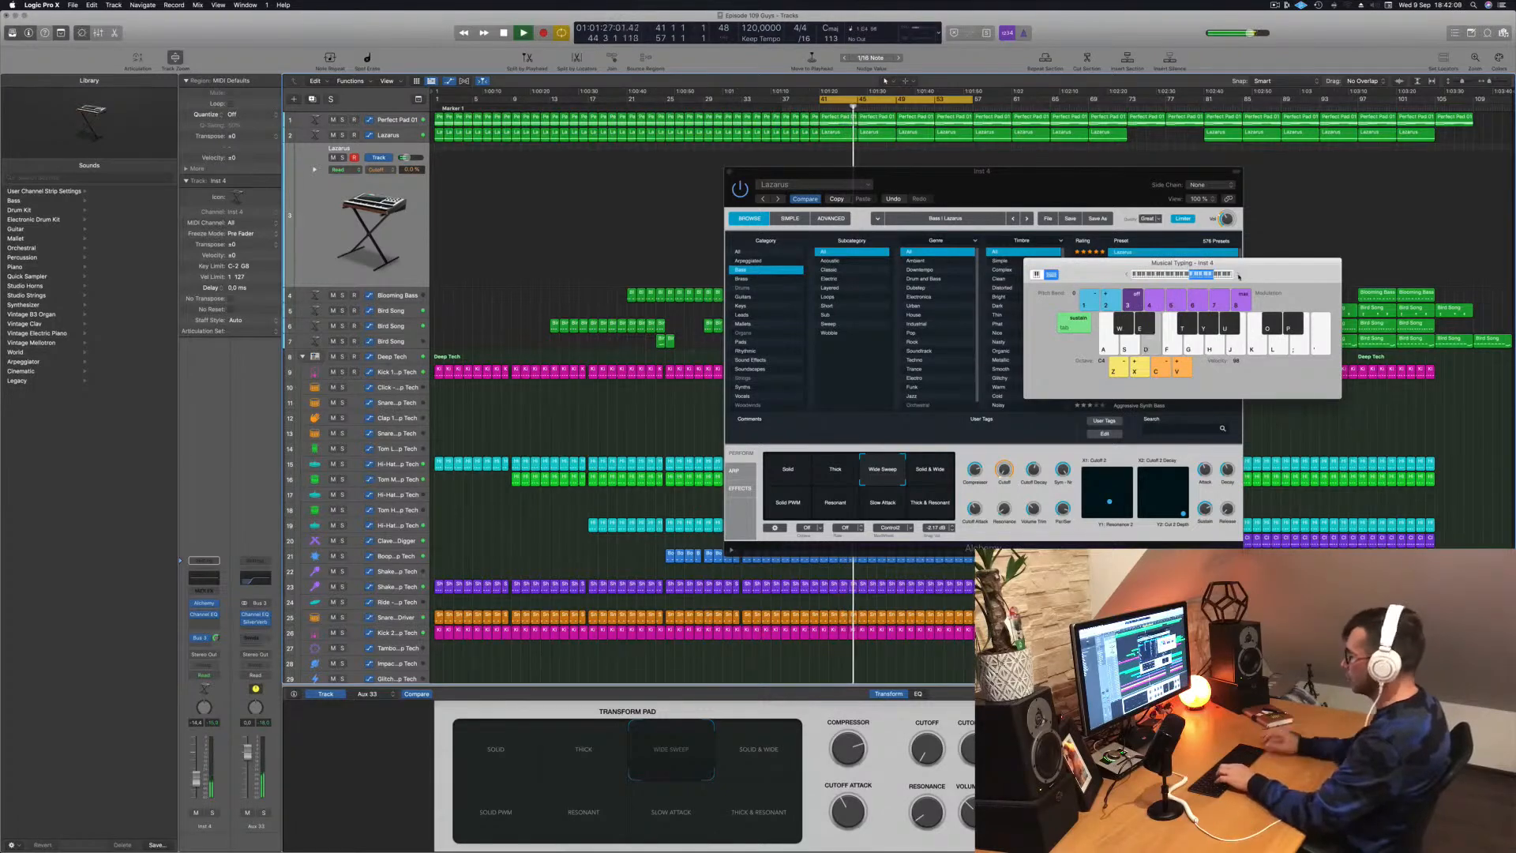
Step: Rehearse a sustained Lazarus melody with the Wide Sweep sound over the bar 41 to 57 loop
key(g)
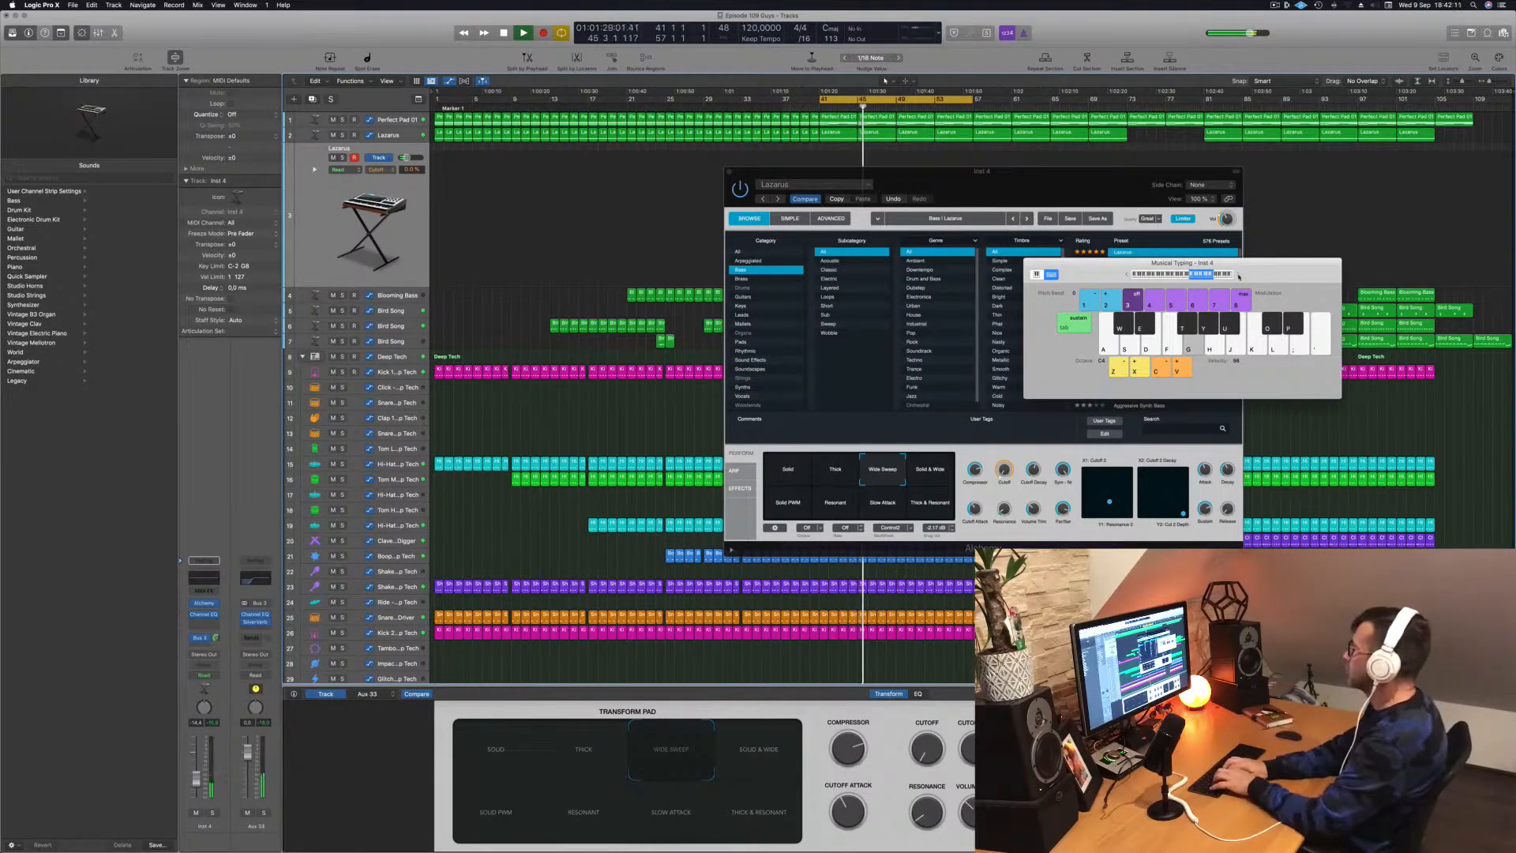
key(j)
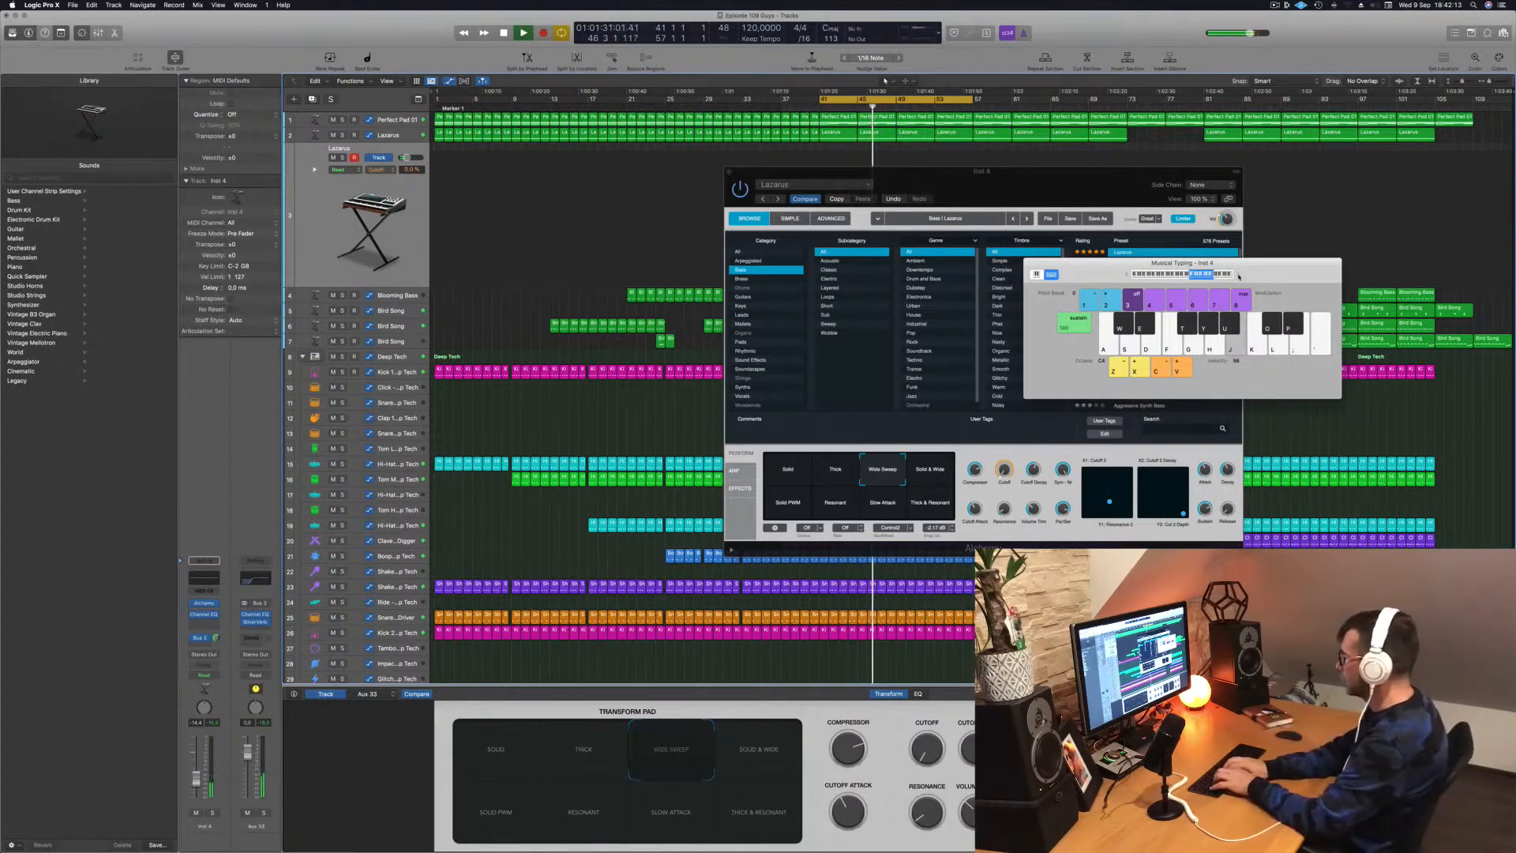
key(h)
key(d)
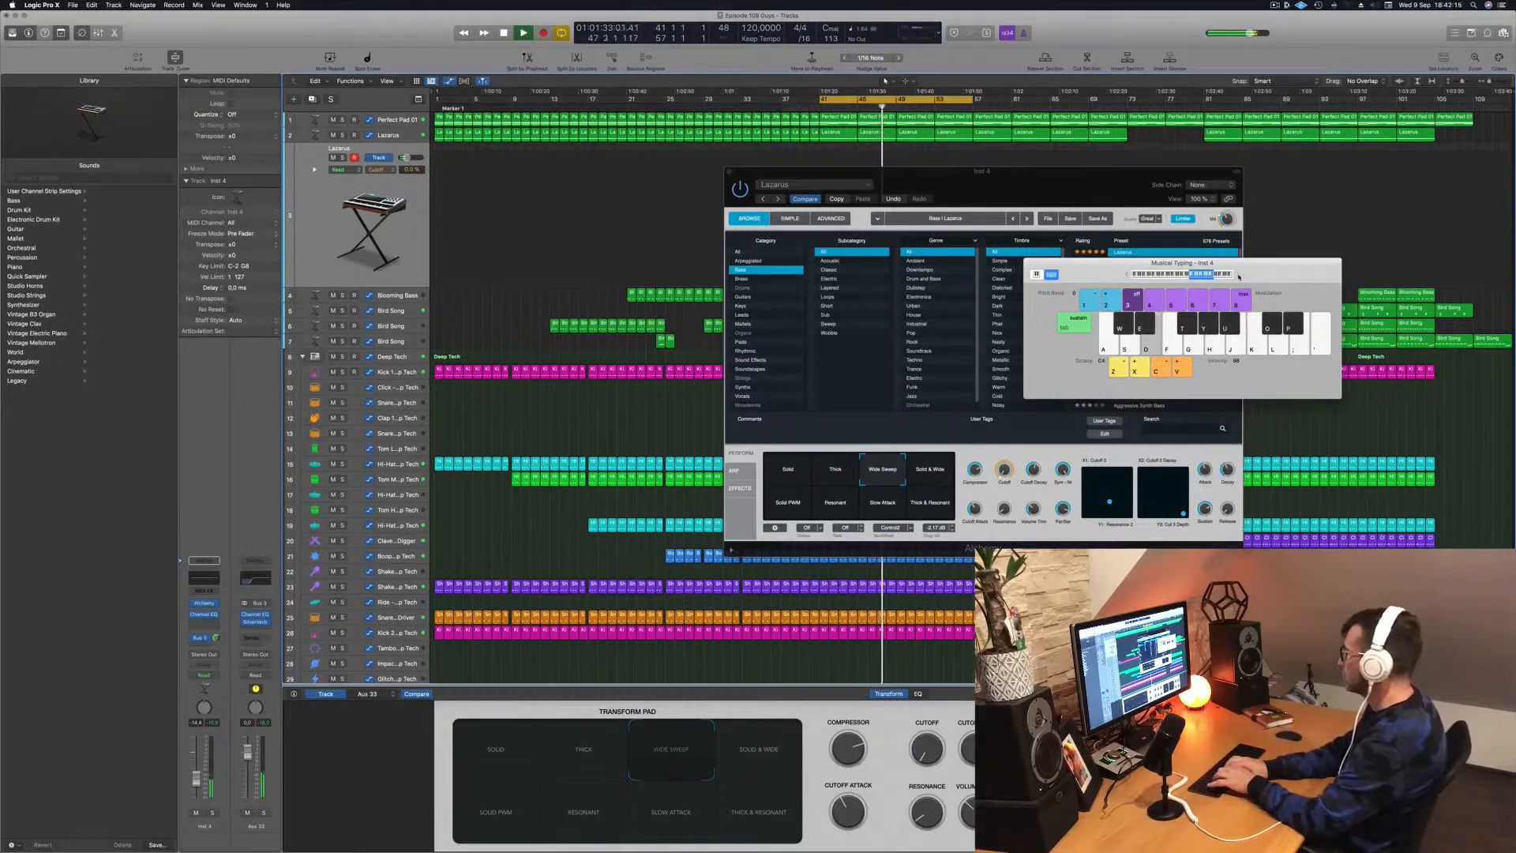
key(g)
key(f)
key(j)
key(s)
key(j)
Step: Start recording on the empty Lazarus track and play a melody from about bar 50 to the cycle end at bar 57
key(r)
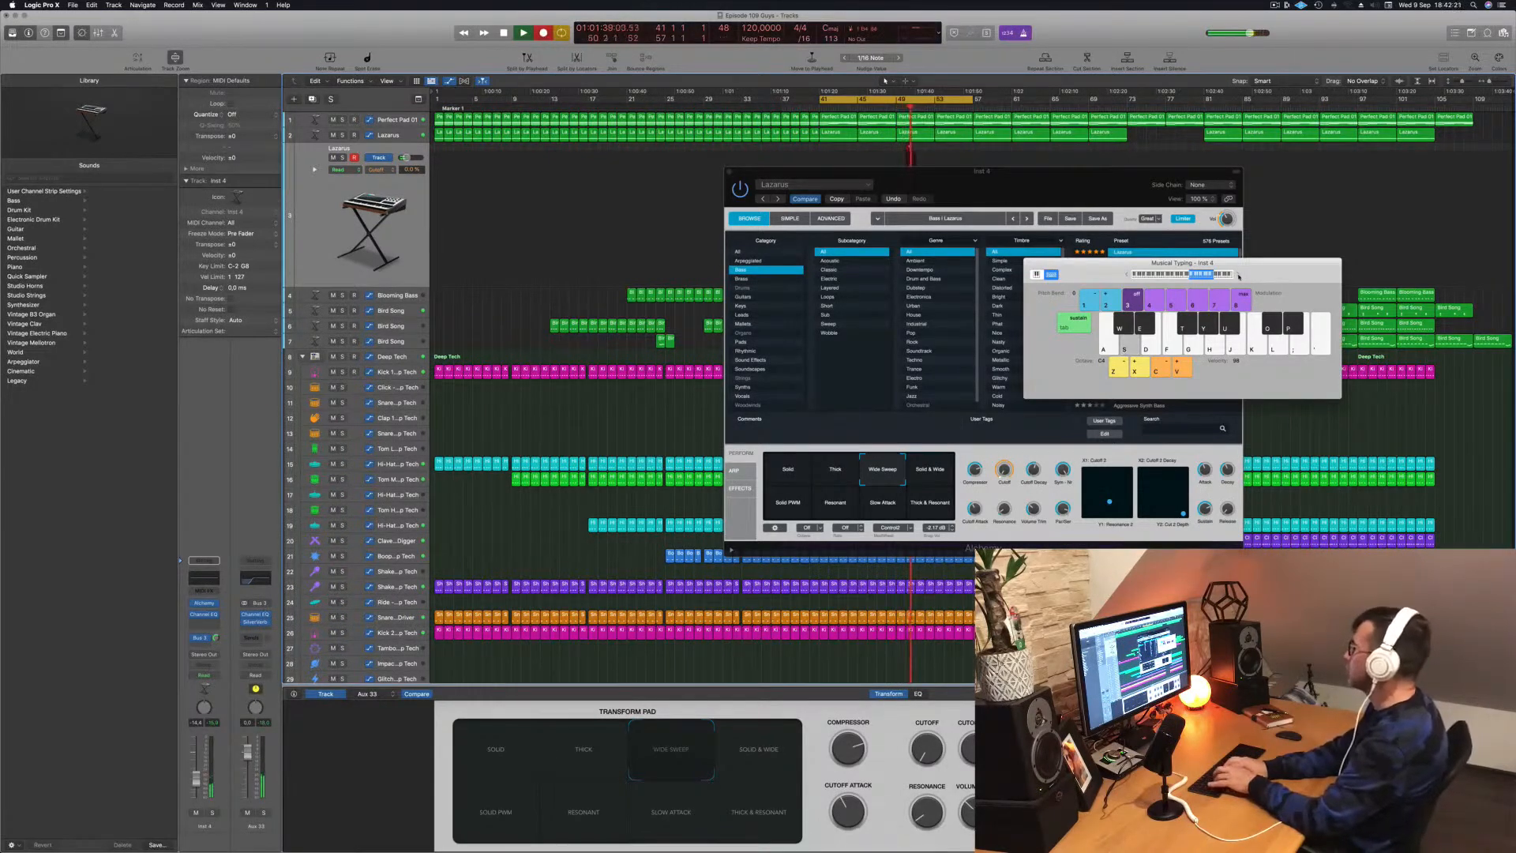
key(d)
key(g)
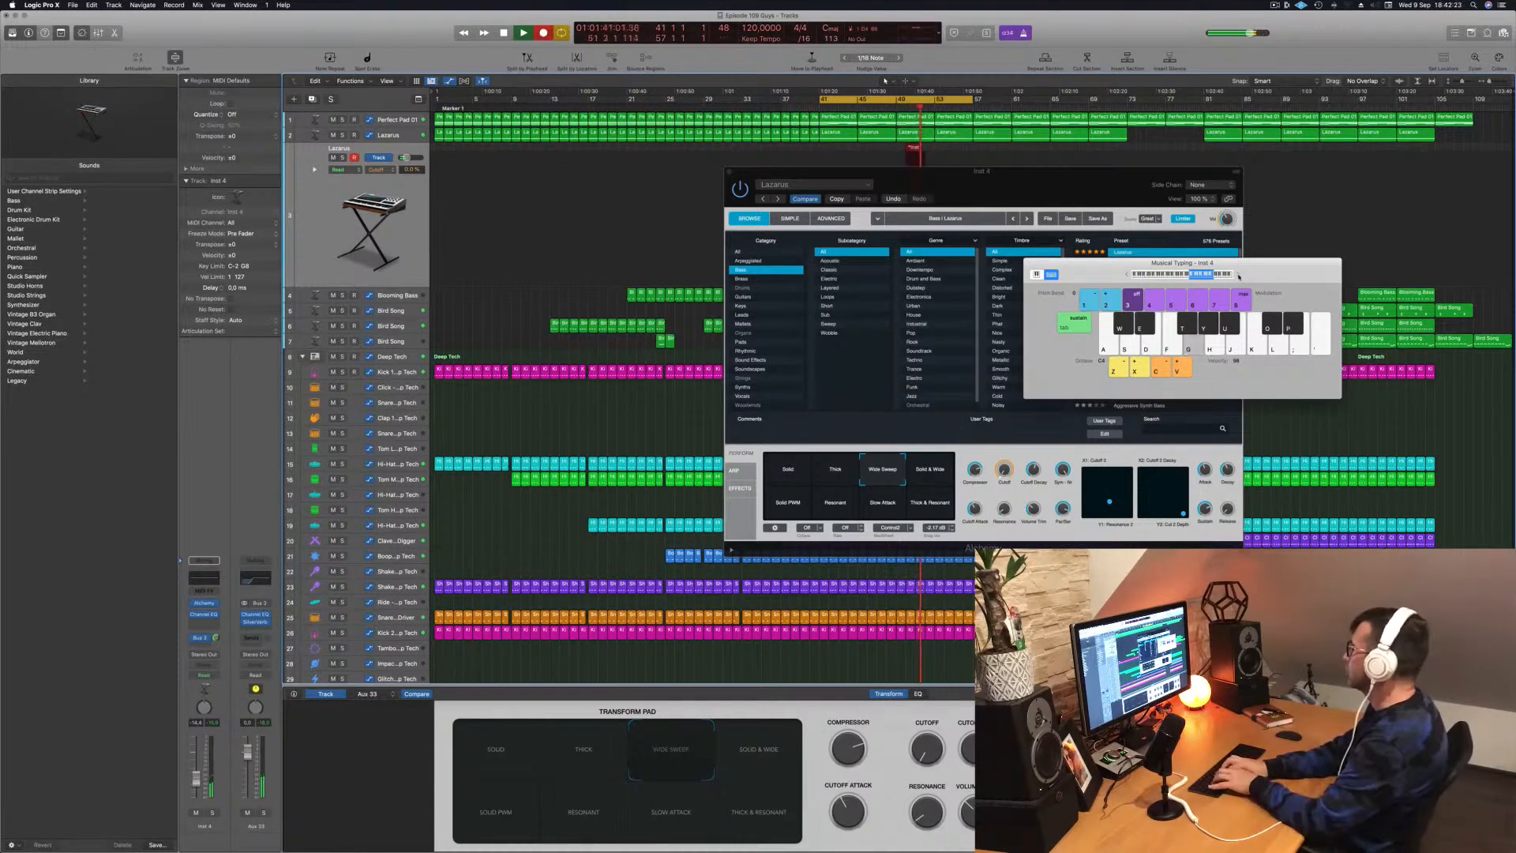
key(f)
key(g)
key(f)
key(g)
key(f)
key(s)
key(d)
key(f)
key(s)
key(d)
key(f)
key(h)
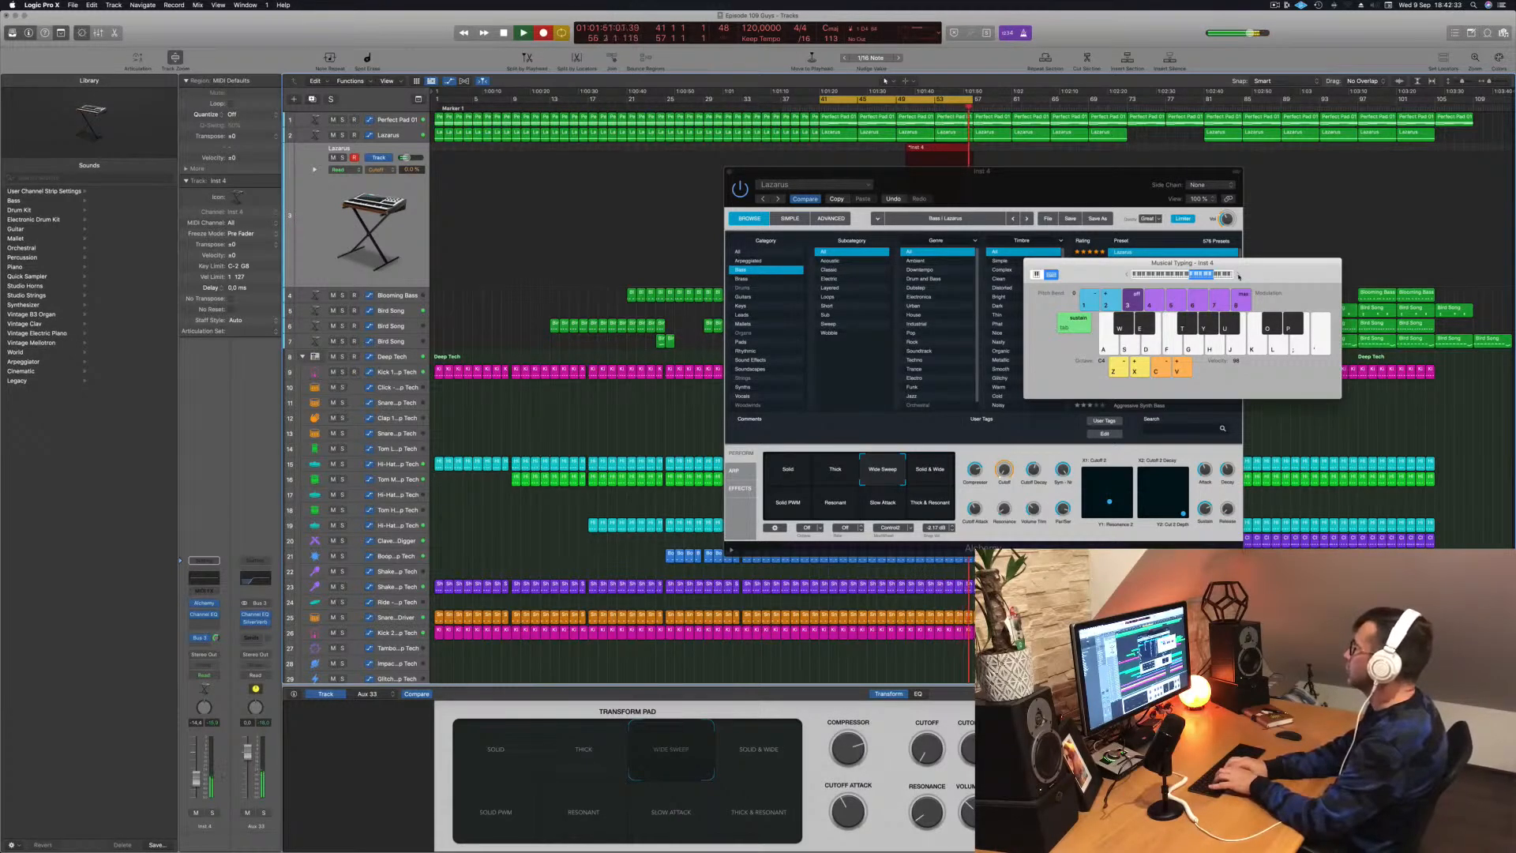
Step: Continue recording the Lazarus melody through the next cycle pass from bar 41
key(s)
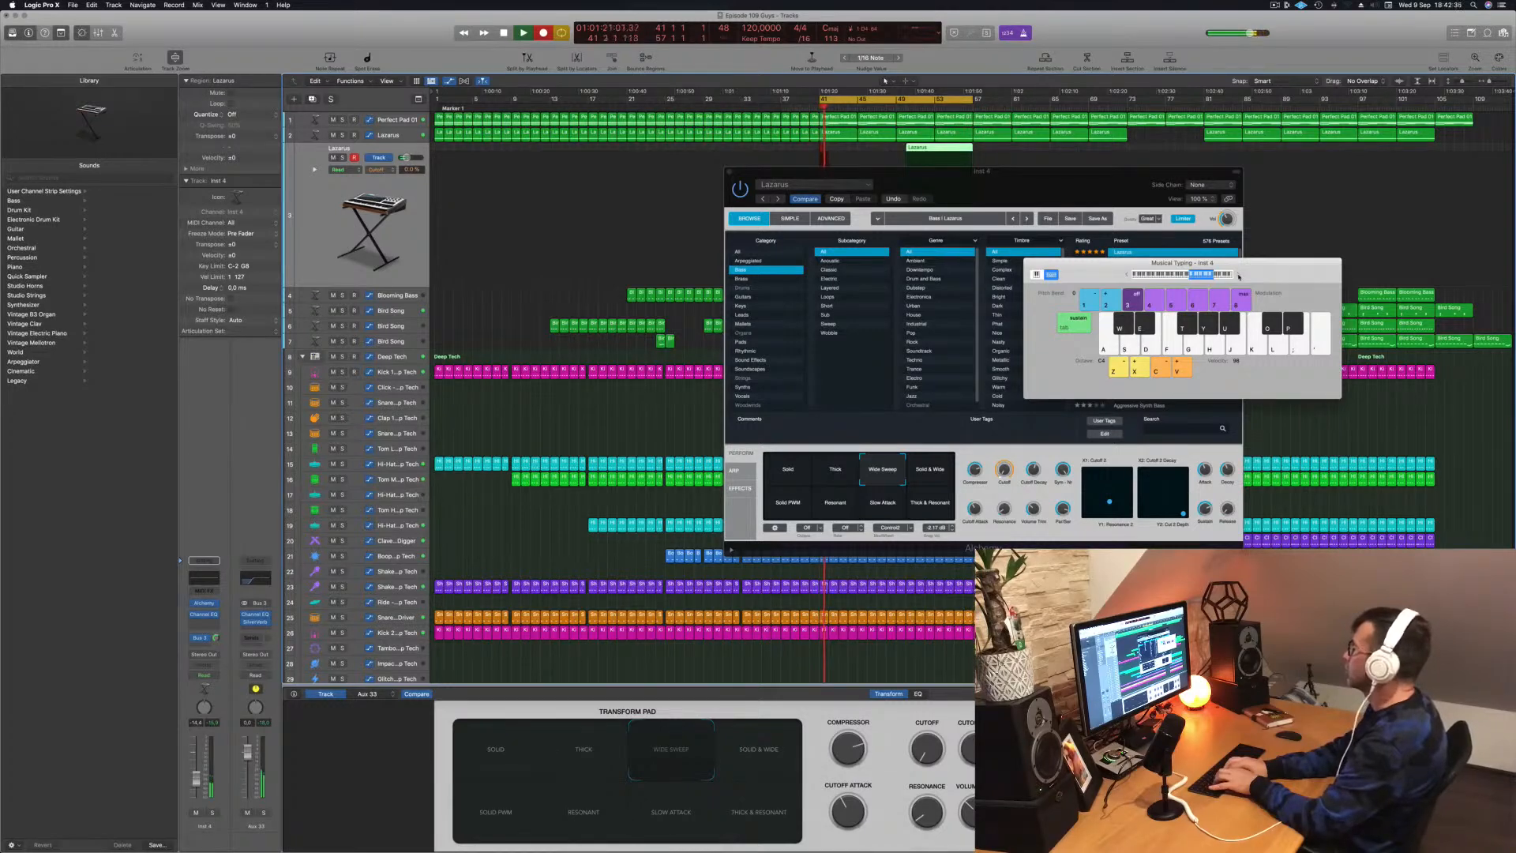
key(e)
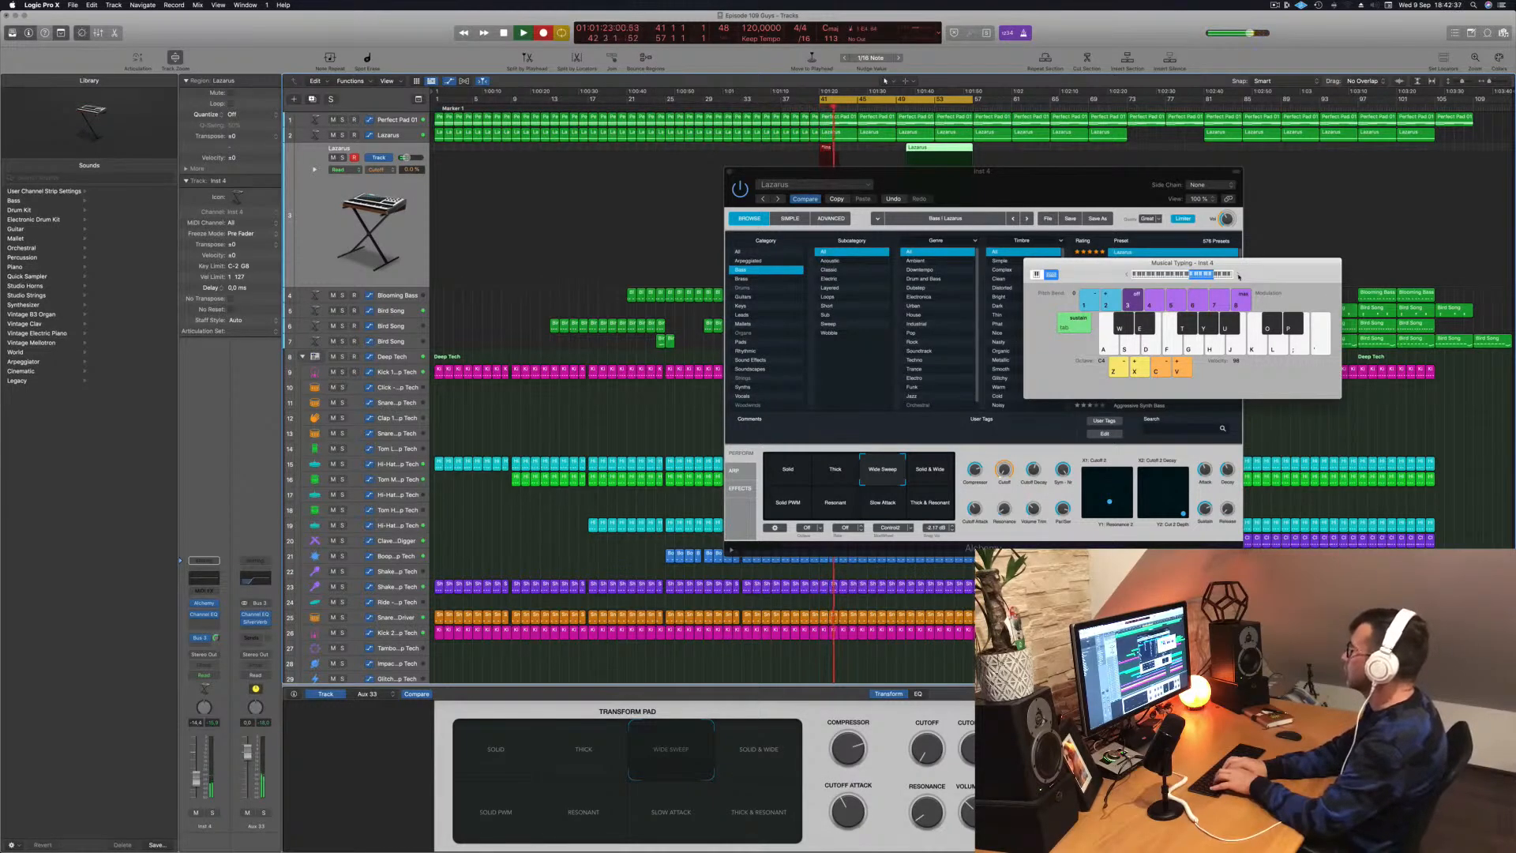
key(f)
key(s)
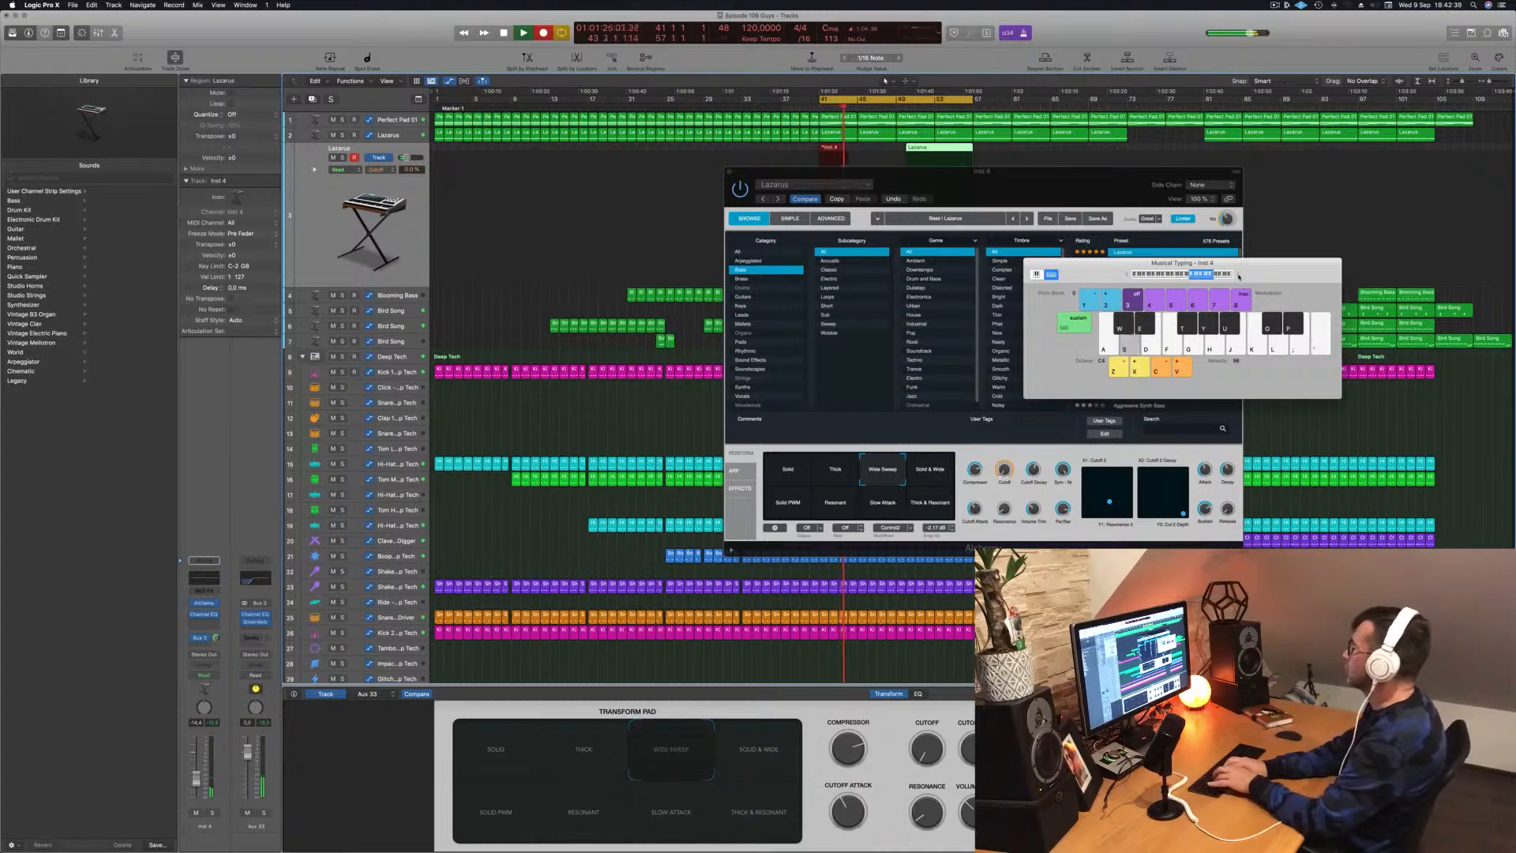
key(f)
key(g)
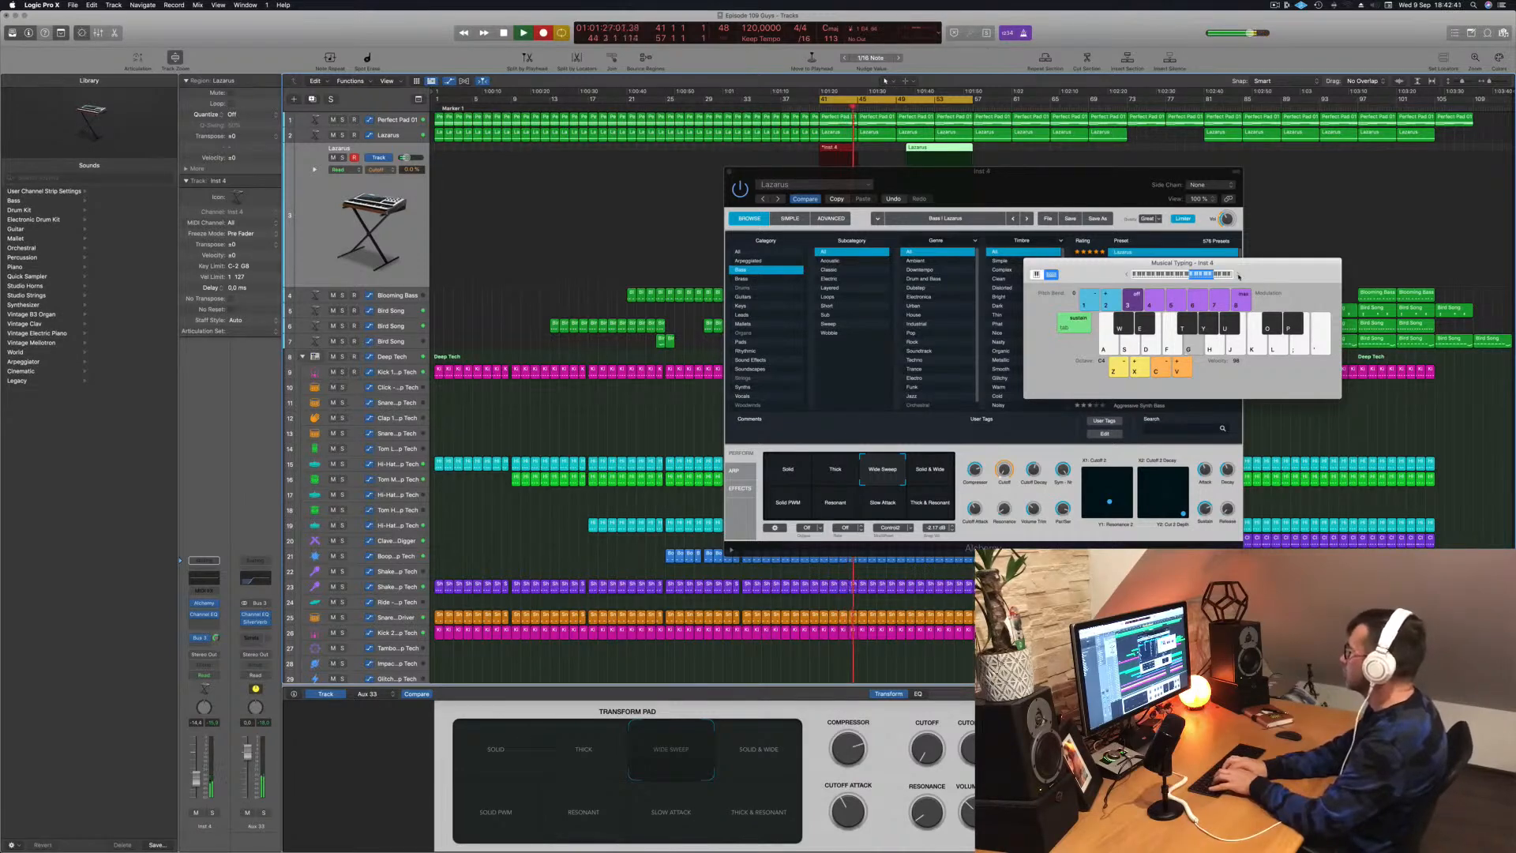
key(h)
key(h)
key(h)
key(g)
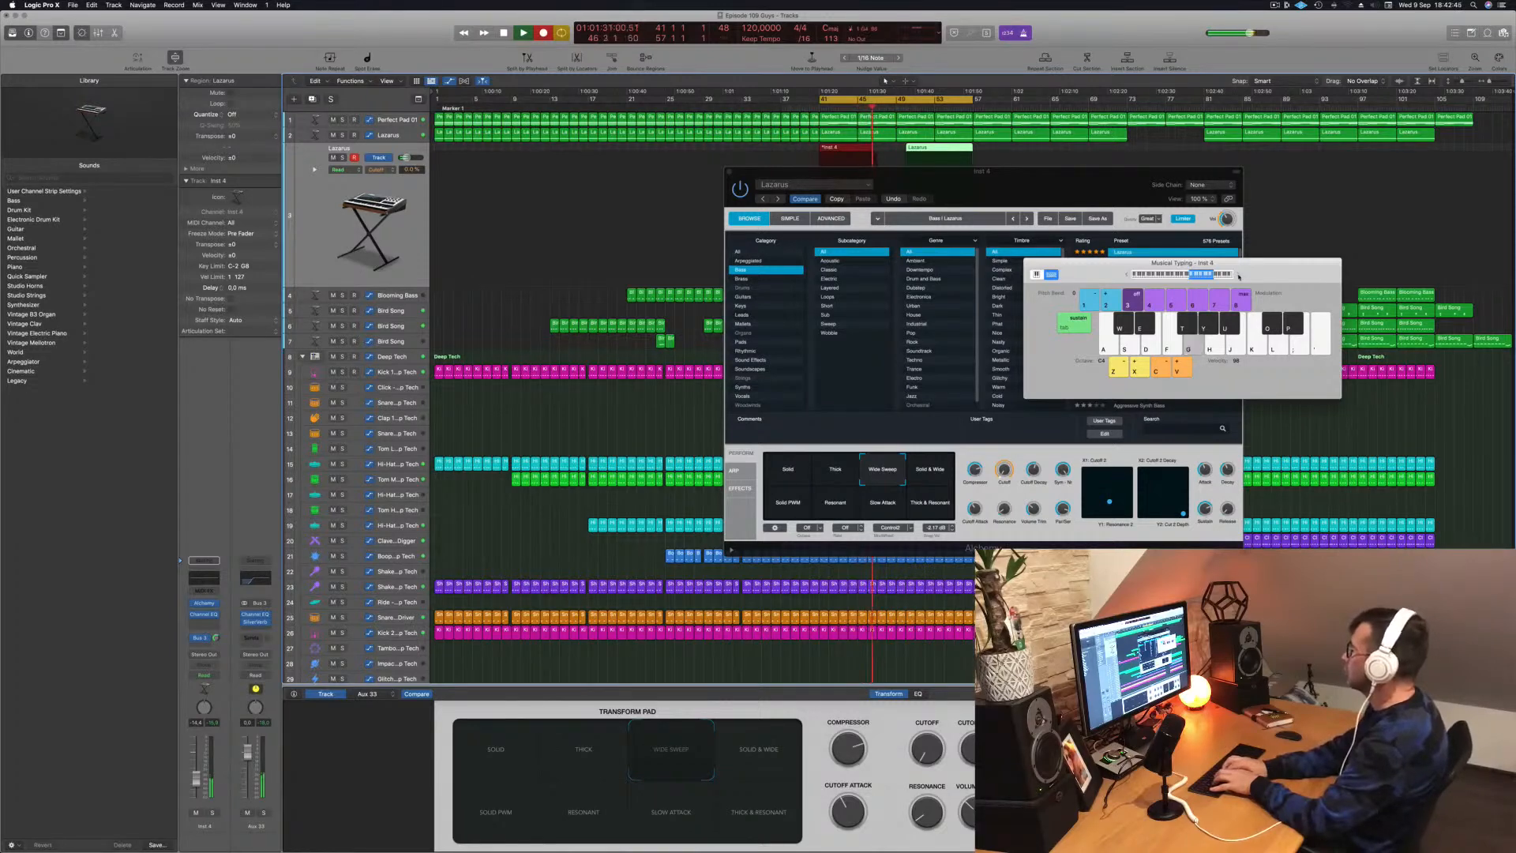
Step: Record a lead take on the armed third Lazarus track from bar 41 to about bar 49 with Musical Typing
key(j)
key(h)
key(h)
key(g)
key(h)
key(g)
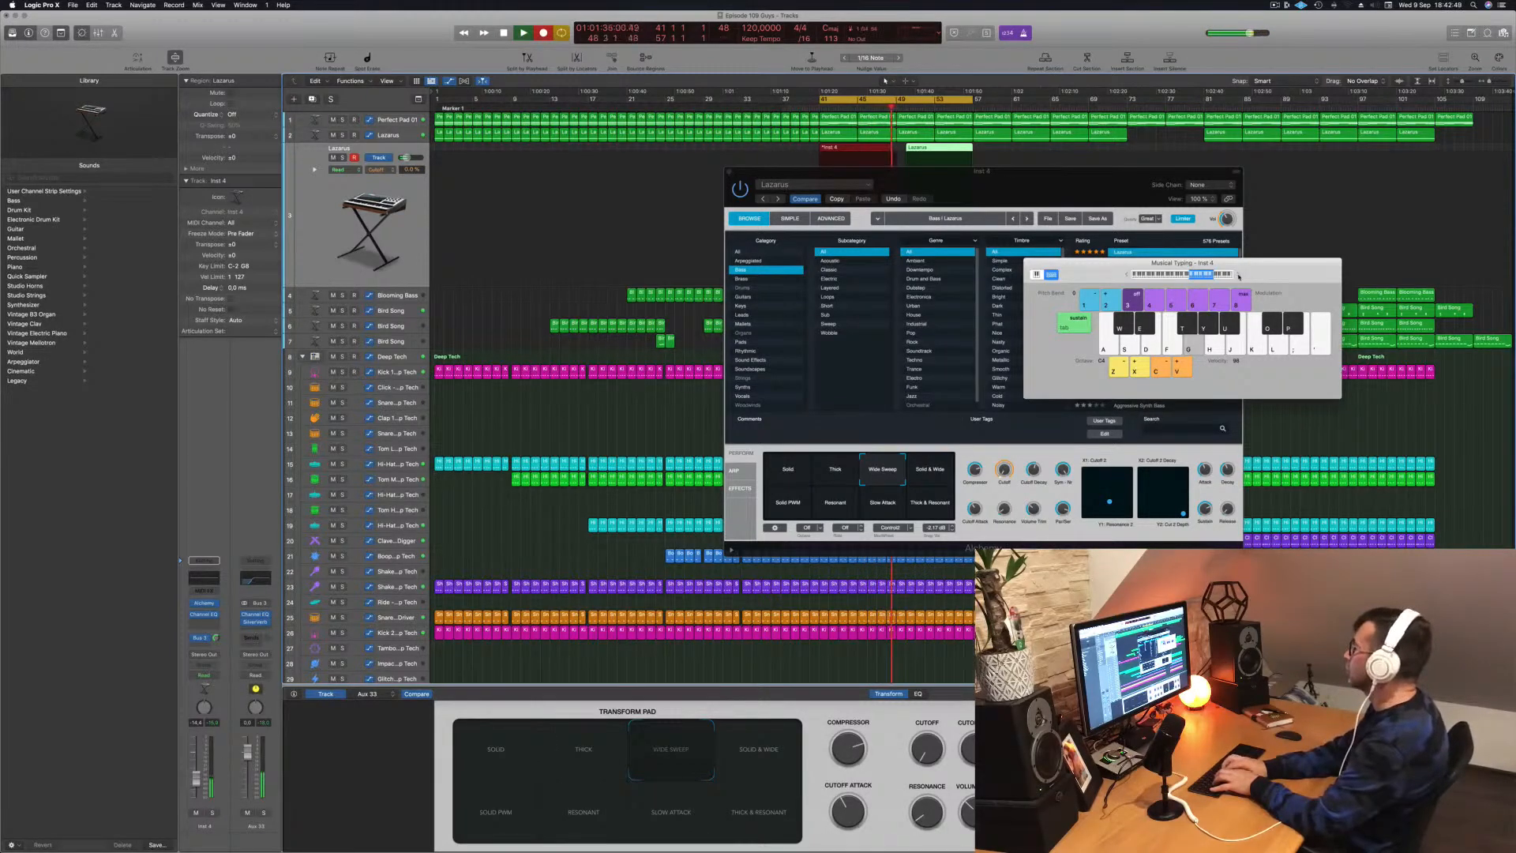
key(h)
key(g)
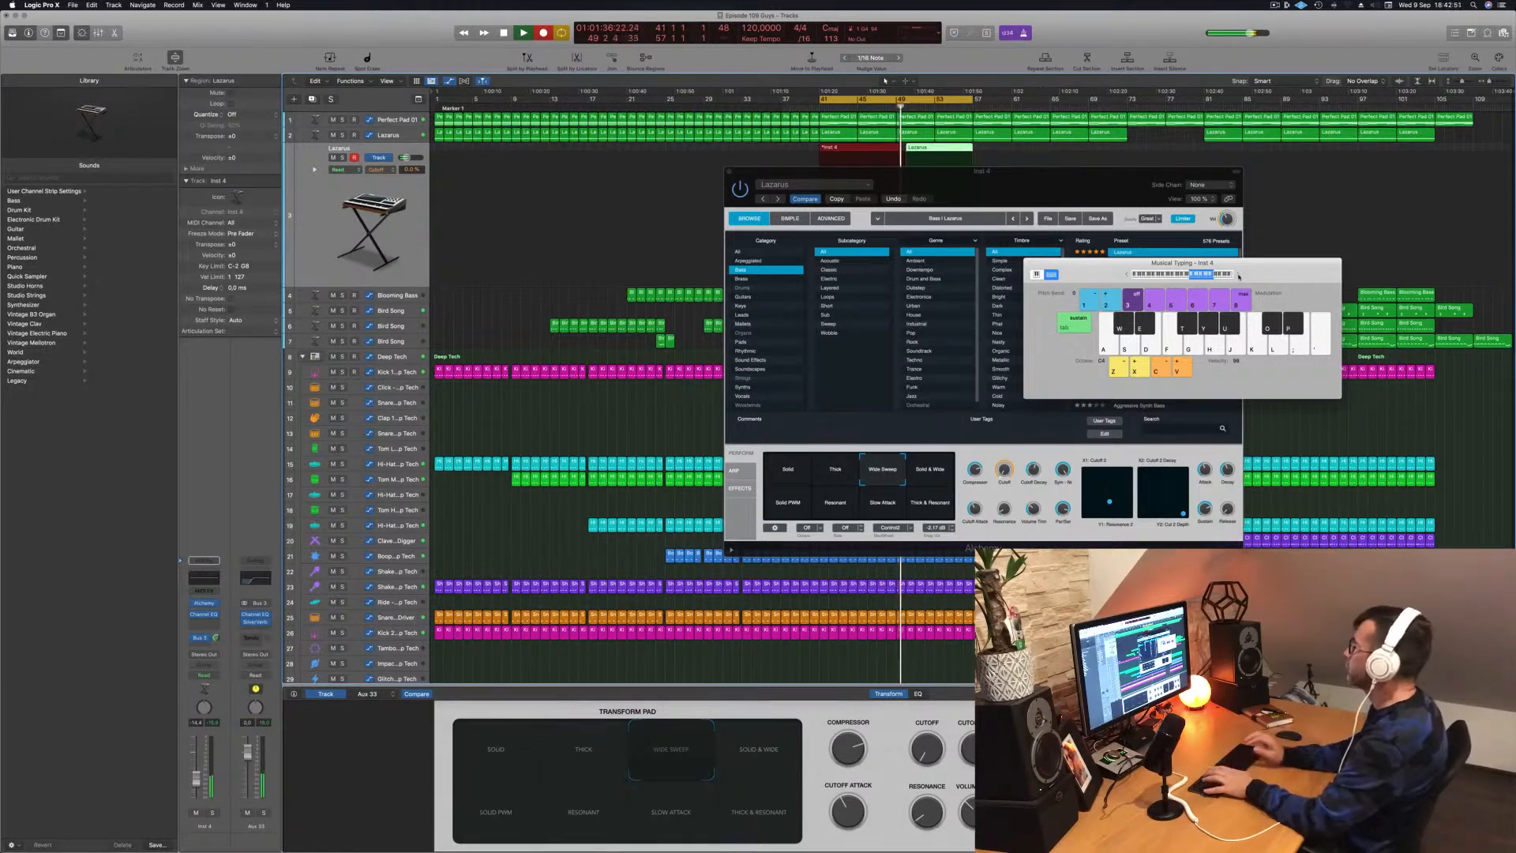
key(space)
Step: Move the Alchemy window out of the way and delete both regions on the third track between bars 41 and 57
drag(1048, 193, 778, 335)
drag(991, 150, 864, 153)
key(Delete)
Step: Try the Solid & Wide, Slow Attack, Resonant and Solid PWM transform snapshots of the Lazarus sound
key(f)
key(d)
key(a)
key(d)
key(f)
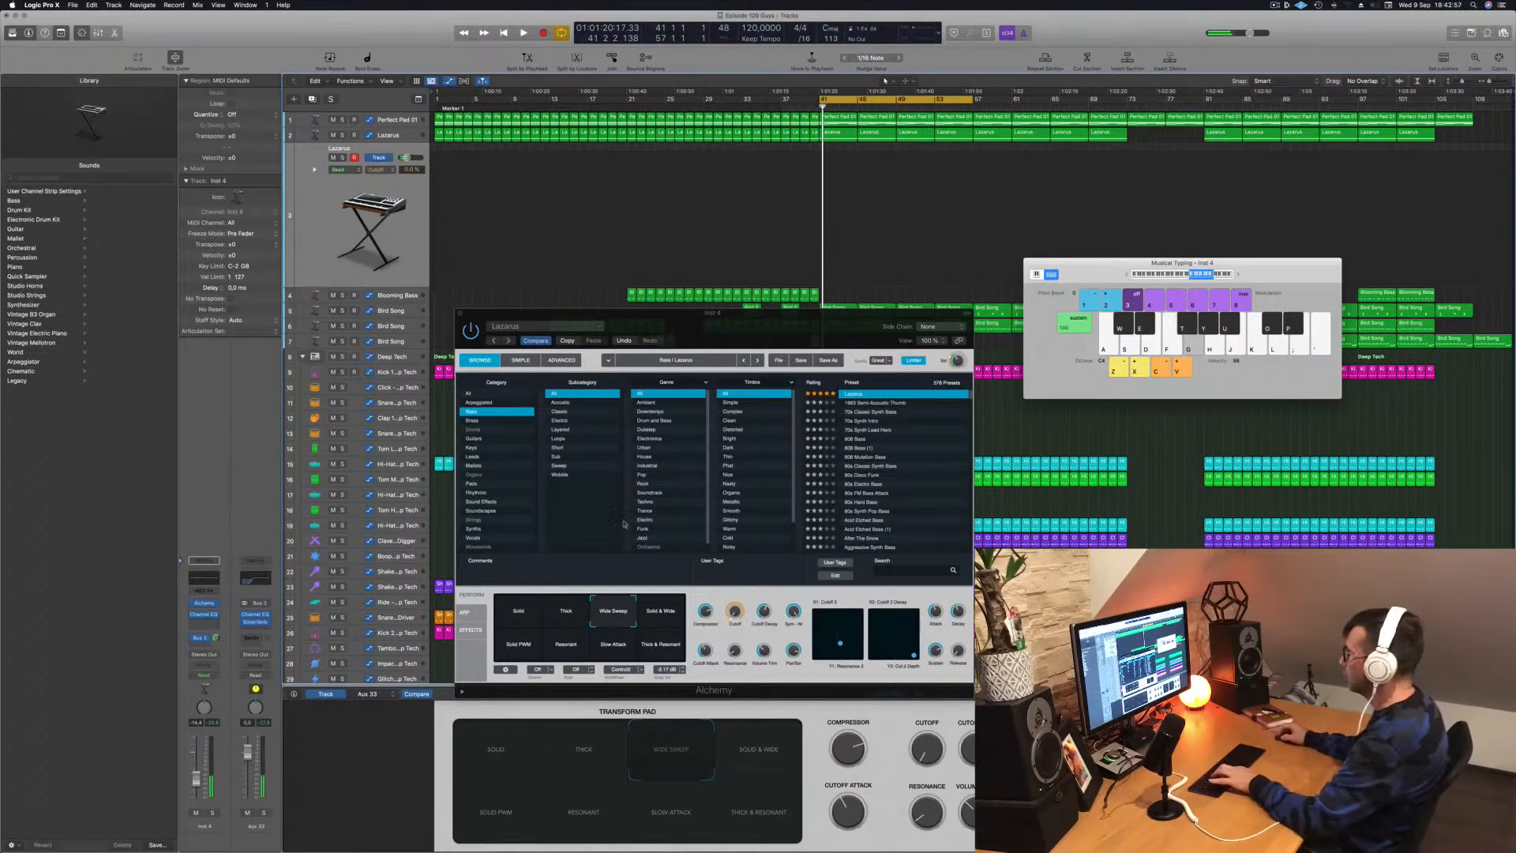
click(672, 608)
click(614, 645)
click(570, 647)
click(513, 651)
Step: Play test notes through the Solid PWM snapshot to judge its sound
key(d)
key(a)
key(s)
key(f)
key(k)
key(h)
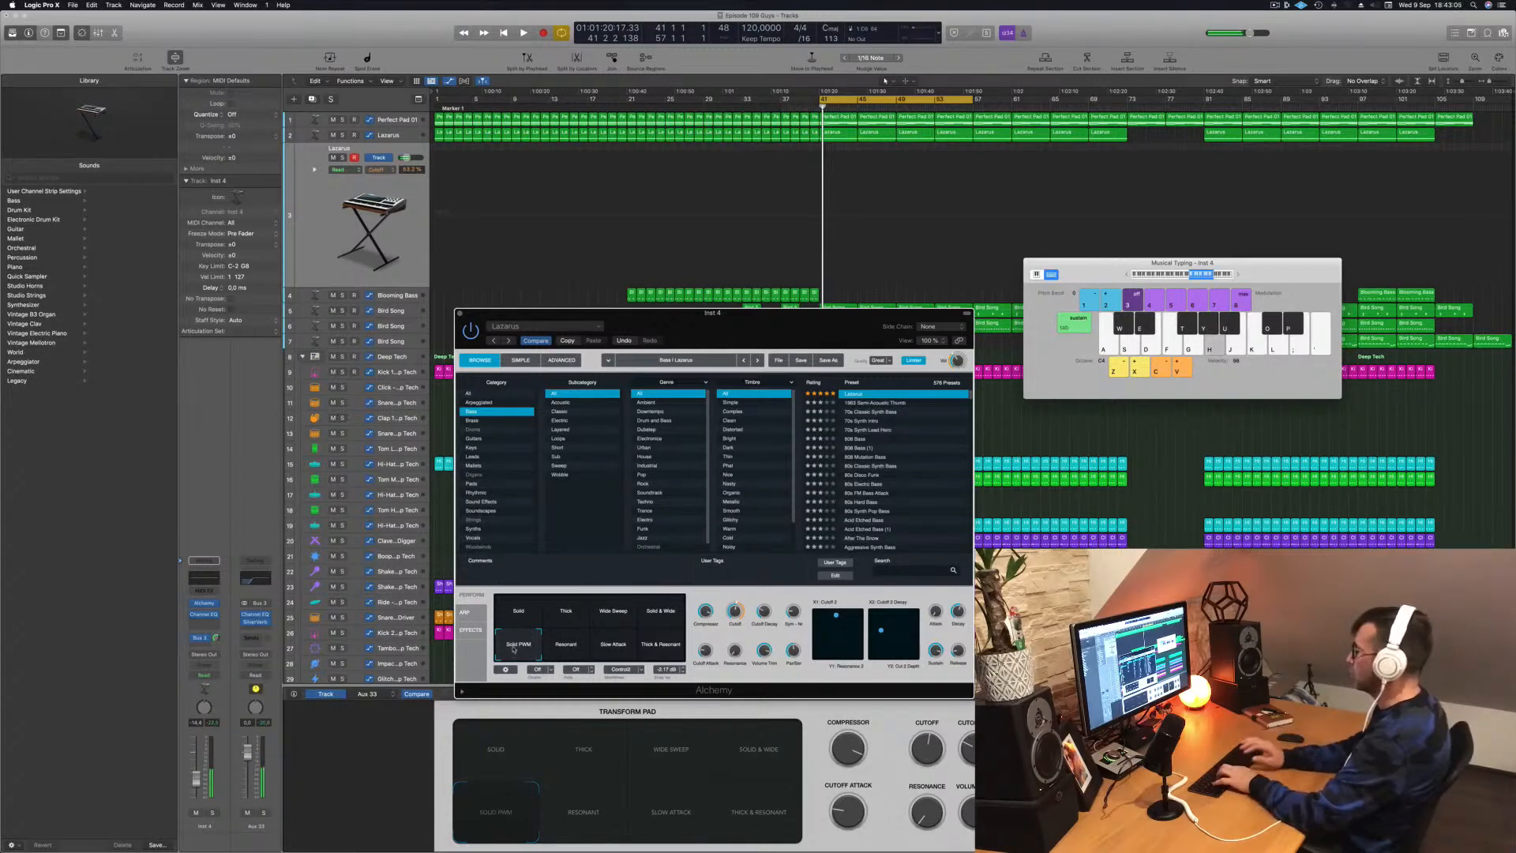
key(f)
key(g)
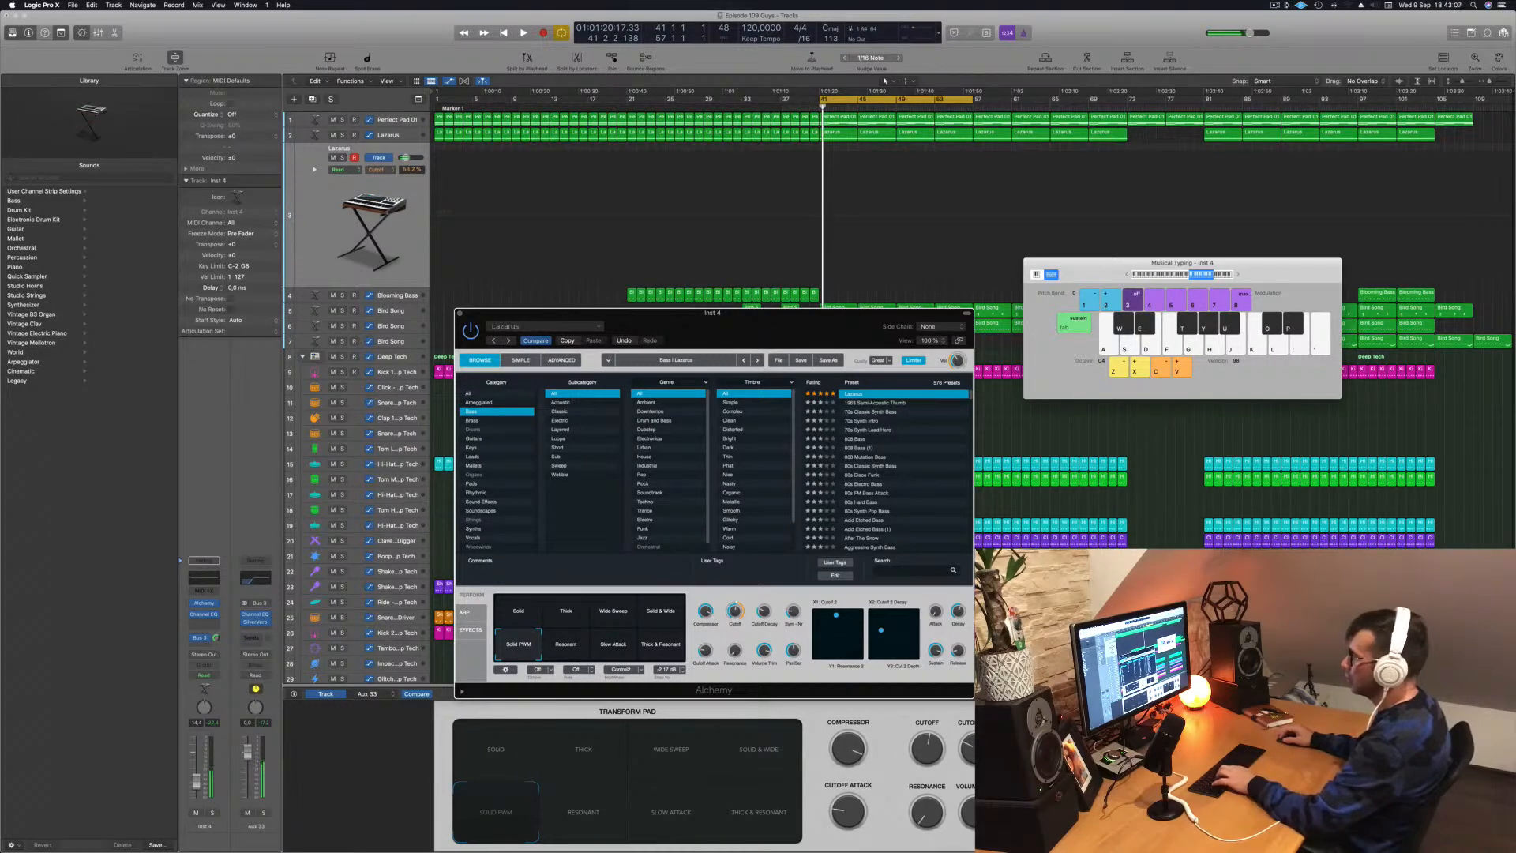
click(218, 640)
key(f)
key(g)
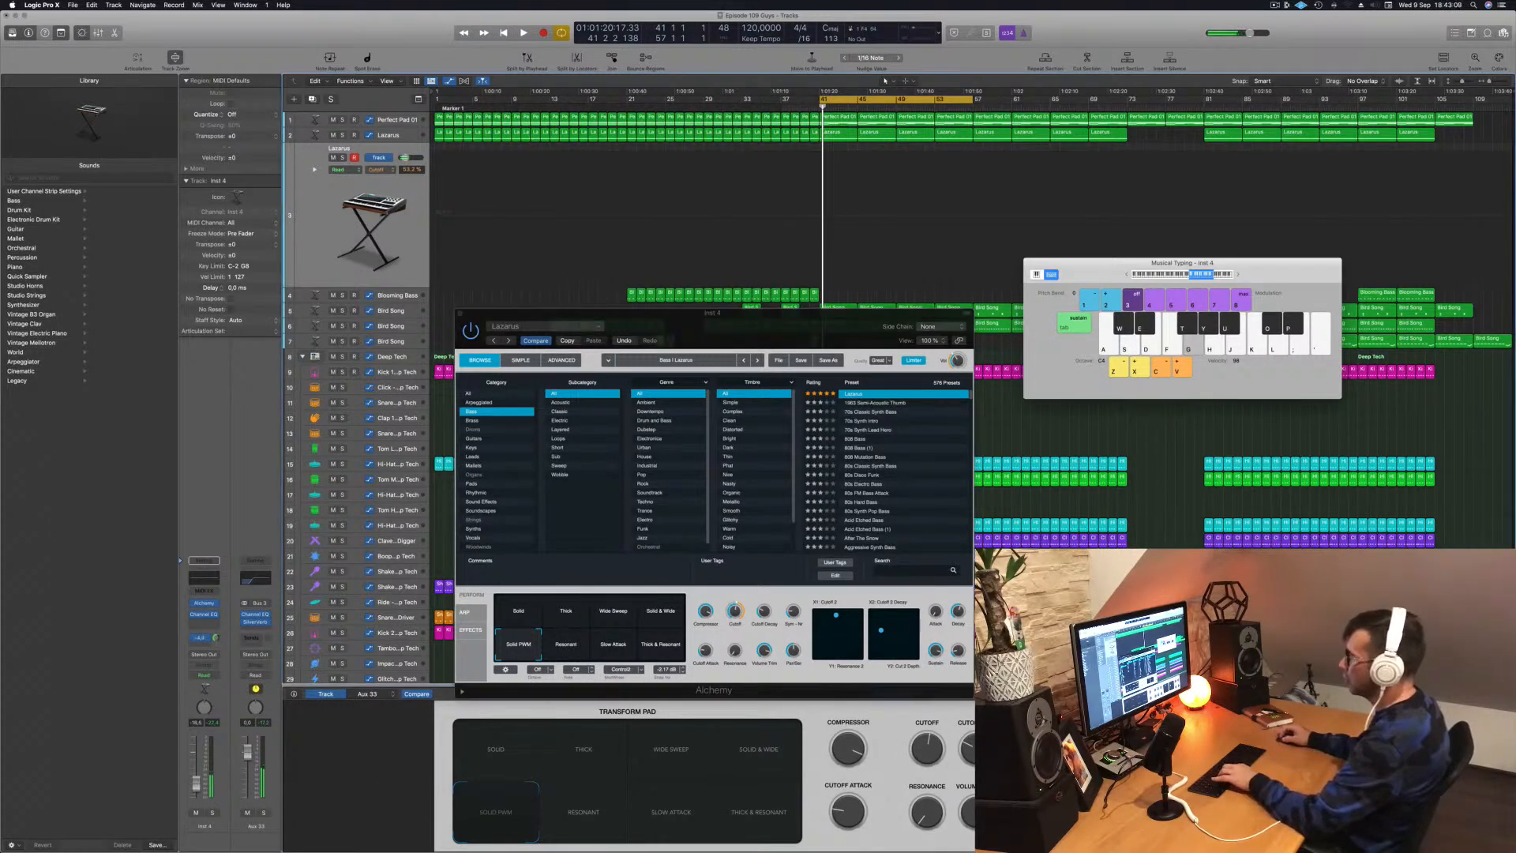
key(f)
key(g)
key(h)
key(f)
key(g)
key(h)
Step: Start playback at bar 41 and play a trial bass line over the arrangement
key(space)
key(f)
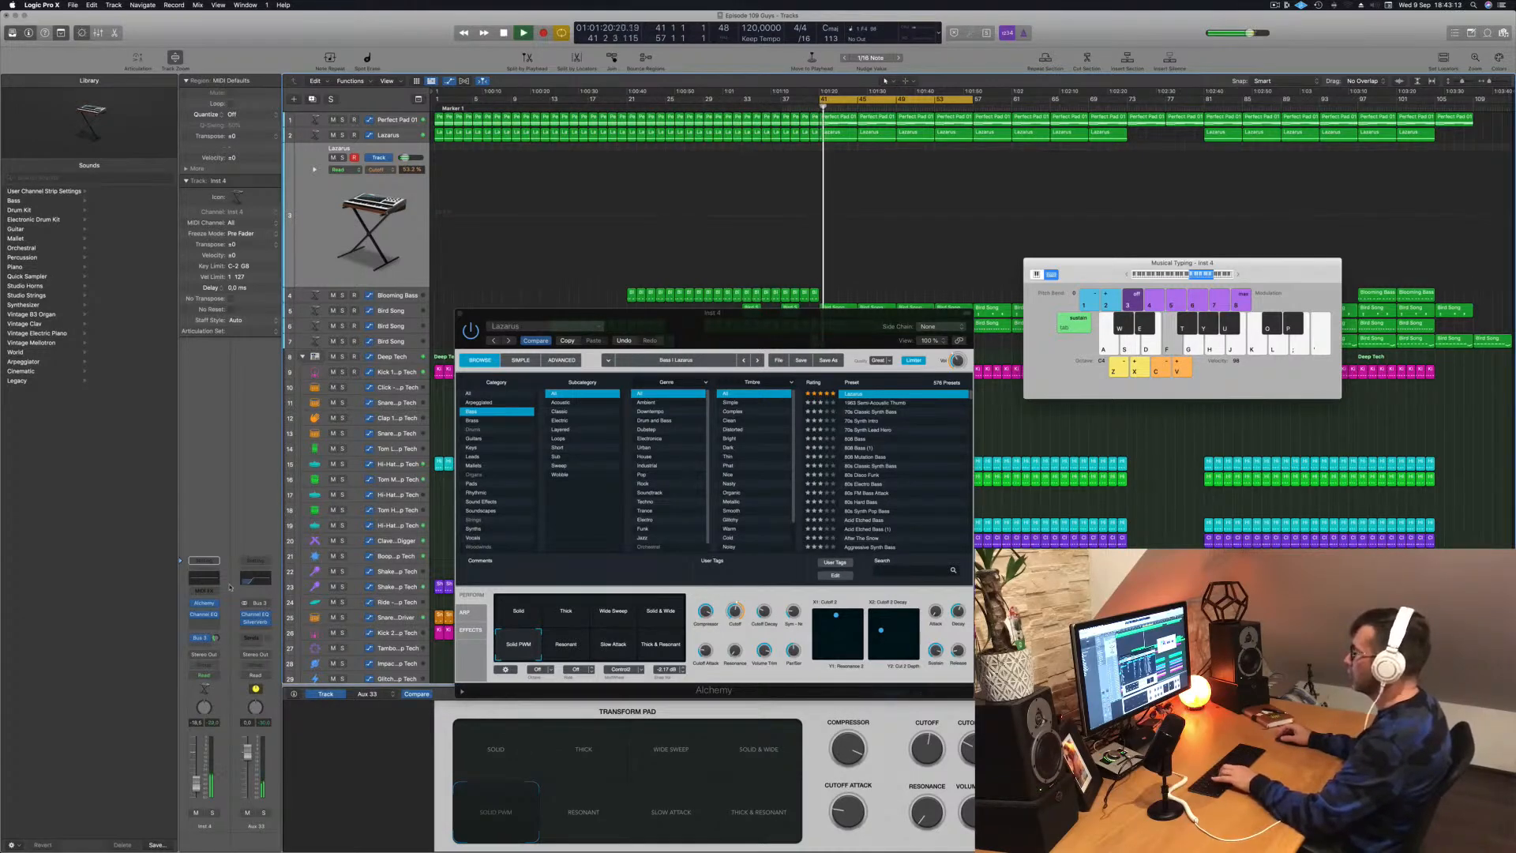
key(d)
key(s)
key(f)
key(s)
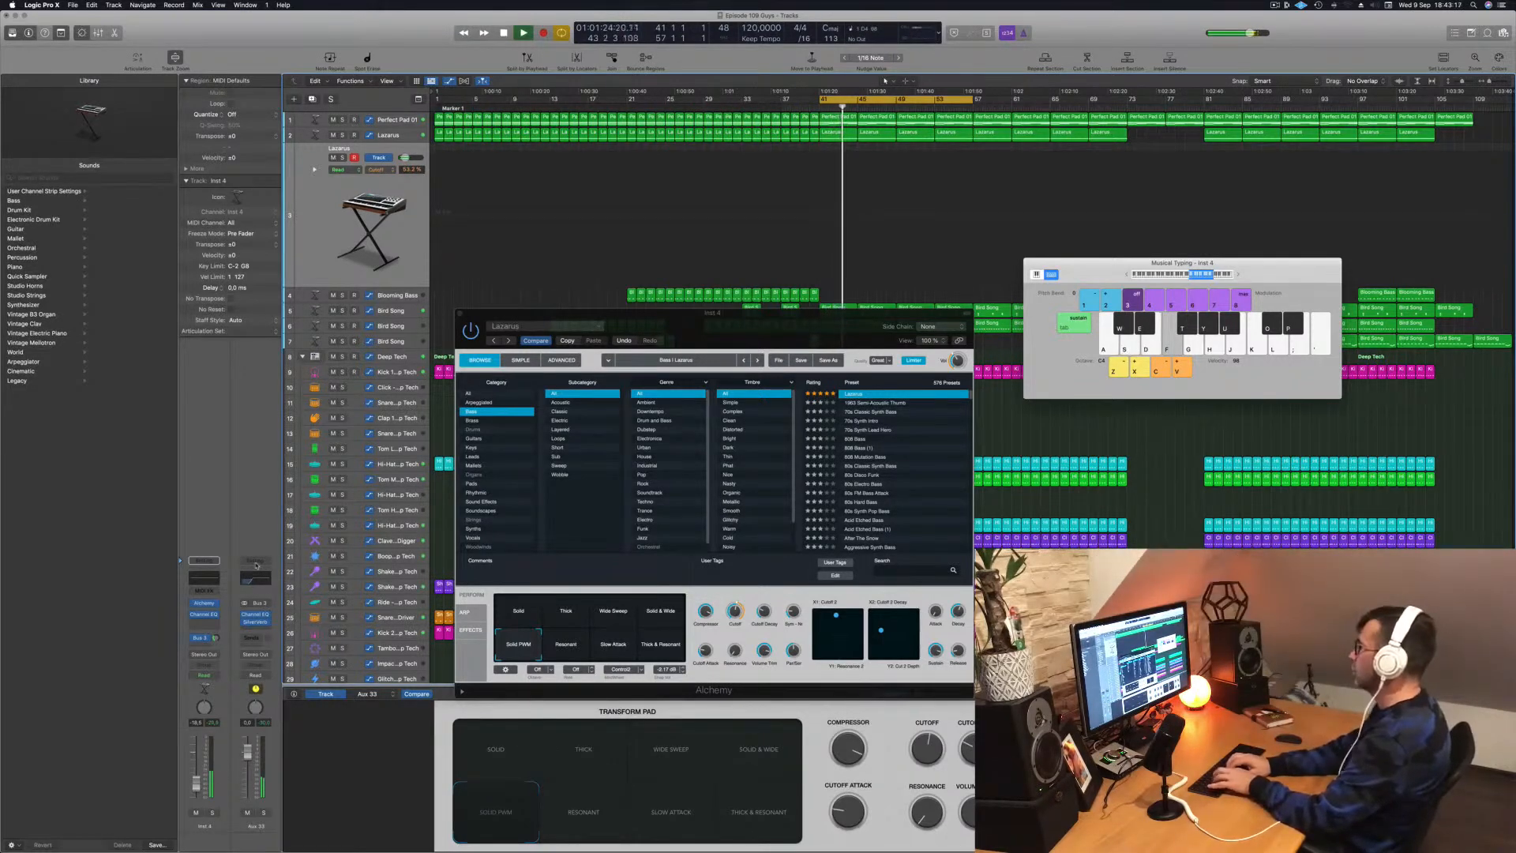
key(d)
key(f)
key(s)
key(f)
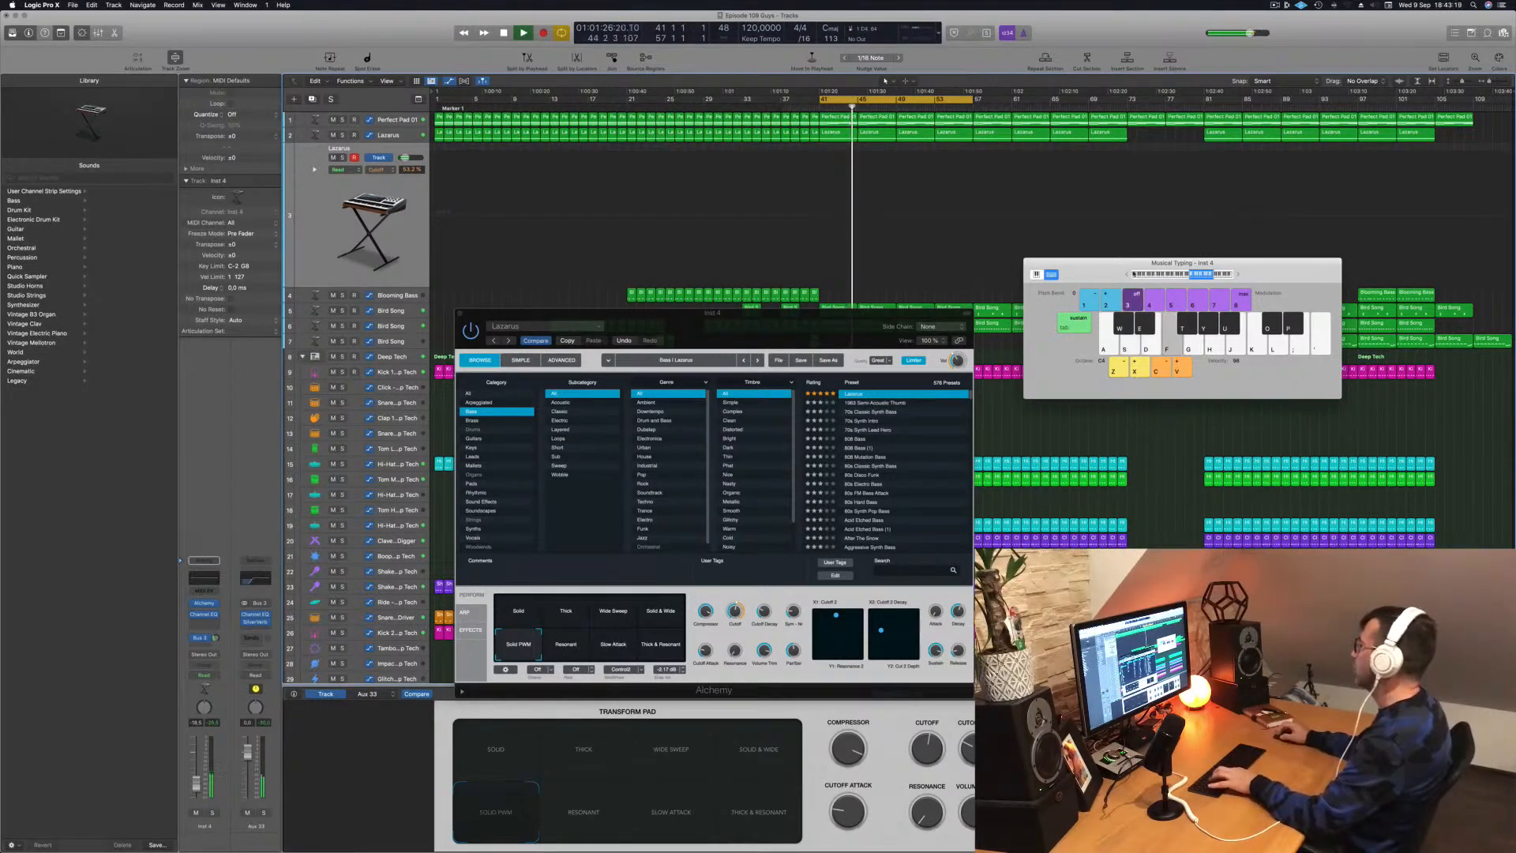
Step: Lower the Musical Typing keyboard's octave range and try low notes over the playing section
click(1127, 276)
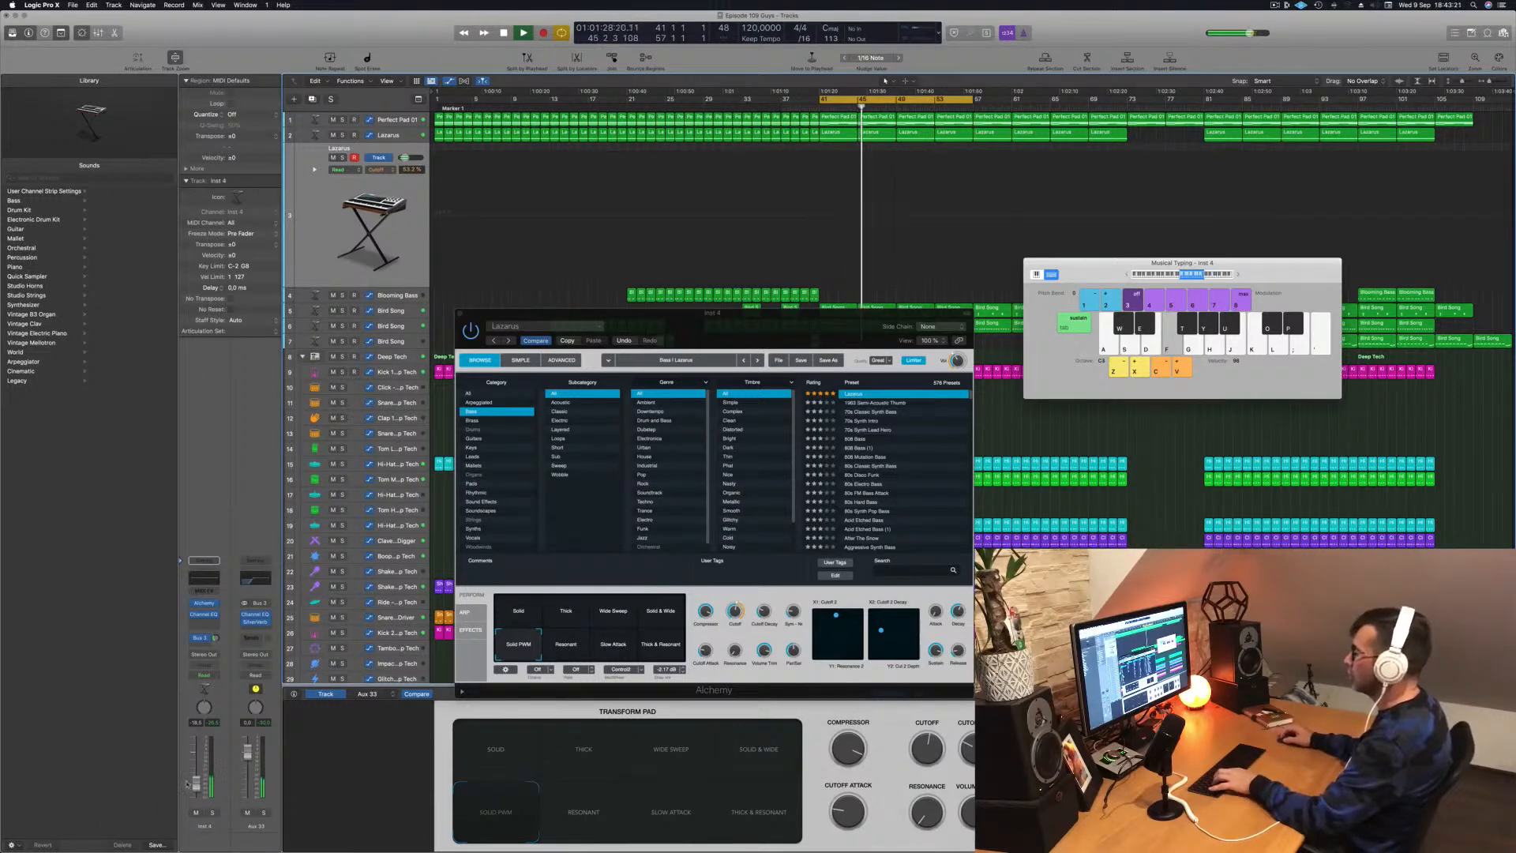
key(s)
key(k)
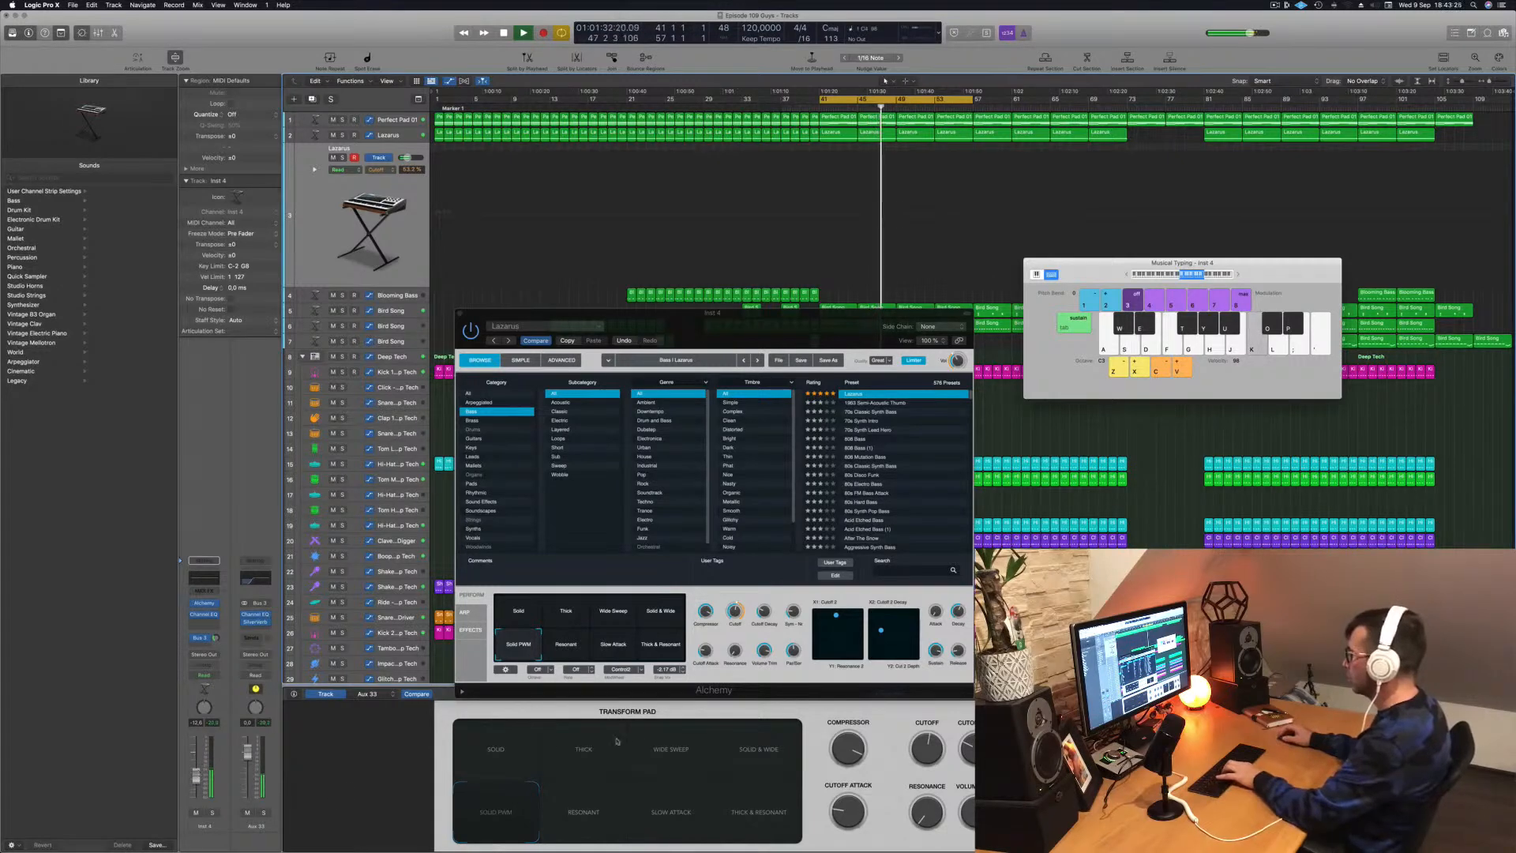
key(f)
key(j)
key(j)
Step: Adjust the Lazarus sound's Cutoff Attack while playing low notes over the section
drag(705, 649, 705, 656)
key(j)
key(j)
key(j)
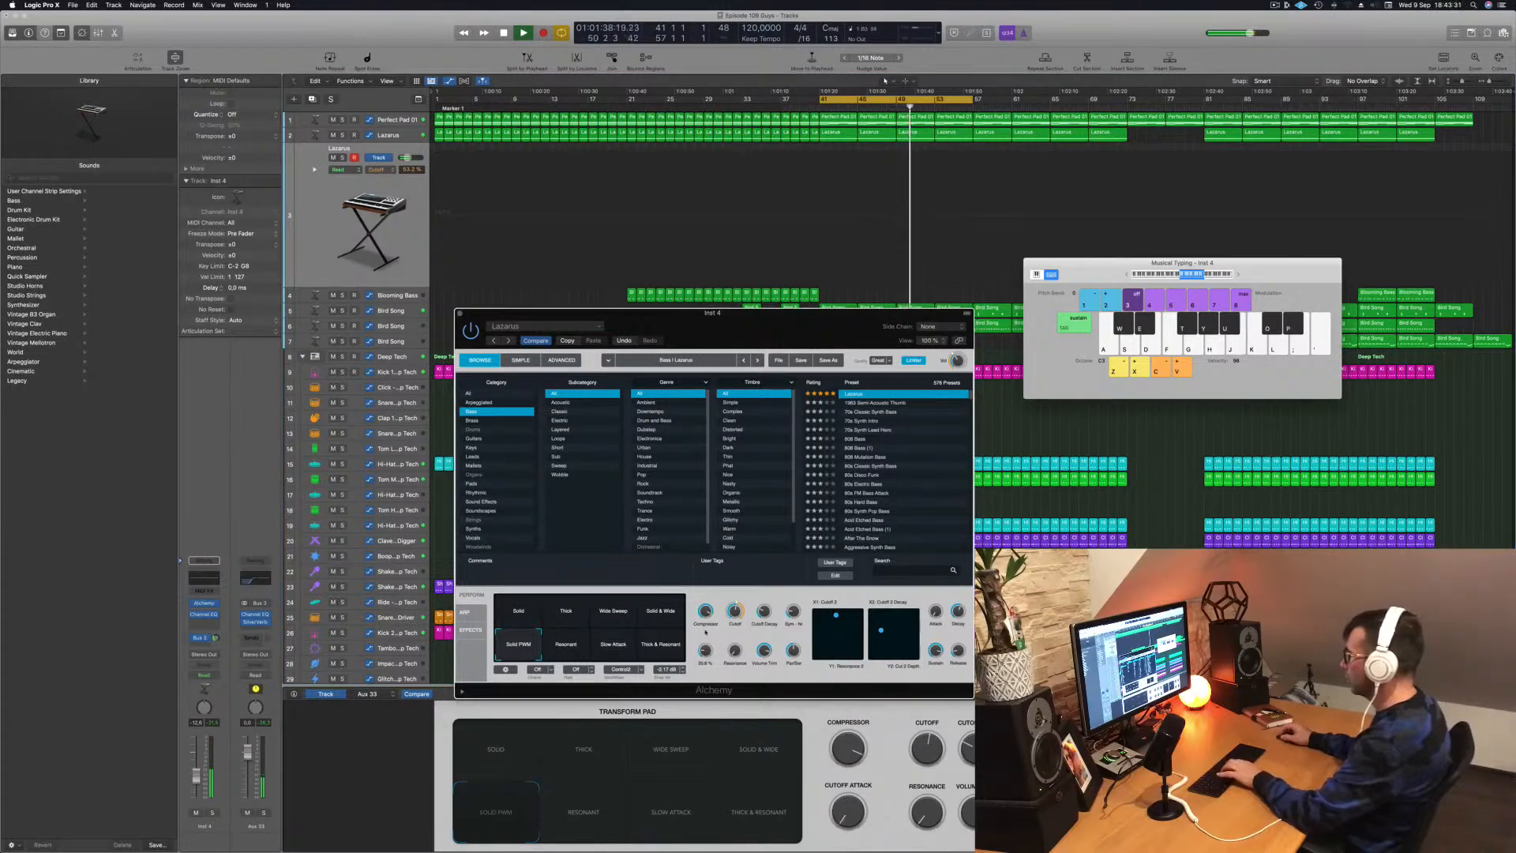
key(k)
key(f)
key(j)
key(k)
key(f)
key(h)
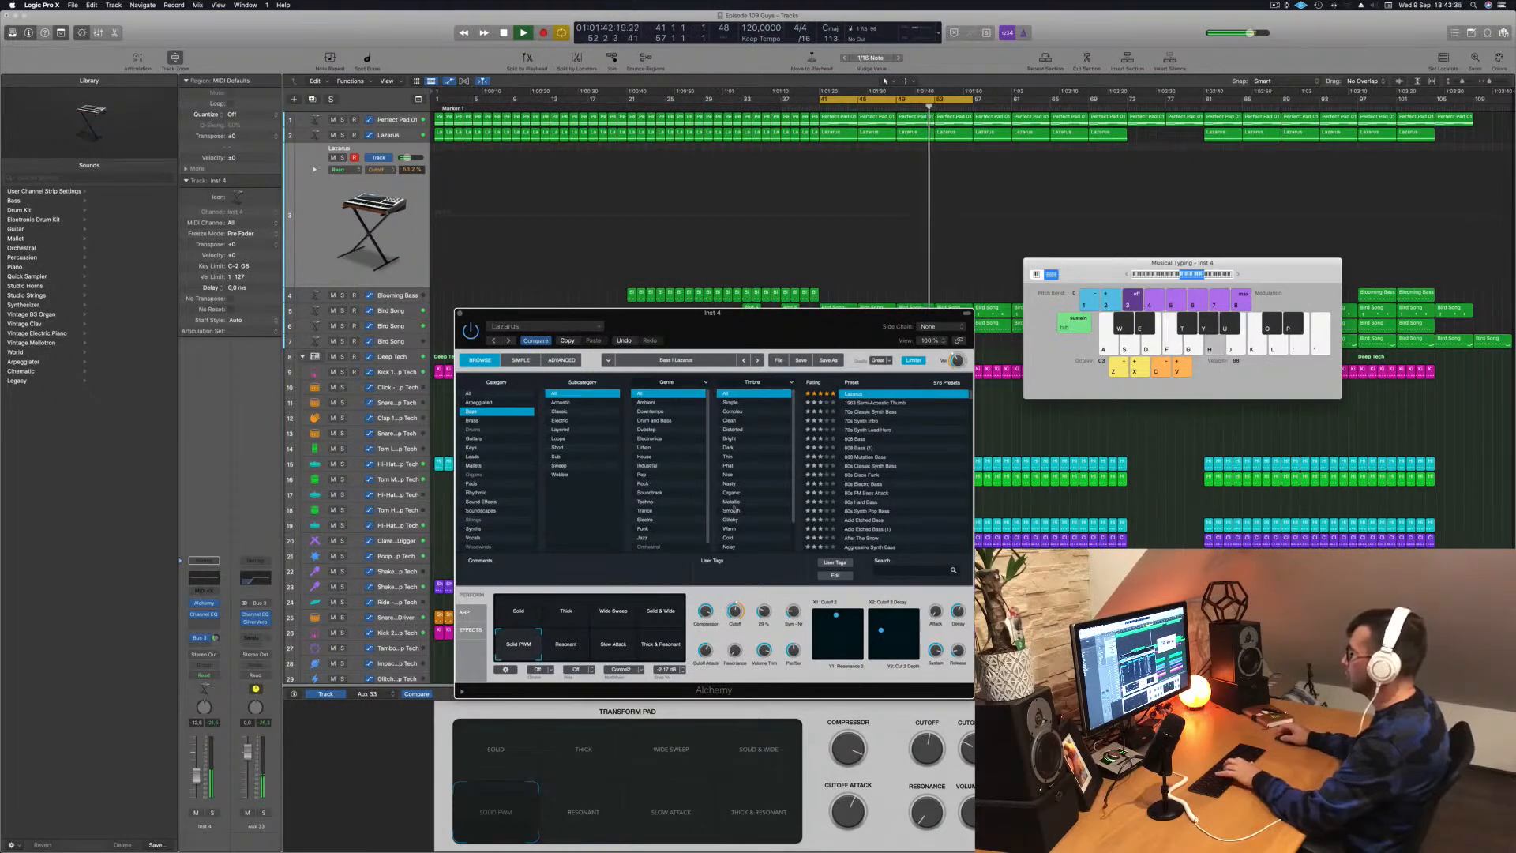
Step: Compare the remaining transform snapshots with test notes, choose Solid, and close the Alchemy and Musical Typing windows
click(660, 641)
key(h)
click(613, 645)
key(h)
click(566, 645)
key(h)
click(521, 647)
click(518, 612)
key(h)
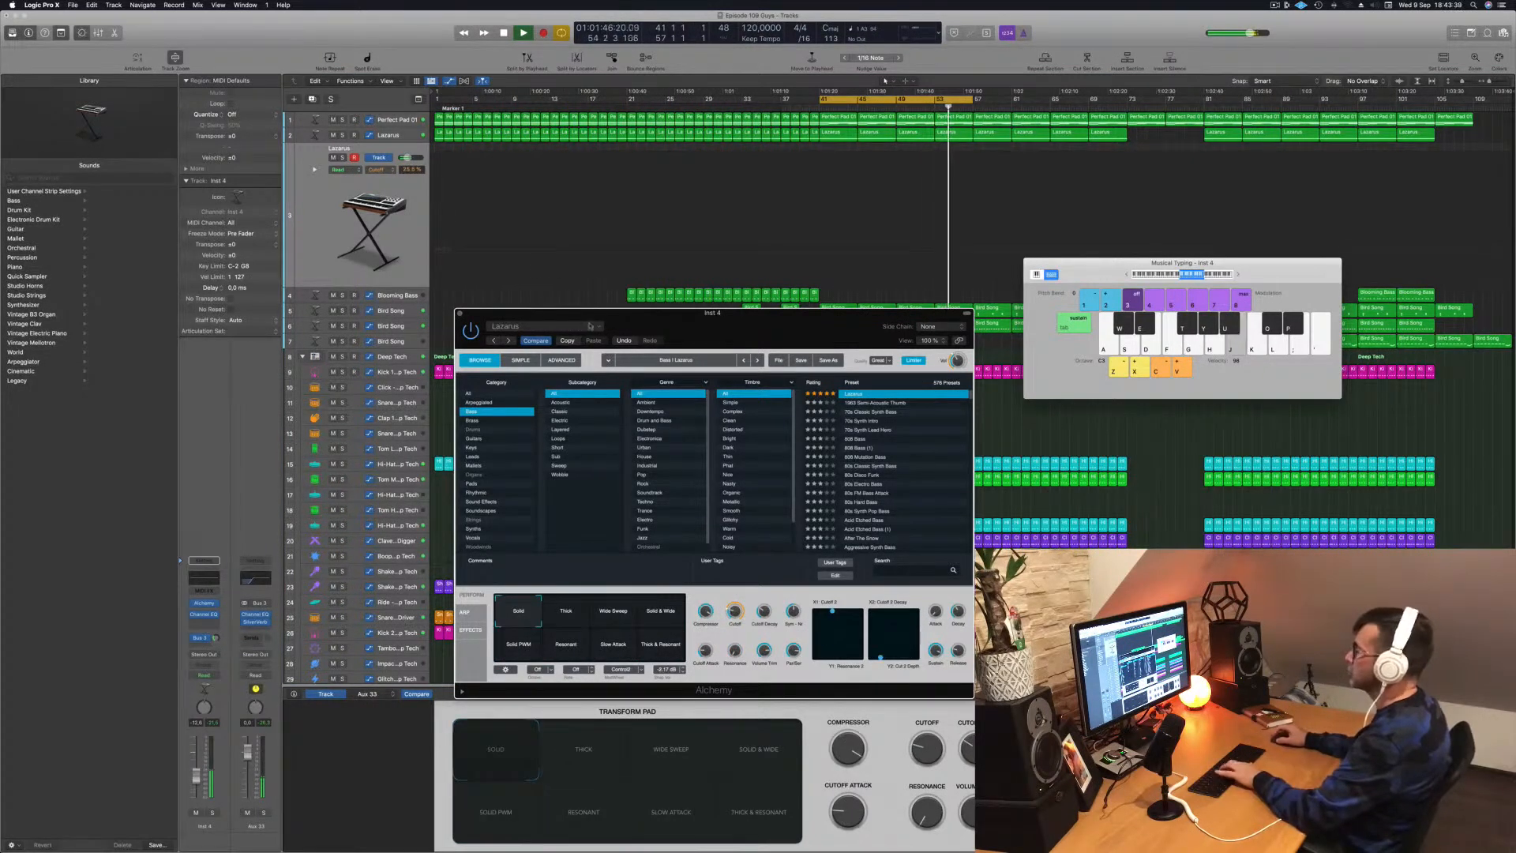
click(460, 314)
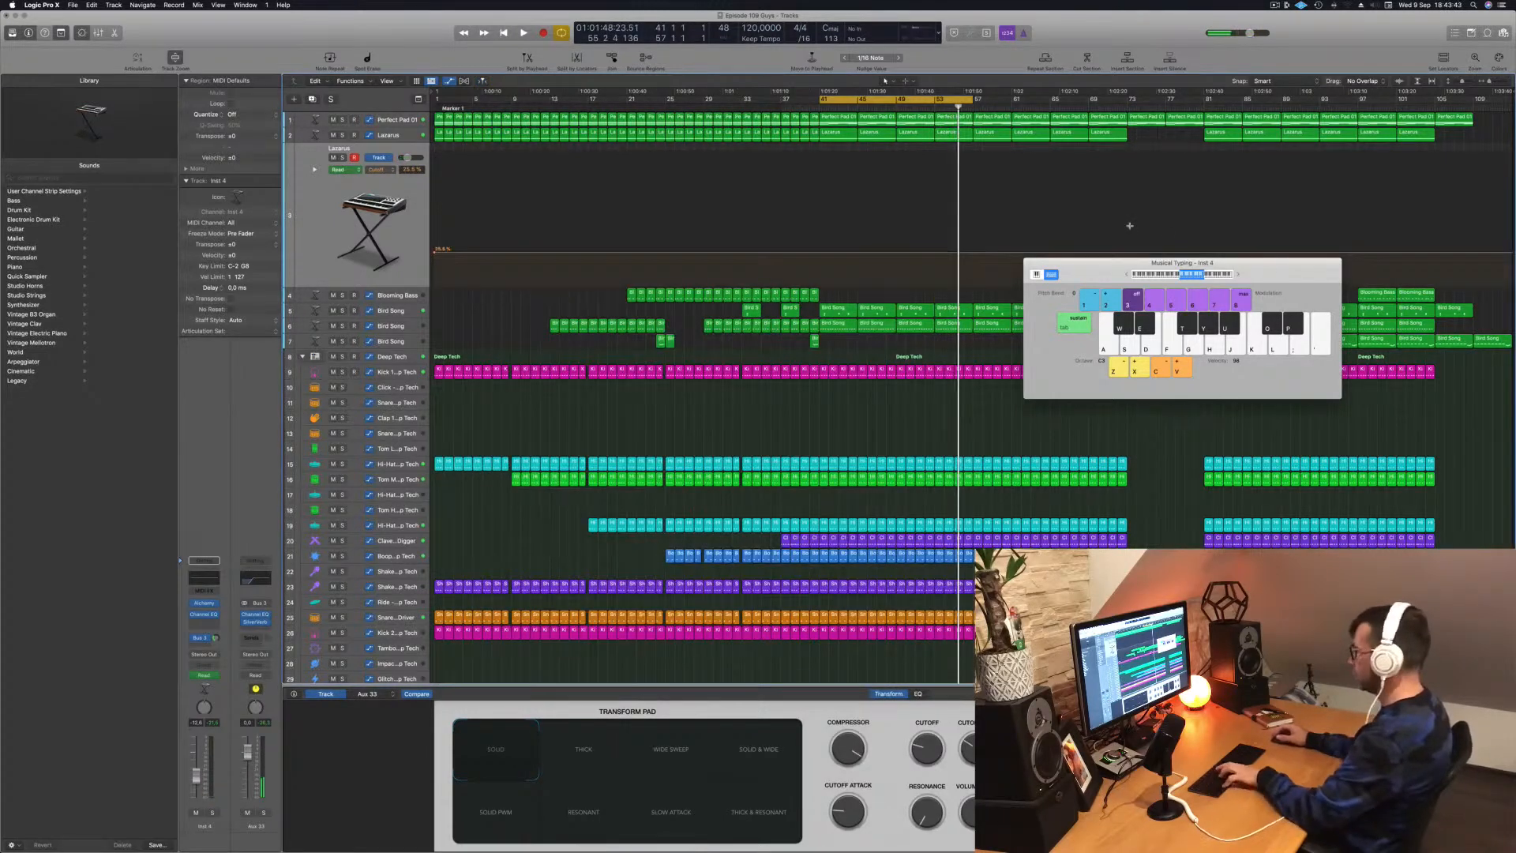
key(super+k)
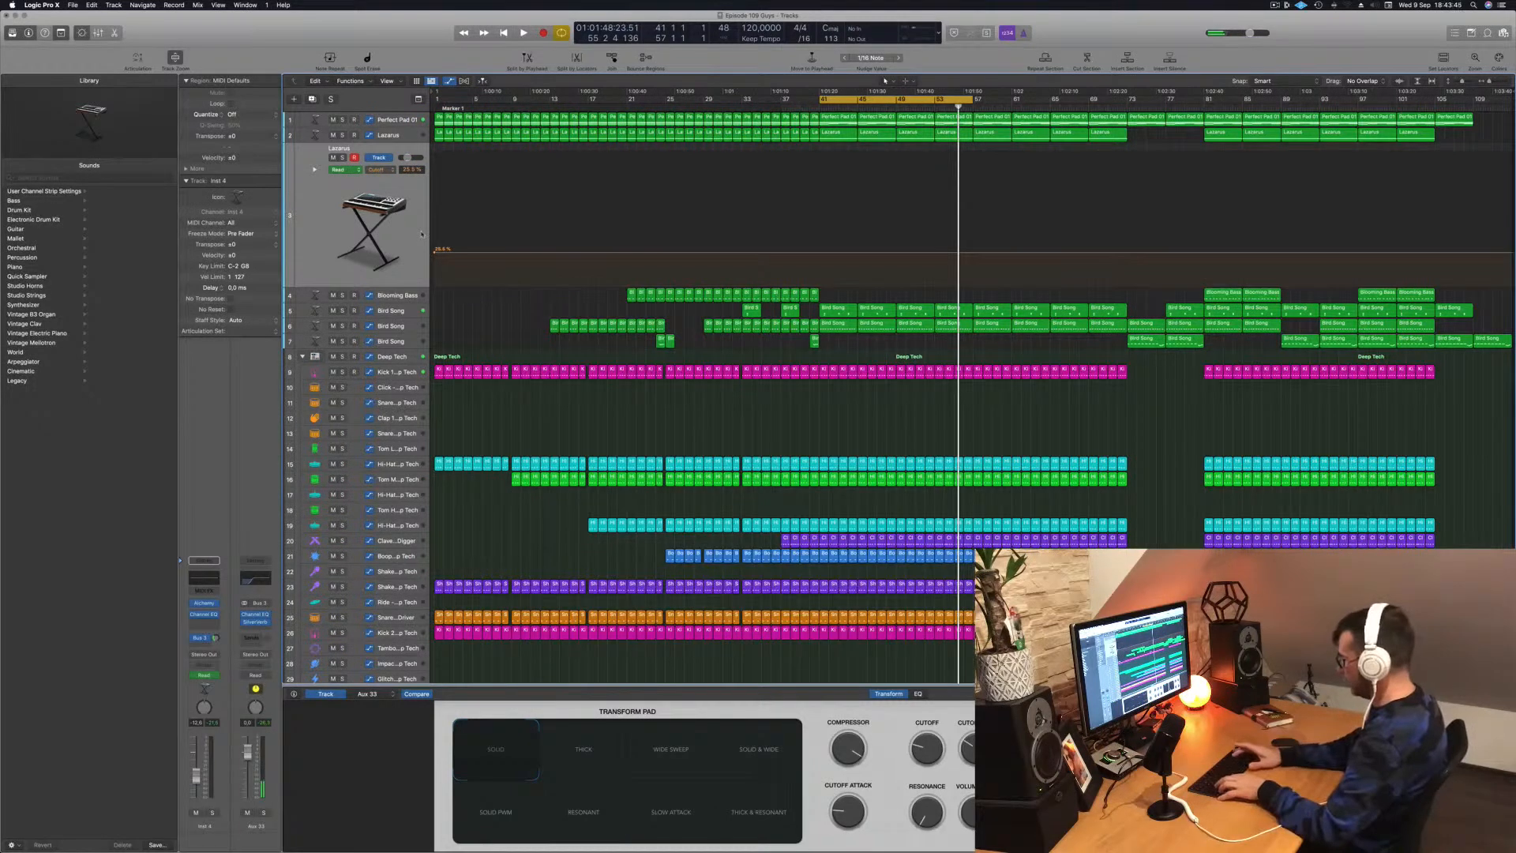
Step: Play back the section from bar 41 and review the Perfect Pad 01 track's cutoff automation
key(space)
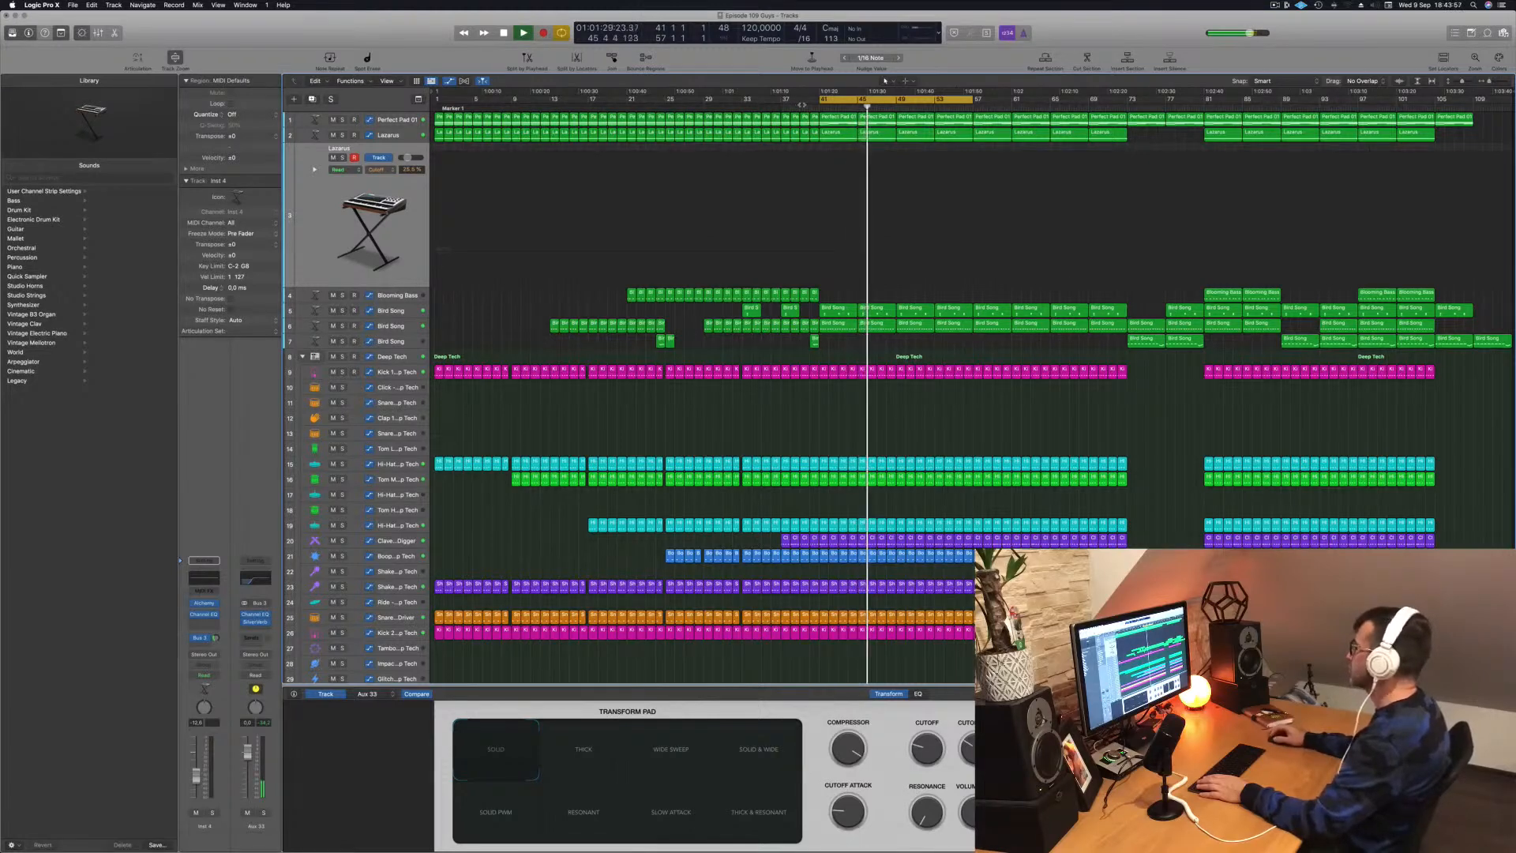
key(super+Up)
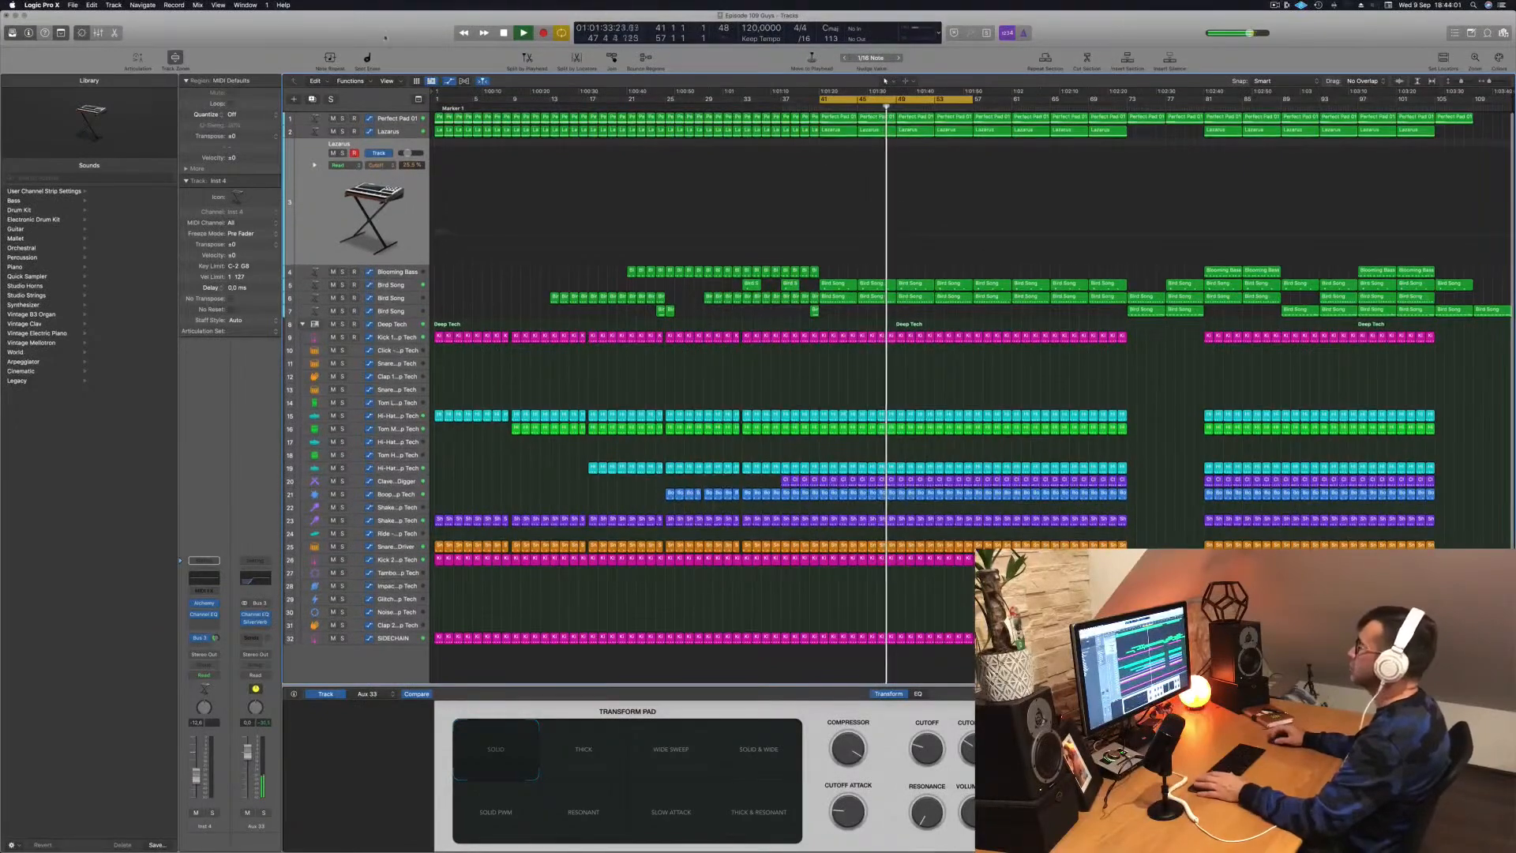
click(394, 119)
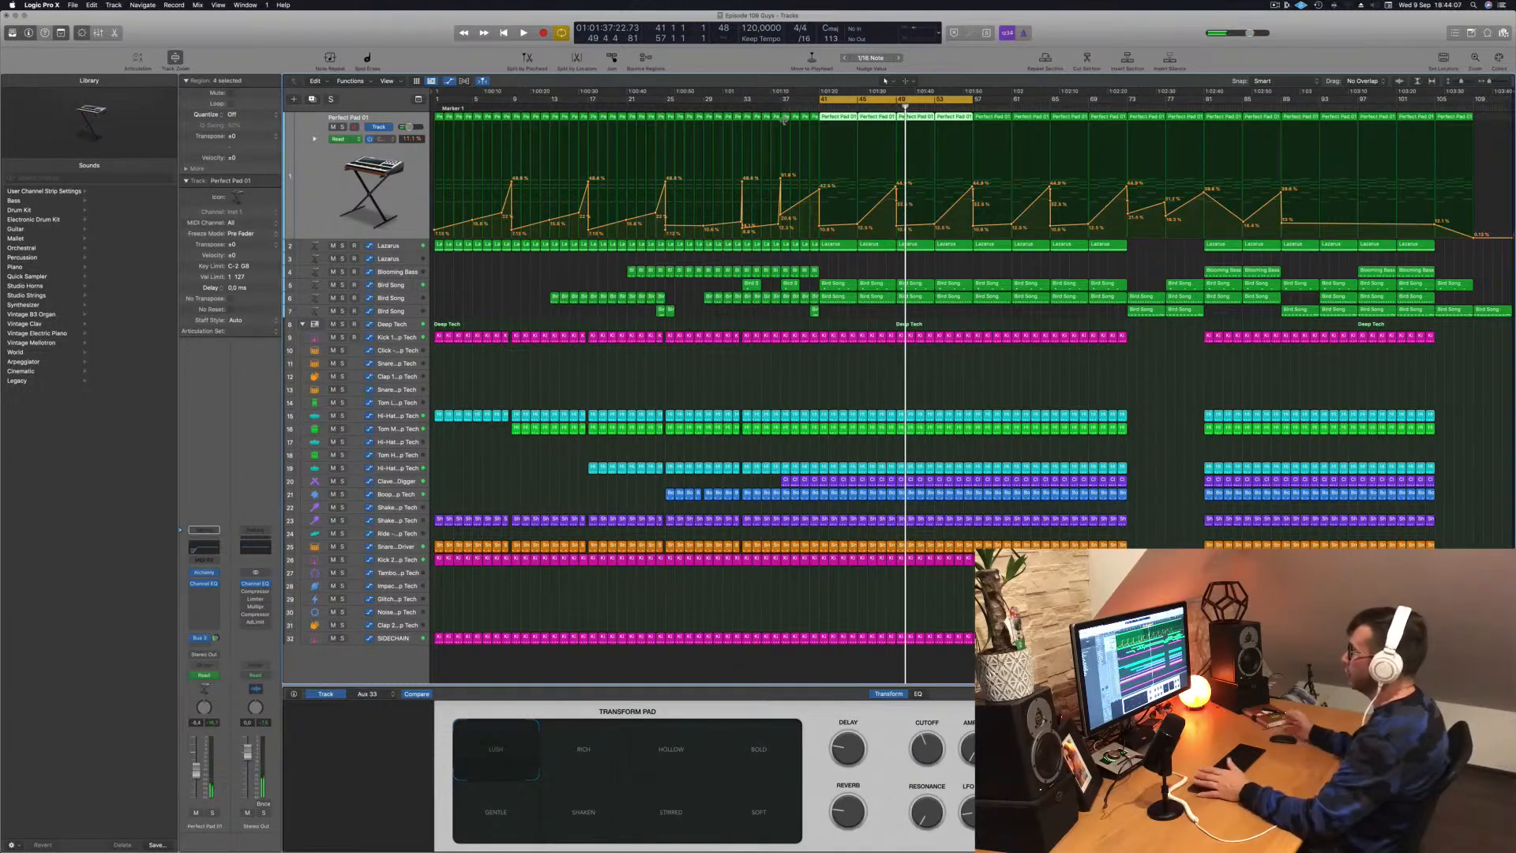
key(space)
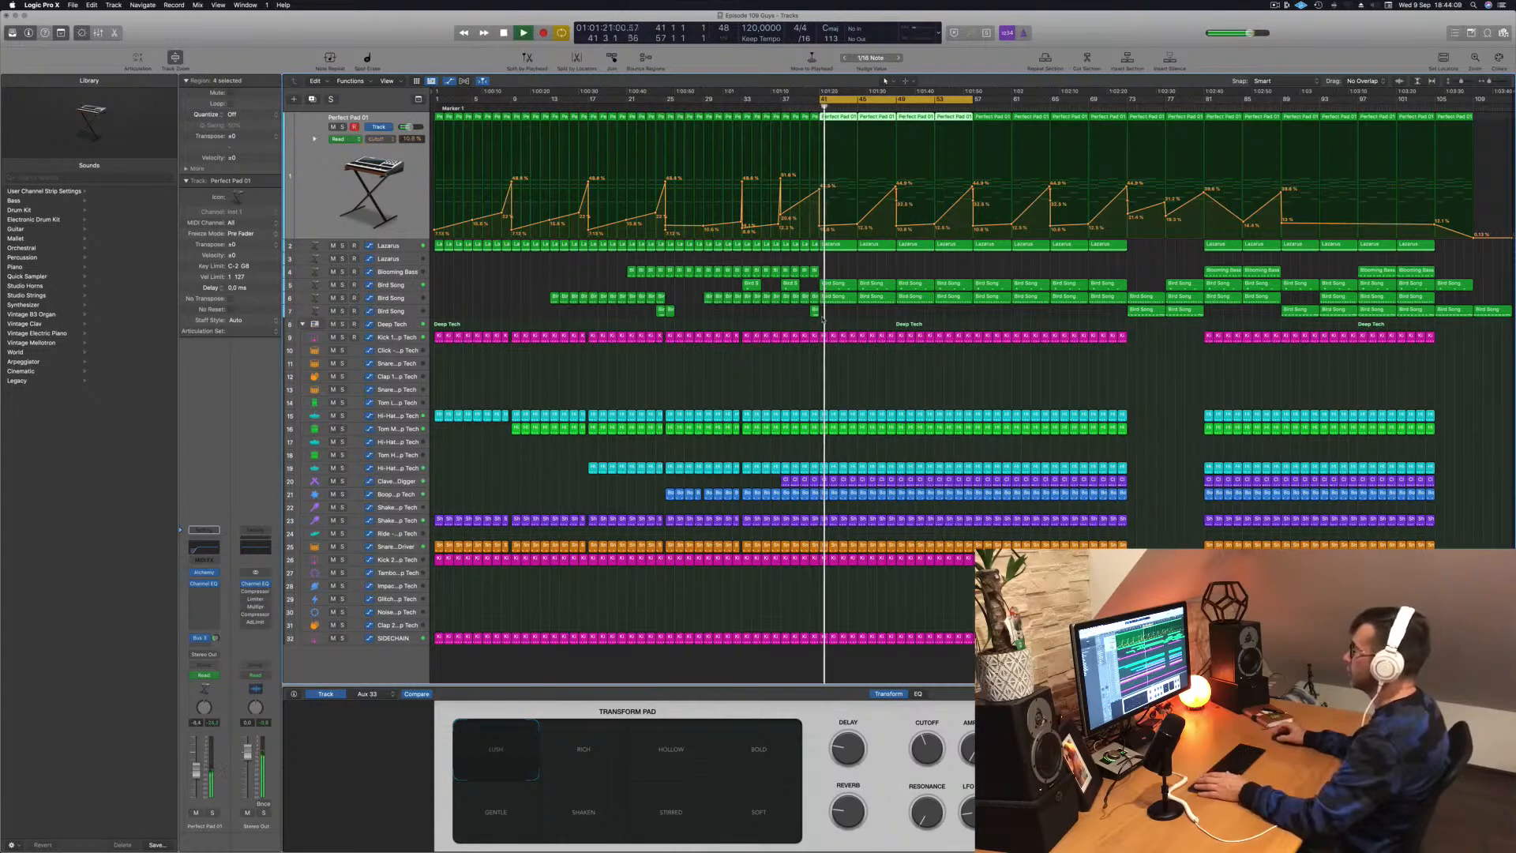
key(space)
key(space)
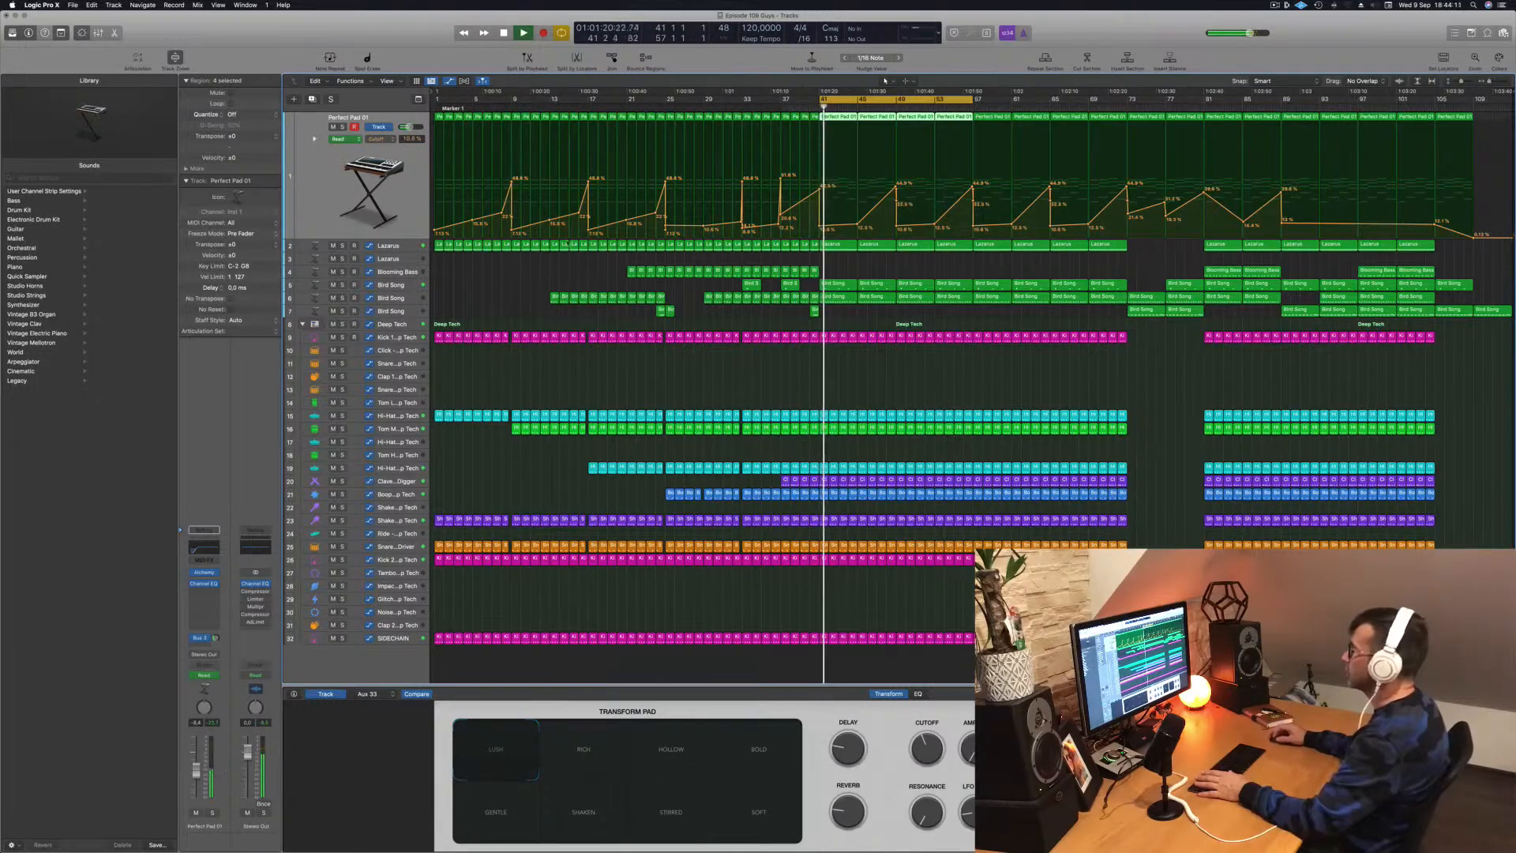
Step: Lower the Lazarus track's cutoff automation from bar 45 to 49 and set the bar 49 point to about 11%
click(390, 247)
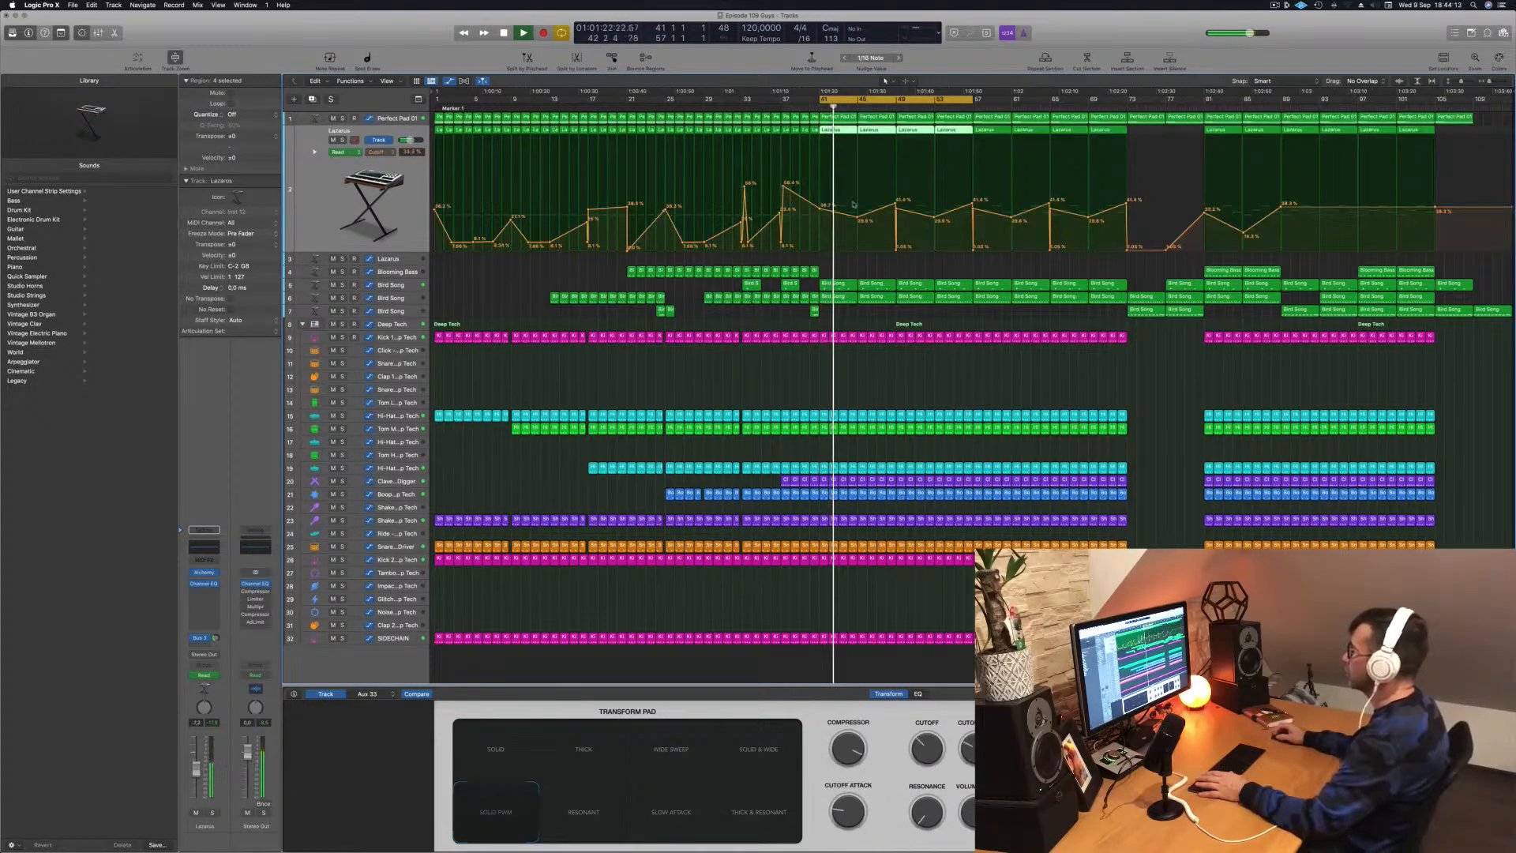
drag(857, 219, 897, 249)
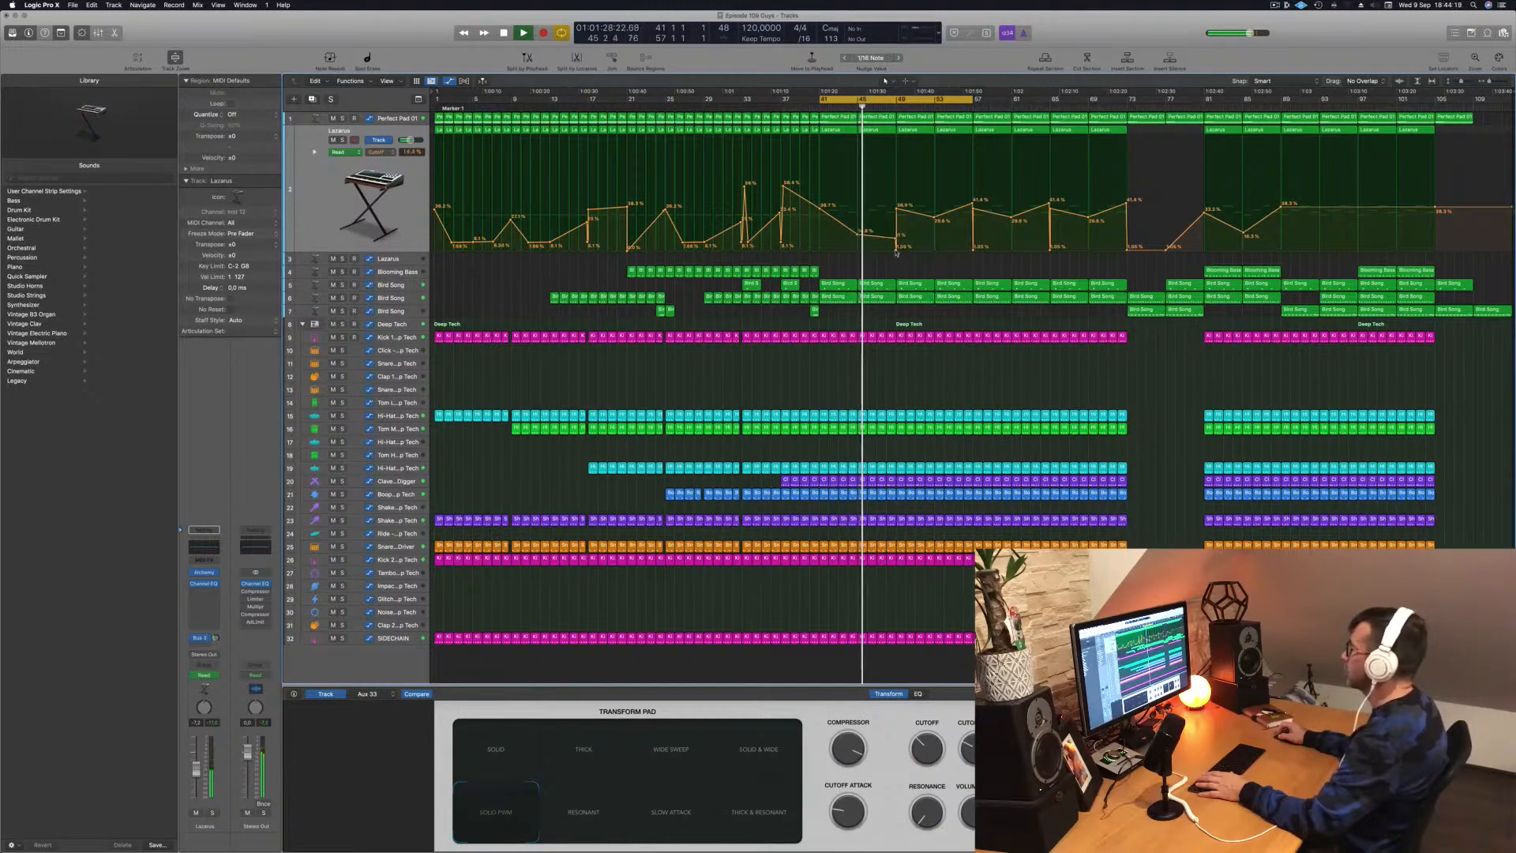
drag(896, 251, 897, 238)
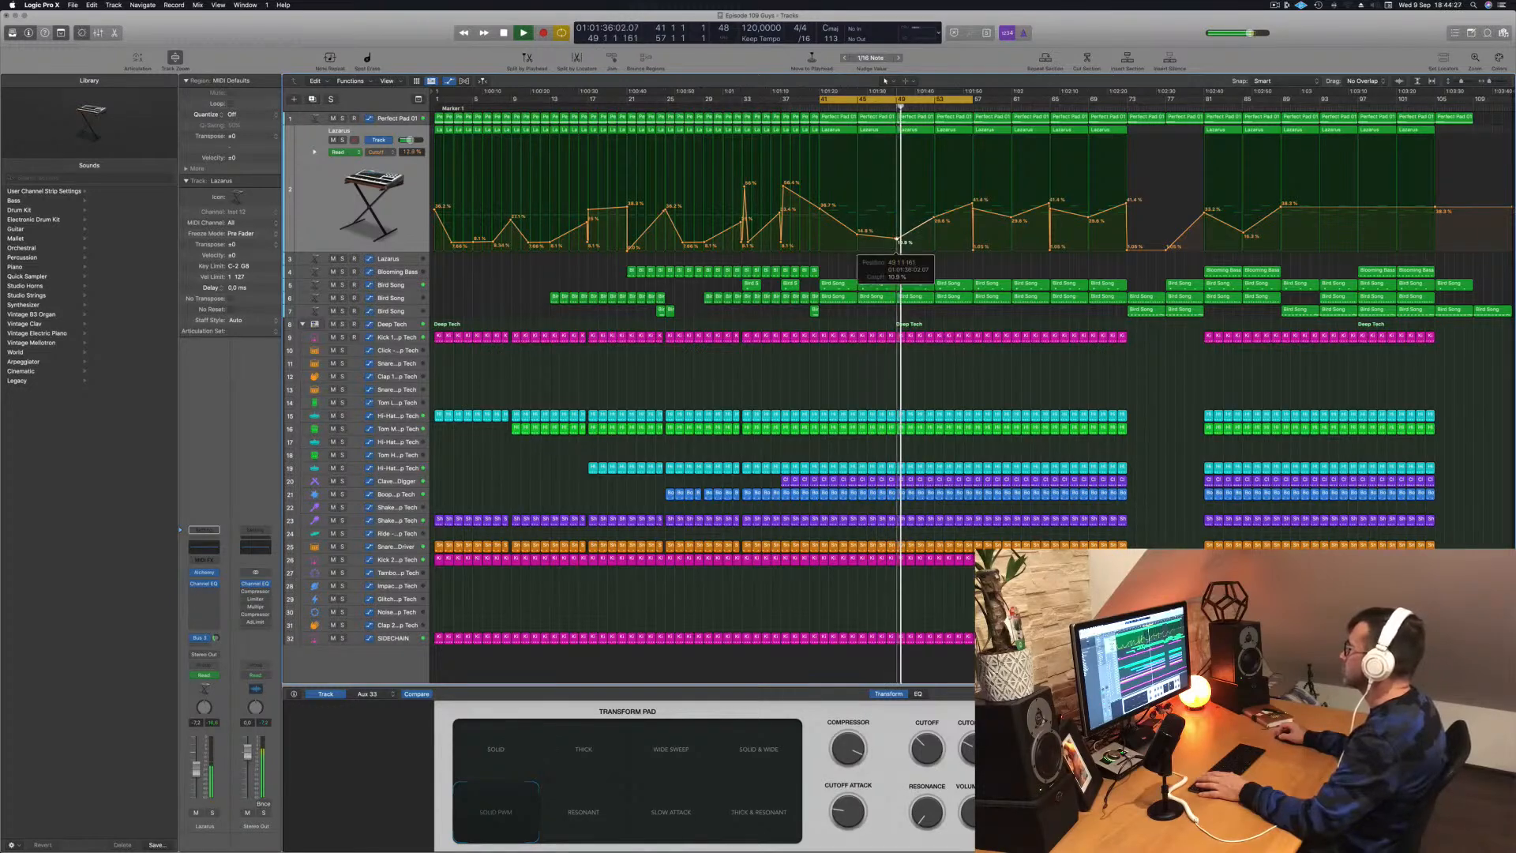
drag(897, 239, 897, 238)
Step: Replay the section and delete the drum regions between bars 49 and 57 on tracks 15 through 26
key(space)
key(space)
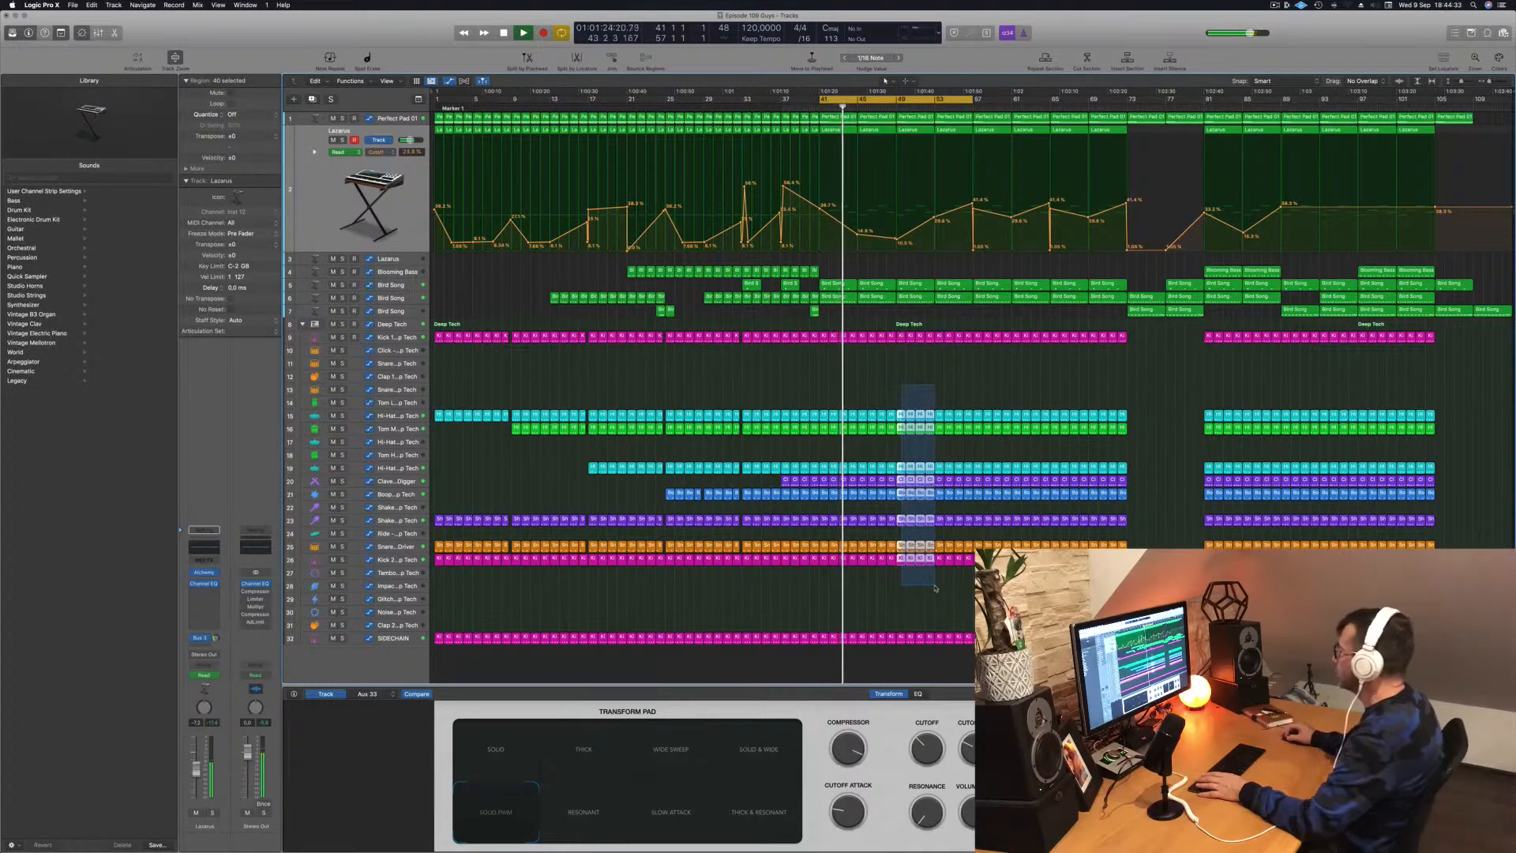
drag(961, 588, 969, 587)
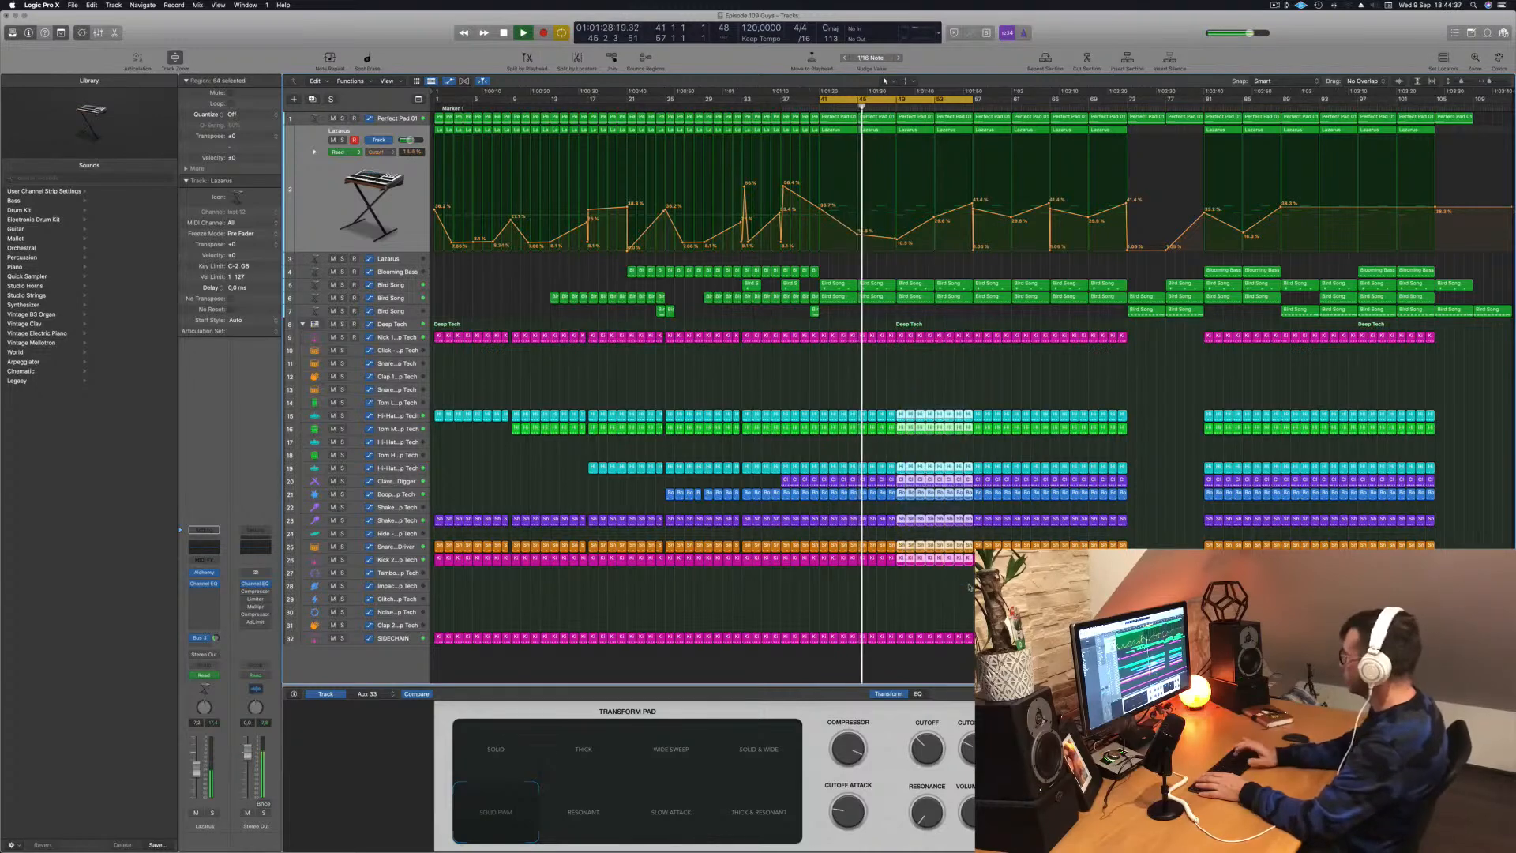
key(Delete)
Step: Copy the two Blooming Bass regions at bar 81 to bar 49 and move playback back to bar 49
scroll(966, 320, up, 5)
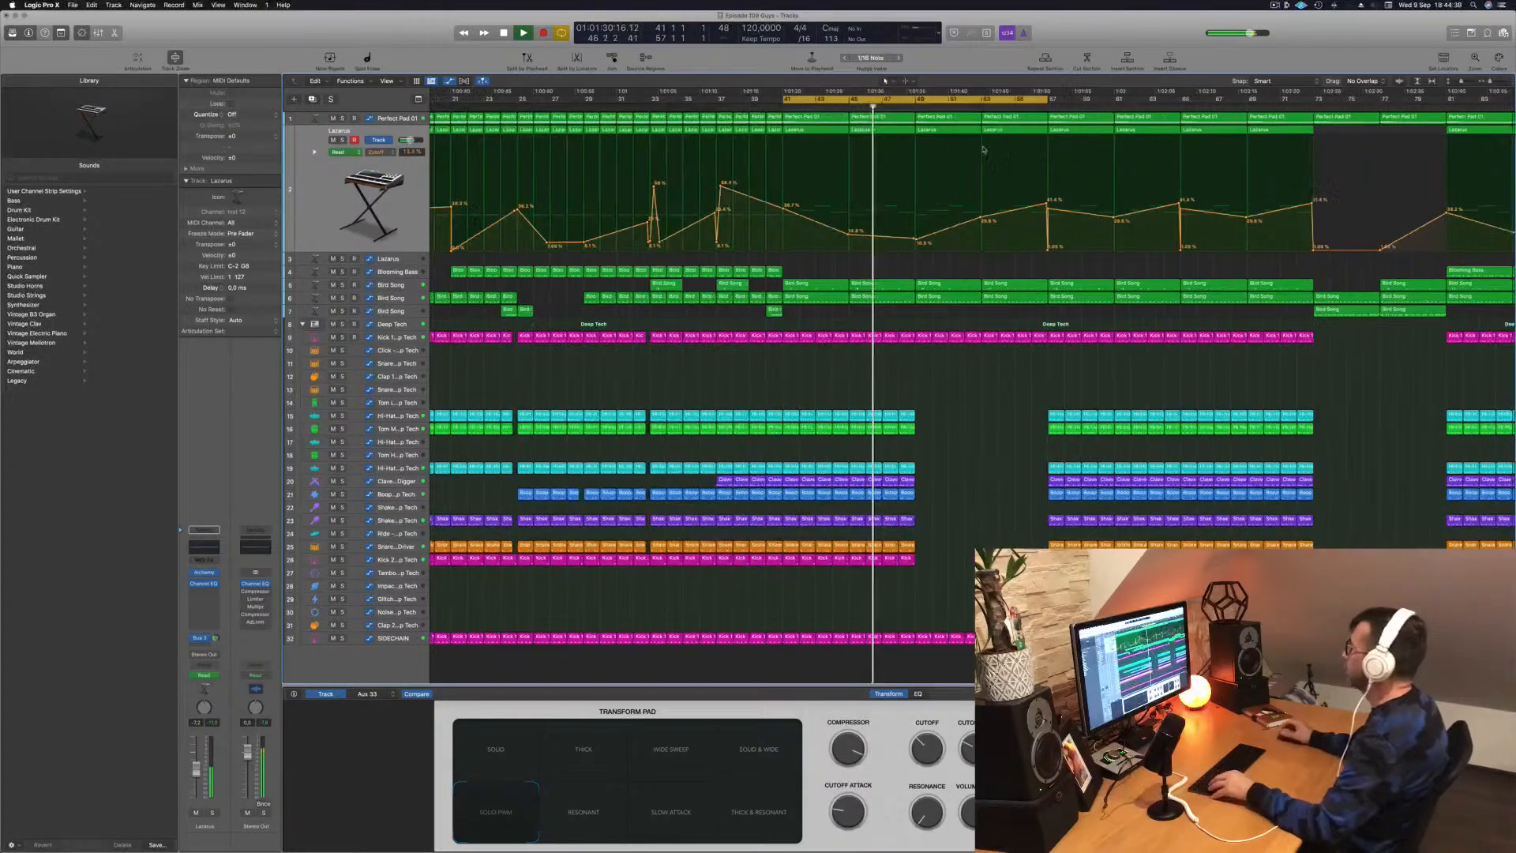
click(387, 118)
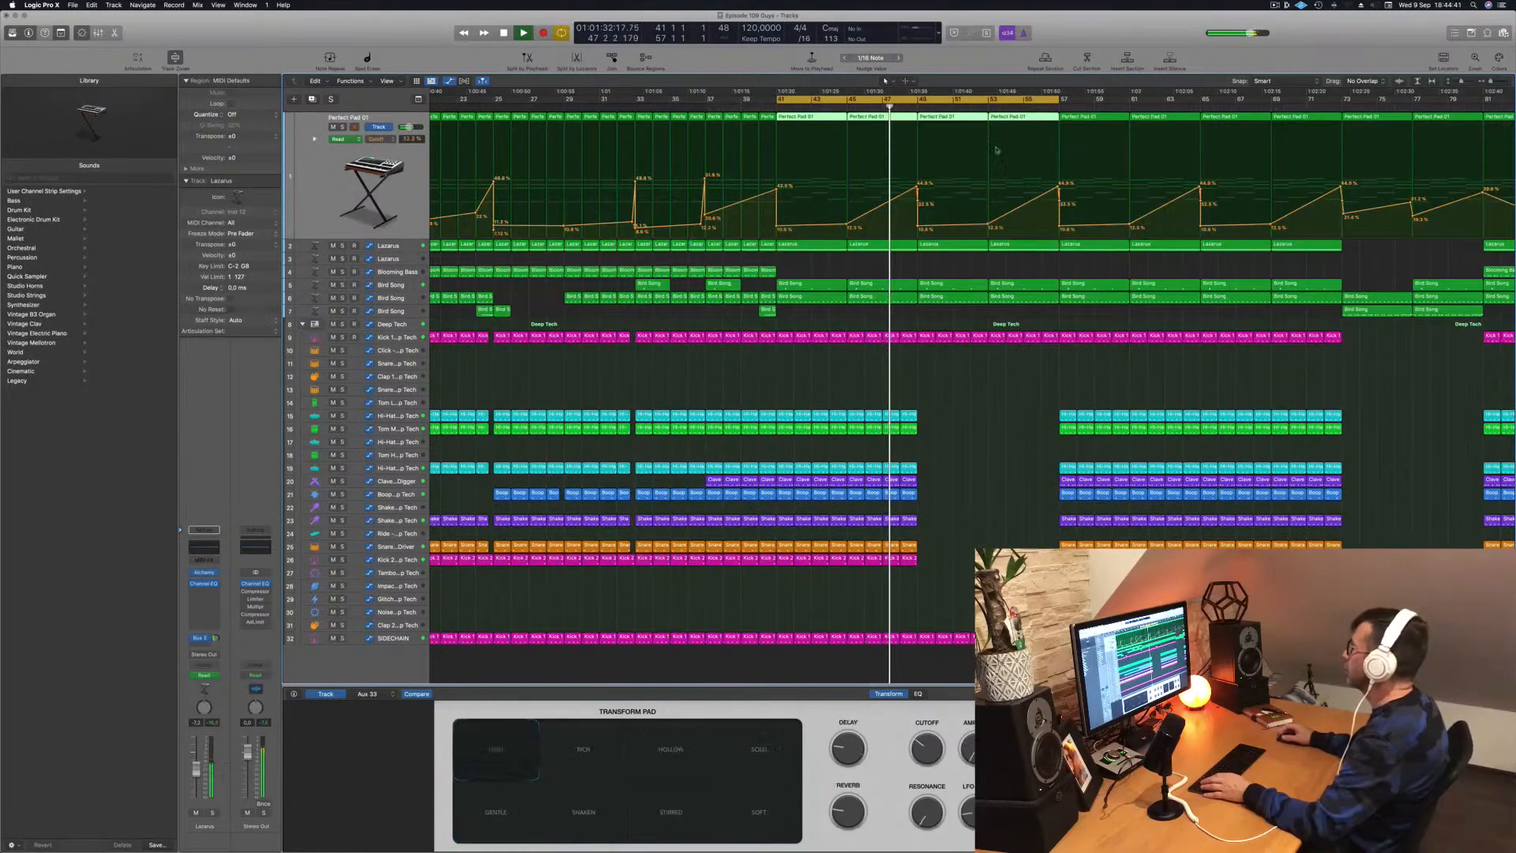
scroll(936, 245, down, 5)
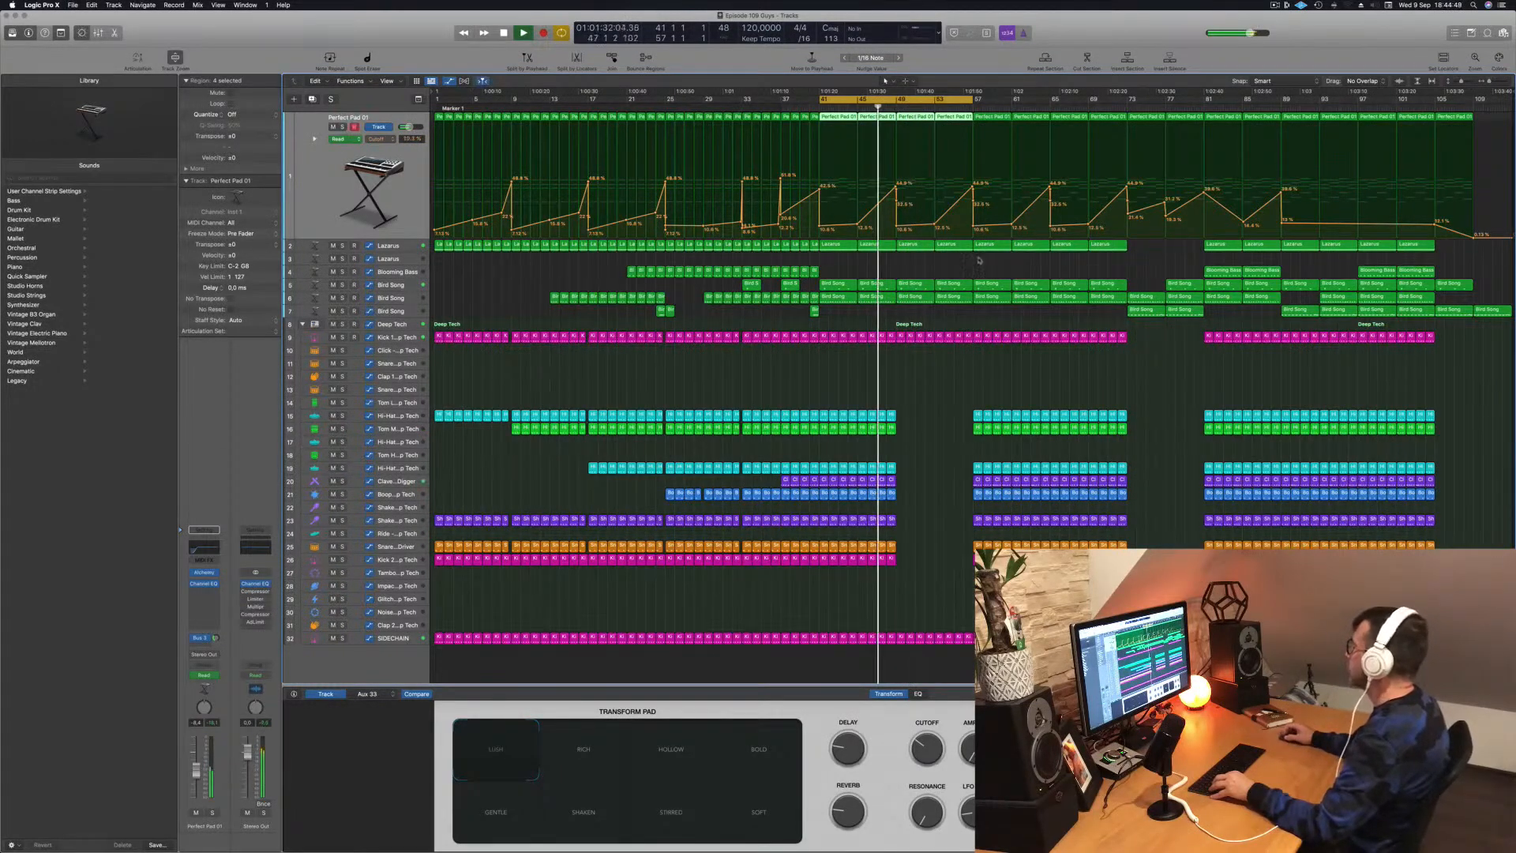
drag(1230, 272, 954, 277)
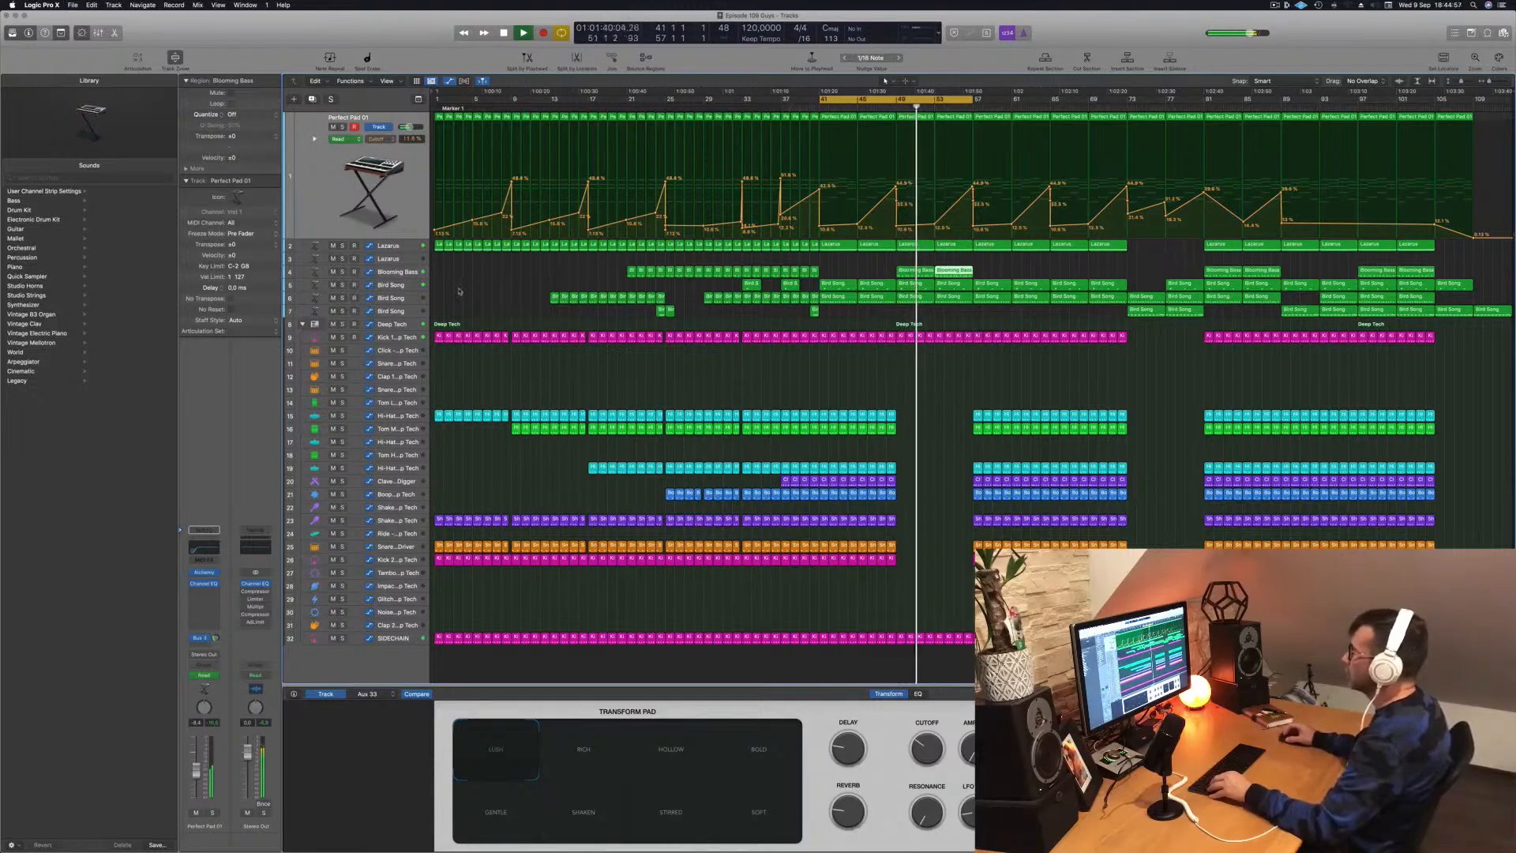
click(402, 265)
click(401, 271)
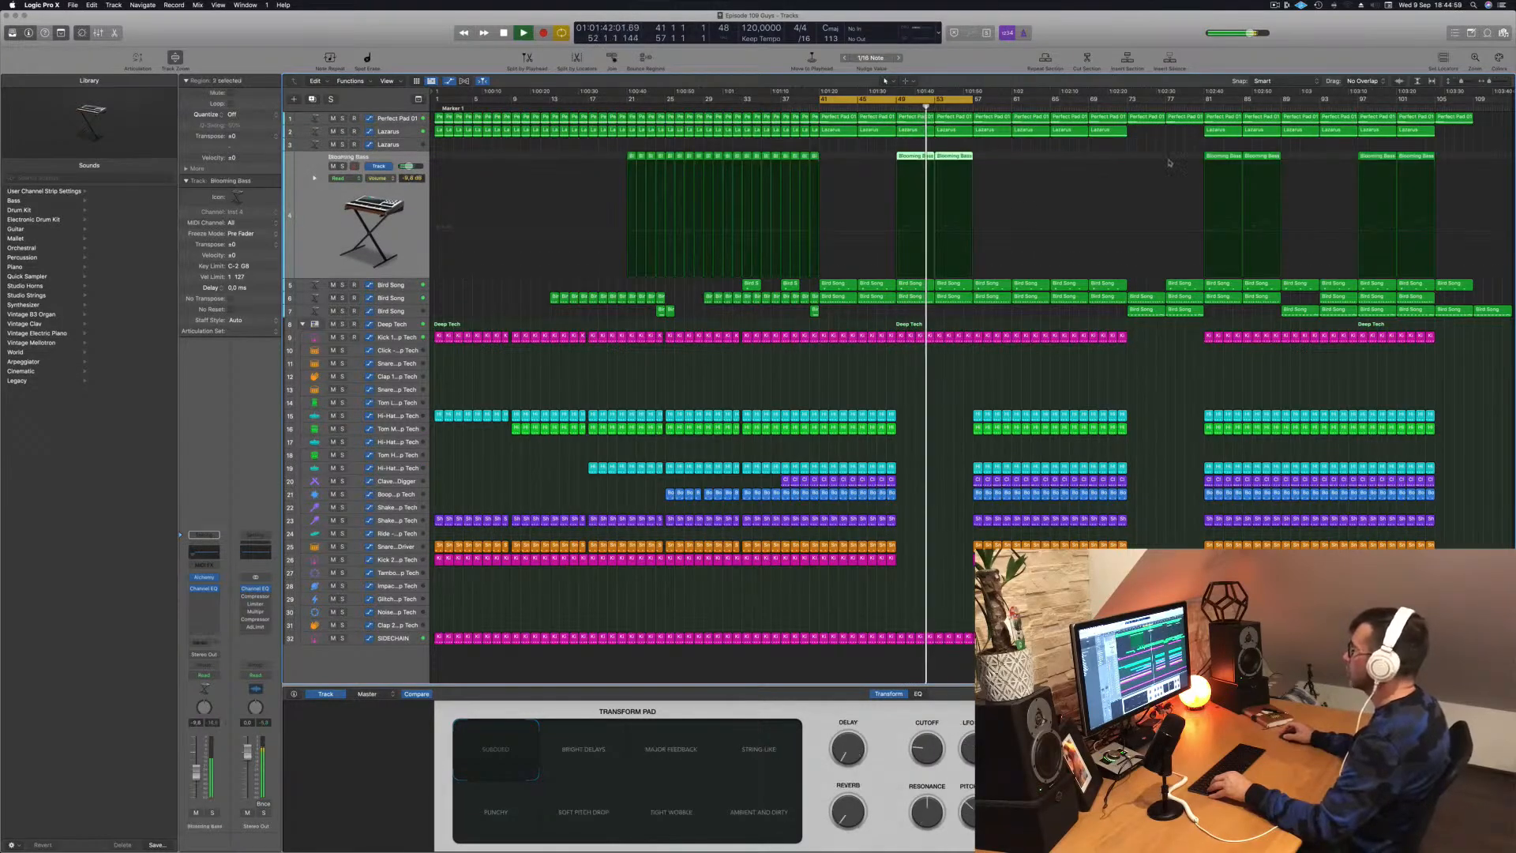
click(890, 108)
Step: Delete the two Bird Song regions on track 6 between bars 49 and 57, and restart playback at bar 49
click(400, 299)
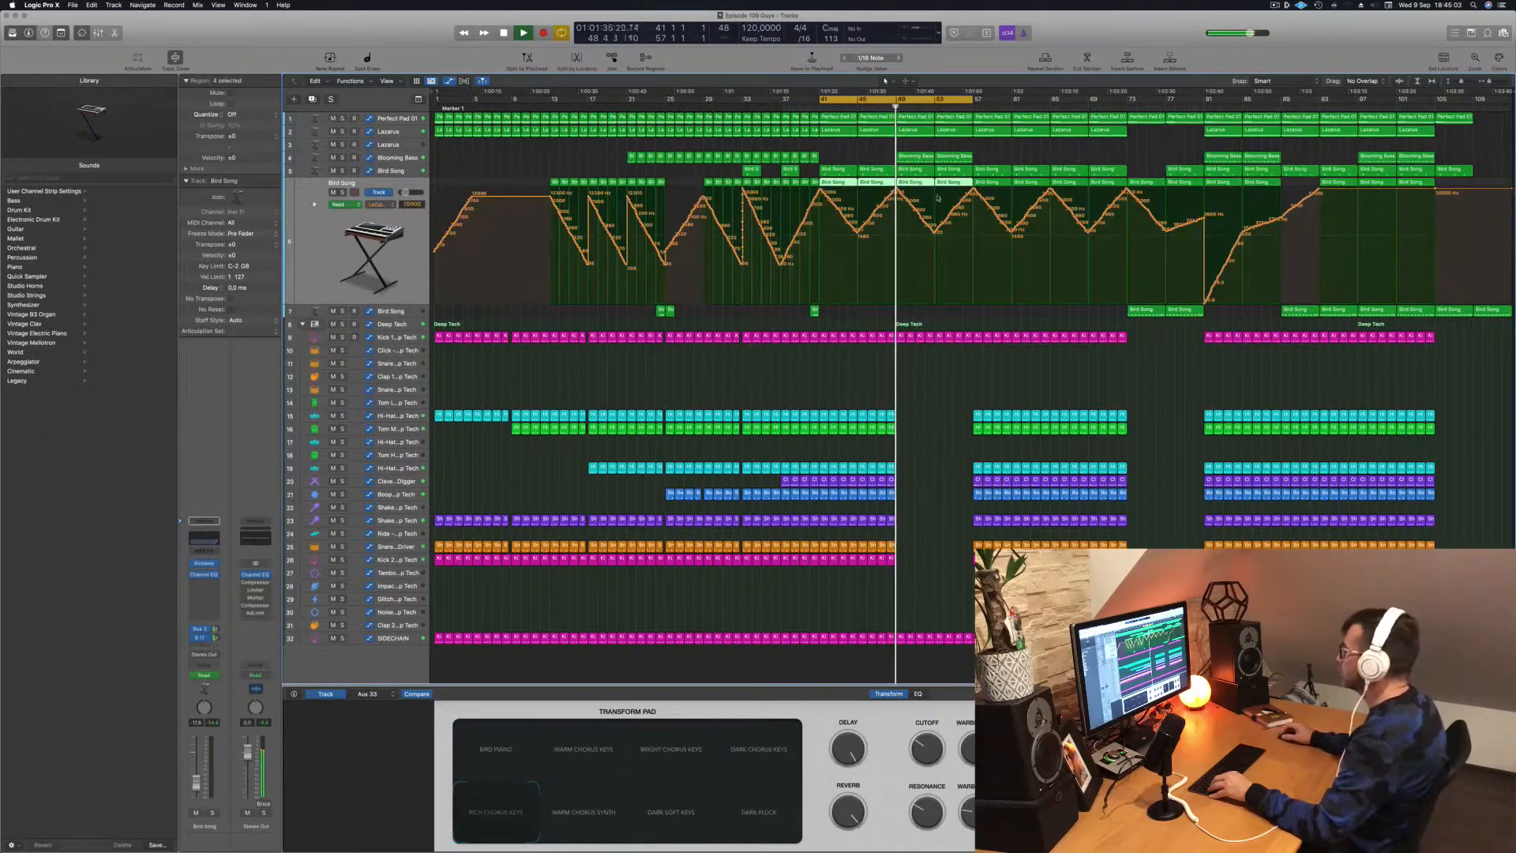
click(900, 146)
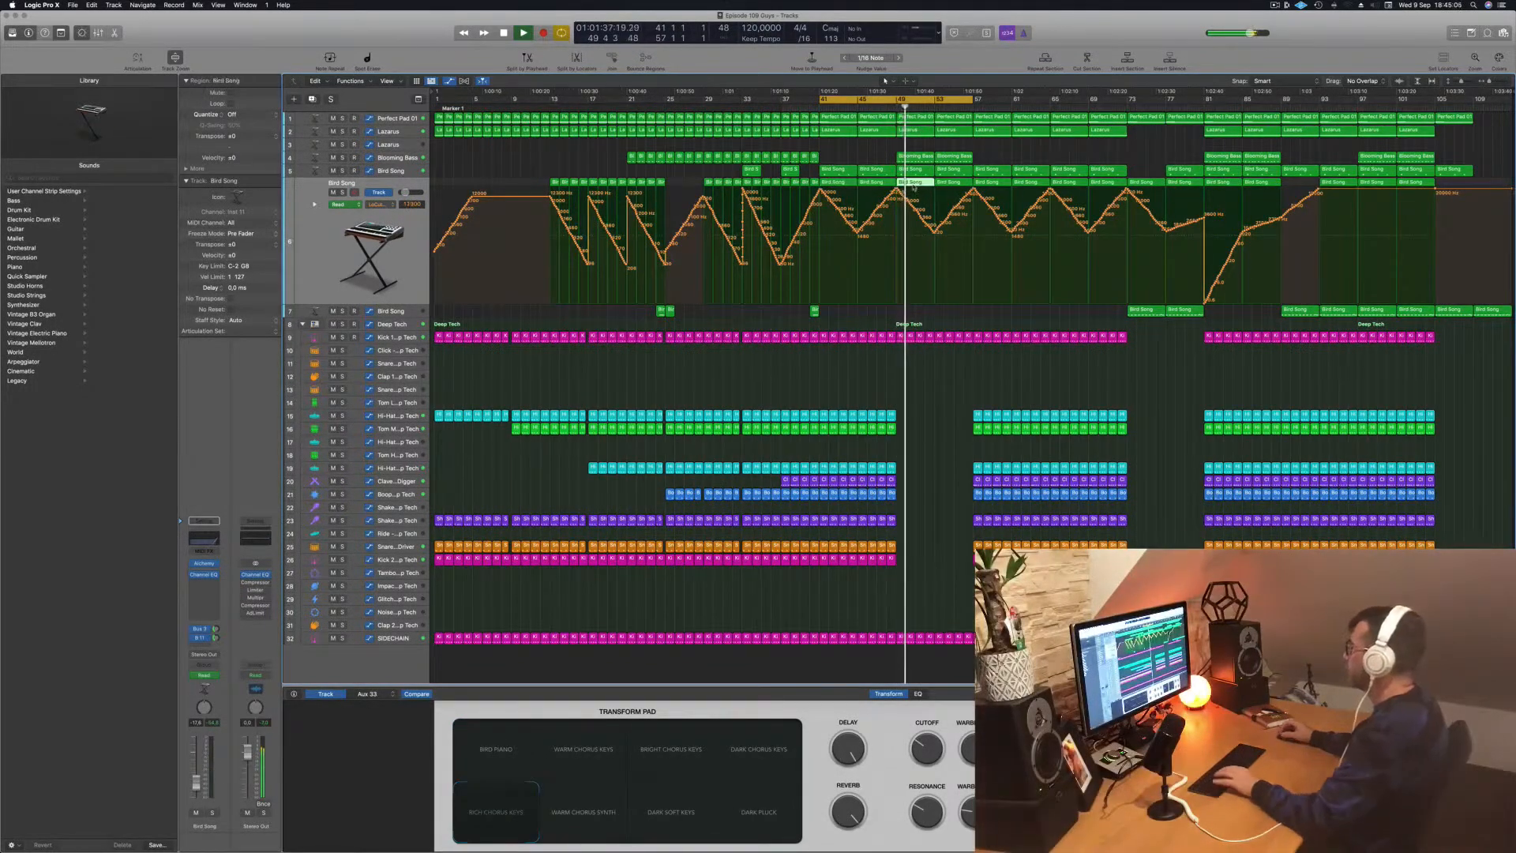
key(BackSpace)
key(Return)
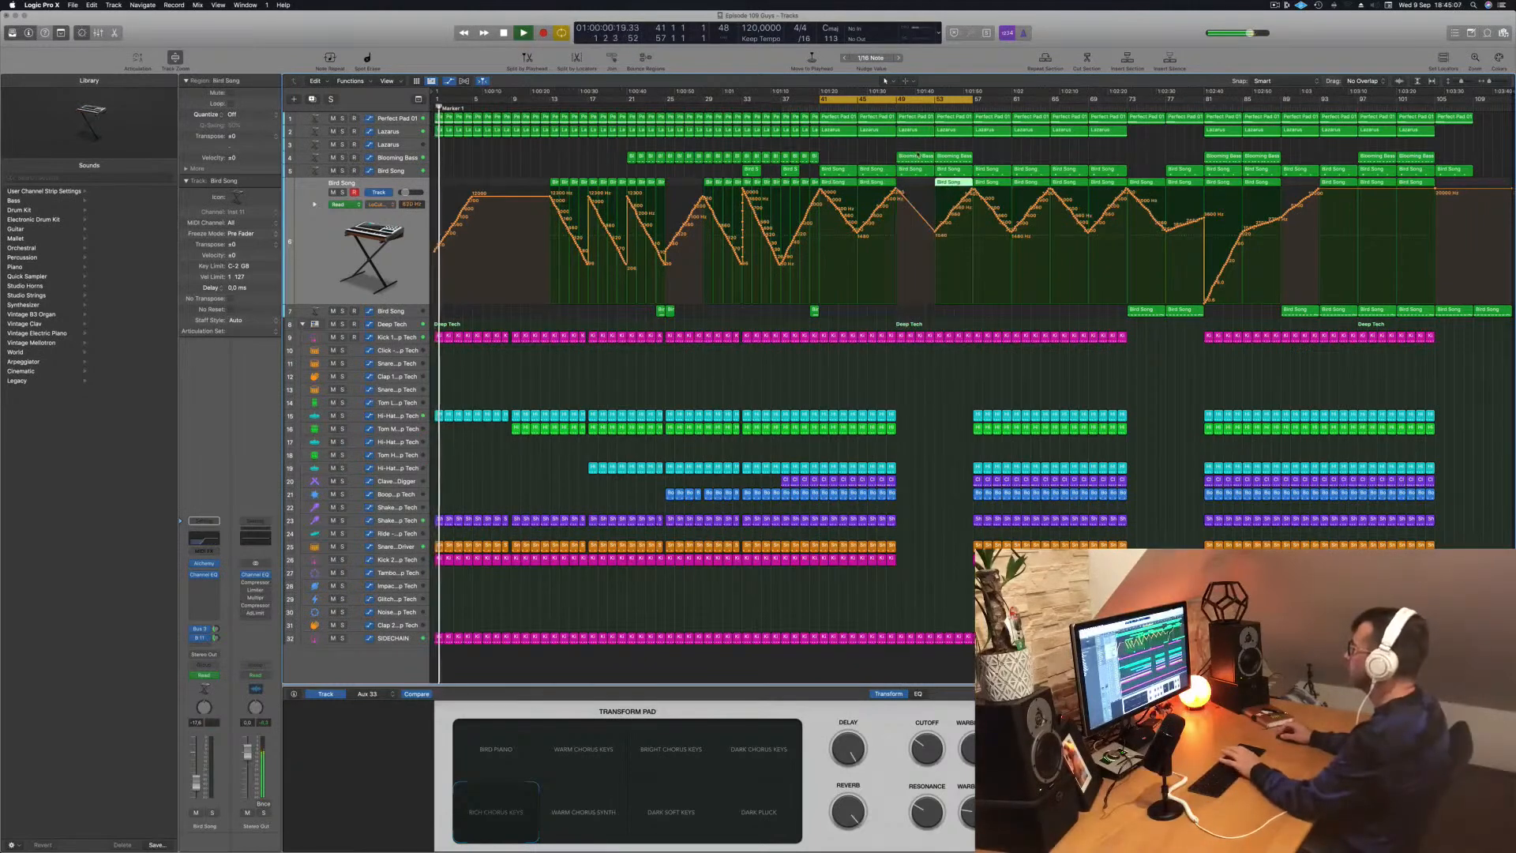
key(BackSpace)
key(space)
key(space)
click(897, 107)
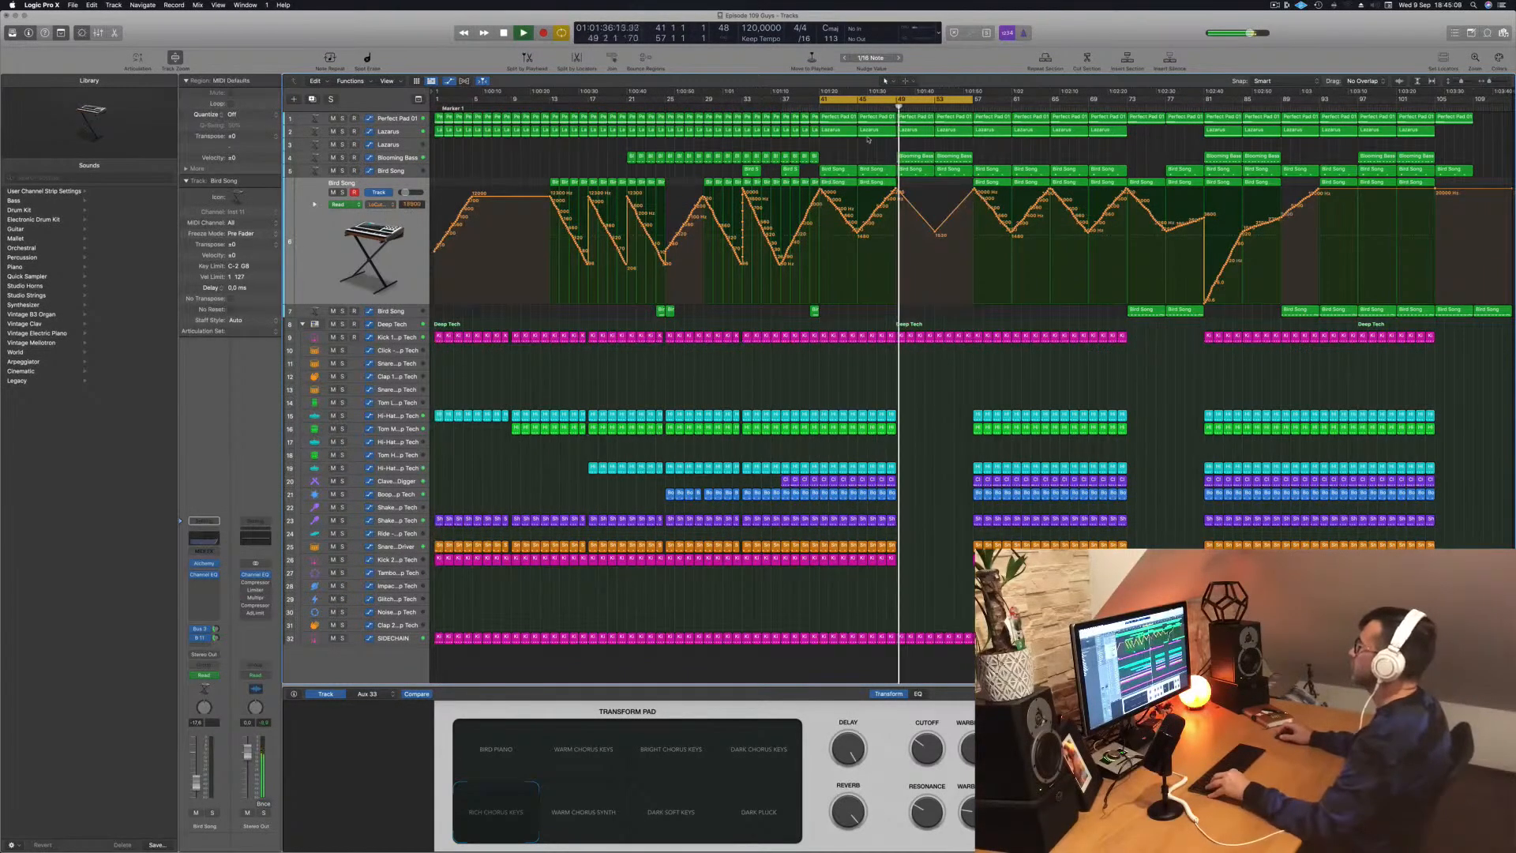
Step: Lower the Lazarus track's cutoff automation to nearly zero between bars 53 and 57, and save the project
scroll(944, 389, down, 3)
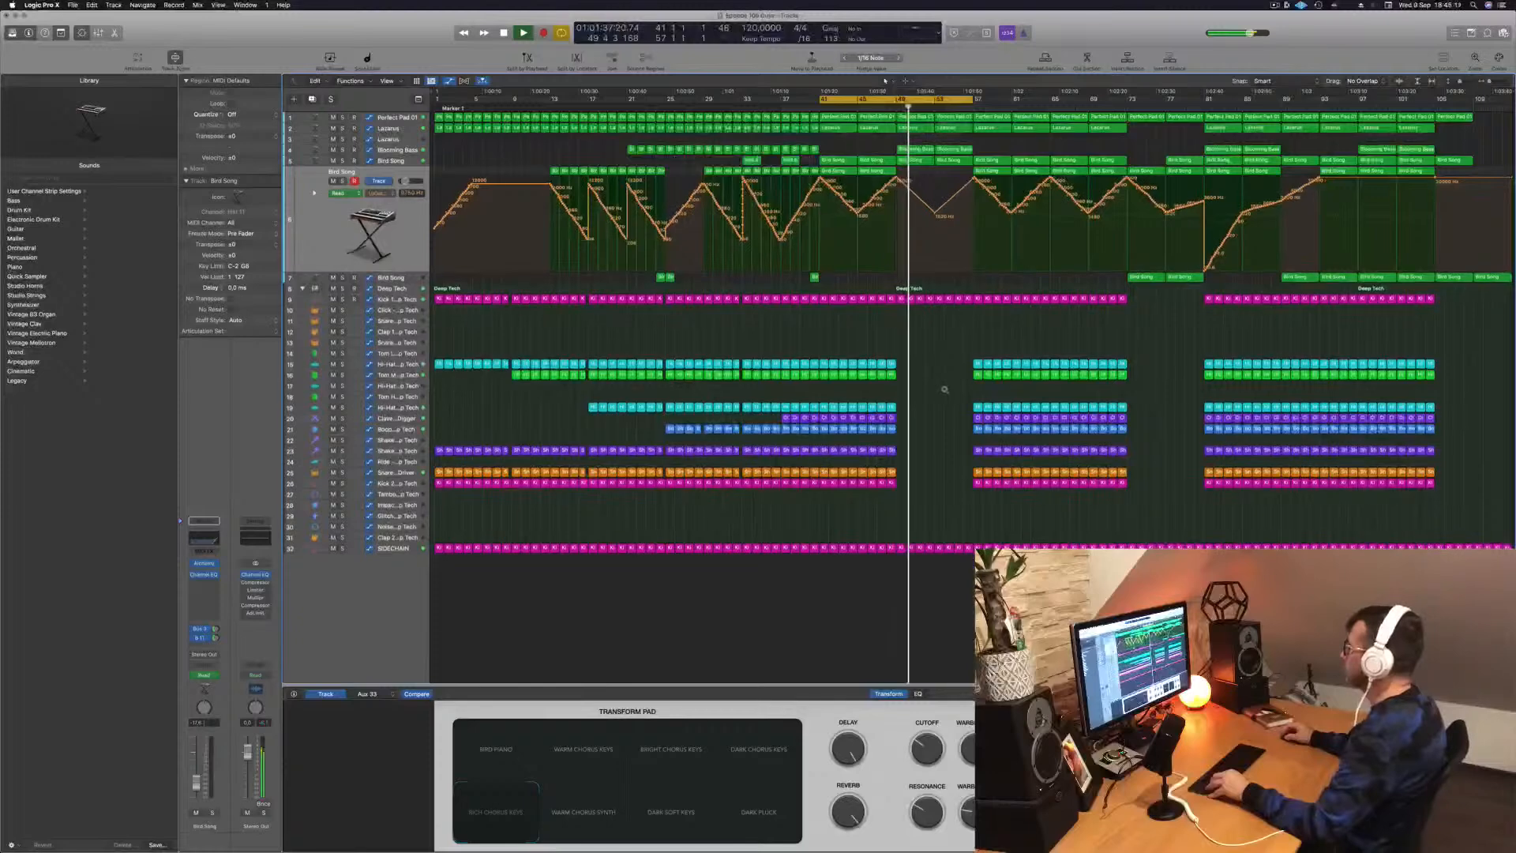
scroll(944, 389, down, 3)
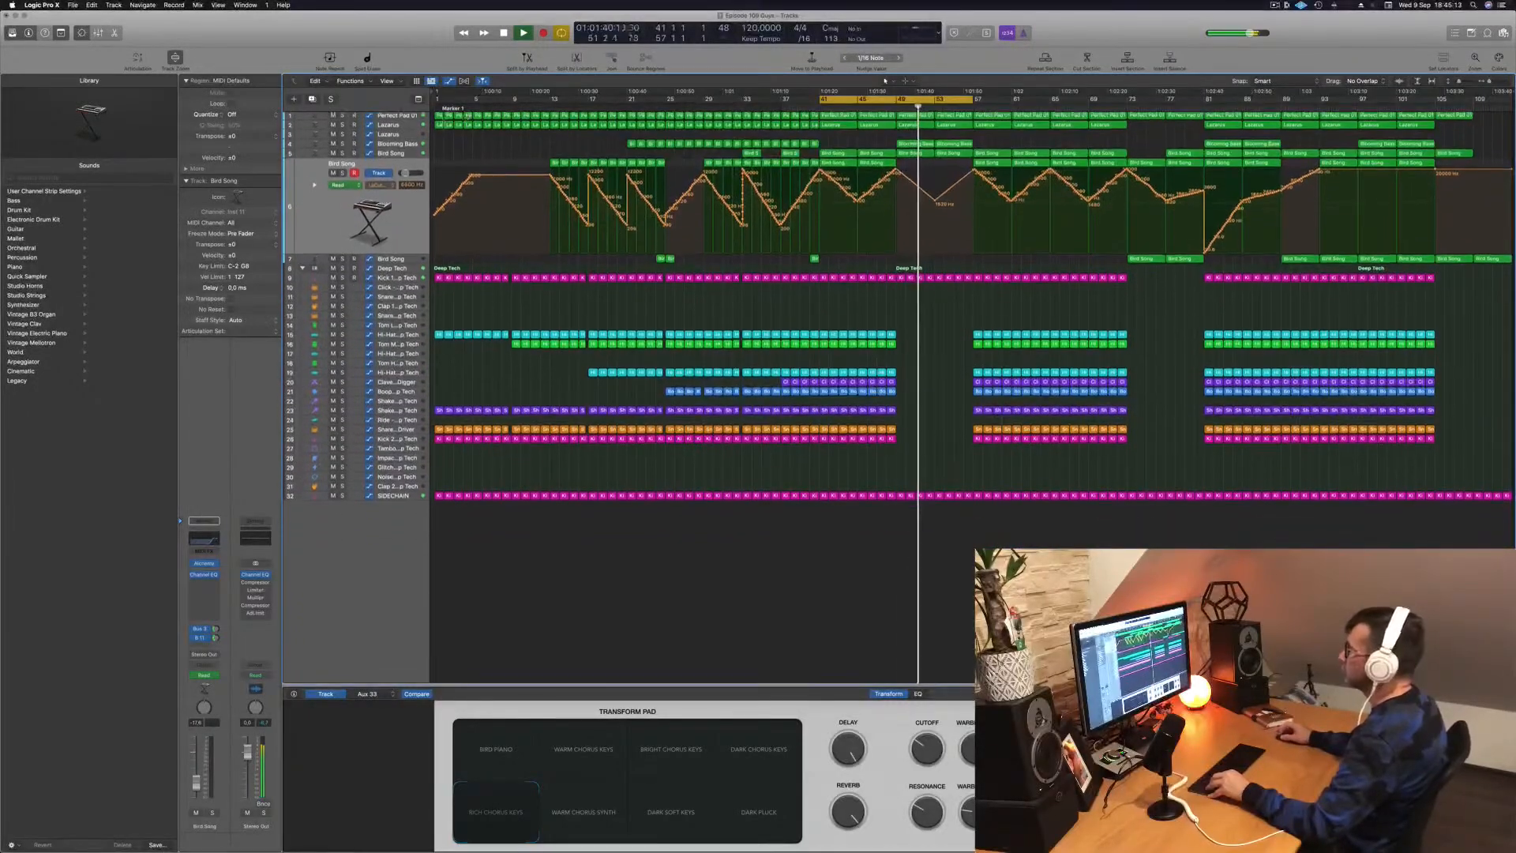
click(388, 125)
drag(934, 192, 973, 186)
click(973, 186)
double_click(973, 187)
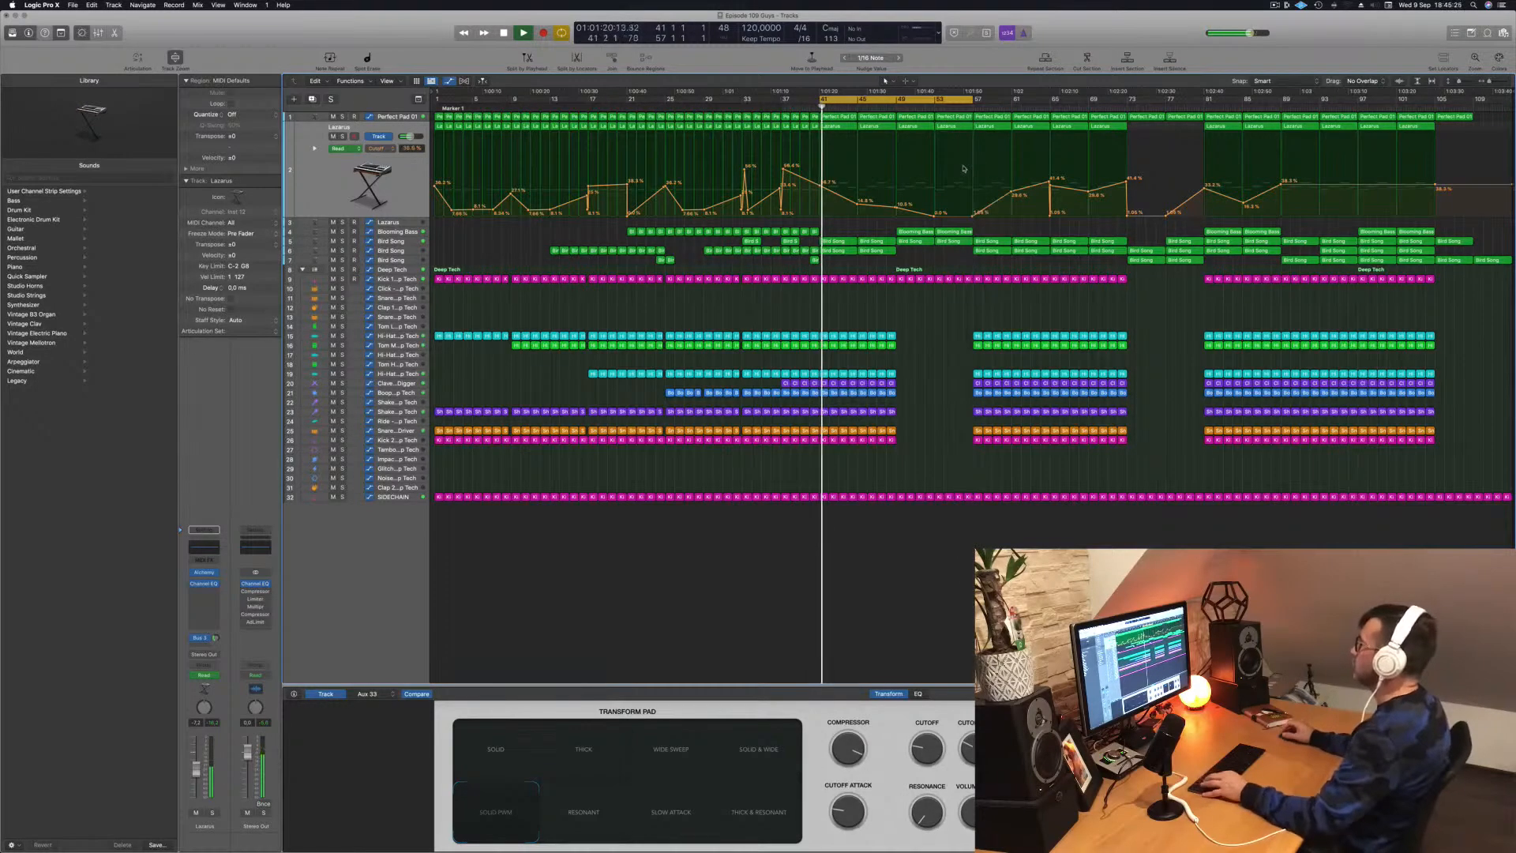
key(super+s)
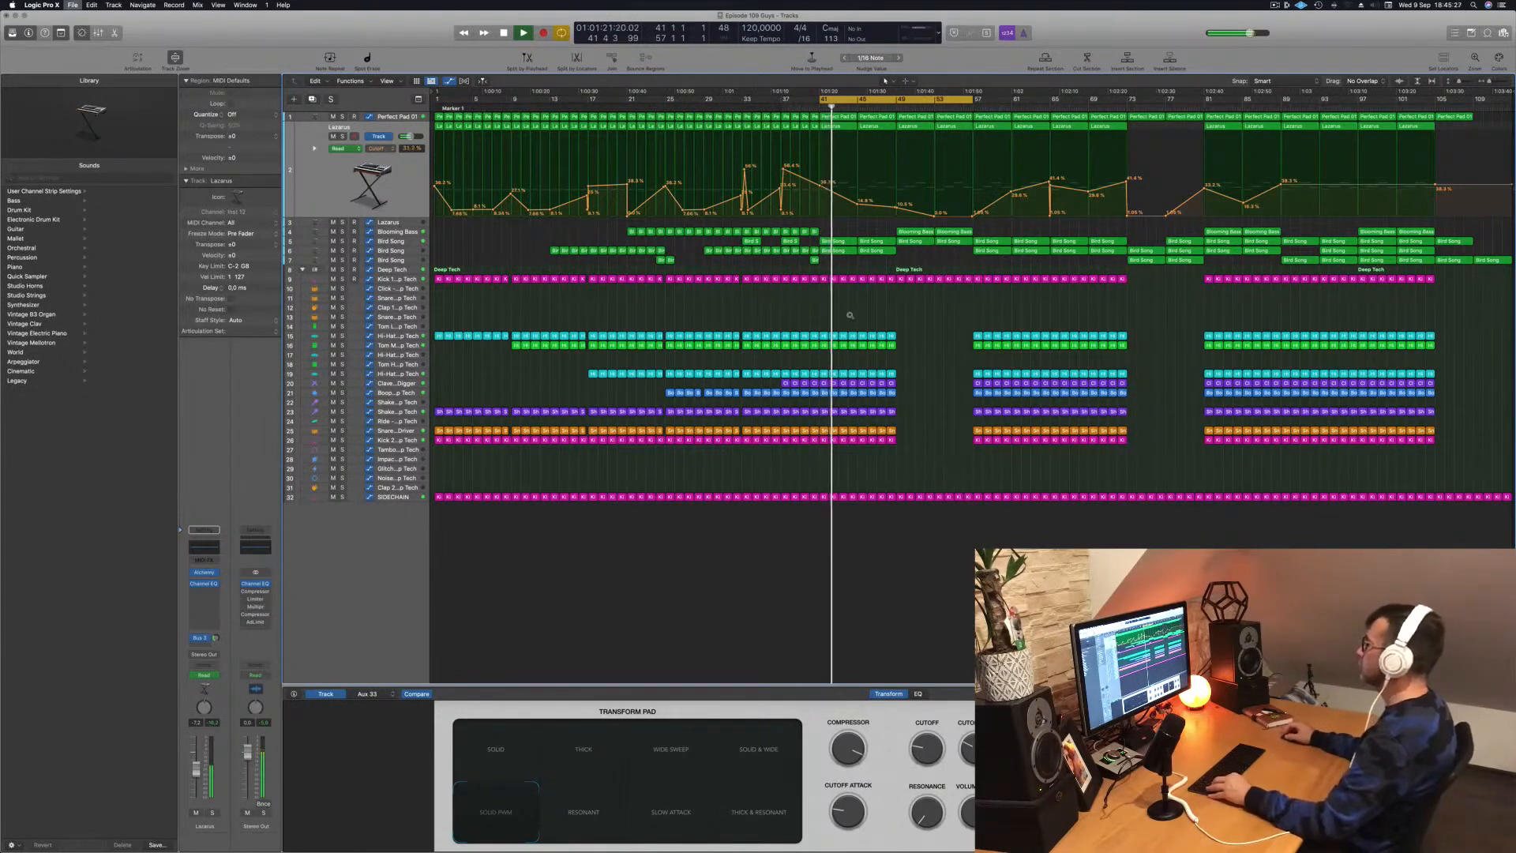
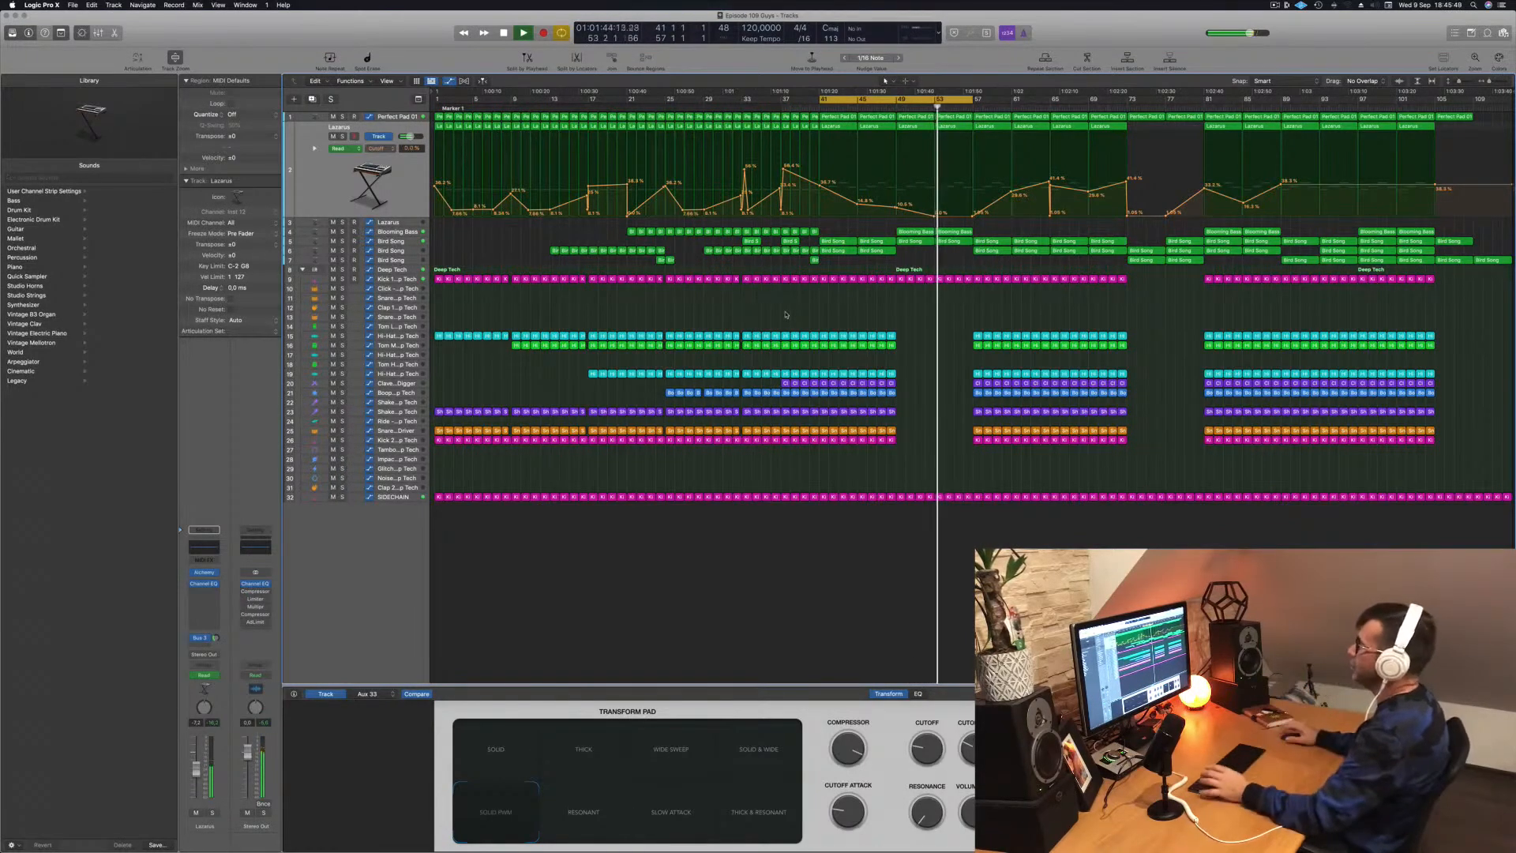
Step: Cut away the final part of the Kick 1 track's last region just before bar 57
key(super+Right)
key(super+Right)
key(super+Right)
key(super+Right)
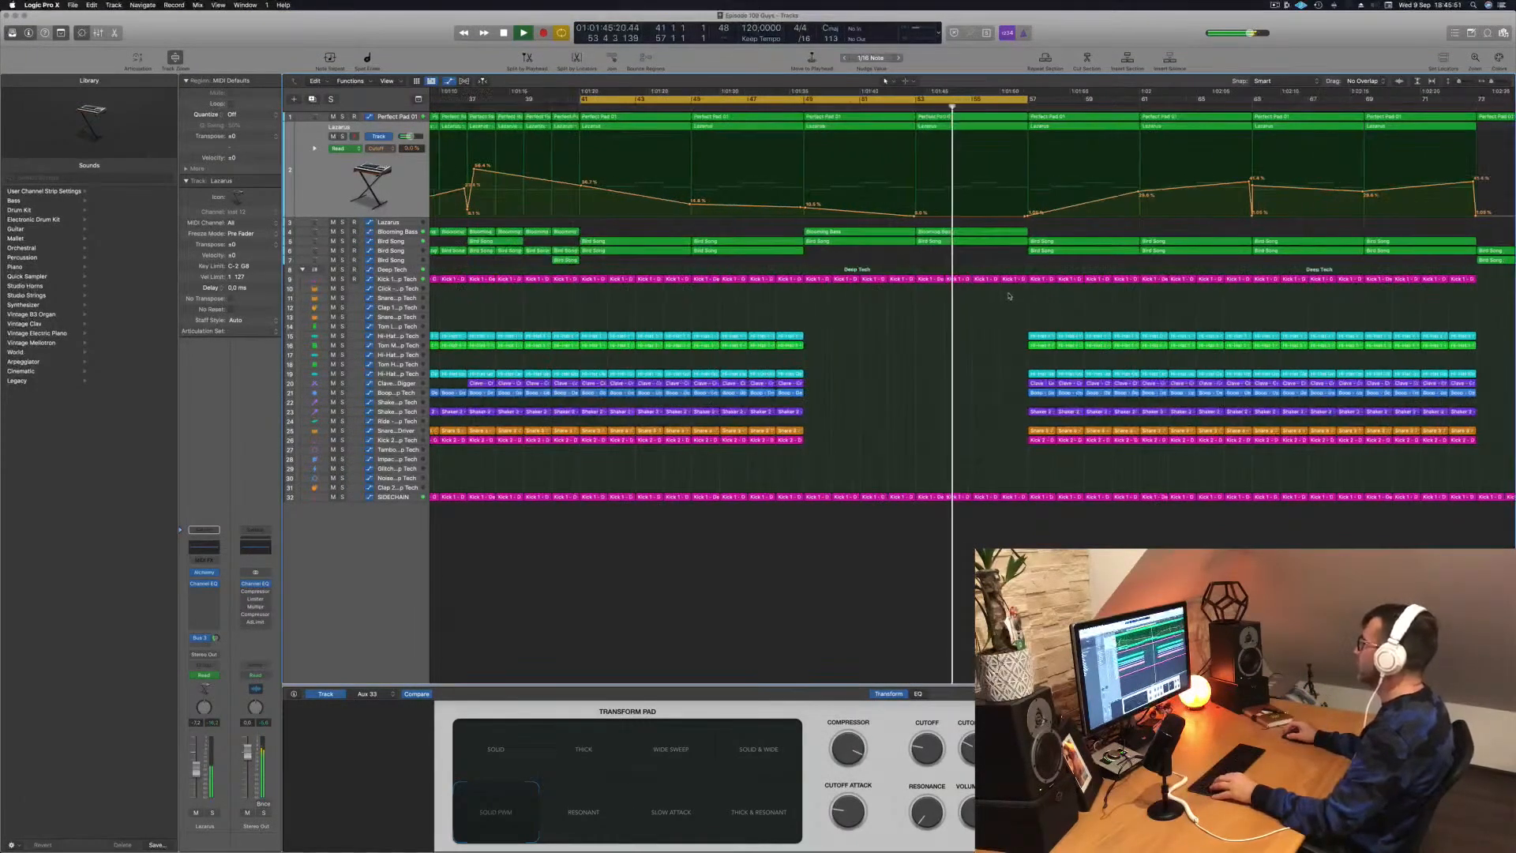
drag(1045, 279, 1058, 278)
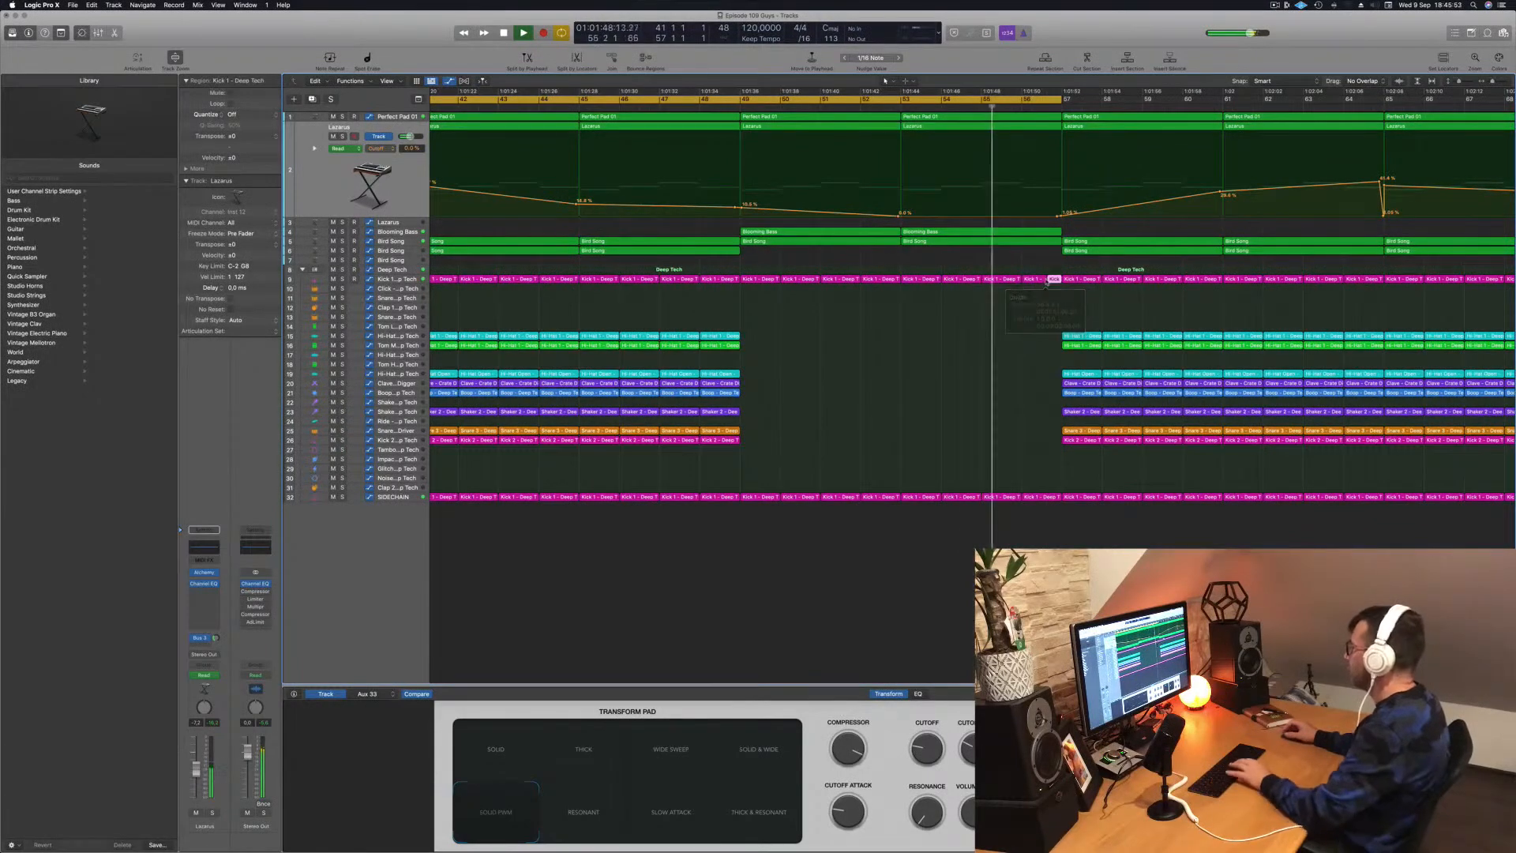
key(Delete)
scroll(1016, 296, left, 1)
key(super+Left)
key(super+Left)
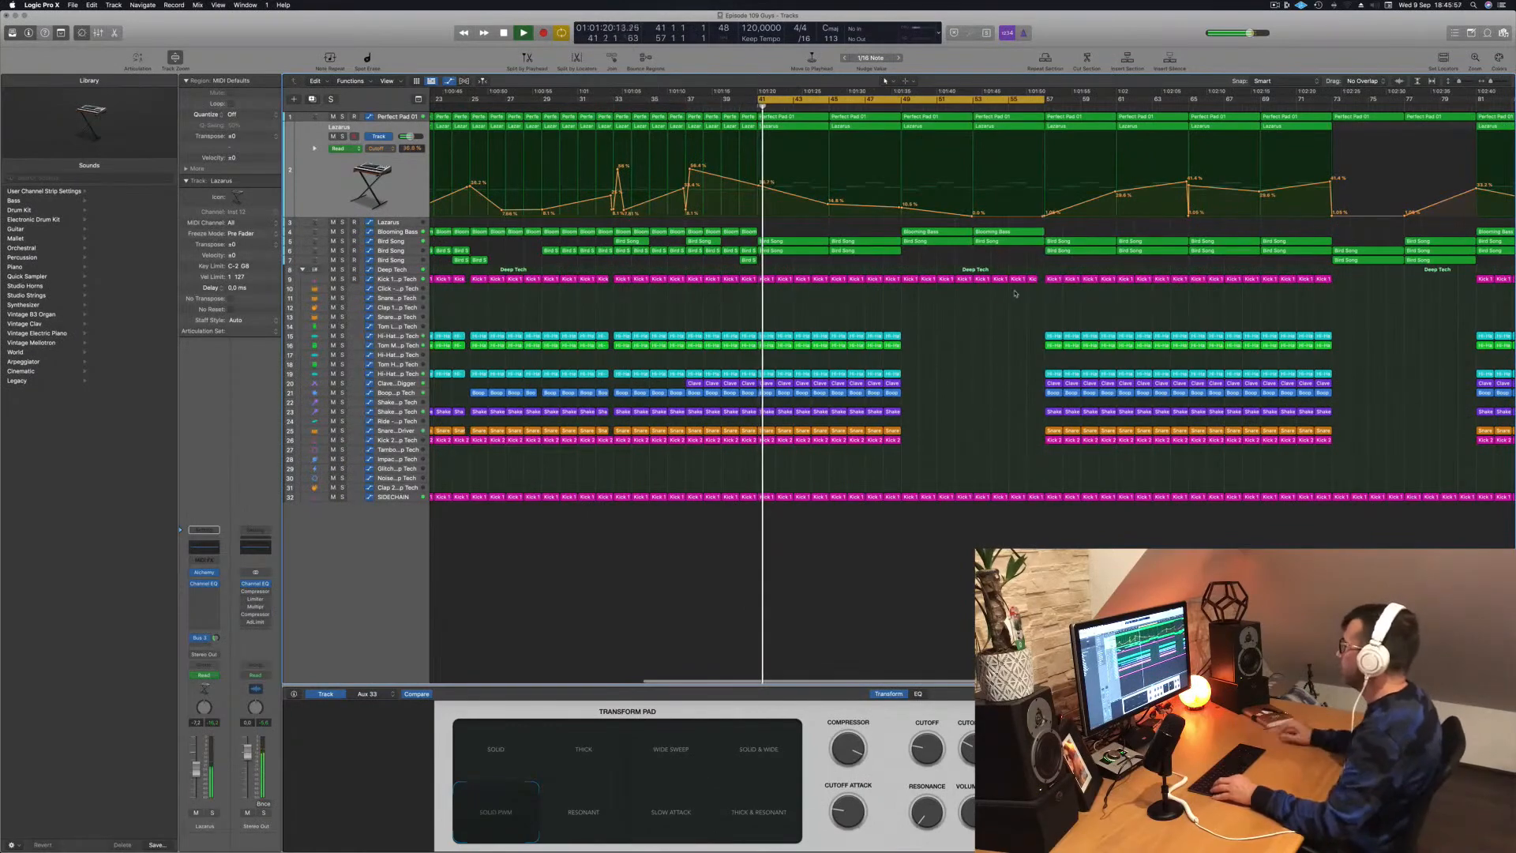
key(super+Left)
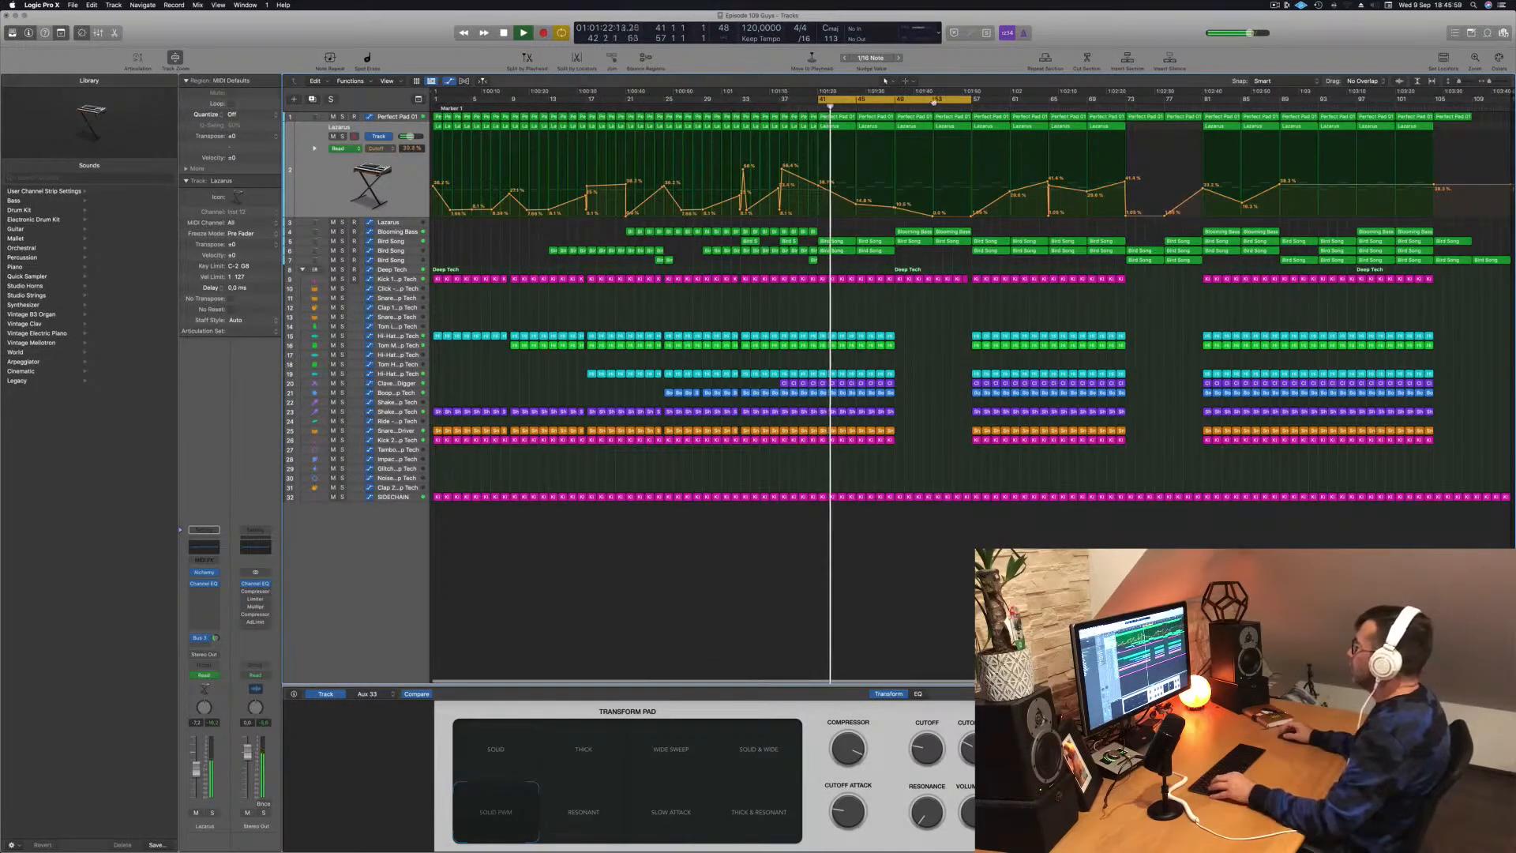
Step: Copy the two Blooming Bass regions at bar 49 to bar 57 and extend the cycle range to bar 73
click(883, 108)
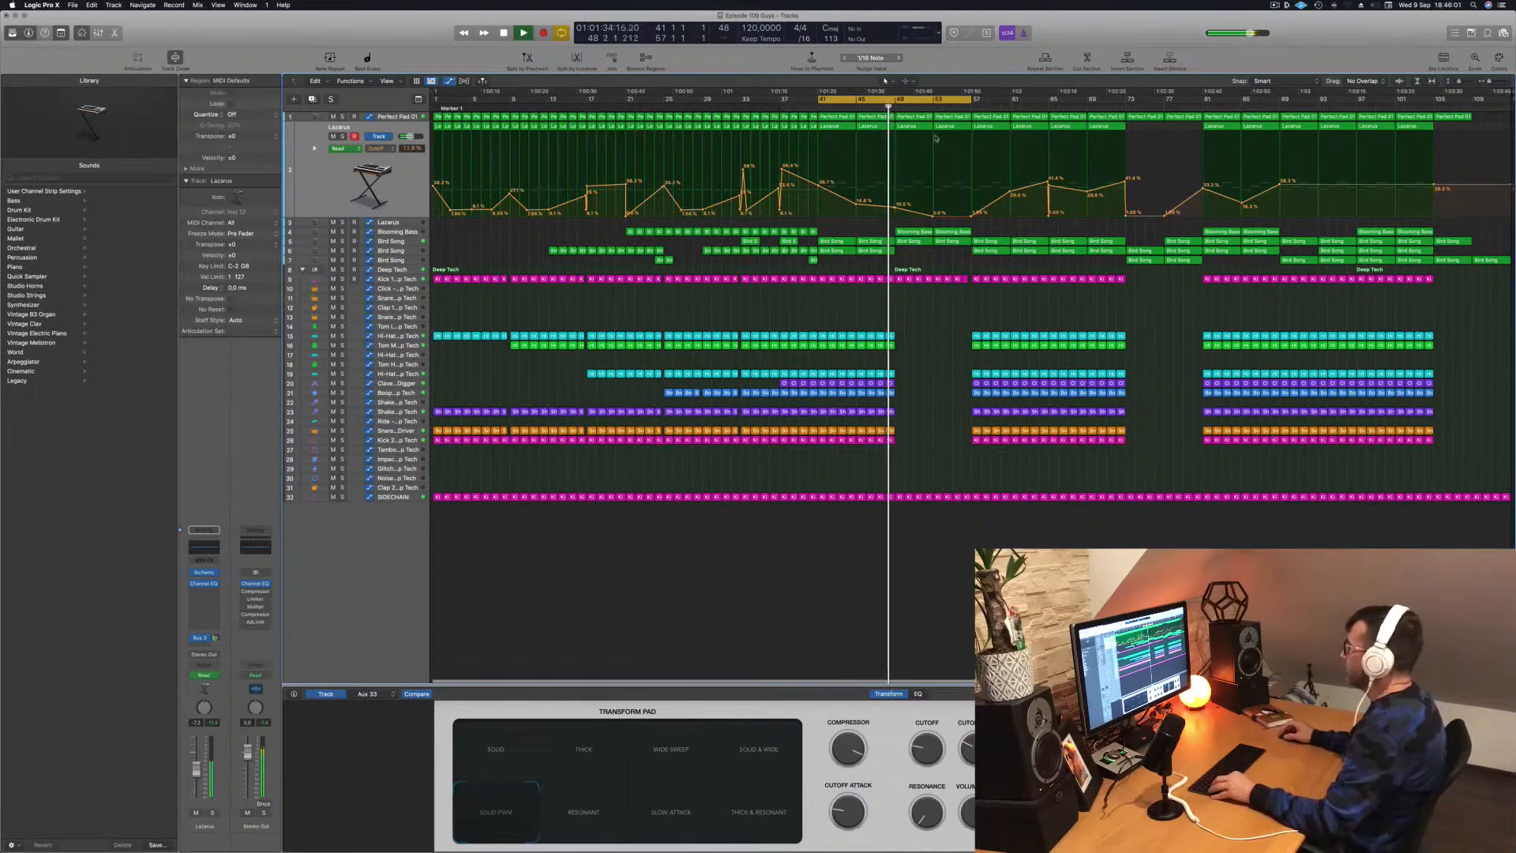
mouse_move(964, 229)
mouse_down()
mouse_move(920, 235)
mouse_move(985, 236)
mouse_up()
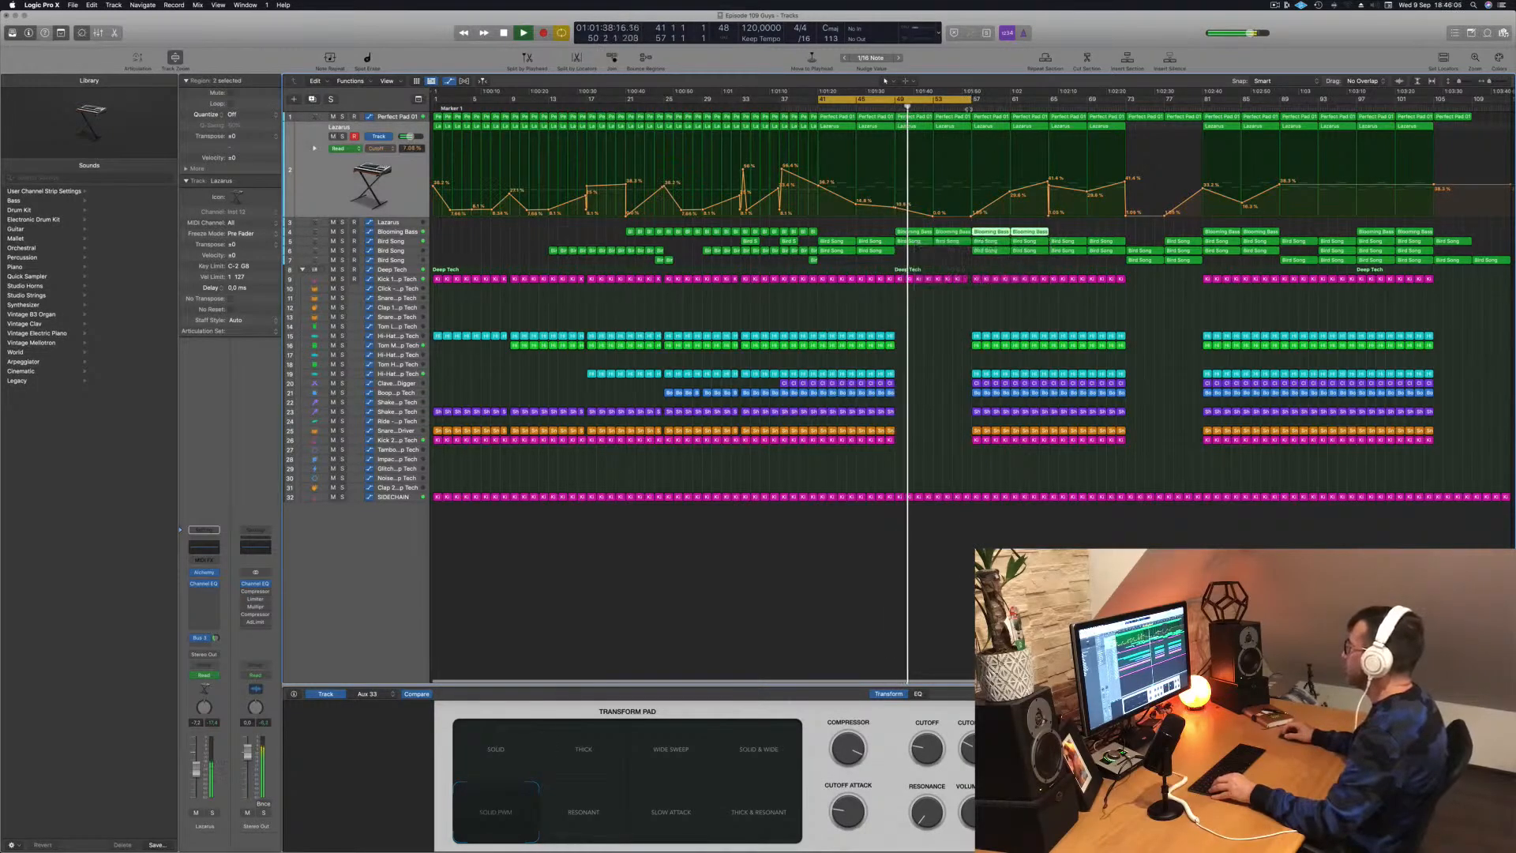
drag(970, 100, 1122, 109)
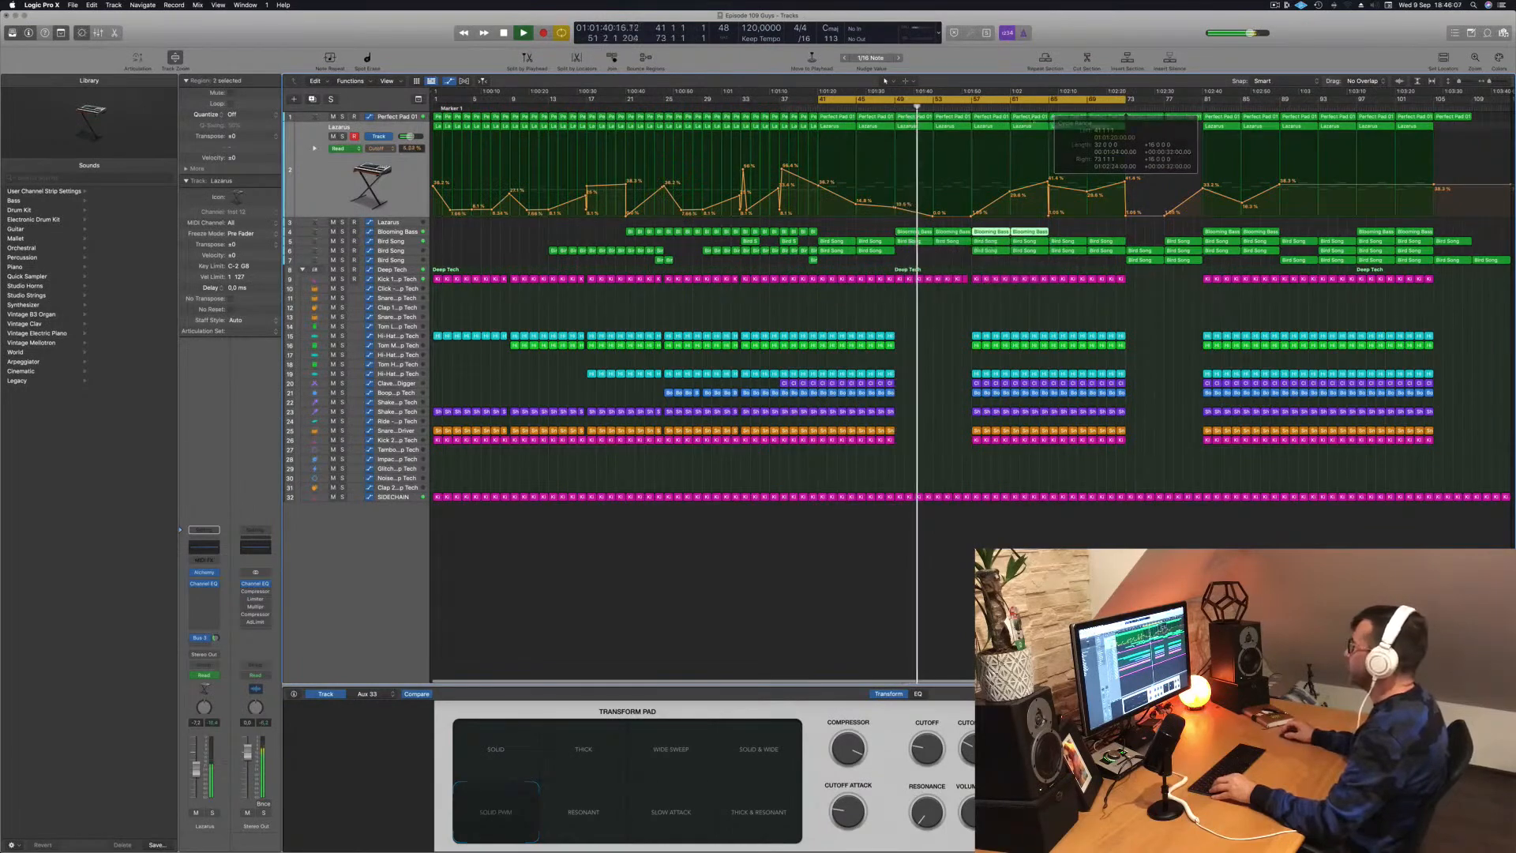
Step: Open the Perfect Pad region at bar 57 in the Piano Roll and shorten all its notes to brief stabs
key(Up)
key(space)
click(924, 314)
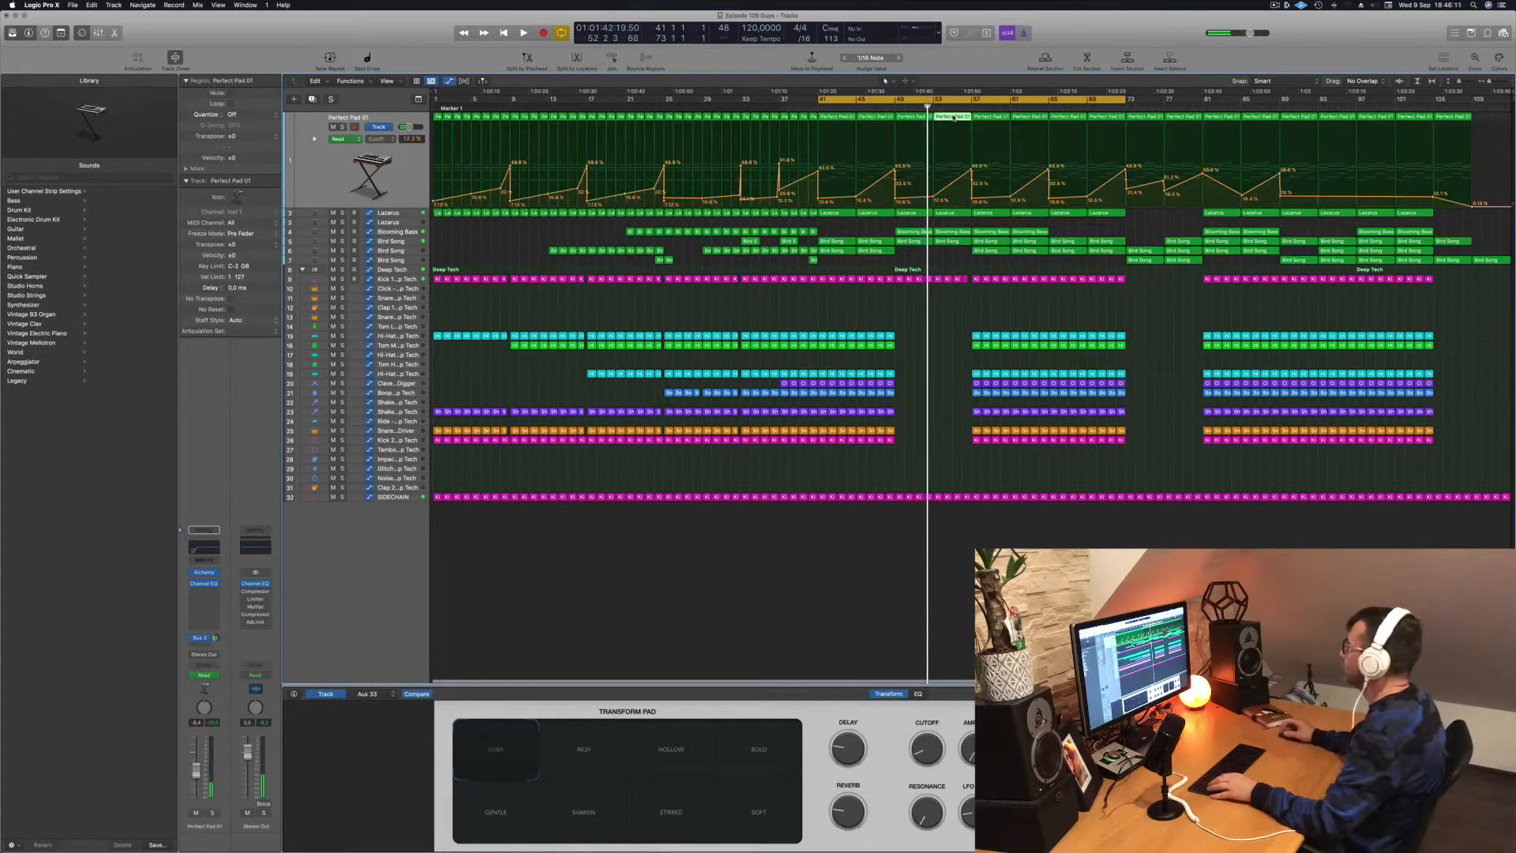
double_click(953, 117)
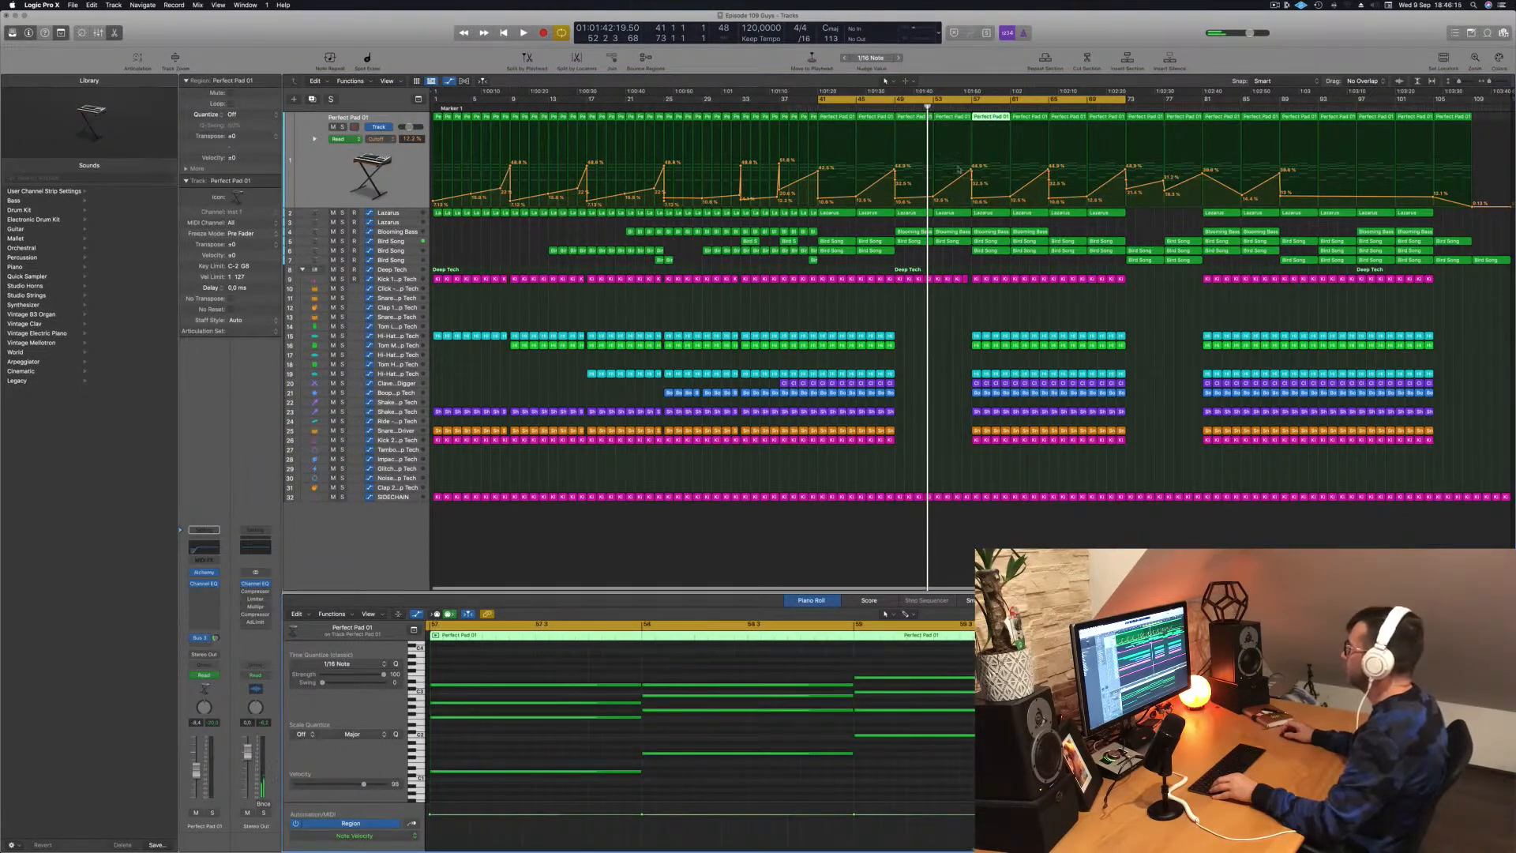
key(super+a)
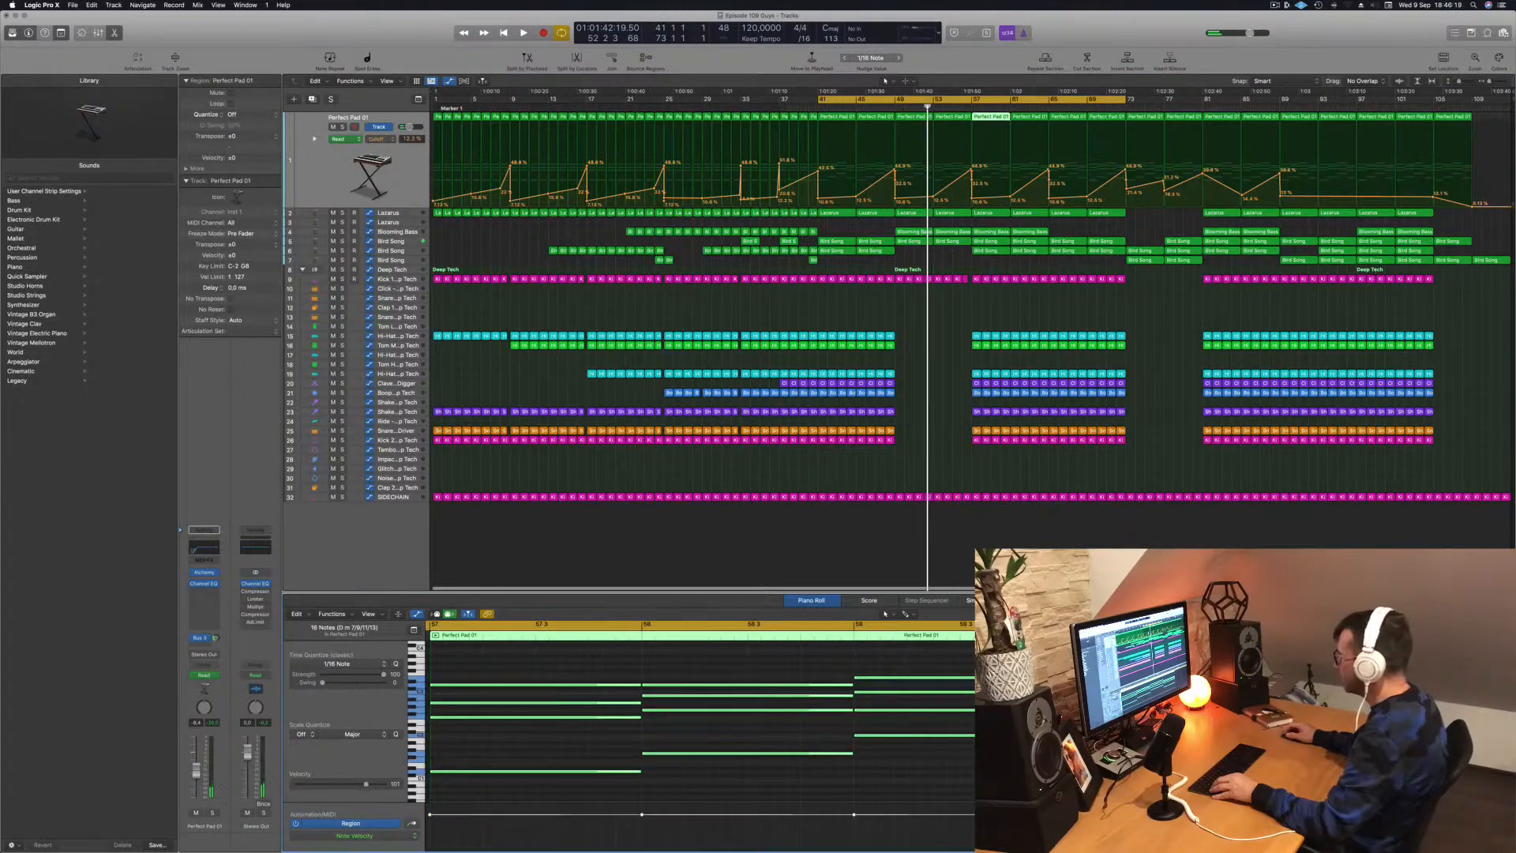
drag(1029, 692, 861, 692)
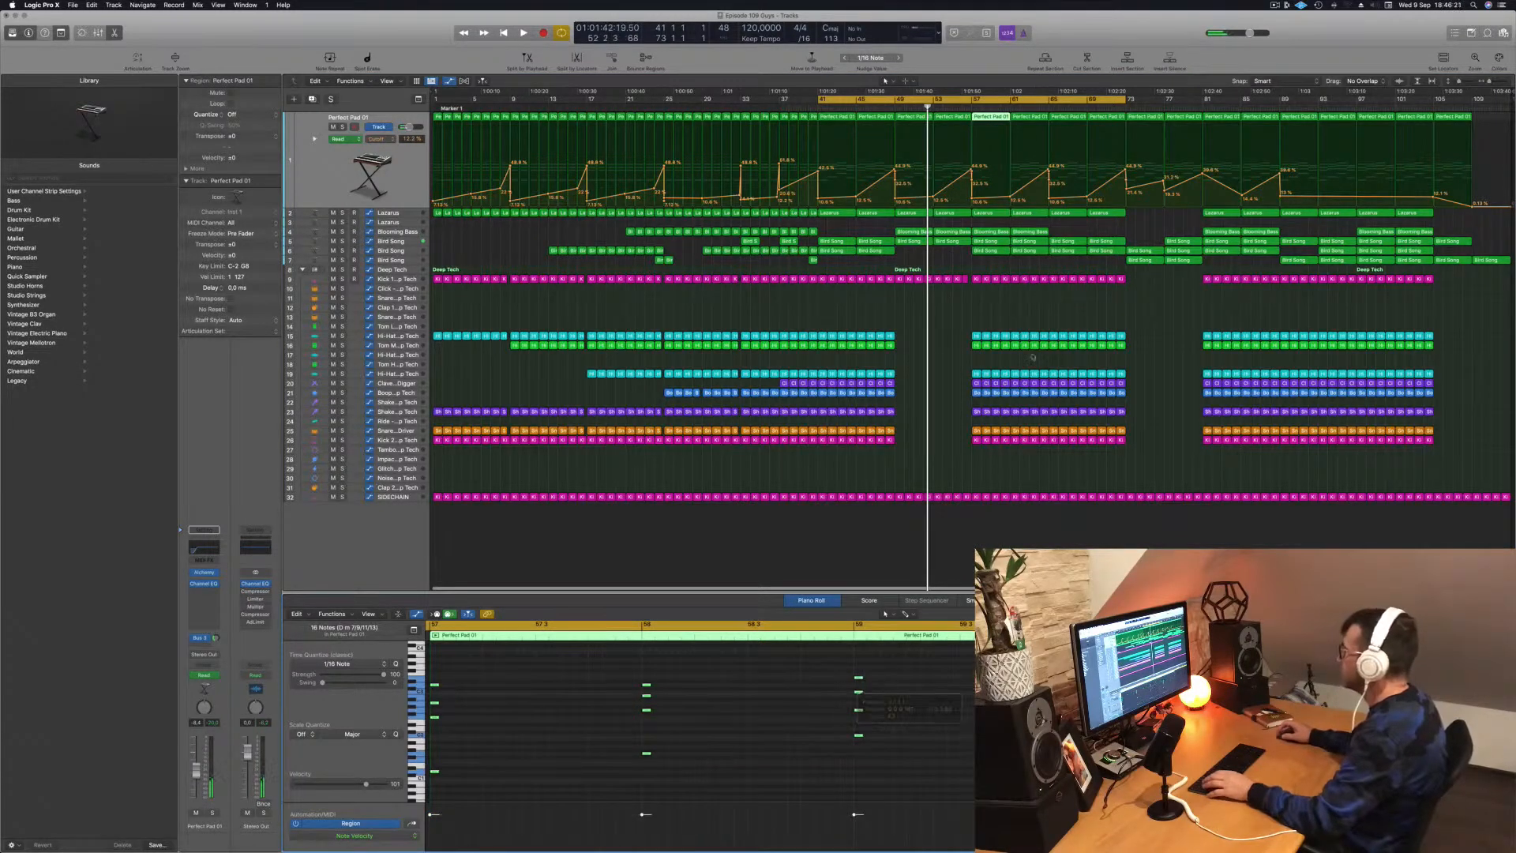
Step: Reshape the Perfect Pad cutoff automation to fall from bar 57 to 61, and start the cycle range at bar 57
key(space)
drag(971, 169, 973, 171)
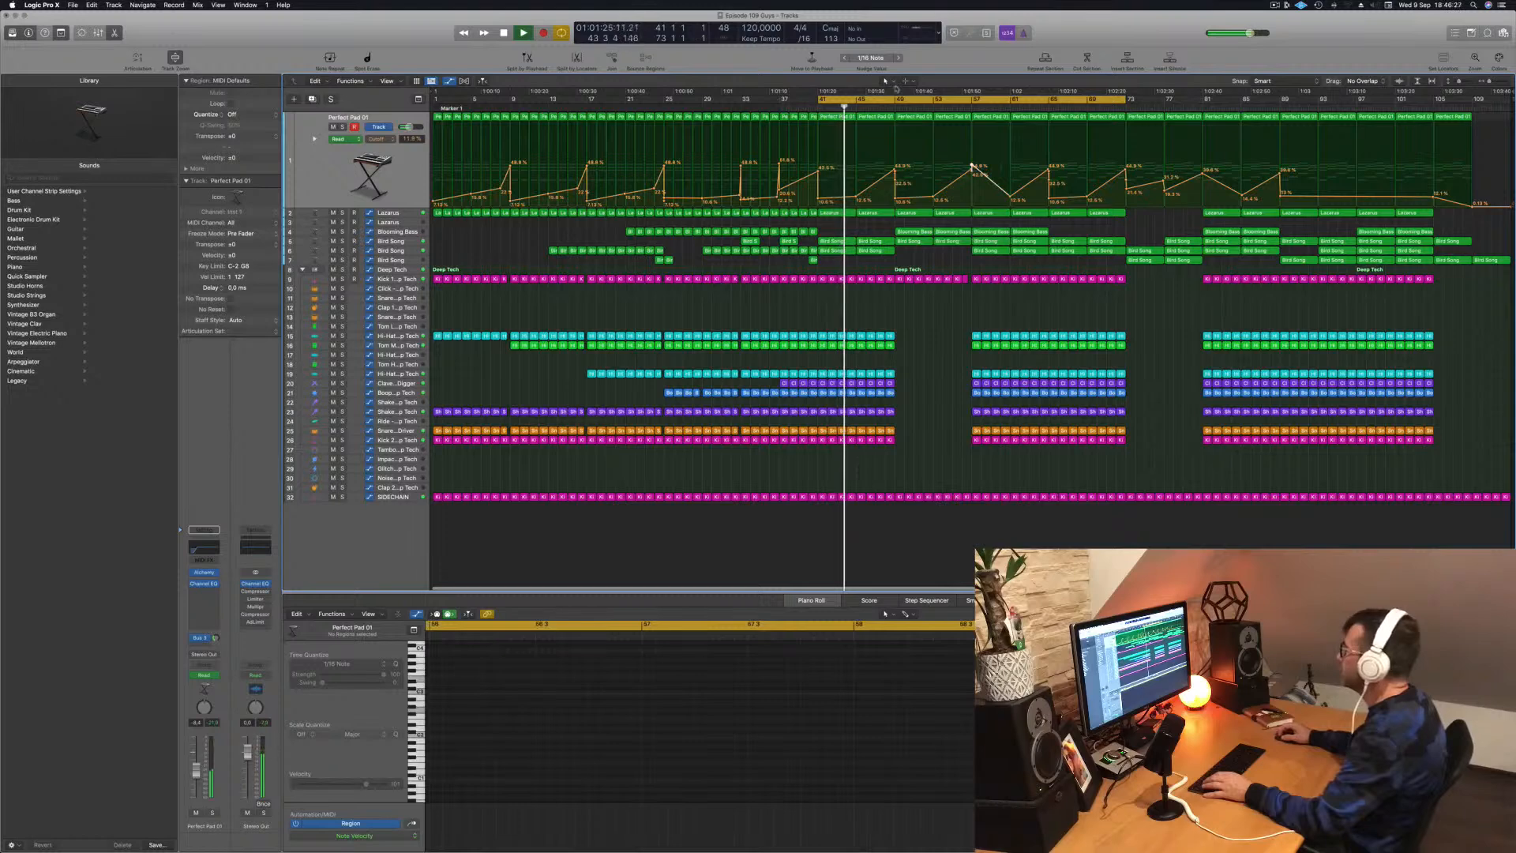
drag(822, 99, 970, 101)
key(space)
key(space)
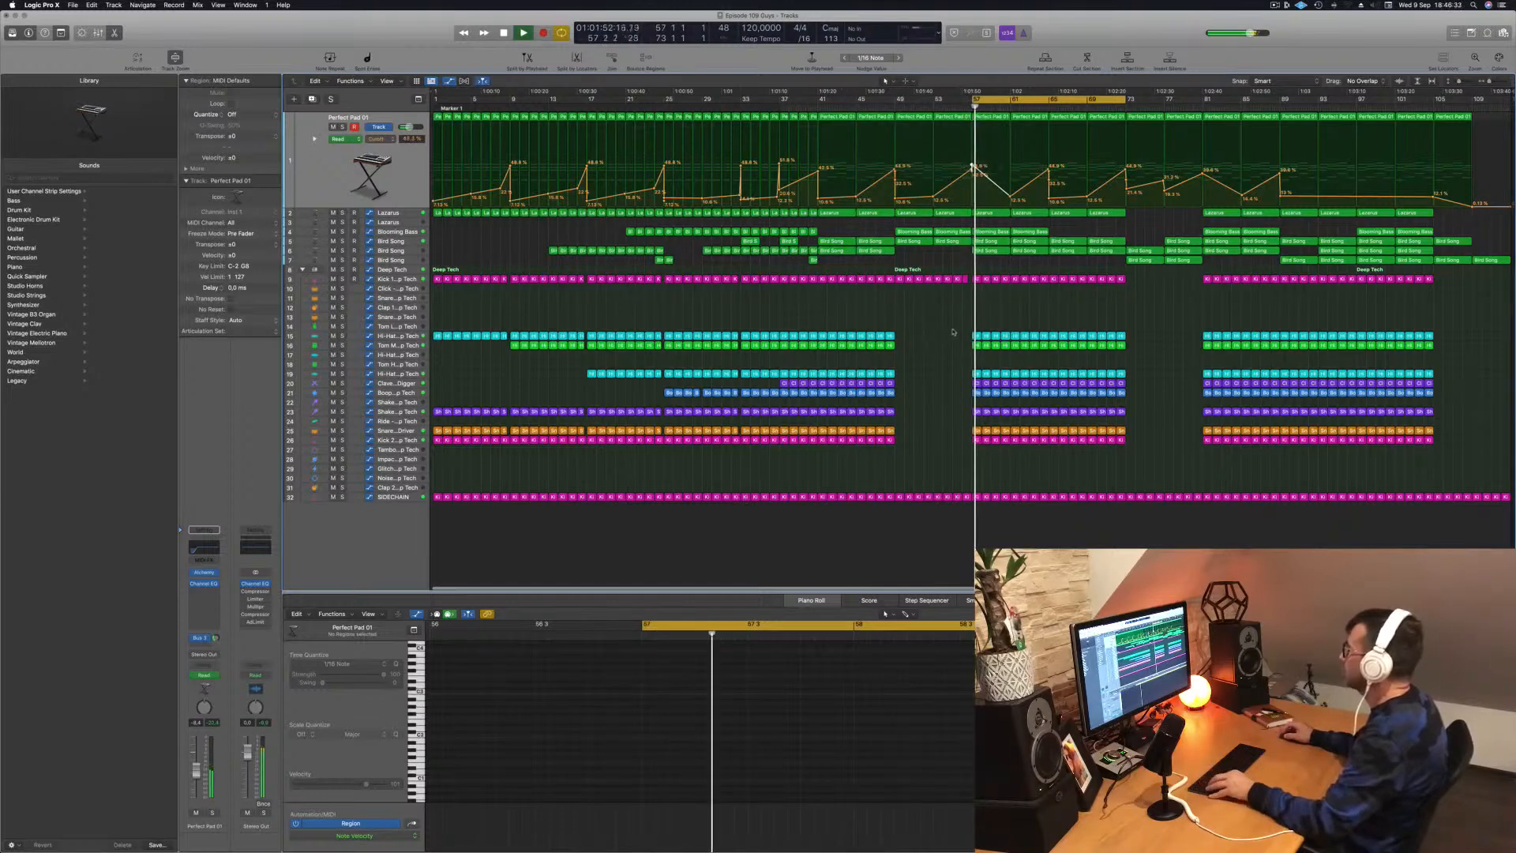
Step: Audition the transition into bar 57 by restarting playback there several times
scroll(986, 278, up, 1)
scroll(986, 278, up, 2)
key(space)
key(space)
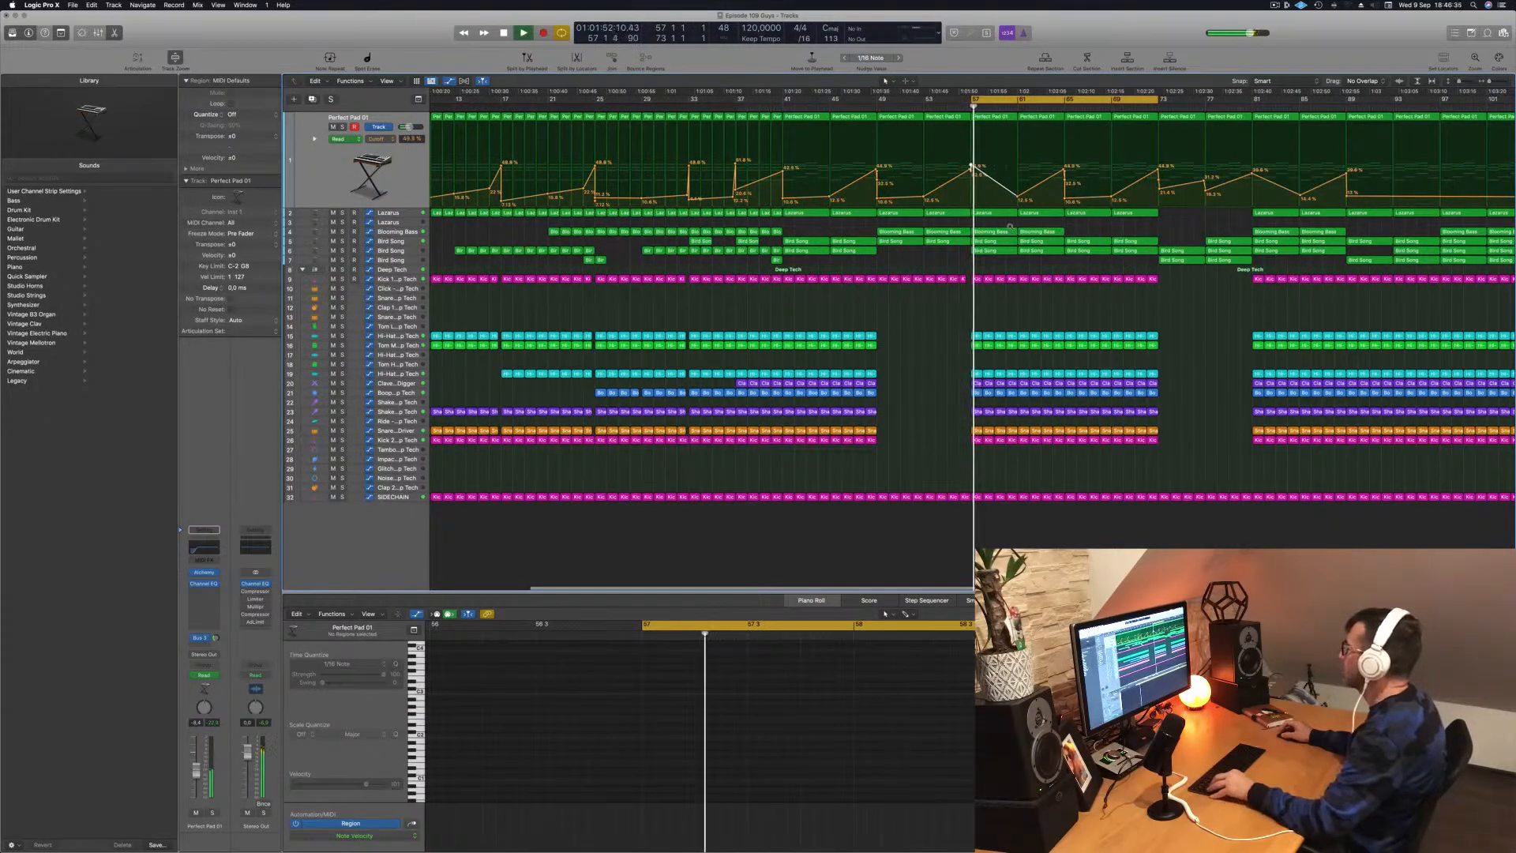
scroll(1025, 241, down, 2)
key(space)
key(space)
key(space)
key(space)
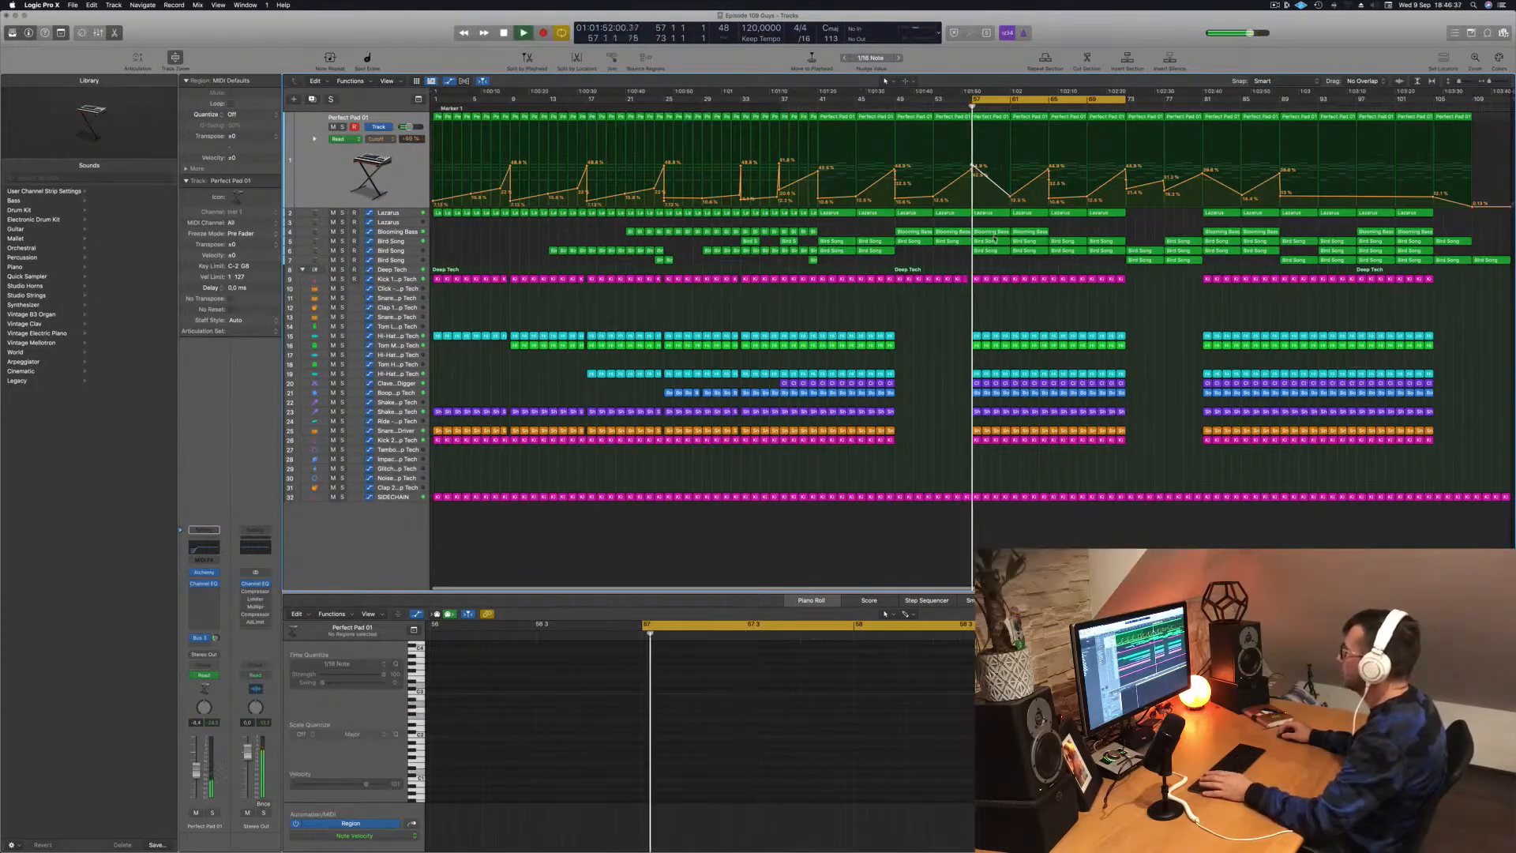
Step: Delete the Bird Song region at bar 57 on track 5 and replay from bar 57
click(993, 241)
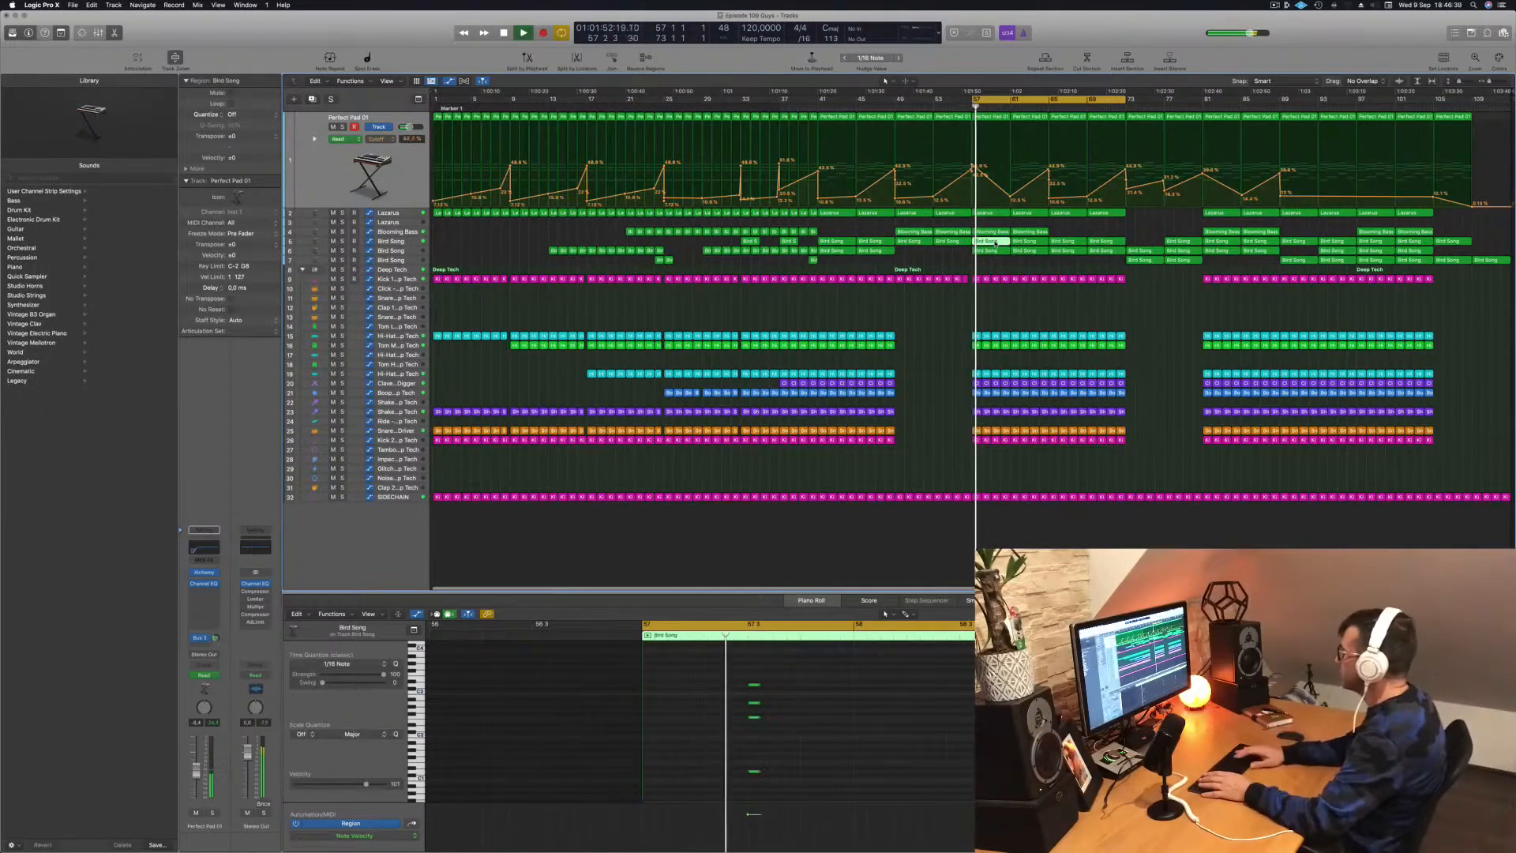
key(Delete)
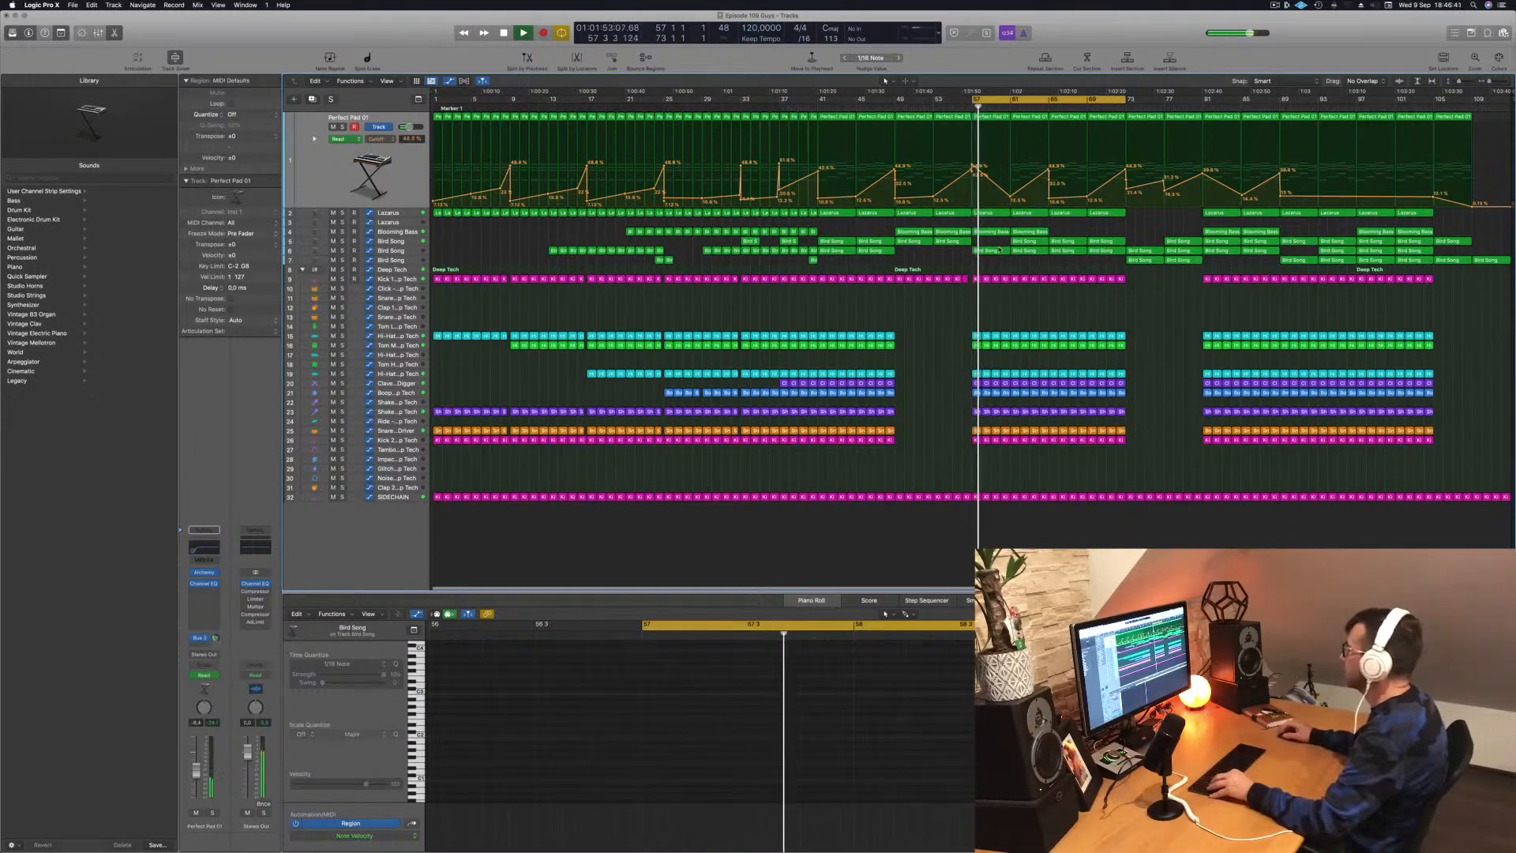
key(space)
key(space)
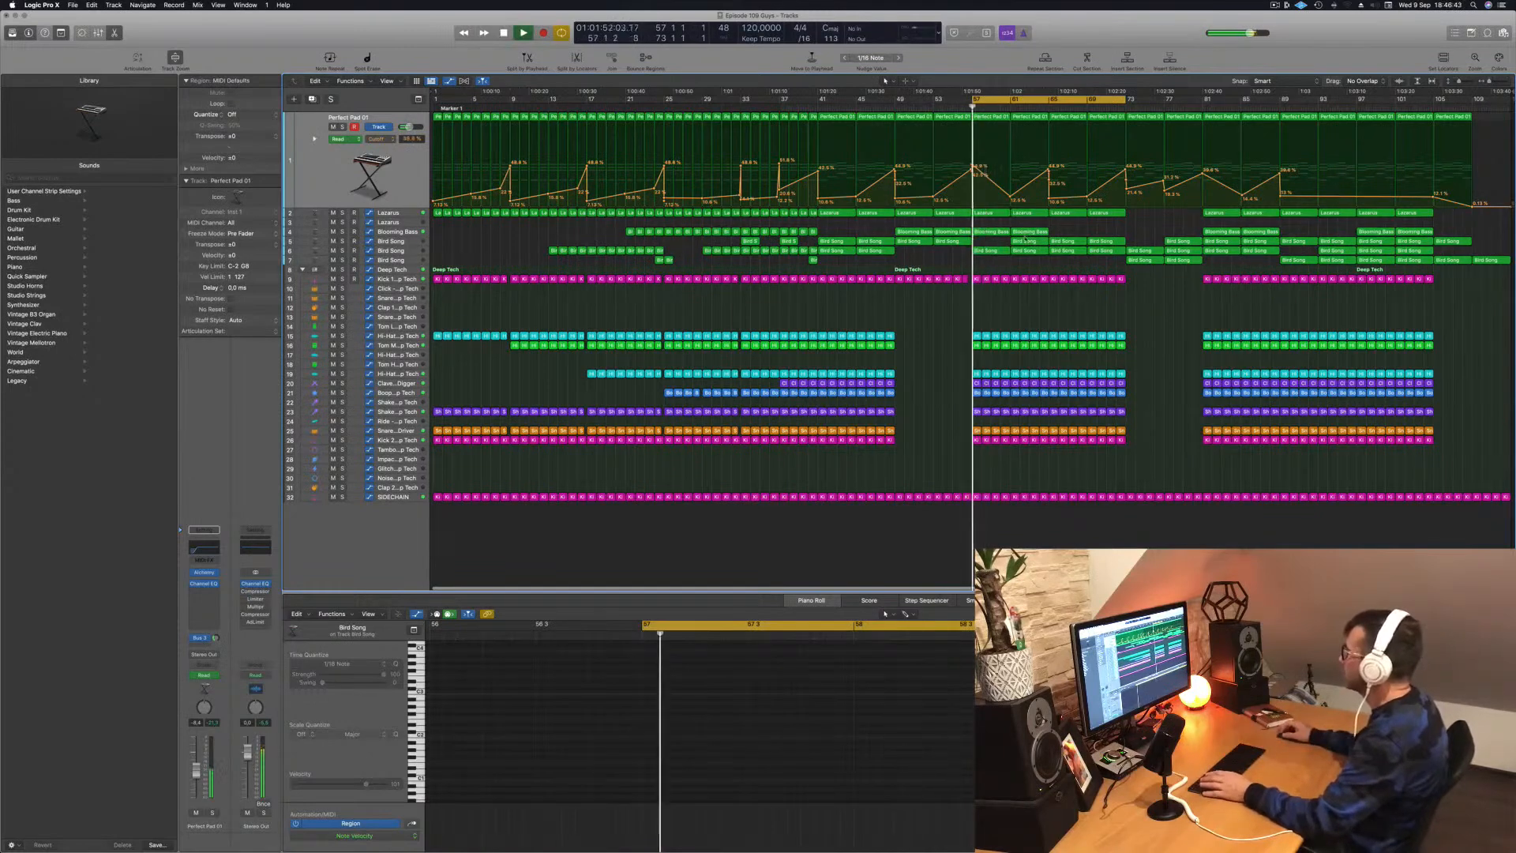
Step: Select the Blooming Bass regions from bar 57 and insert a stereo Compressor on the Blooming Bass track
click(993, 233)
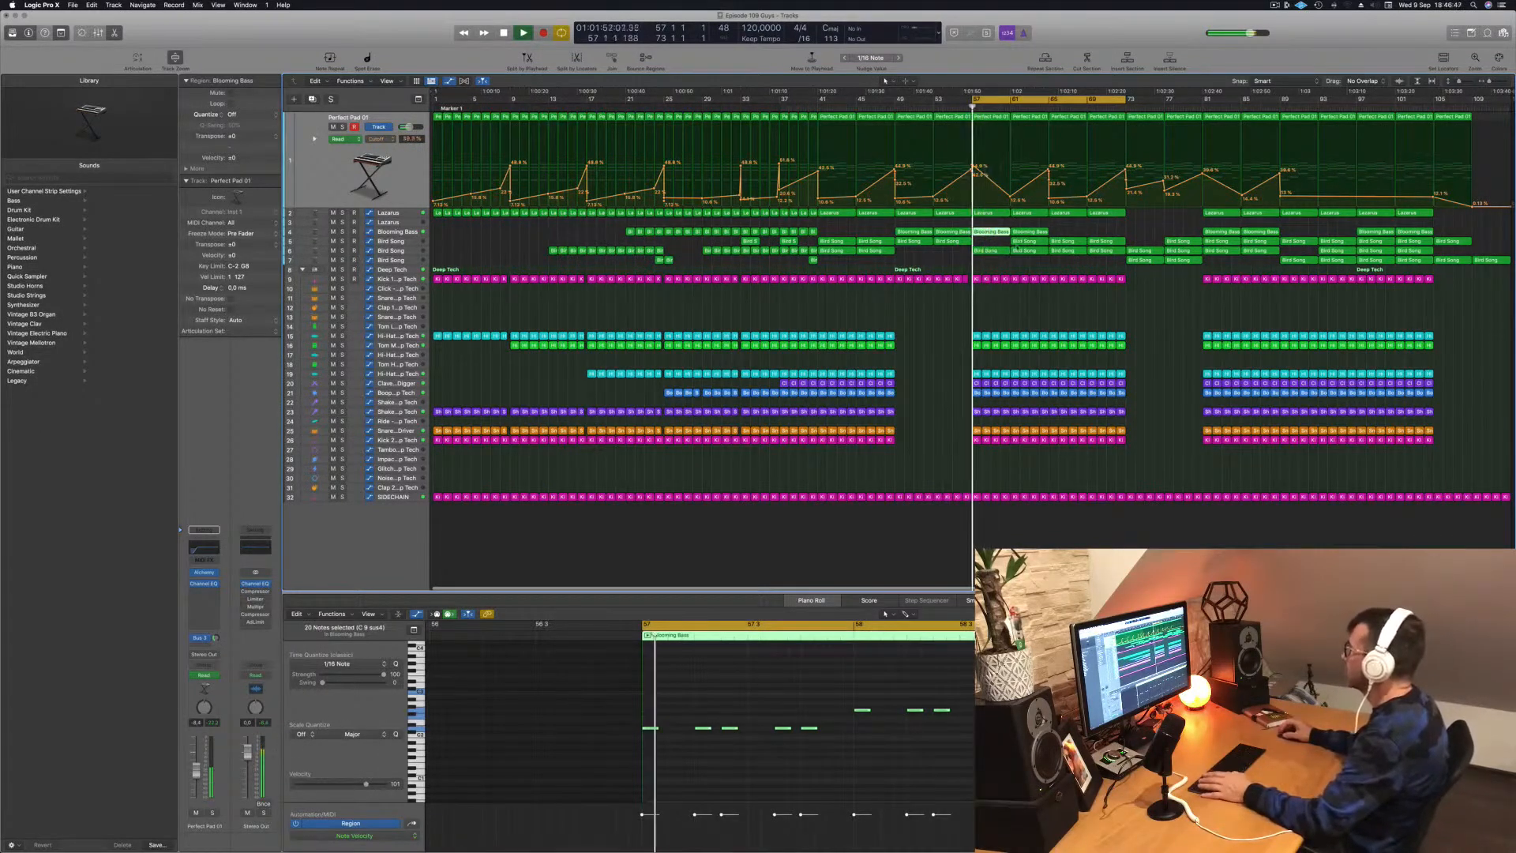
click(400, 234)
key(space)
key(space)
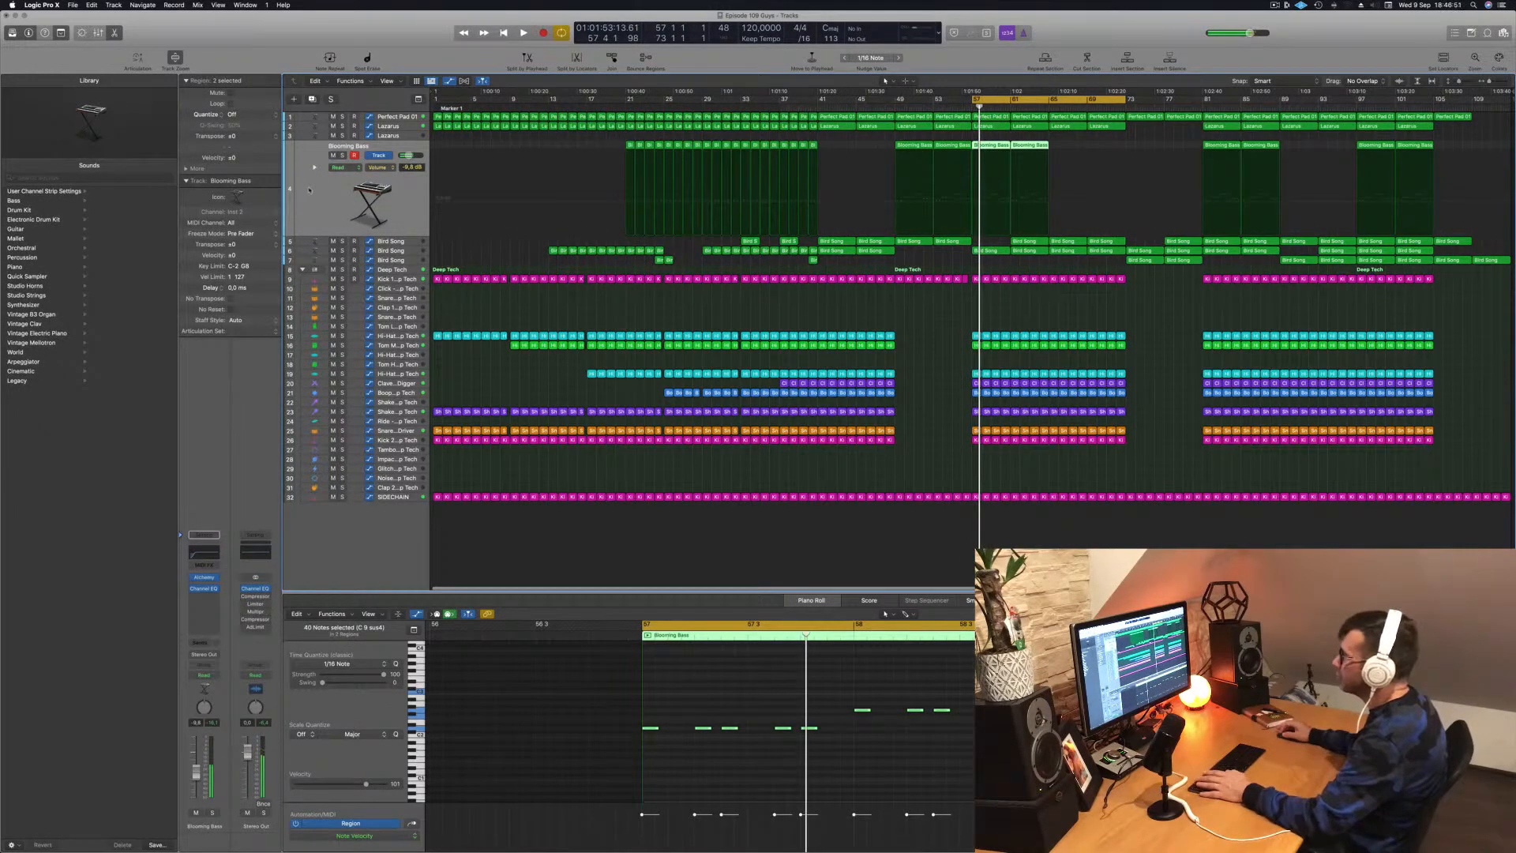
click(199, 598)
click(199, 598)
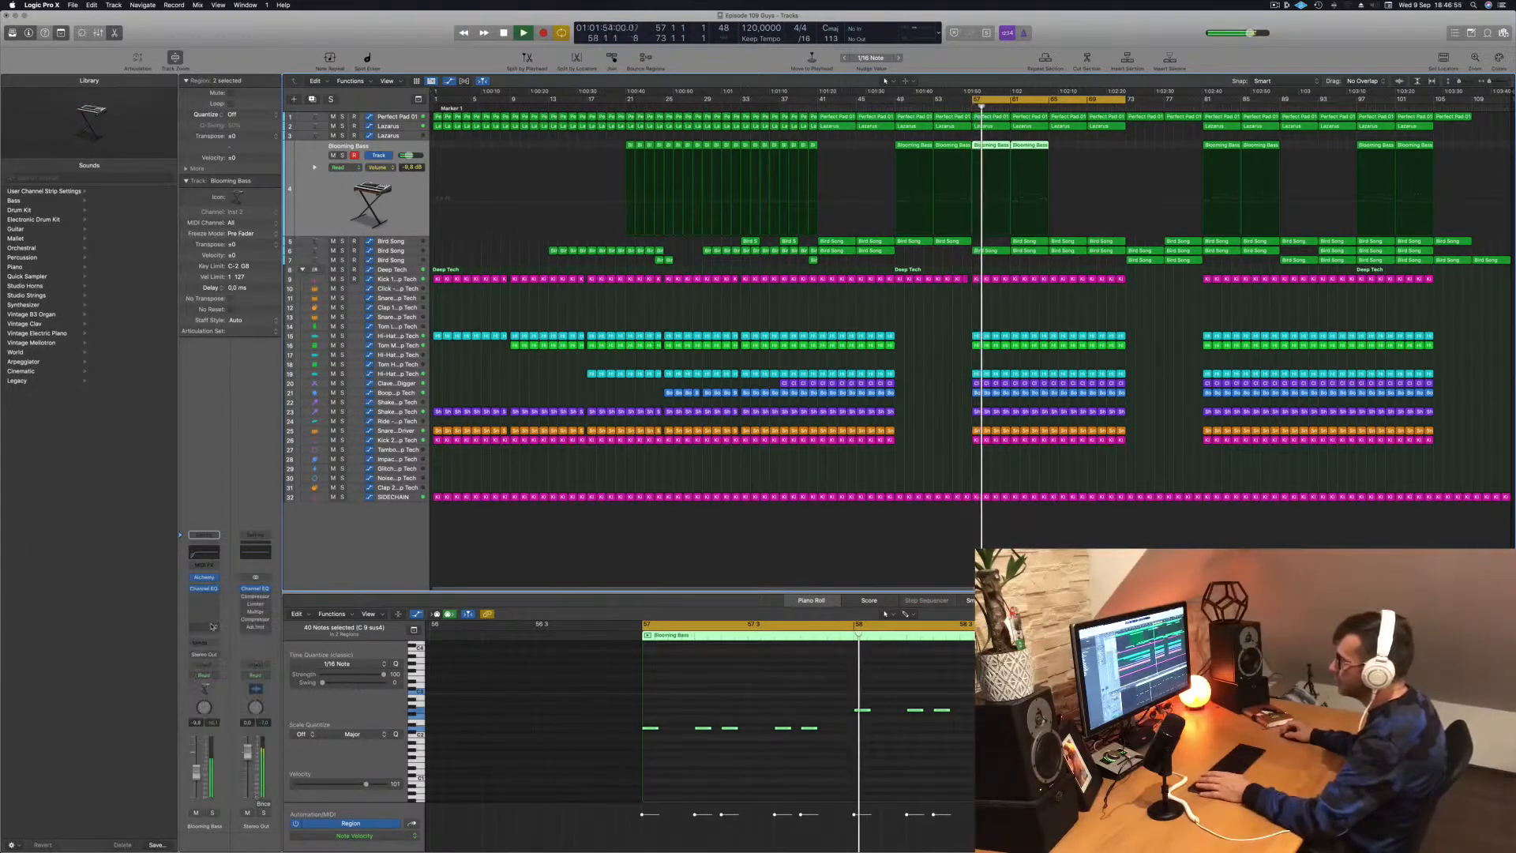
click(201, 600)
mouse_move(229, 625)
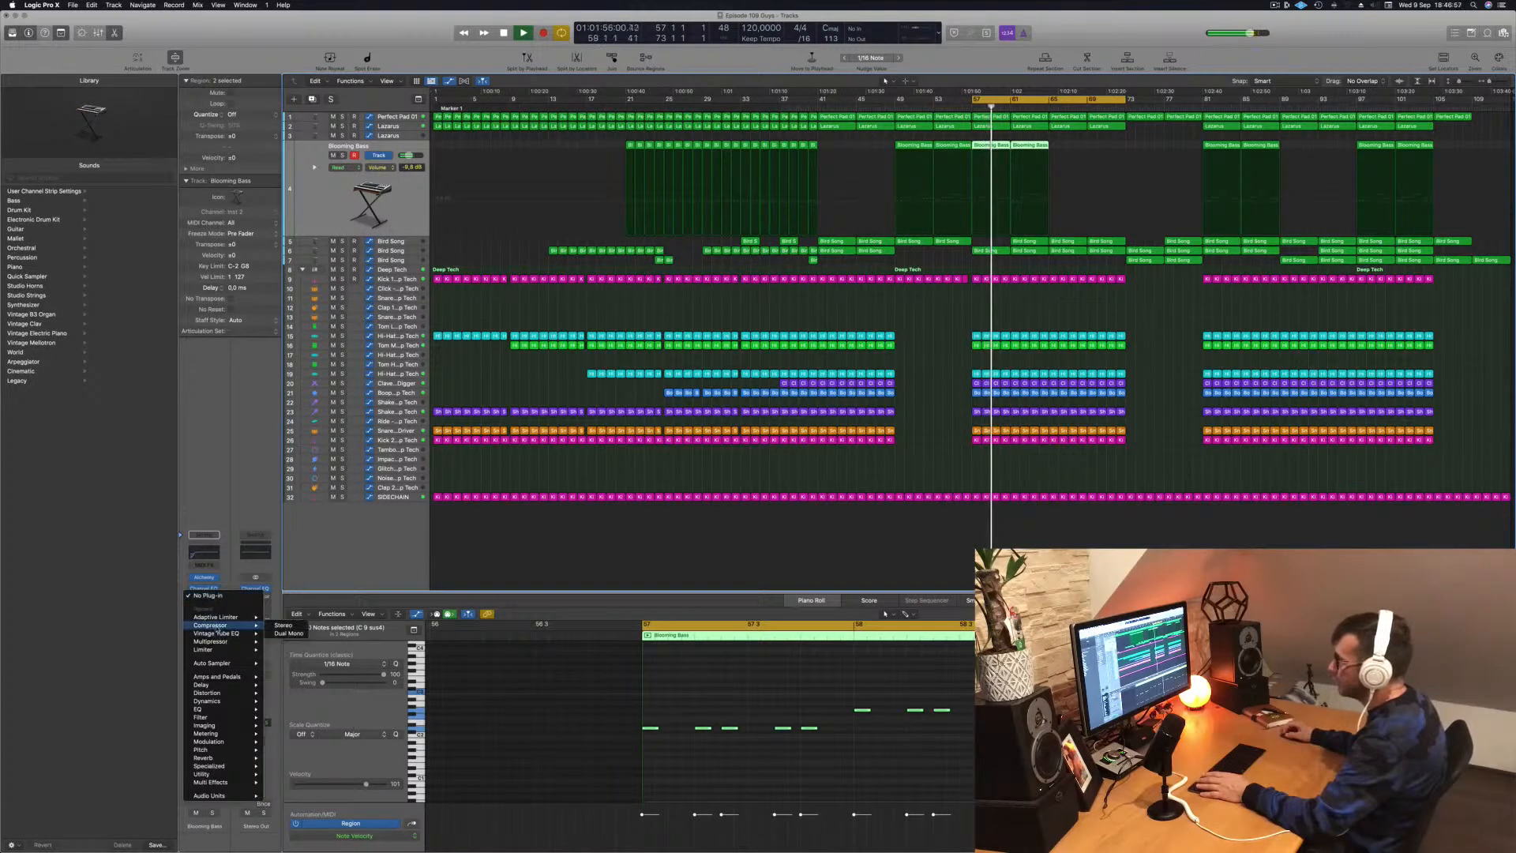
click(281, 626)
key(space)
Step: Set the Compressor's side chain input to the Kick 1 - Deep Tech instrument
click(877, 149)
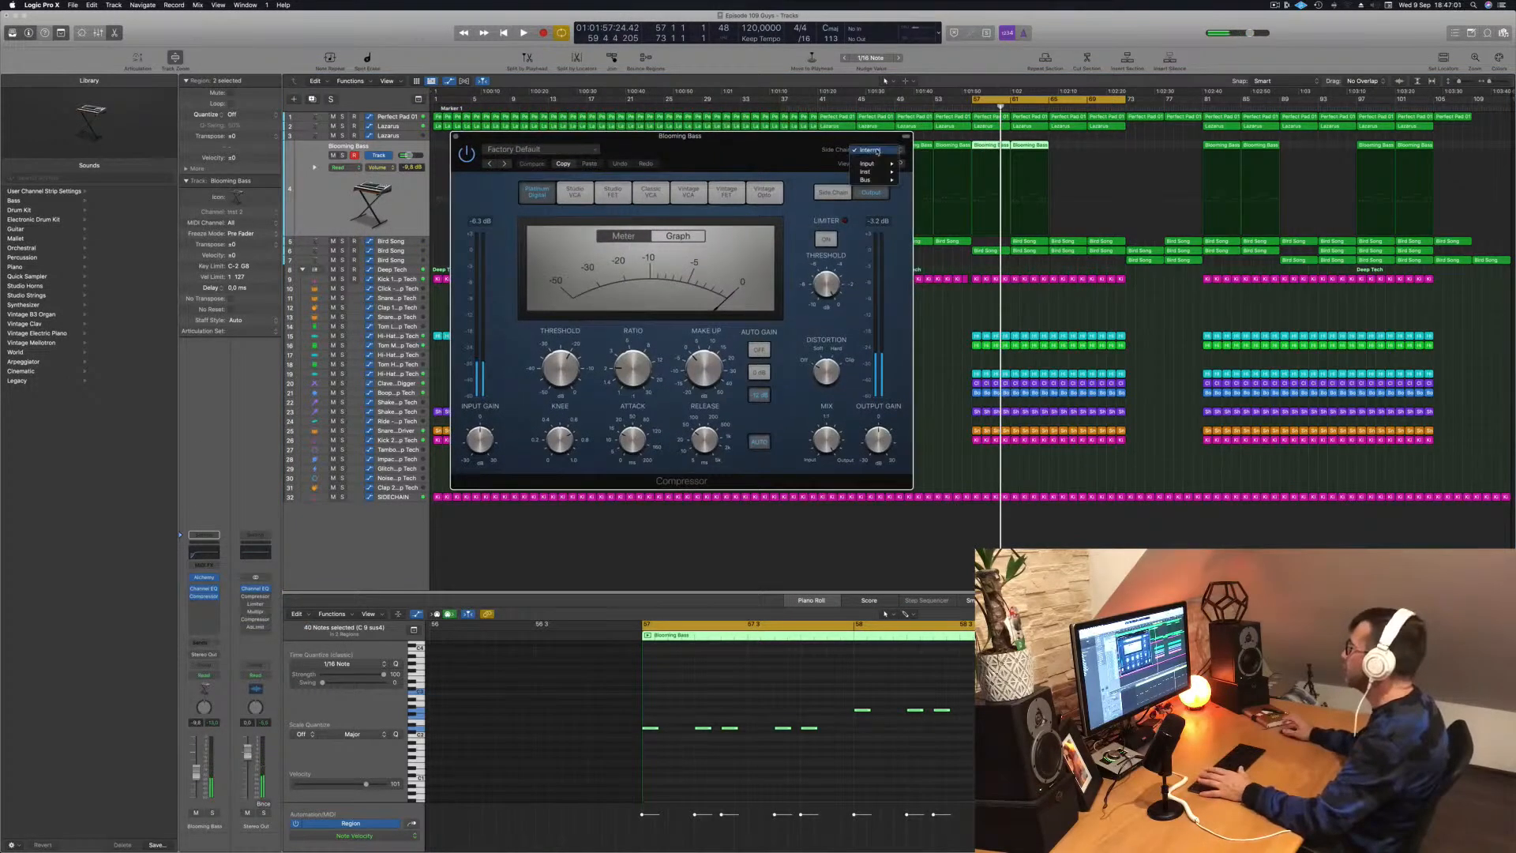
mouse_move(876, 180)
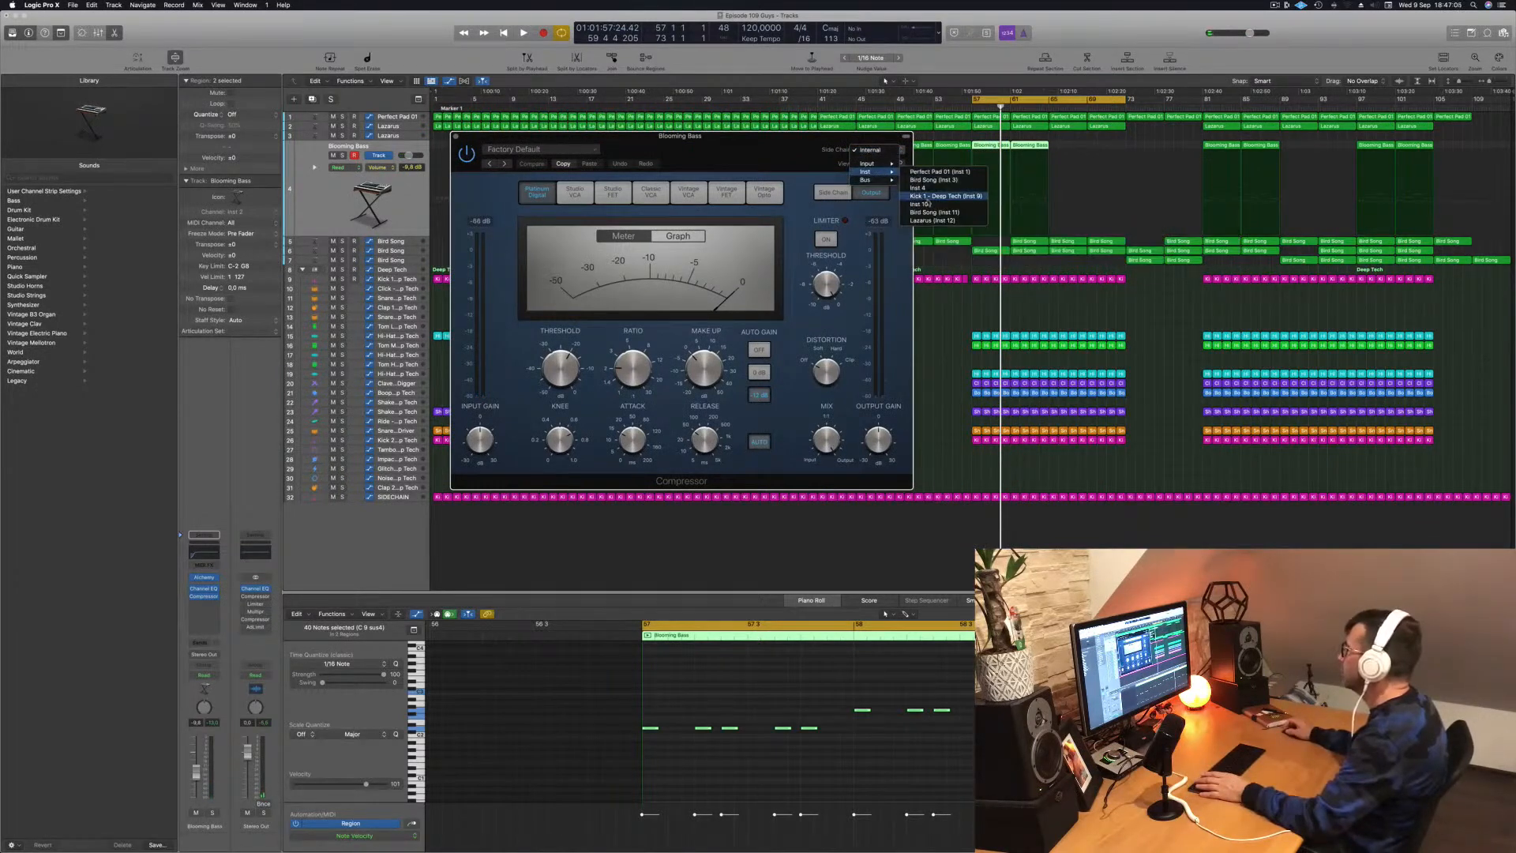
click(934, 198)
drag(765, 187, 823, 190)
Step: Set the Compressor's attack to 0 ms, release to about 5.6 ms and threshold to about -22 dB, audition from bar 57, and close the plug-in
key(space)
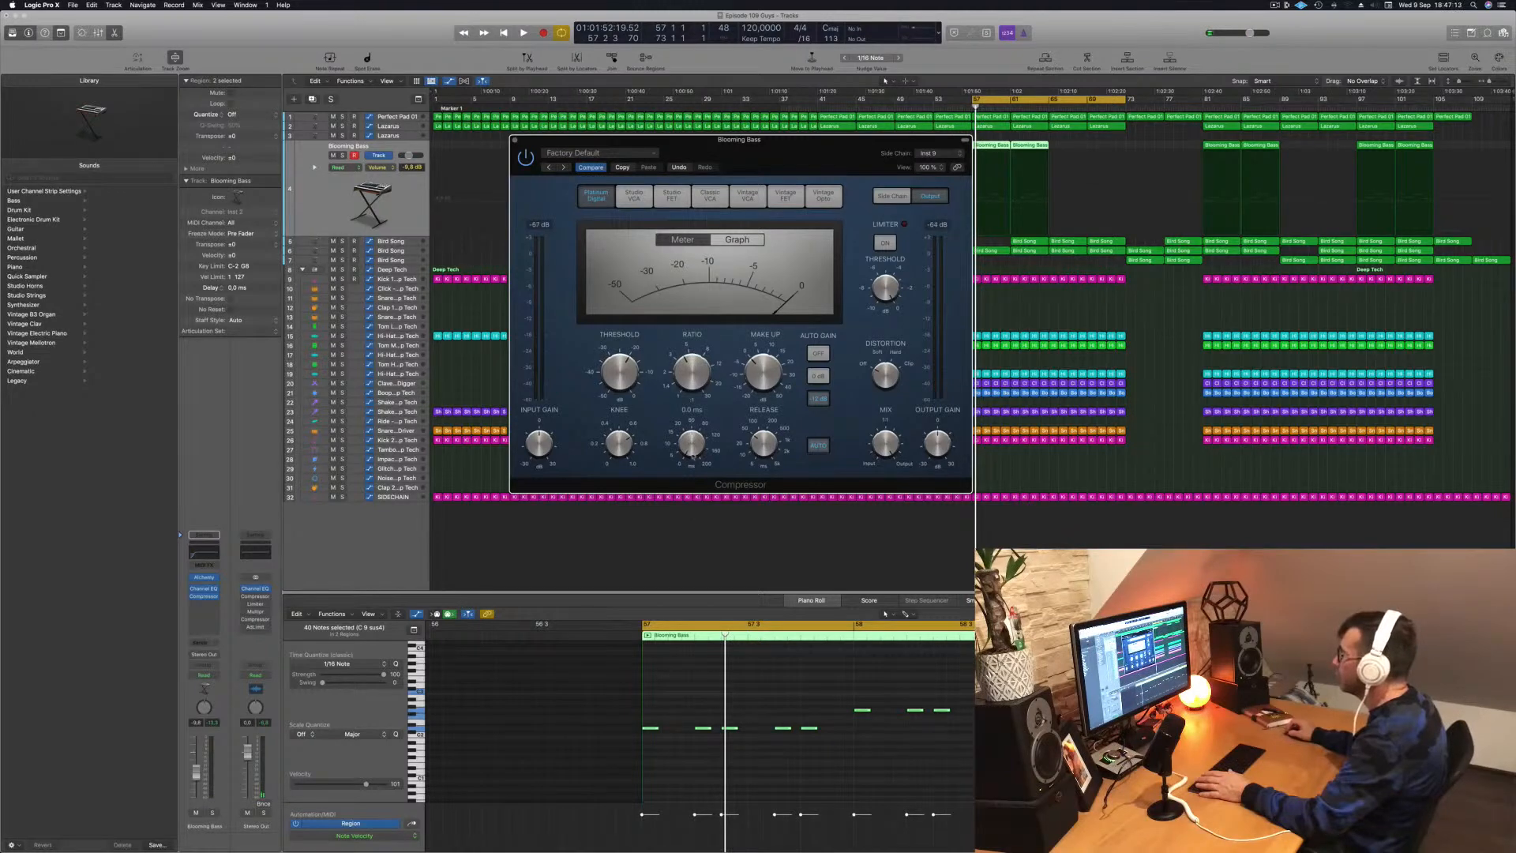
key(space)
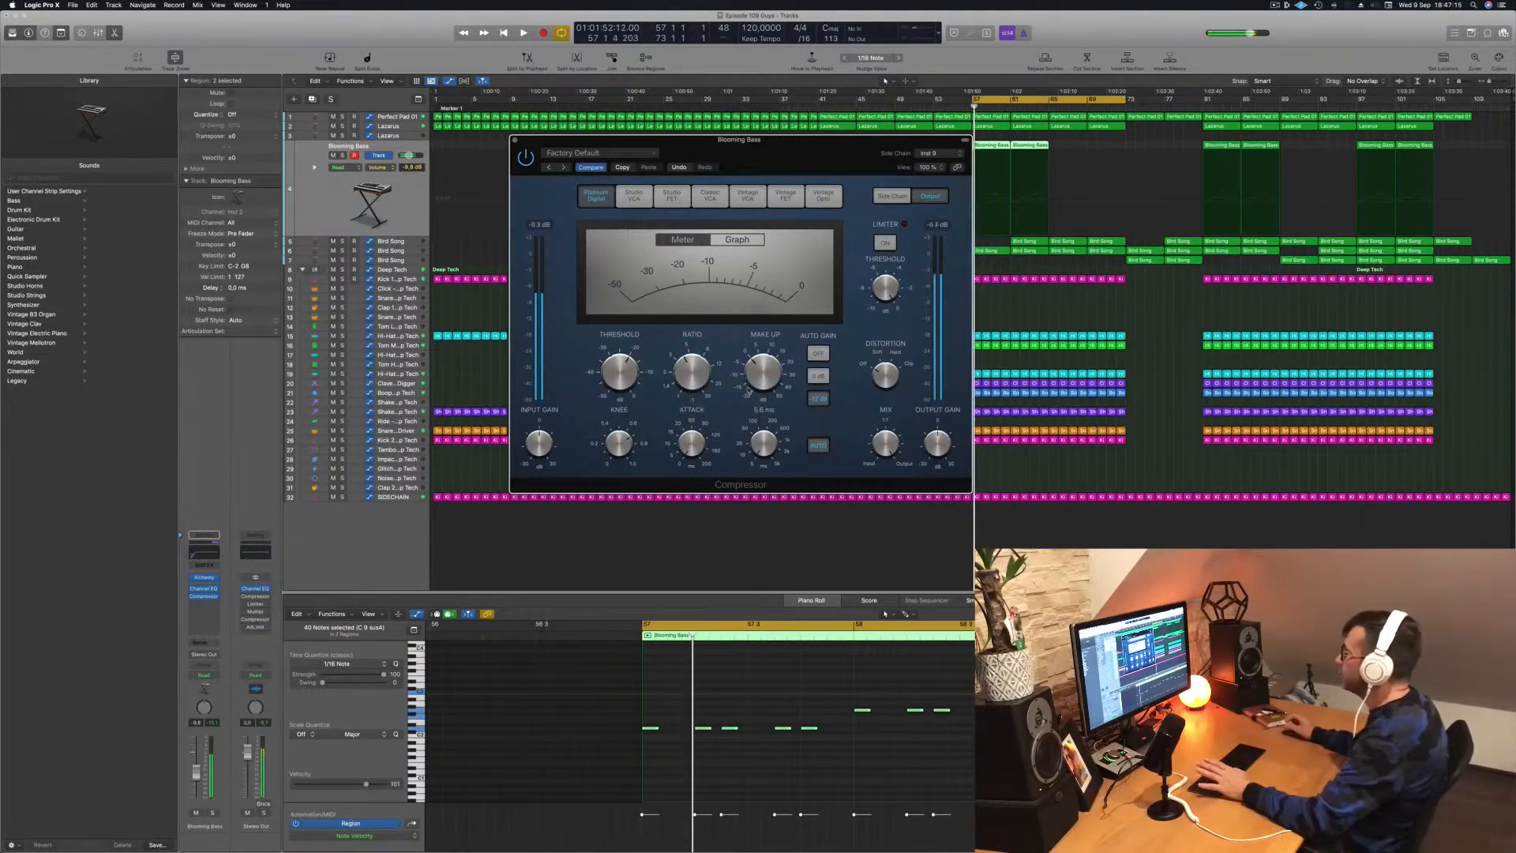
key(space)
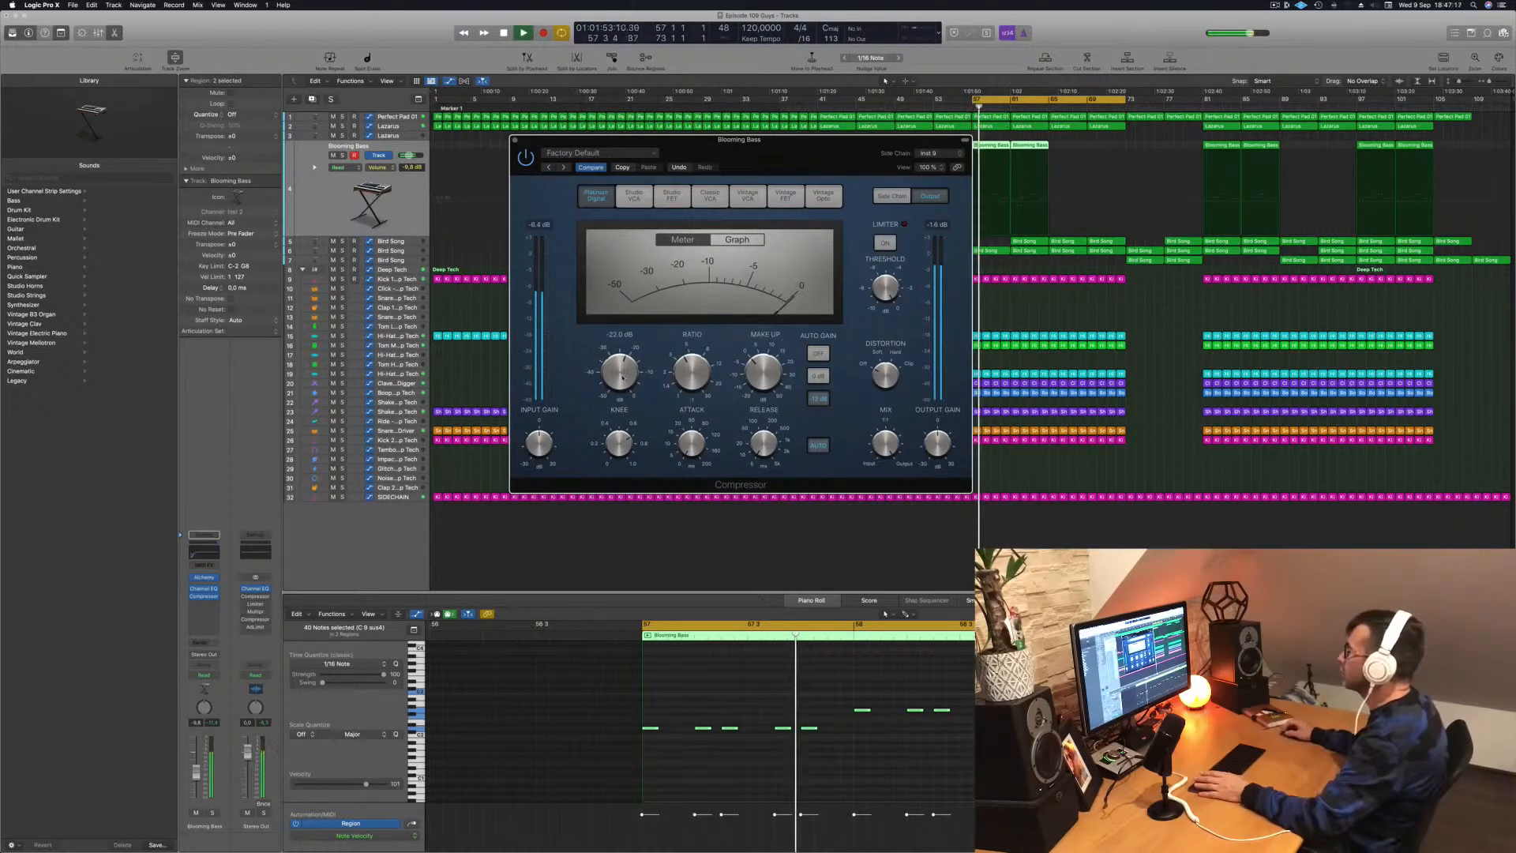
drag(660, 140, 758, 166)
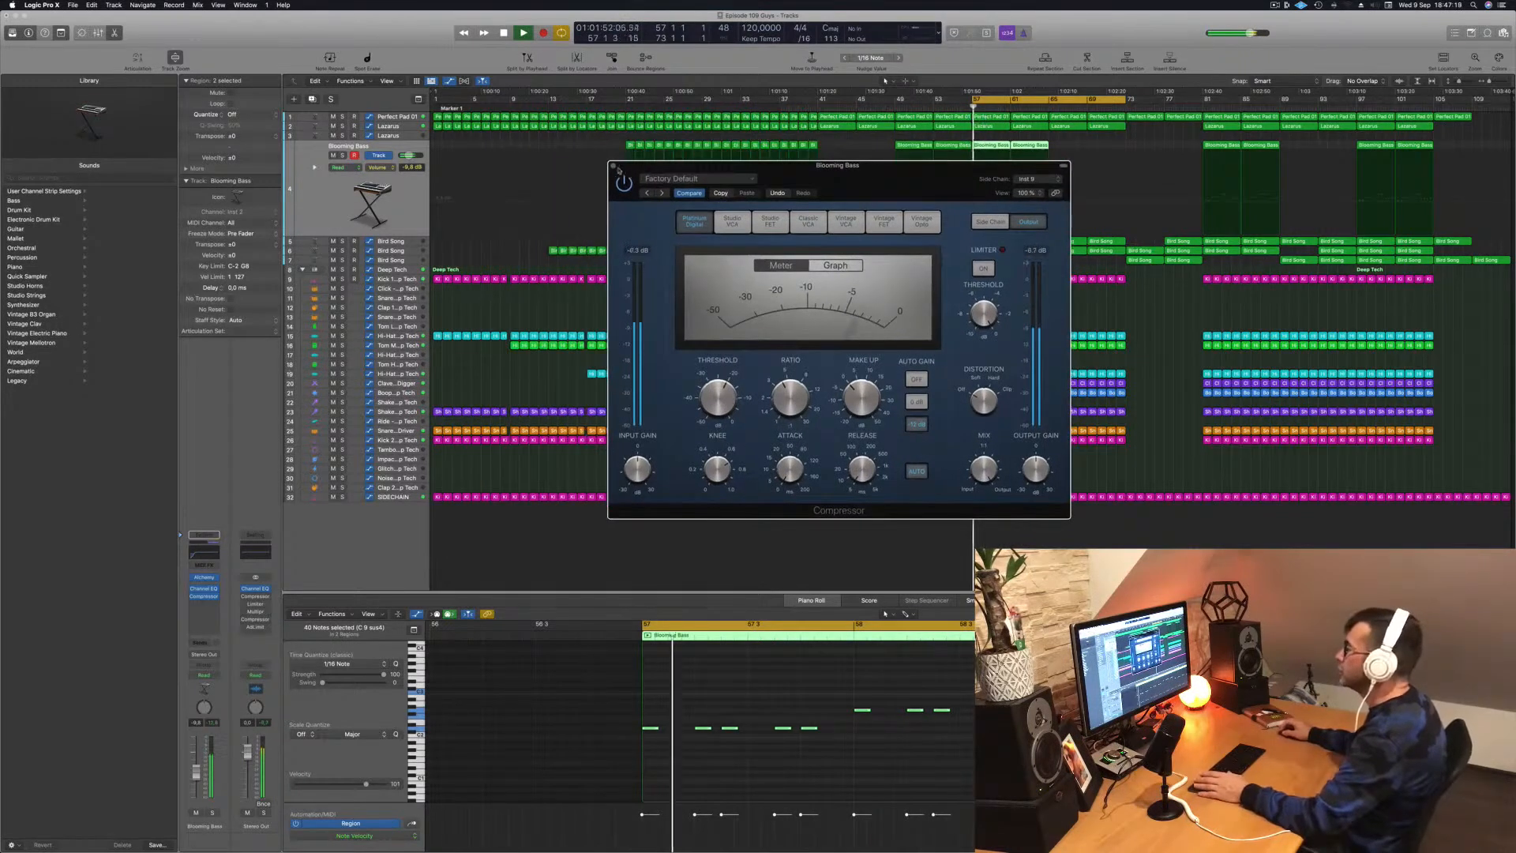
click(612, 165)
key(space)
key(space)
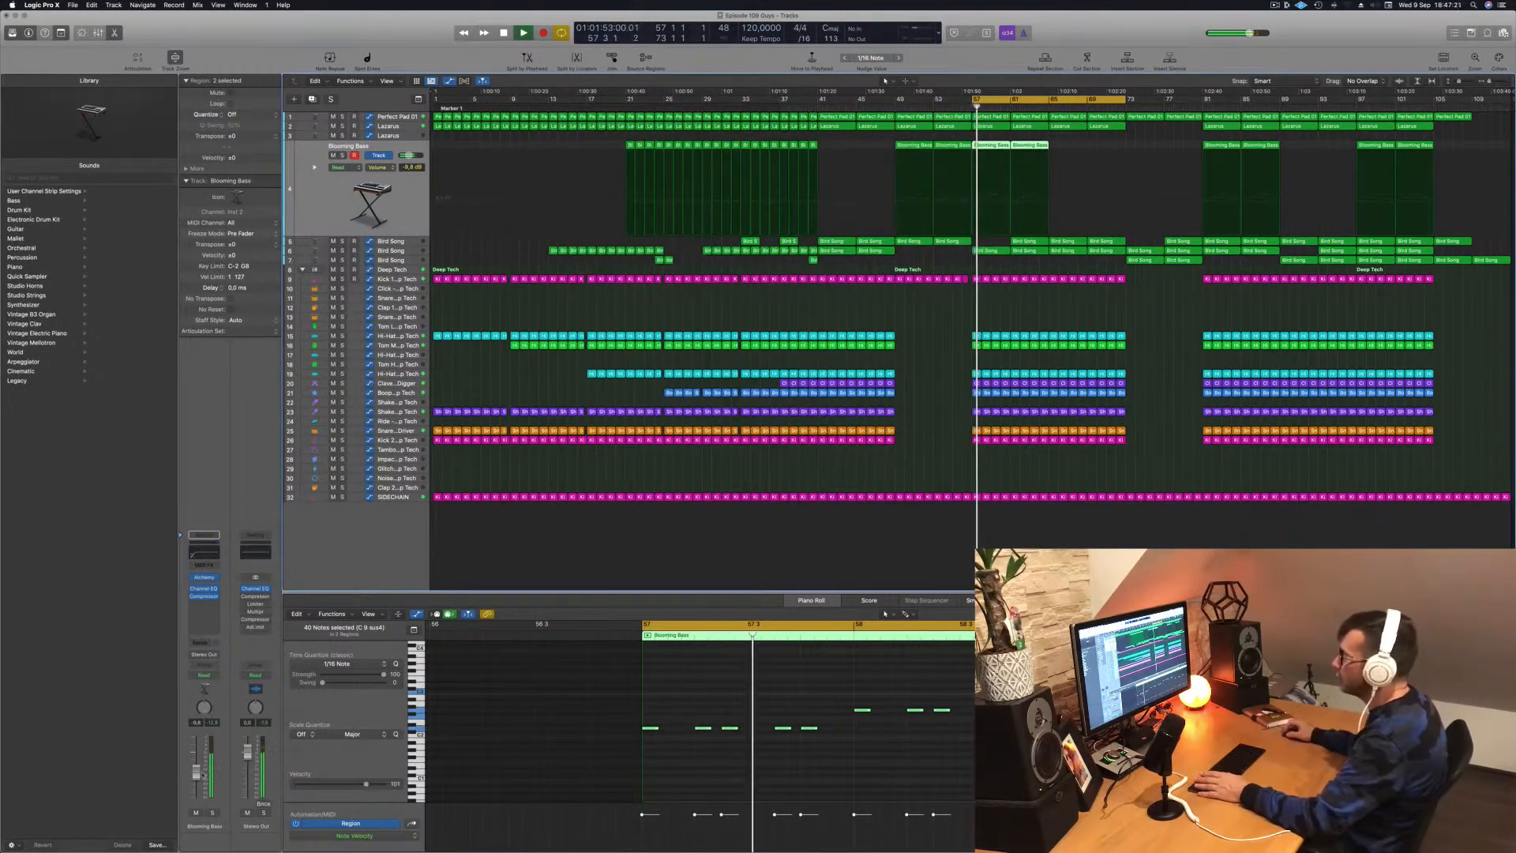
Step: Stop playback, insert a second Compressor on the Blooming Bass track and set it to the Vintage Opto model
key(space)
click(211, 604)
click(212, 604)
click(212, 604)
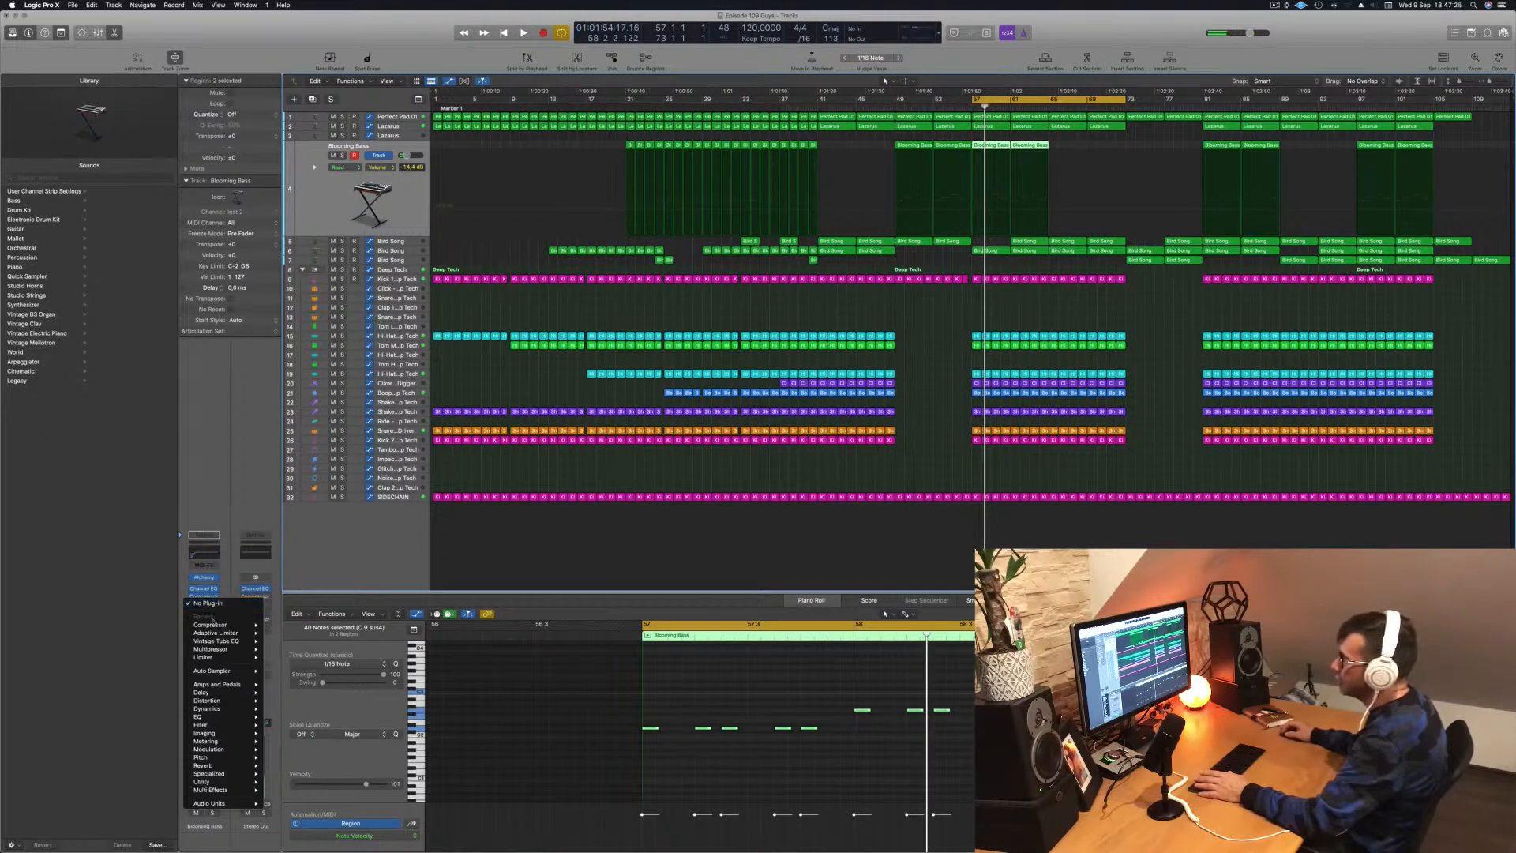
click(281, 625)
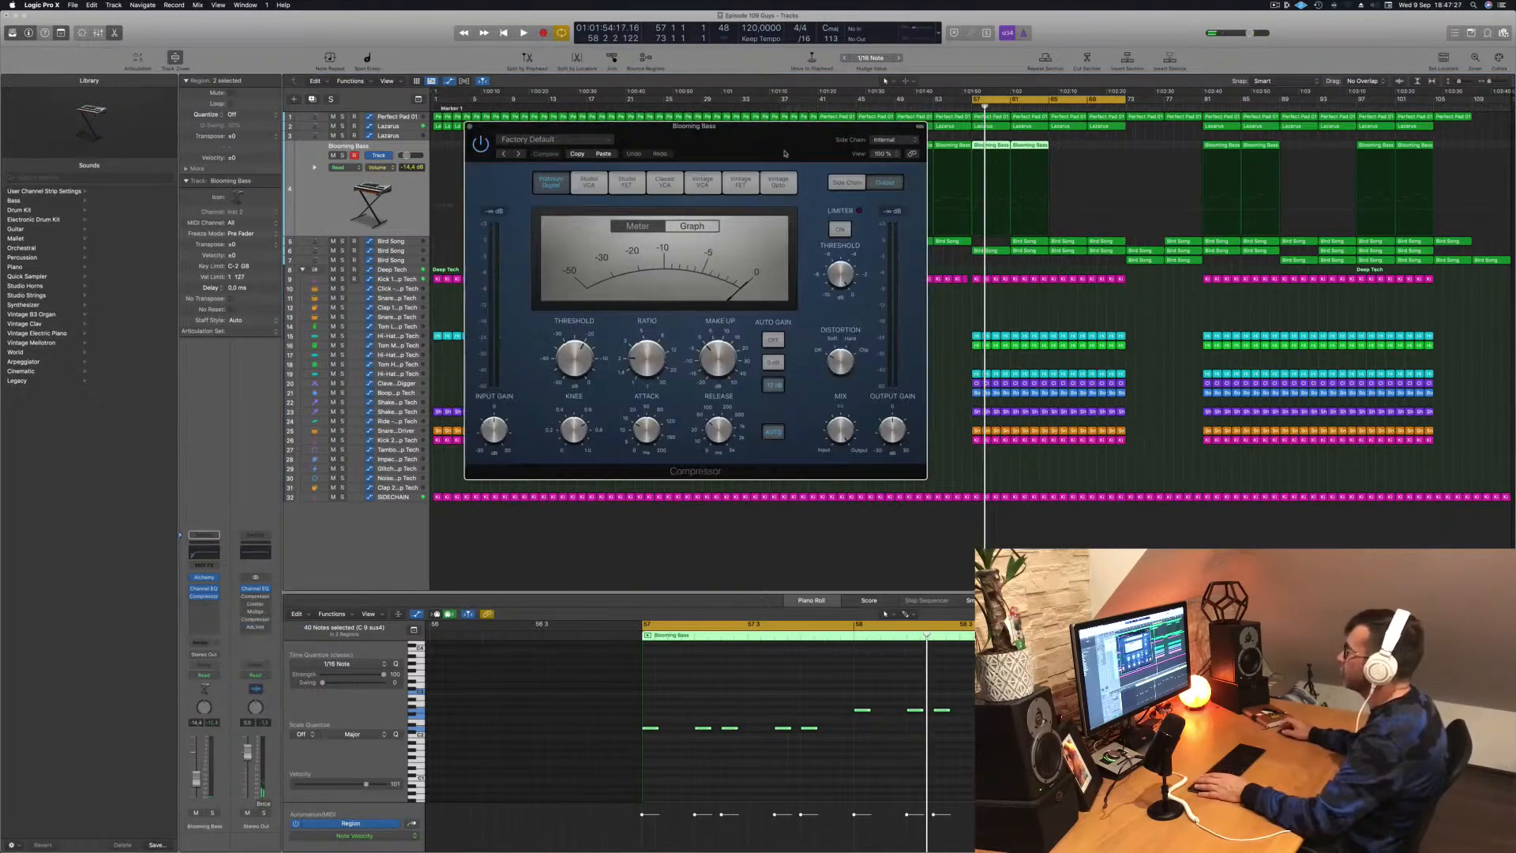
click(770, 186)
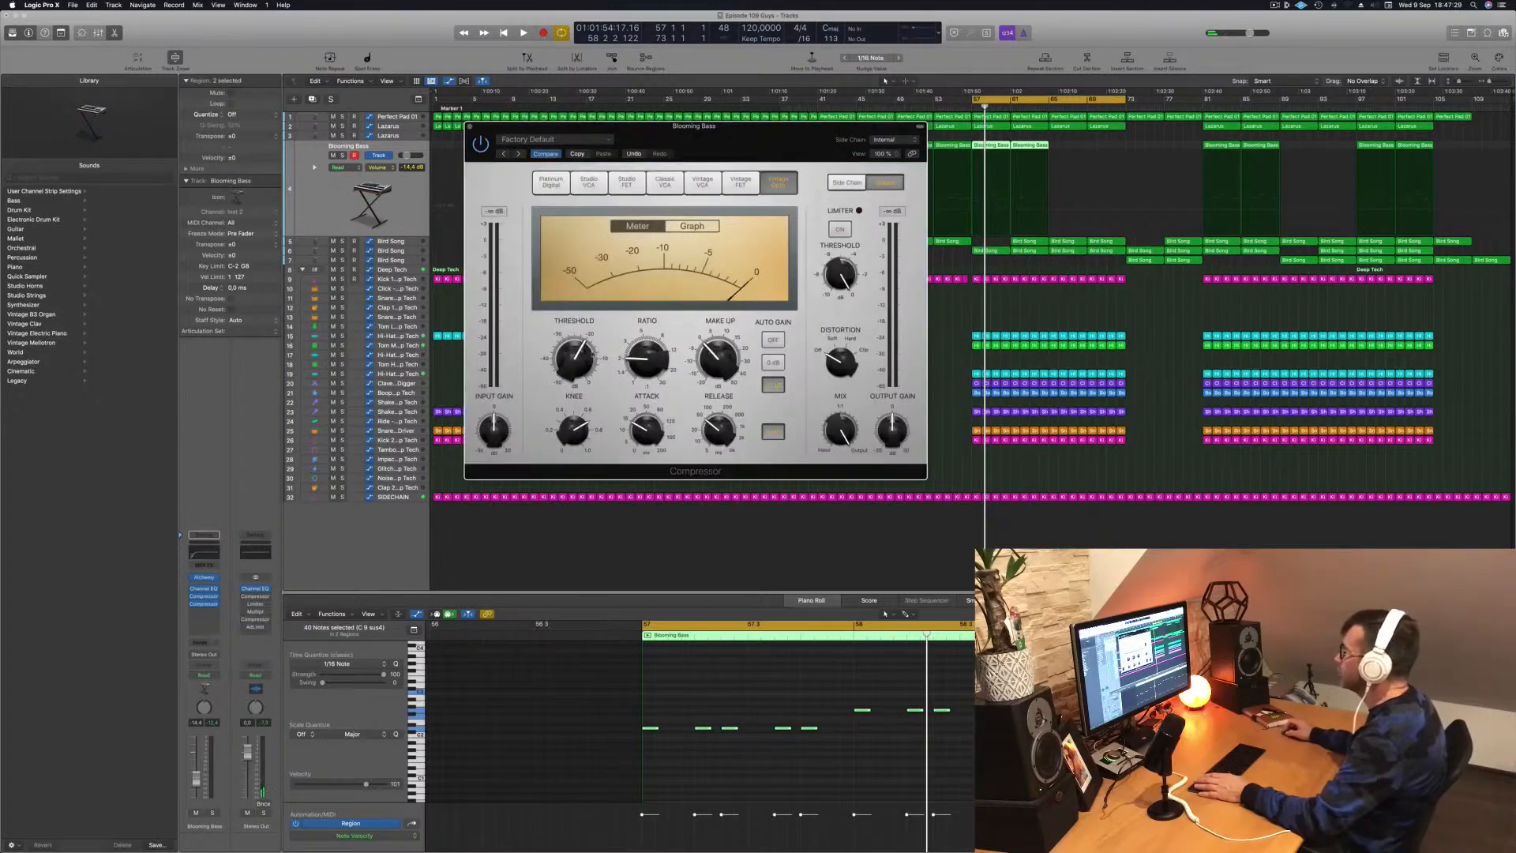
Step: Lower the second Compressor's threshold to about -29 dB, turn off its auto release while auditioning from bar 57, and close the plug-in
key(space)
drag(578, 359, 579, 363)
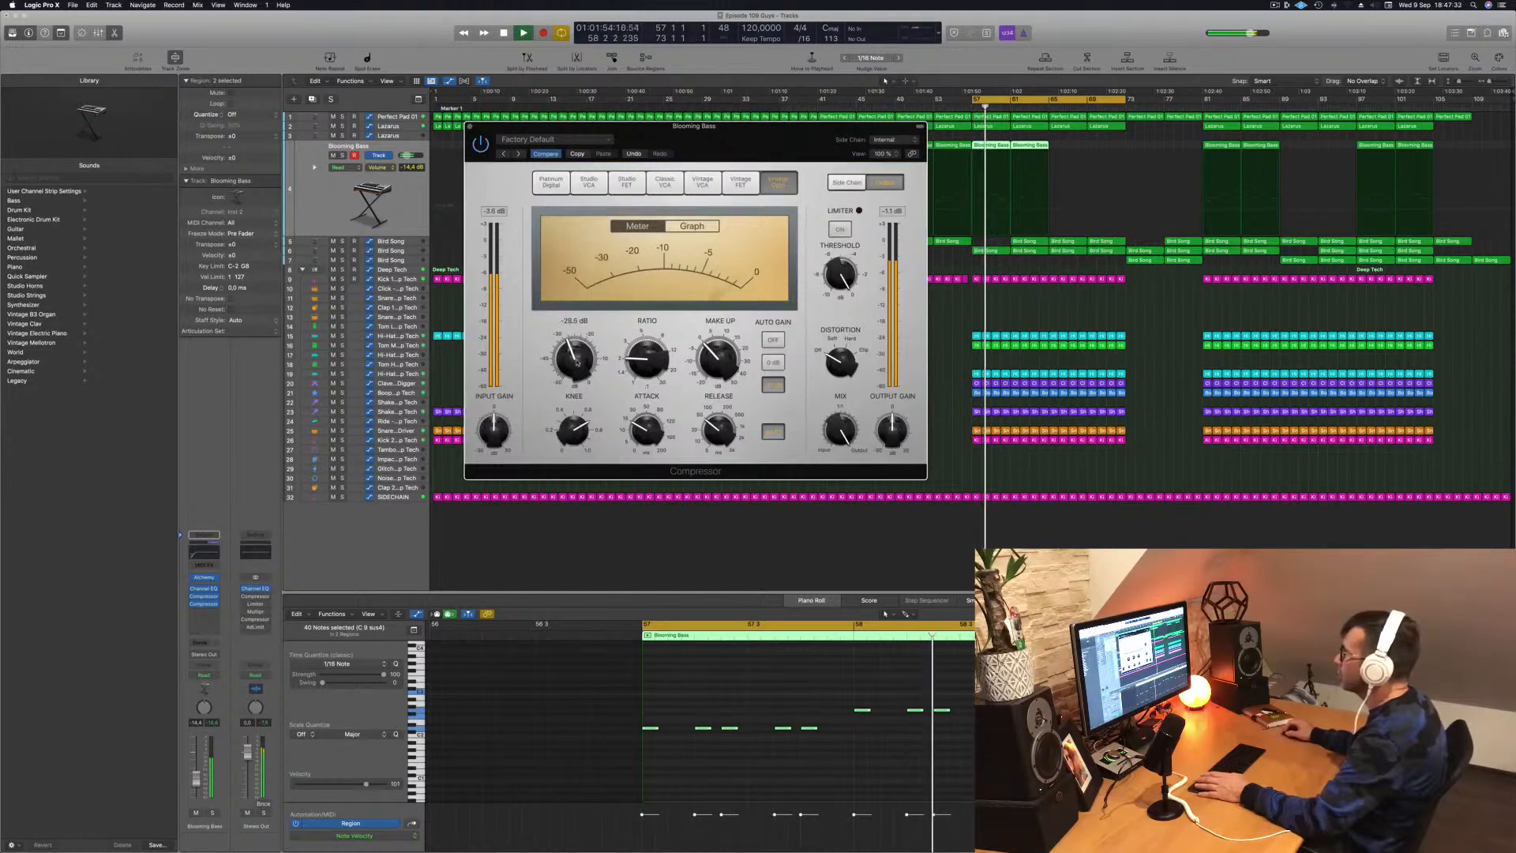
drag(752, 128, 739, 162)
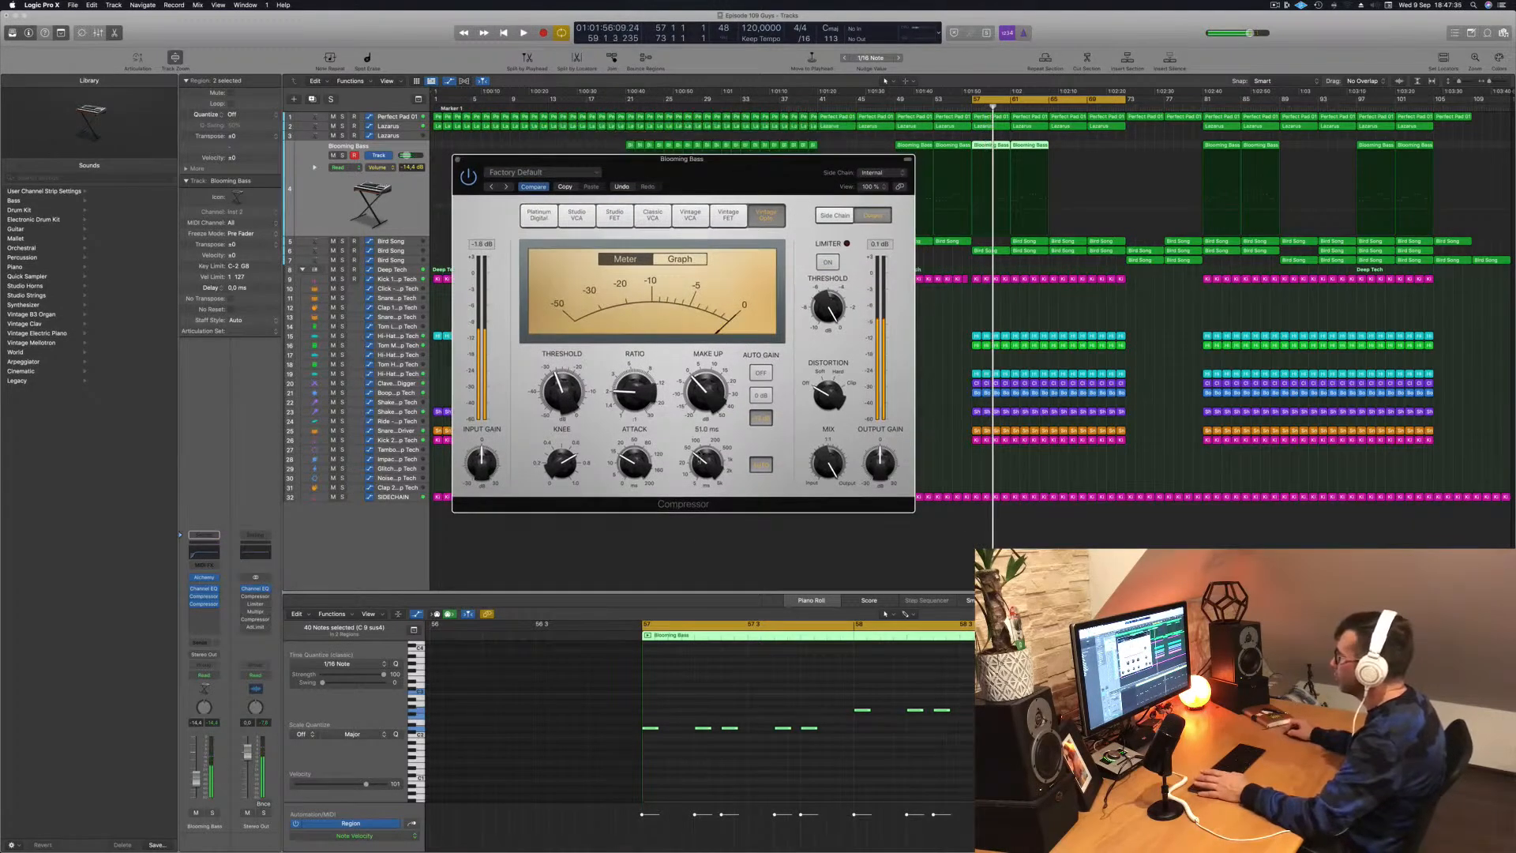
key(space)
click(760, 464)
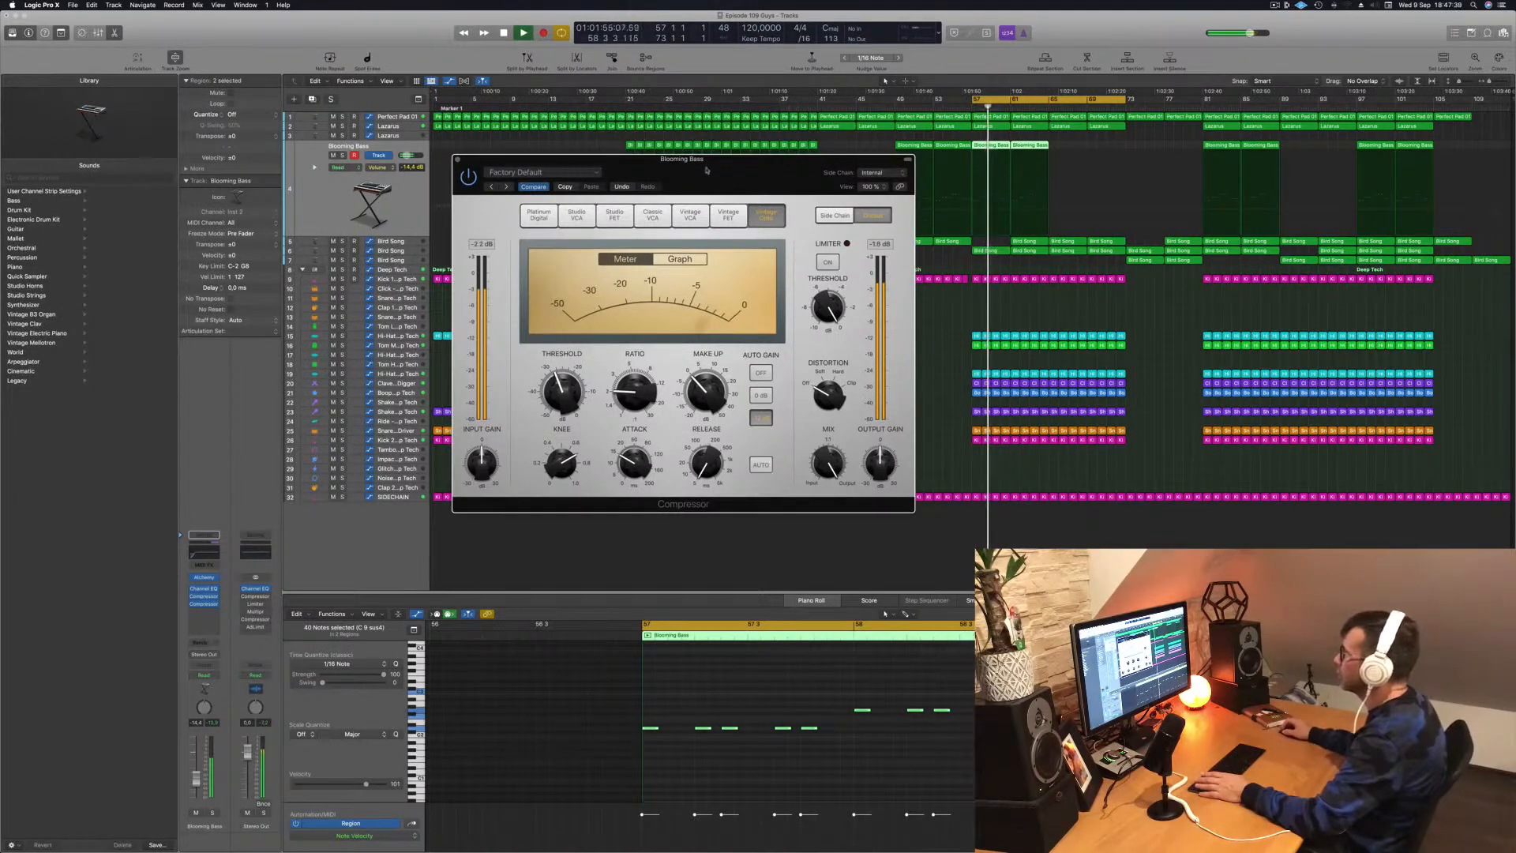
drag(707, 170, 783, 162)
click(535, 153)
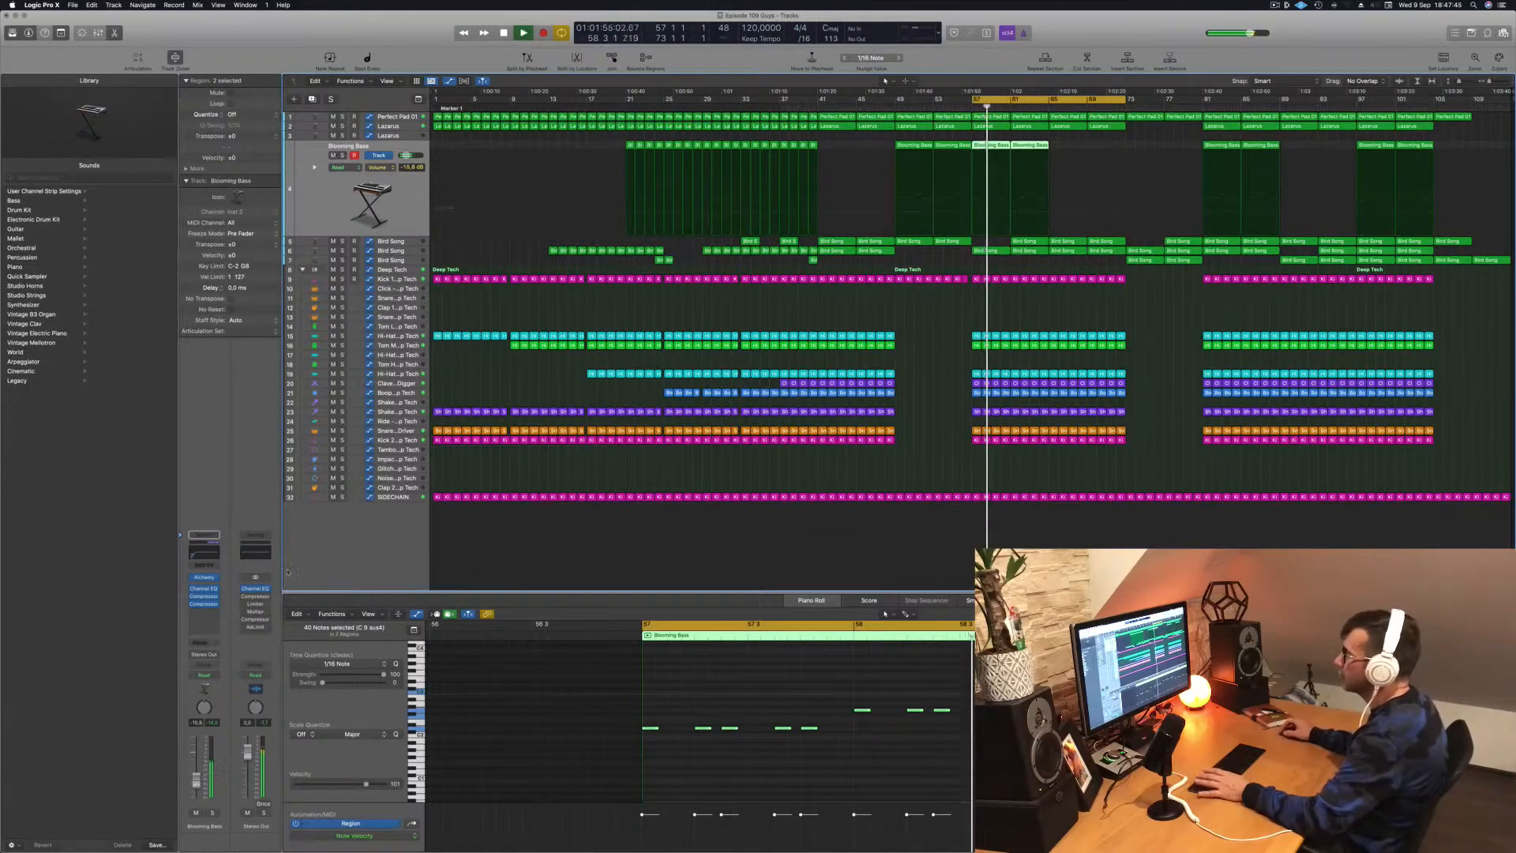
Step: Adjust the decay and release of the Blooming Bass sound in Alchemy while auditioning, and close the instrument
click(205, 577)
drag(861, 137, 800, 136)
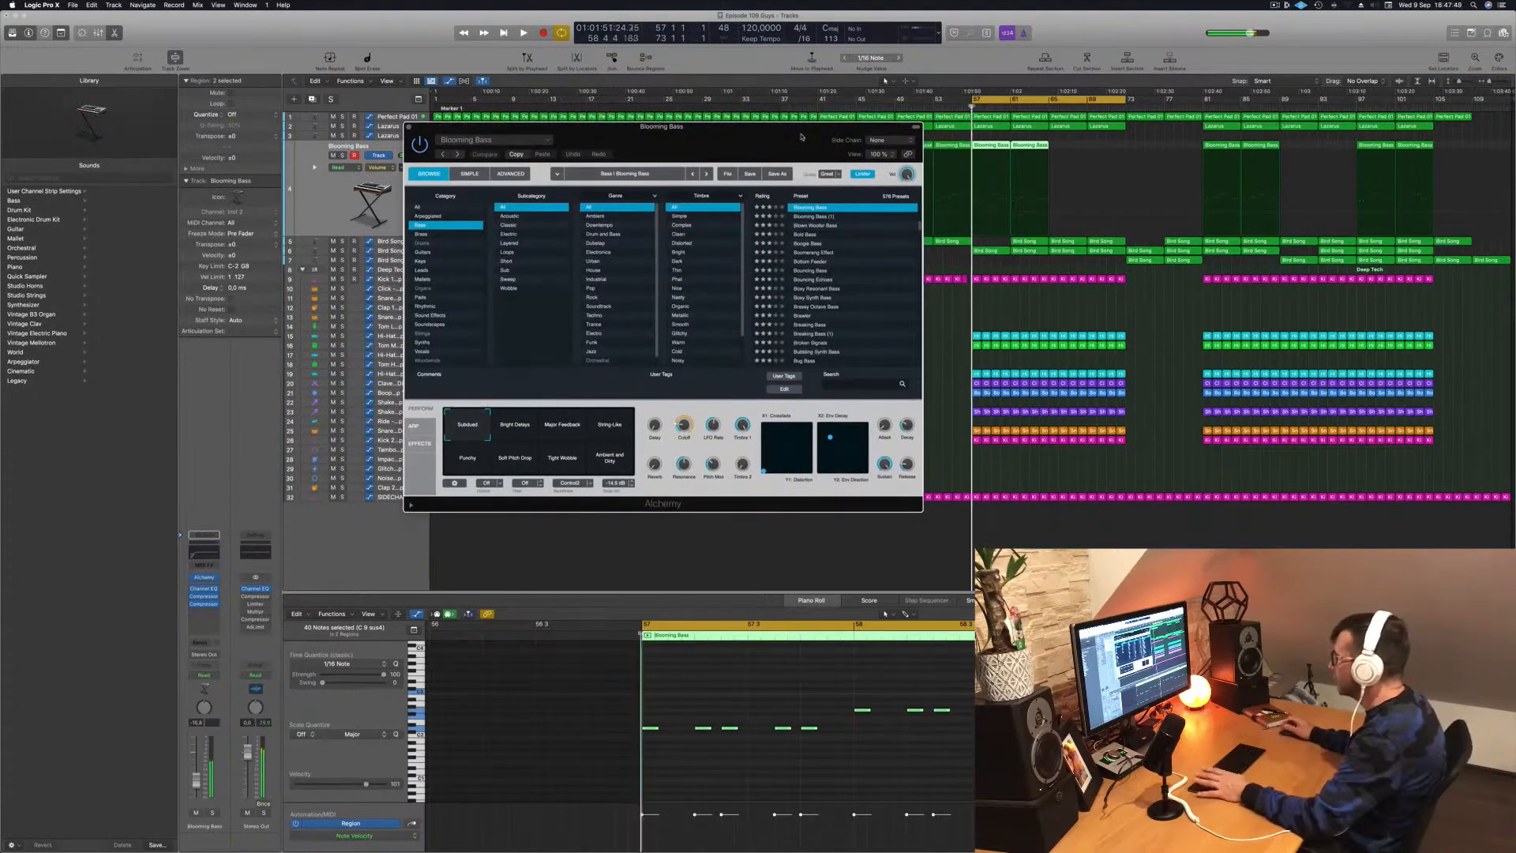
drag(908, 424, 908, 404)
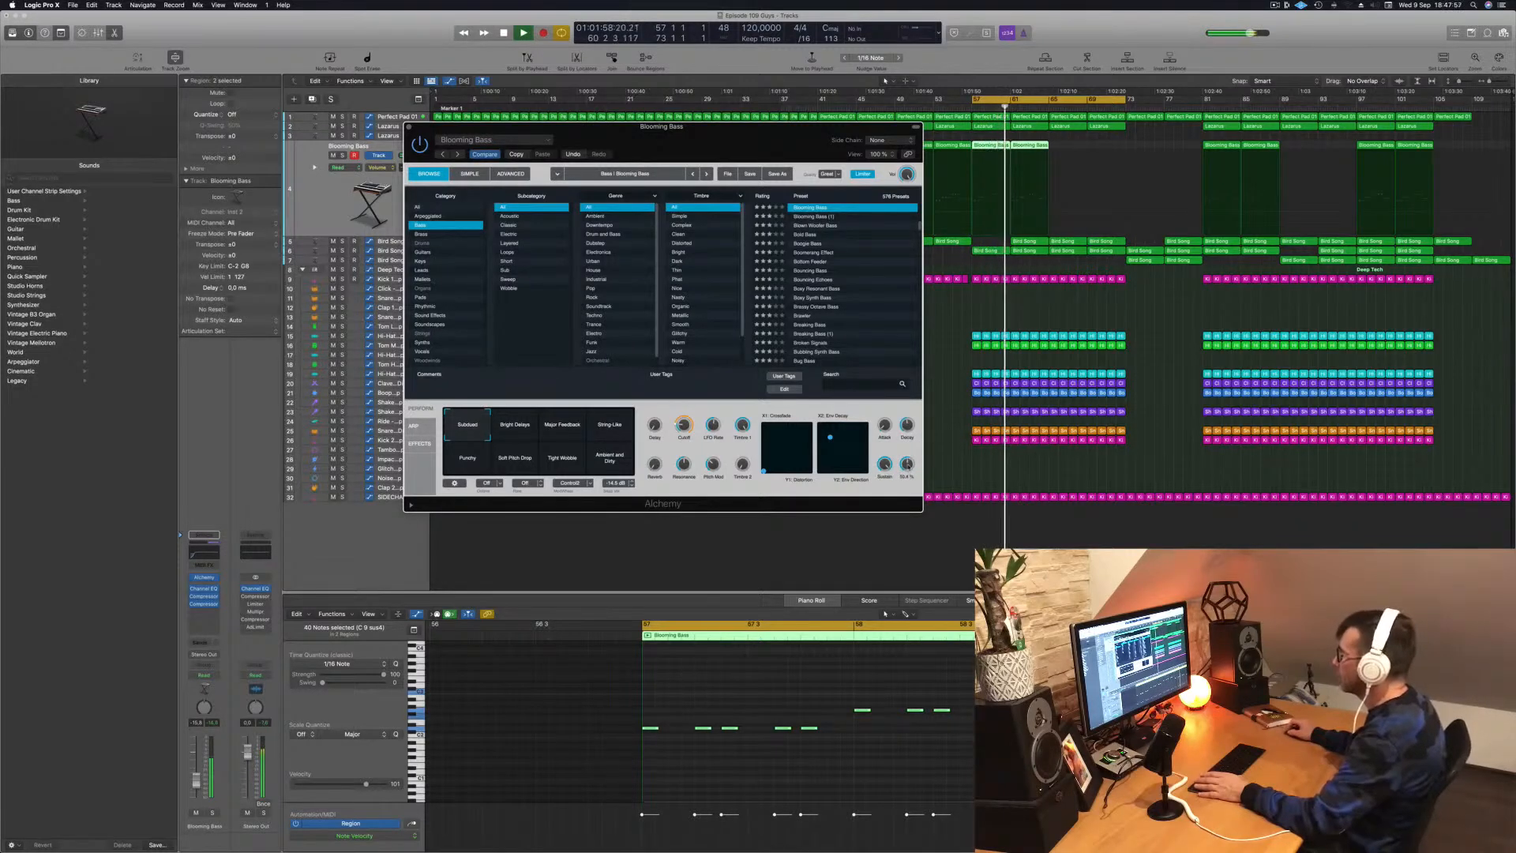
drag(908, 468, 907, 478)
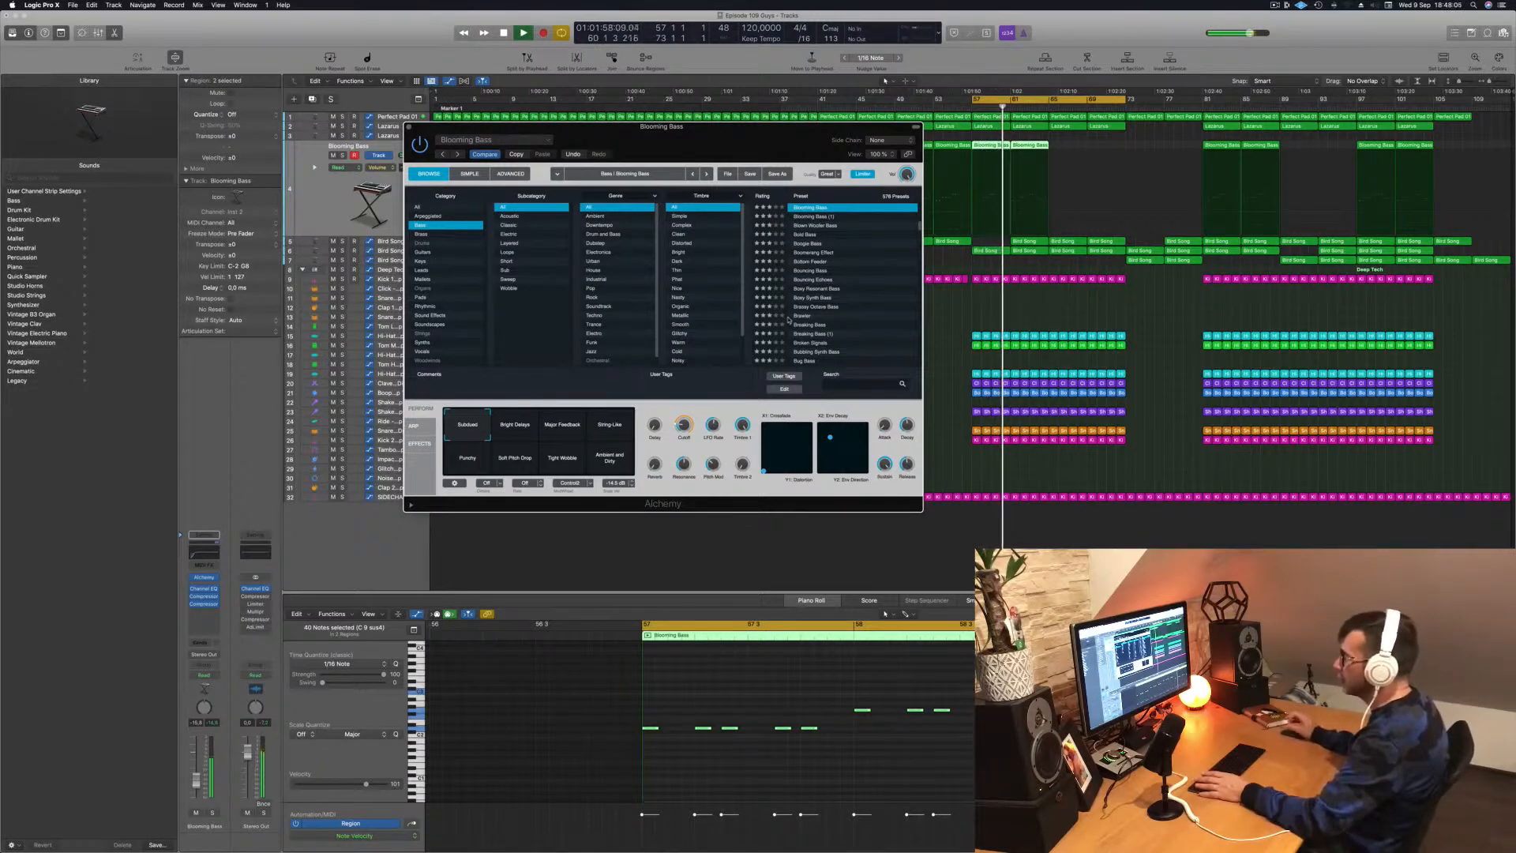
key(space)
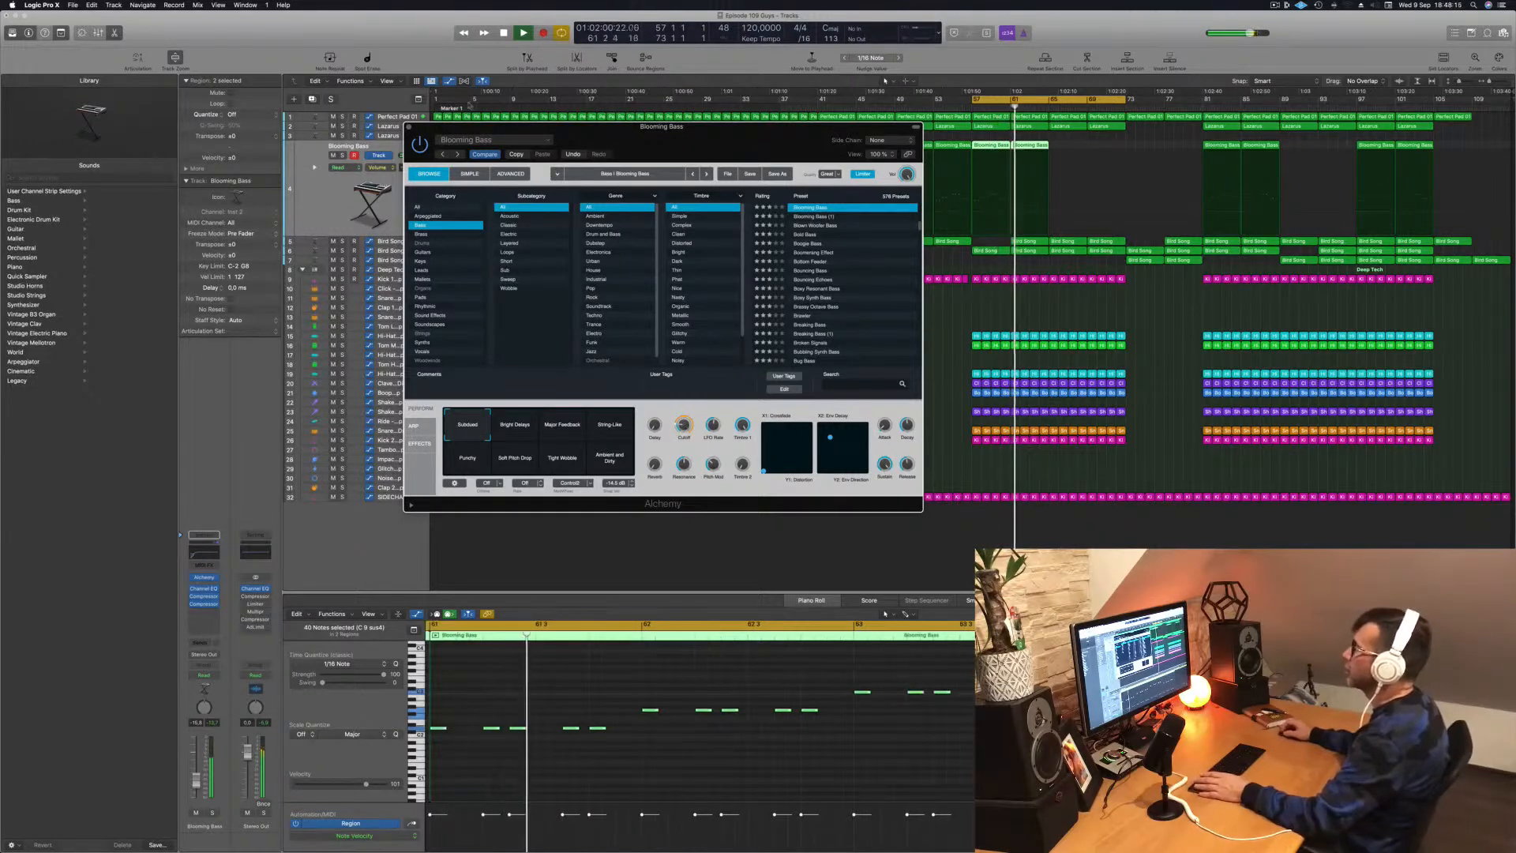
click(408, 128)
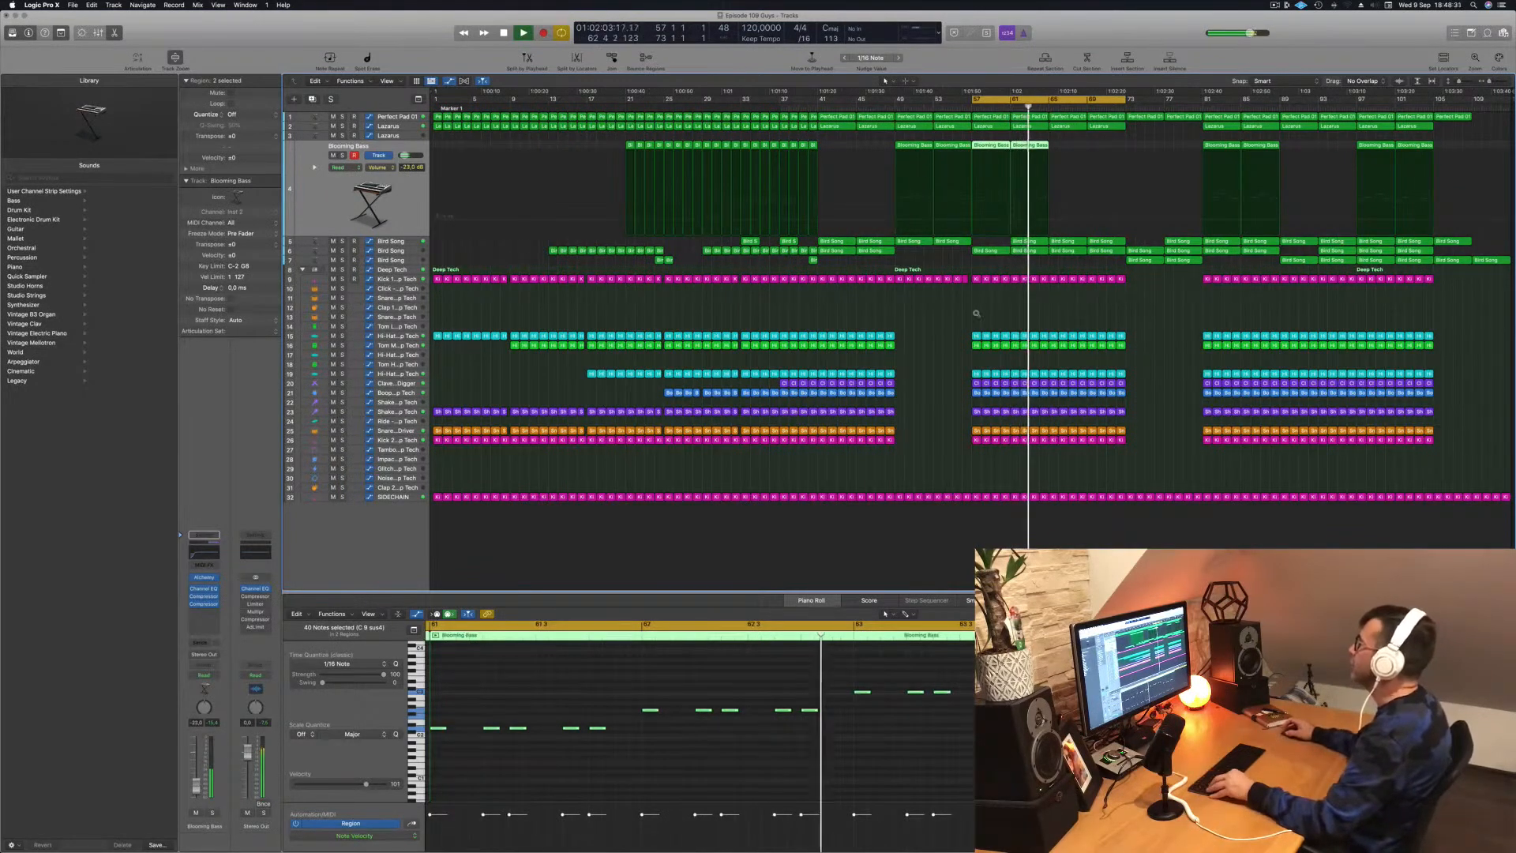
Step: Replay from bar 57 and delete the Bird Song region at bar 61 on track 5
key(space)
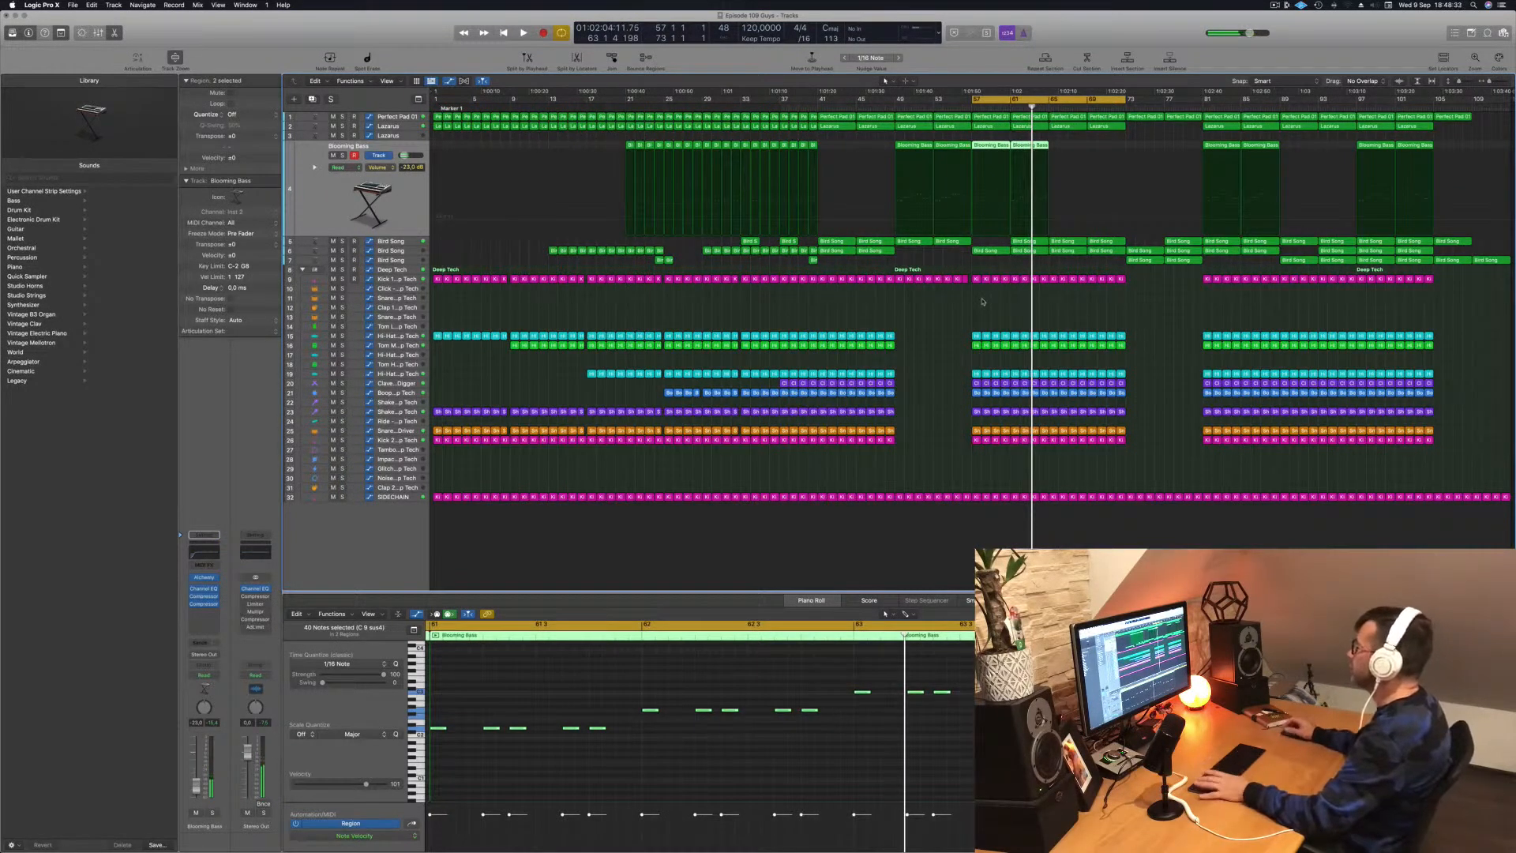
key(space)
click(1274, 6)
click(1296, 24)
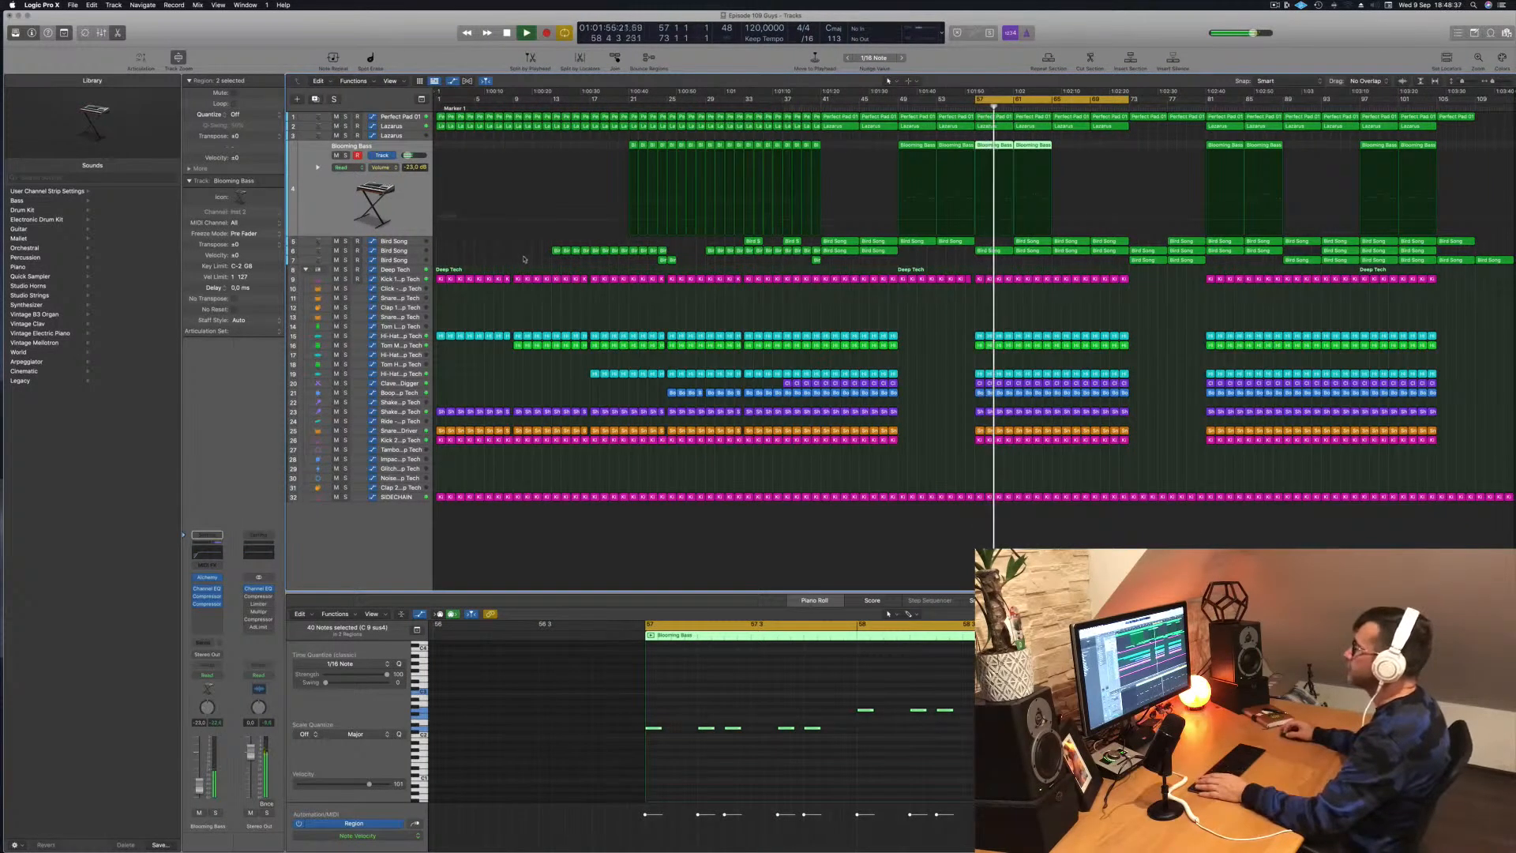
click(419, 252)
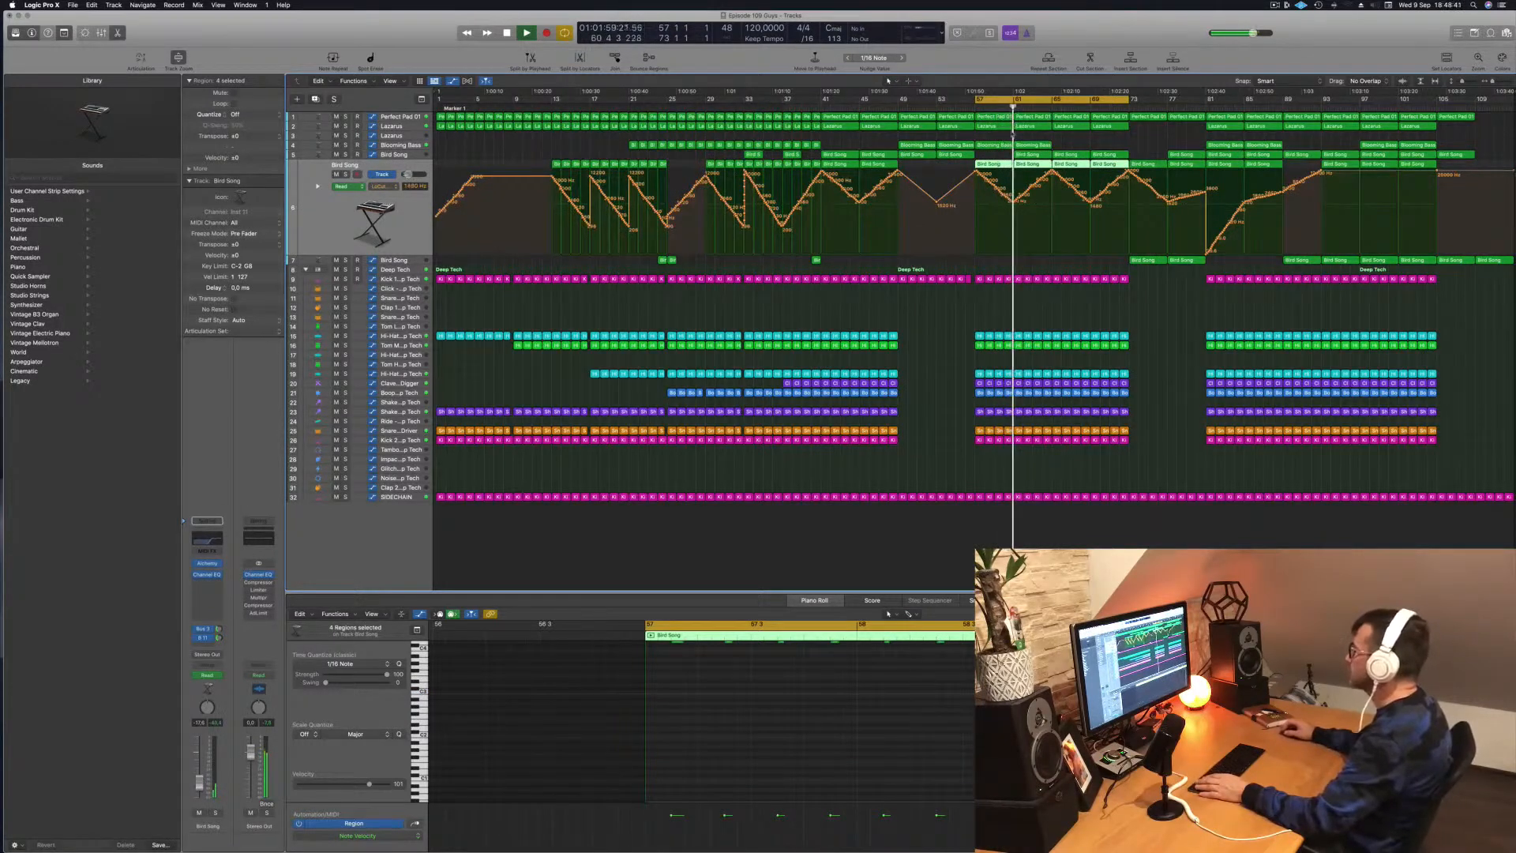
click(966, 109)
click(1032, 155)
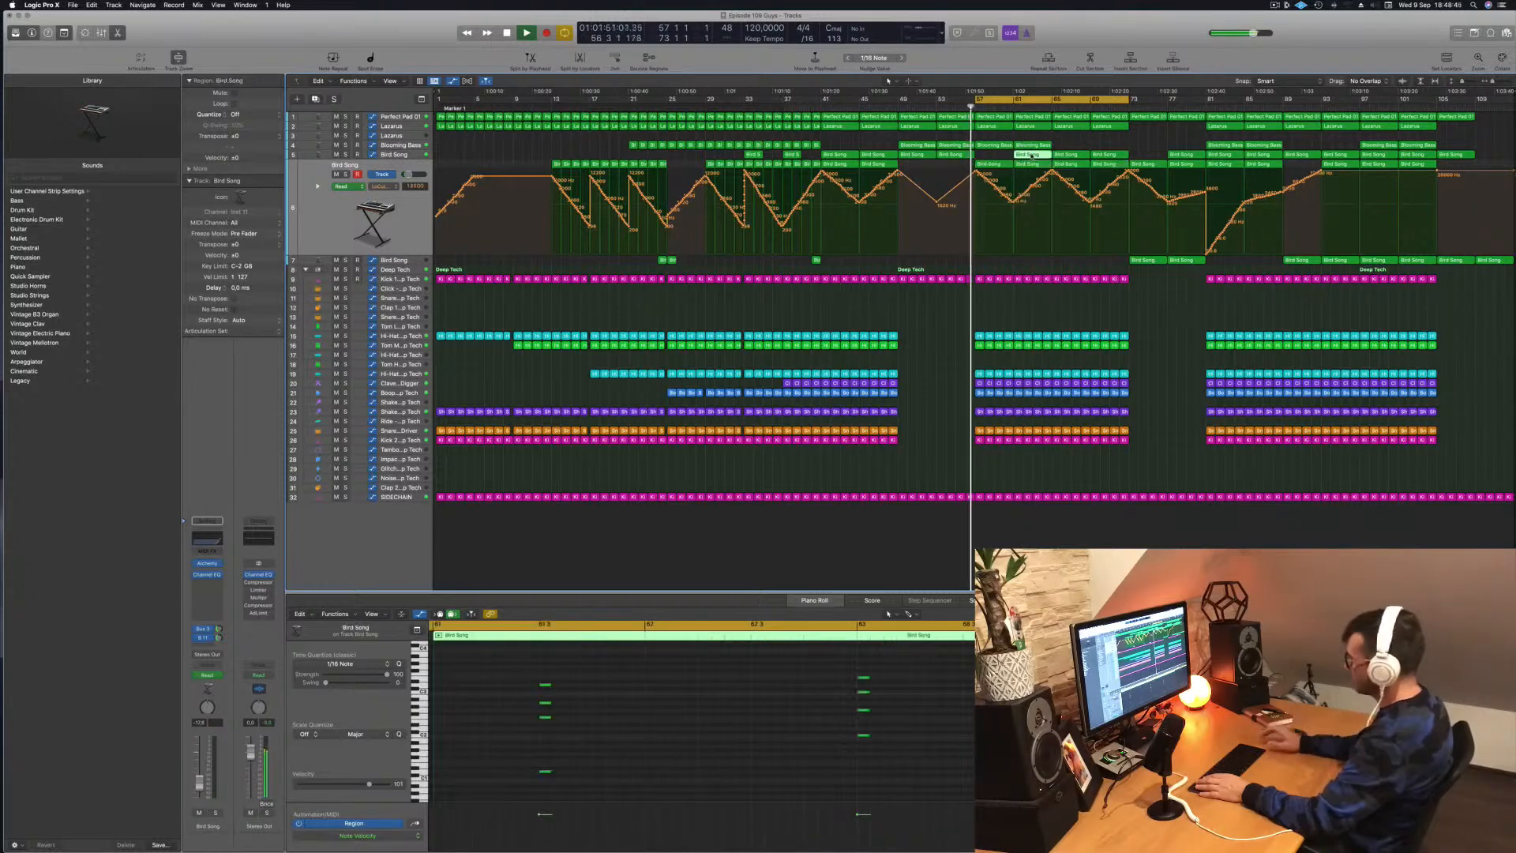
key(Delete)
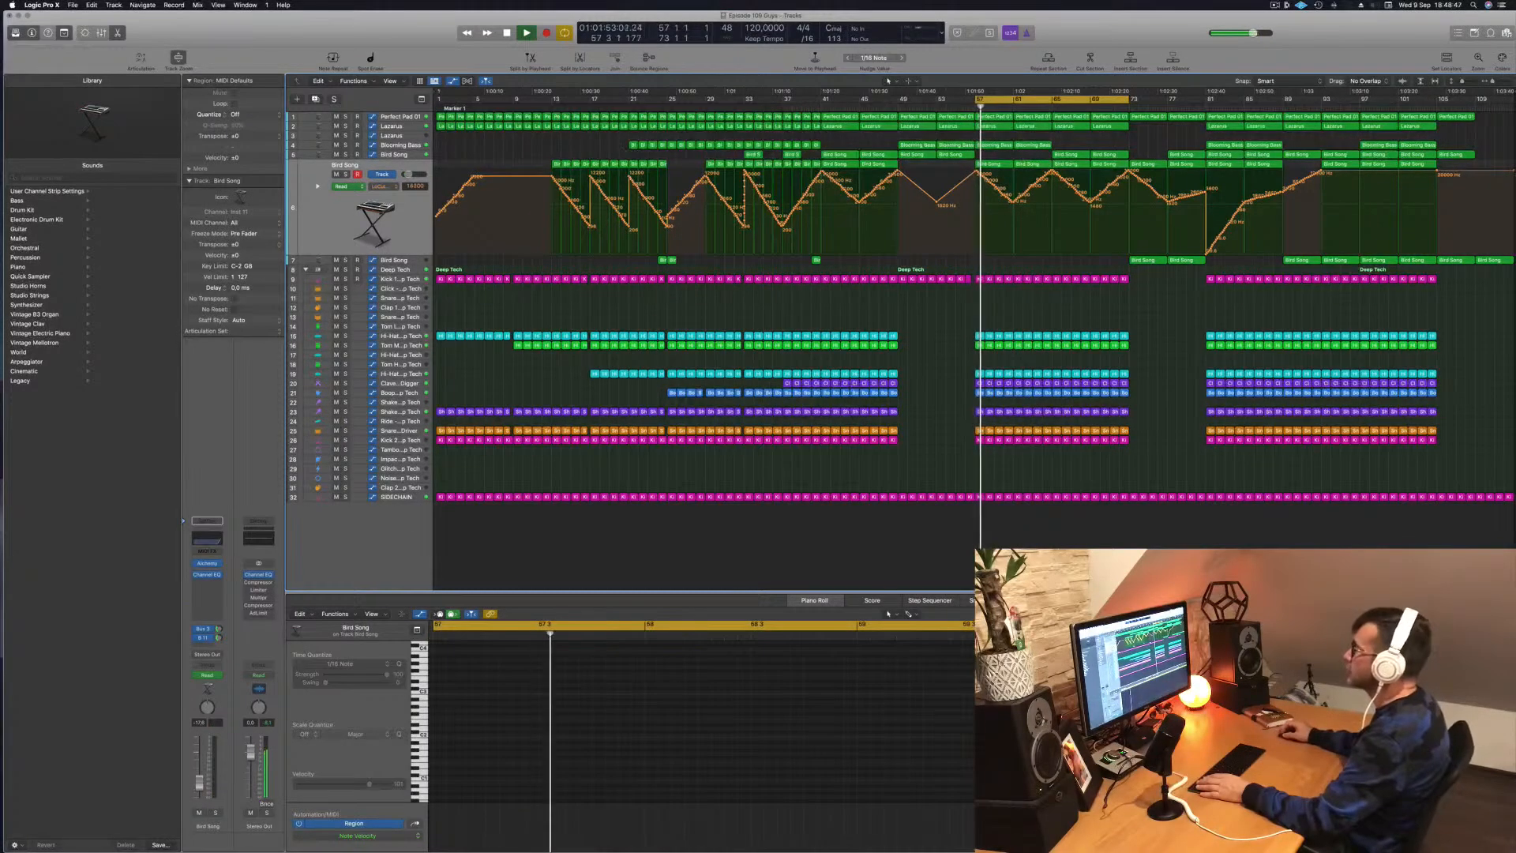
Step: Raise the Perfect Pad 01 cutoff automation point at bar 61 and delete the sustained-chord region that starts there
click(400, 118)
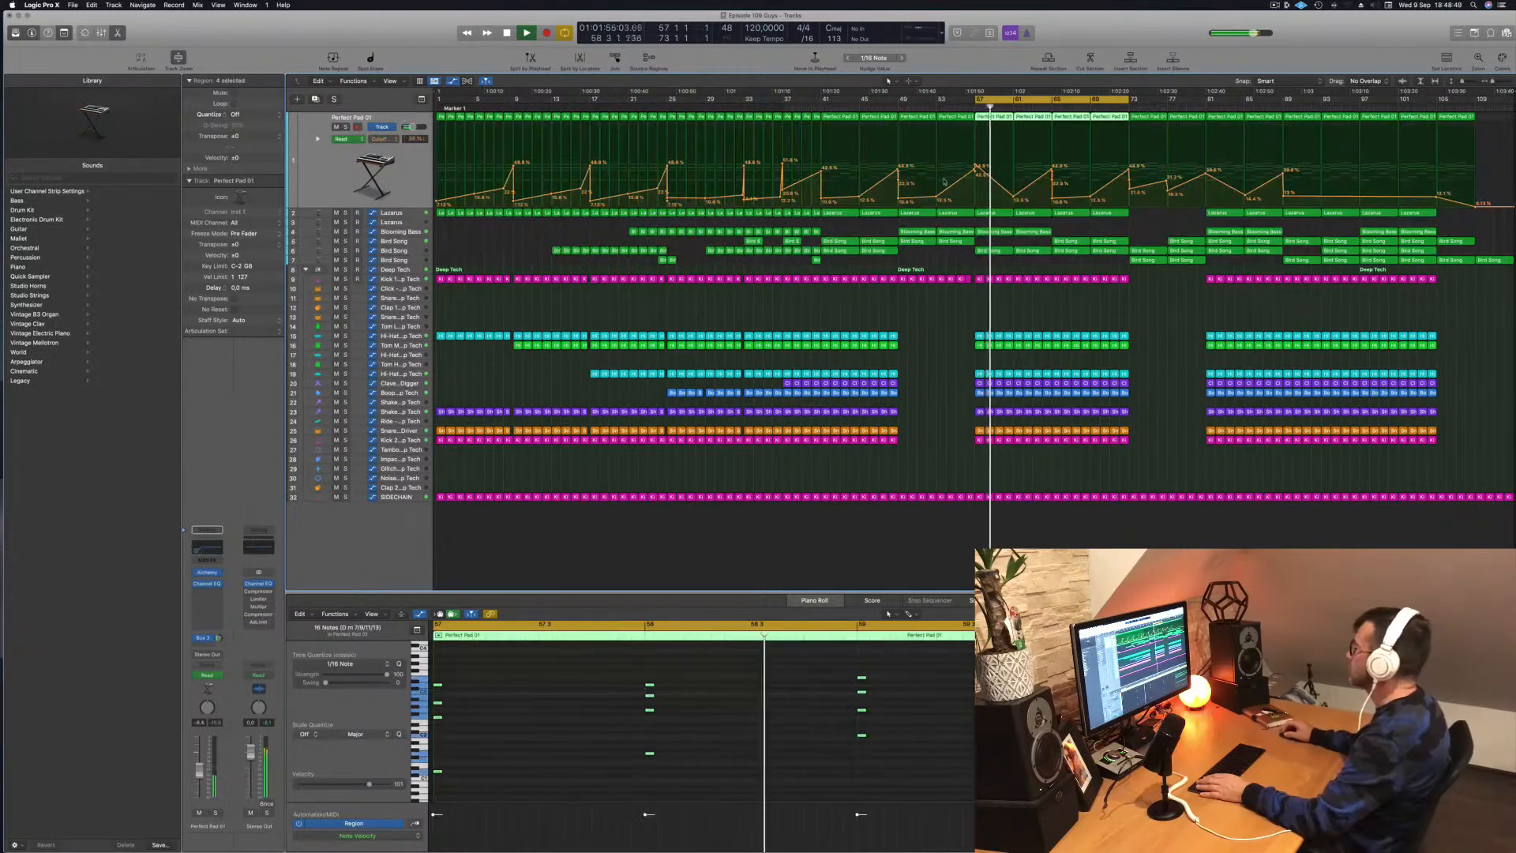
click(1015, 198)
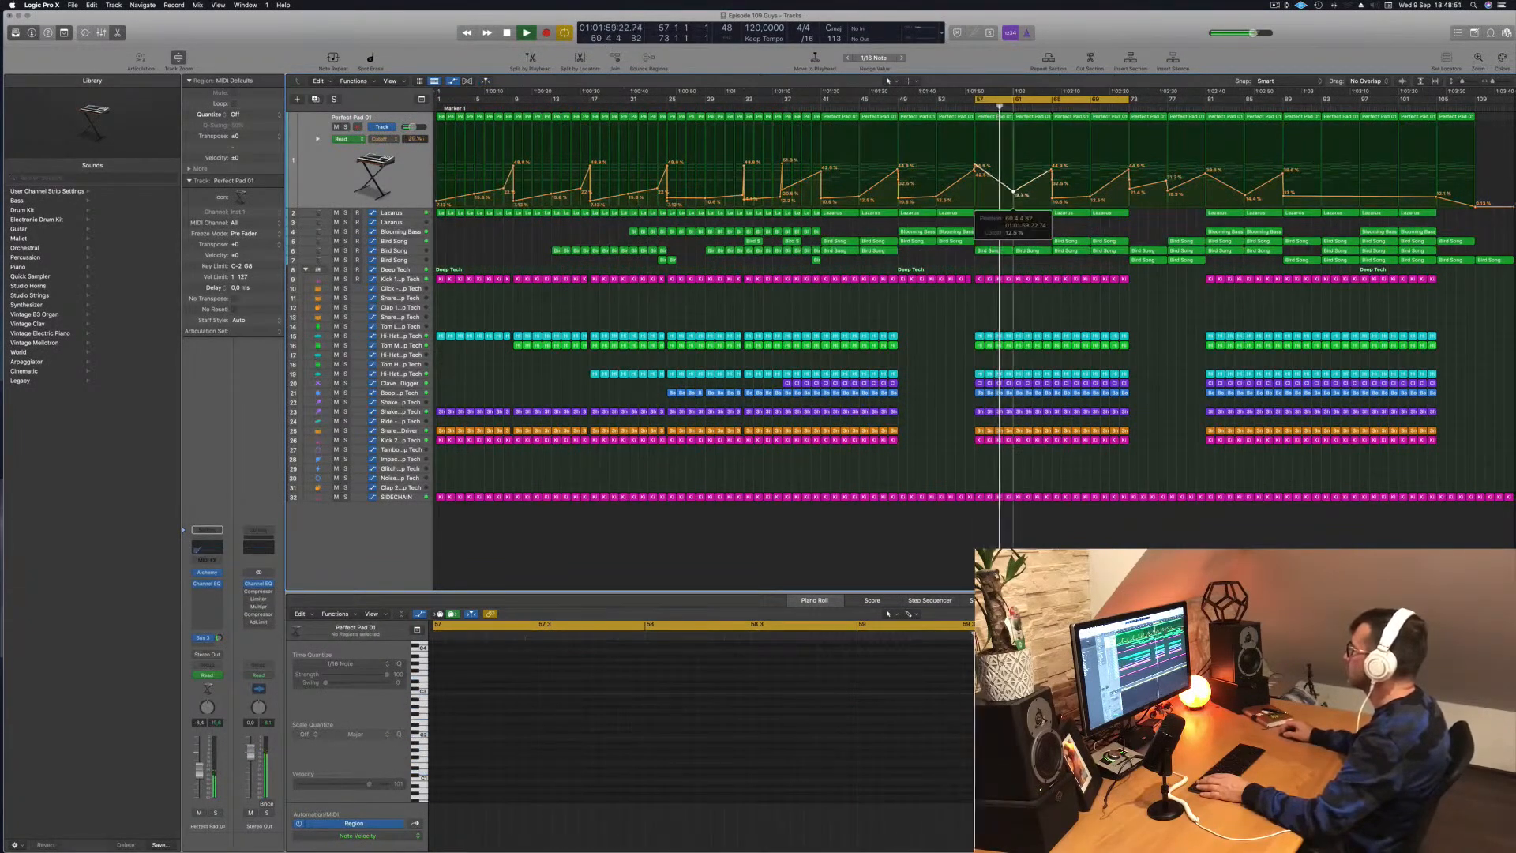
click(1027, 116)
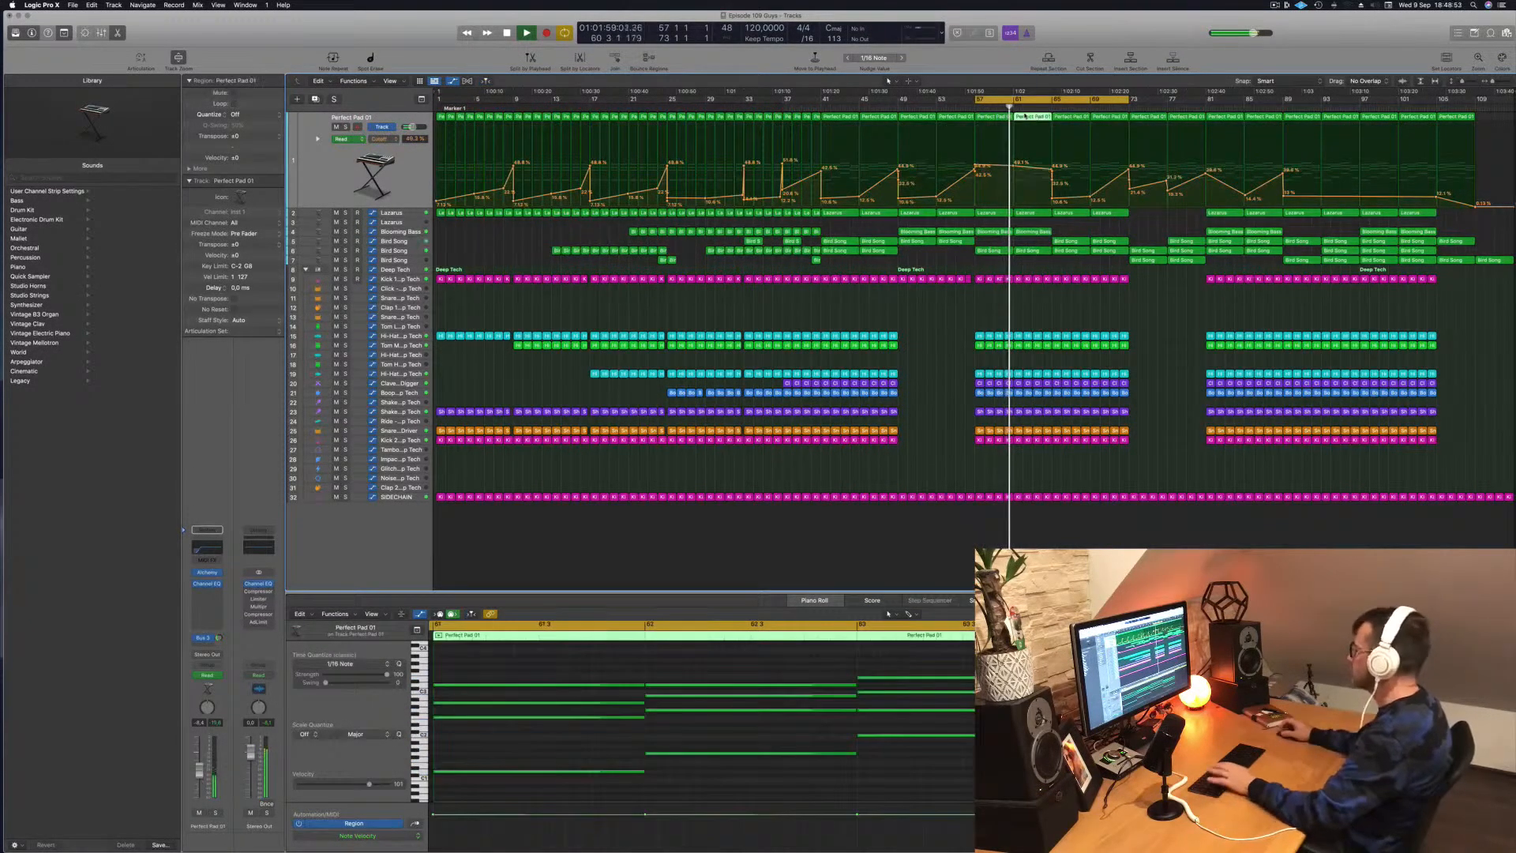
key(Delete)
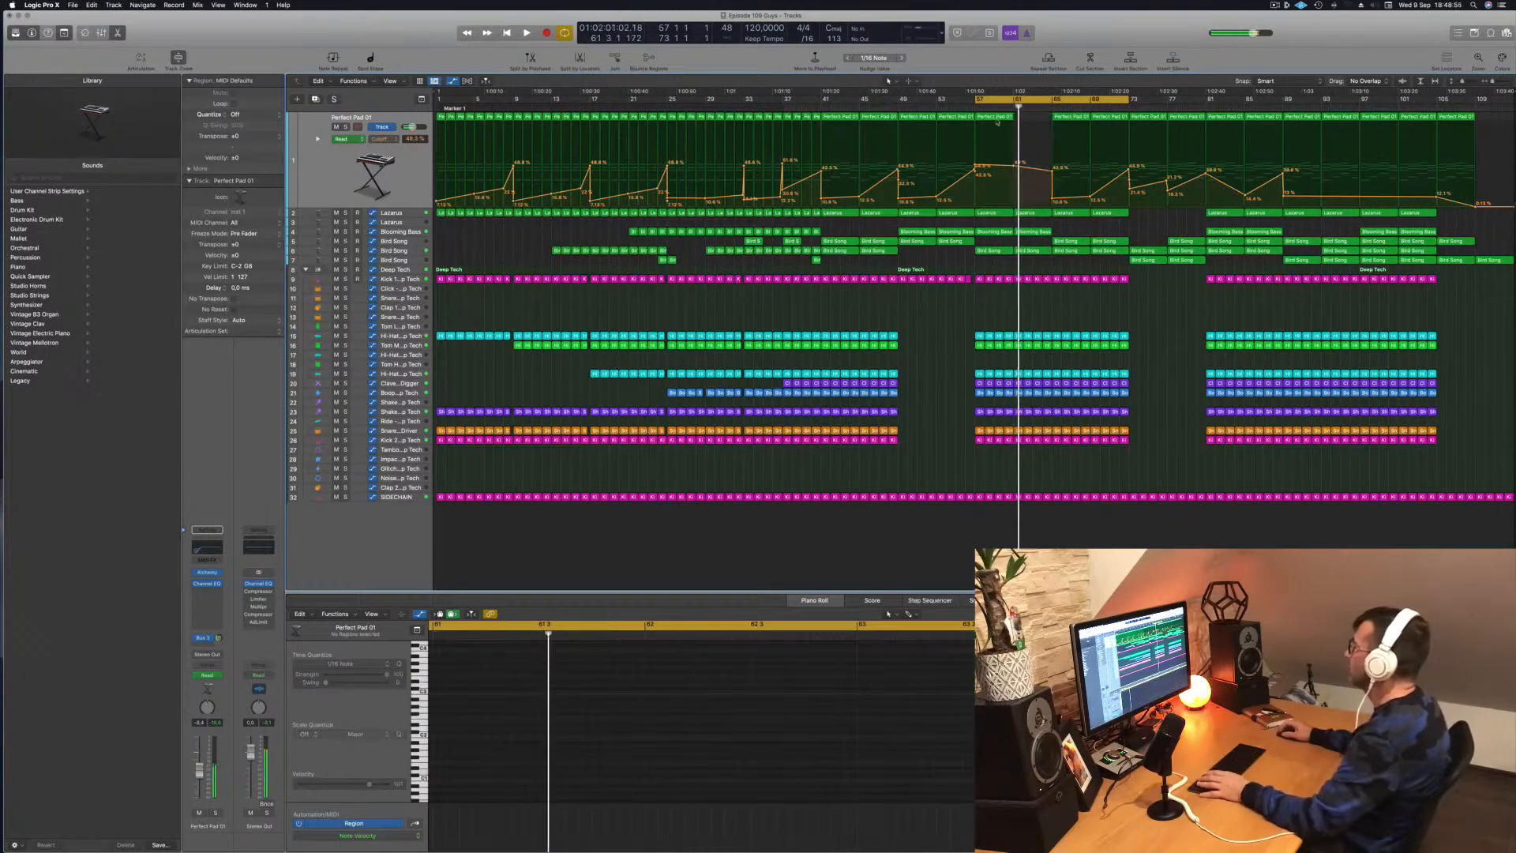
Step: Lower the Perfect Pad 01 cutoff automation points at bars 57 and 61, and replay the section
click(977, 168)
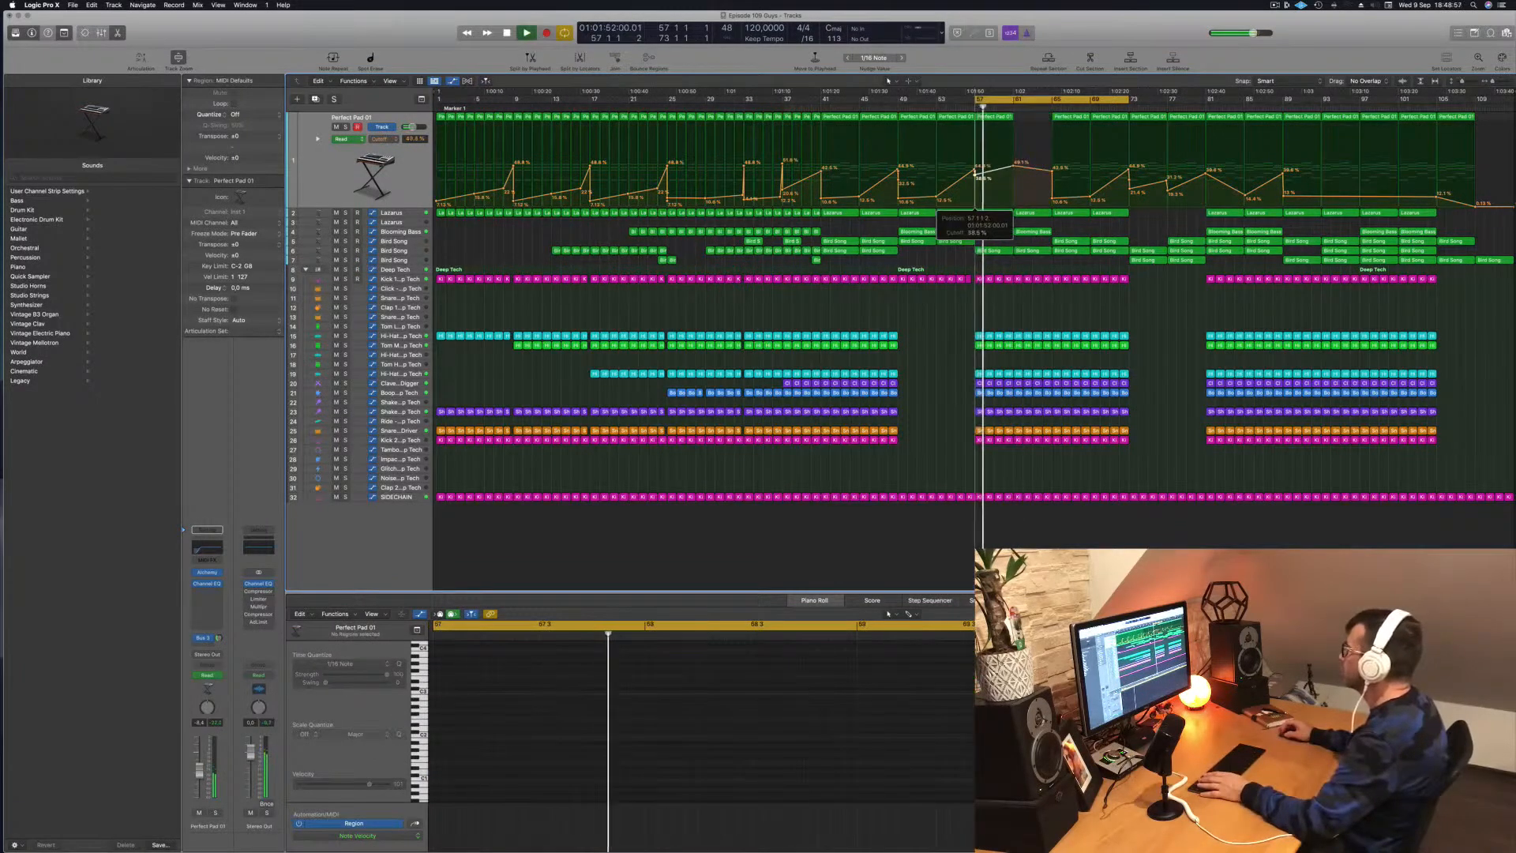
drag(1013, 176, 1013, 172)
key(space)
drag(1013, 178, 976, 181)
key(space)
key(space)
key(space)
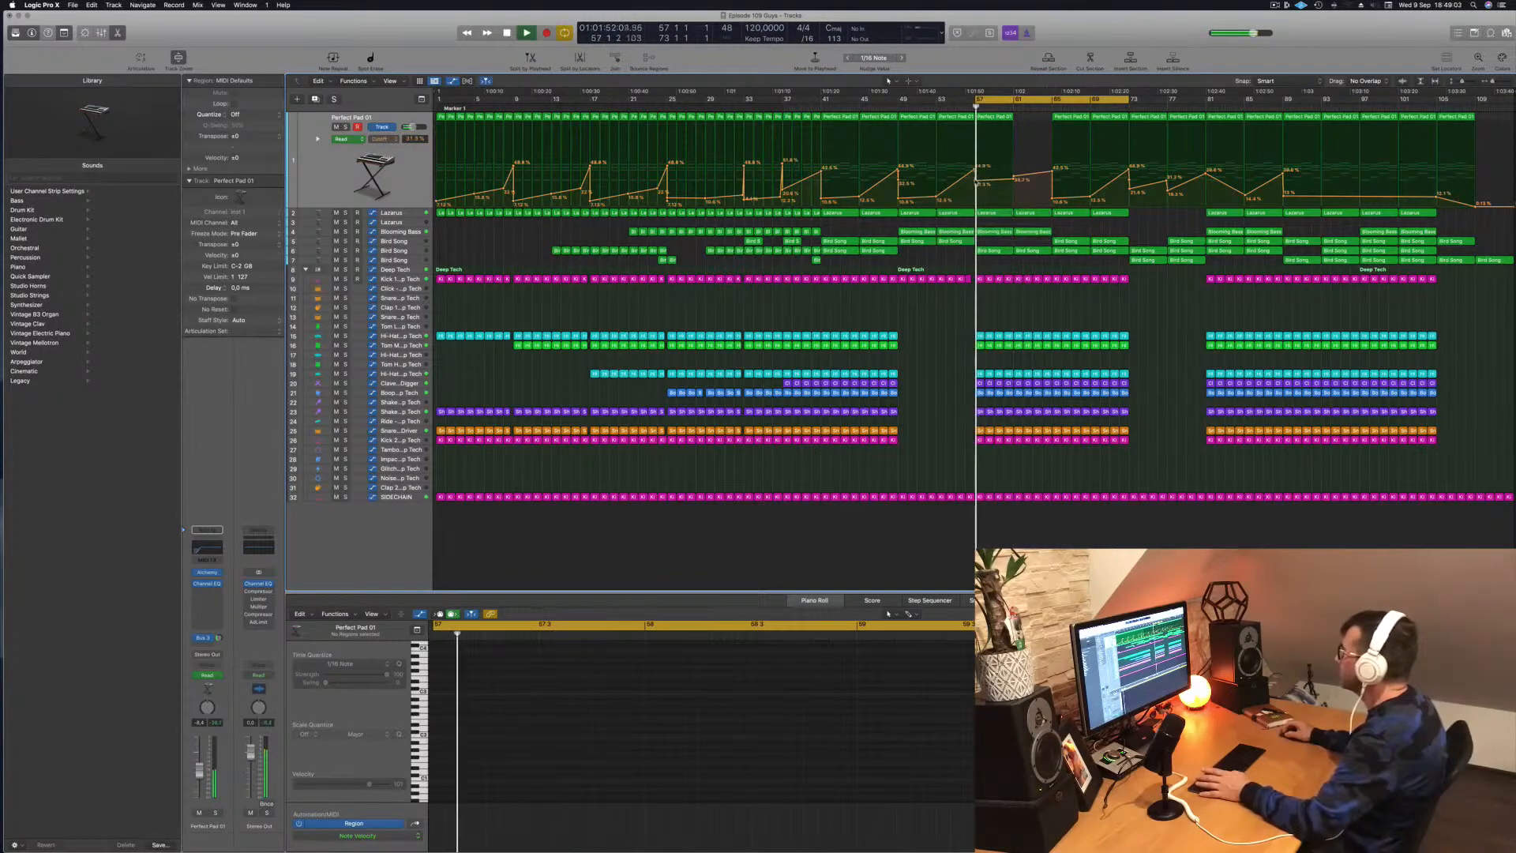
Step: Copy the Perfect Pad 01 stab region from bar 57 to bar 61, level its cutoff automation at about 32%, and replay
drag(993, 120, 1013, 177)
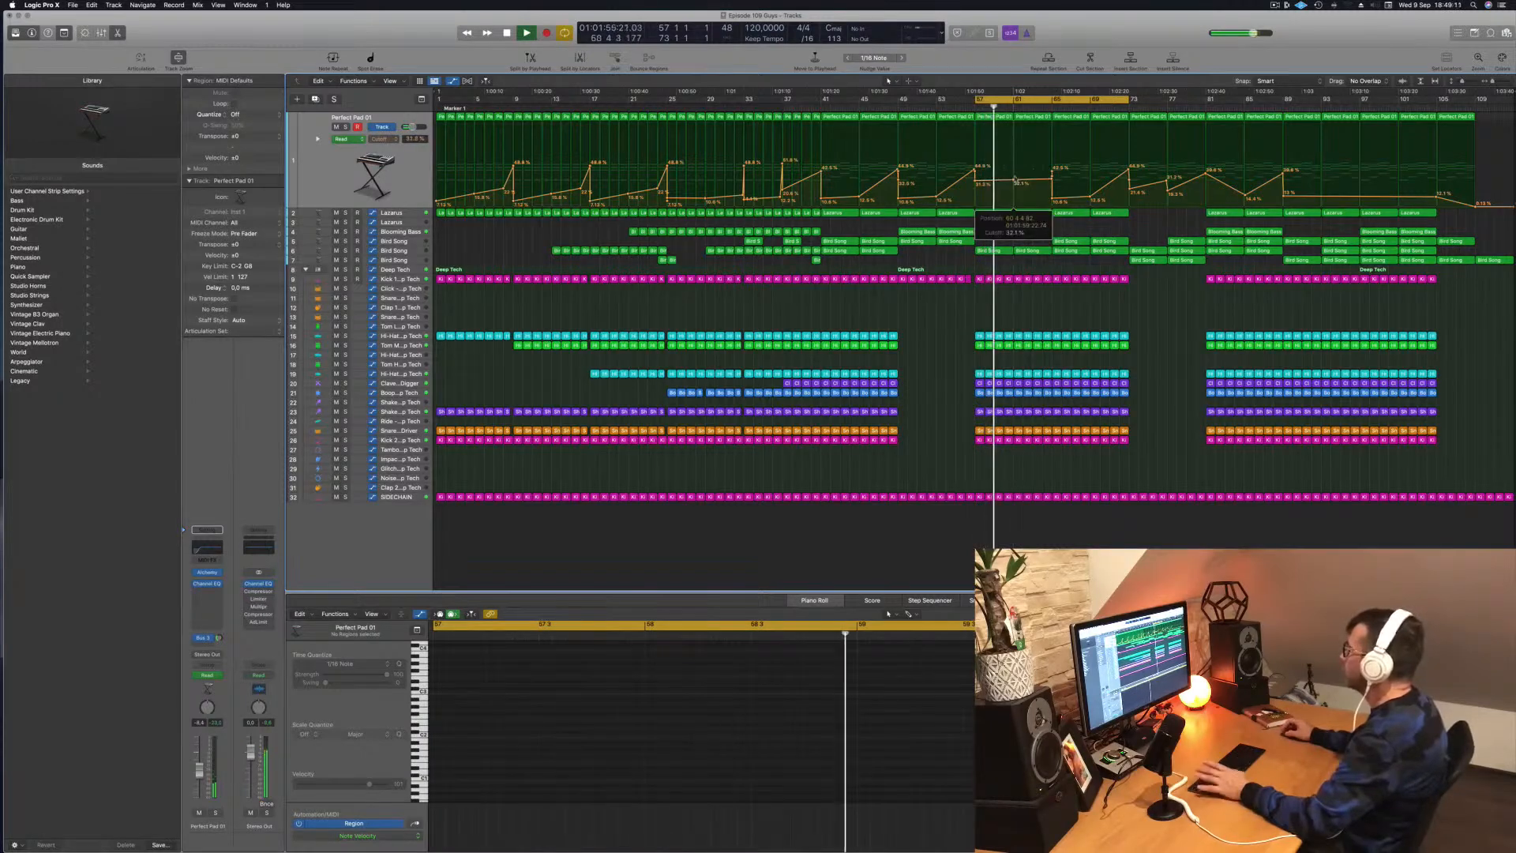
key(space)
key(space)
Step: Delete the nine Clave - Crate Digger regions starting at bar 57 and replay the section
drag(972, 384, 1047, 385)
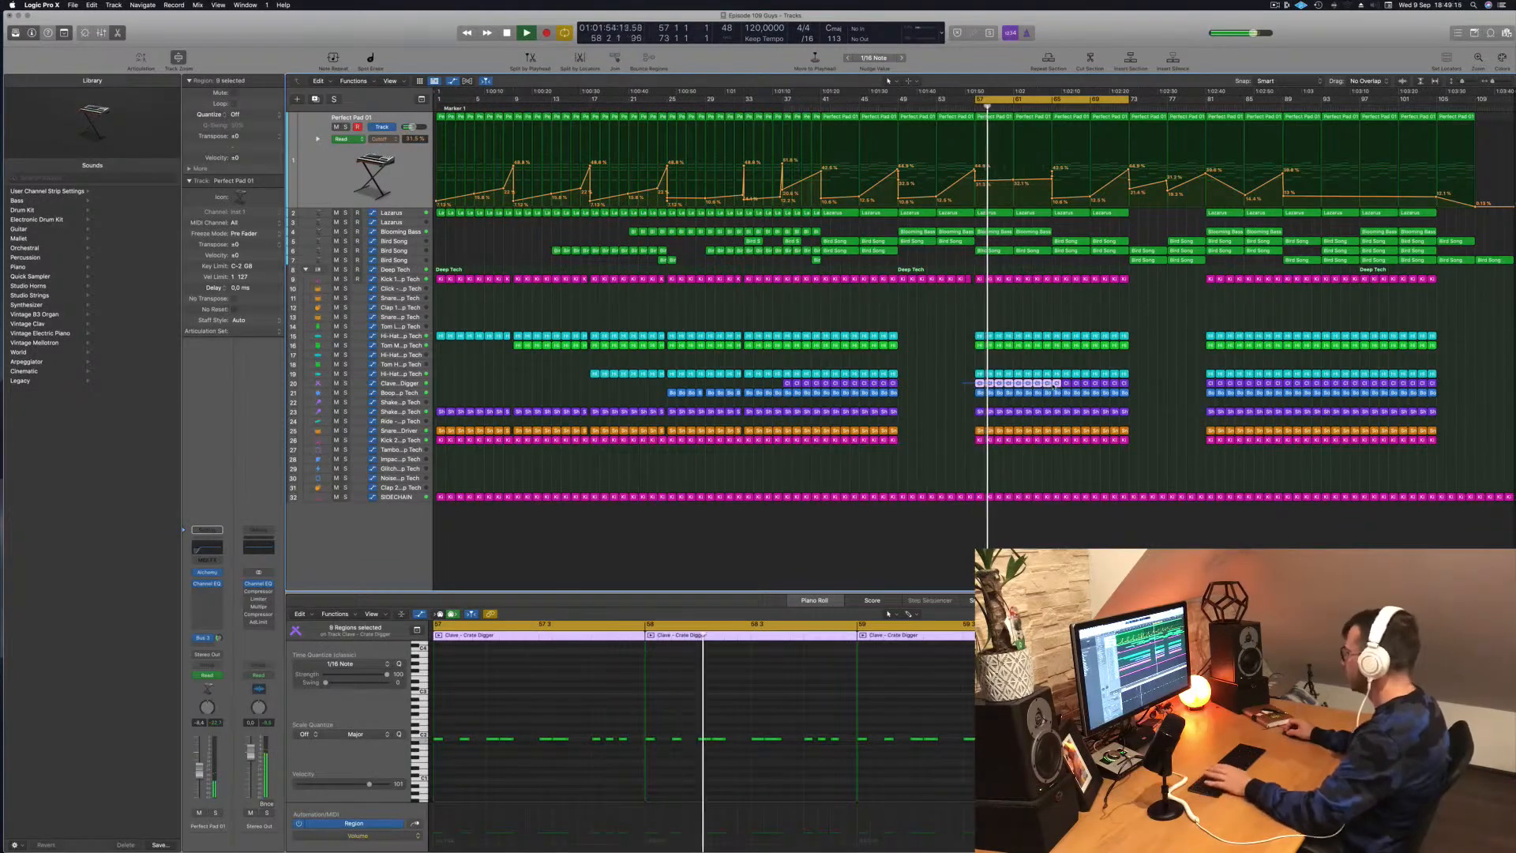
key(Delete)
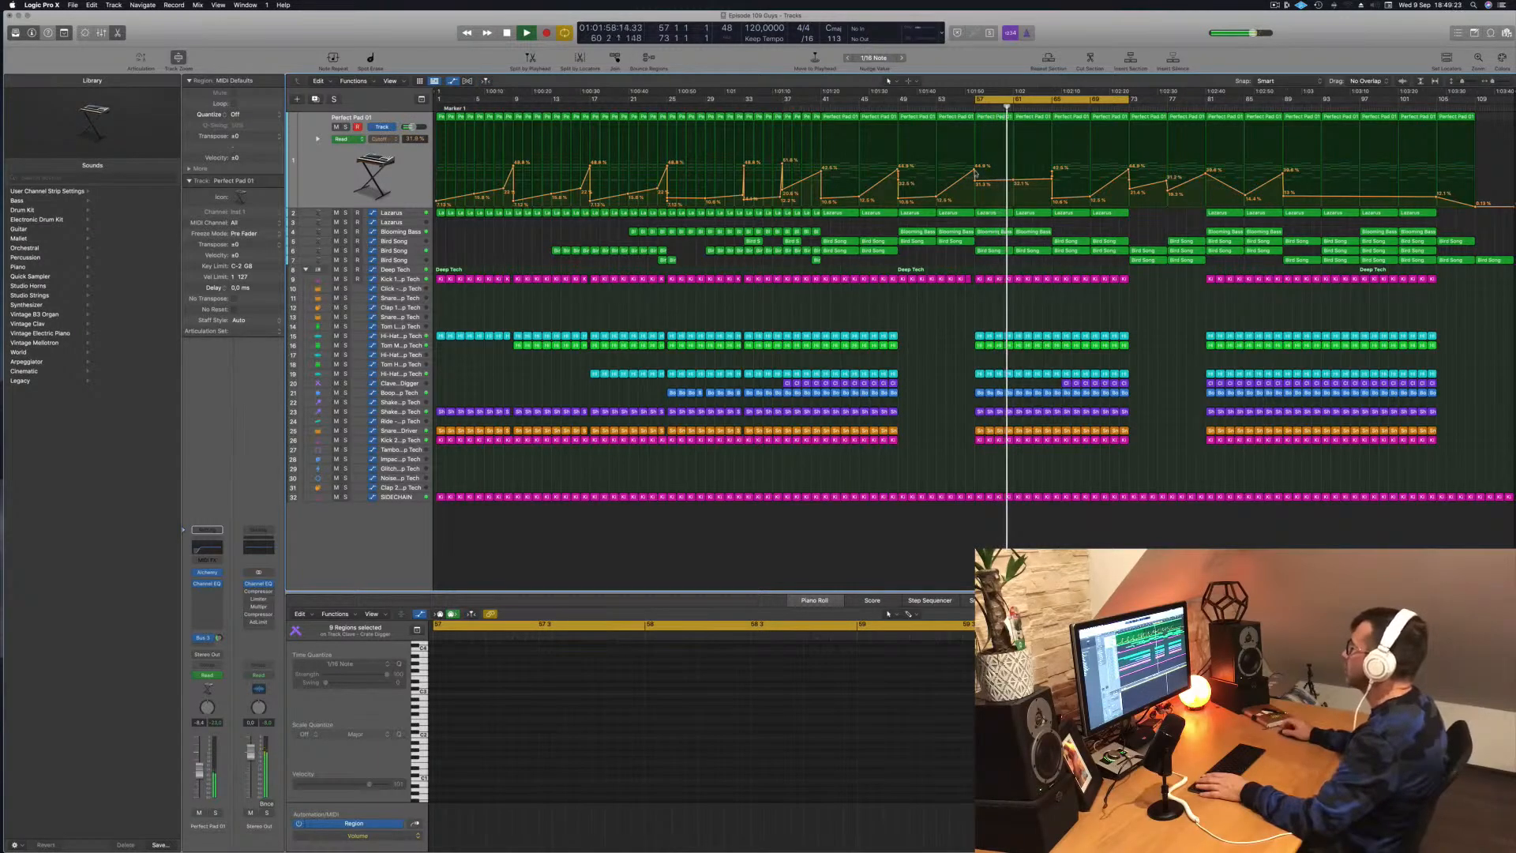
key(space)
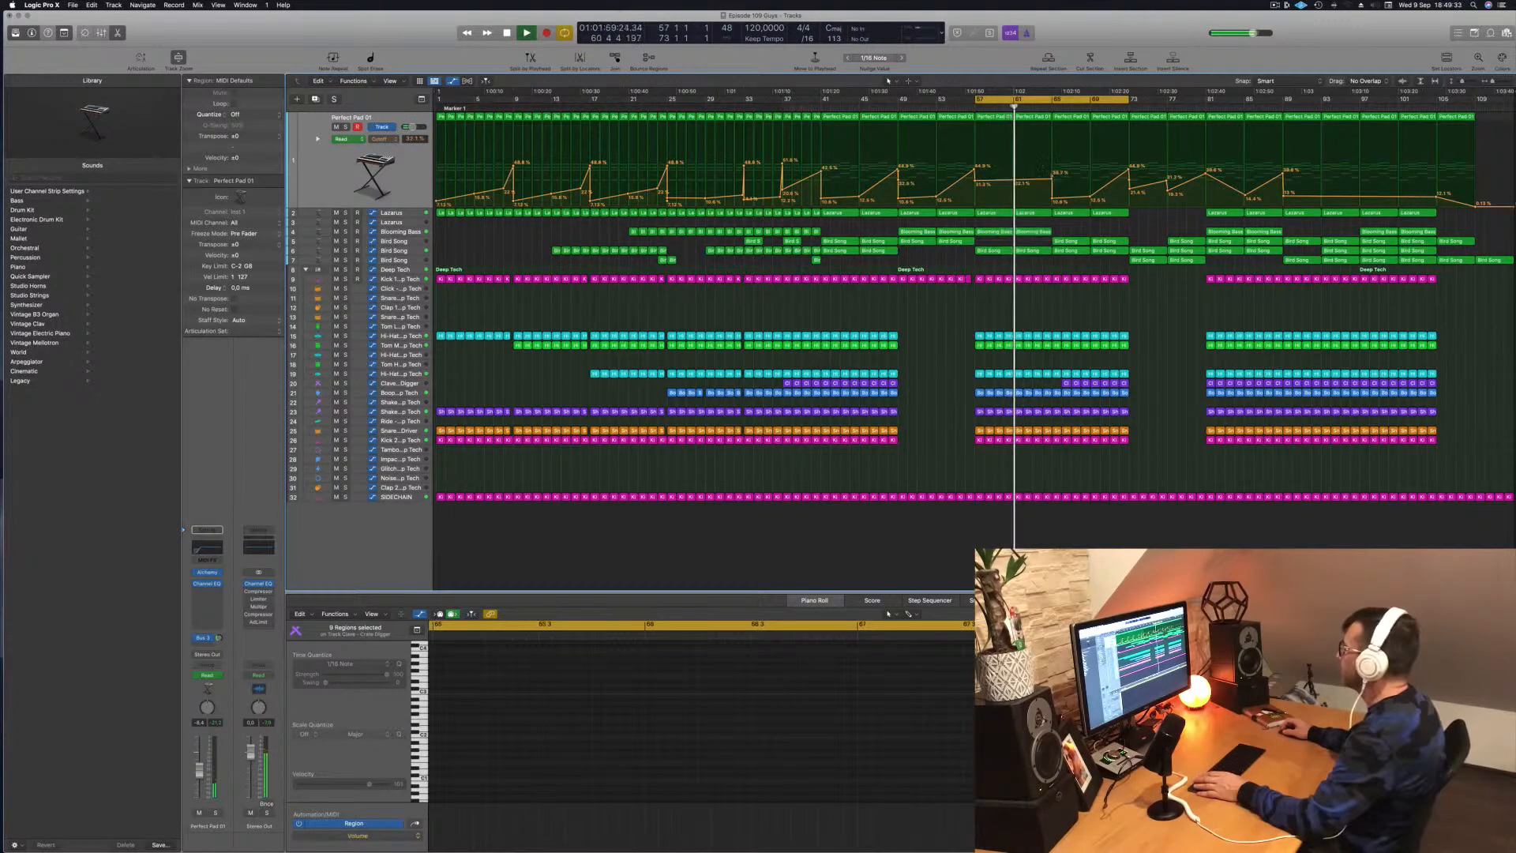
key(space)
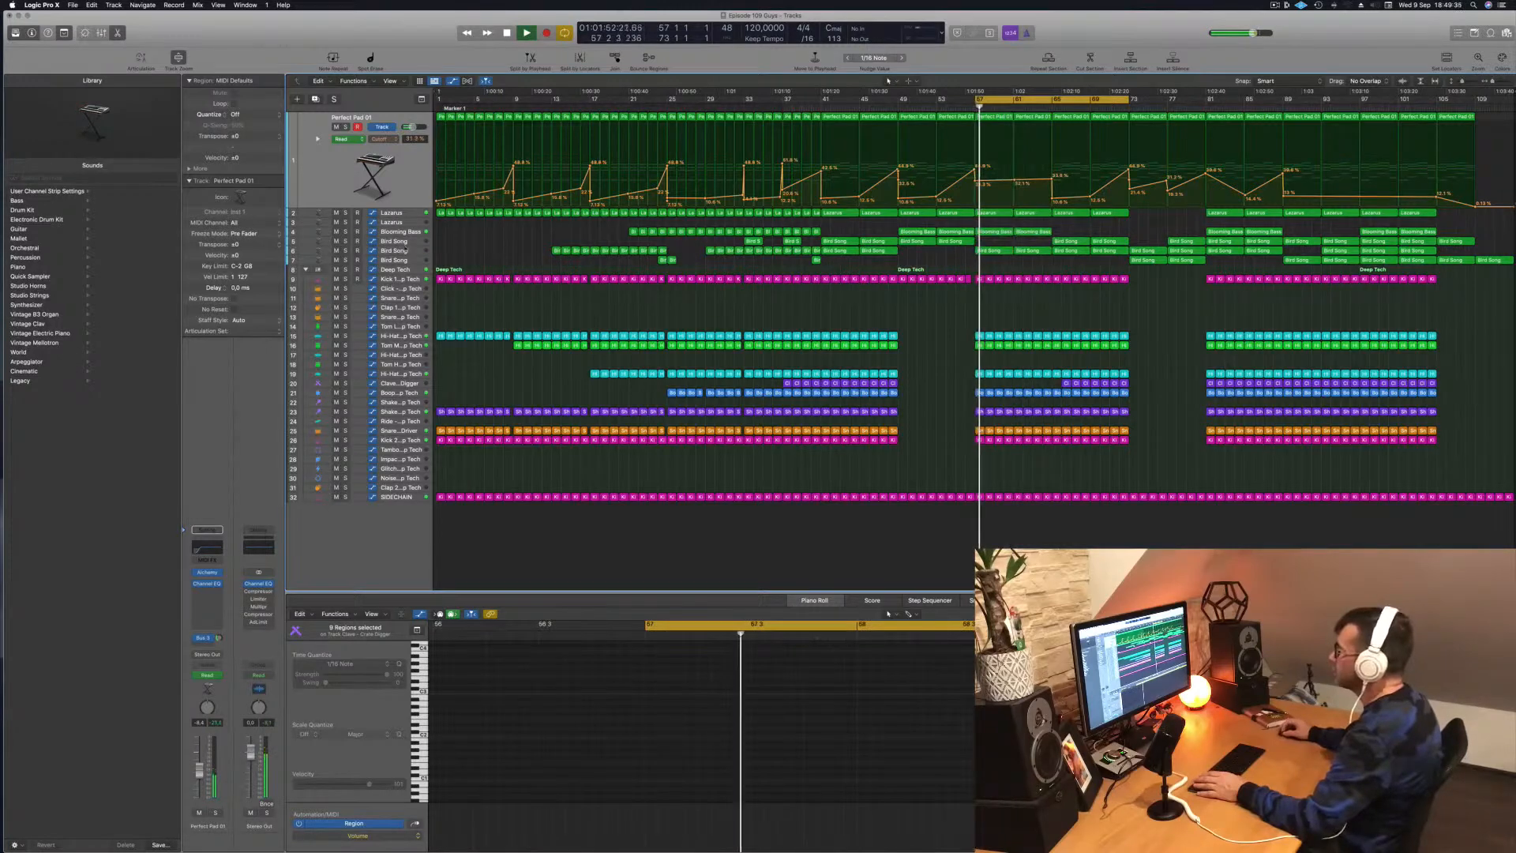
Step: Delete the two Bird Song regions at bars 57 and 61 on track 6
click(420, 249)
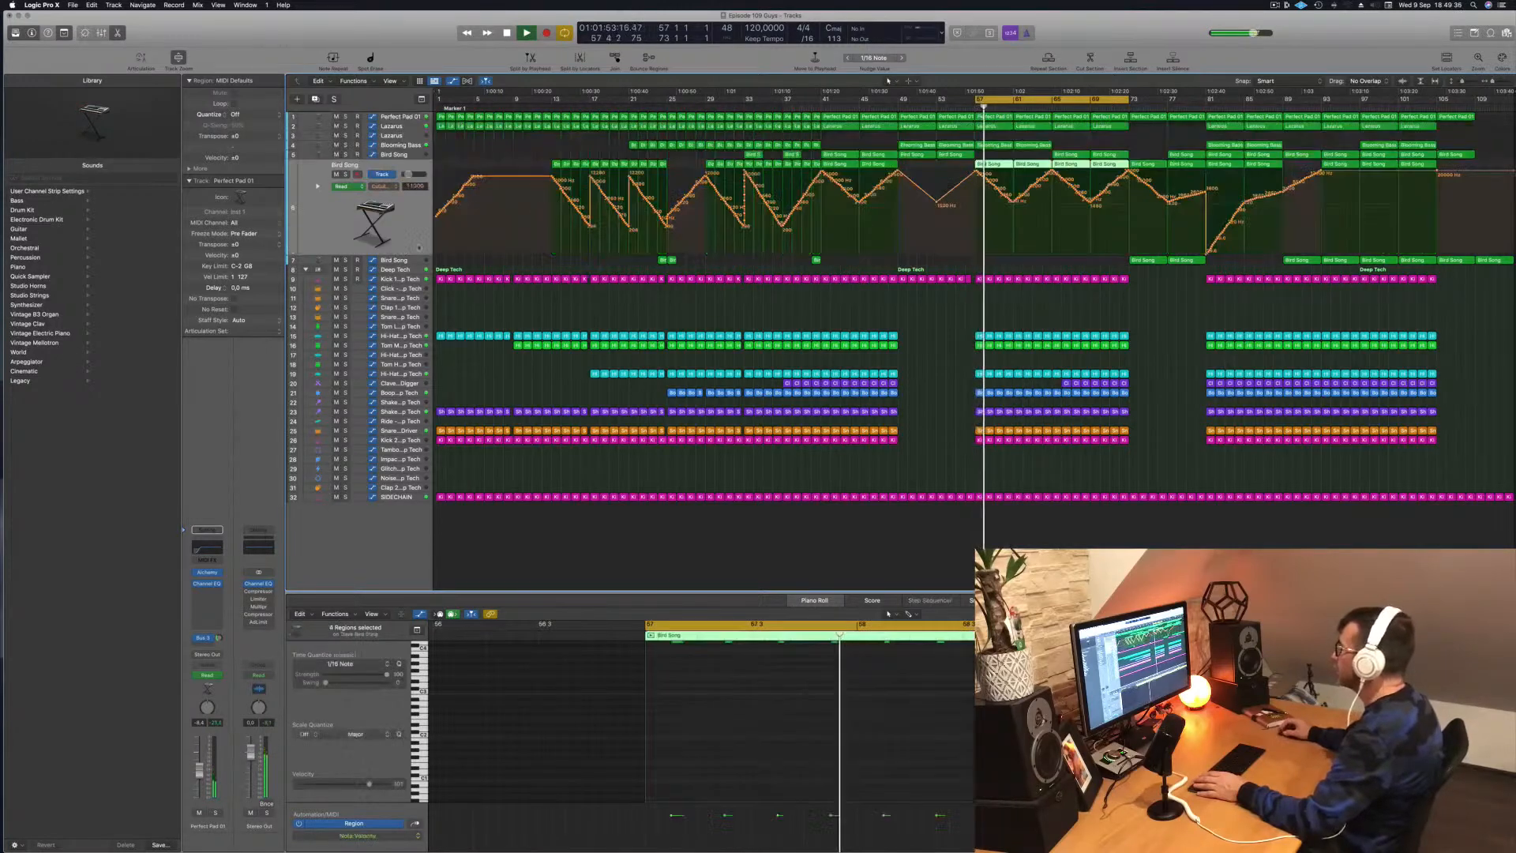
click(1001, 156)
drag(1001, 156, 1018, 168)
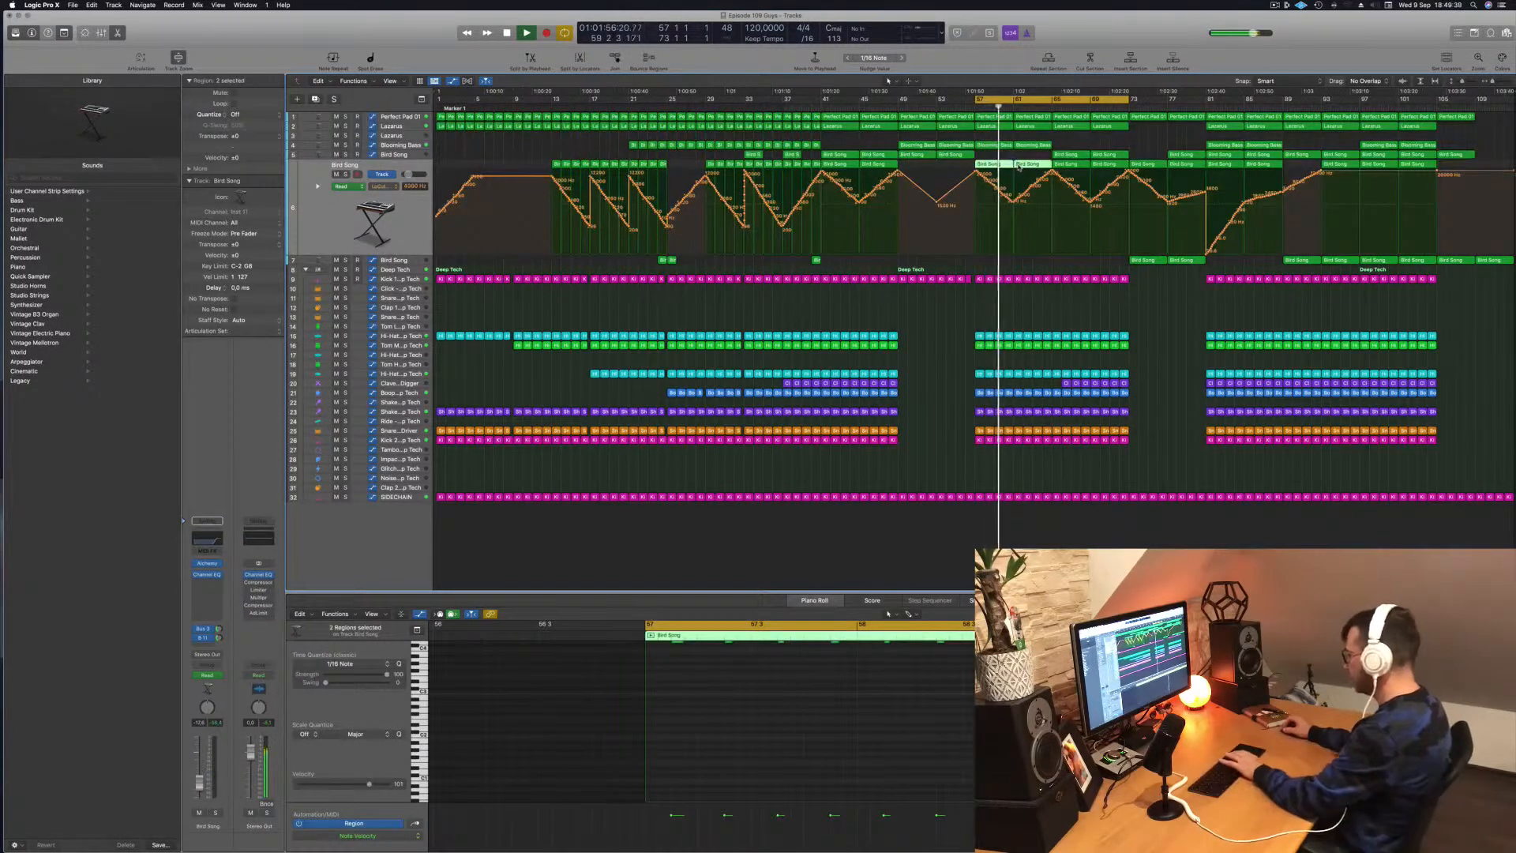
key(Delete)
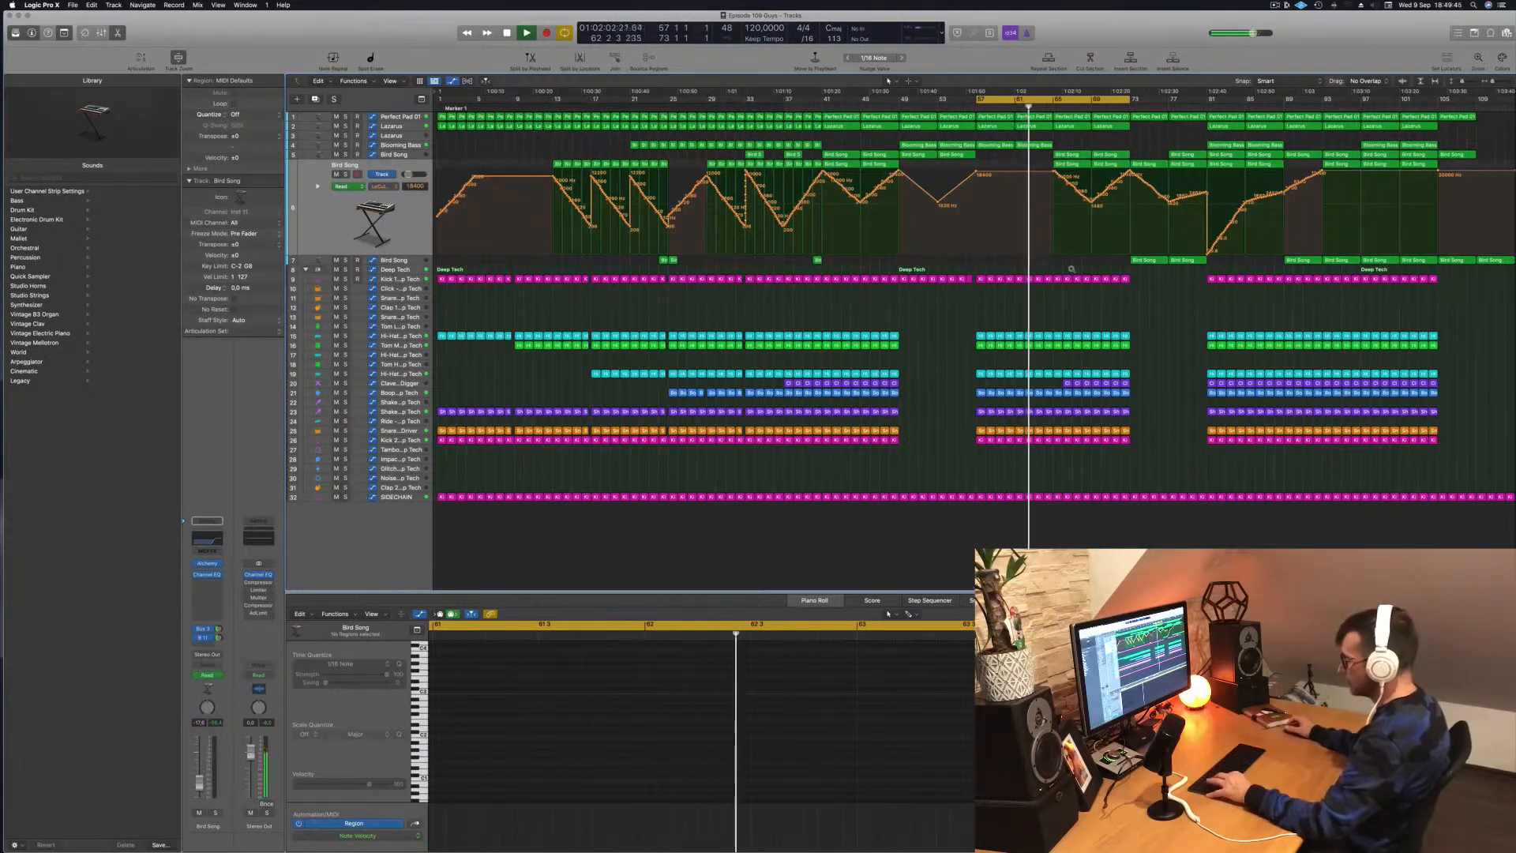
Step: Solo the Lazarus track on track 2 to hear it alone, turn solo off, and replay from bar 57
scroll(1092, 273, up, 4)
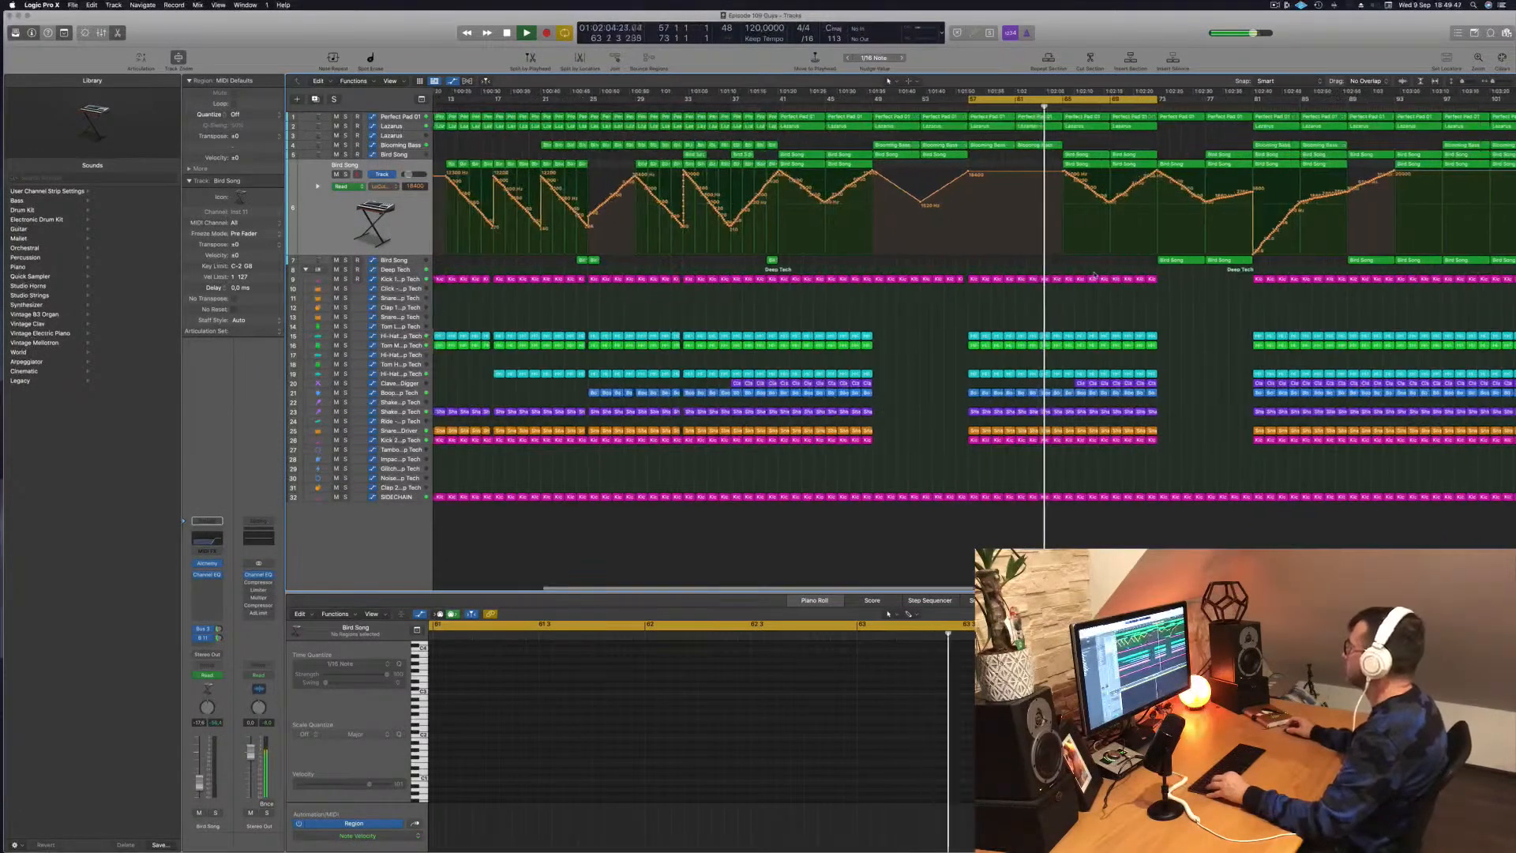
scroll(1098, 271, down, 2)
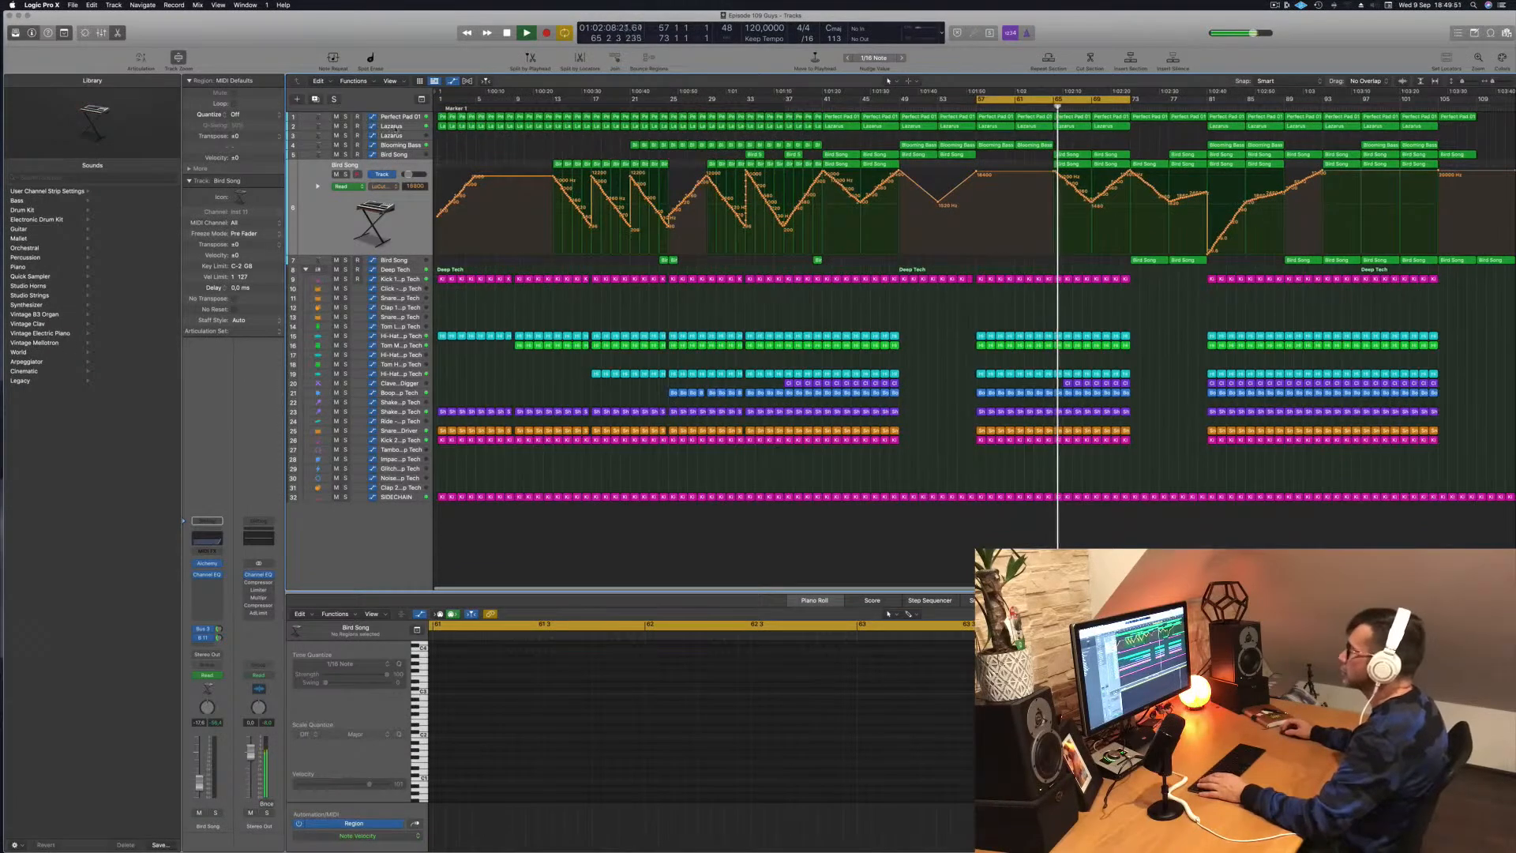
click(371, 126)
click(345, 136)
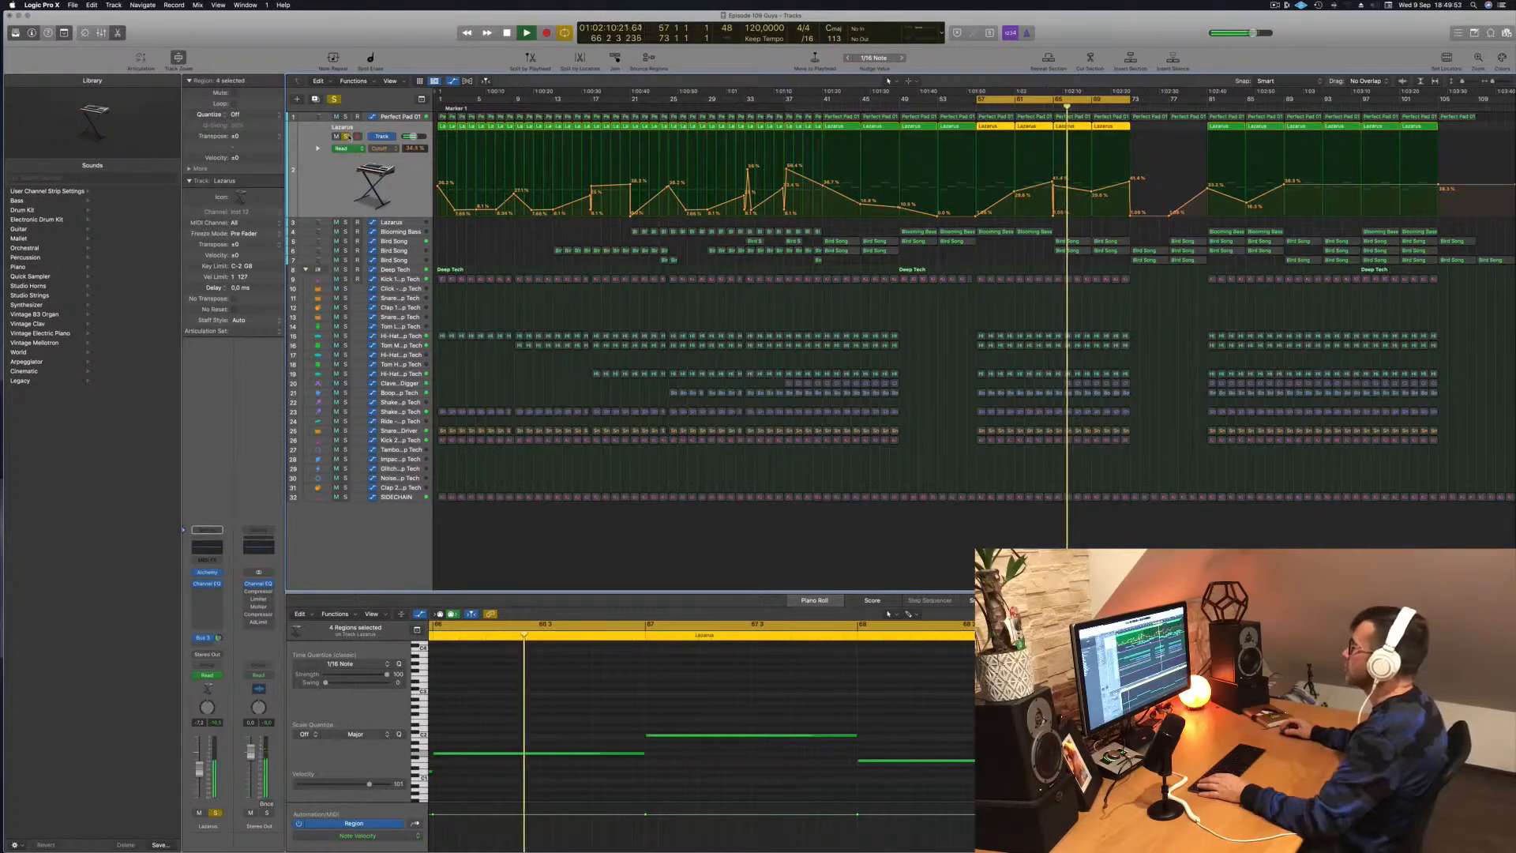
click(347, 136)
key(space)
key(space)
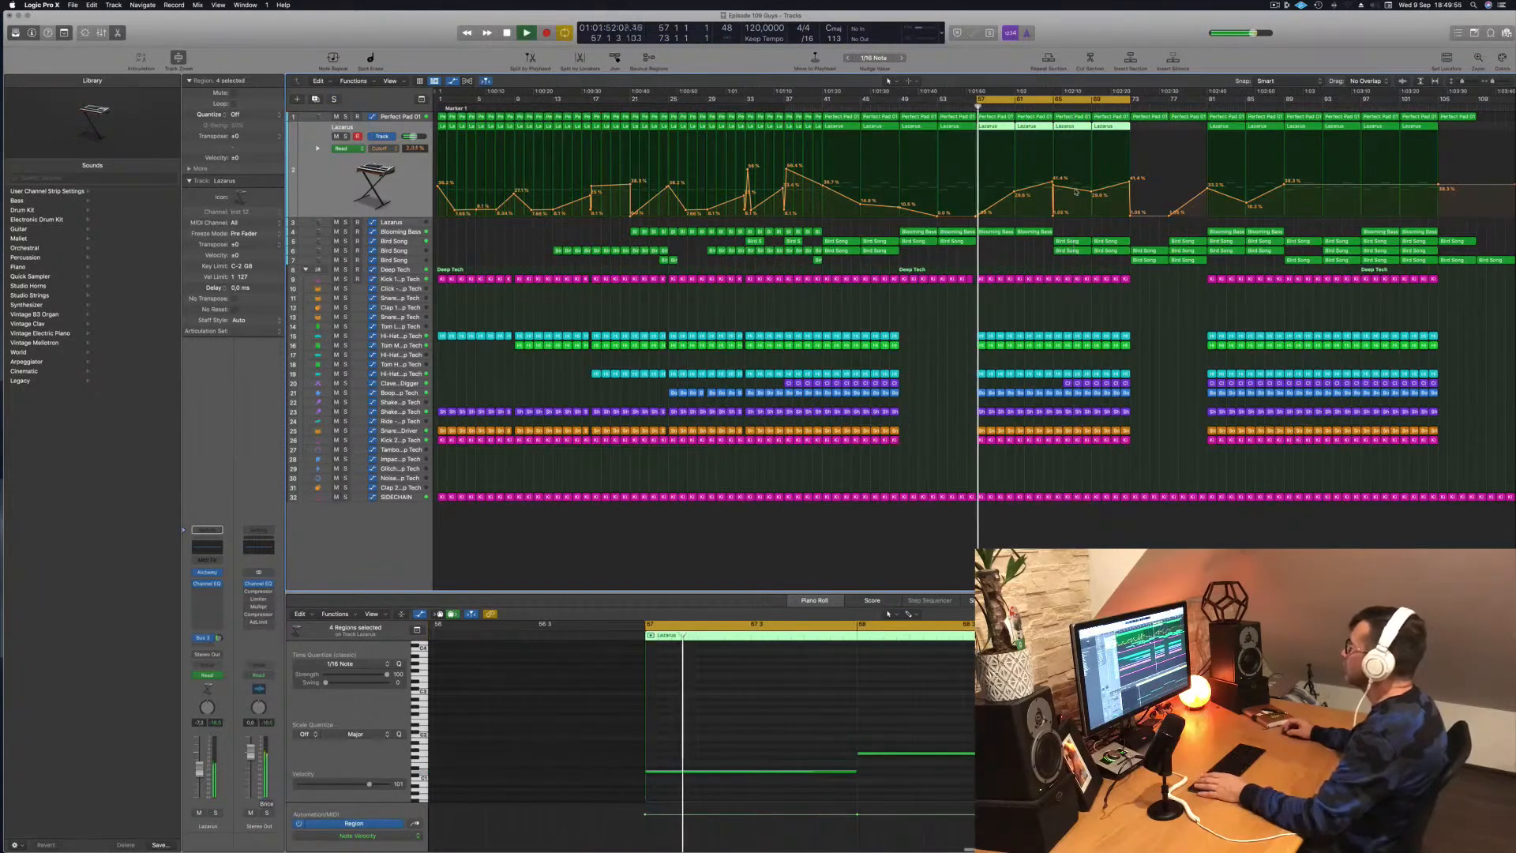
Step: Reshape the Lazarus track's cutoff automation so it rises from bar 57 to a peak at bar 65 and drops back there
drag(1091, 191, 1042, 192)
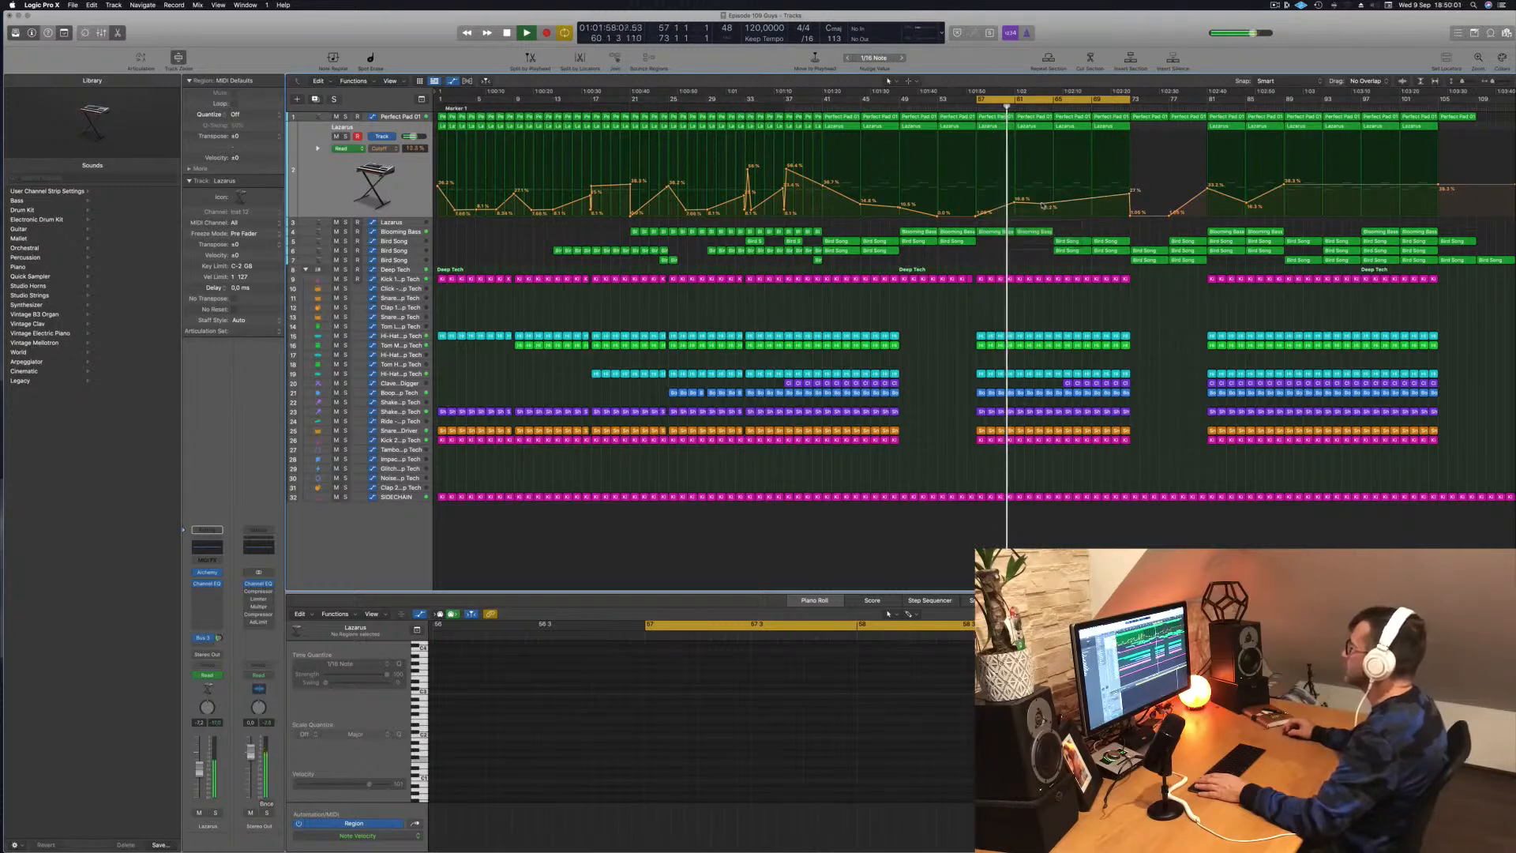
drag(1052, 204, 1053, 182)
scroll(1052, 244, up, 1)
scroll(1053, 244, up, 3)
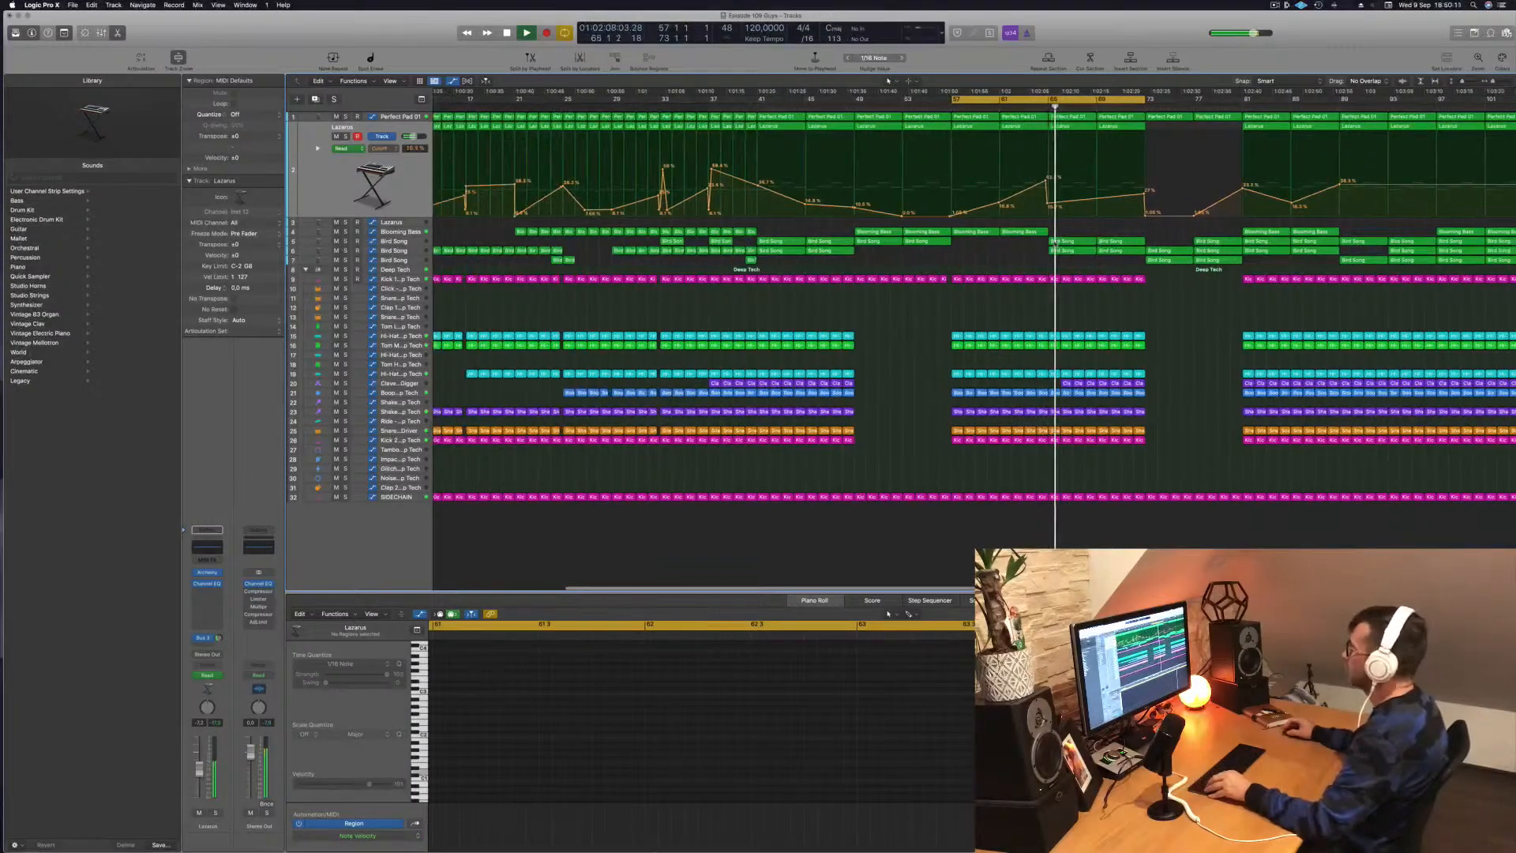
scroll(1052, 244, down, 3)
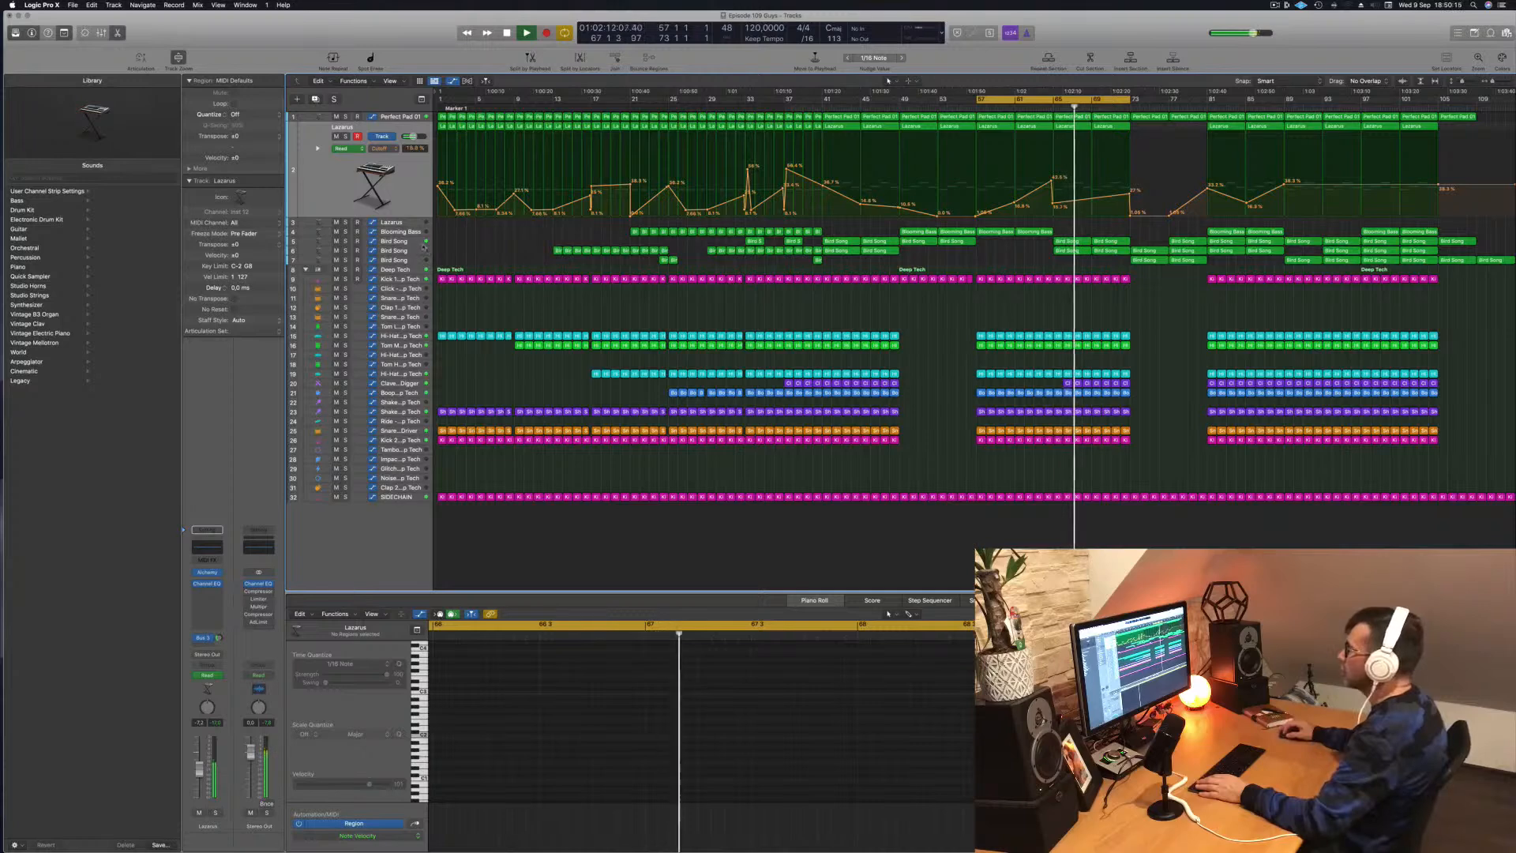
Step: Copy the two Bird Song regions at bars 73 and 77 on track 7 to bars 65 and 69
click(421, 242)
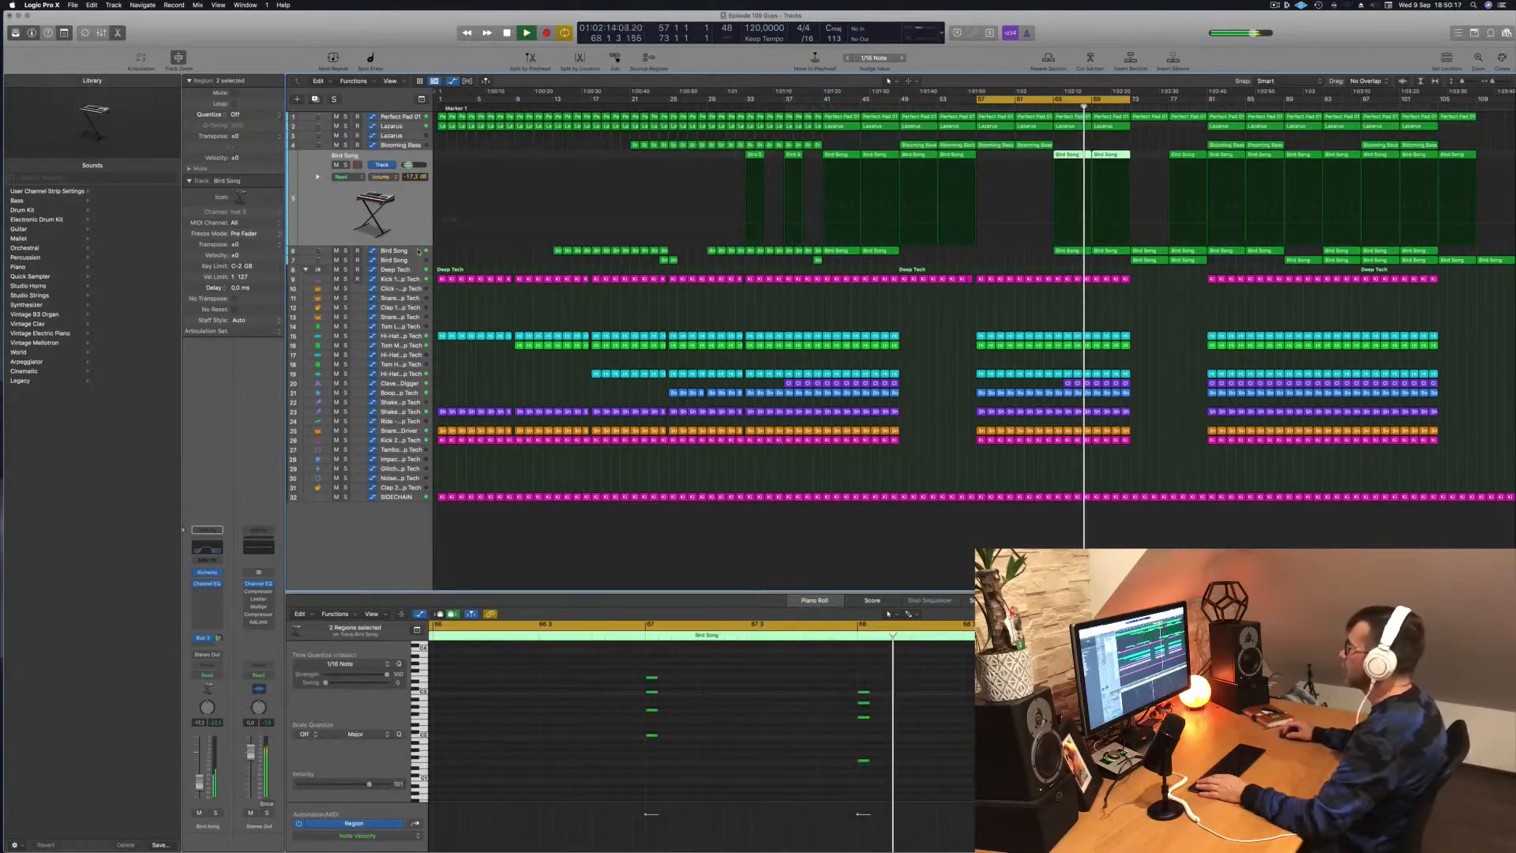
click(421, 250)
key(space)
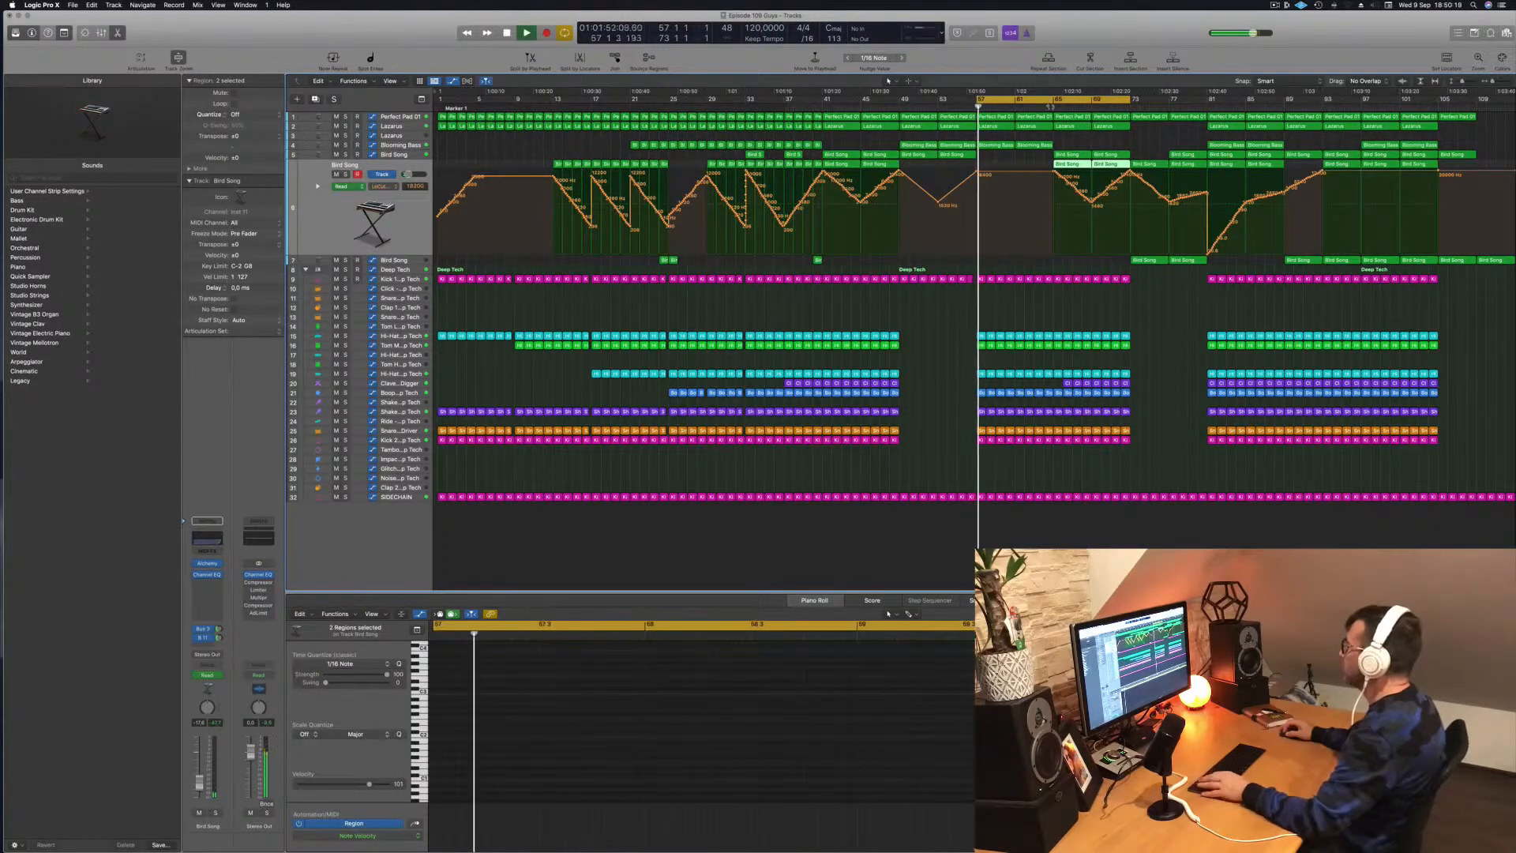
drag(1156, 263, 1111, 263)
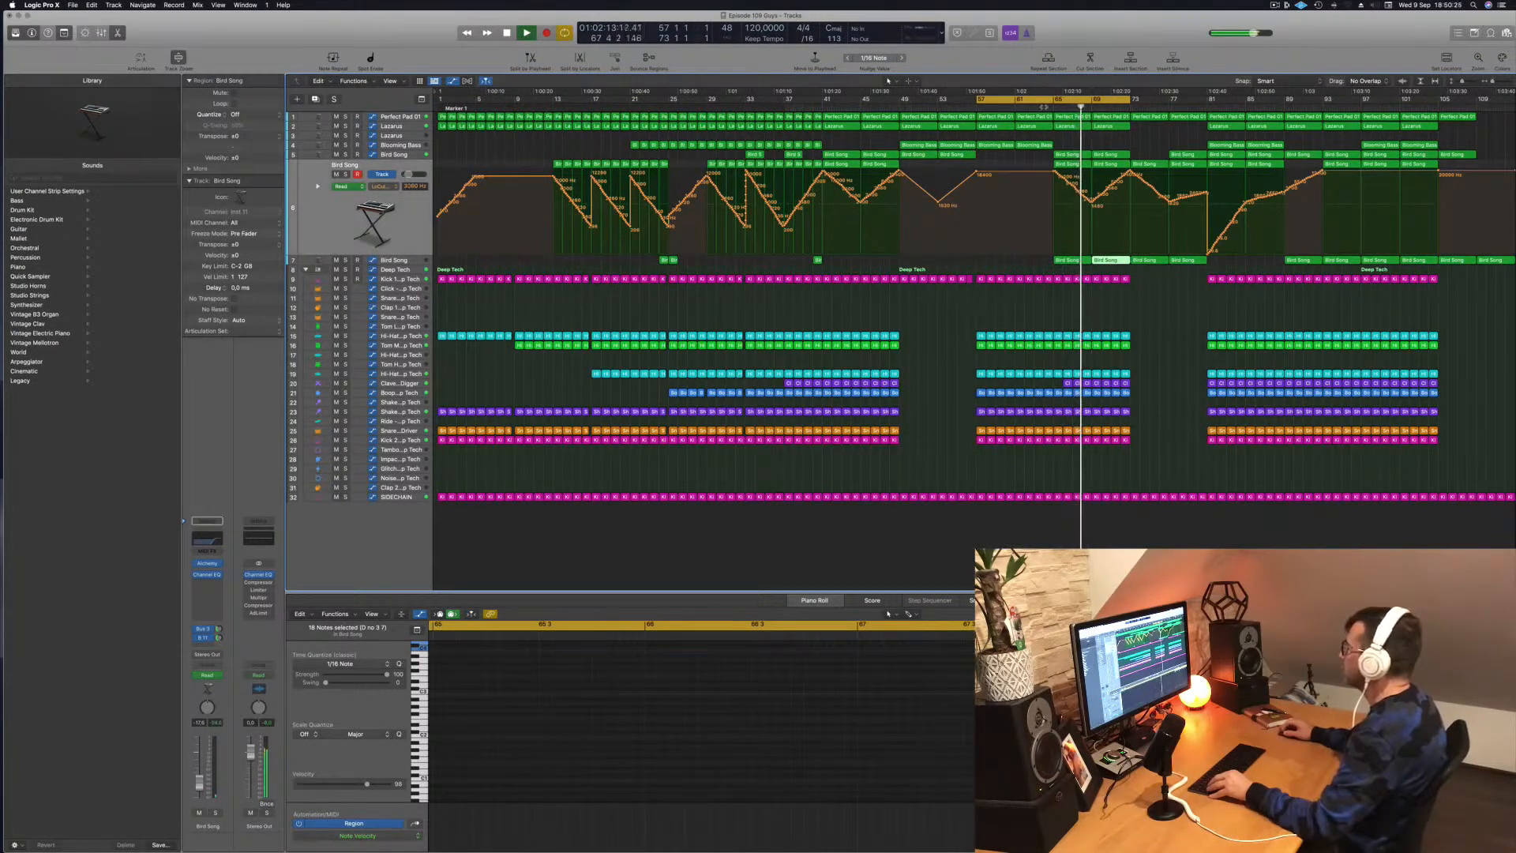
Step: Add a volume automation dip at bar 65 on the track 7 Bird Song, rising back by bar 73, and cycle playback over bars 65 to 81
click(412, 260)
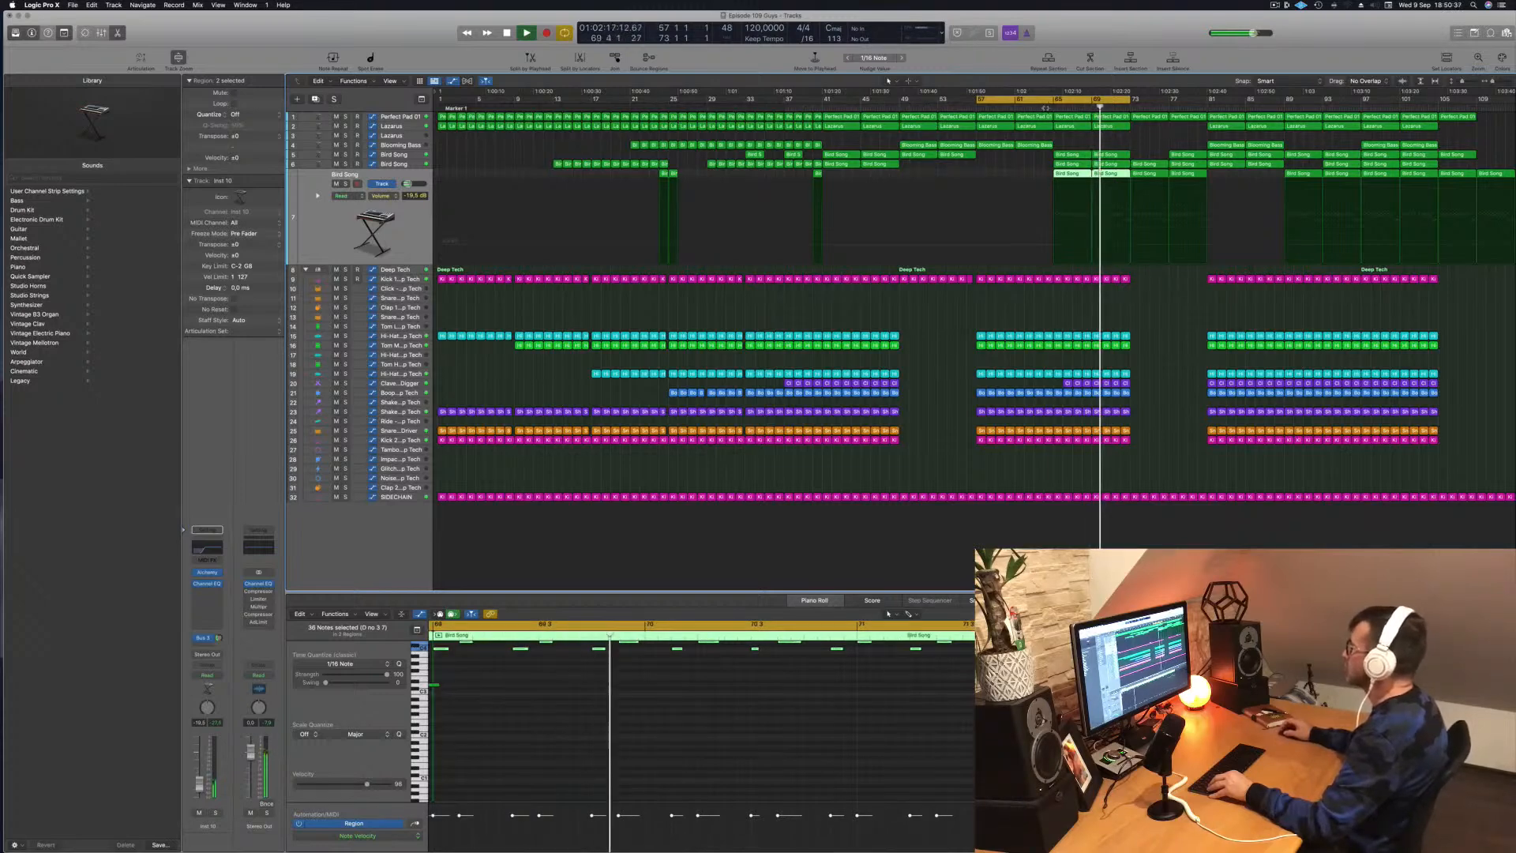
click(1131, 246)
click(1041, 244)
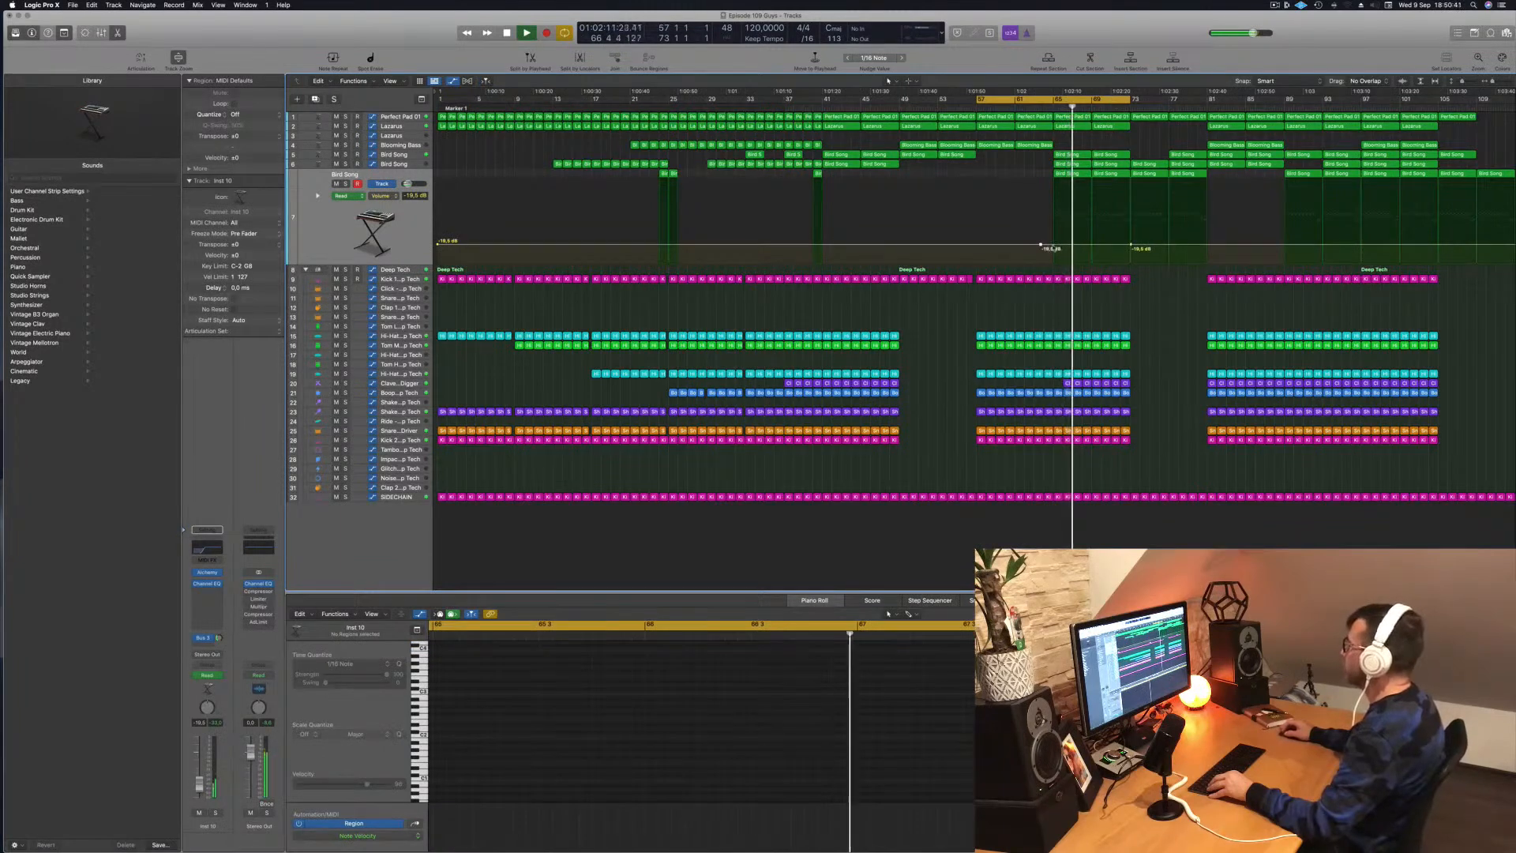
key(Return)
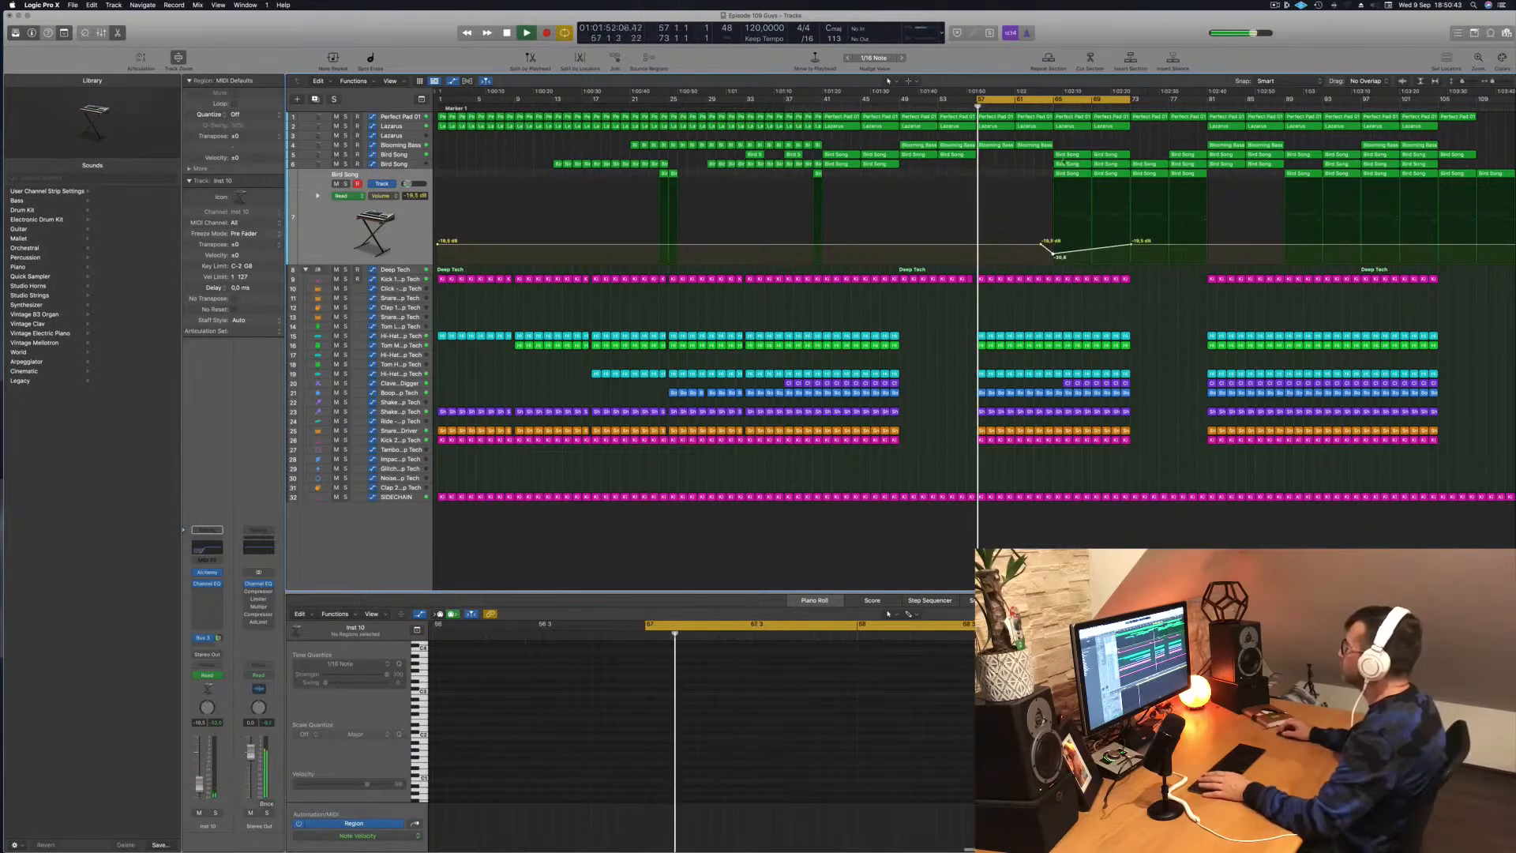
drag(1080, 99, 1157, 99)
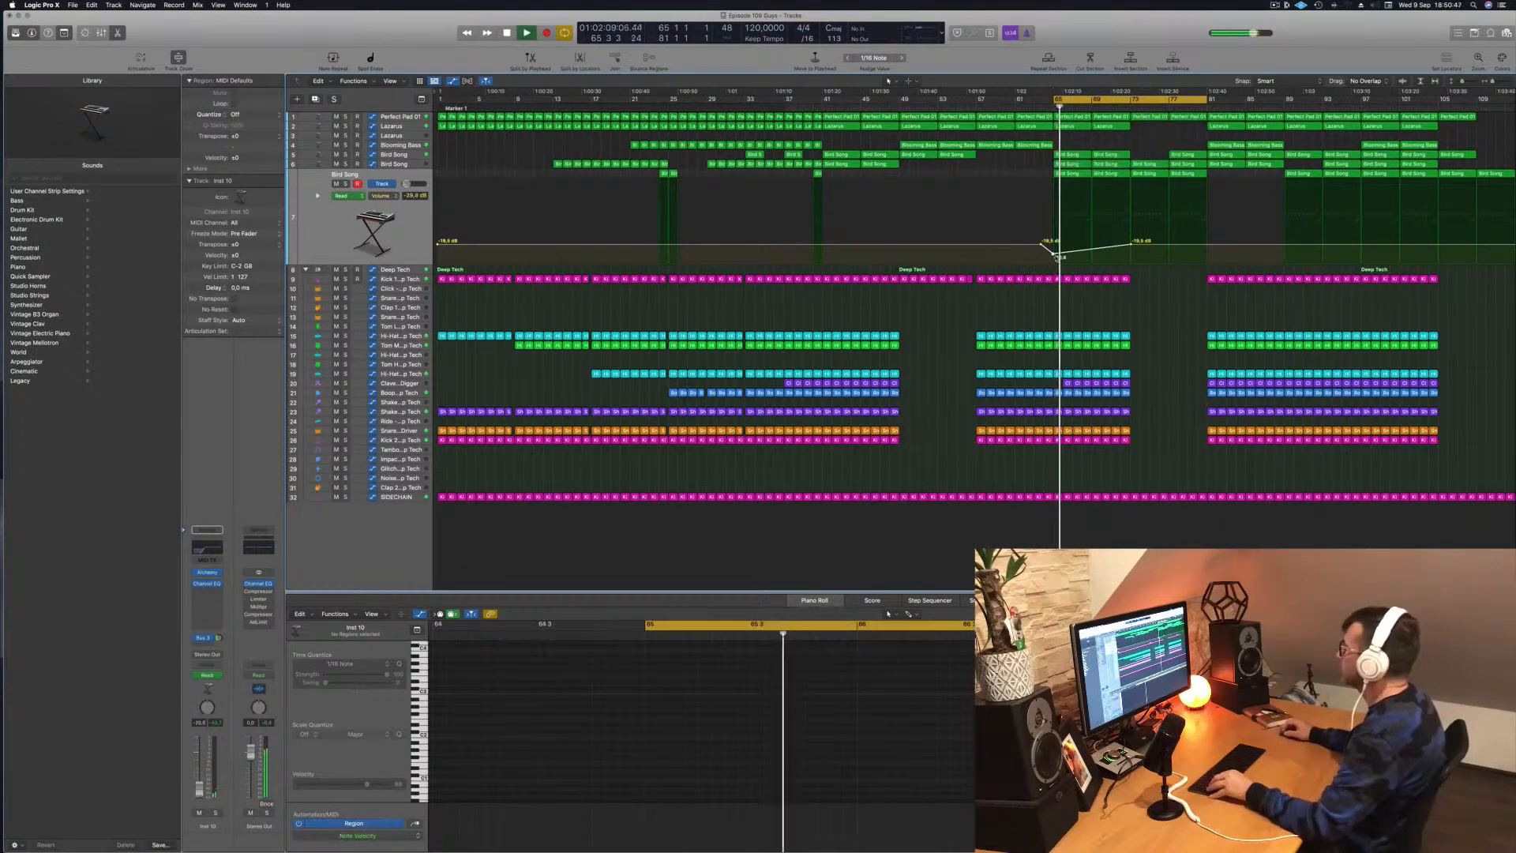
drag(1053, 255, 1052, 257)
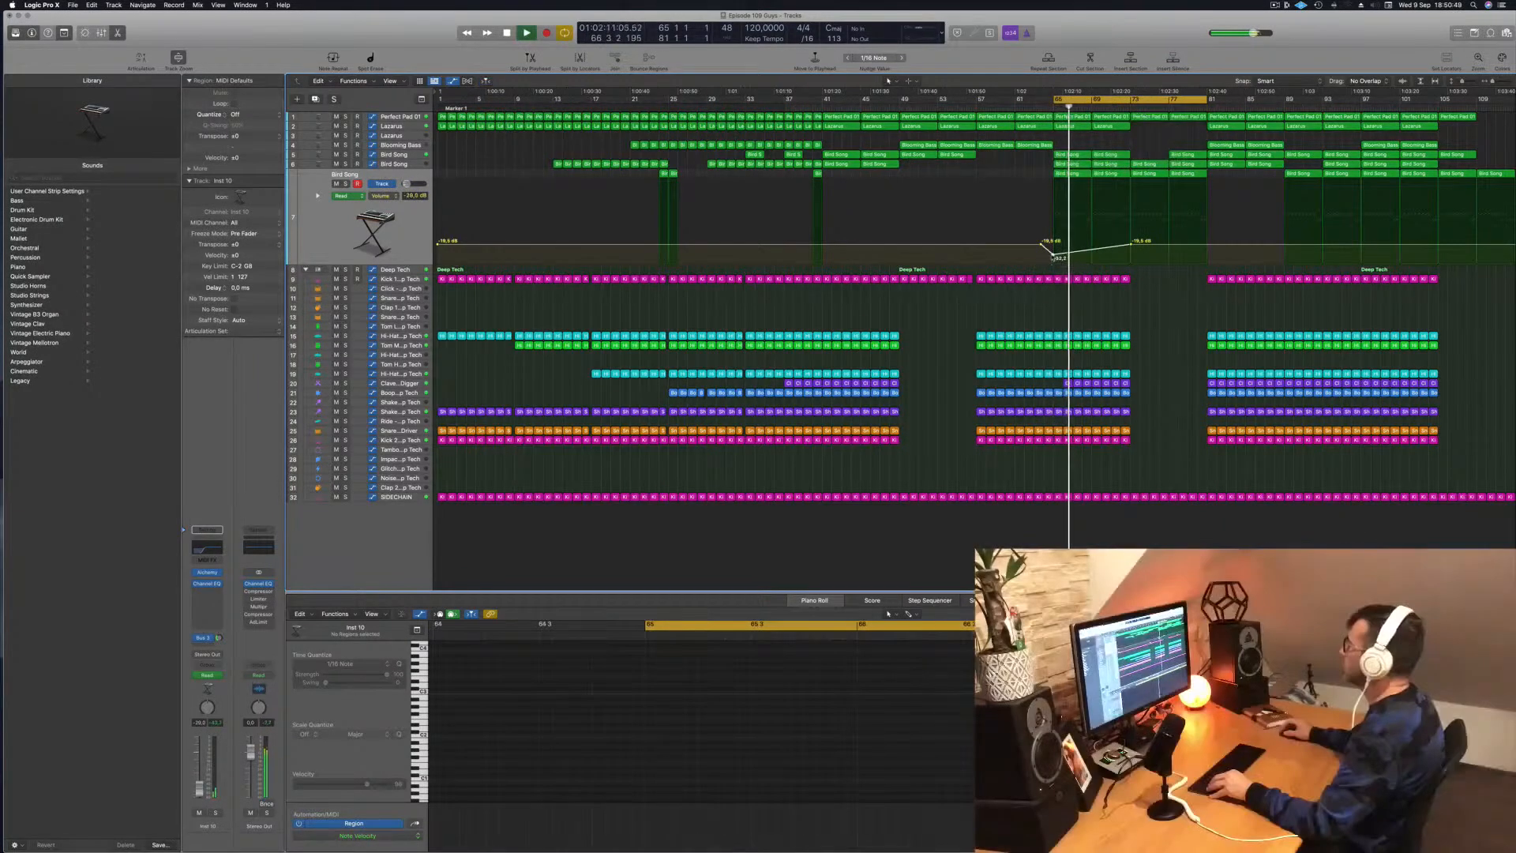
scroll(1090, 175, up, 6)
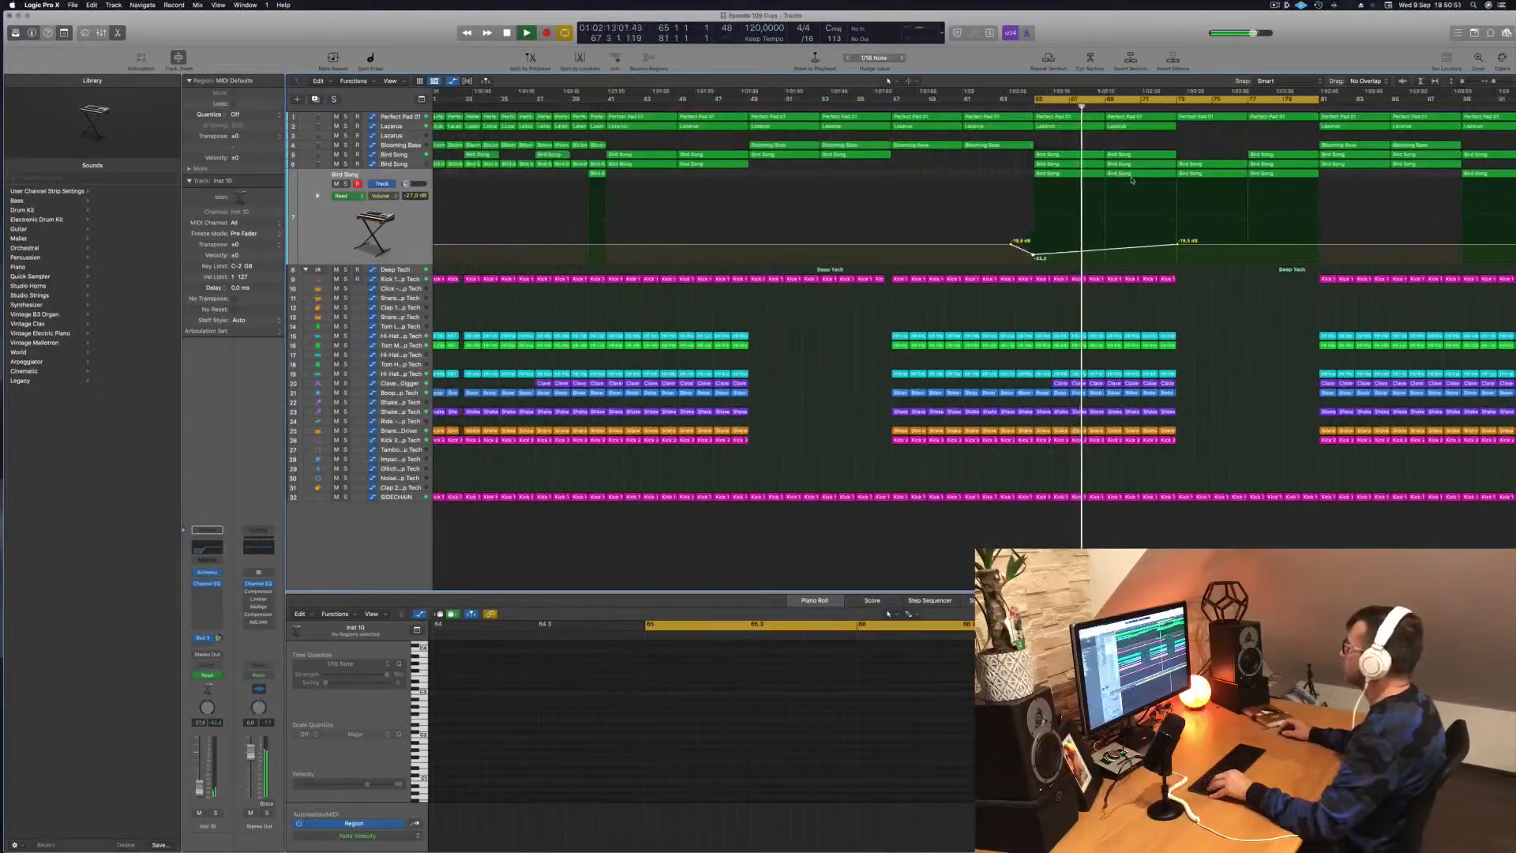
scroll(1126, 182, down, 6)
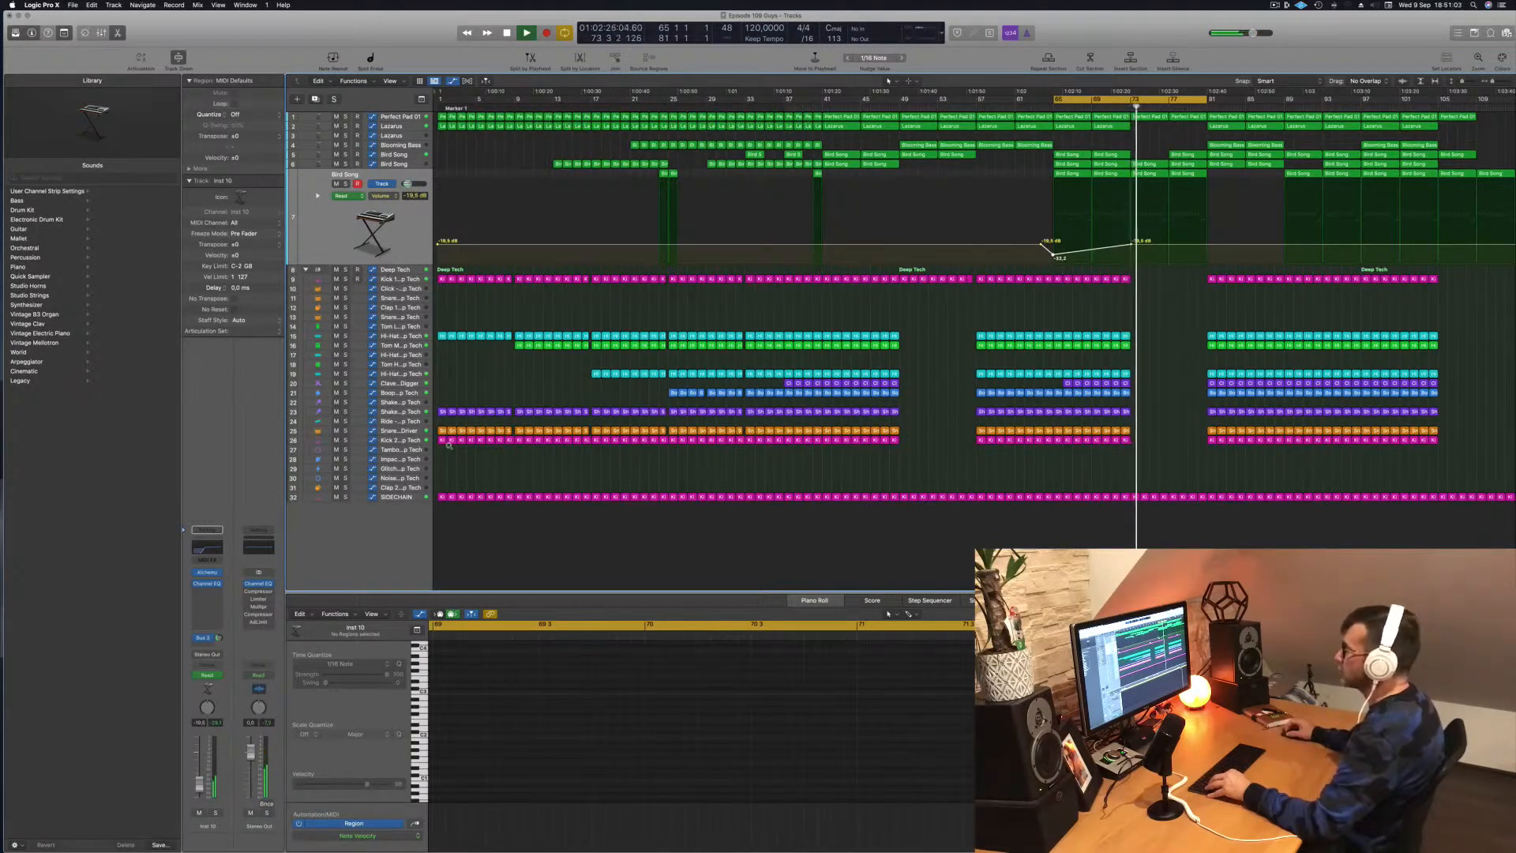
scroll(448, 445, up, 2)
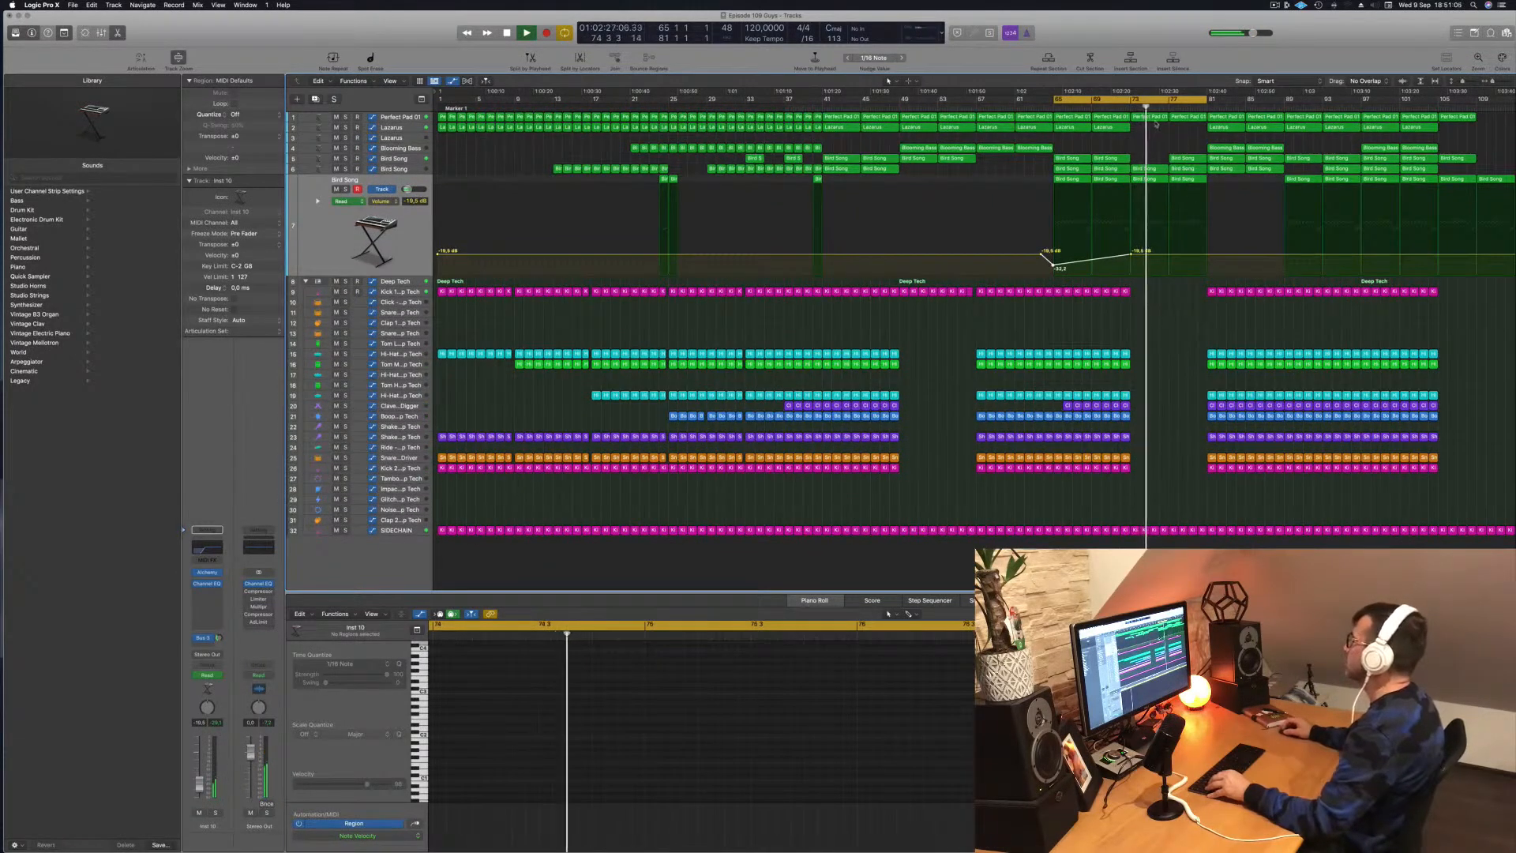
Step: Set the cycle range to bars 73 to 81, repeat that section three times across all tracks, and play from bar 73
click(1082, 106)
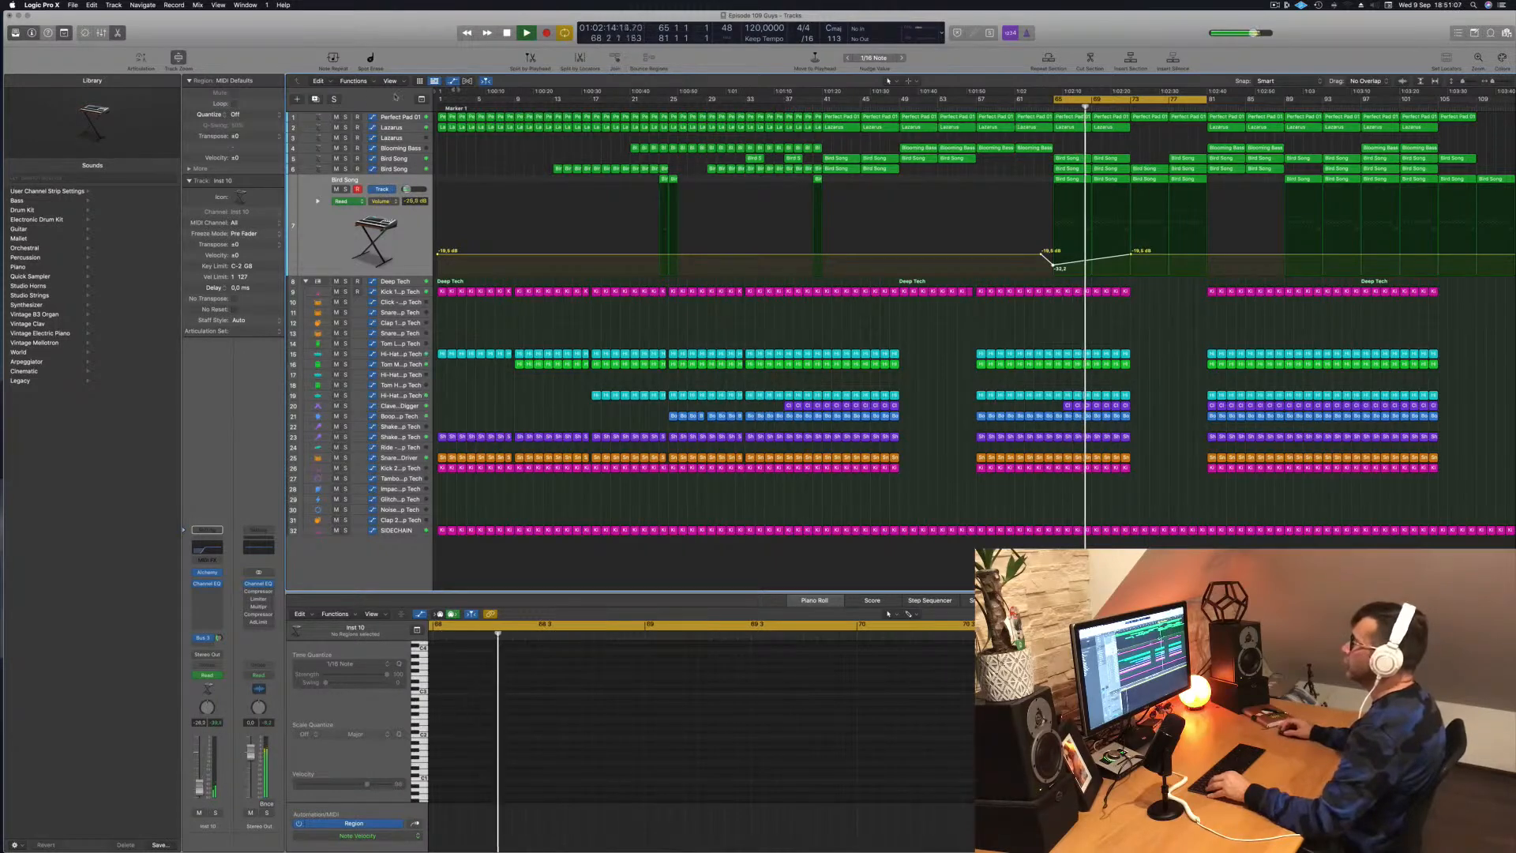
click(404, 116)
key(space)
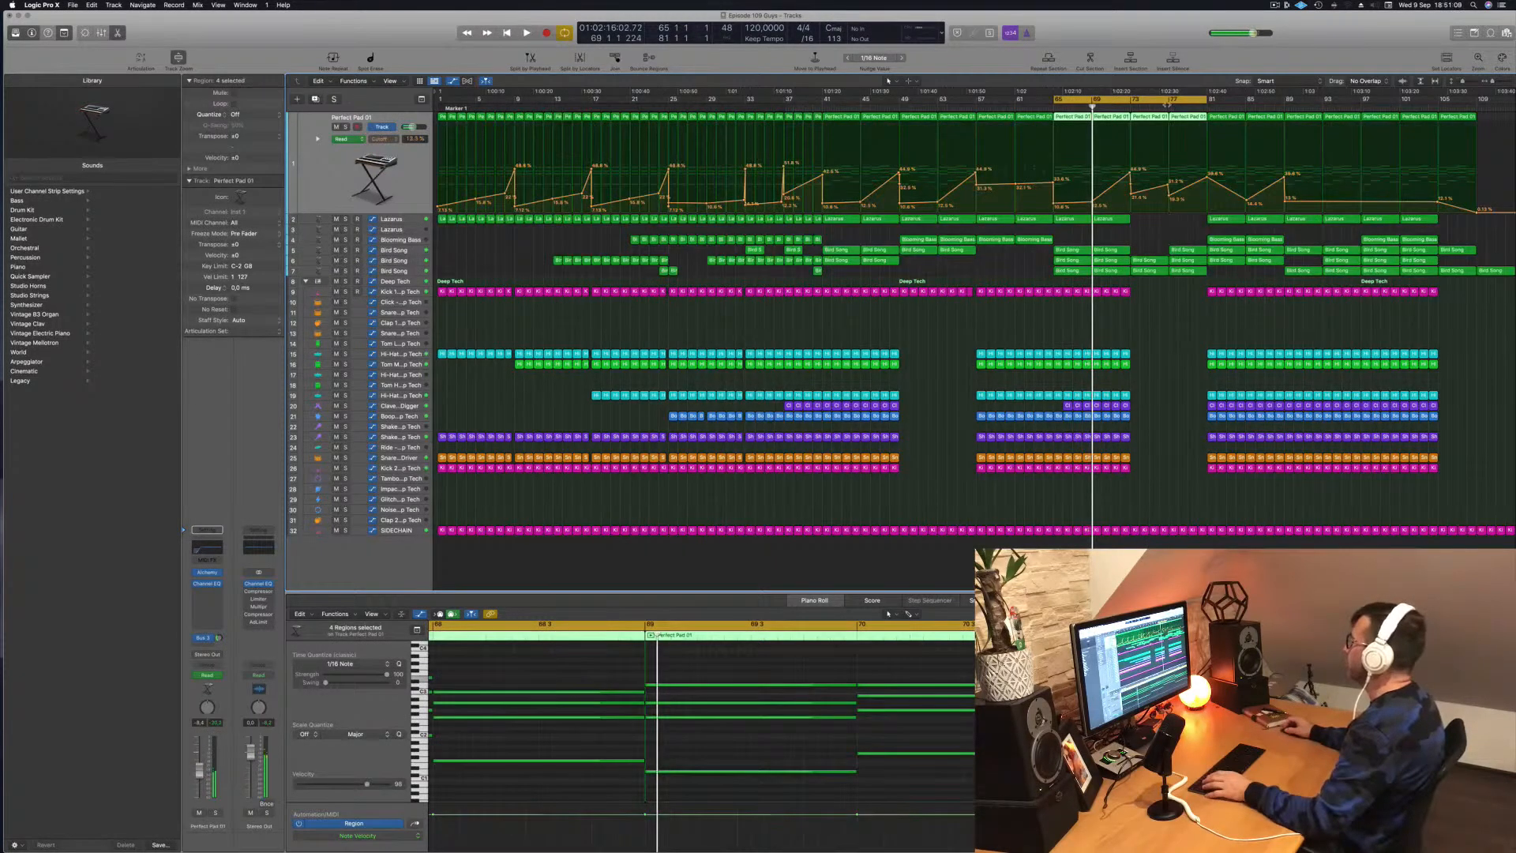
click(1167, 105)
click(1134, 101)
drag(1135, 100, 1206, 105)
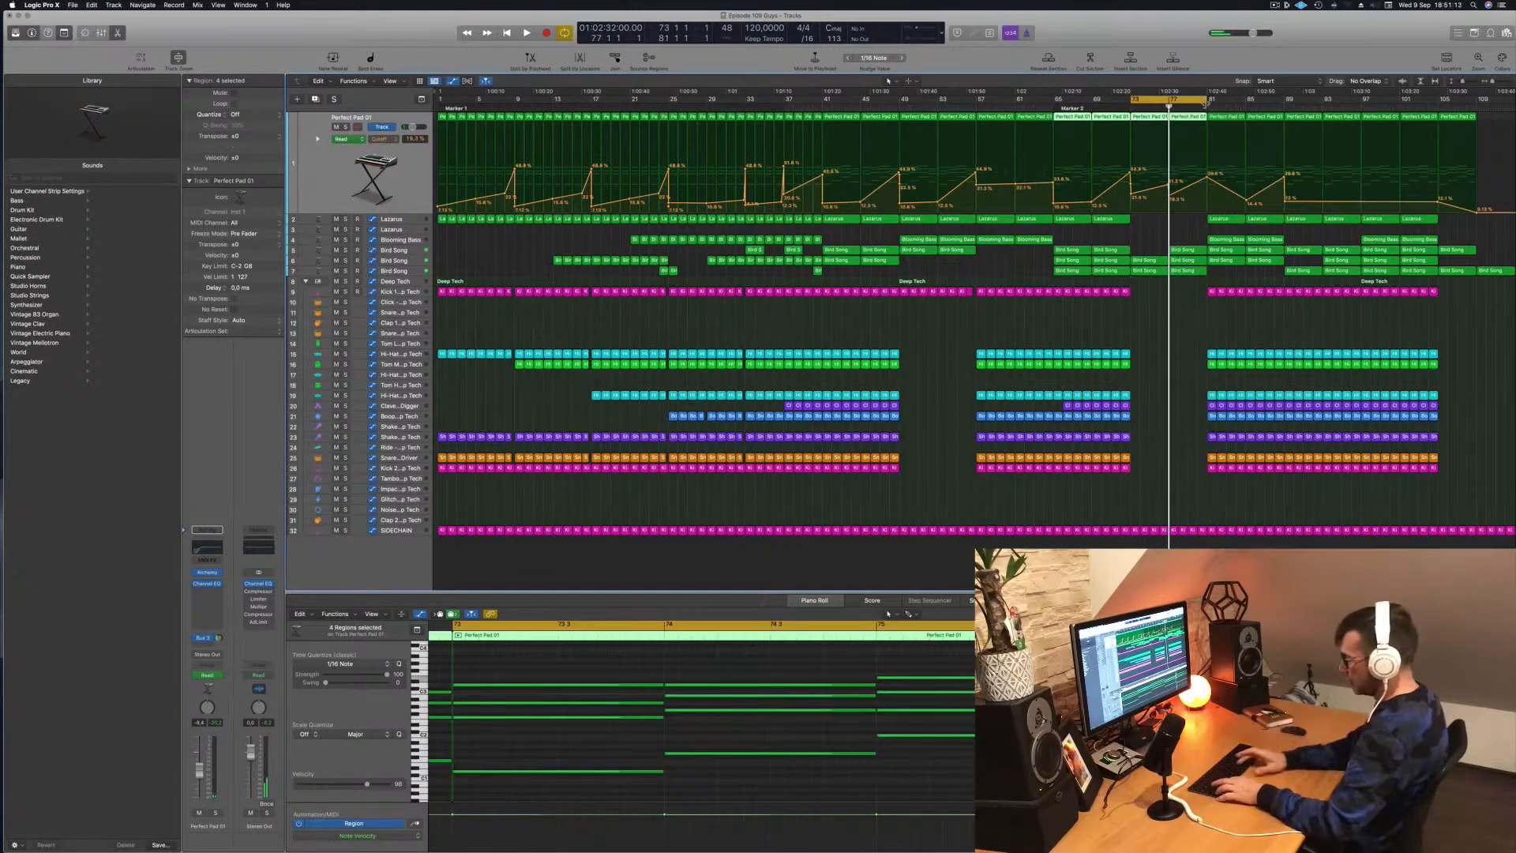
key(super+r)
key(super+r)
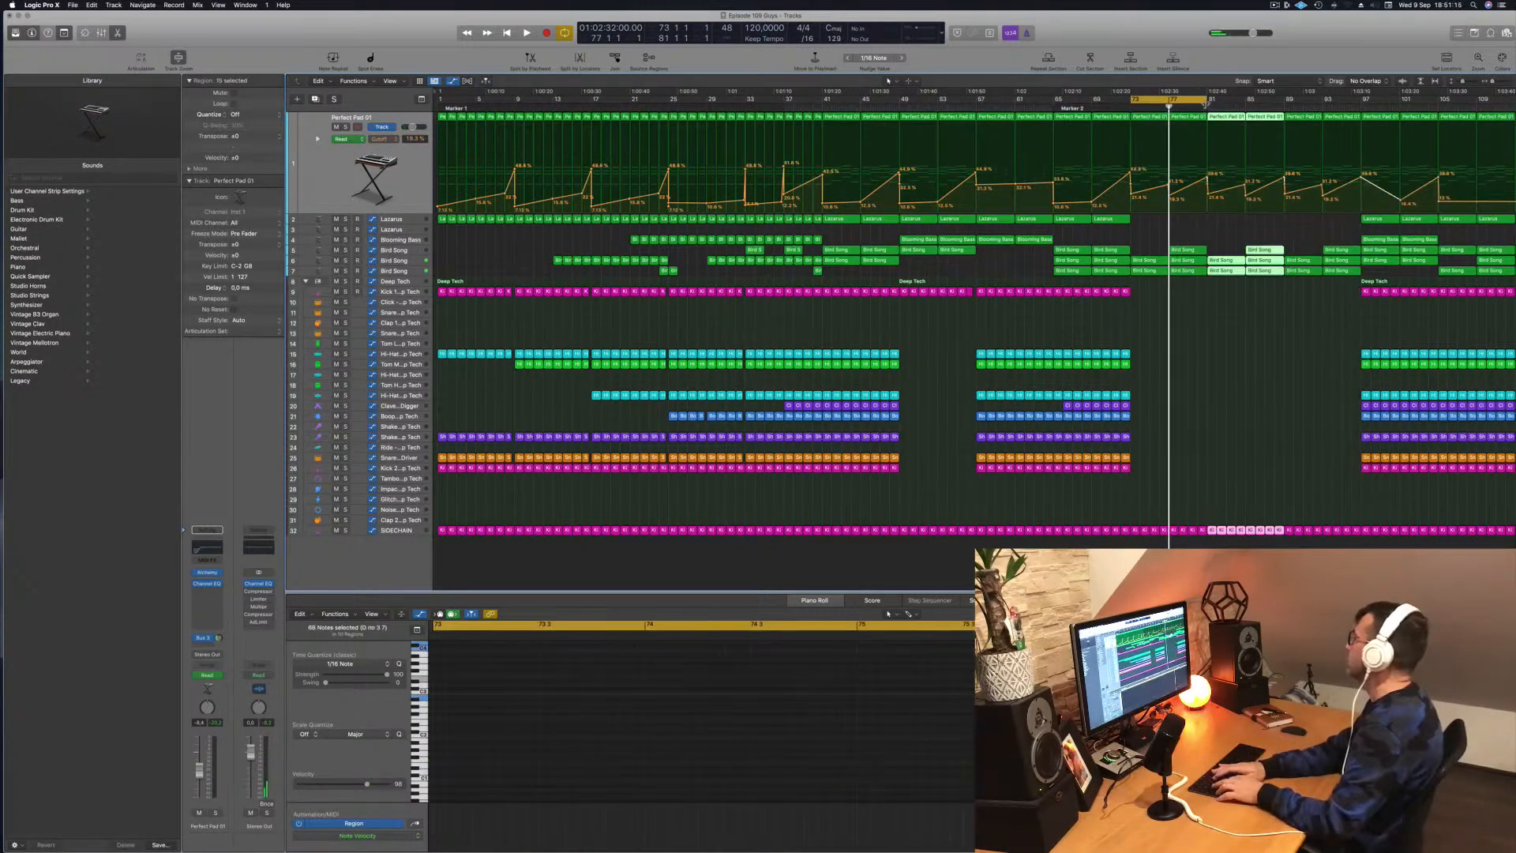
key(super+r)
key(space)
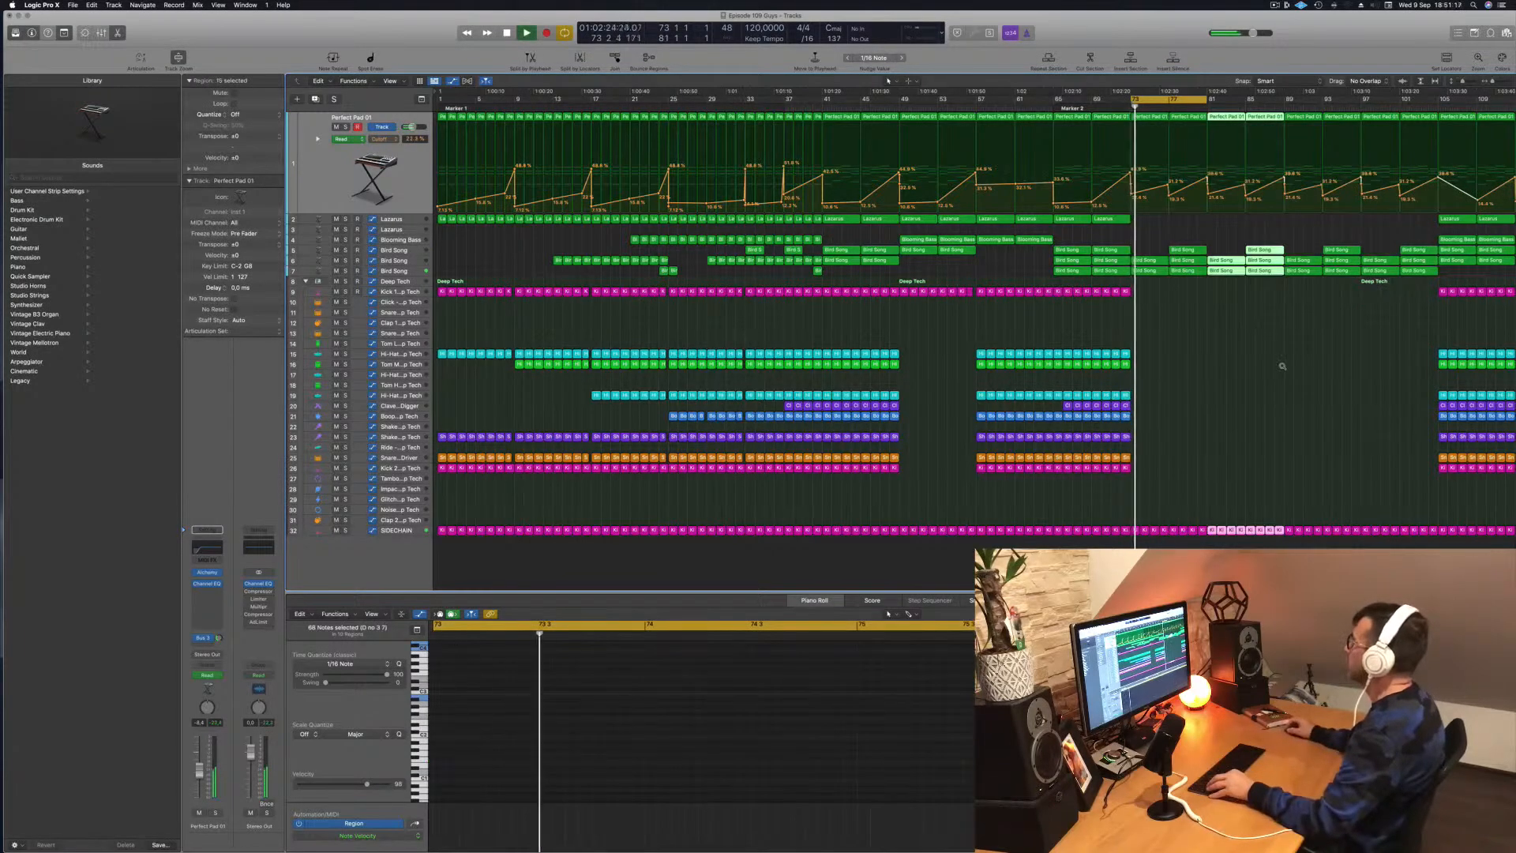
Step: Add a steep volume automation drop at bar 73 on the track 7 Bird Song, climbing back up by bar 81
scroll(1240, 366, left, 3)
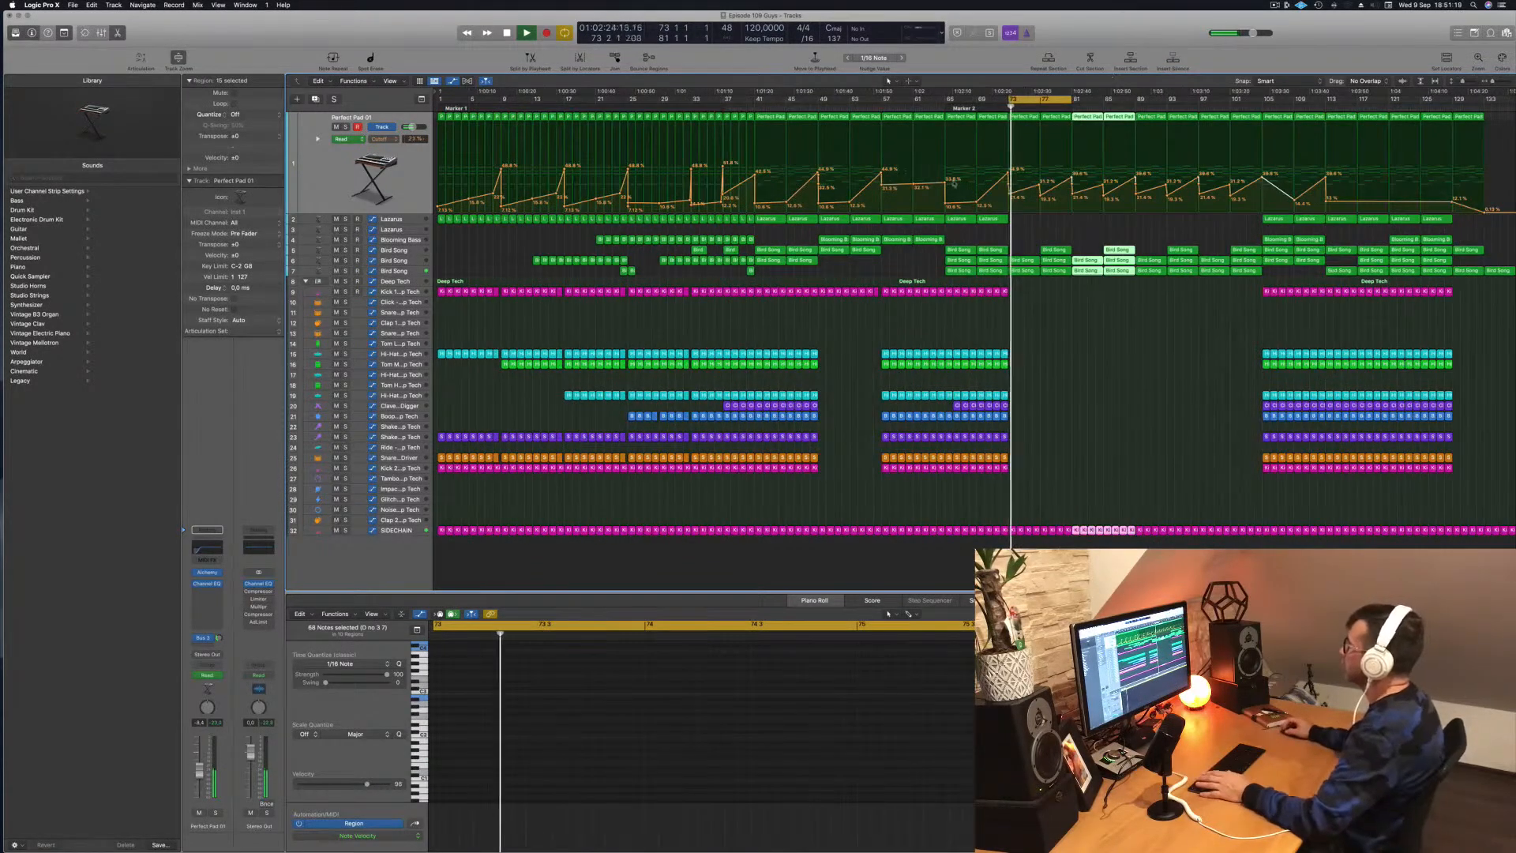
click(395, 271)
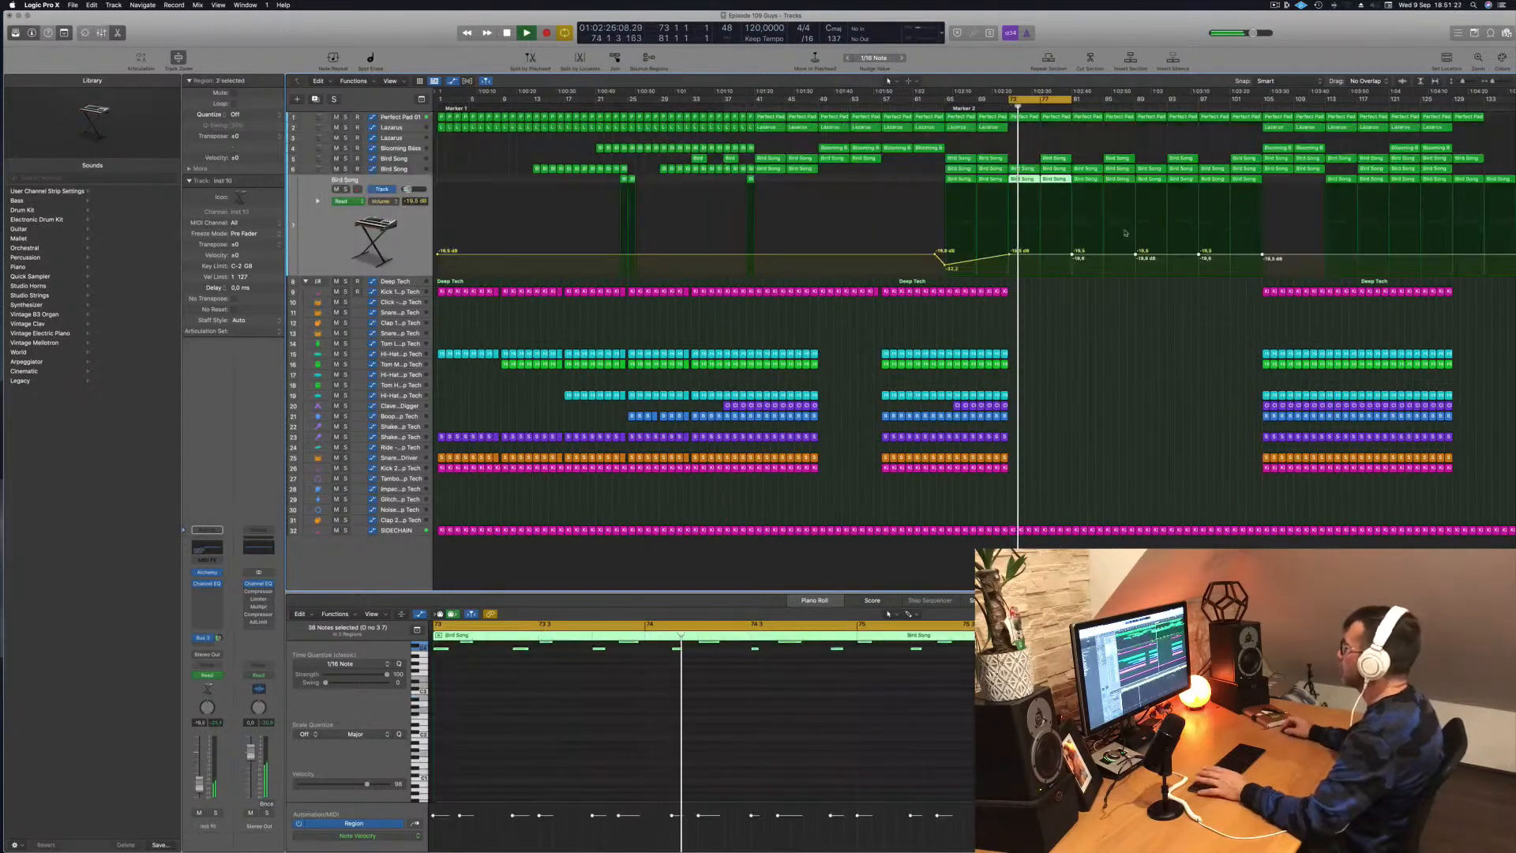
click(1010, 255)
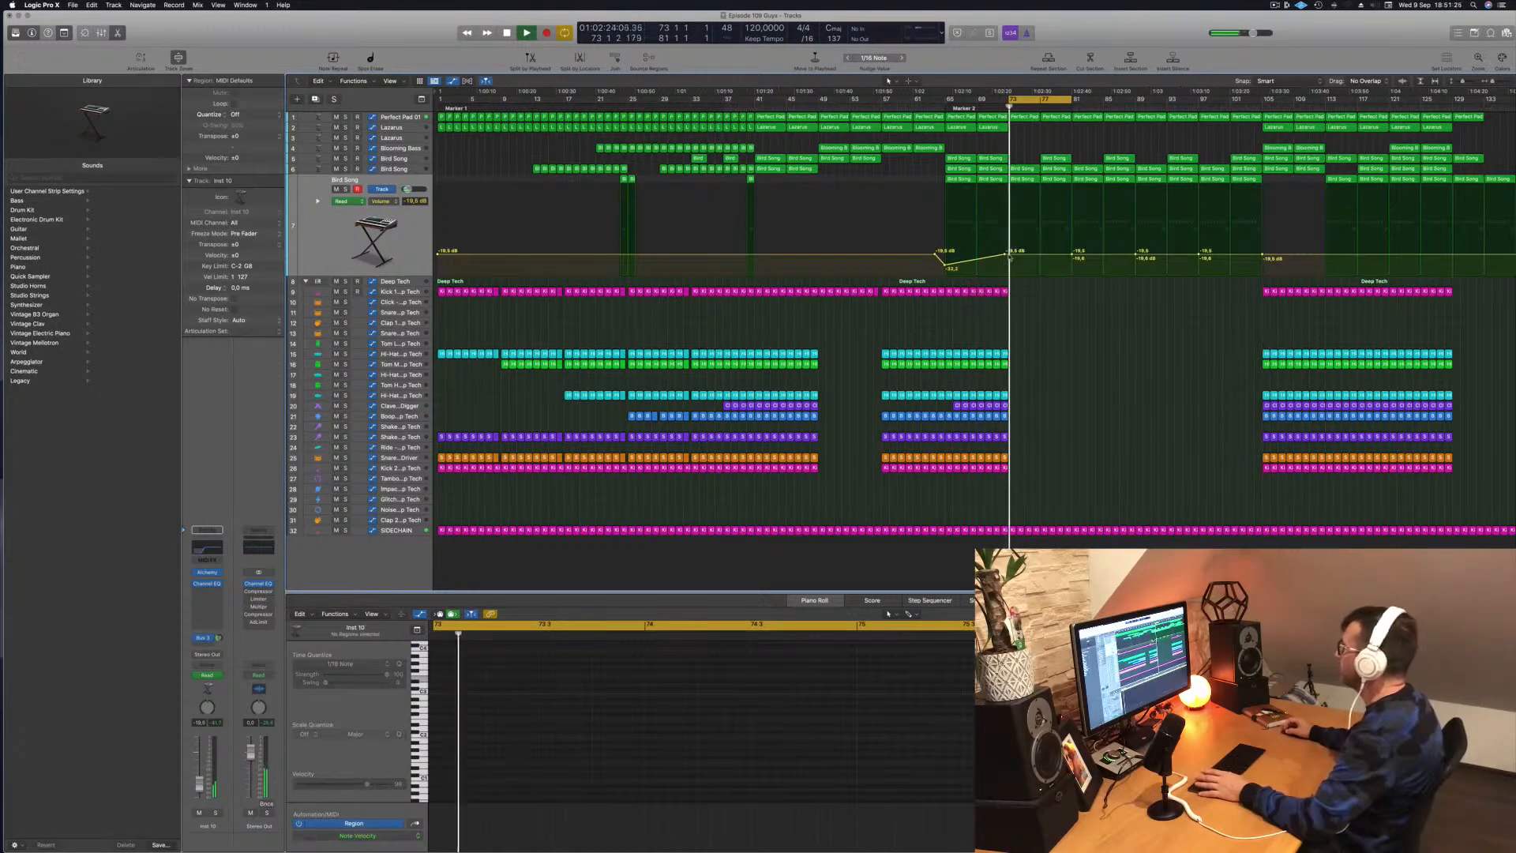
drag(1012, 254, 1009, 273)
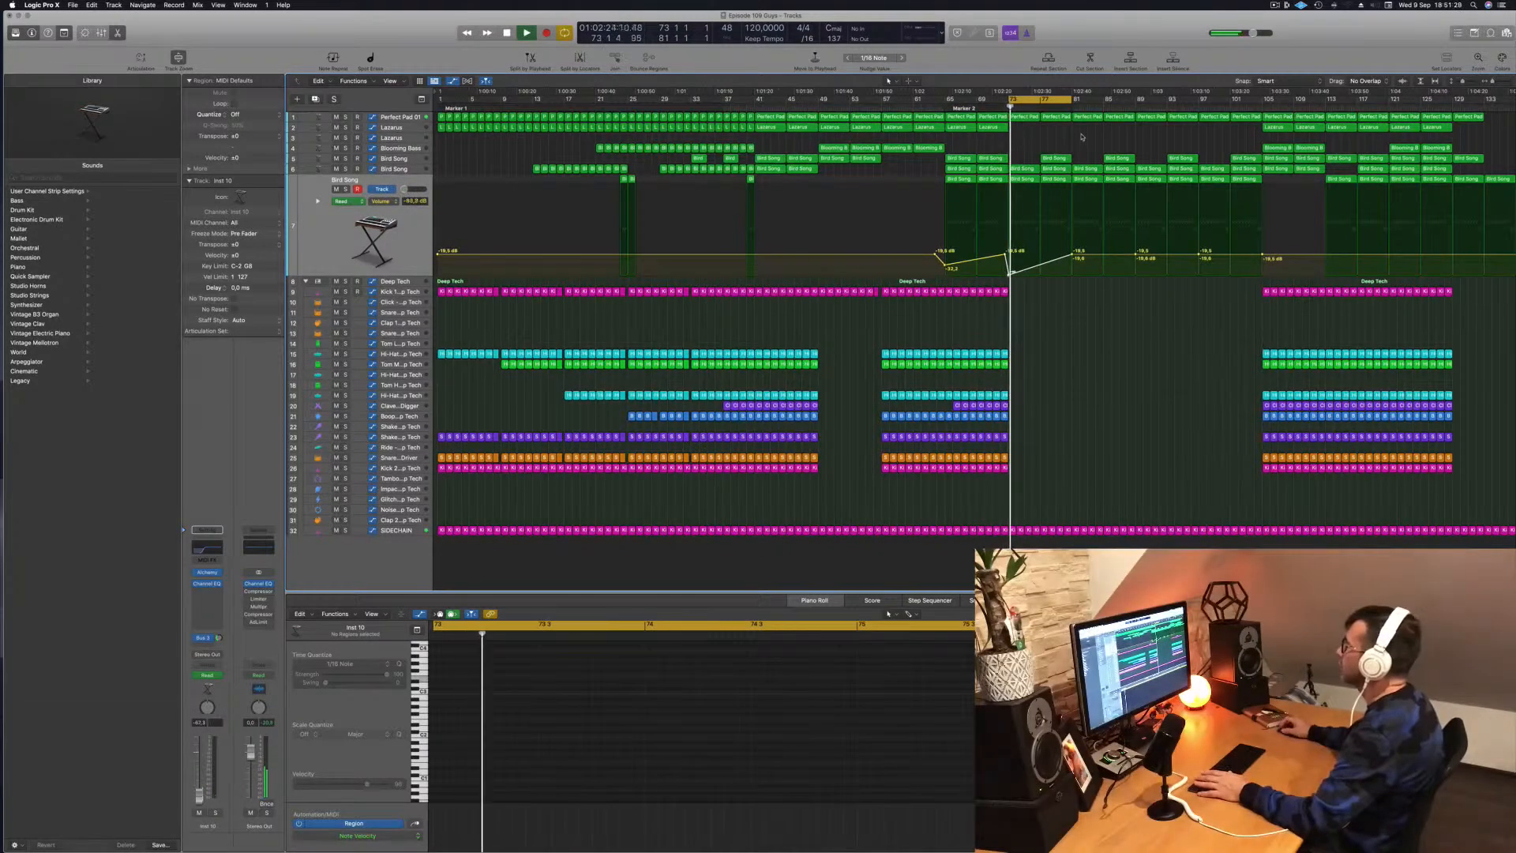
Step: Reshape the Perfect Pad 01 cutoff automation to drop at bar 73 and rise gradually to bar 81, and replay the section
click(404, 119)
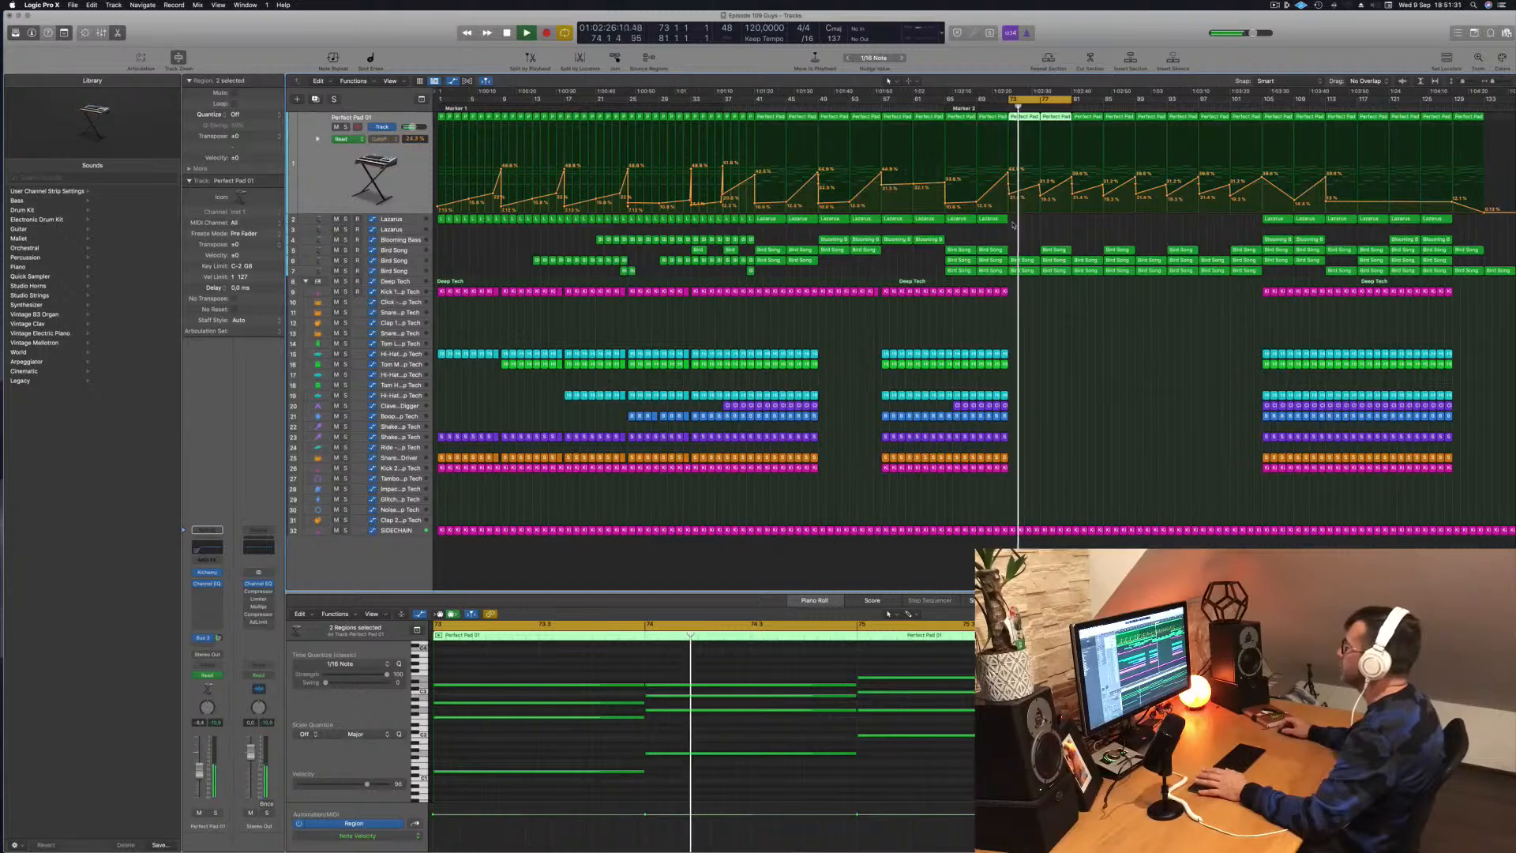
click(1041, 187)
drag(1040, 195, 1011, 202)
click(1010, 196)
key(space)
key(space)
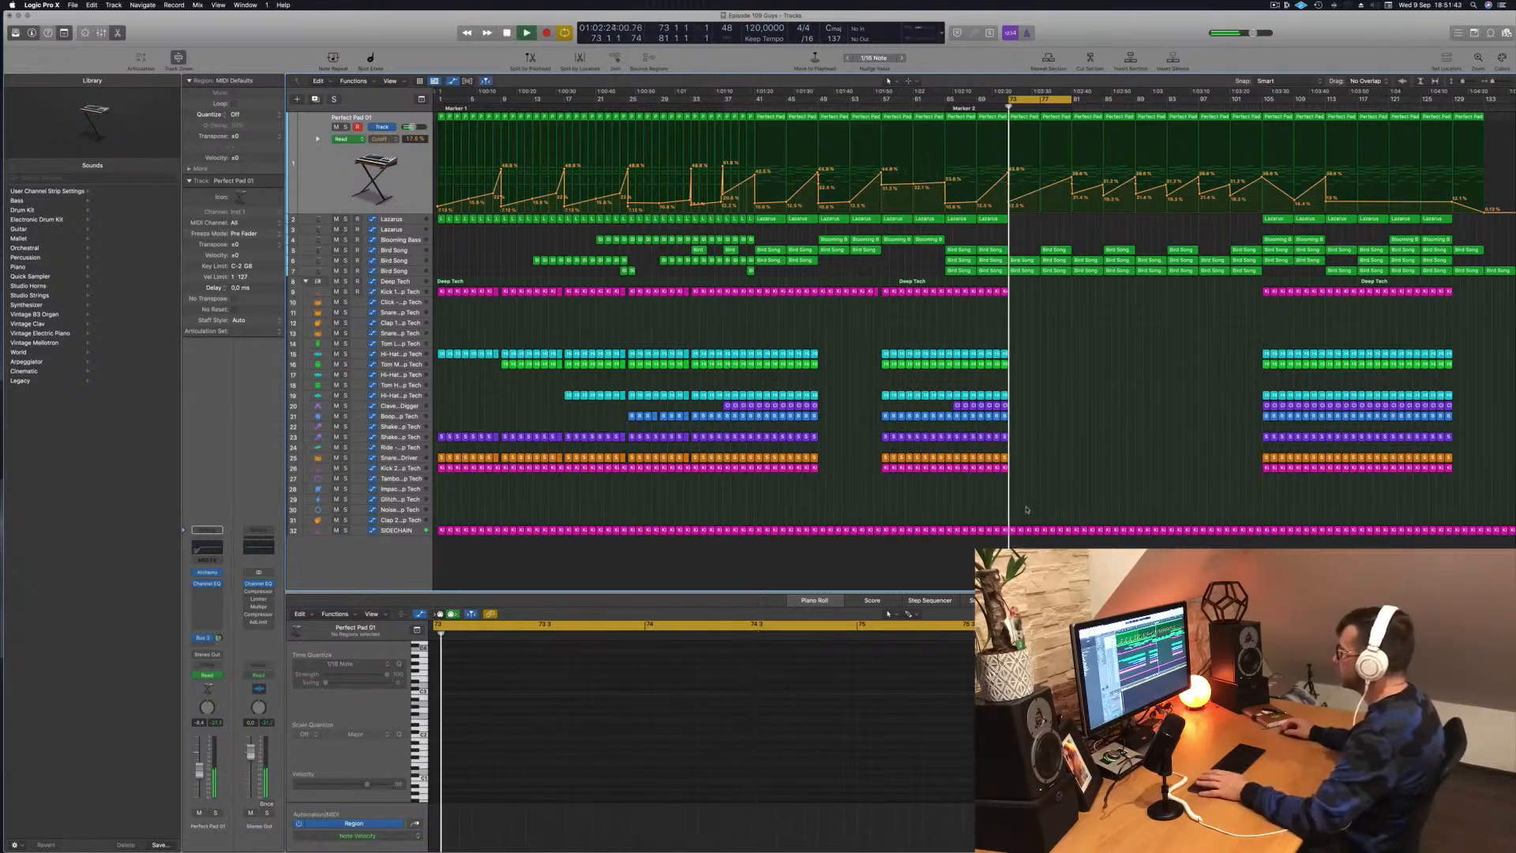
Step: Copy the last Kick 2 - Deep Tech region before bar 73 onto the Noise - Deep Tech track at bar 73 and replay
drag(1004, 468, 1019, 501)
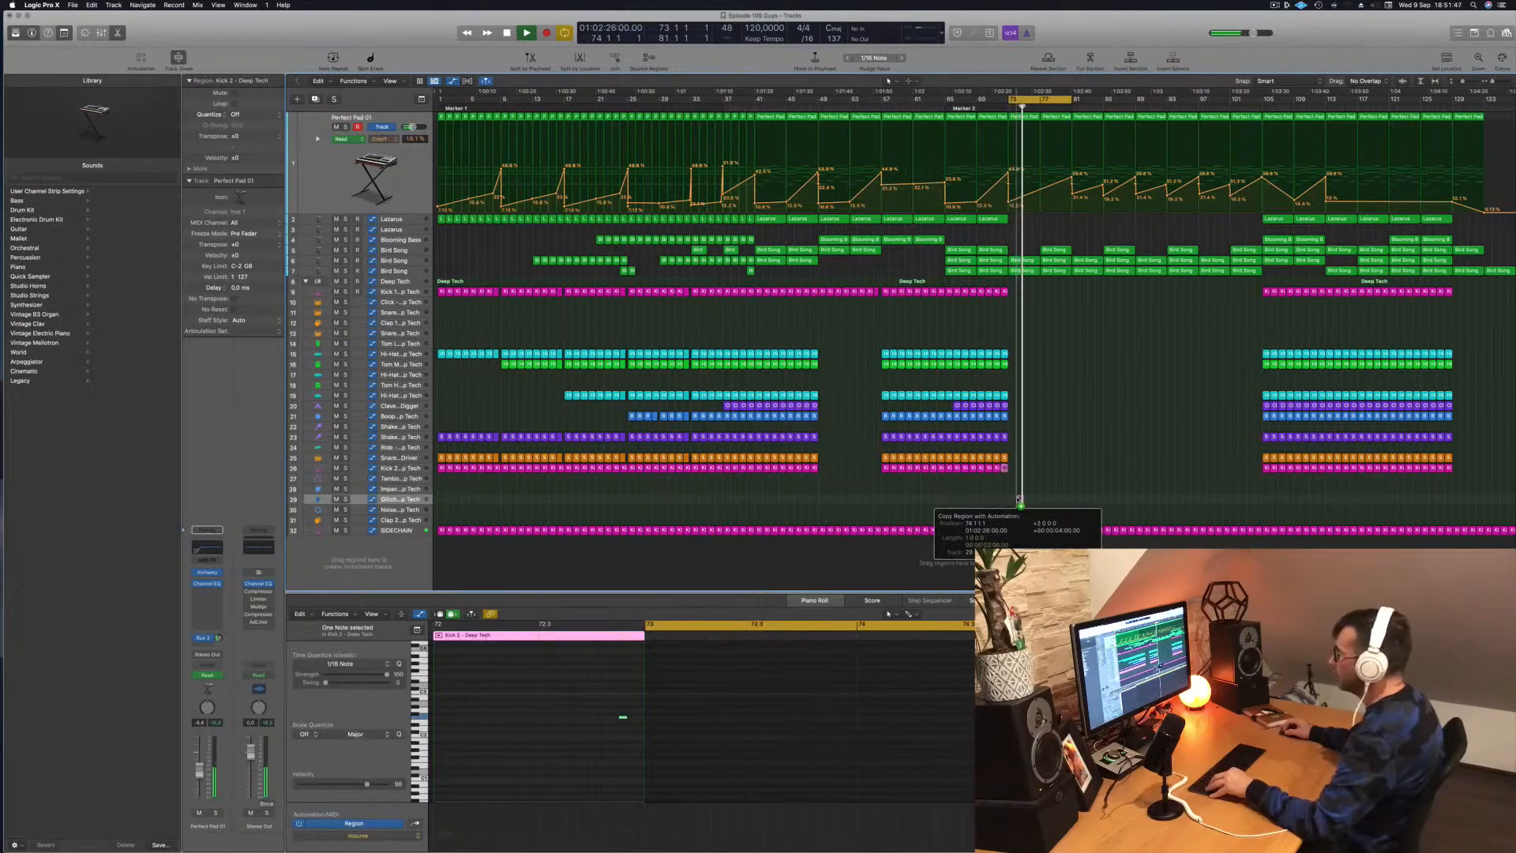
drag(1019, 501, 1012, 511)
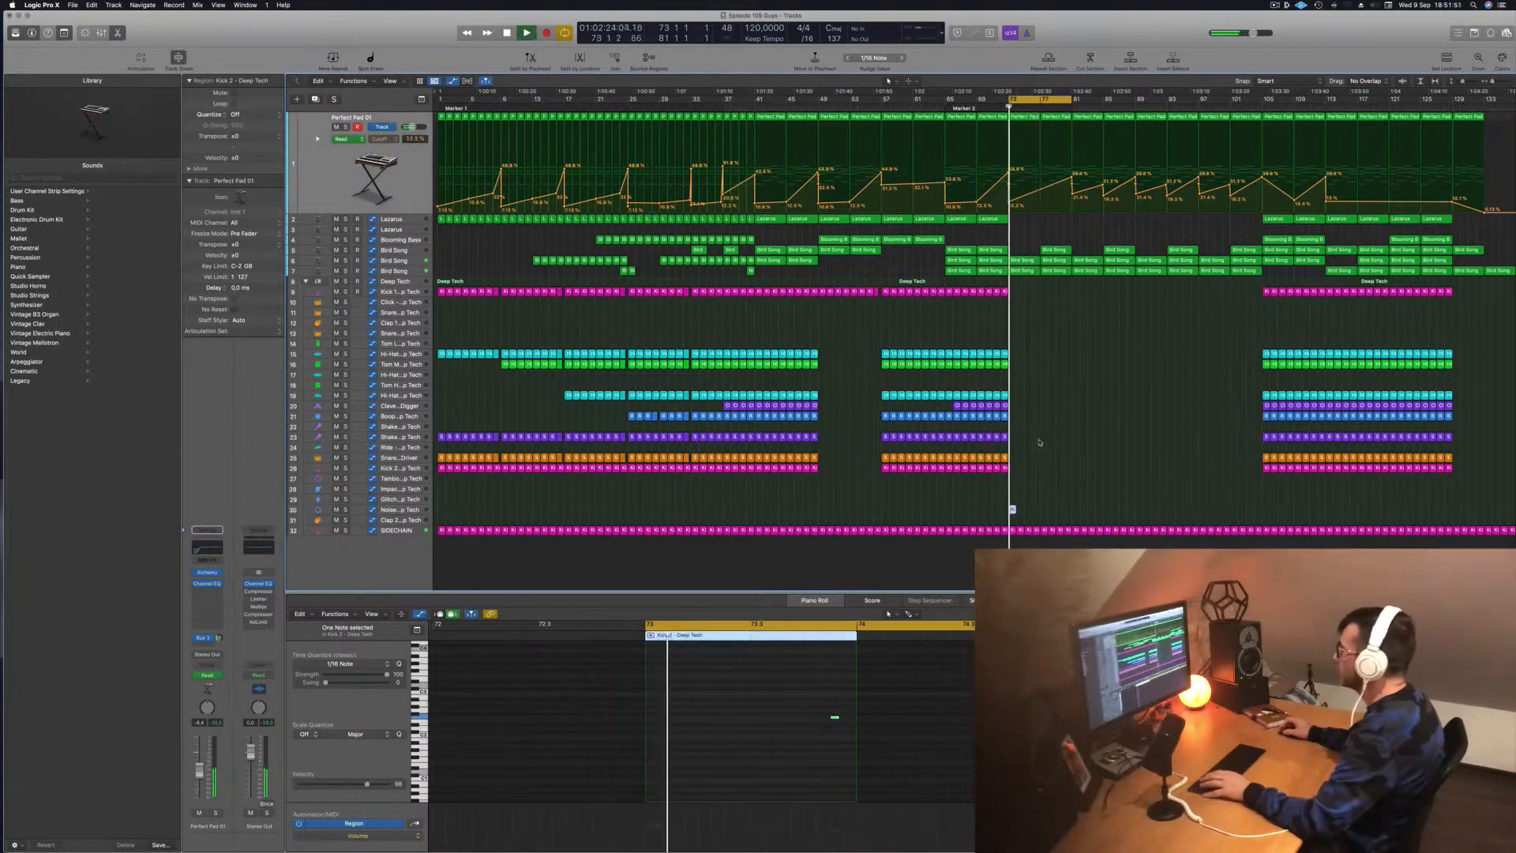
click(430, 509)
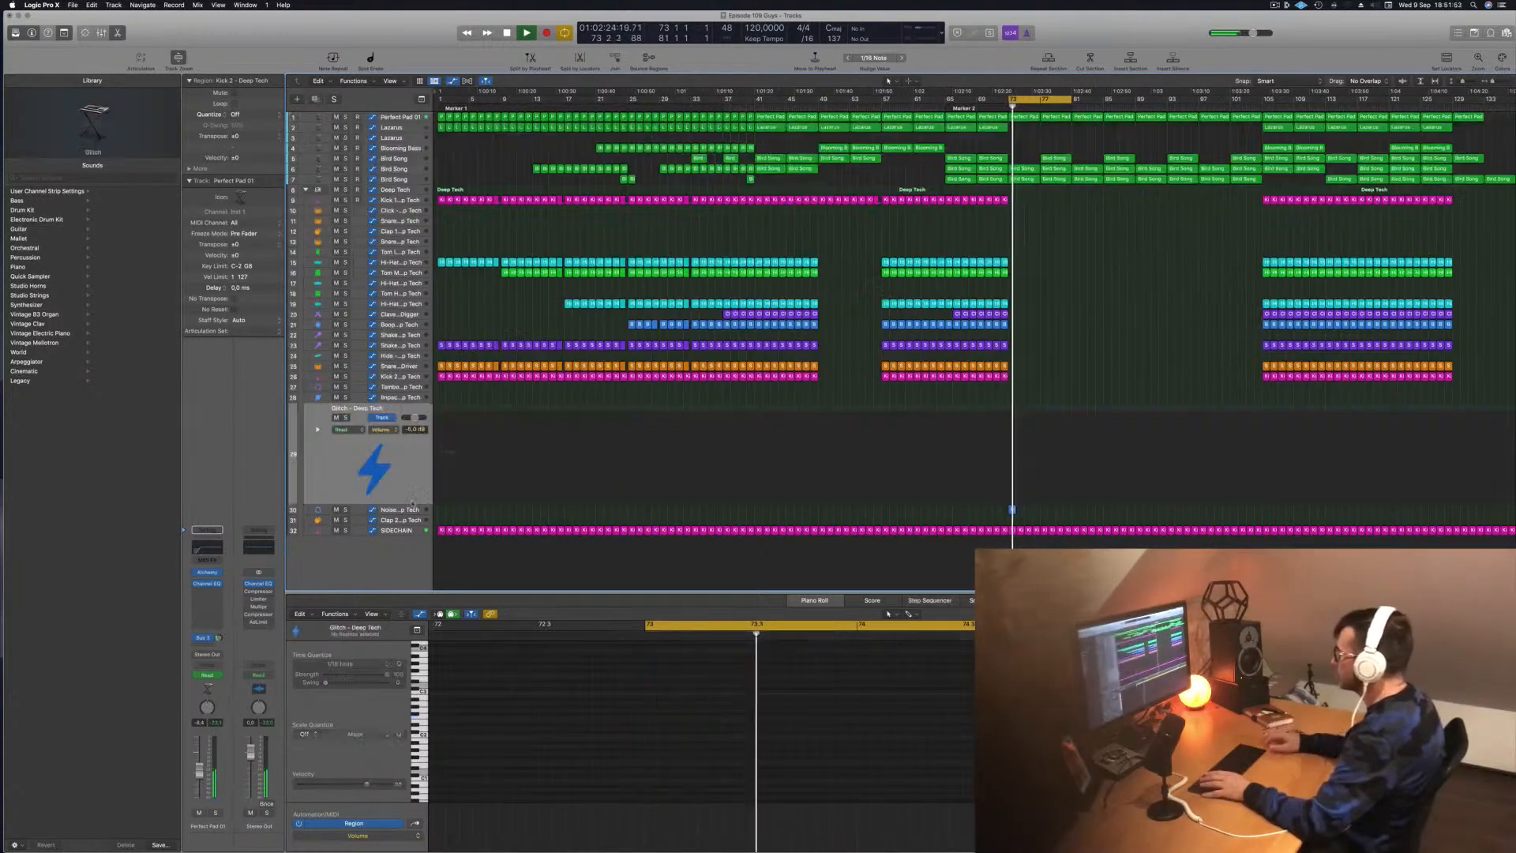
key(space)
key(space)
Step: Move the note in the Noise track's copied region to the region's start at bar 73
drag(808, 708, 897, 763)
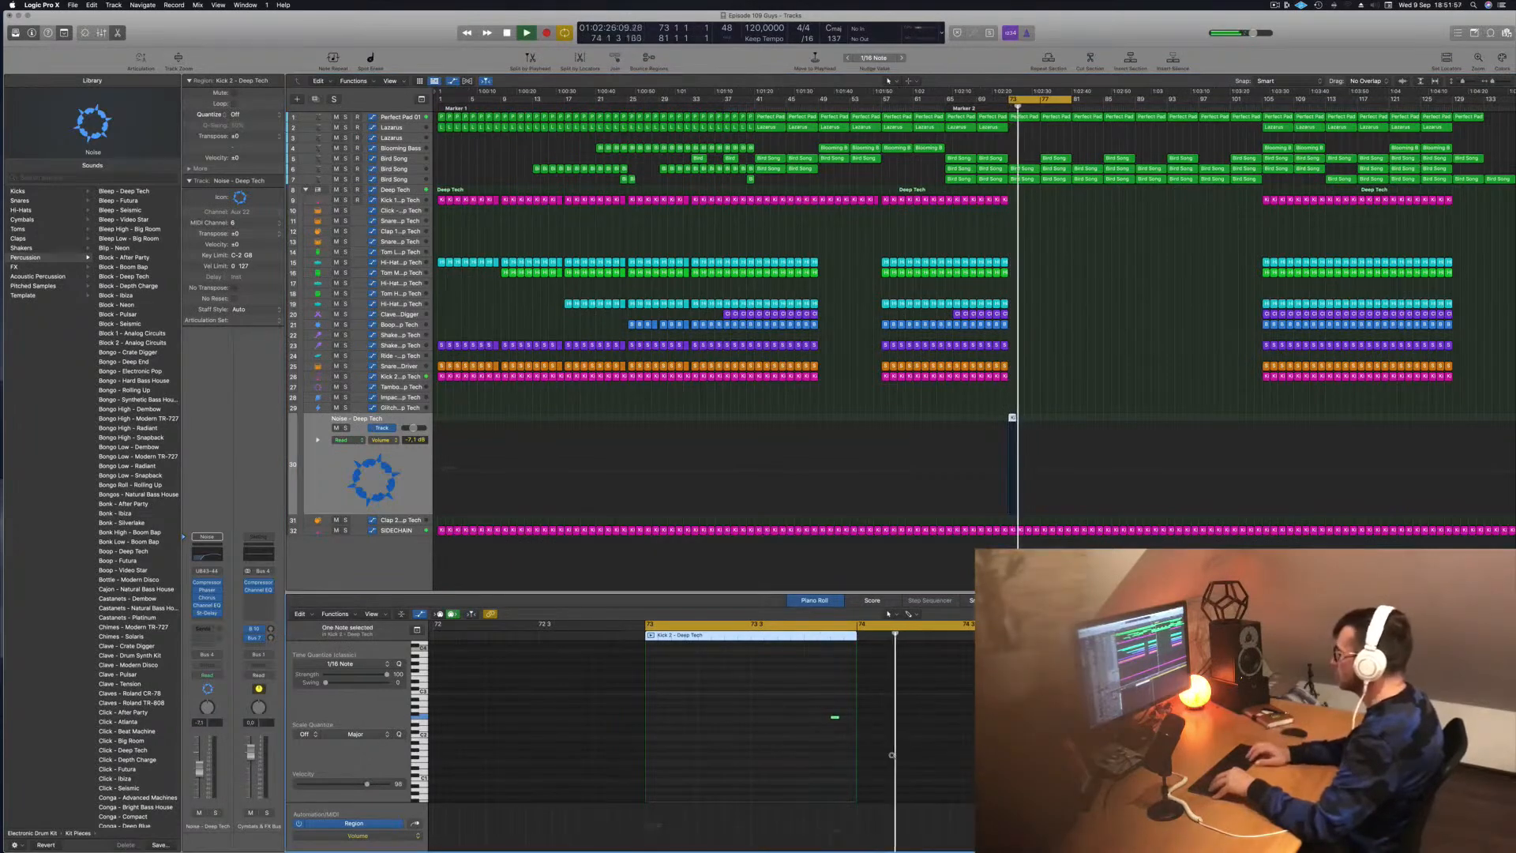
key(alt+Left)
key(alt+Left)
key(alt+Left)
key(alt+Left)
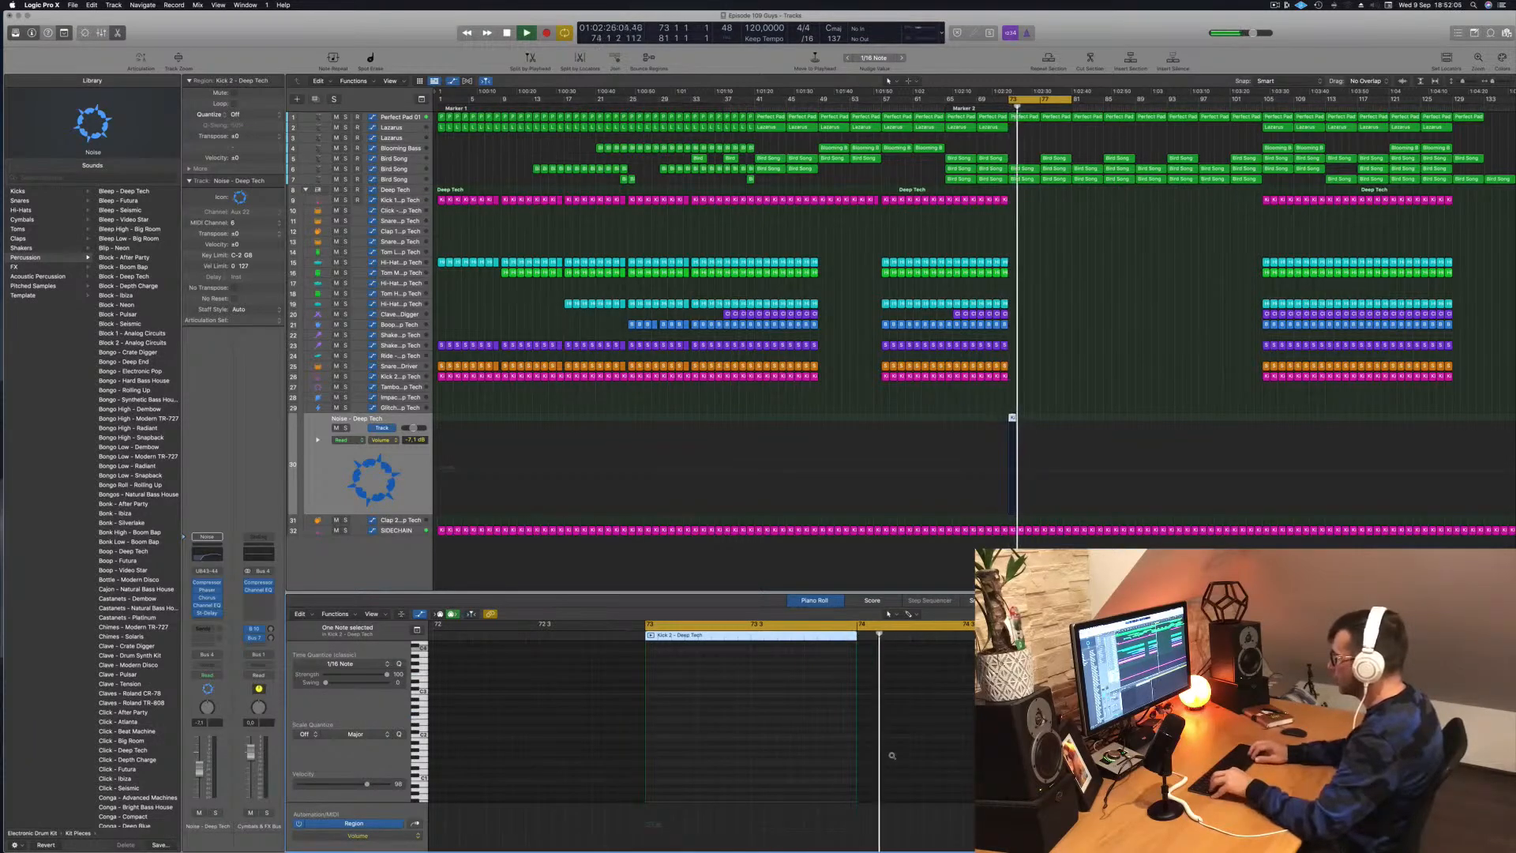
Step: Transpose the Noise track's note at bar 73 through different pitches during playback to choose its sound, and stop
key(alt+Down)
key(alt+Down)
key(alt+Down)
key(alt+Down)
key(alt+Down)
key(alt+Down)
key(alt+Down)
key(alt+Down)
key(alt+Down)
key(alt+Down)
key(alt+Down)
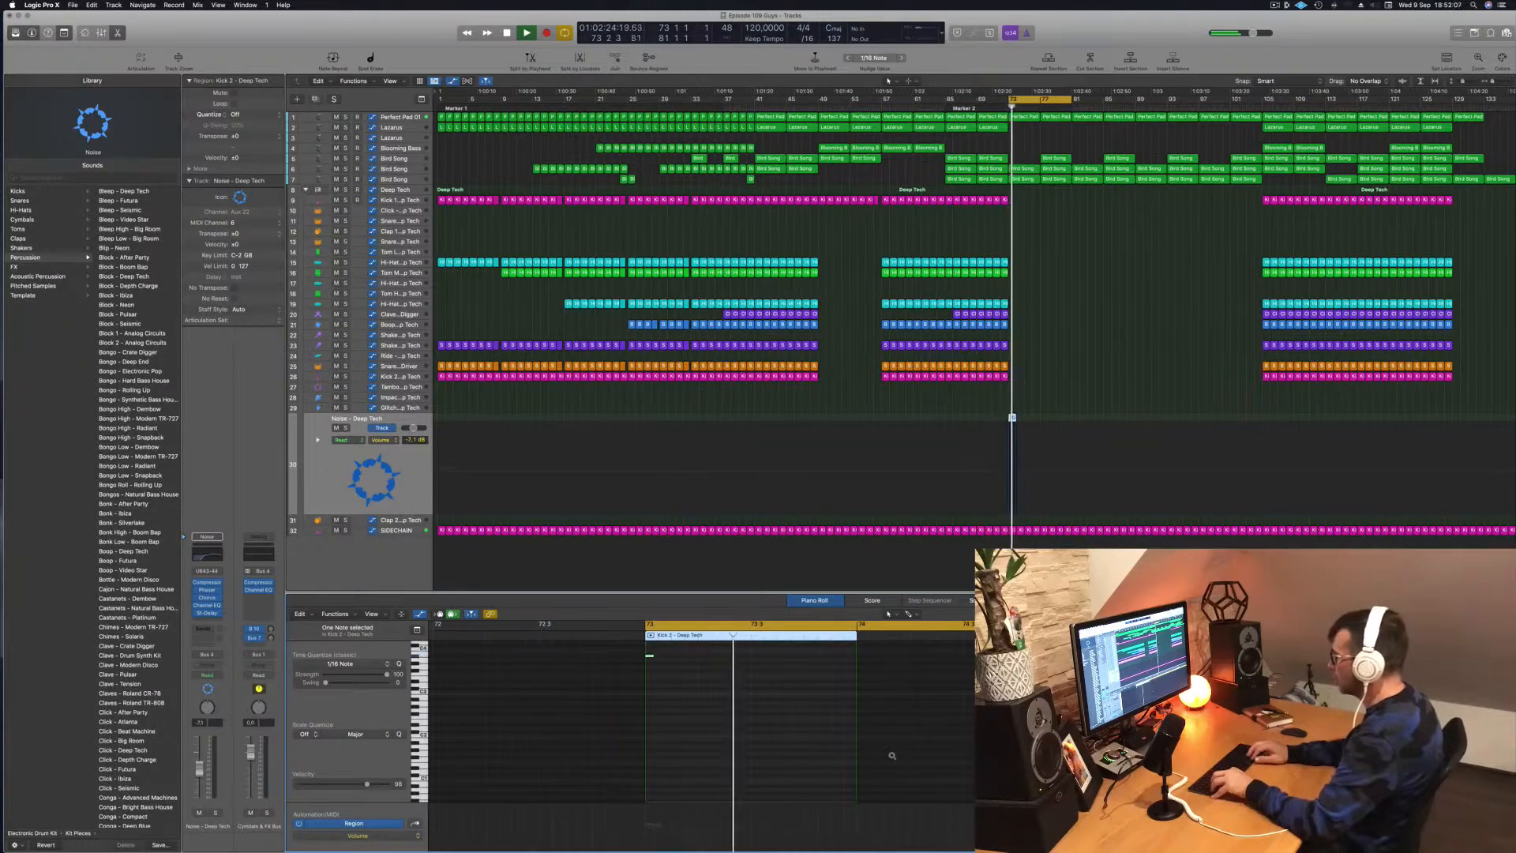
key(Return)
key(Return)
key(alt+Down)
key(alt+Down)
key(alt+Down)
key(alt+Down)
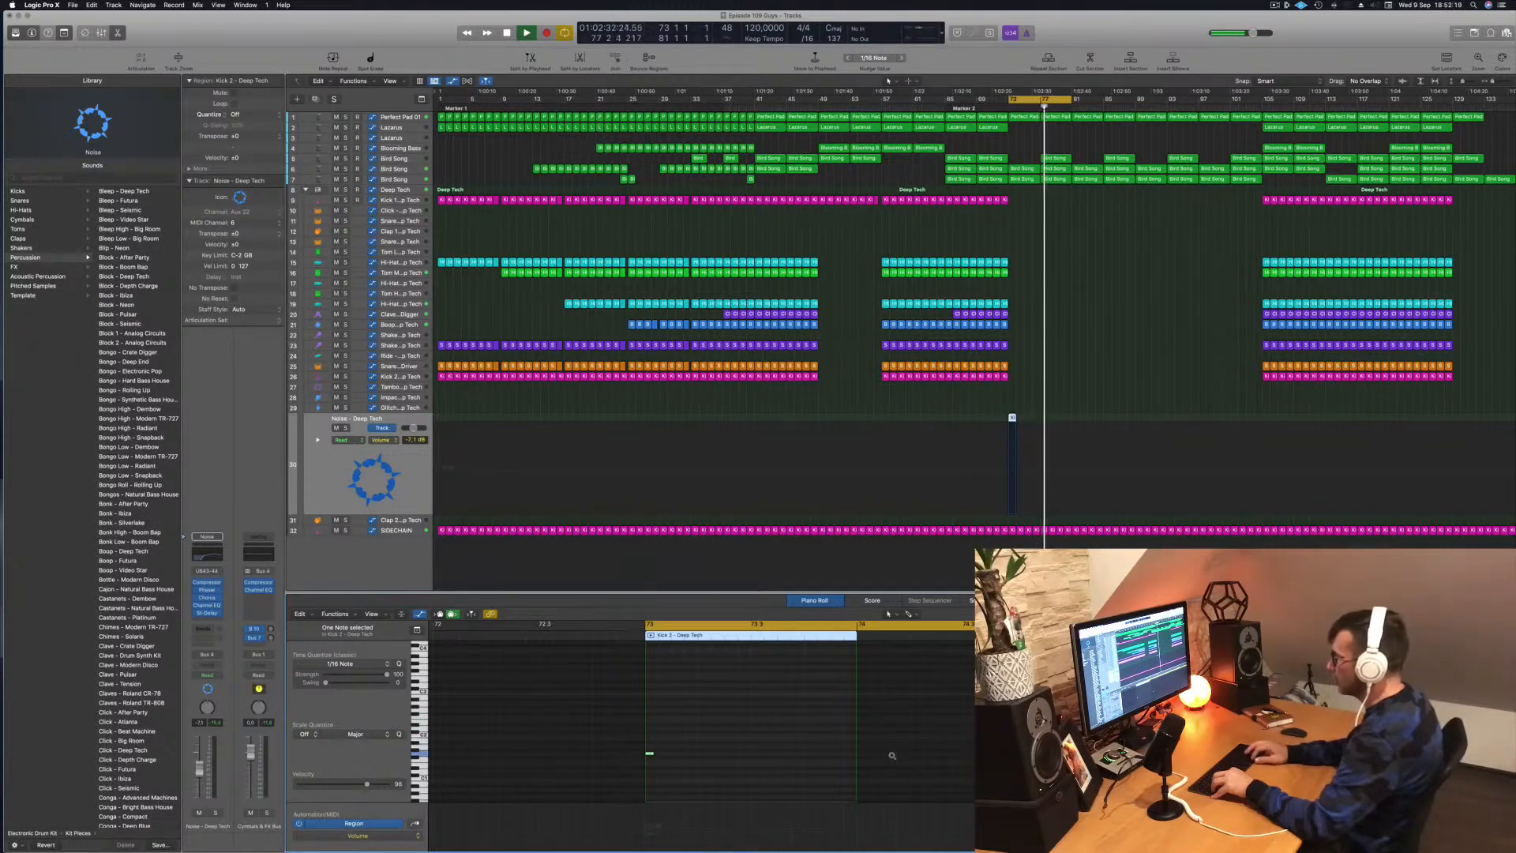
key(alt+Down)
key(alt+Down)
key(space)
key(space)
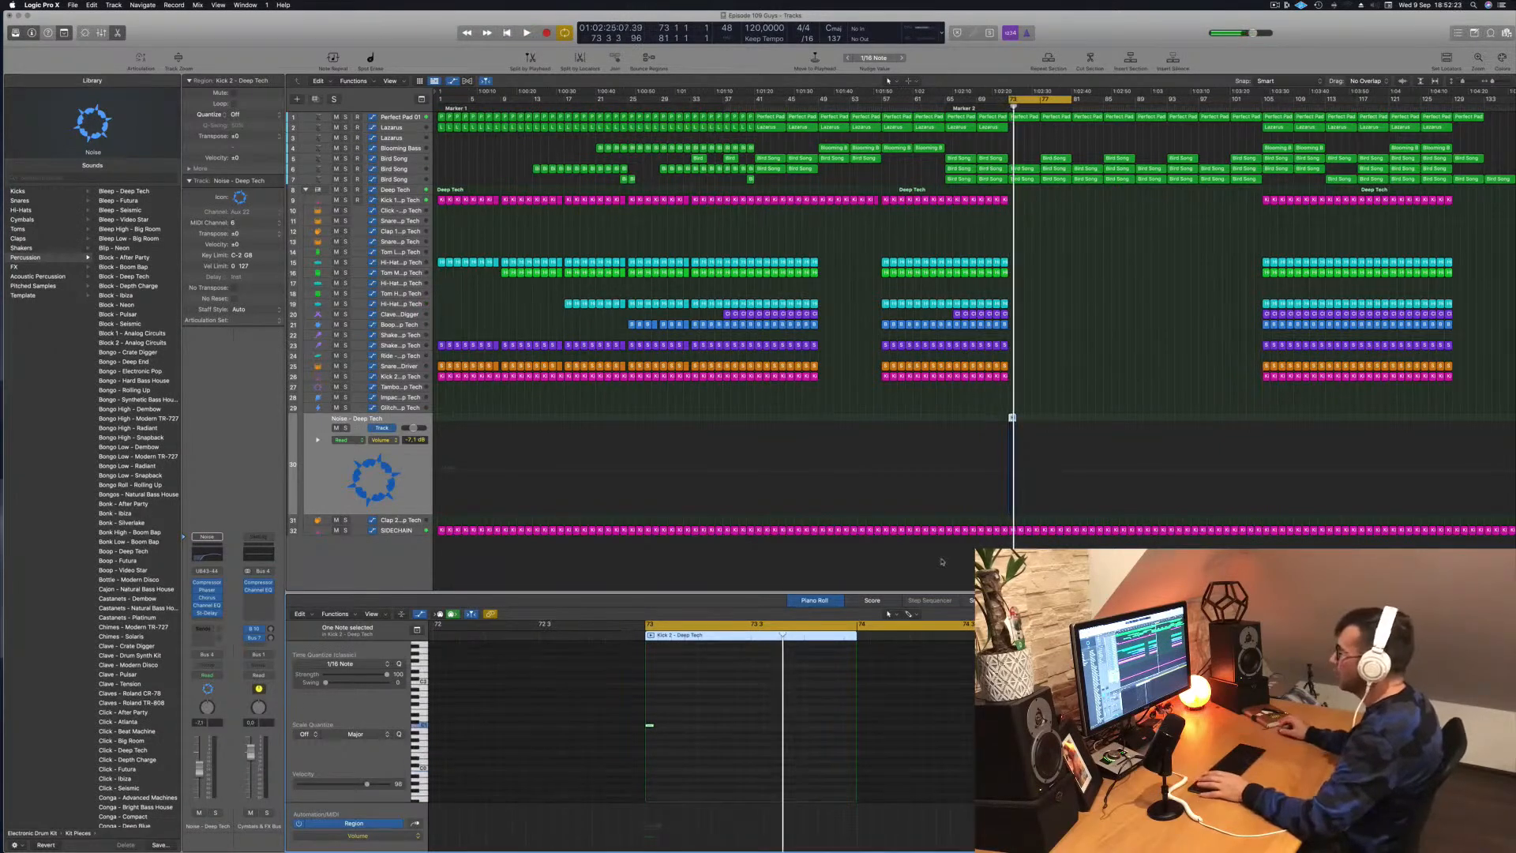
Step: Replay the break with the Deep Tech track selected, and delete the Noise - Deep Tech track's region at bar 73
click(336, 470)
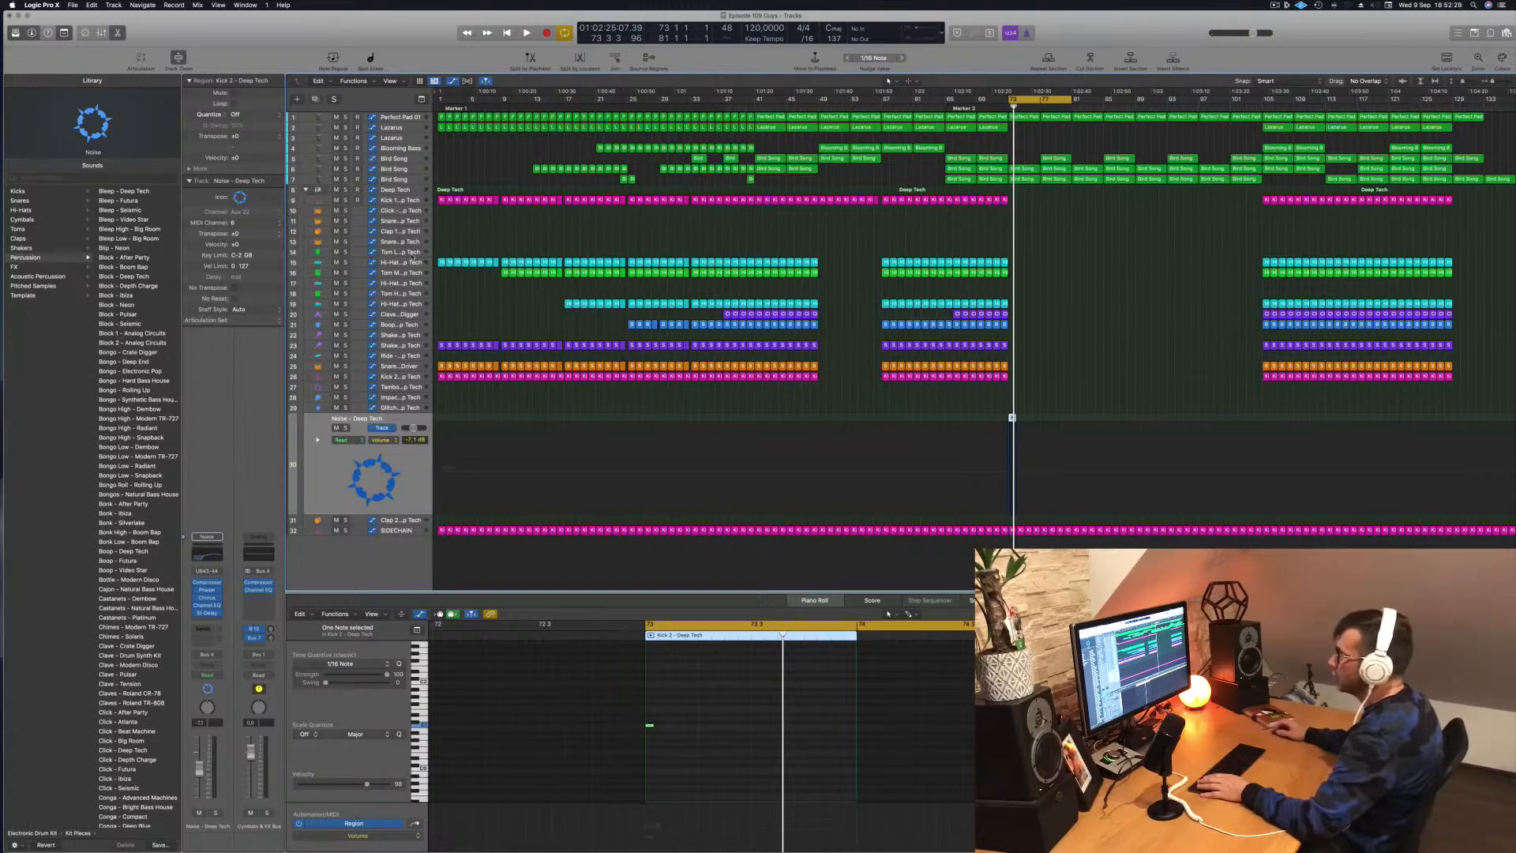
click(401, 193)
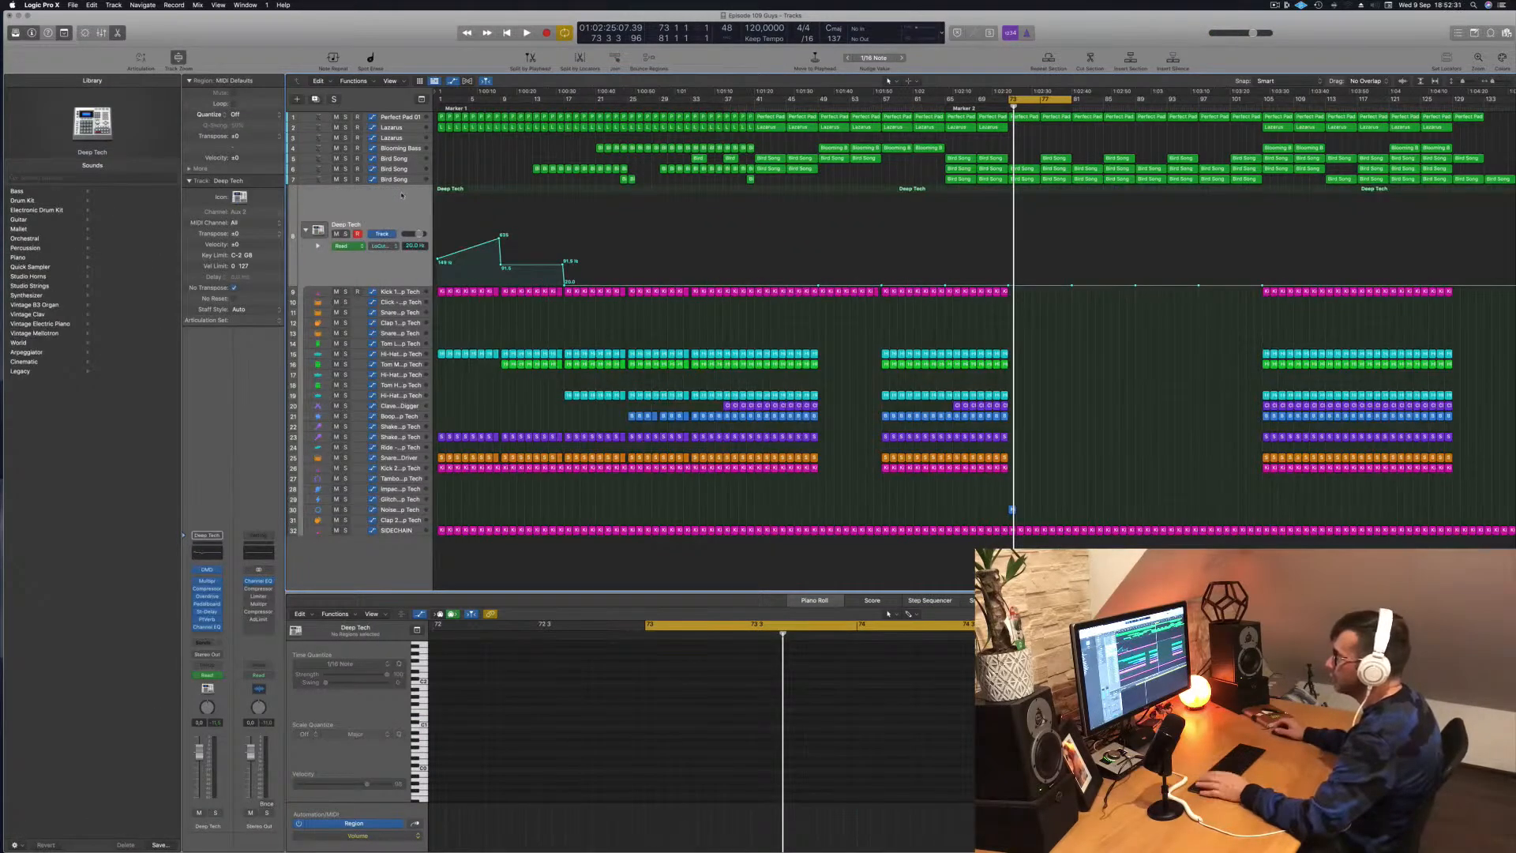
key(space)
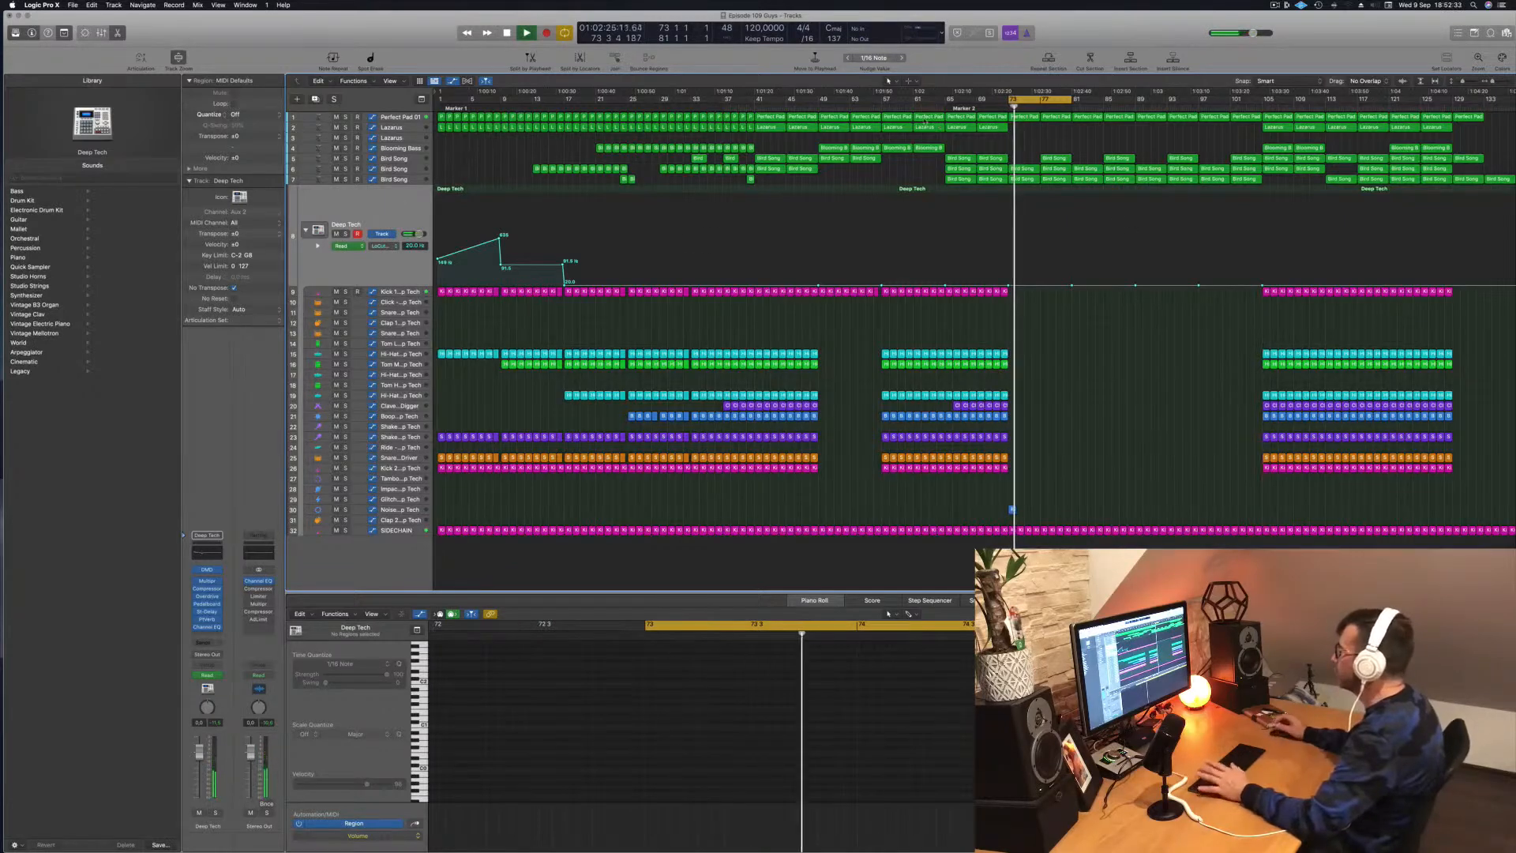
click(1012, 510)
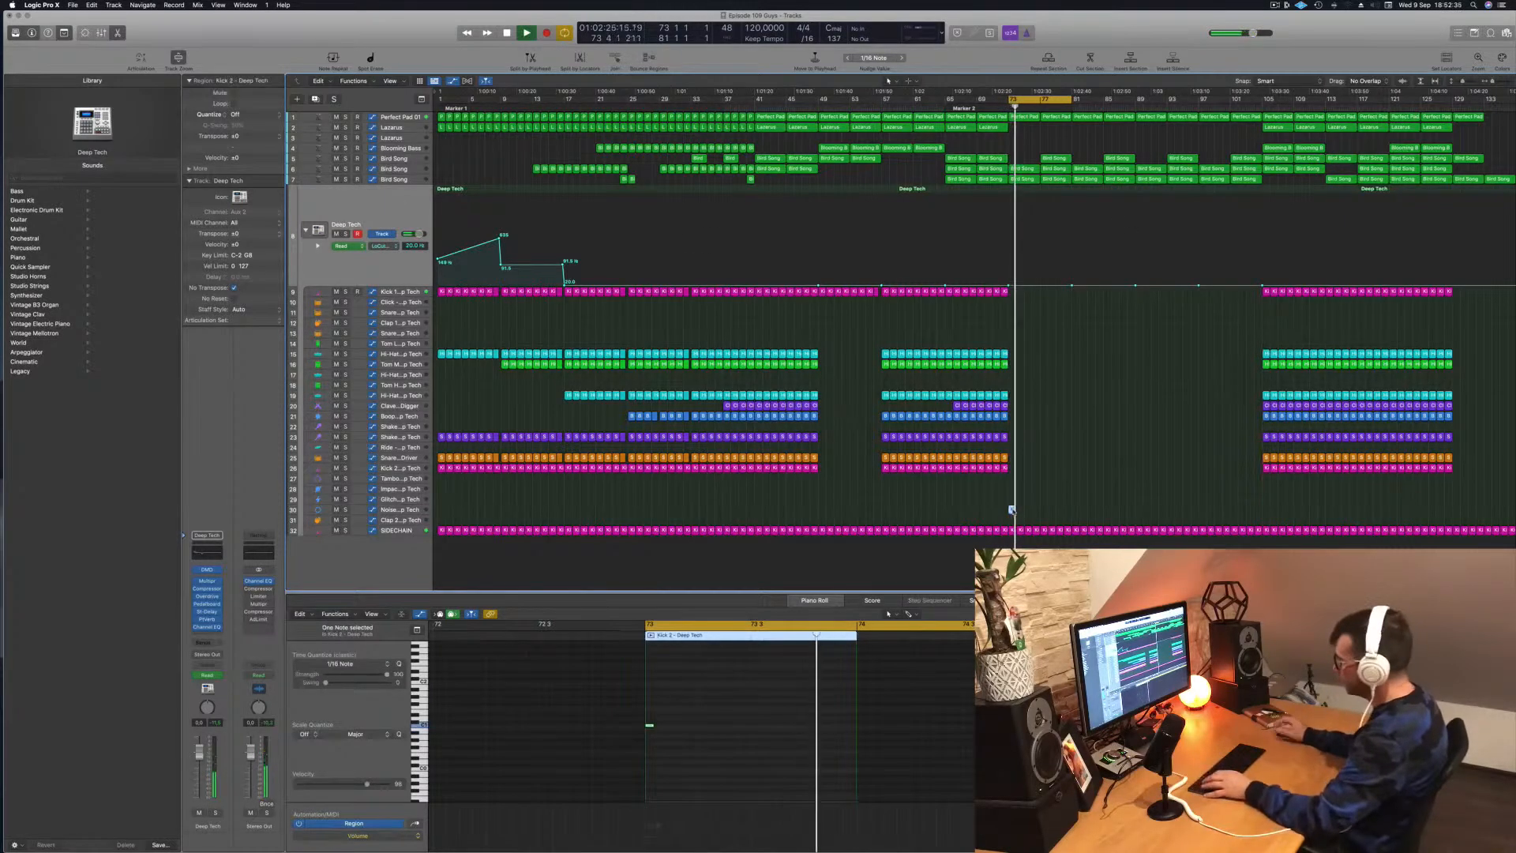
key(Delete)
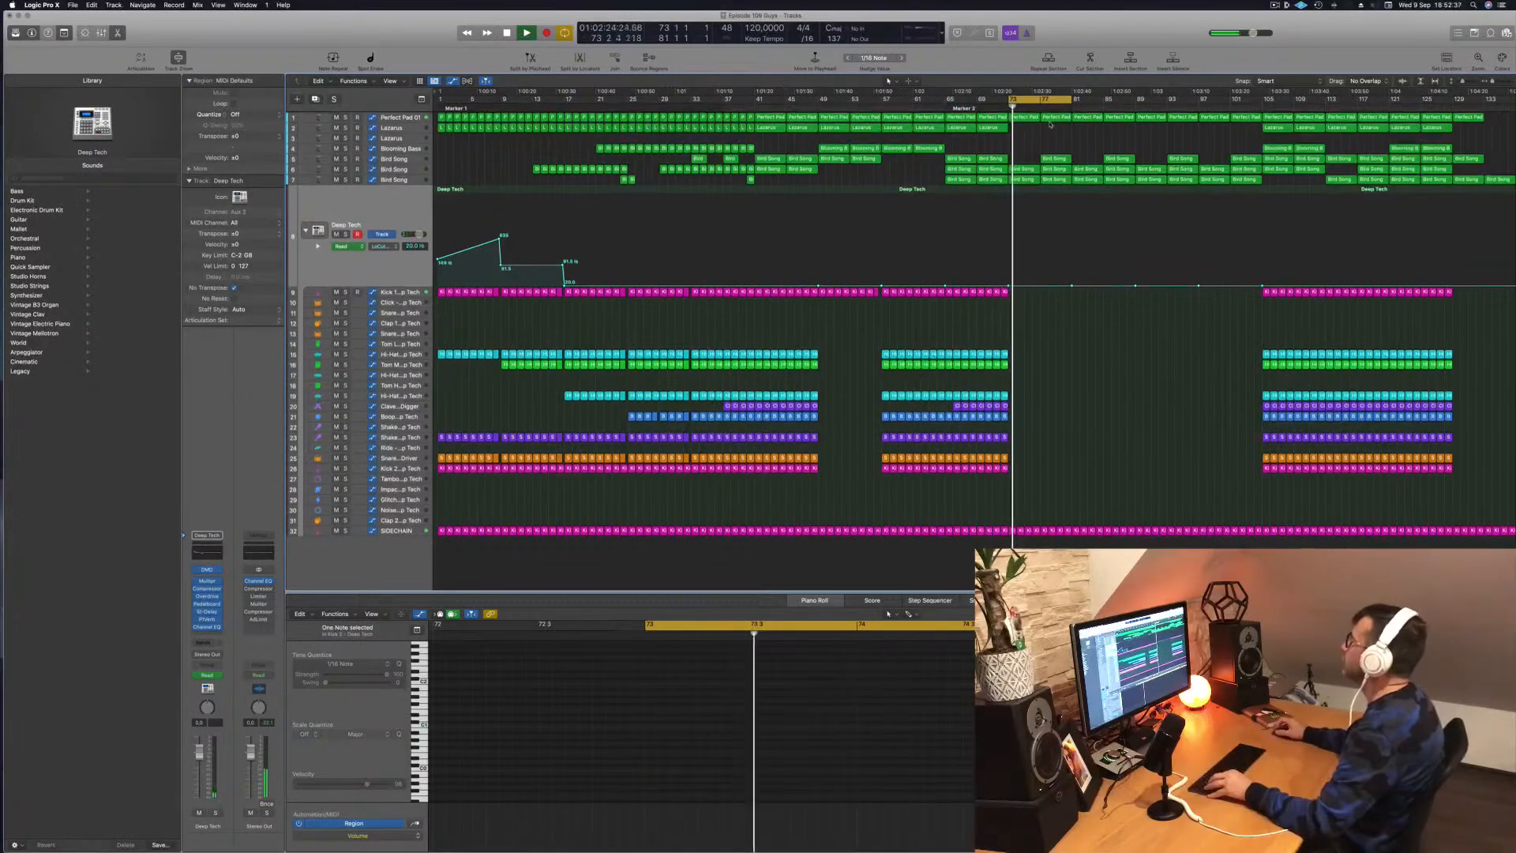
Step: Replay the bars 73–81 break while checking the automation of Perfect Pad 01 and the second and third Bird Song tracks
key(space)
key(space)
click(400, 118)
key(space)
key(space)
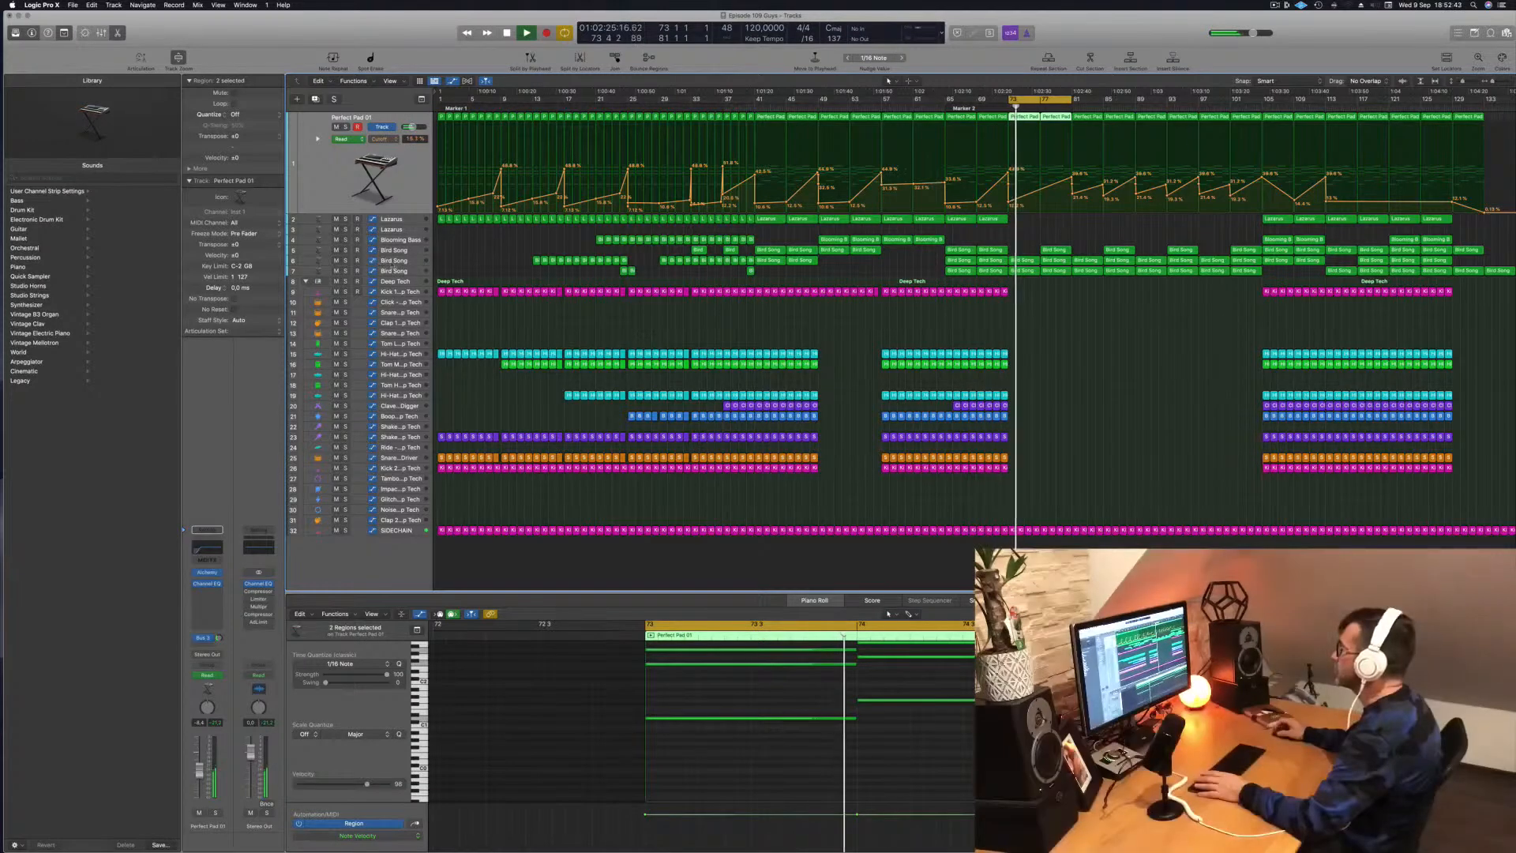
click(1058, 260)
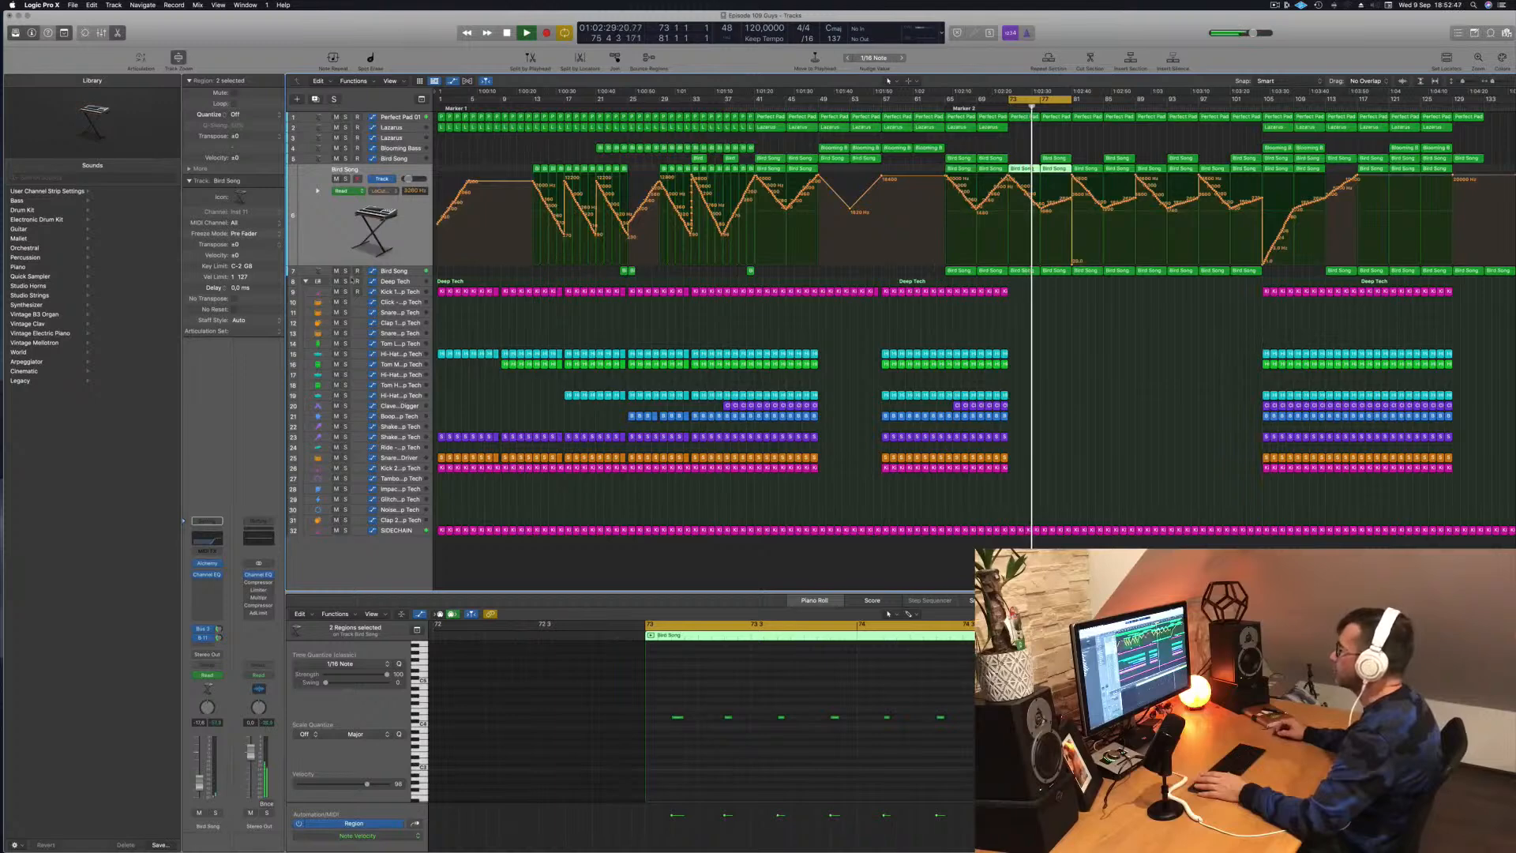
click(1101, 271)
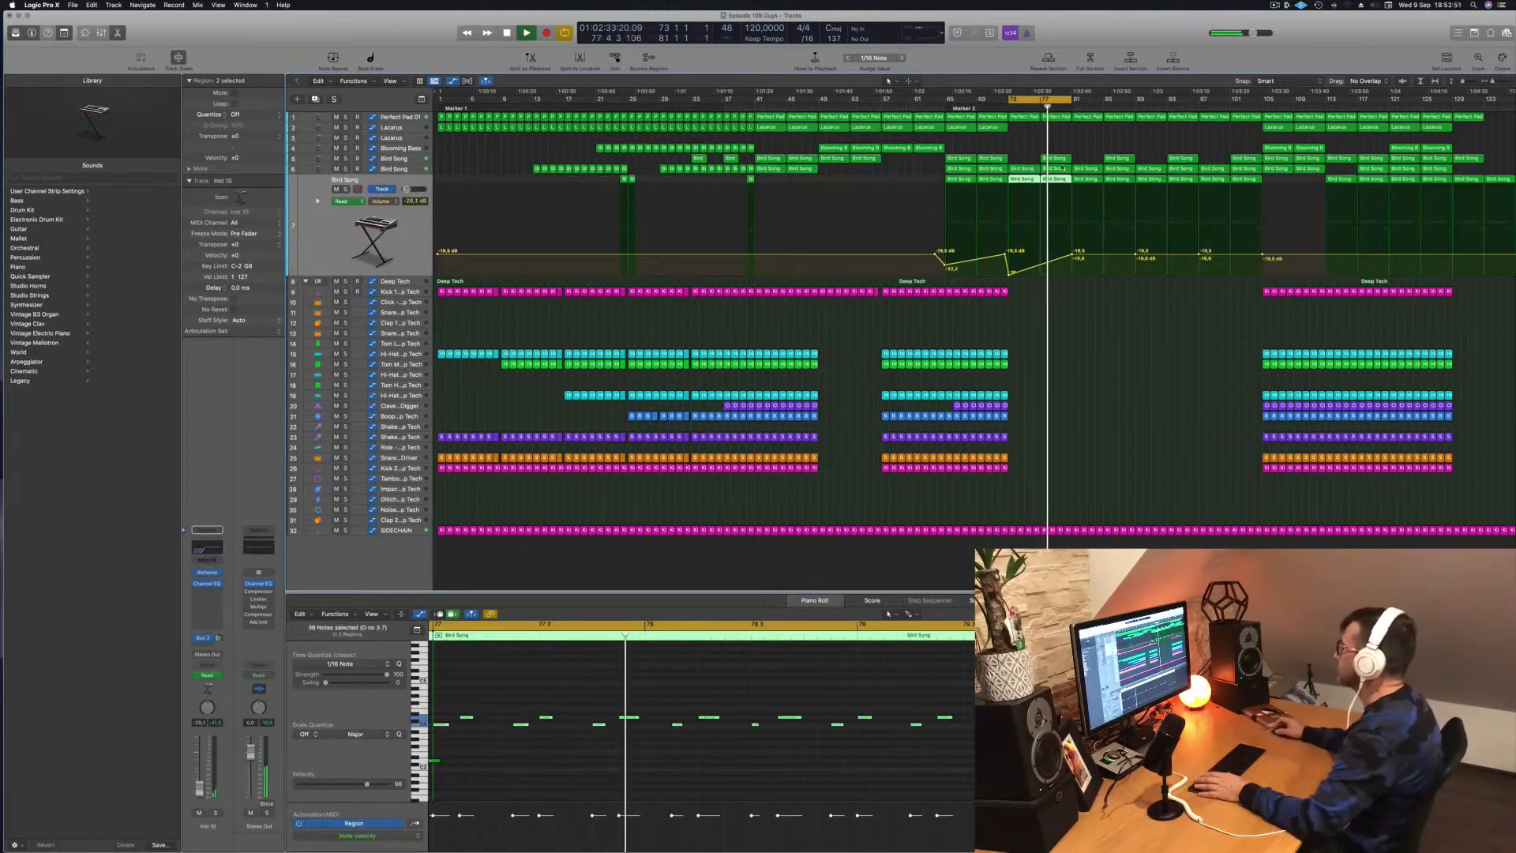
Step: Delete the first Bird Song track's region at bar 77, replay the break from bar 73, and save the project
click(1058, 159)
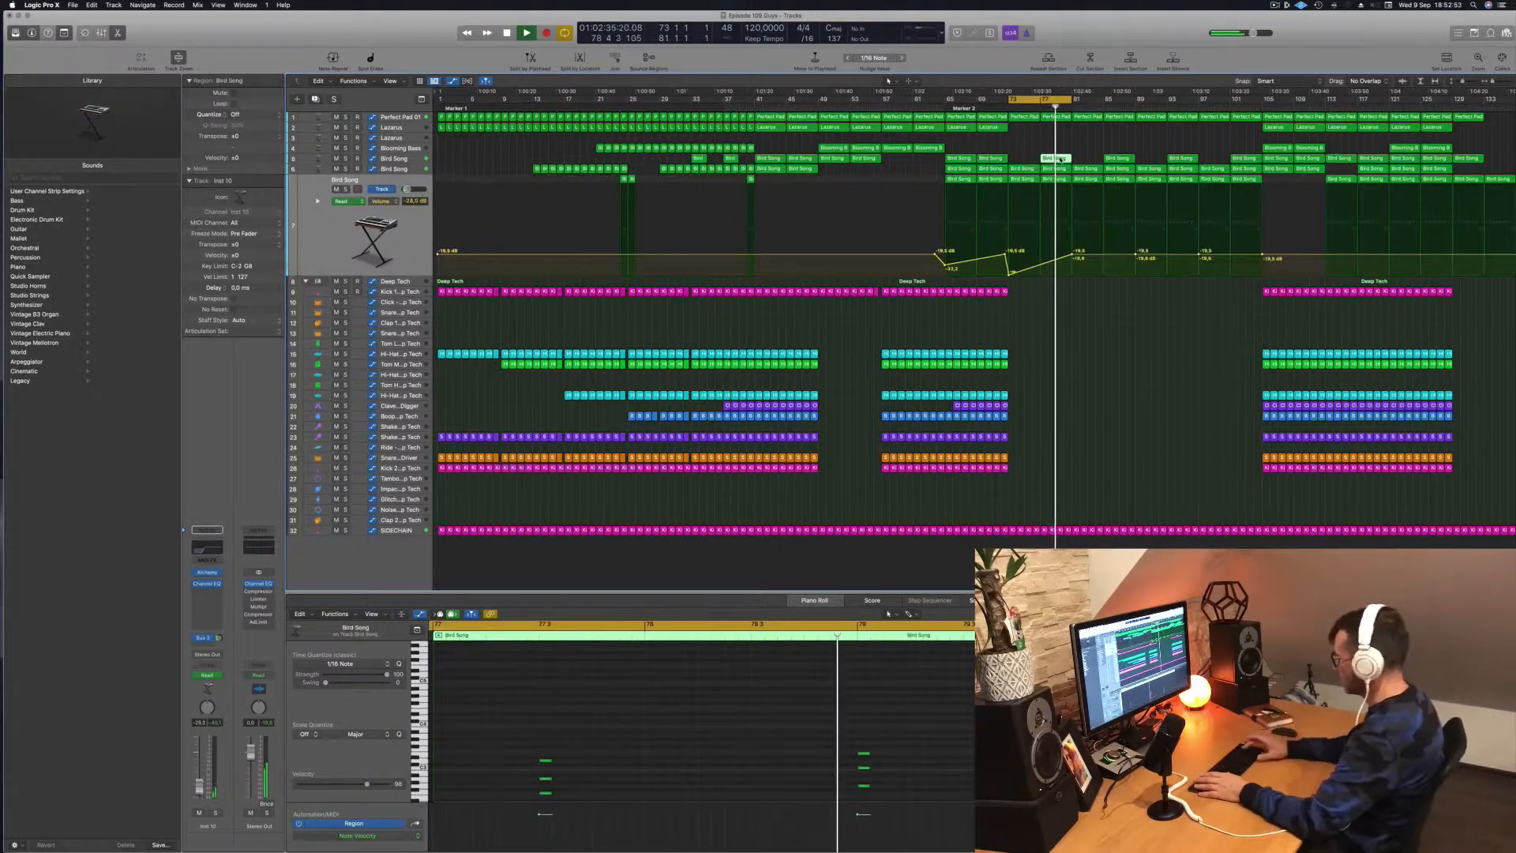
key(Delete)
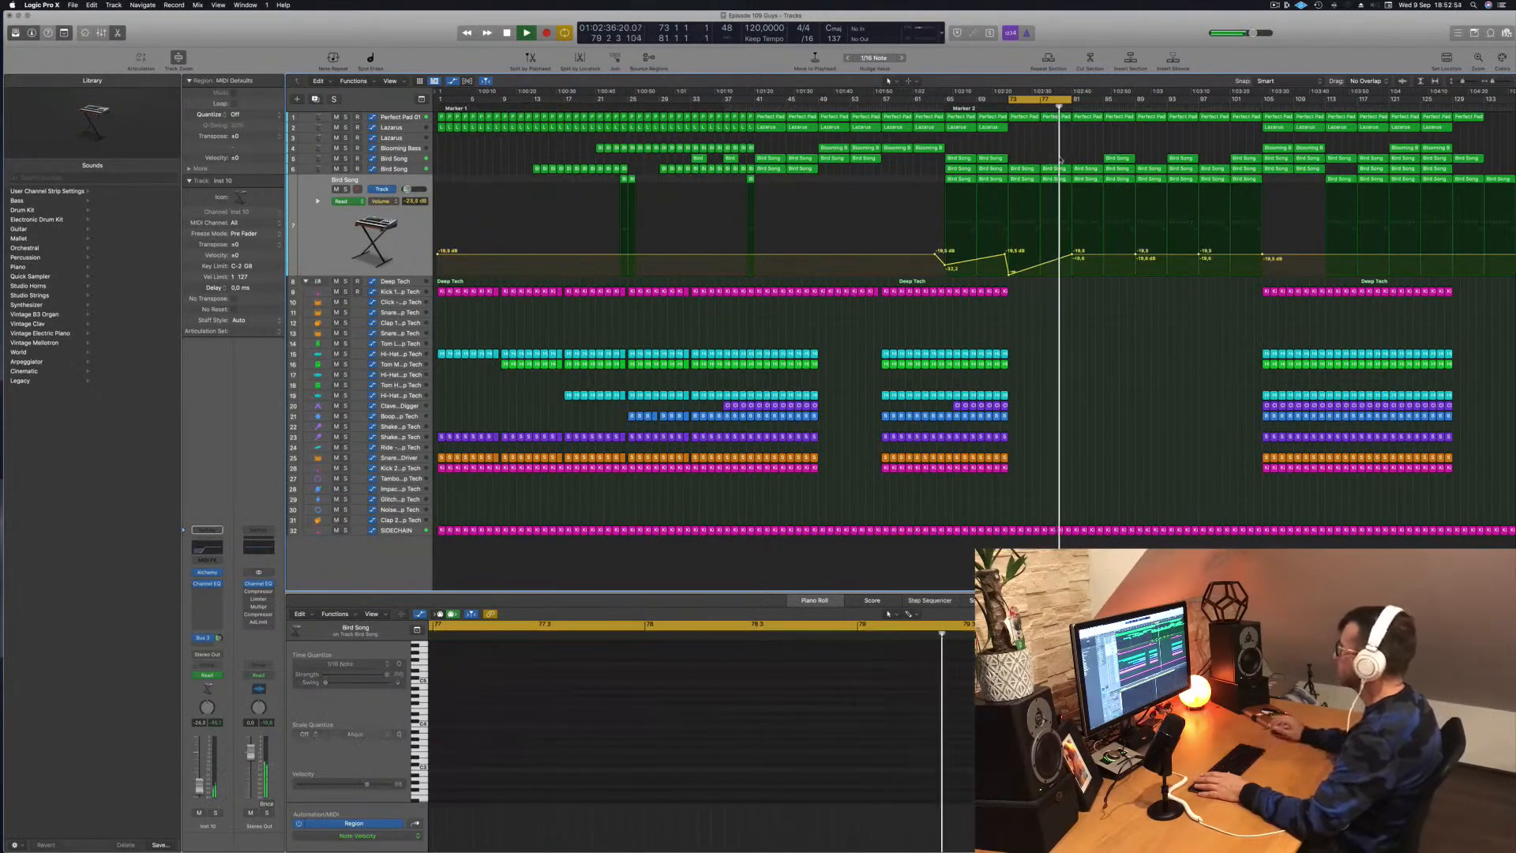
click(1000, 108)
key(super+s)
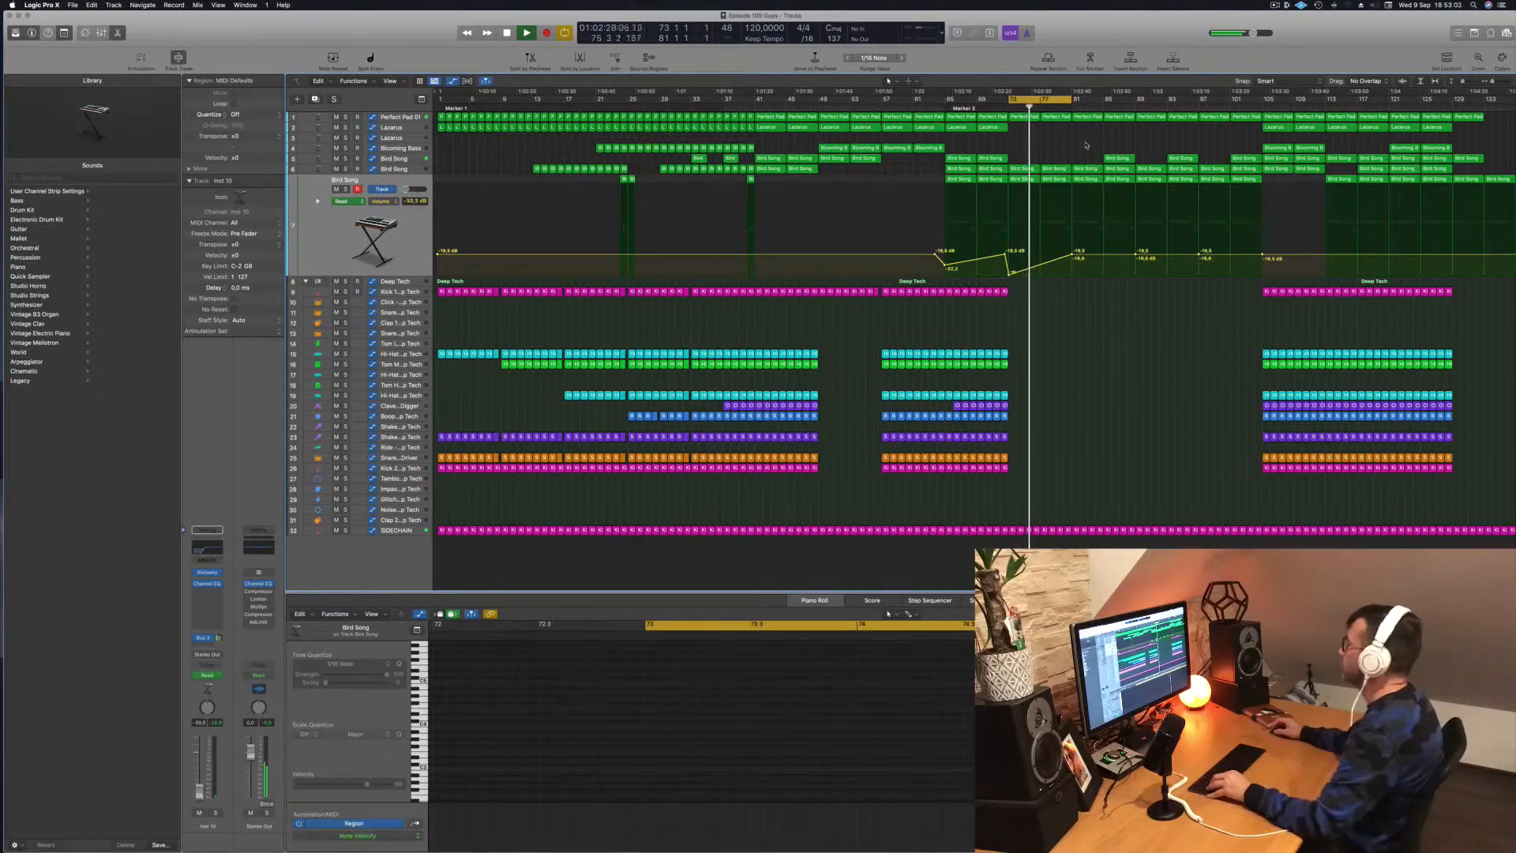
Step: Copy the Lazarus region at bar 105 to bar 81 and show the Lazarus track's automation
click(1274, 127)
drag(1274, 130, 1091, 130)
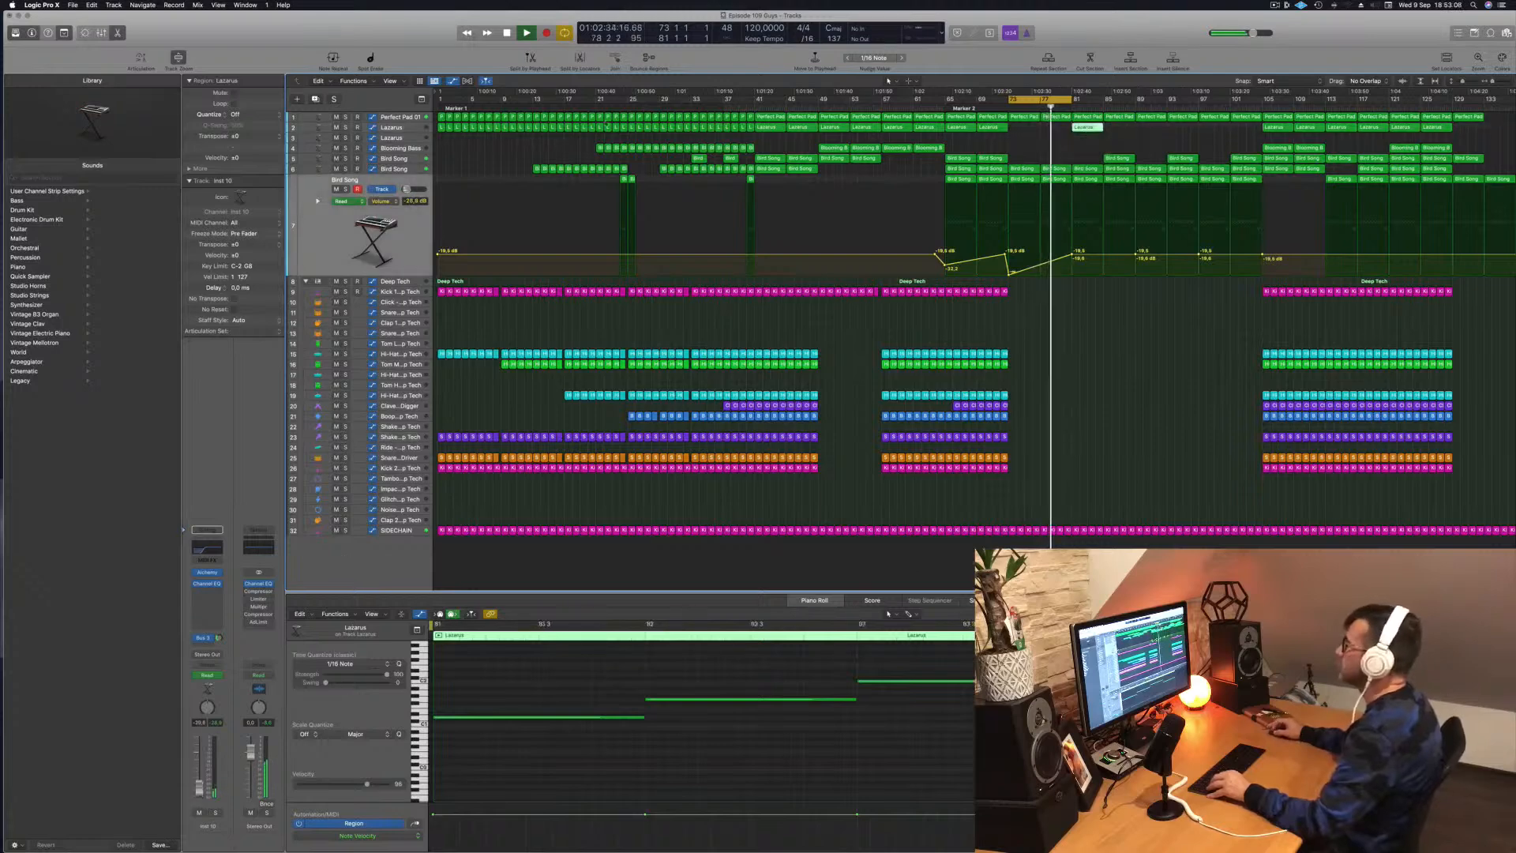
click(406, 131)
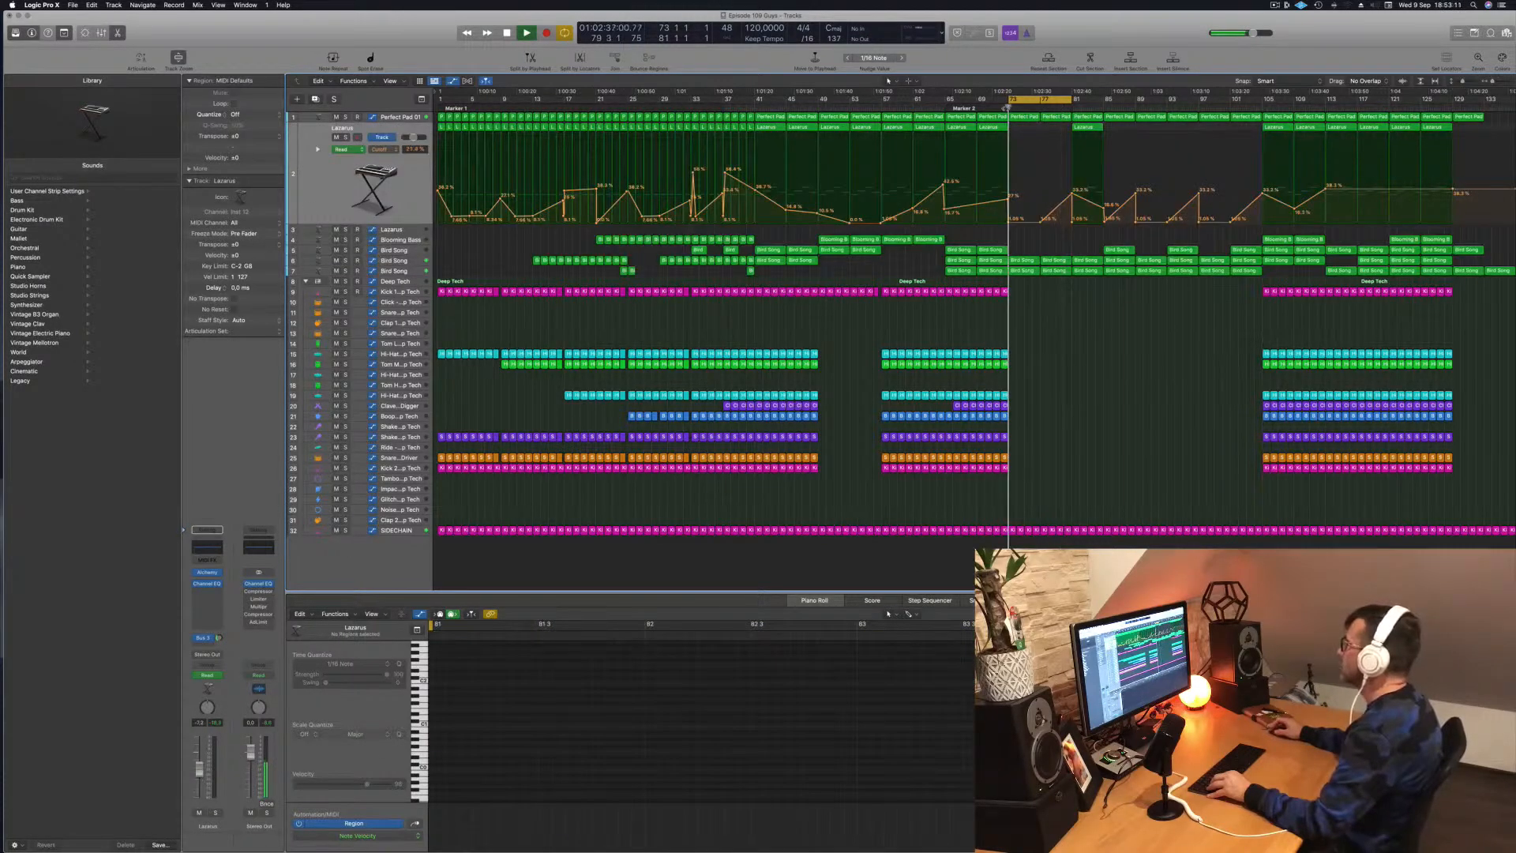
Step: Reshape the second Bird Song track's filter frequency automation to rise from about bar 77 to a peak at bar 81, and replay
click(393, 261)
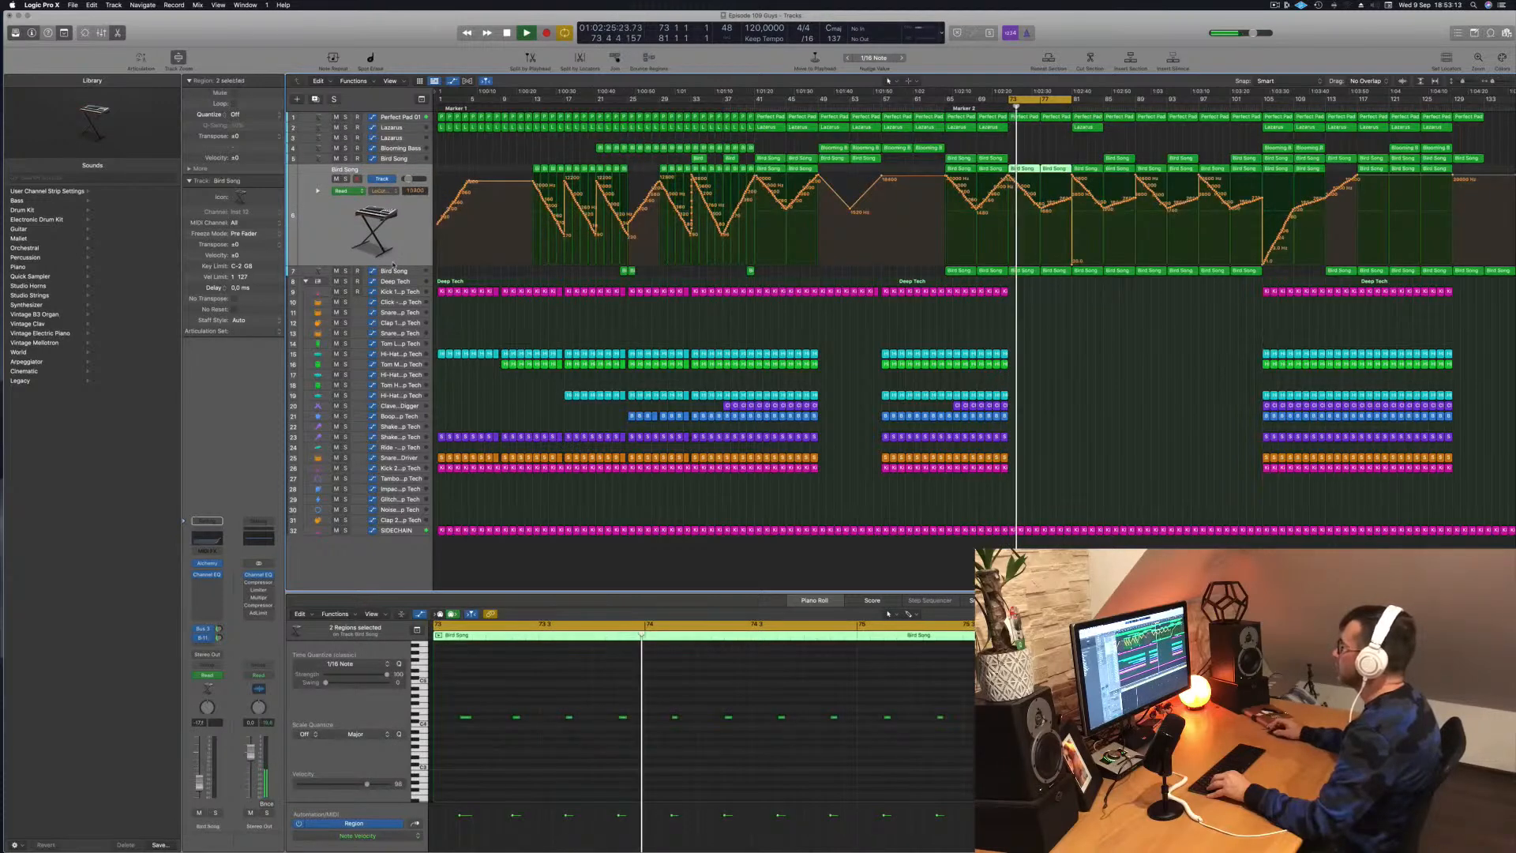
drag(1043, 210, 1075, 170)
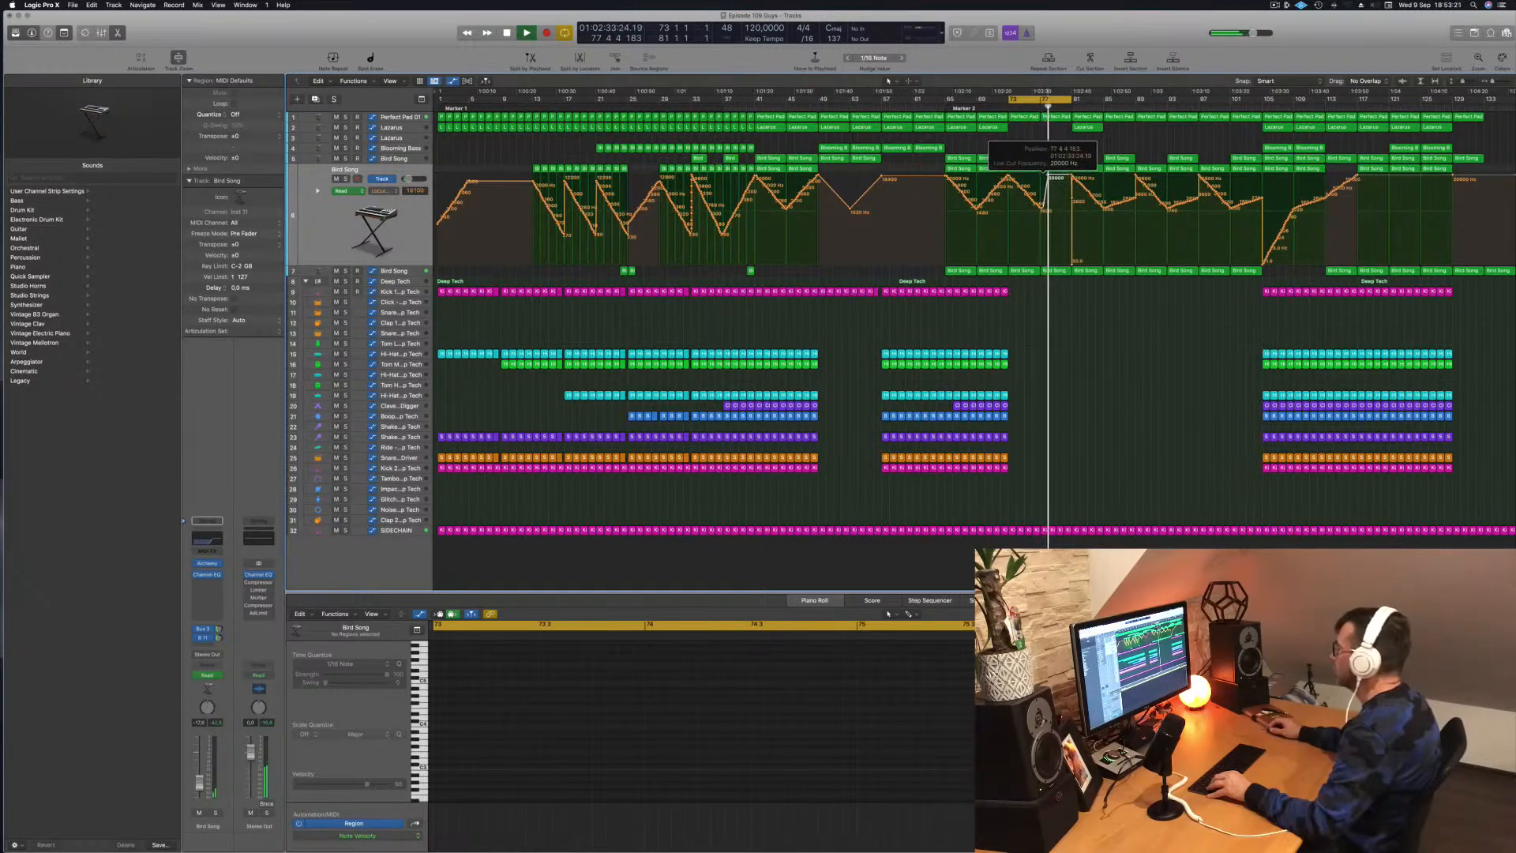
key(space)
key(space)
mouse_move(1048, 175)
mouse_down()
mouse_move(1034, 207)
mouse_move(1031, 191)
mouse_up()
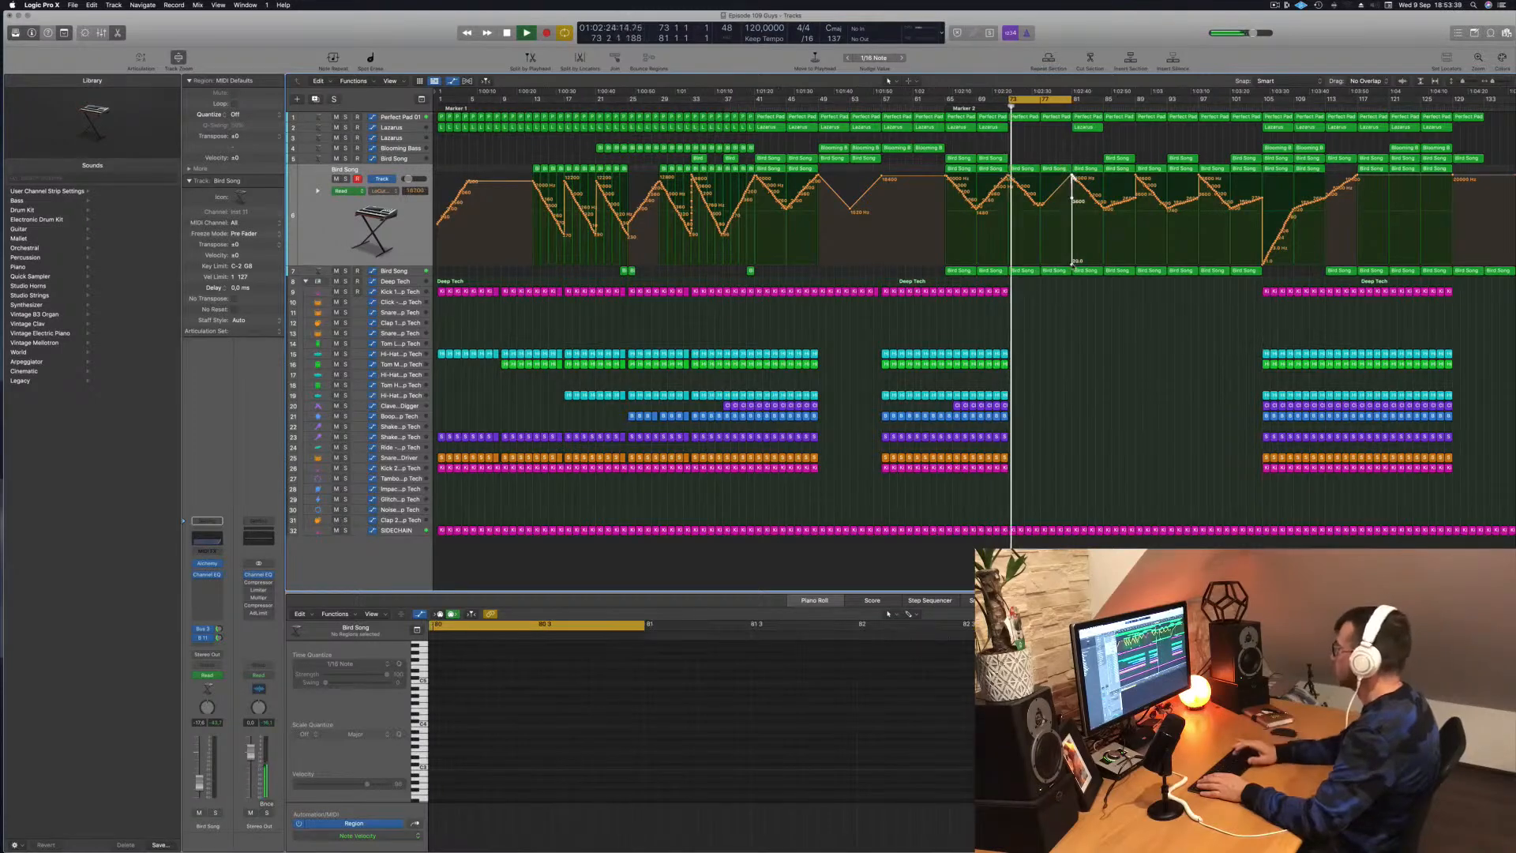
key(space)
key(space)
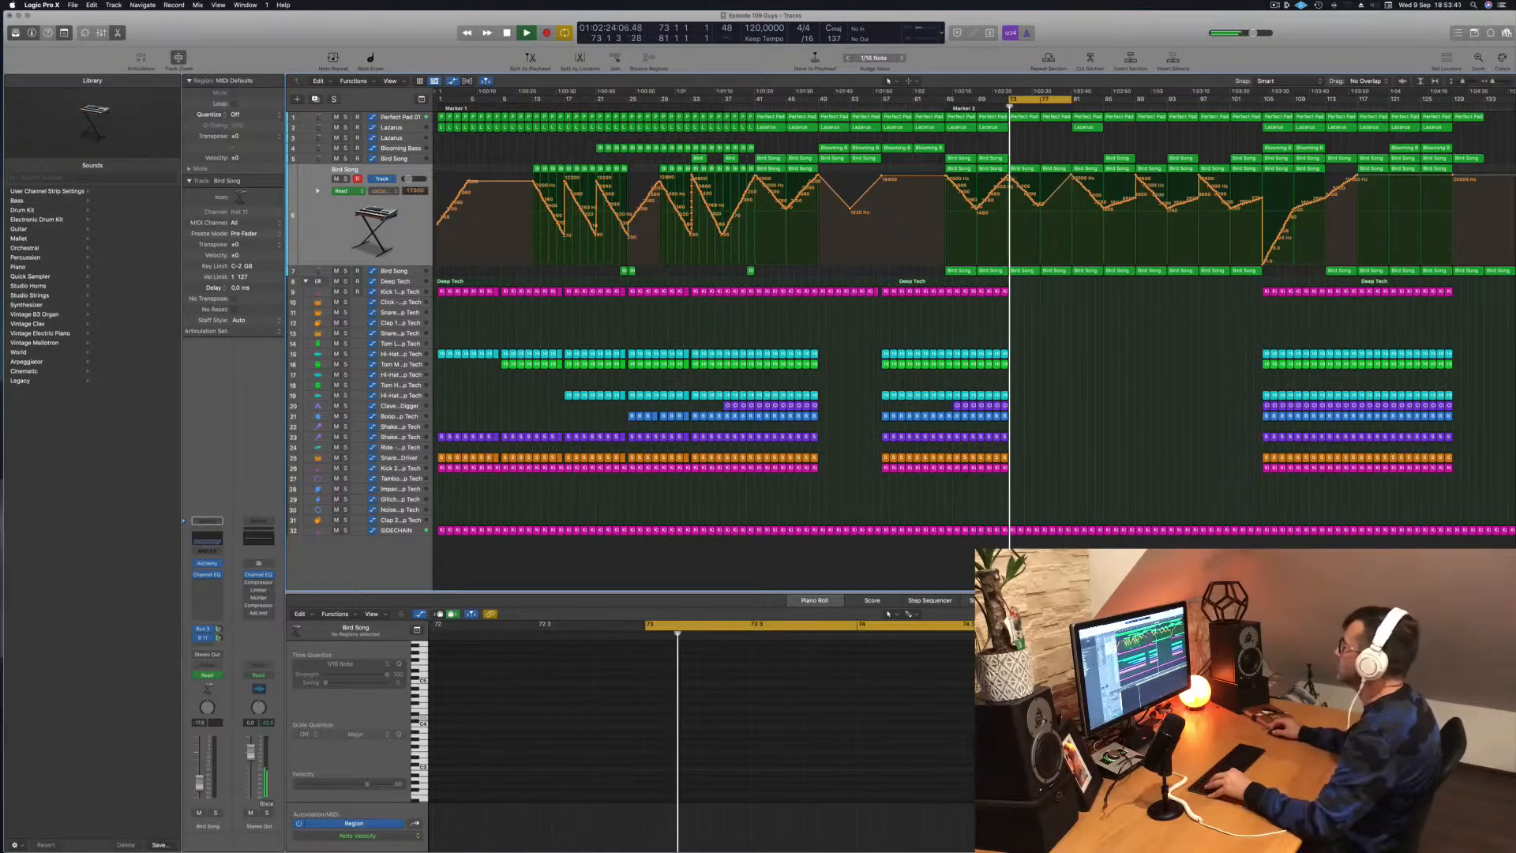
Step: Extend the cycle range's end to bar 89 and listen through the longer section
drag(1071, 98, 1135, 98)
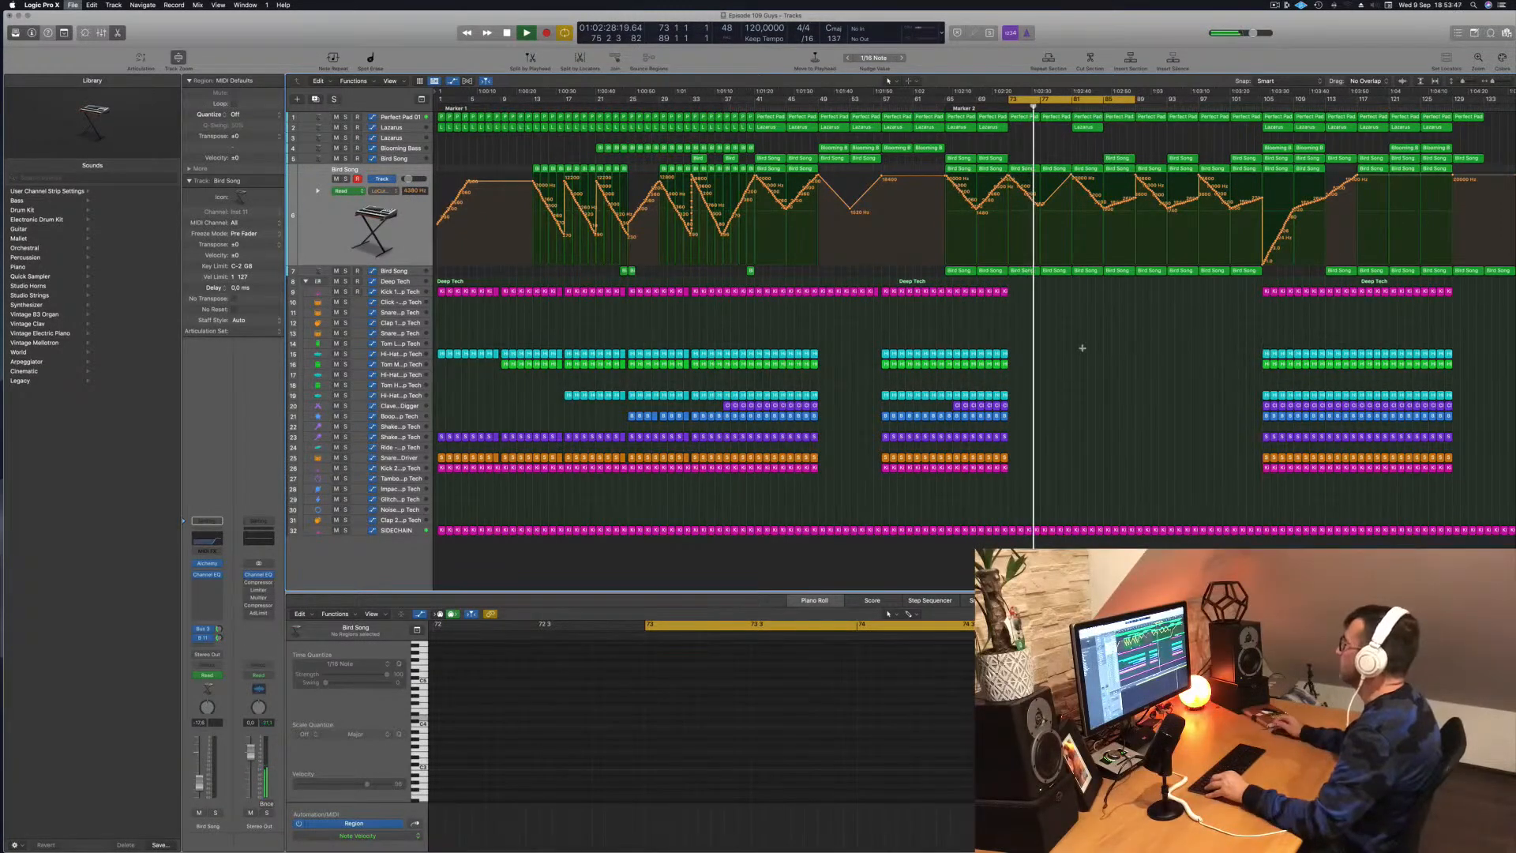
scroll(1083, 348, up, 2)
scroll(1083, 348, up, 4)
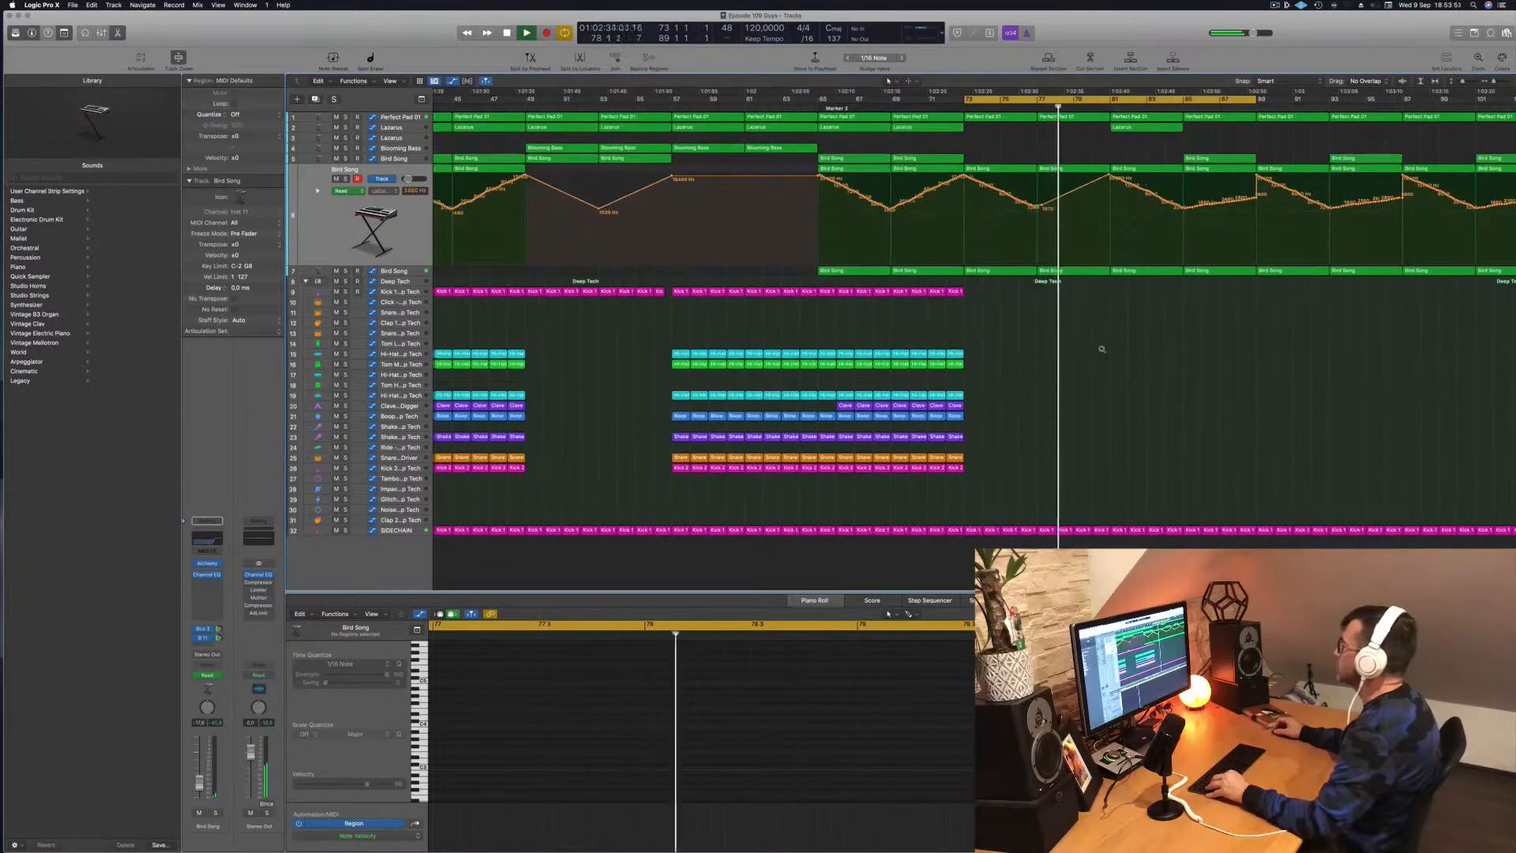
scroll(1100, 355, down, 6)
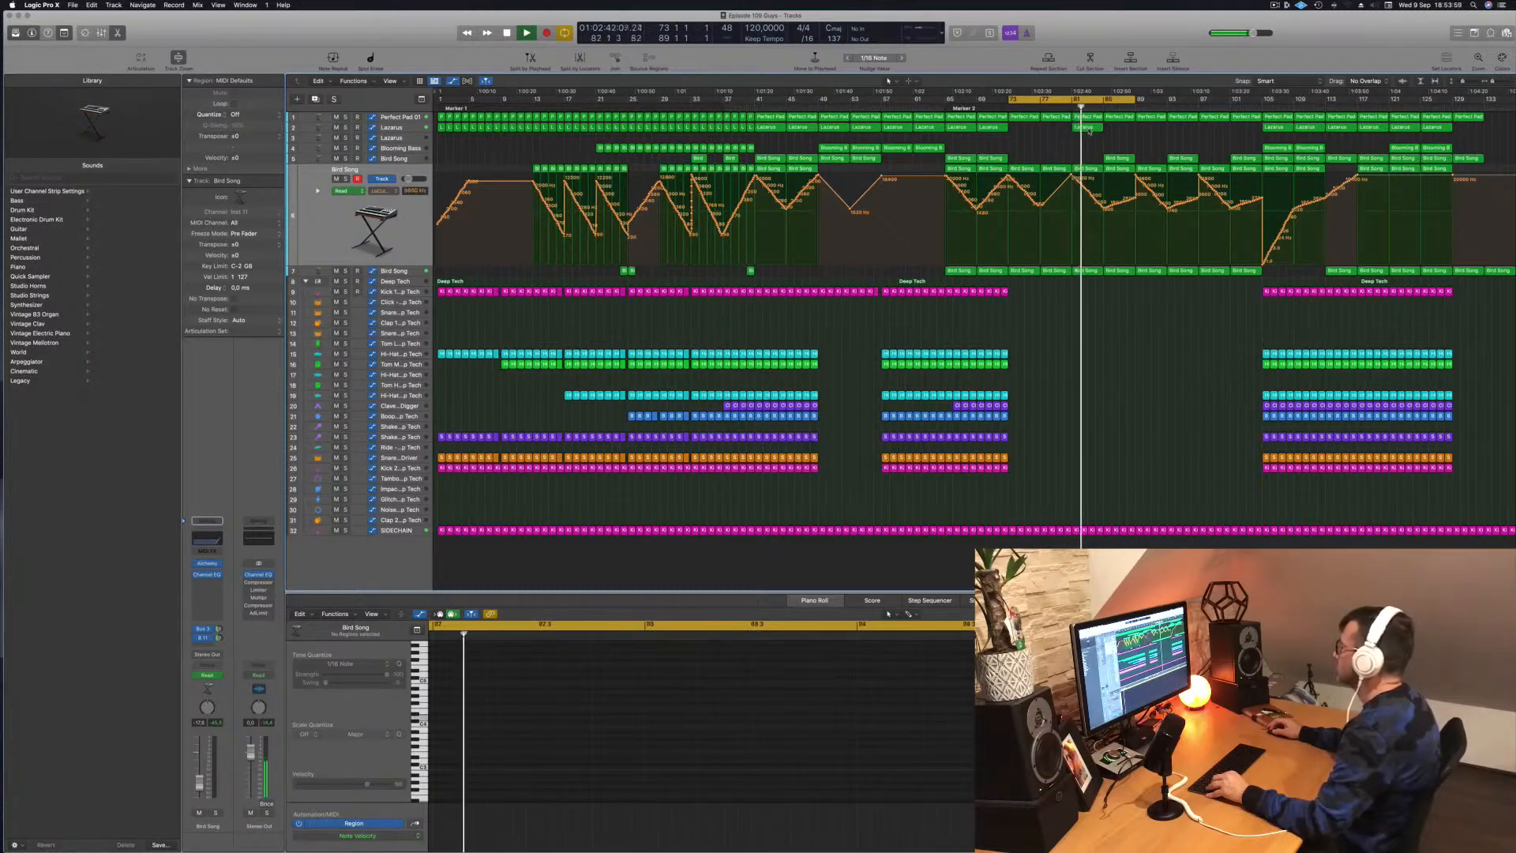
Step: Delete the copied Lazarus region at bar 81 and resume playback from shortly before it
click(1087, 127)
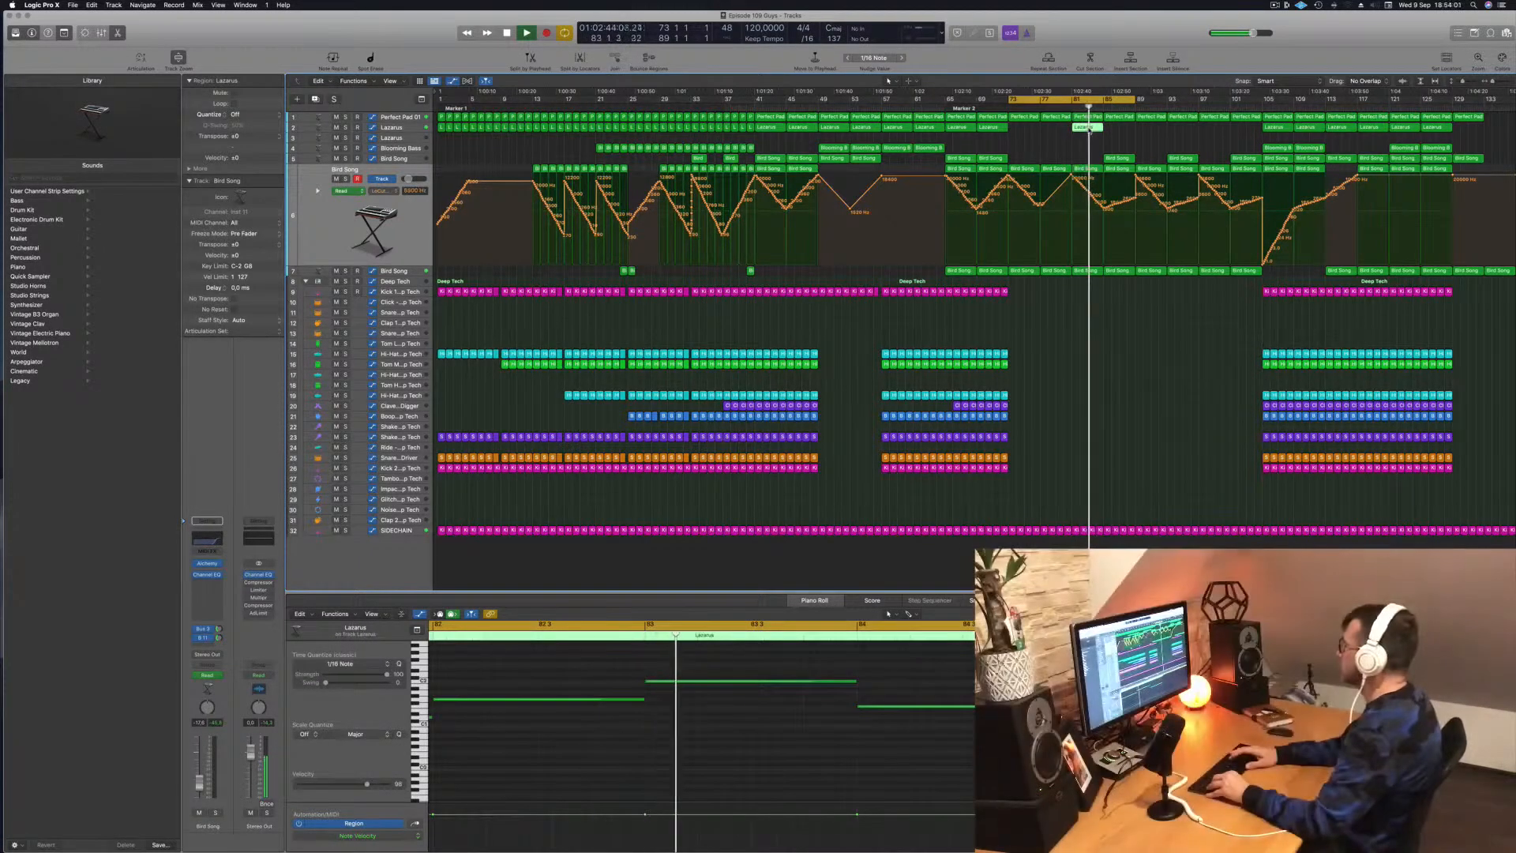
key(Delete)
click(1056, 110)
Step: Delete the second Bird Song track's regions at bars 81 and 85 and the first Bird Song track's region at bar 85
click(1086, 169)
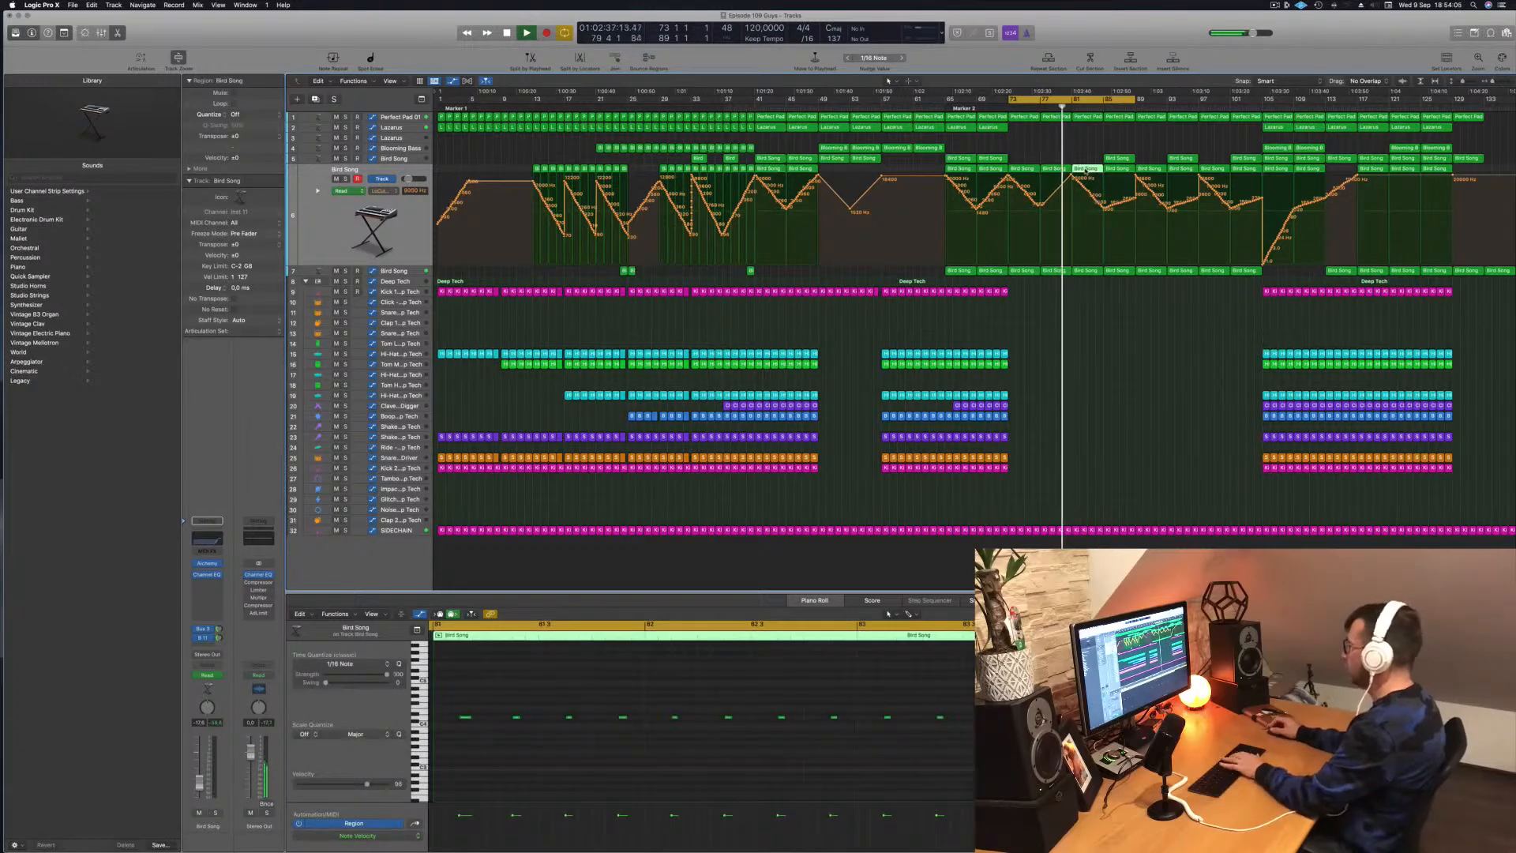
key(Delete)
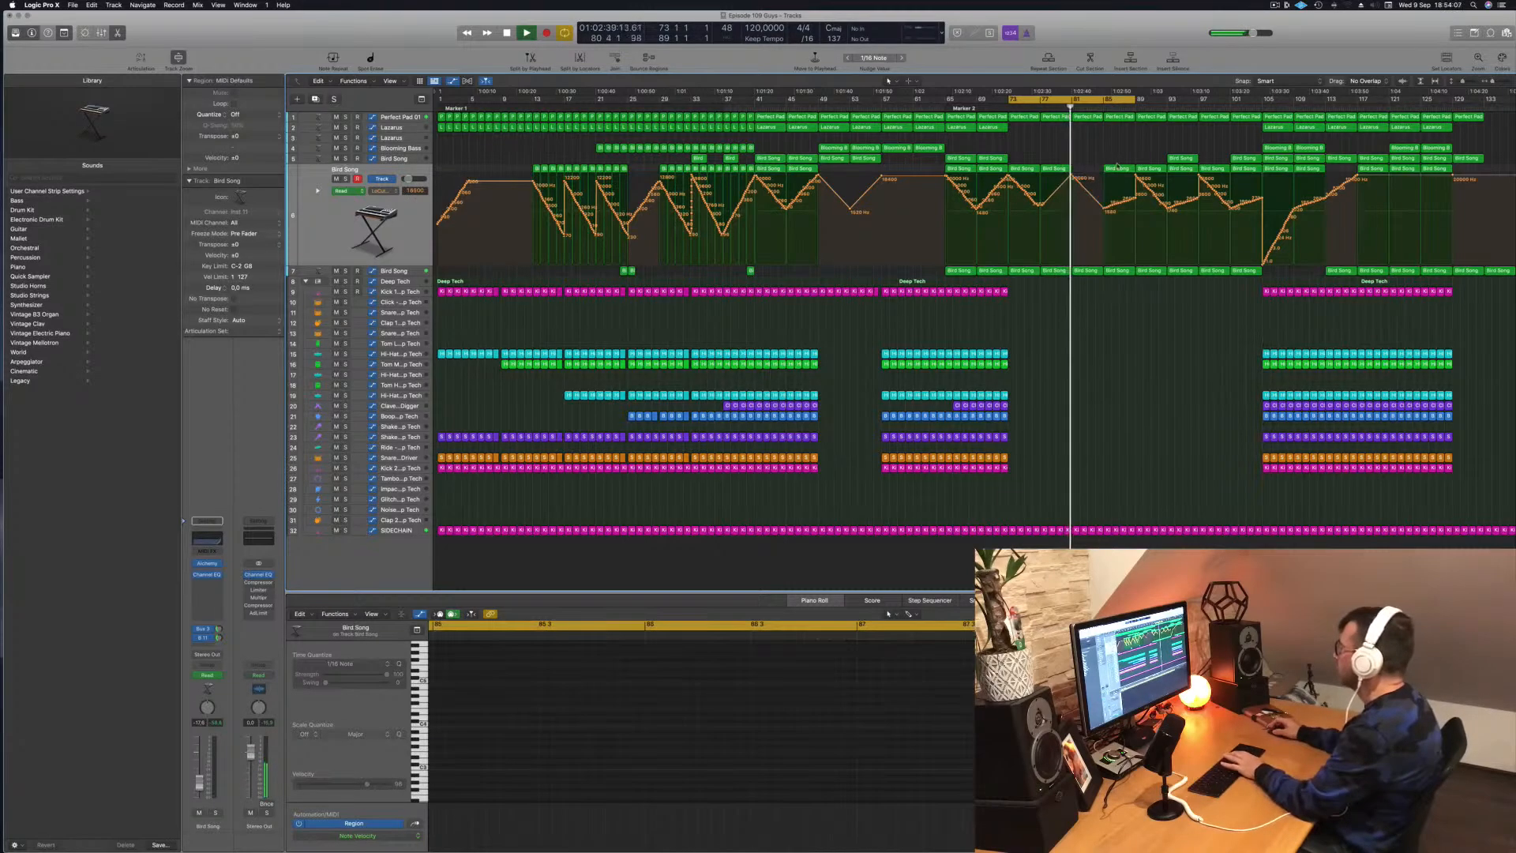
click(1118, 170)
key(Delete)
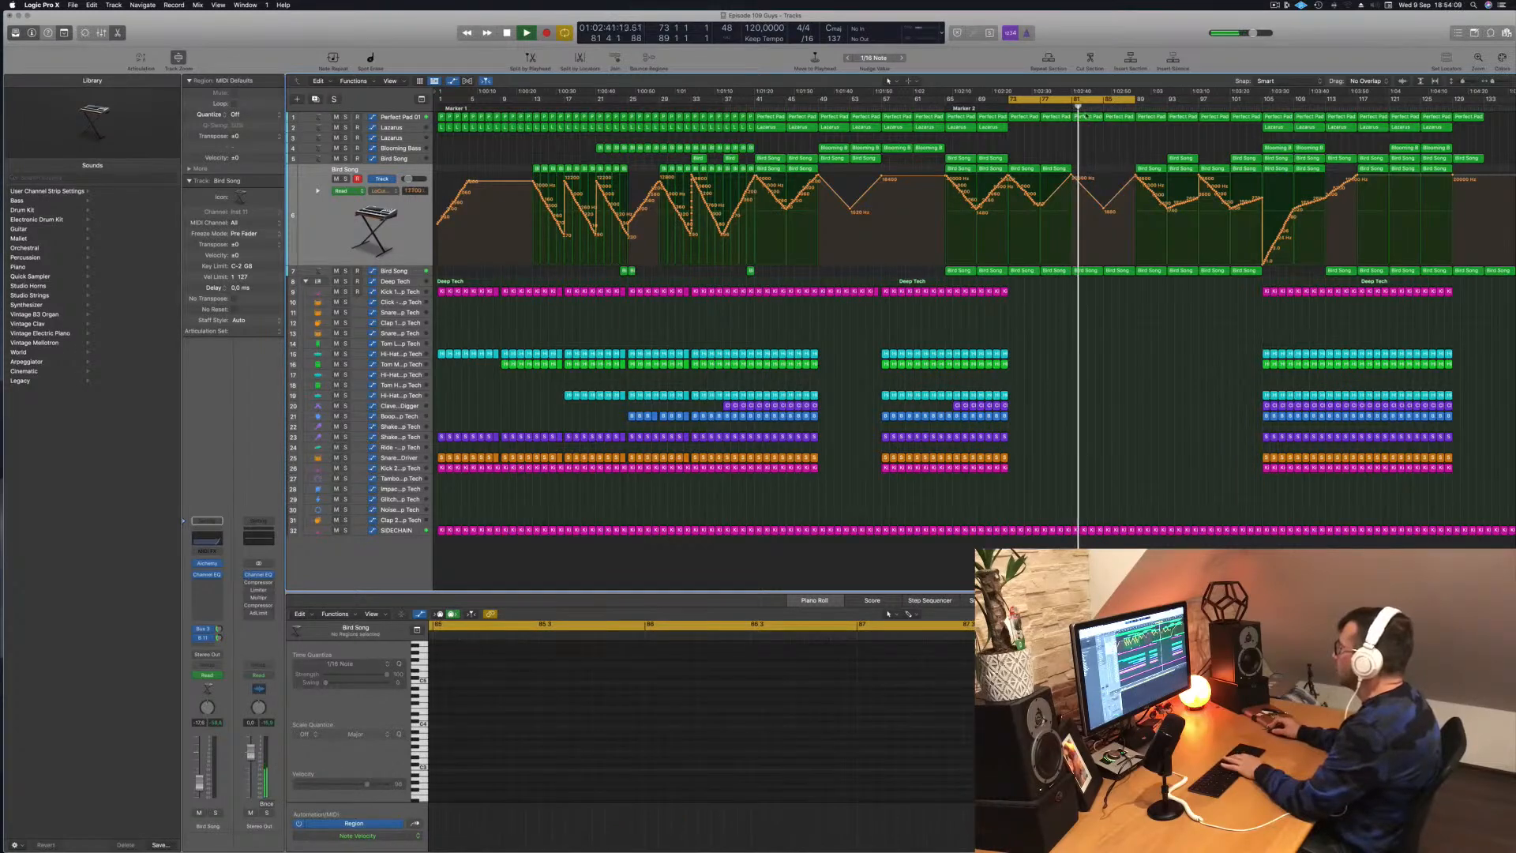
Step: Raise the third Bird Song track's volume automation at bar 81 and lower Perfect Pad 01's cutoff automation between bars 81 and 89
click(407, 271)
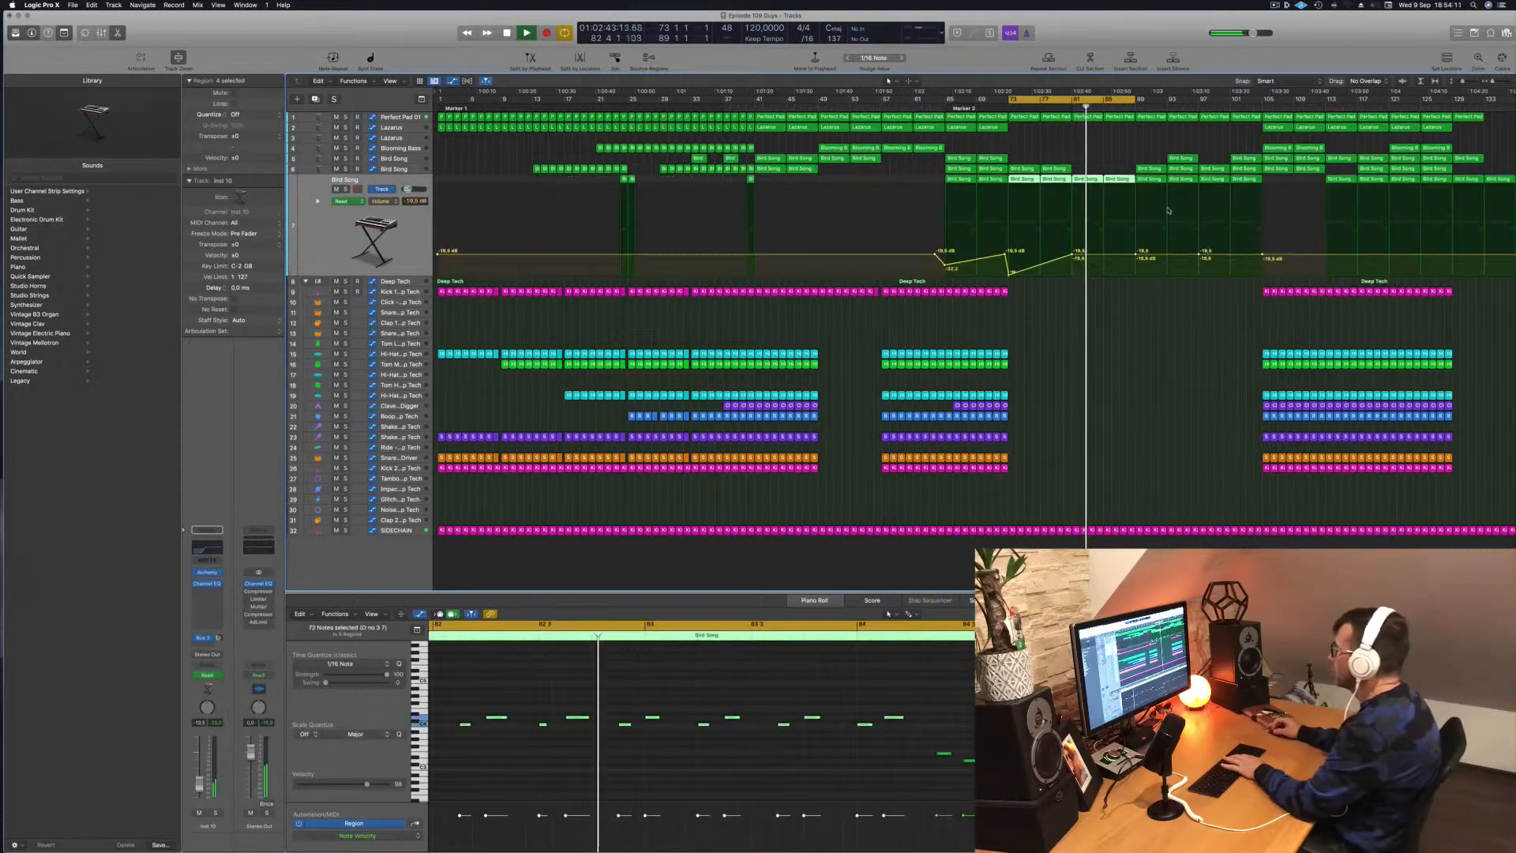
drag(1072, 254, 1072, 244)
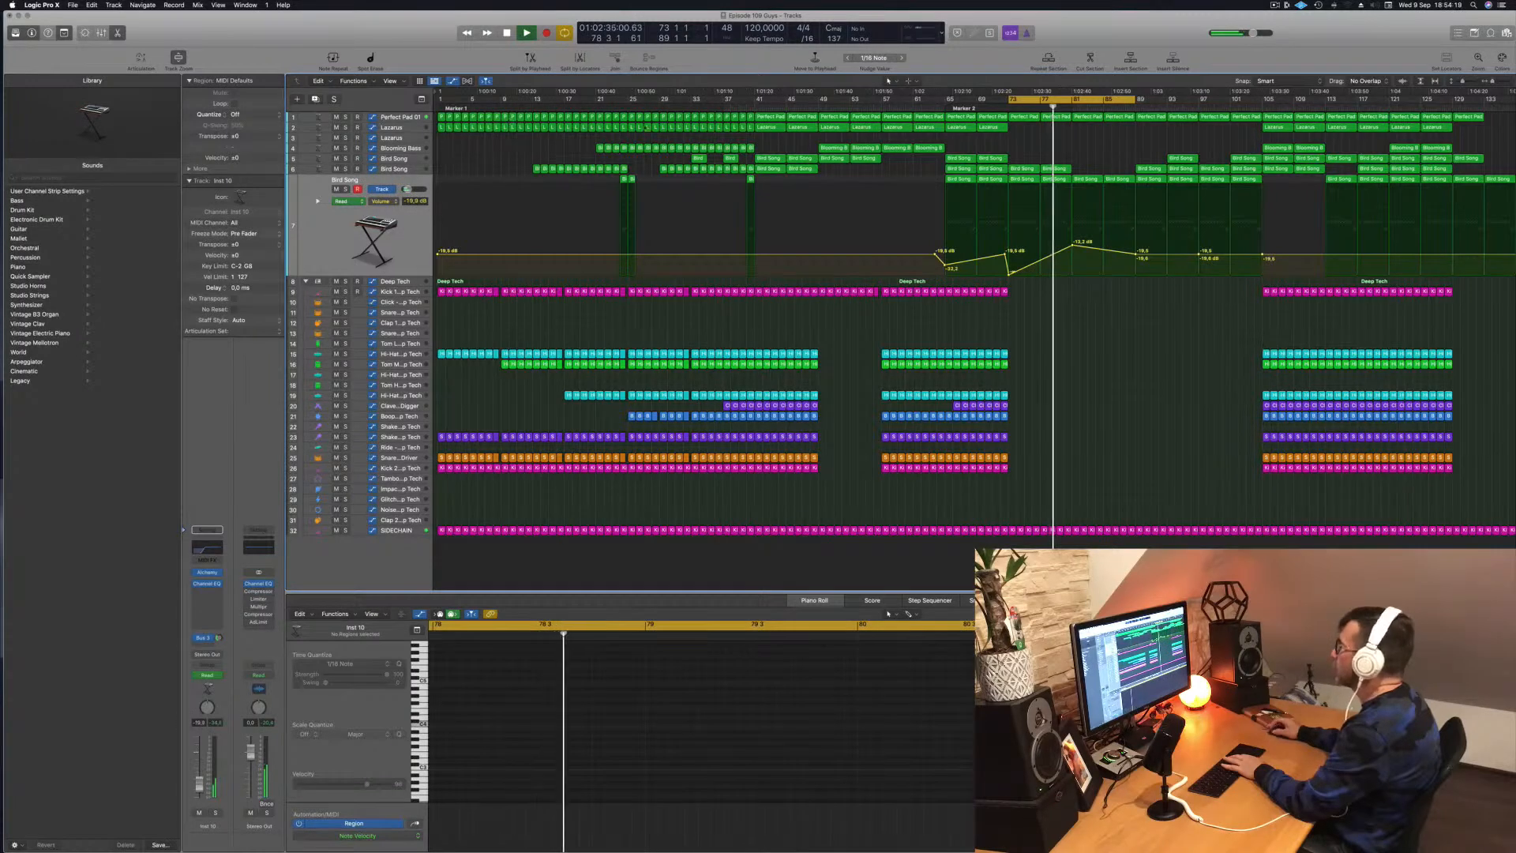
click(401, 117)
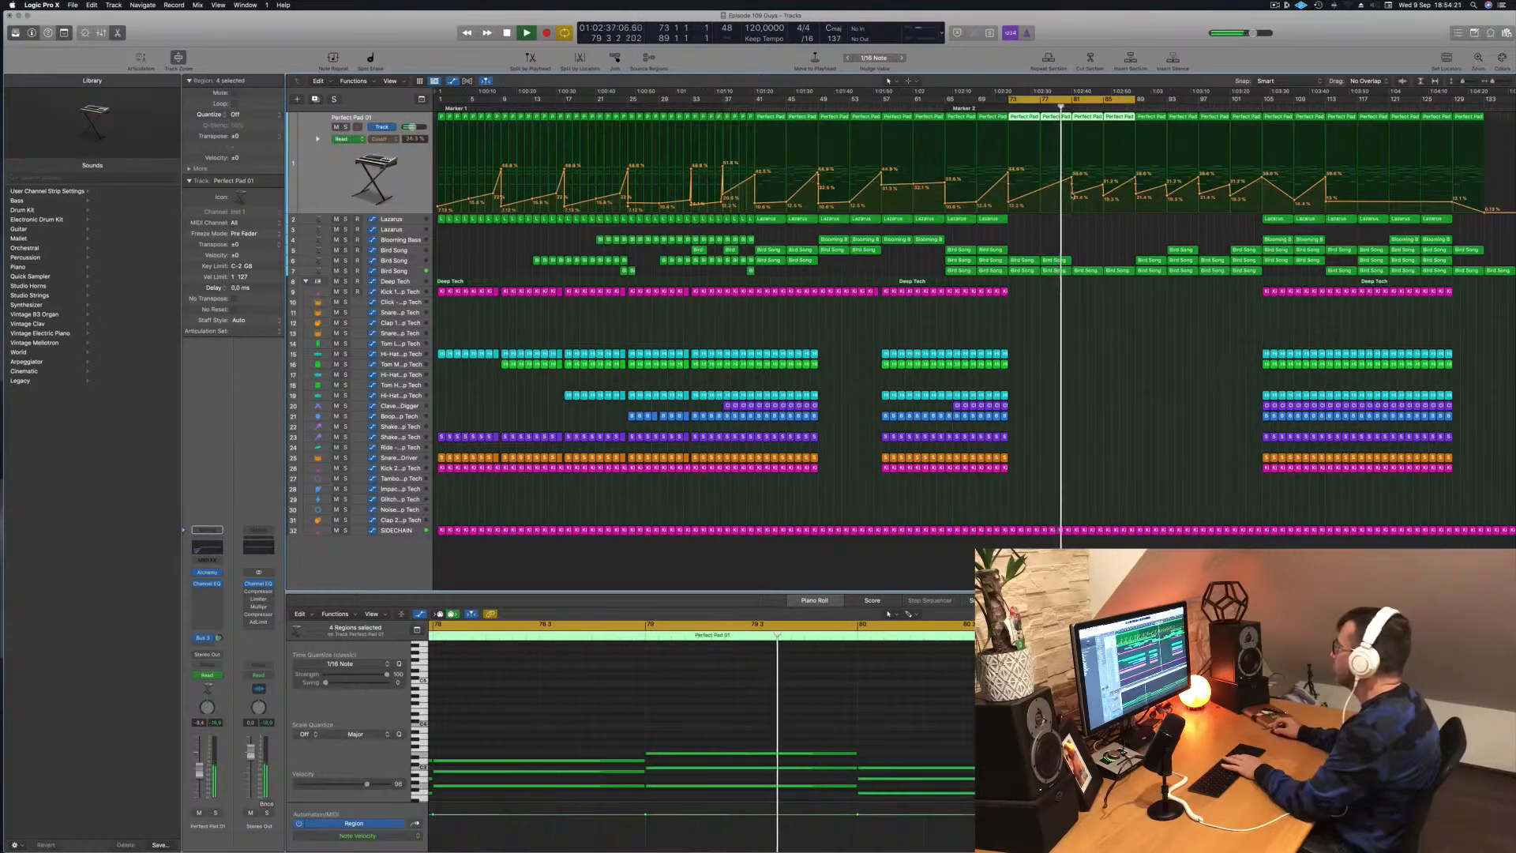
drag(1072, 182, 1072, 203)
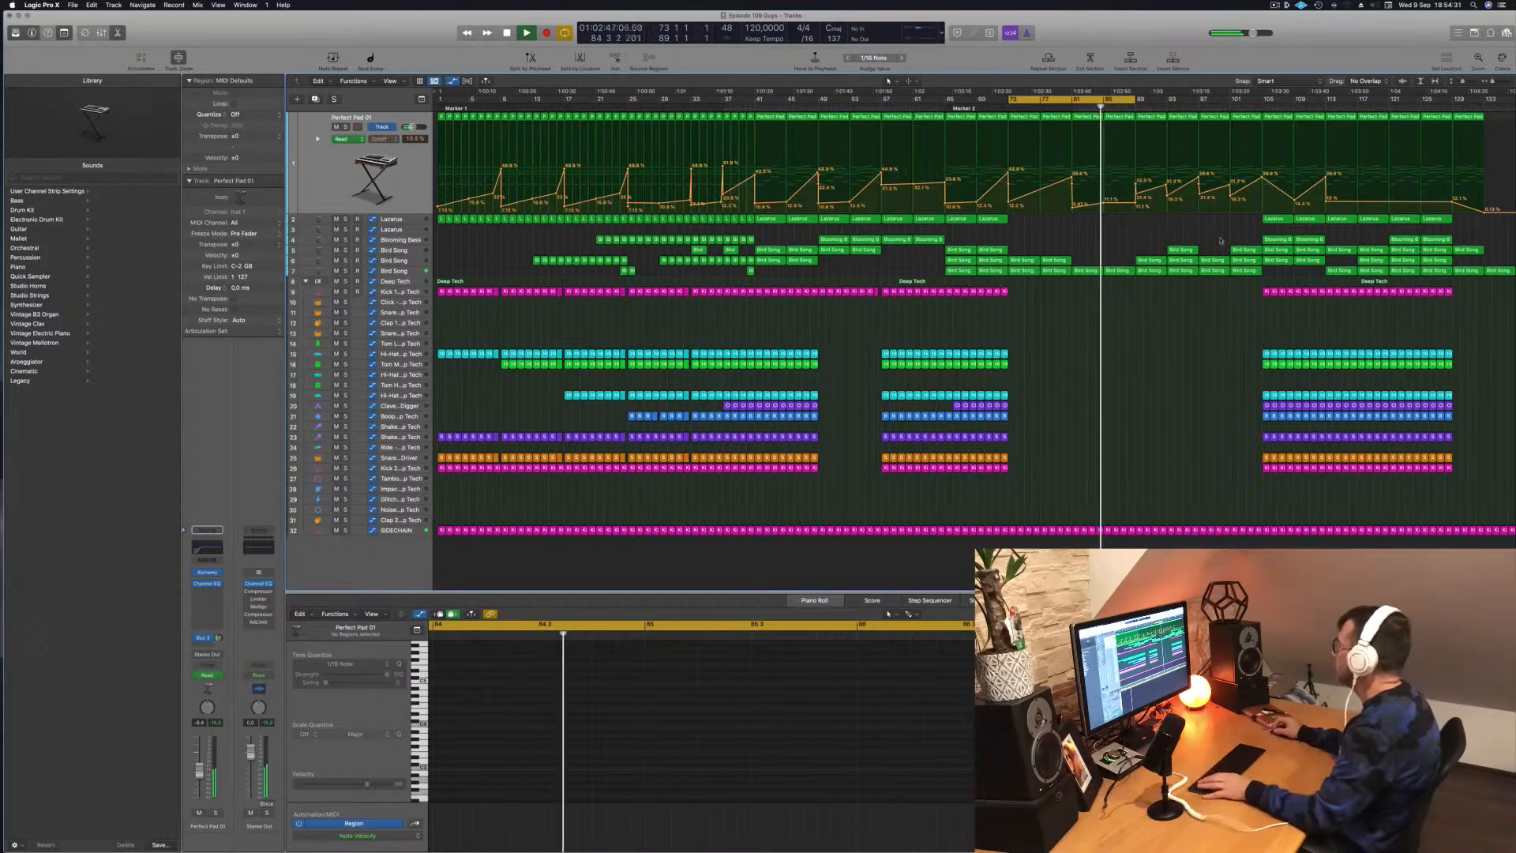
Step: Copy the Lazarus region at bar 105 to bar 85 and show the Lazarus track's automation during playback
drag(1279, 221, 1121, 229)
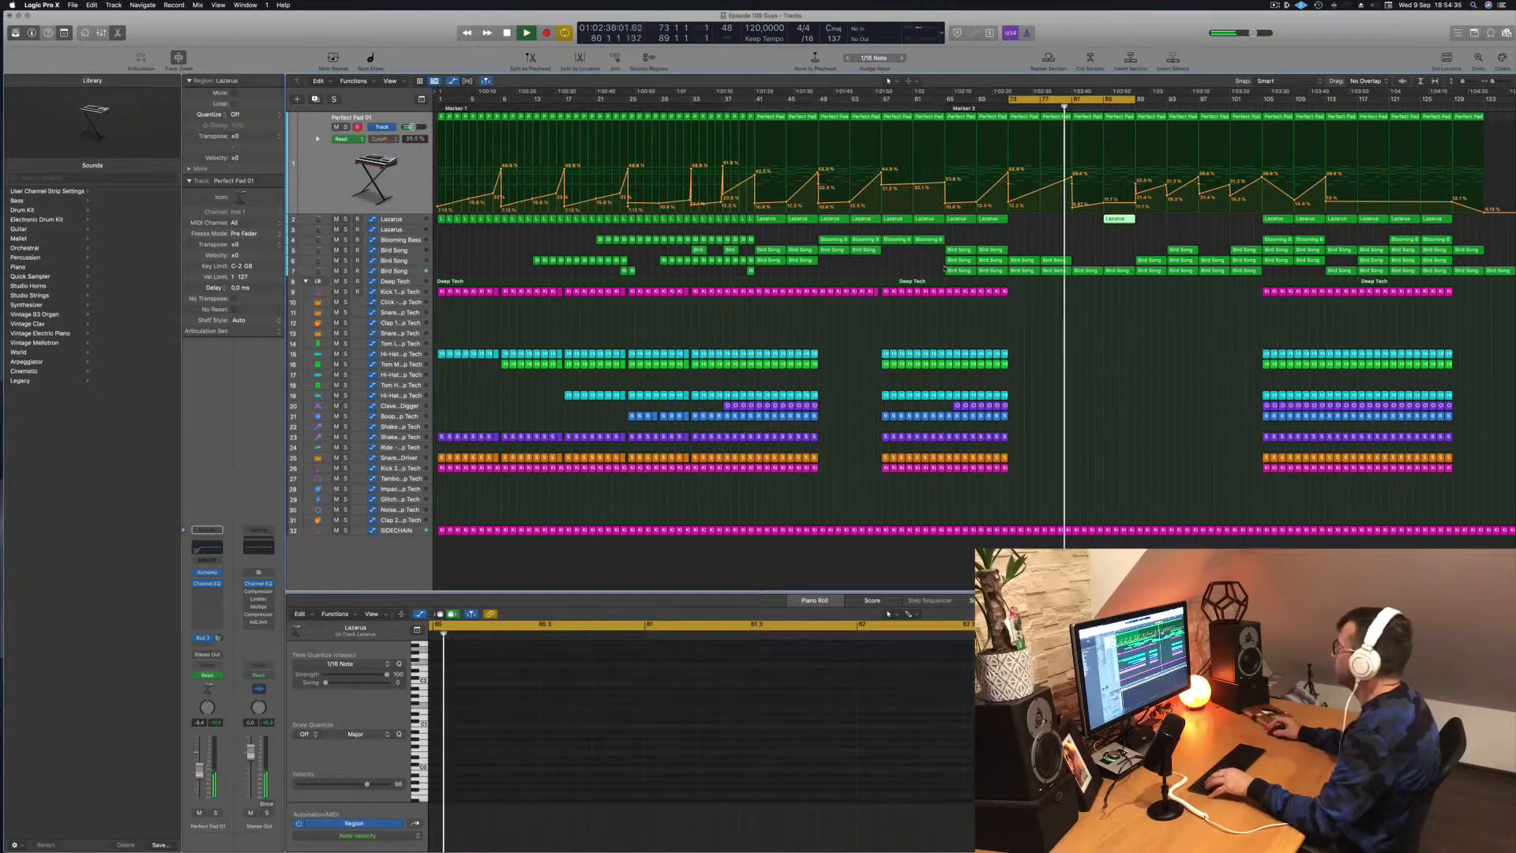
click(390, 220)
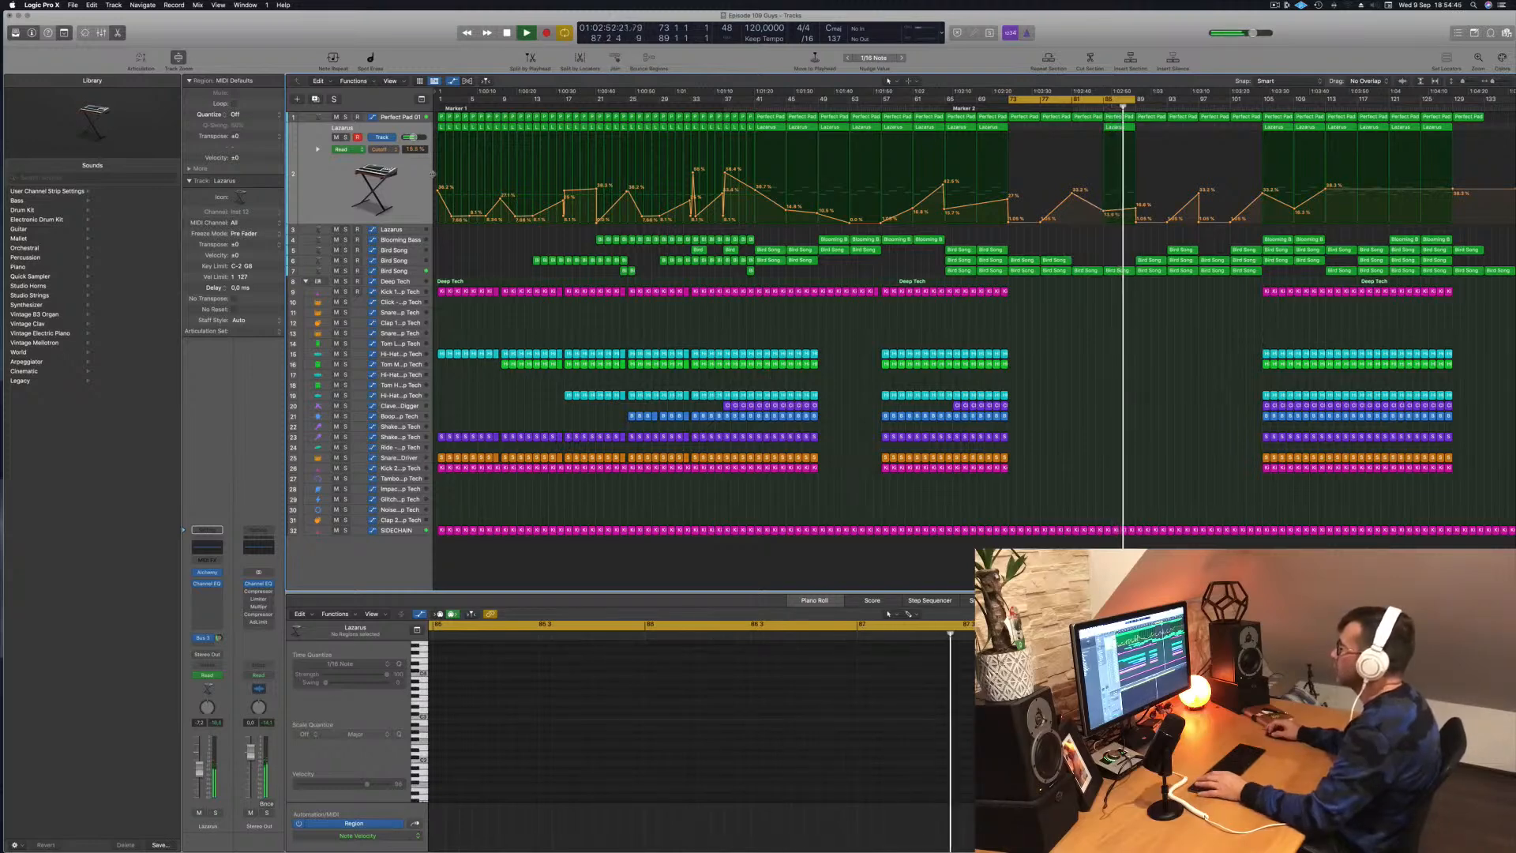
click(401, 180)
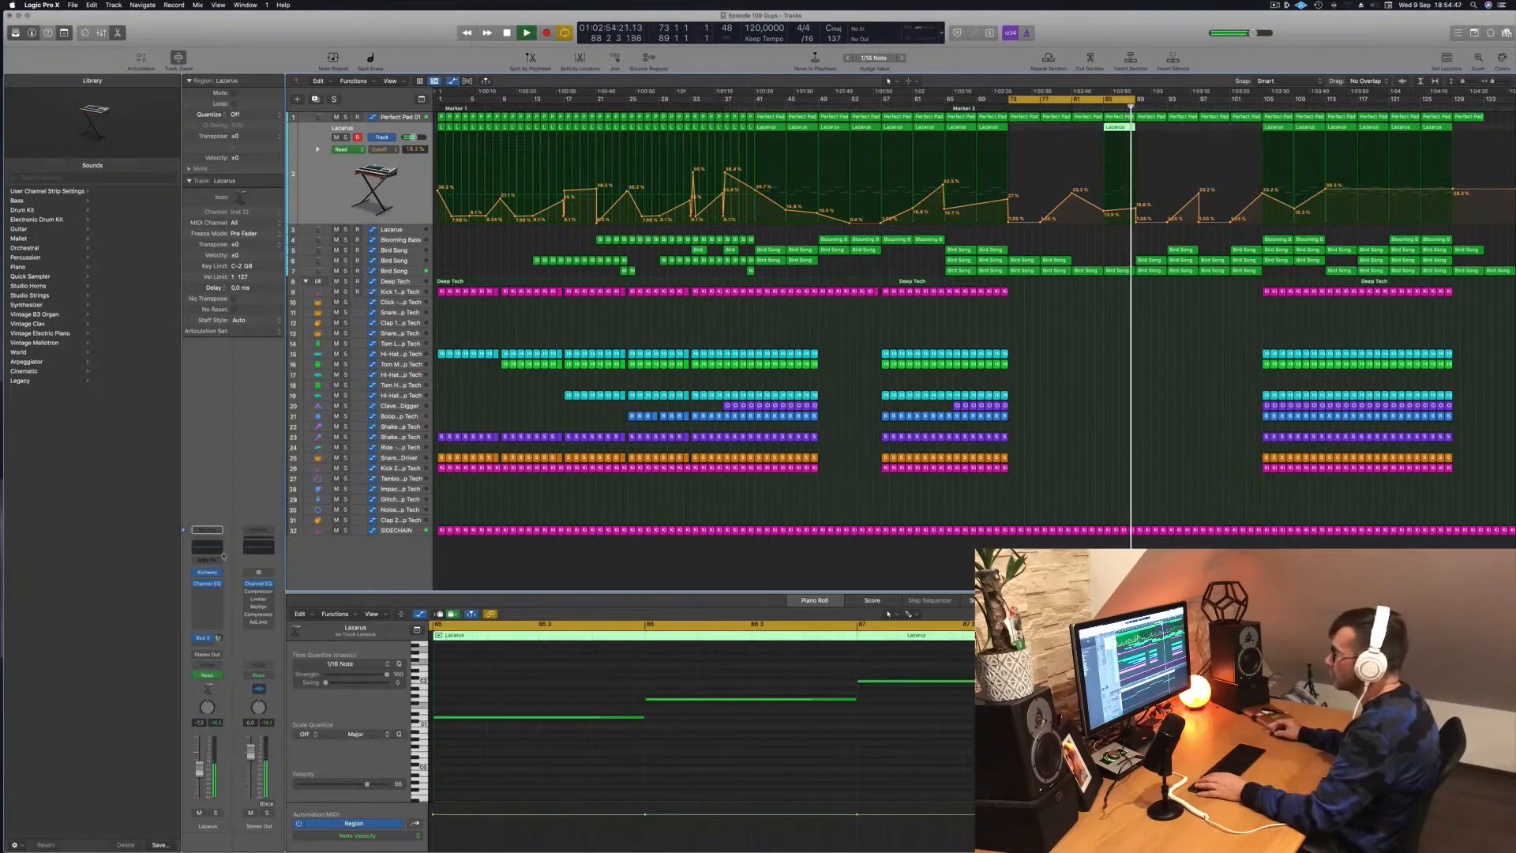
Step: Turn down Cutoff Decay in the Lazarus track's Alchemy instrument and replay the section to hear the sound
click(208, 572)
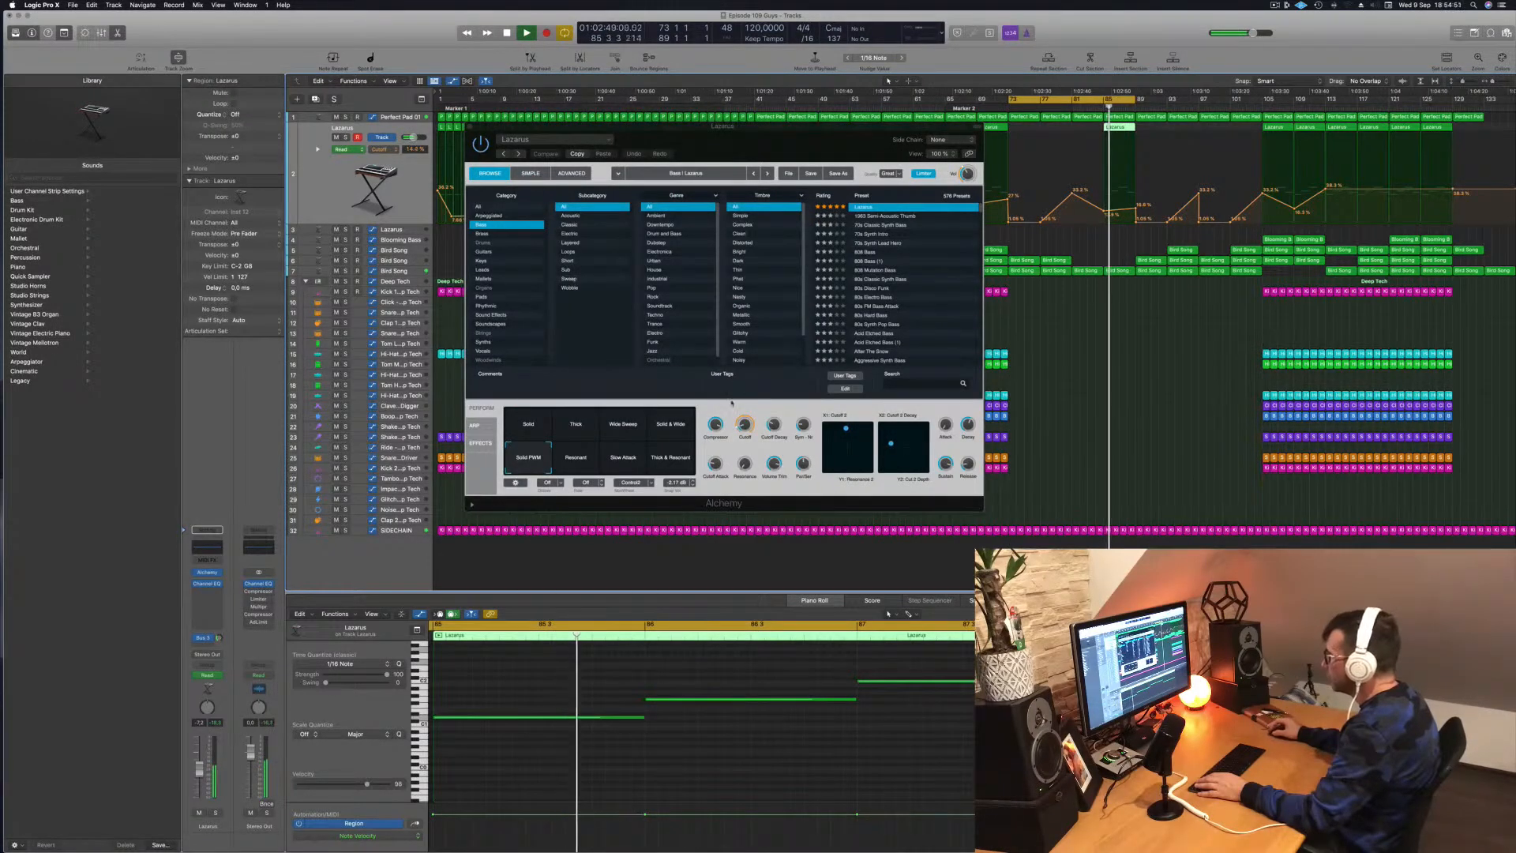
drag(776, 424, 785, 458)
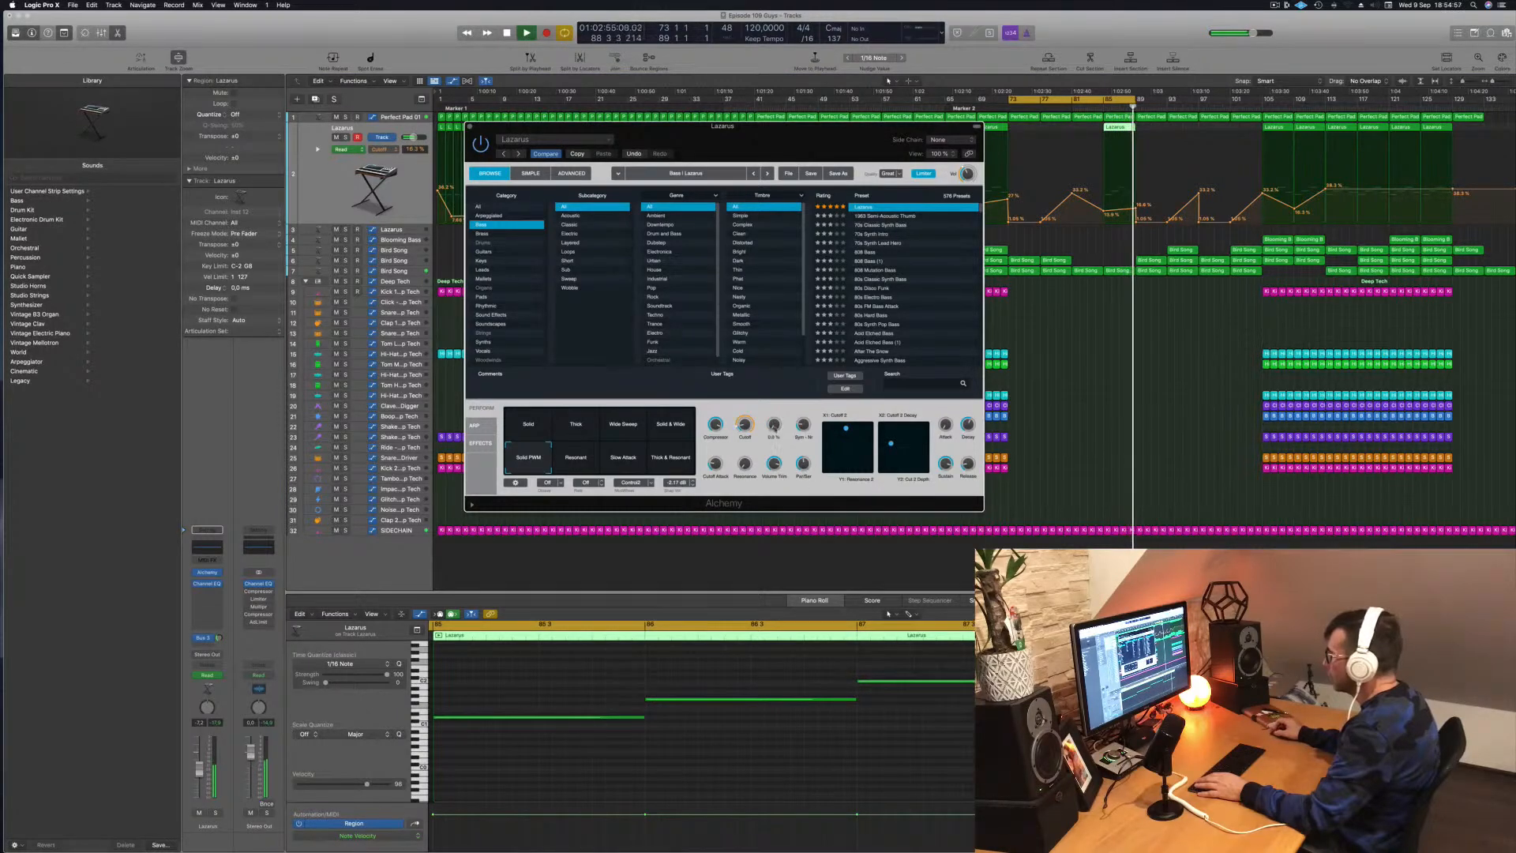
click(1101, 106)
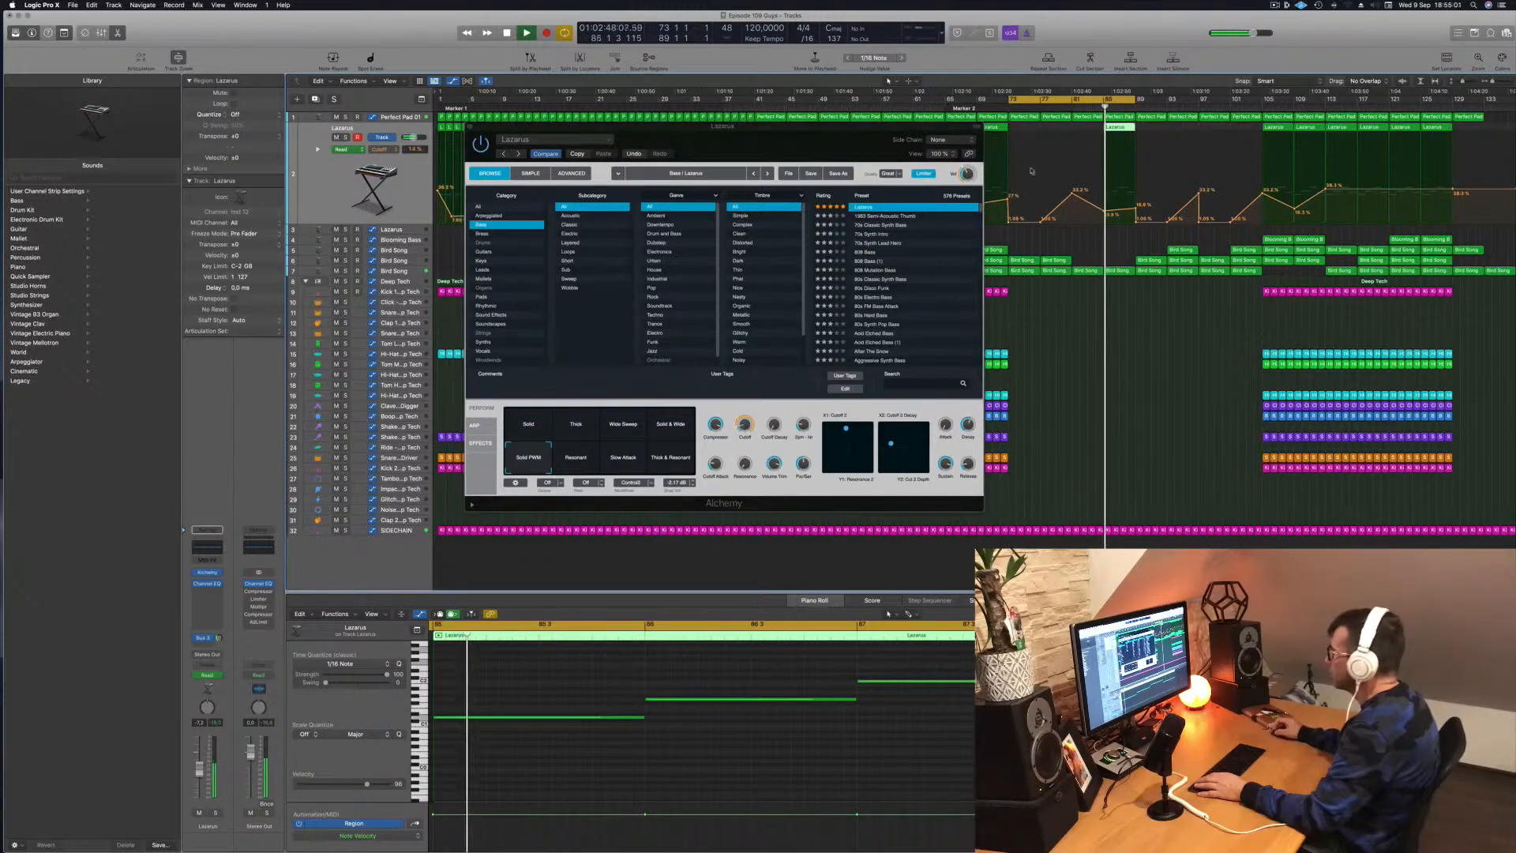
click(777, 331)
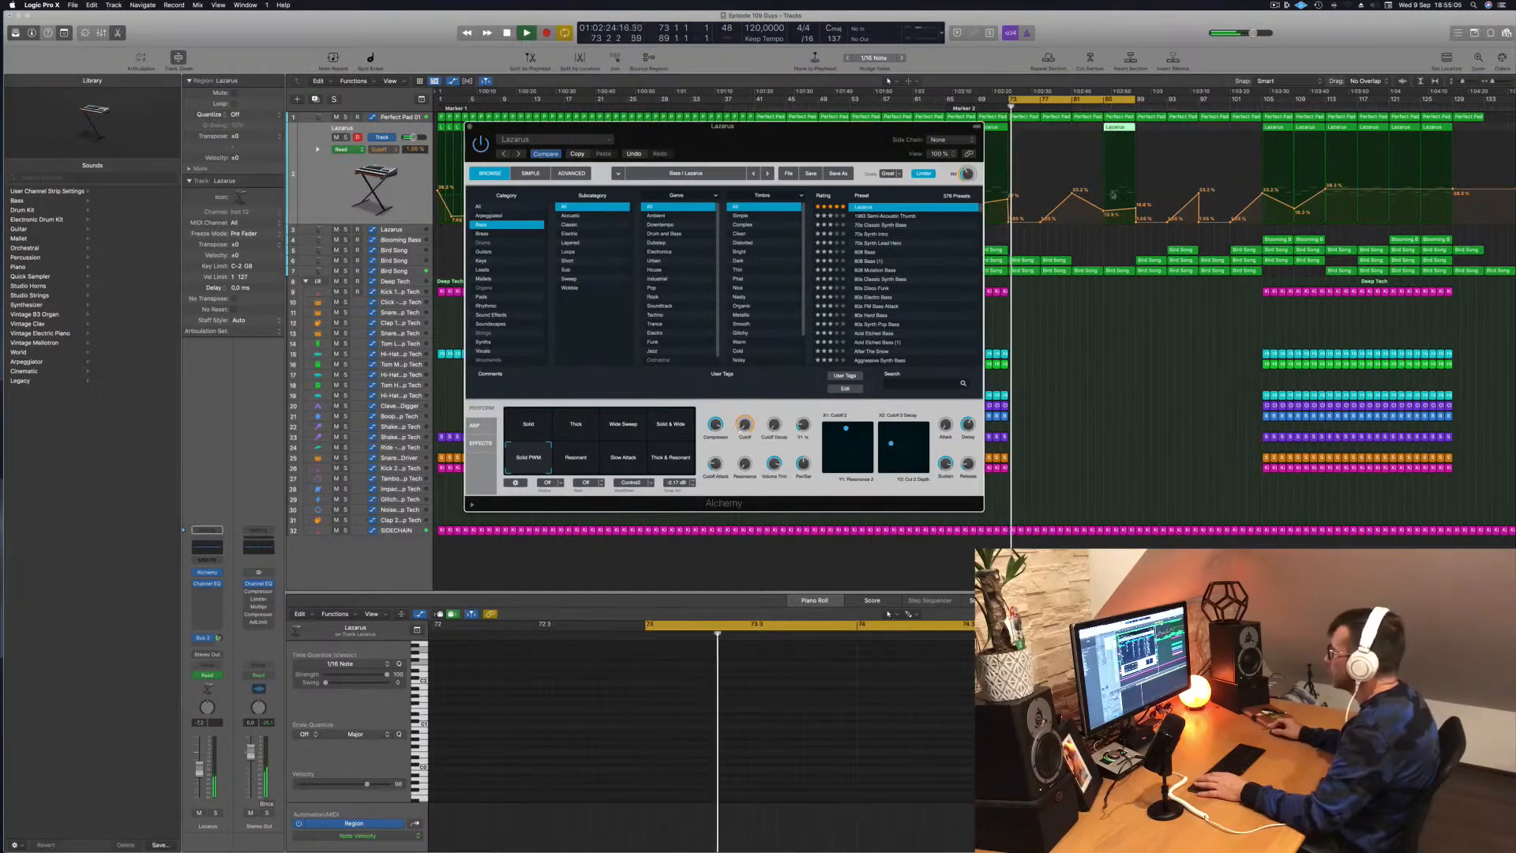
Step: Enable the high cut in the Lazarus track's Channel EQ at 440 Hz with 36 dB/Oct and close the plug-in windows
click(1107, 106)
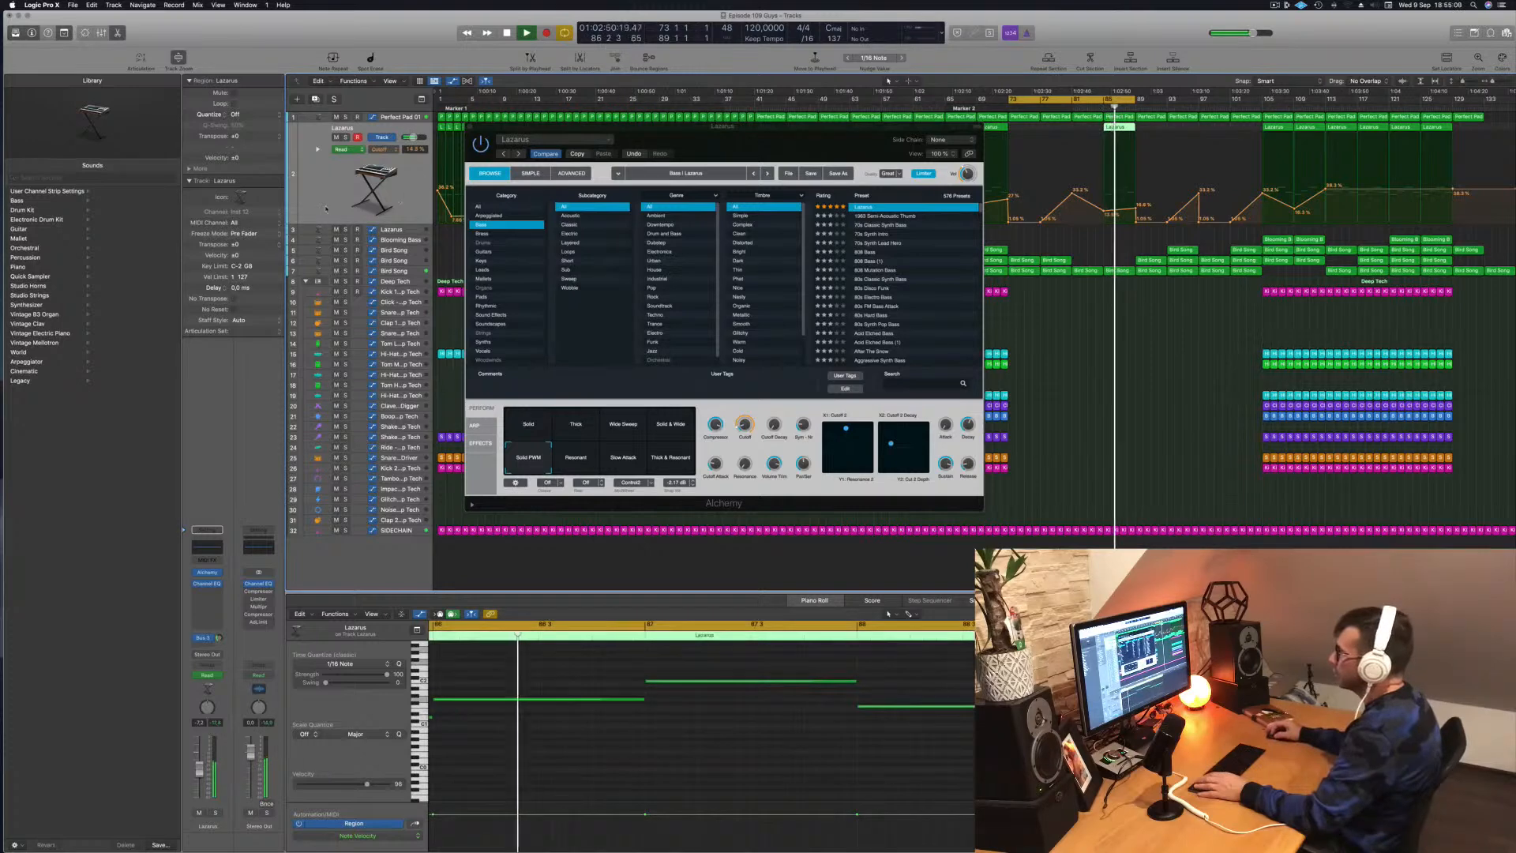
click(207, 583)
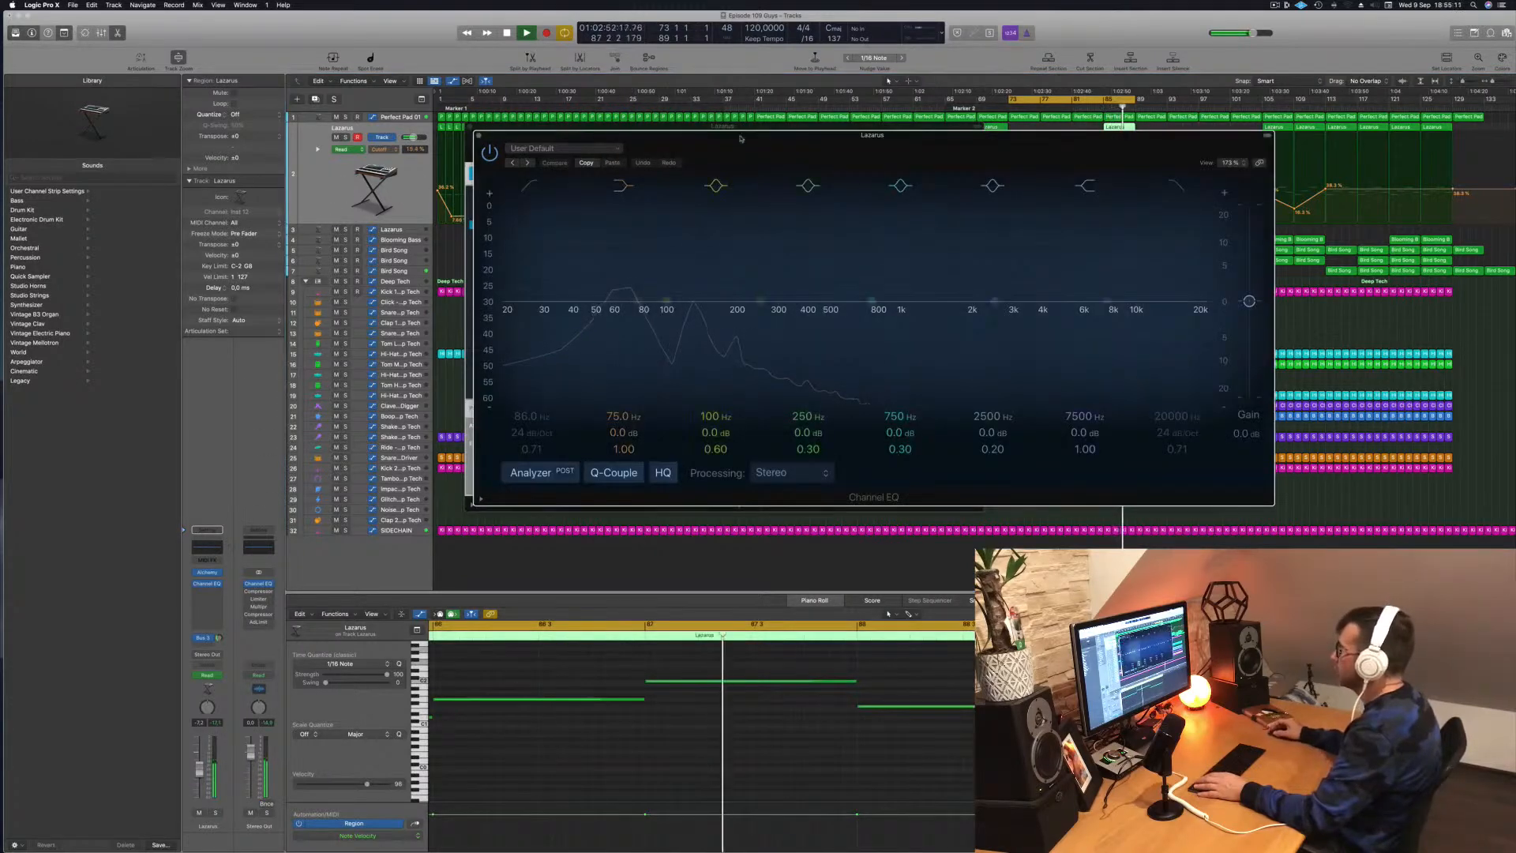
click(1176, 186)
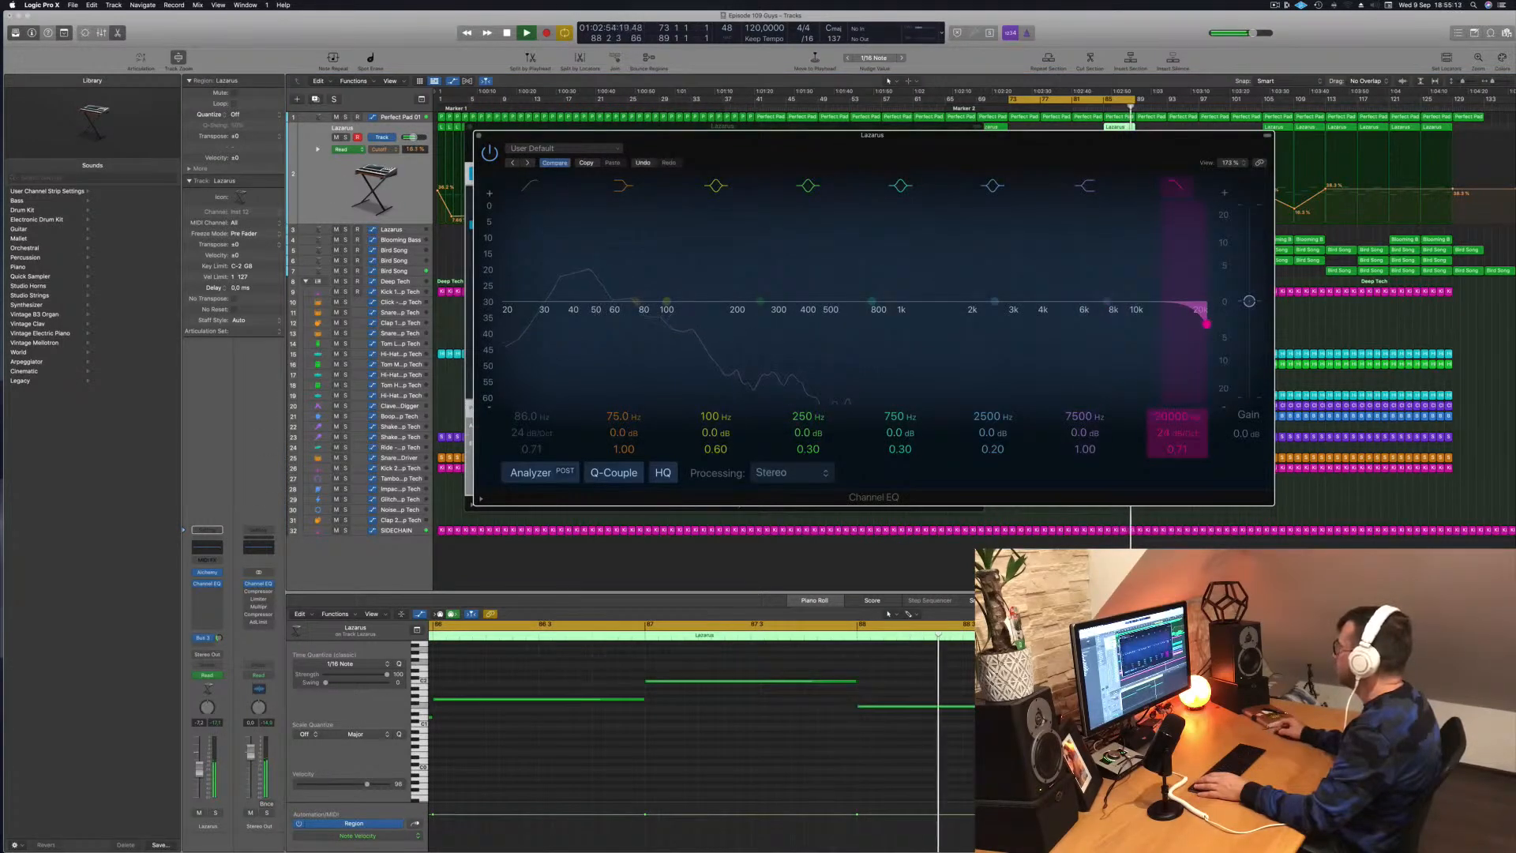
drag(1171, 415, 1163, 375)
drag(987, 136, 639, 224)
click(1098, 106)
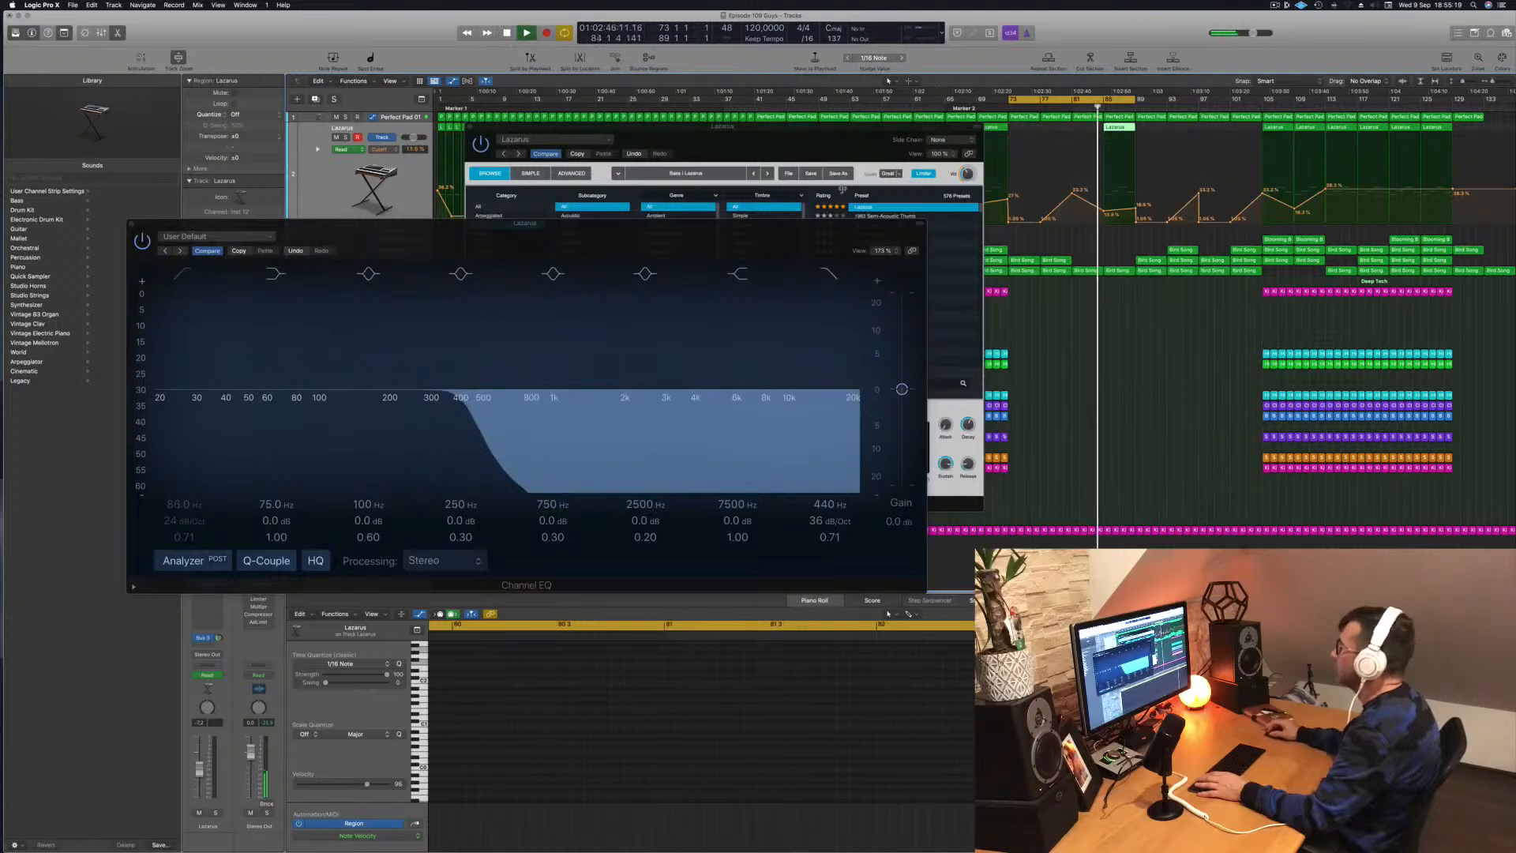
click(132, 225)
drag(736, 126, 703, 140)
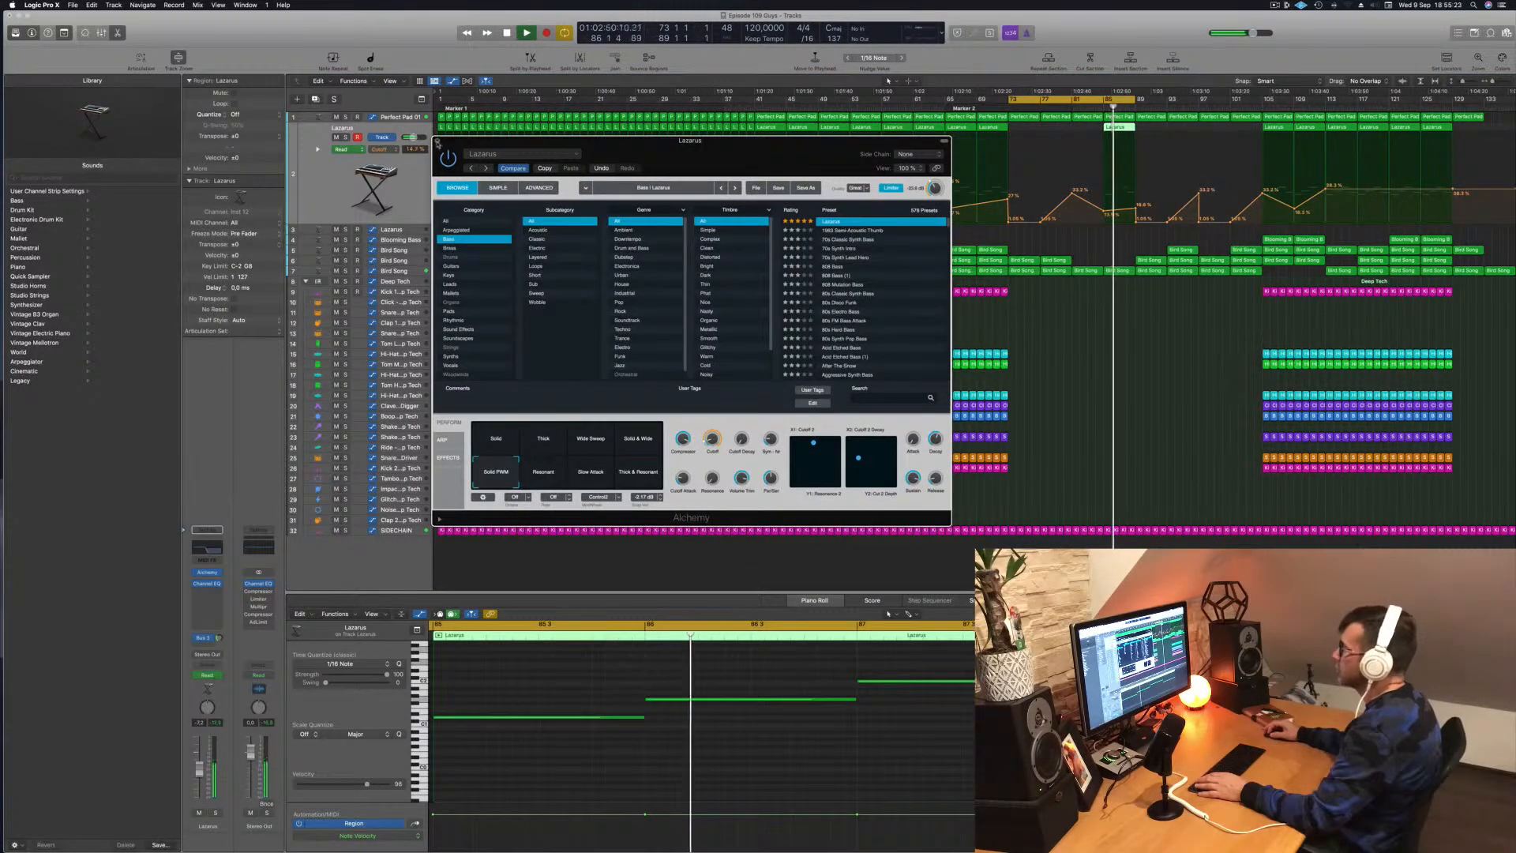
key(super+w)
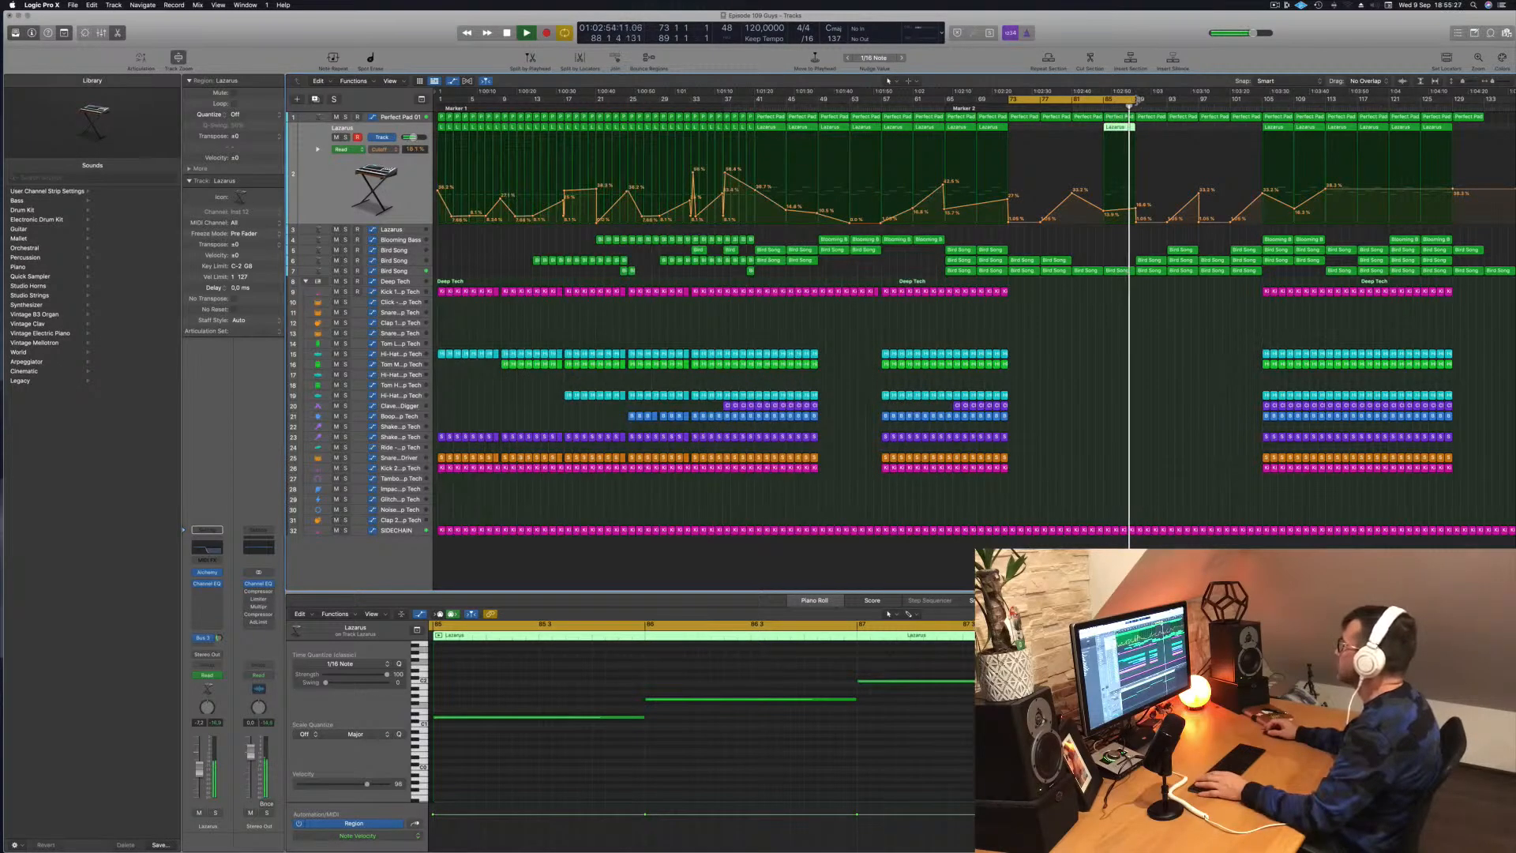
Step: Extend the cycle range to bar 105, copy the Lazarus region from bar 85 to bar 89, and adjust its cutoff automation at bar 89
drag(1135, 109, 1261, 119)
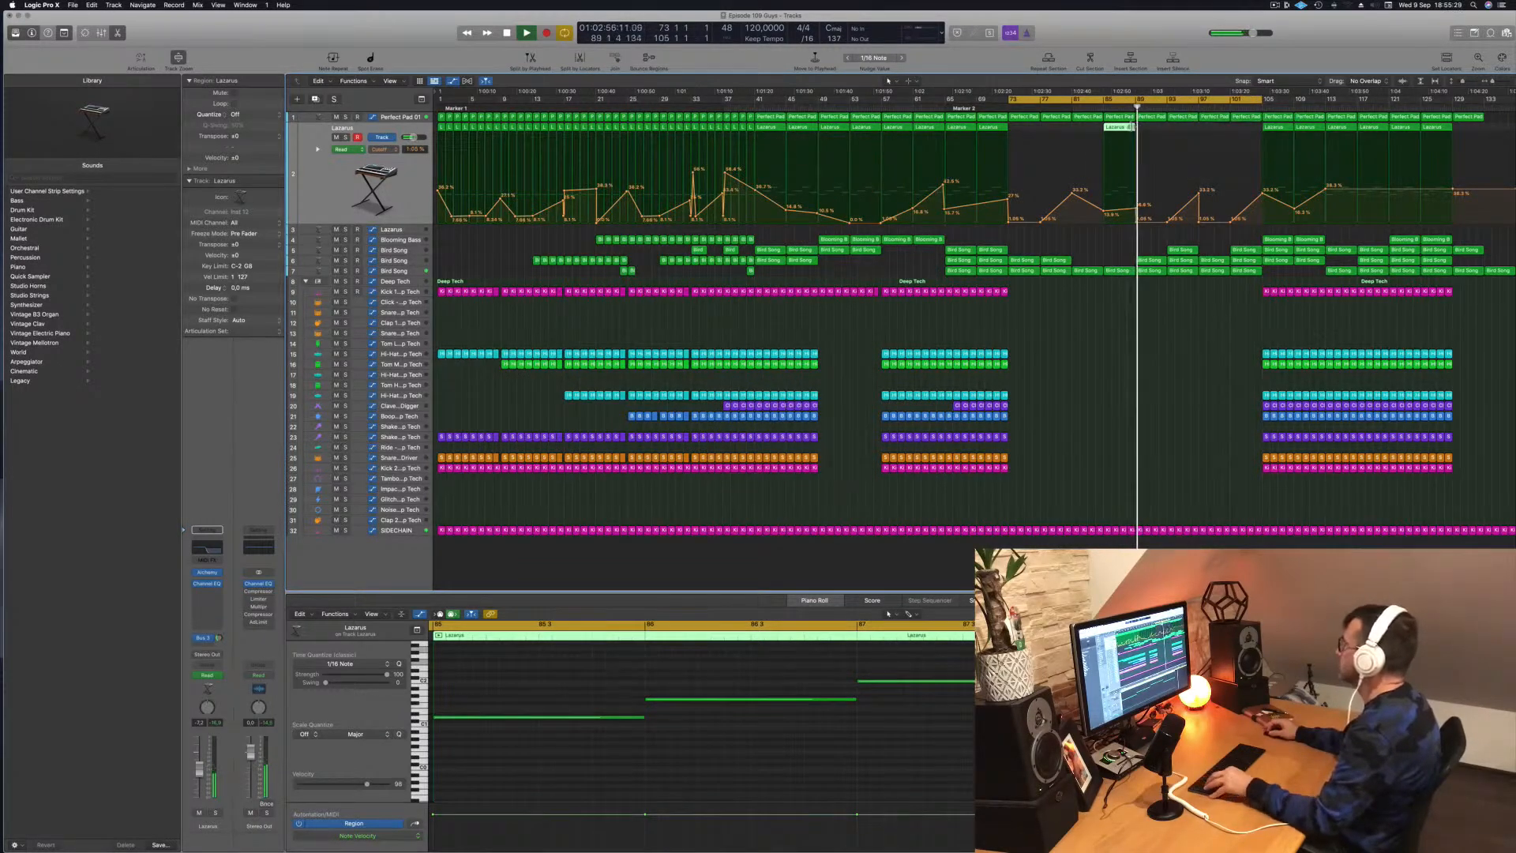
drag(1114, 130, 1144, 132)
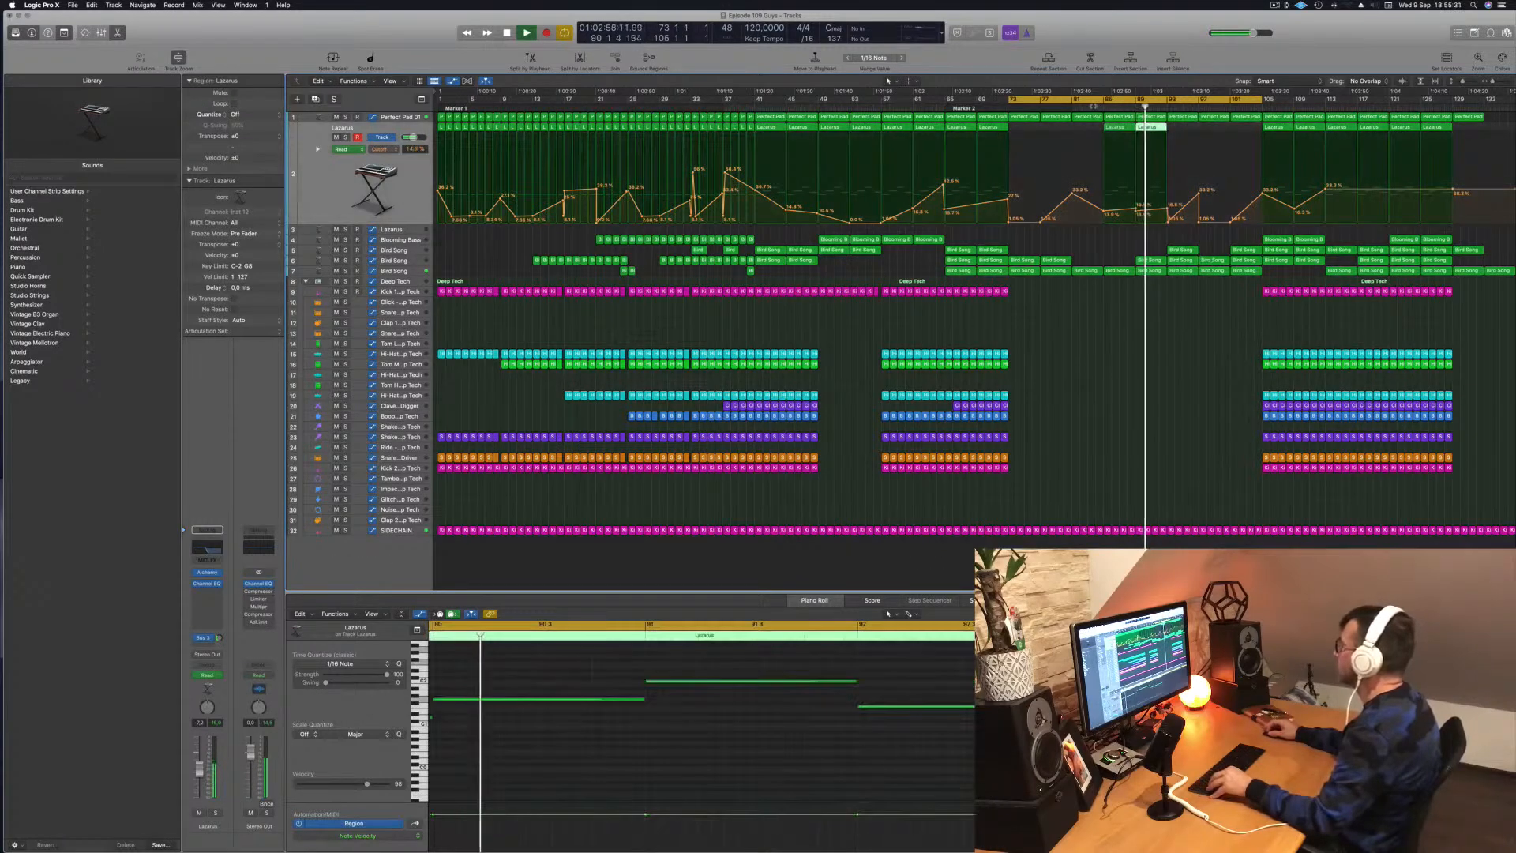
click(1136, 212)
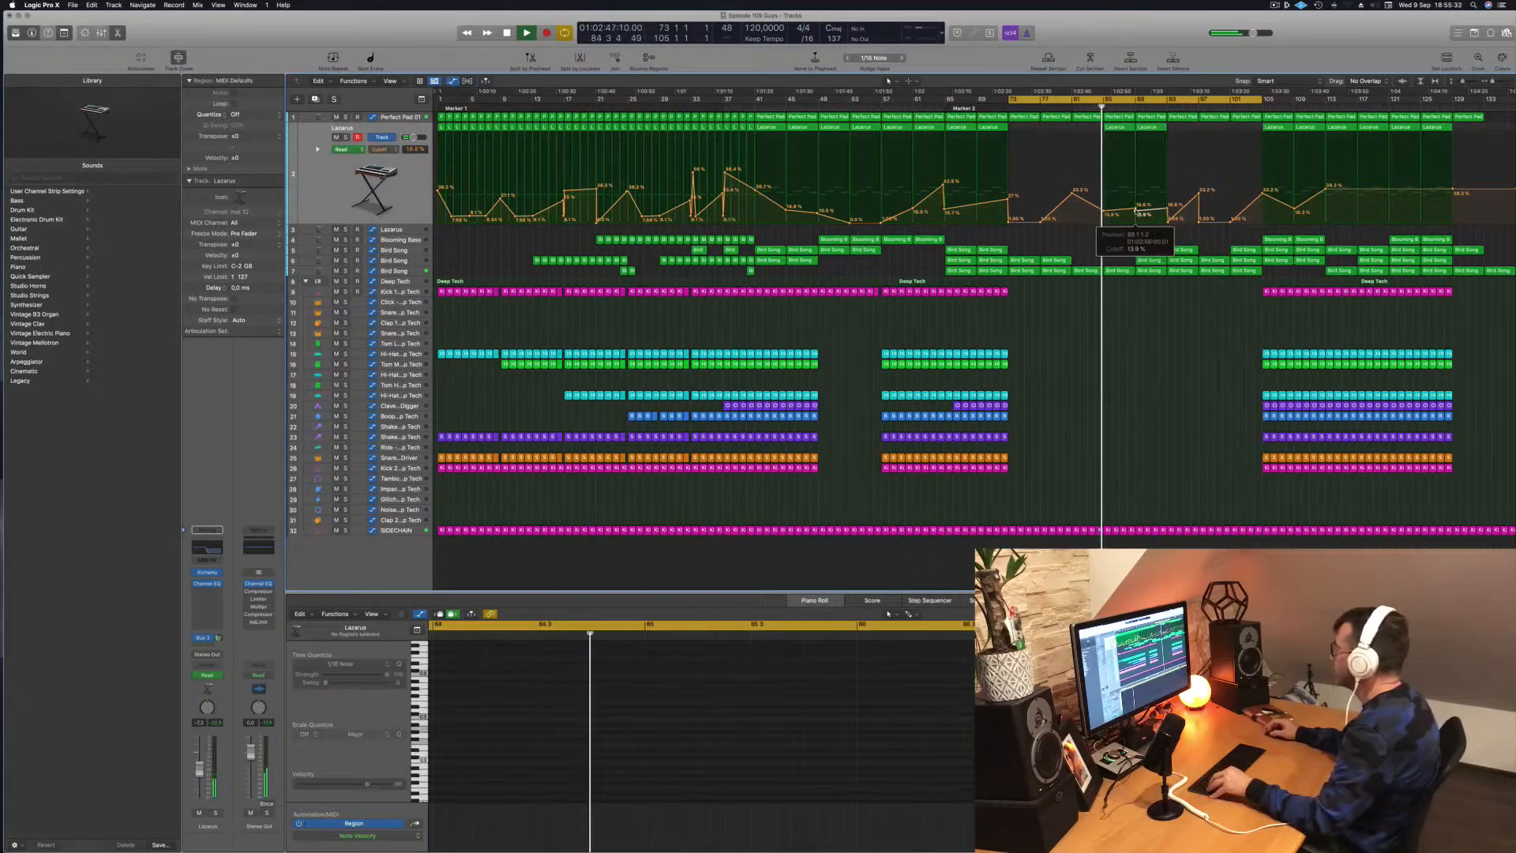
click(1136, 211)
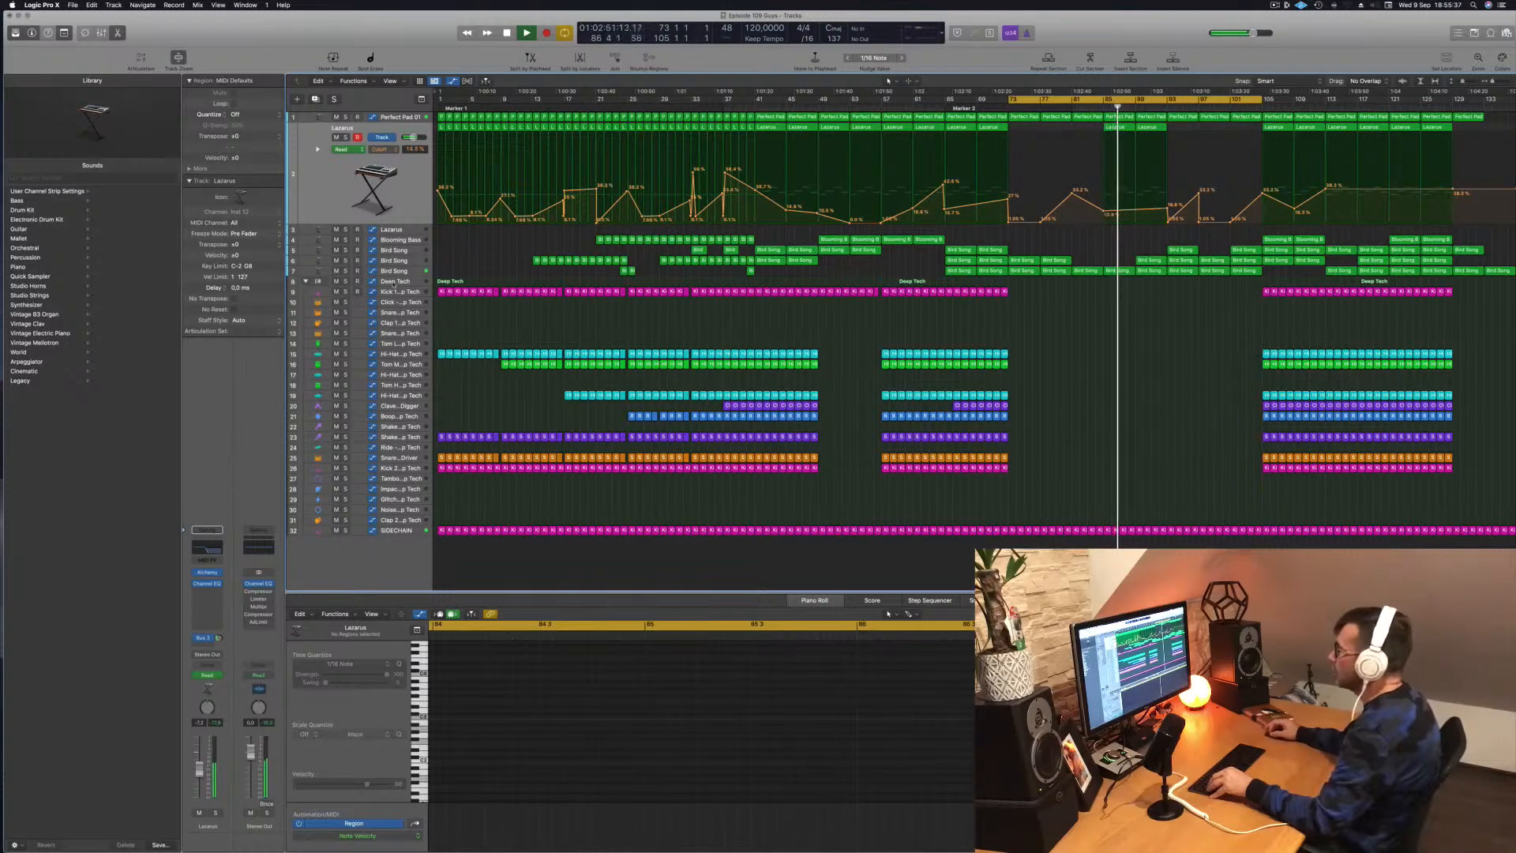
Step: Set the low cut in the third Bird Song track's Channel EQ to 197 Hz
click(402, 271)
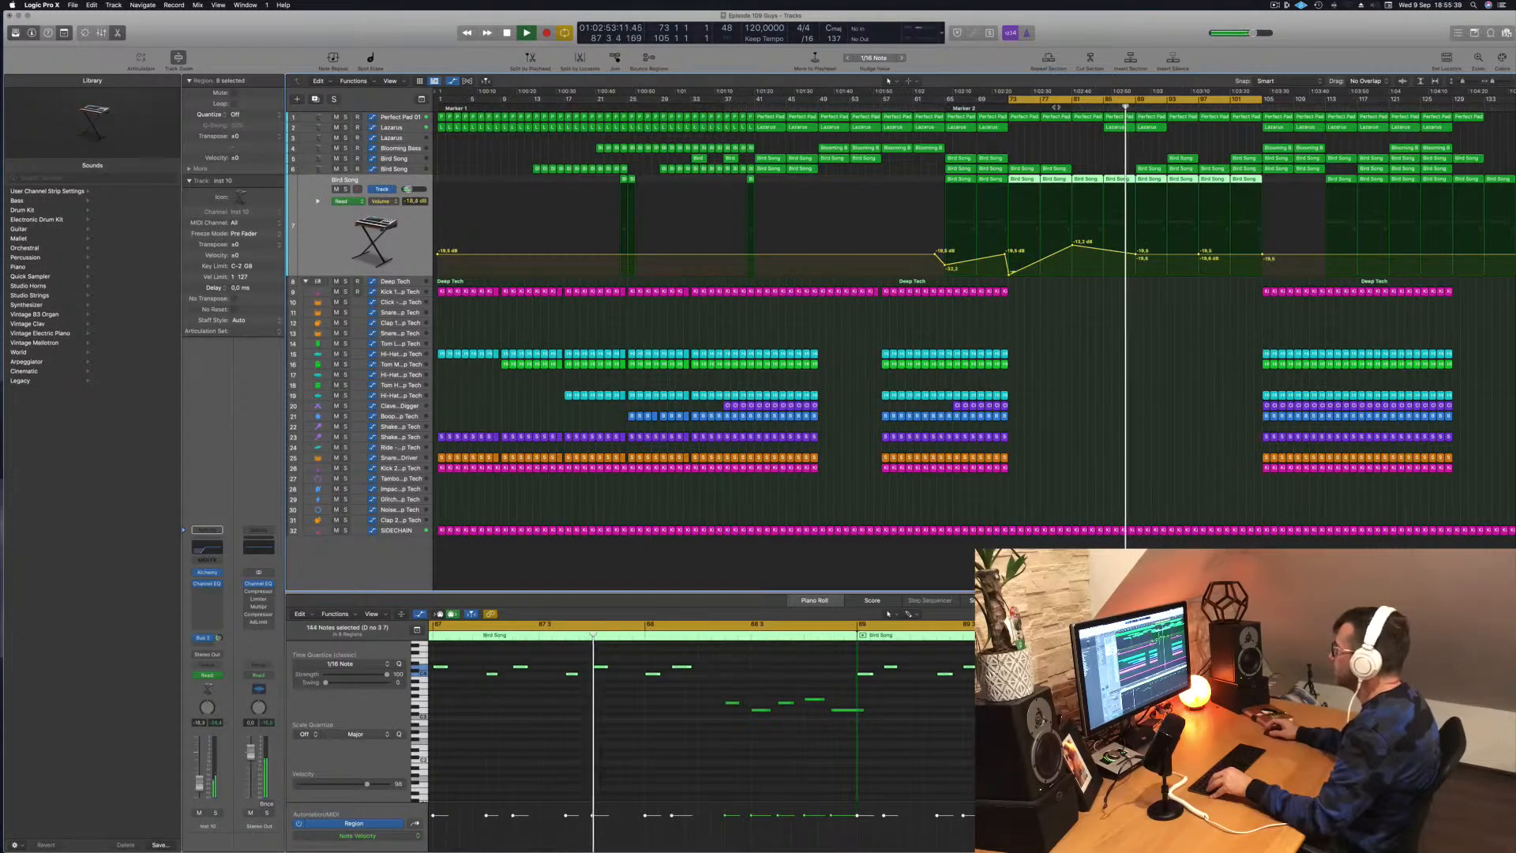
click(202, 550)
drag(761, 318, 724, 316)
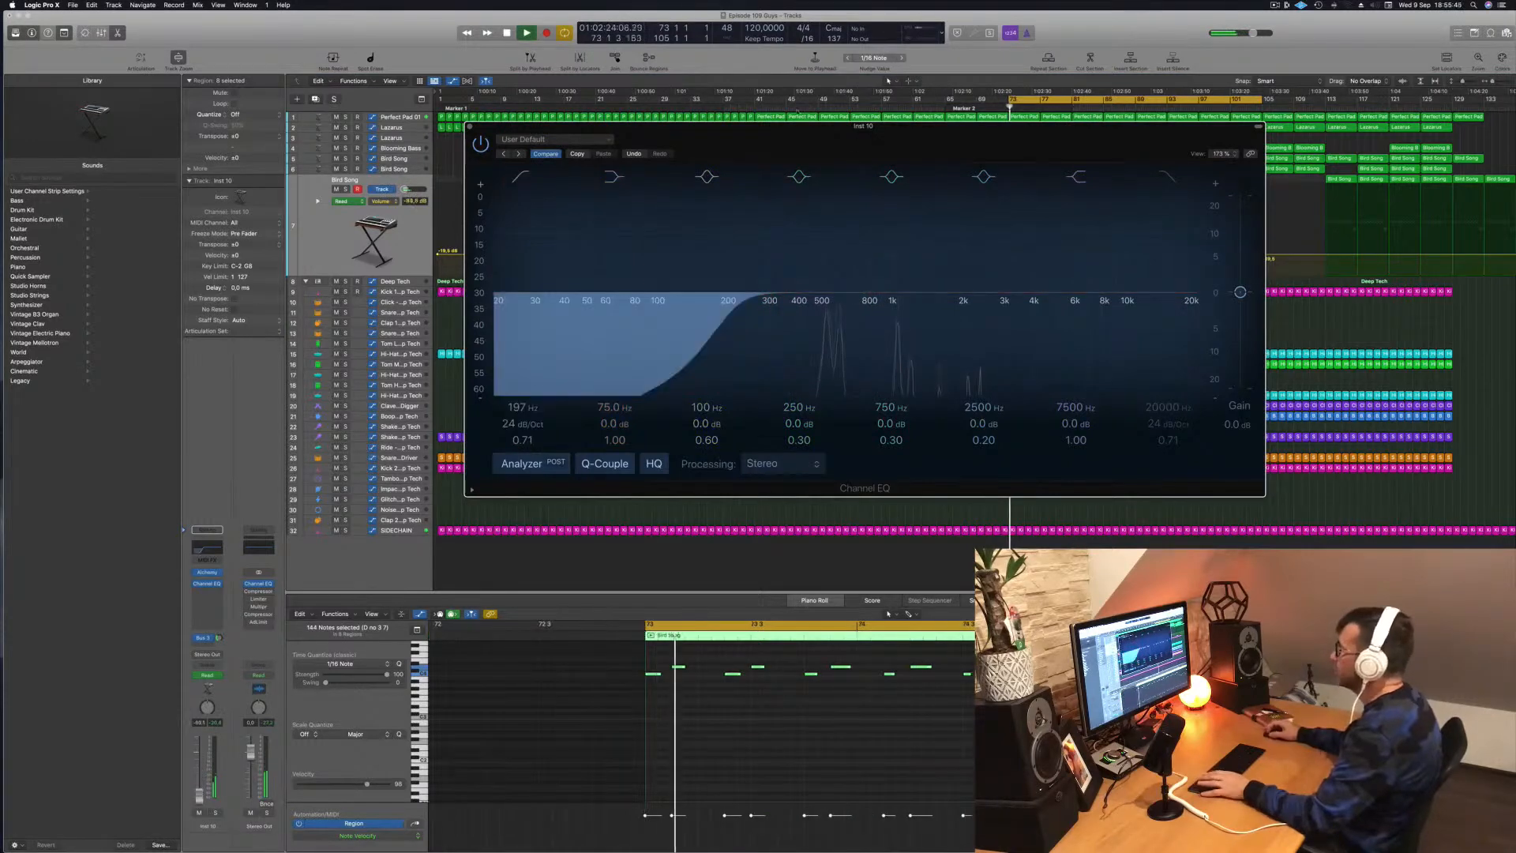
click(471, 126)
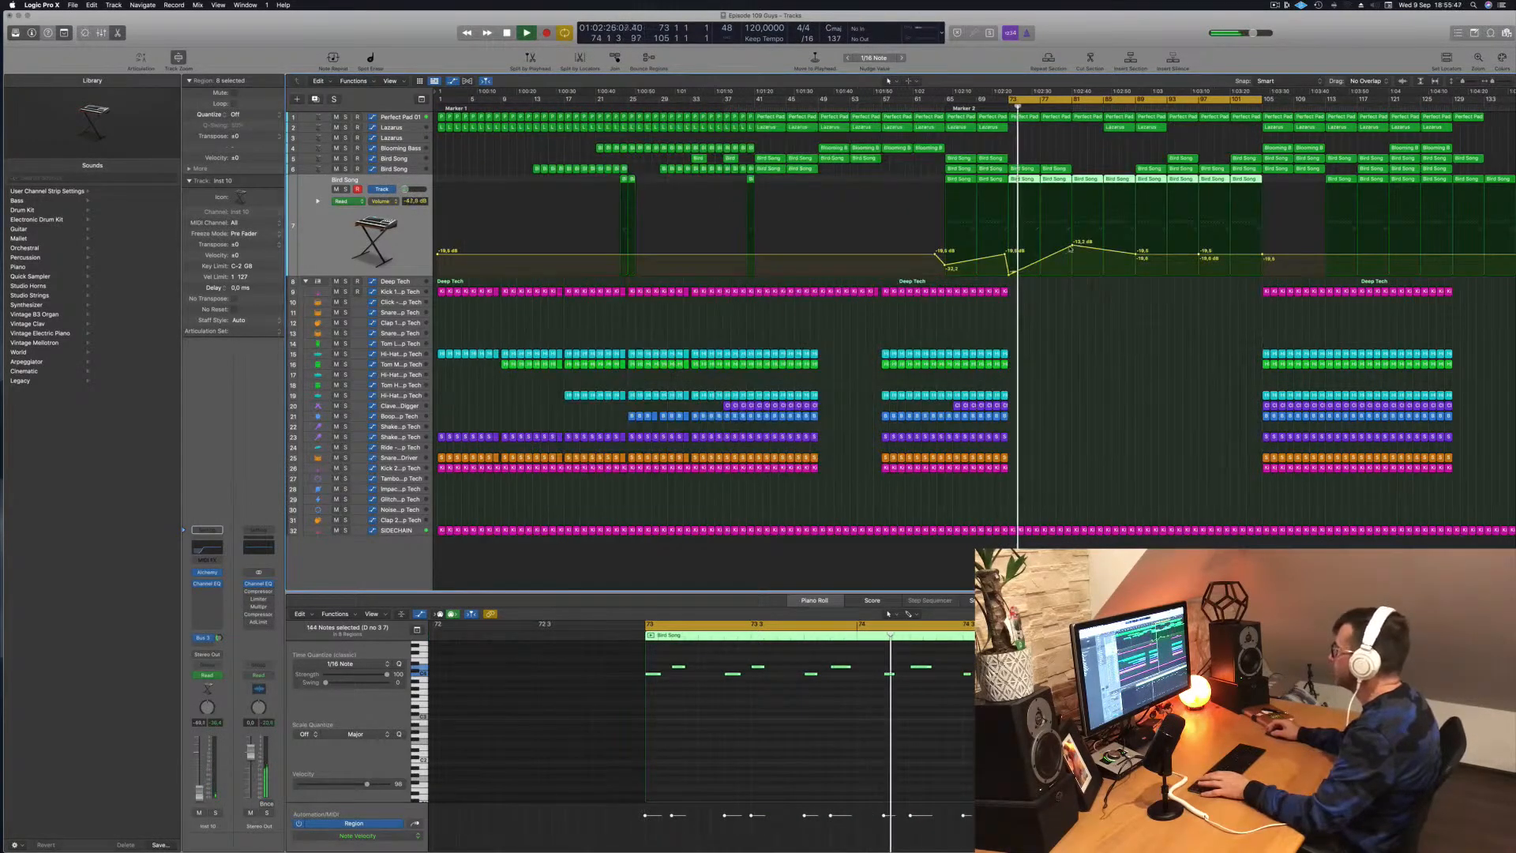
Step: Raise the third Bird Song track's volume automation to about -8 dB at bars 81 and 89
drag(1073, 237, 1137, 232)
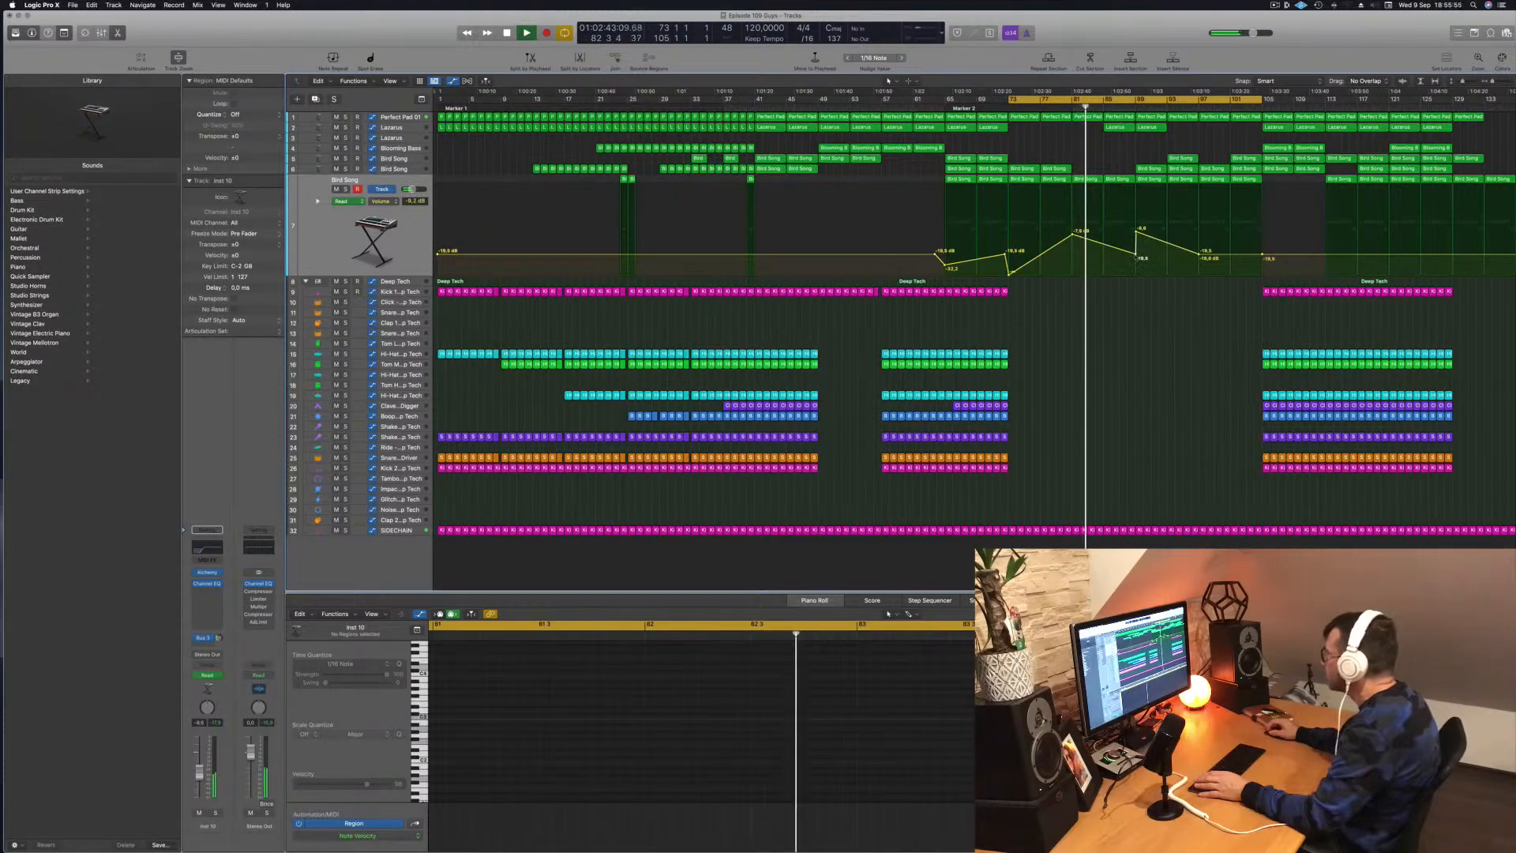
drag(1135, 235, 1103, 247)
click(1104, 248)
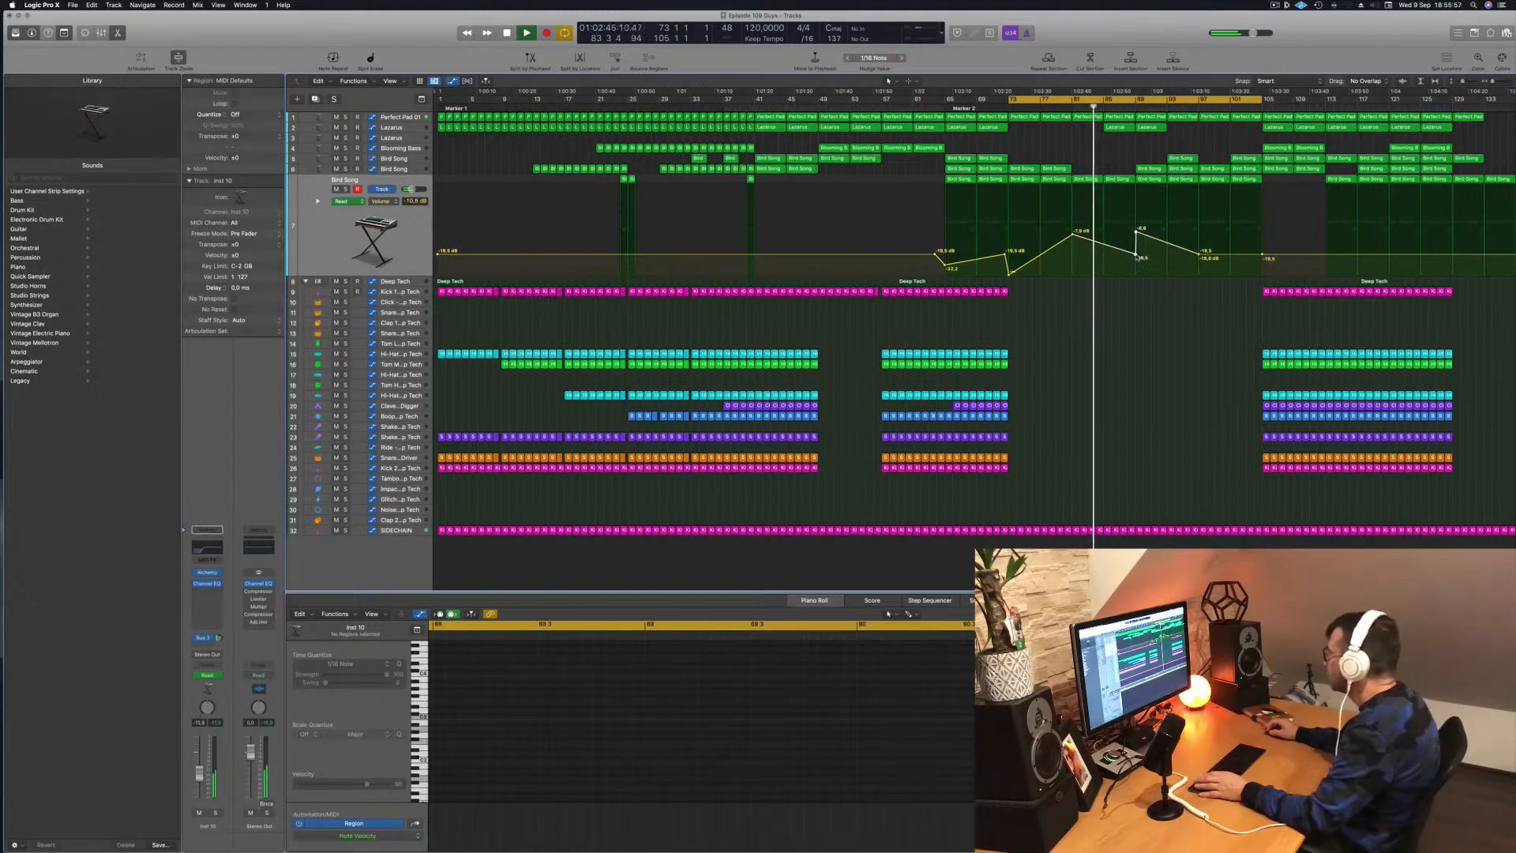
drag(1137, 230, 1135, 237)
Step: Continue the Lazarus track with region copies from bar 93 to 105 and fill Kick 1 between bars 93 and 105 with copied regions
click(1152, 168)
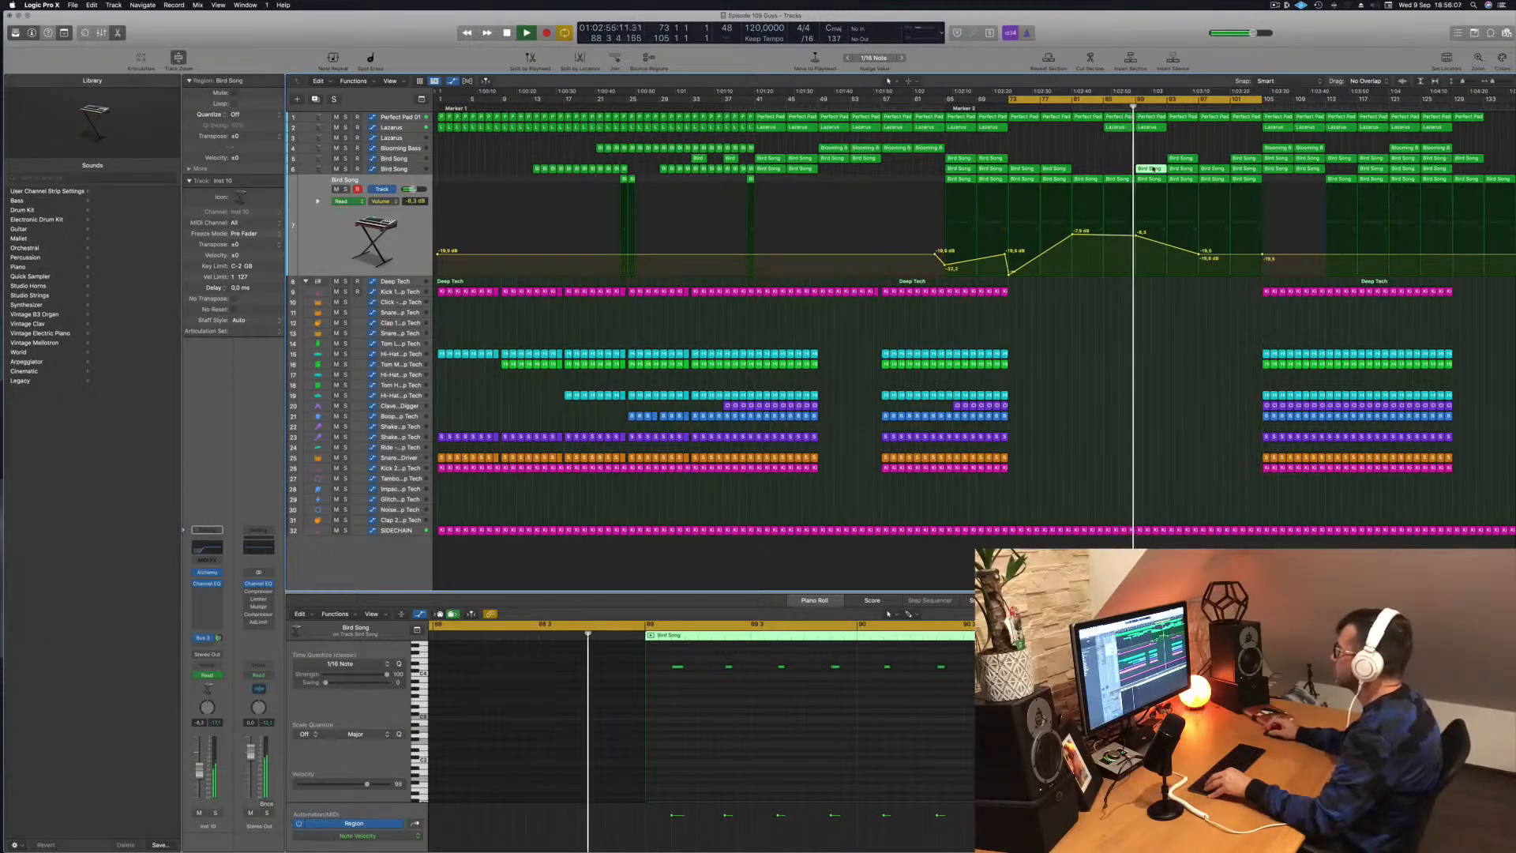
drag(1158, 132, 1184, 132)
drag(1248, 287, 1323, 294)
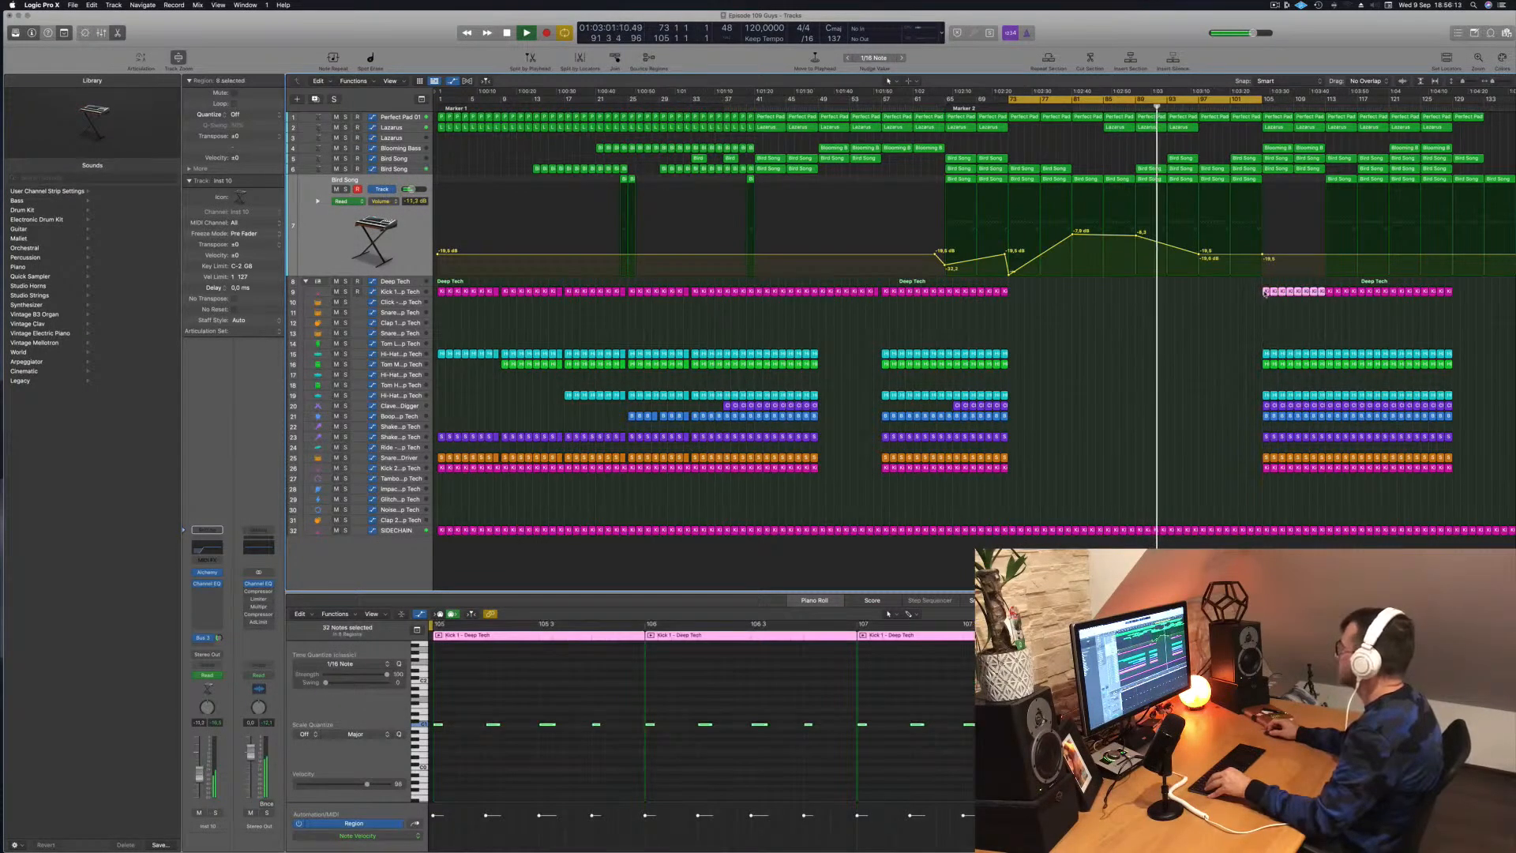
drag(1265, 292, 1171, 297)
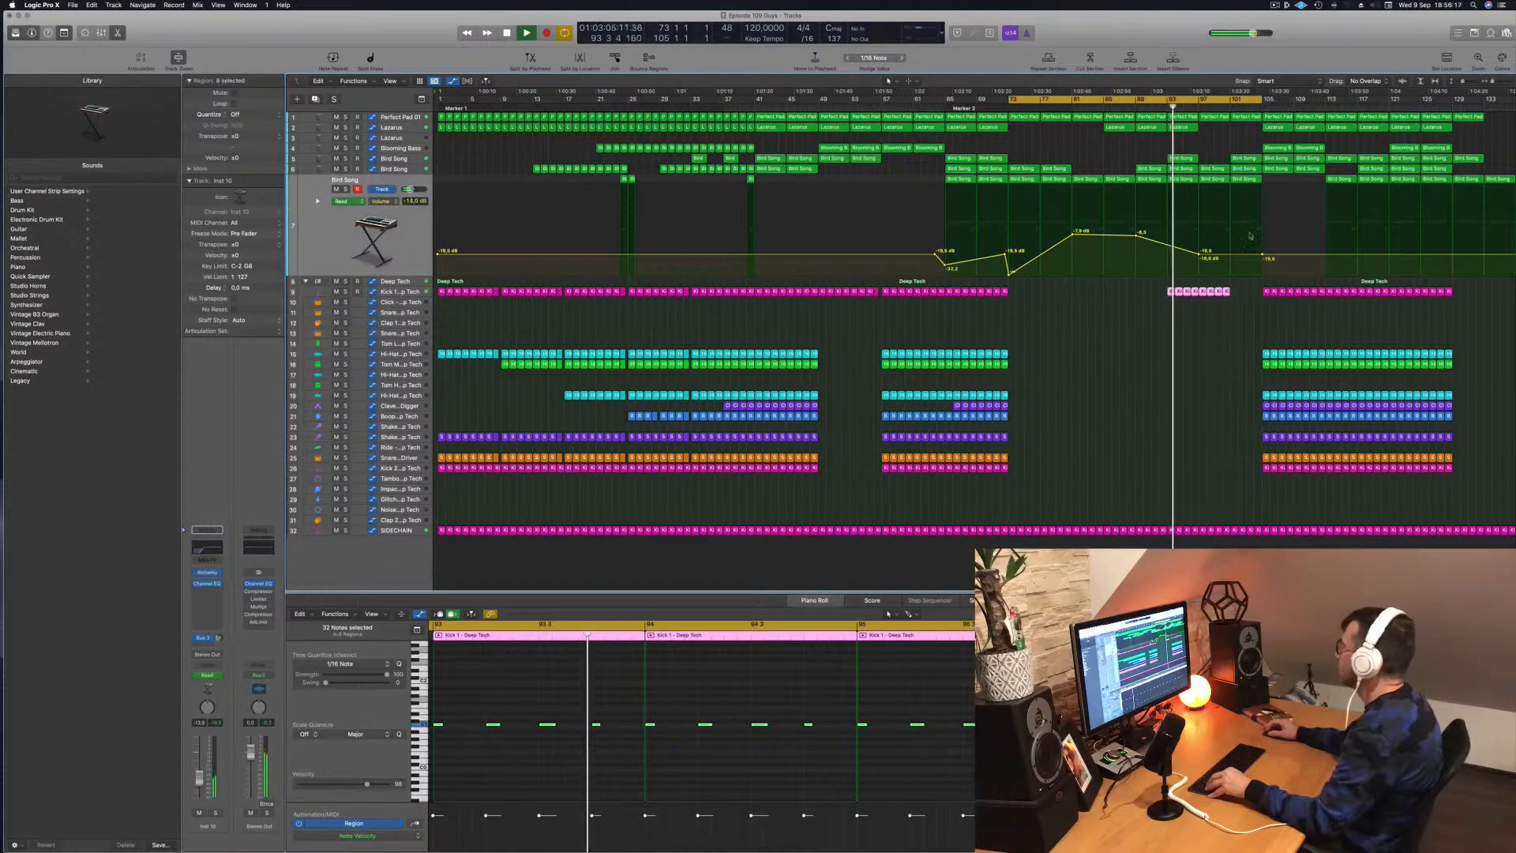
click(1128, 105)
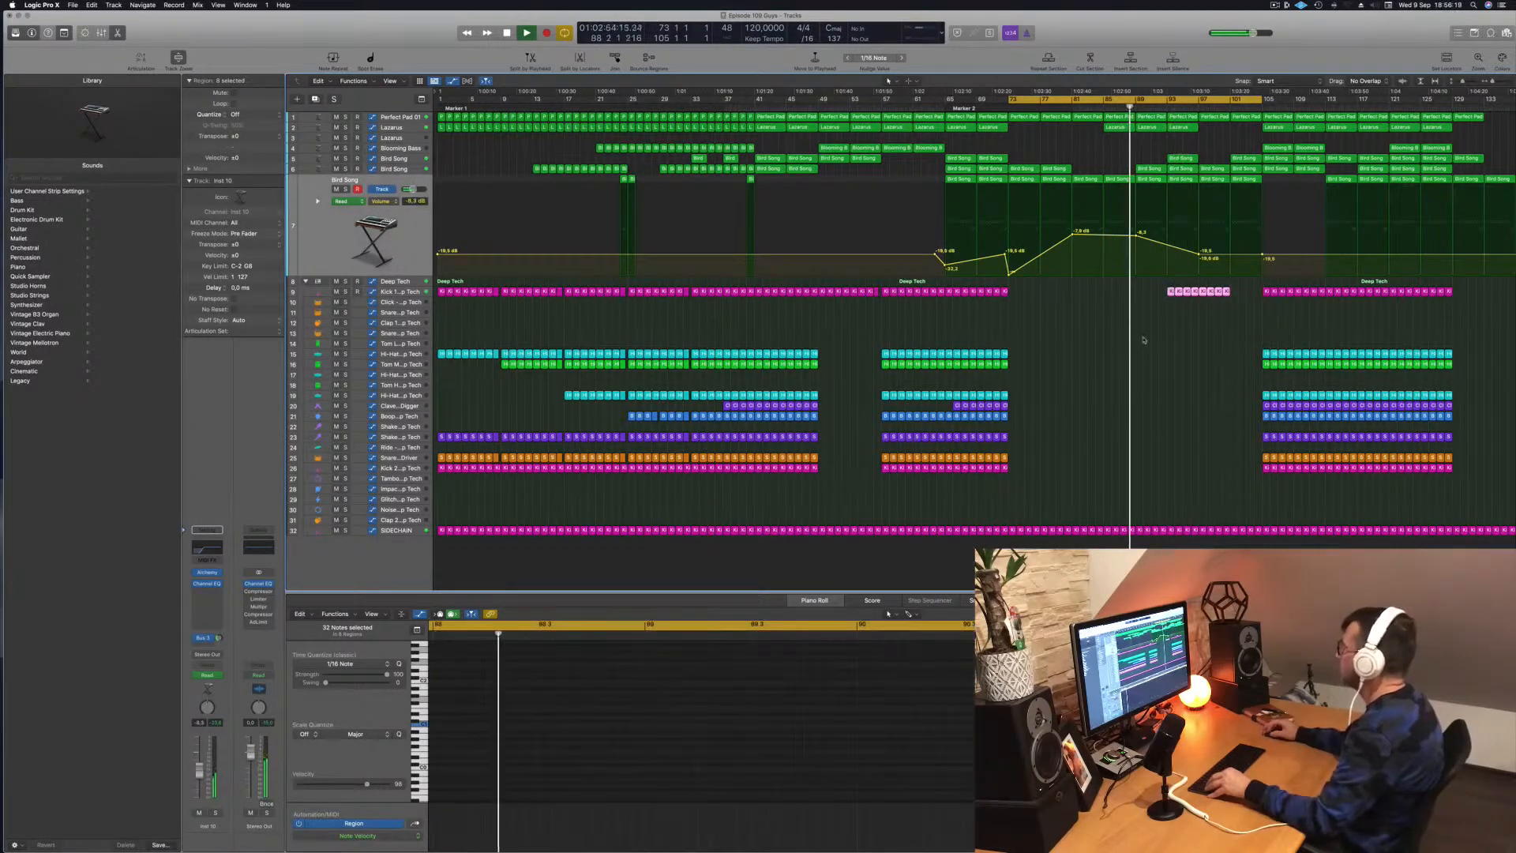
mouse_move(1241, 293)
mouse_down()
mouse_move(1200, 289)
mouse_move(1237, 296)
mouse_up()
click(1208, 328)
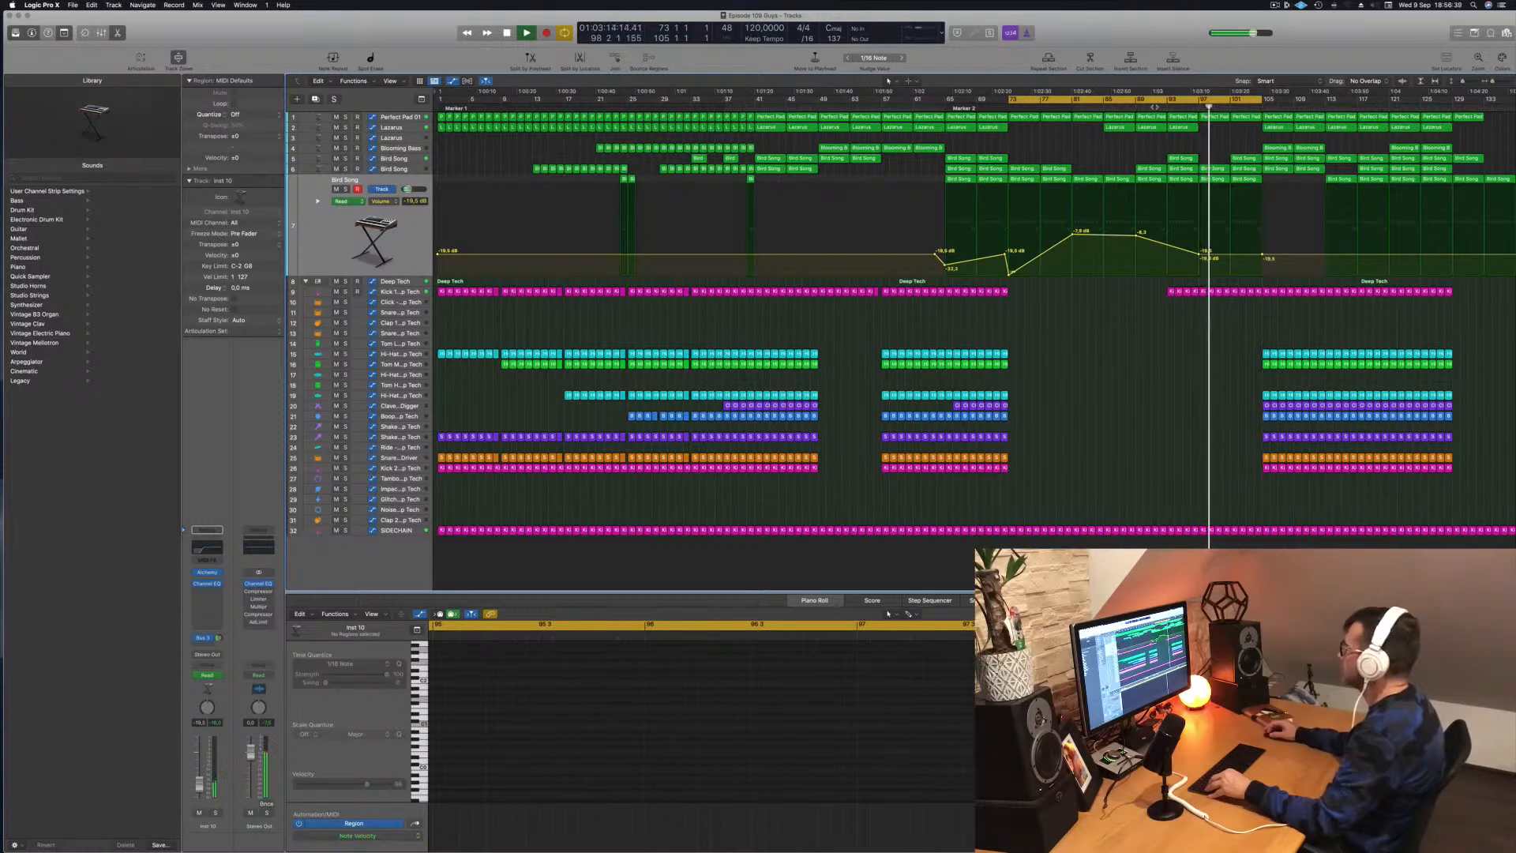
drag(1171, 127, 1242, 135)
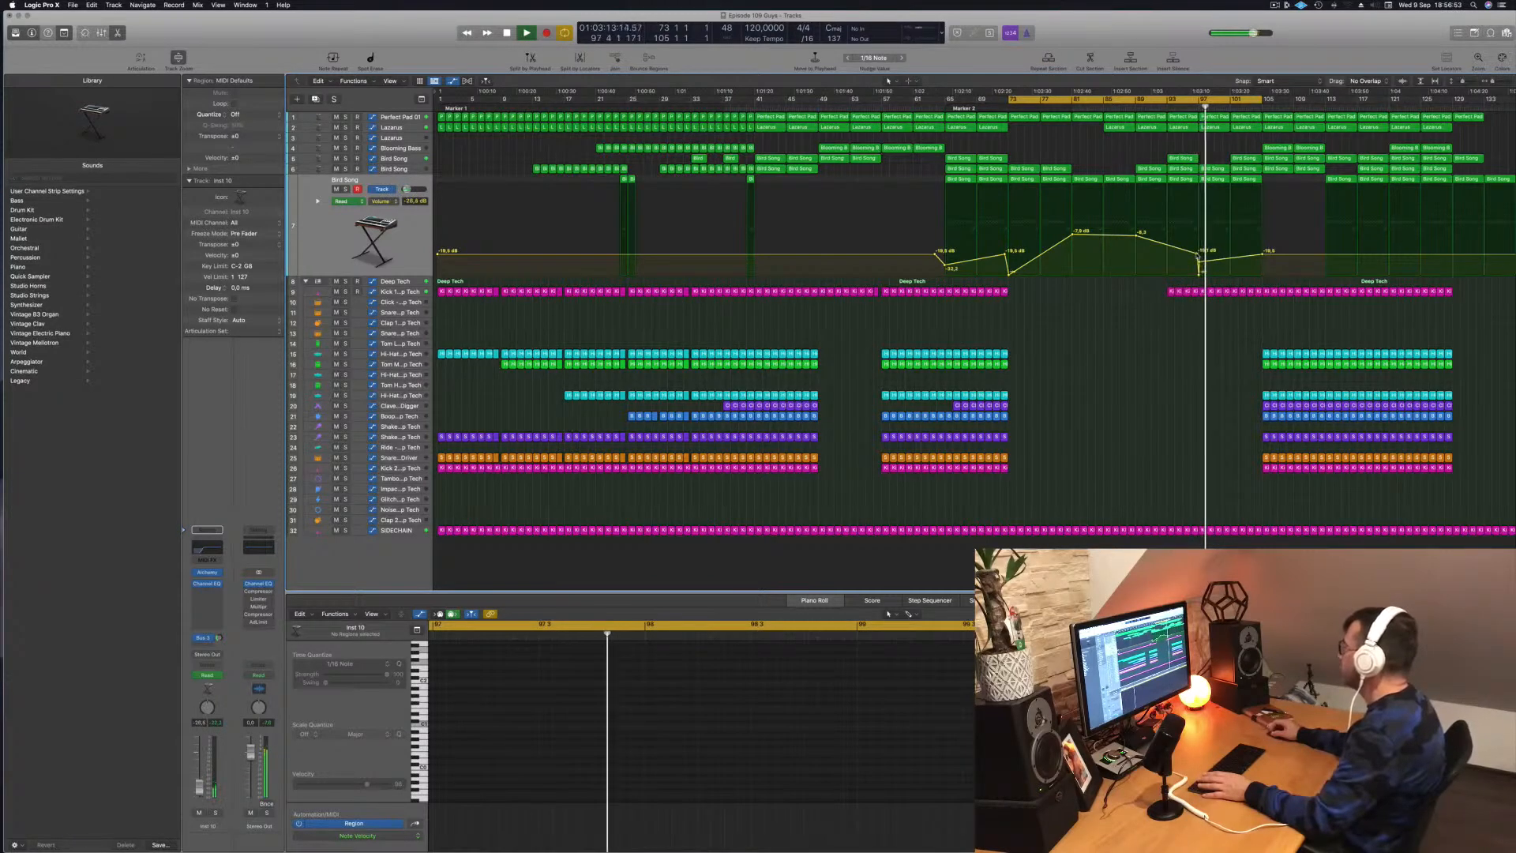
Step: Lower the third Bird Song track's volume automation to silence at bars 97 and 105 and save the project
click(1166, 108)
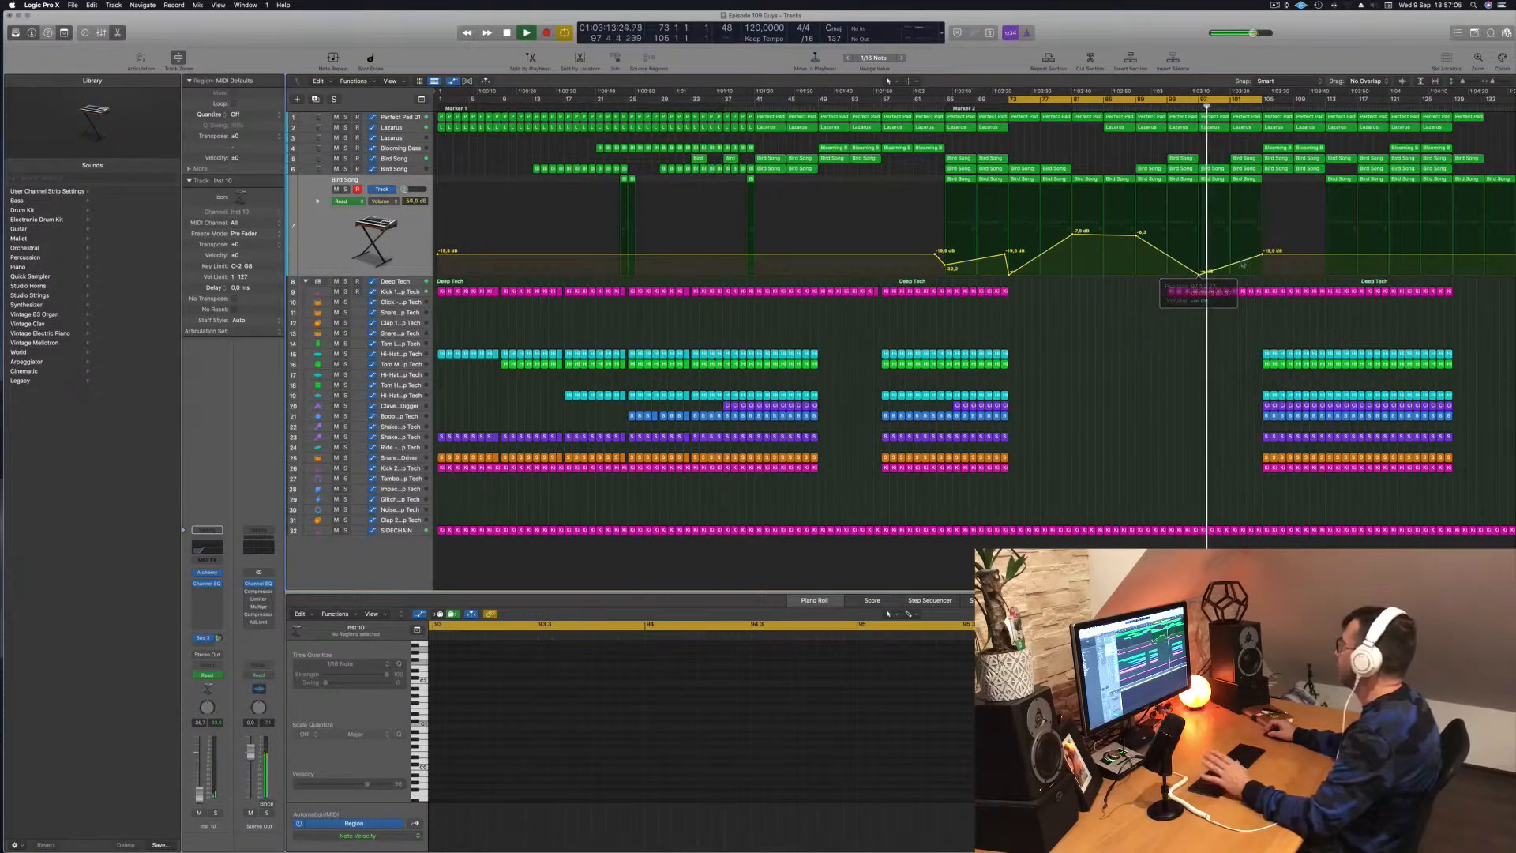
drag(1264, 253, 1262, 275)
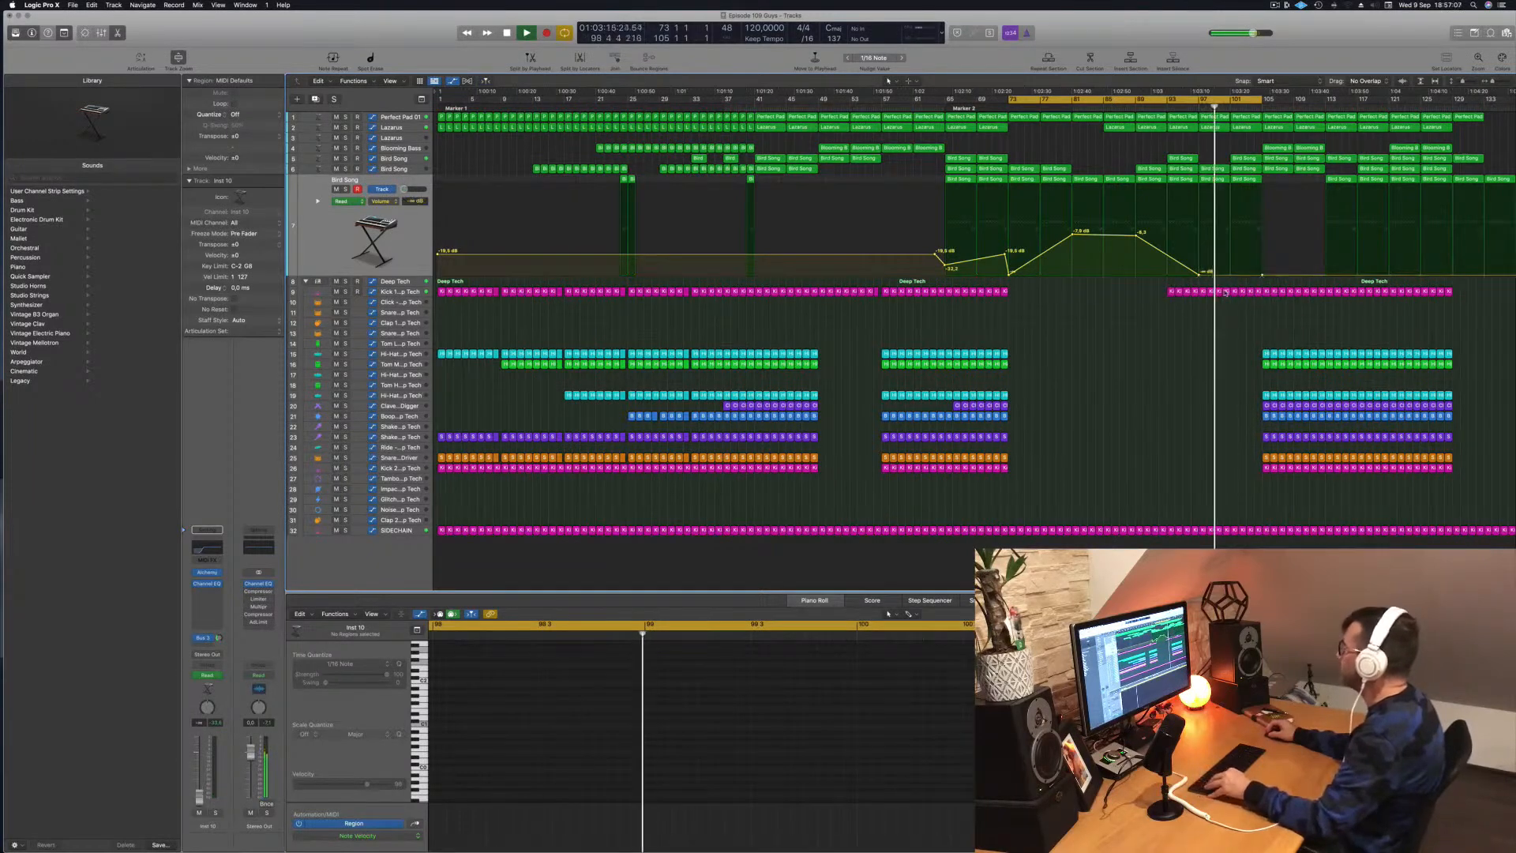
key(super+s)
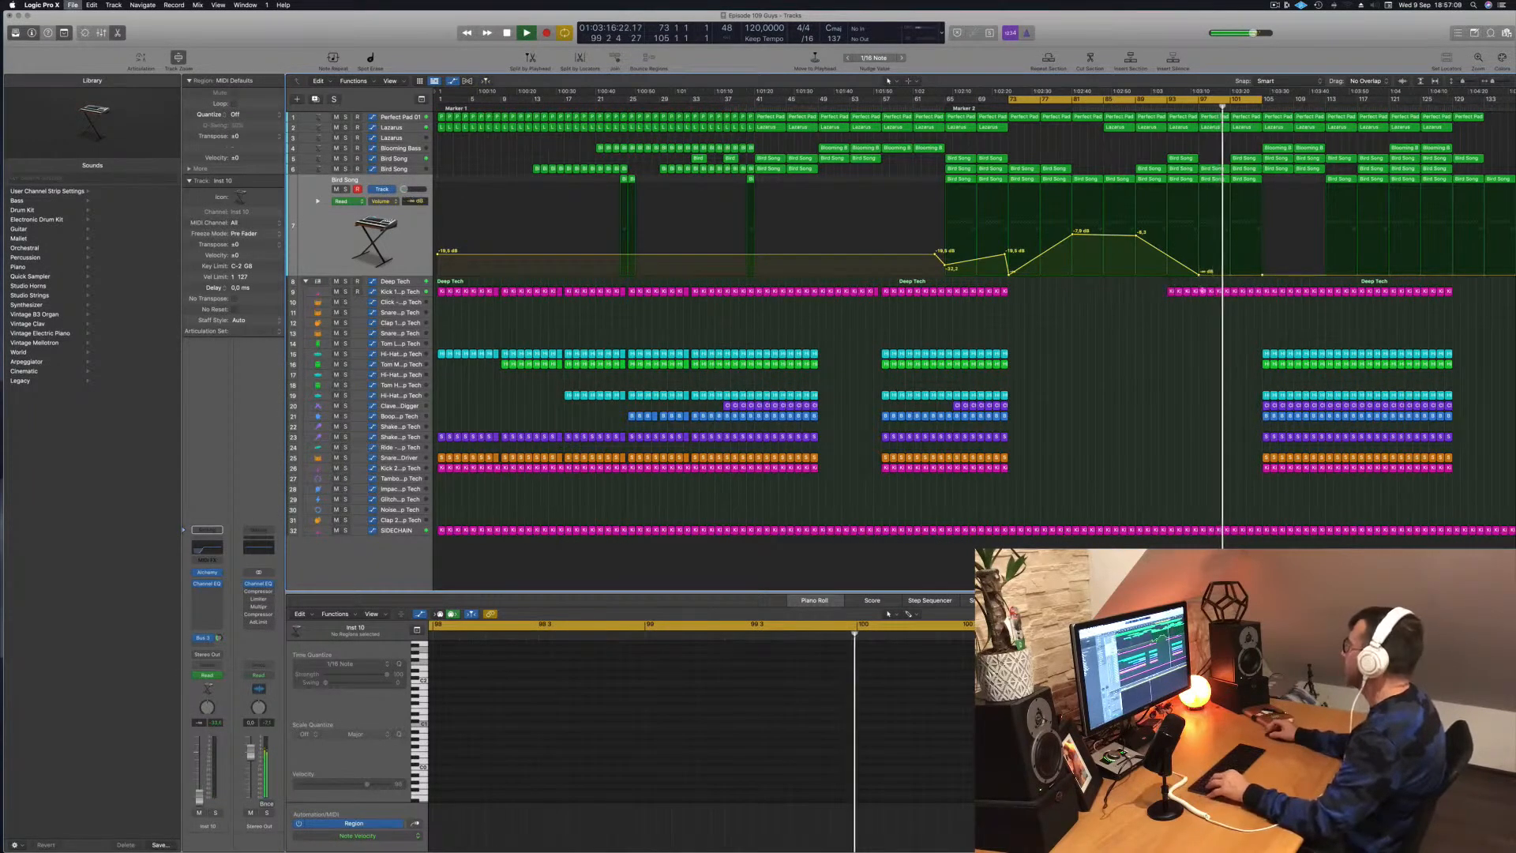
Step: Build a rising low-cut automation curve on the Deep Tech track from bar 97 to bar 105, dropping back down at bar 105
key(super+Right)
drag(1264, 301, 1271, 293)
click(413, 281)
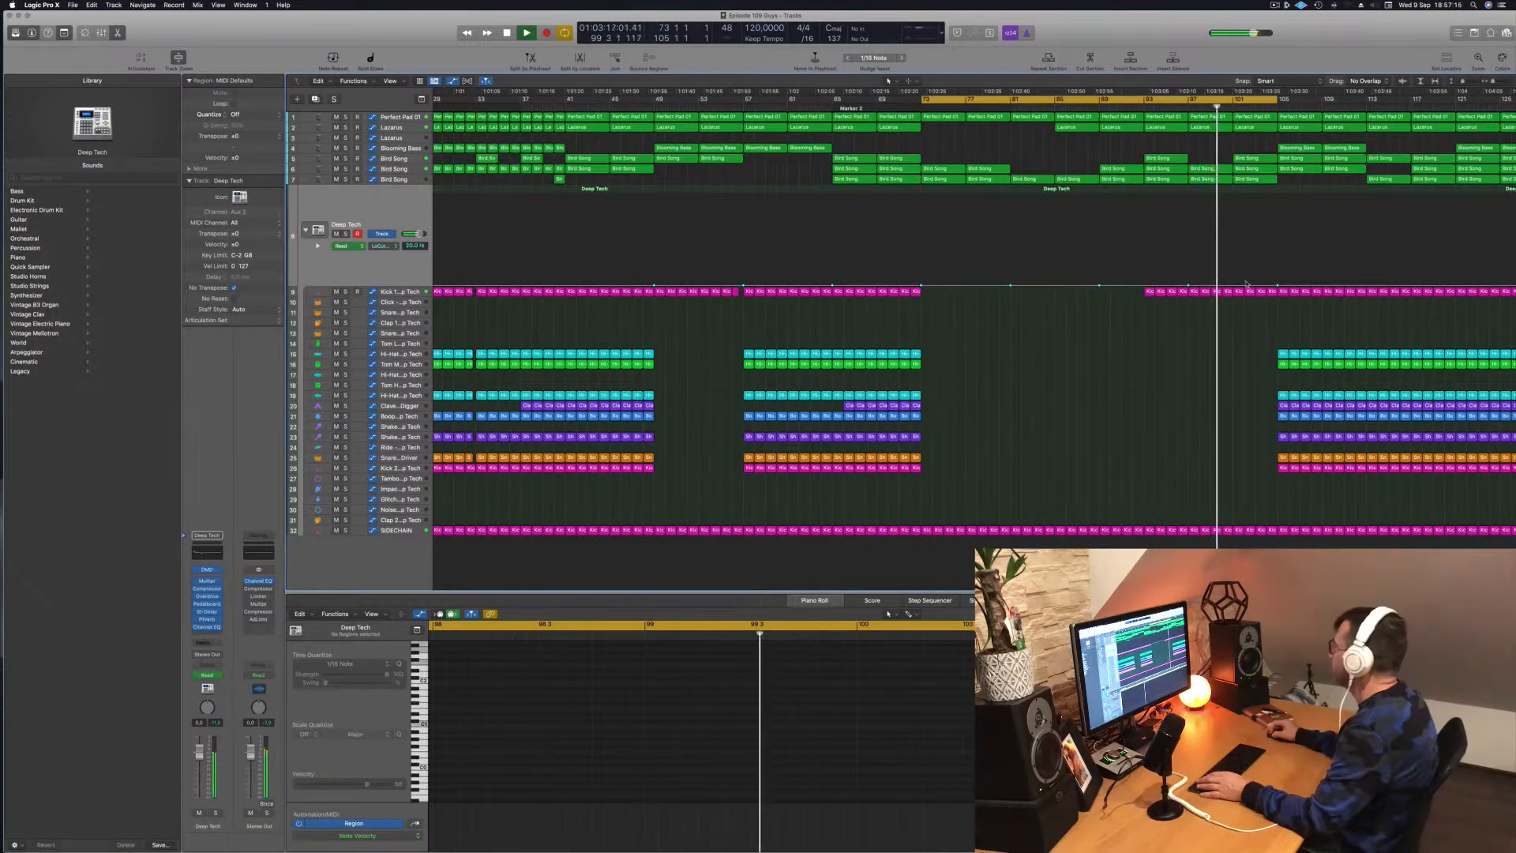
drag(1244, 285, 1243, 273)
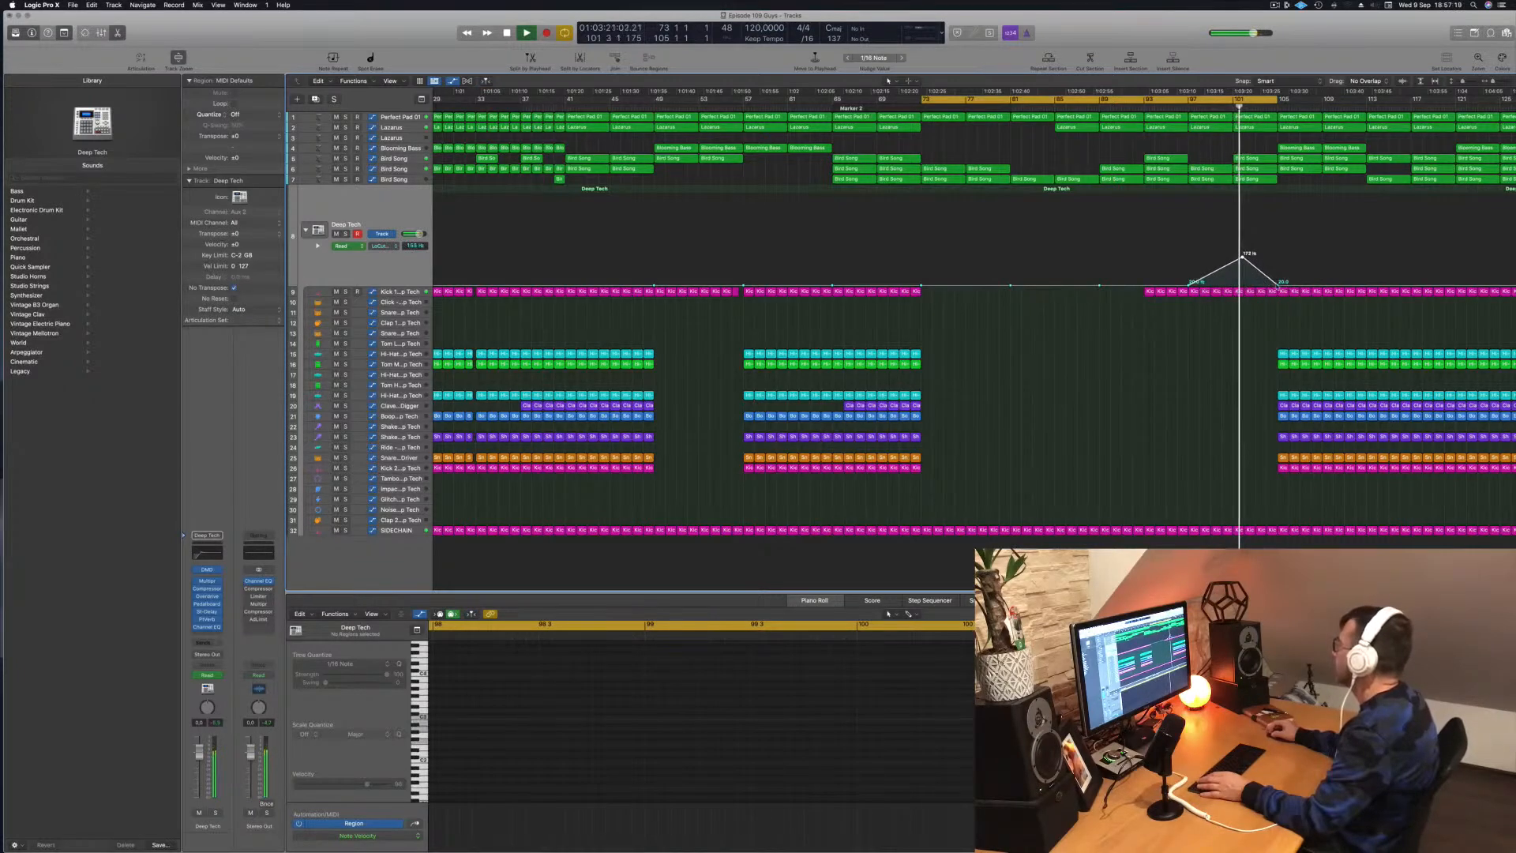
drag(1277, 282, 1277, 232)
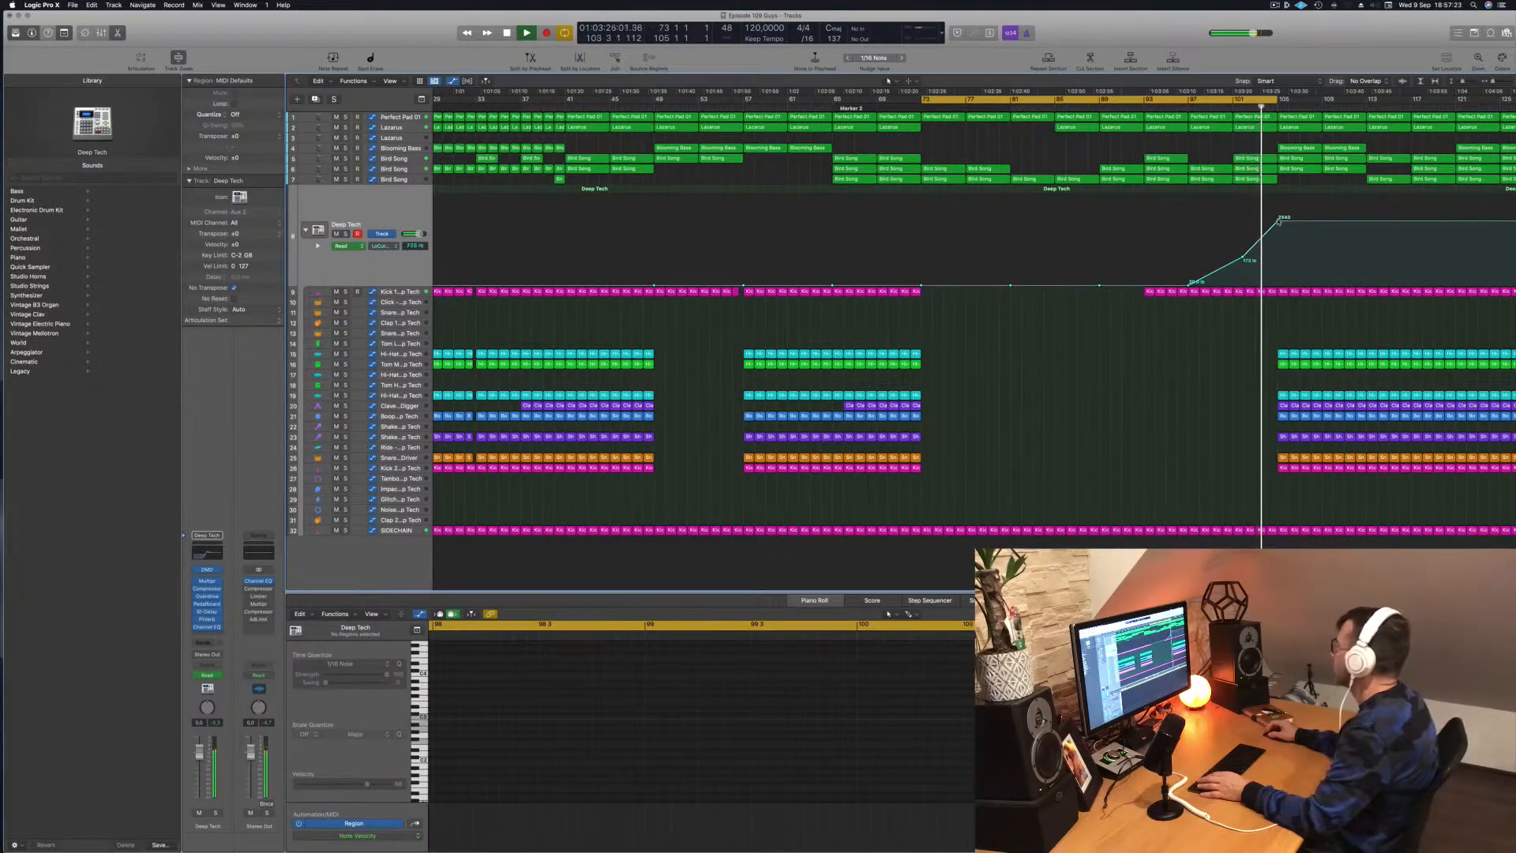
drag(1279, 221, 1276, 281)
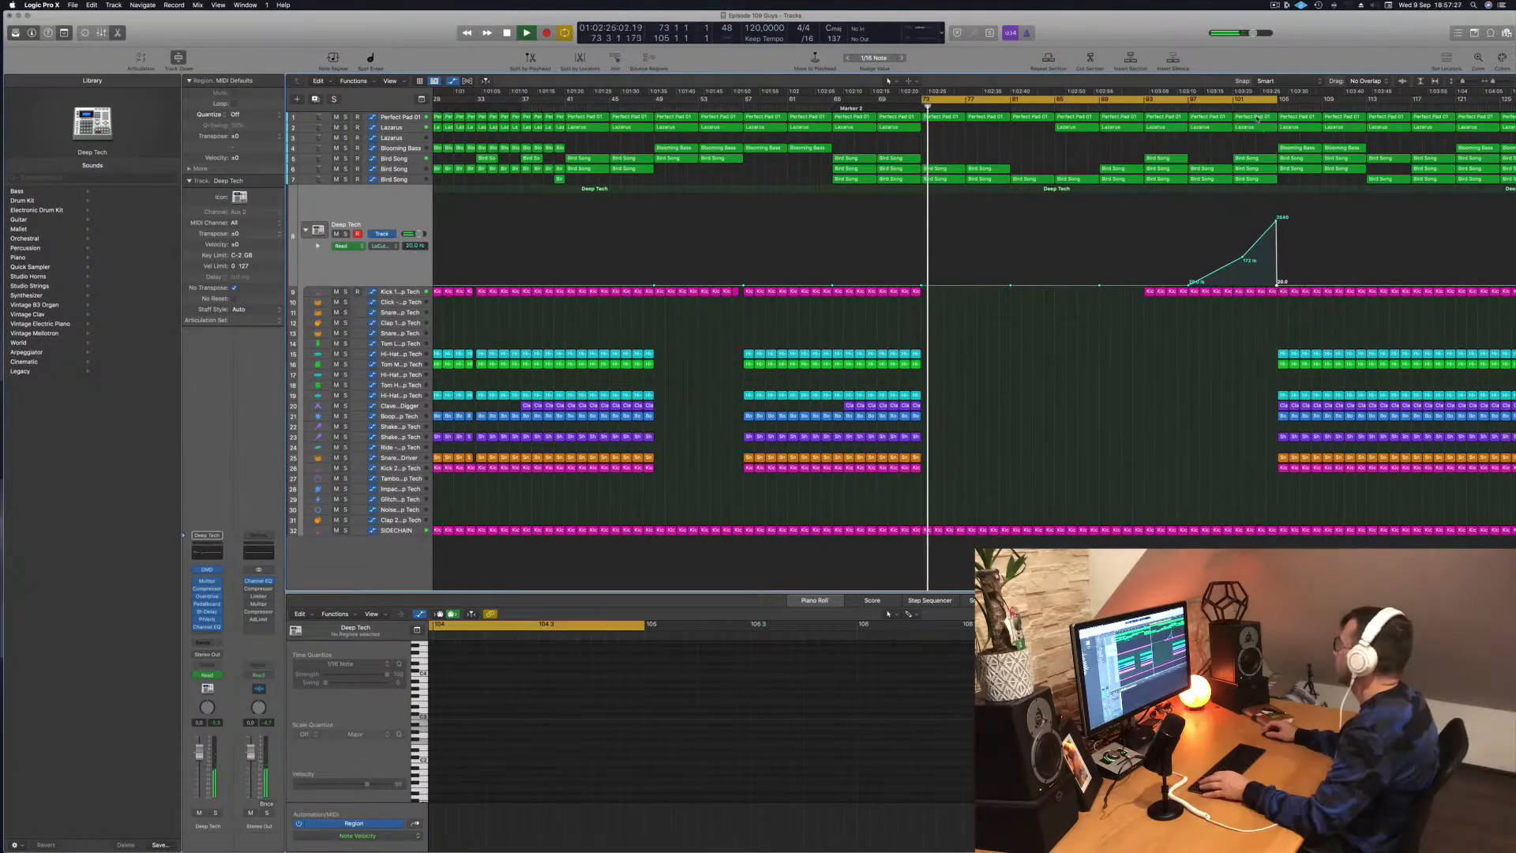
Step: Replay the transition into bar 105 and extend the cycle range's end to about bar 124
click(1256, 105)
drag(1277, 100, 1489, 100)
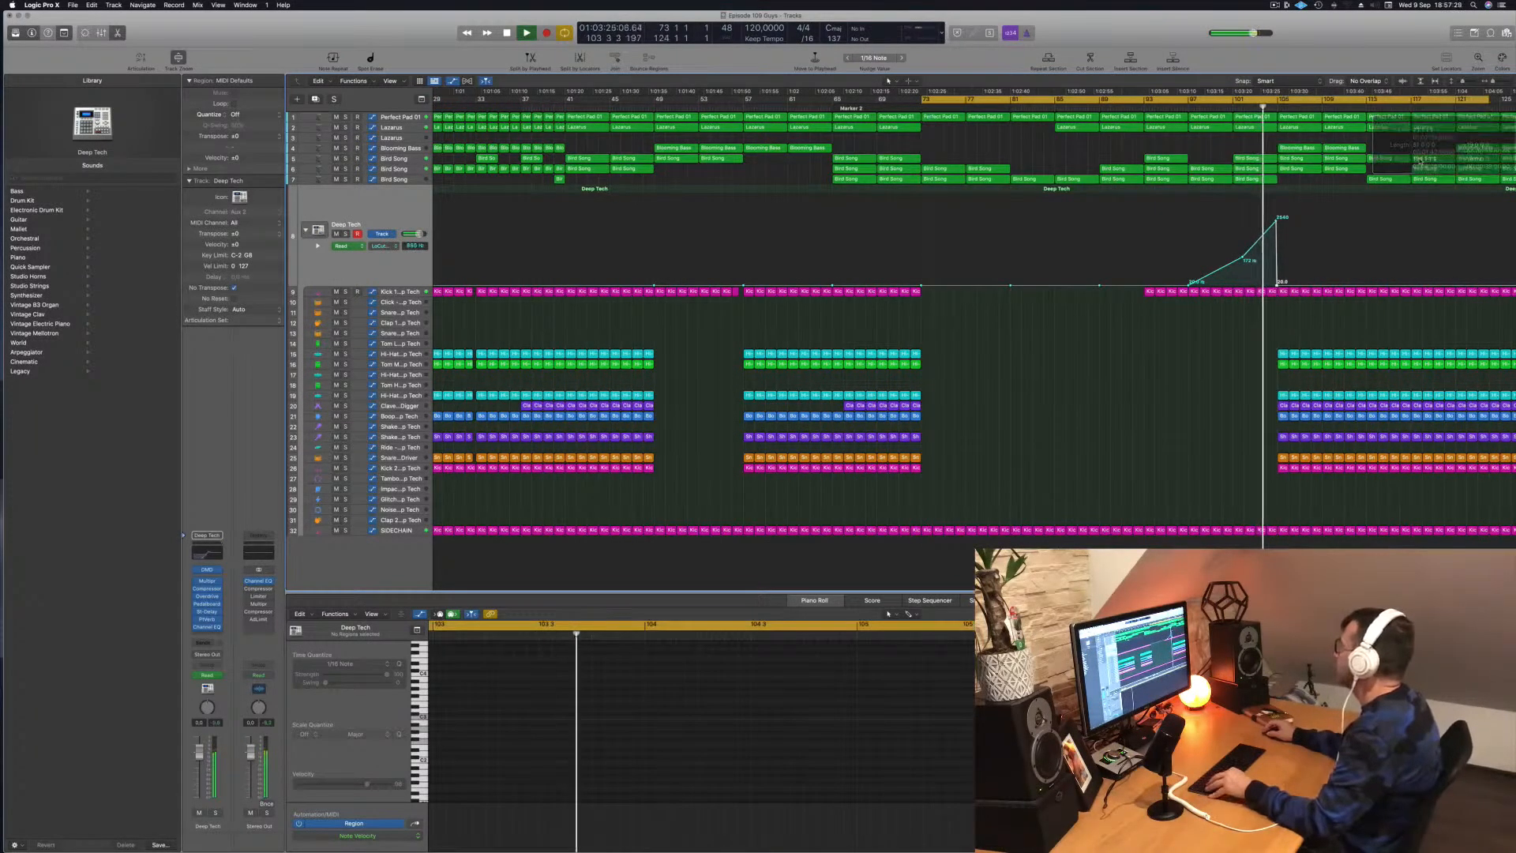
key(super+Left)
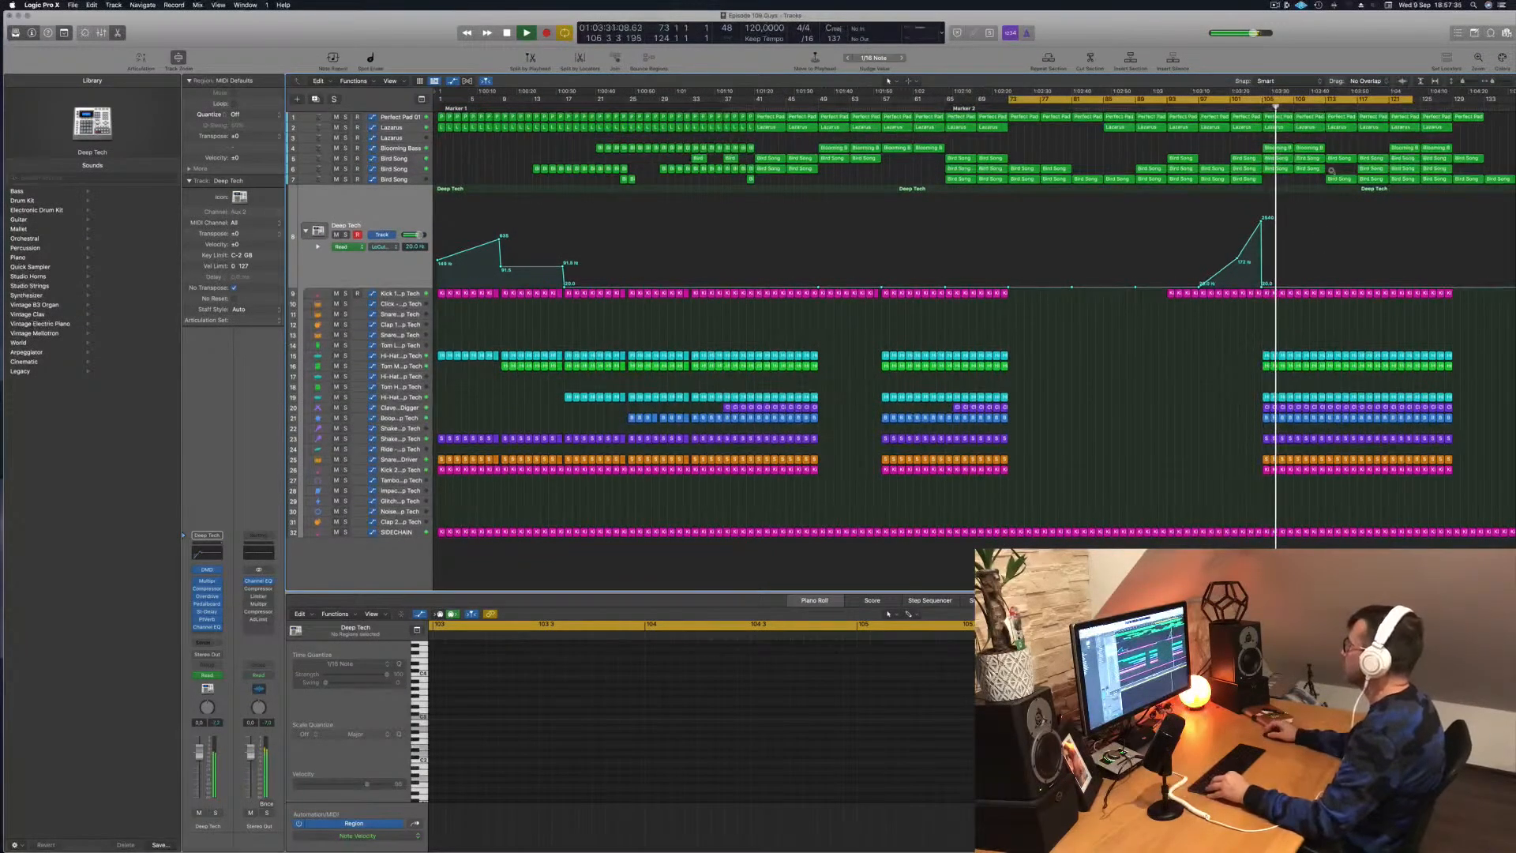
Step: Audition the Blooming Bass track around bar 105 using solo and inspect the Lazarus track's cutoff automation
key(super+Down)
click(382, 149)
click(345, 155)
click(345, 155)
click(1255, 107)
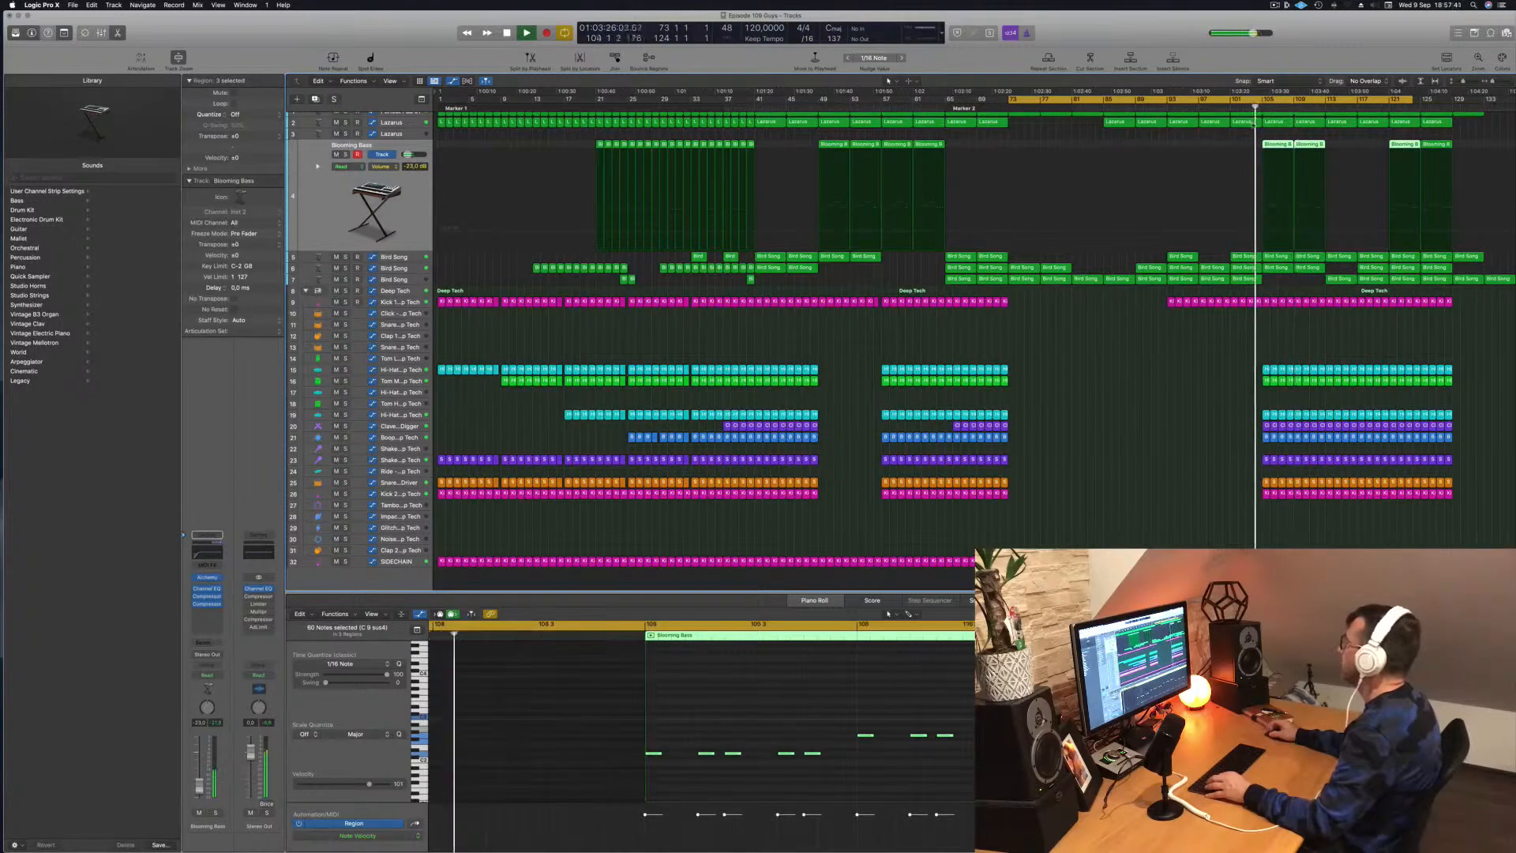
scroll(414, 132, up, 1)
click(414, 132)
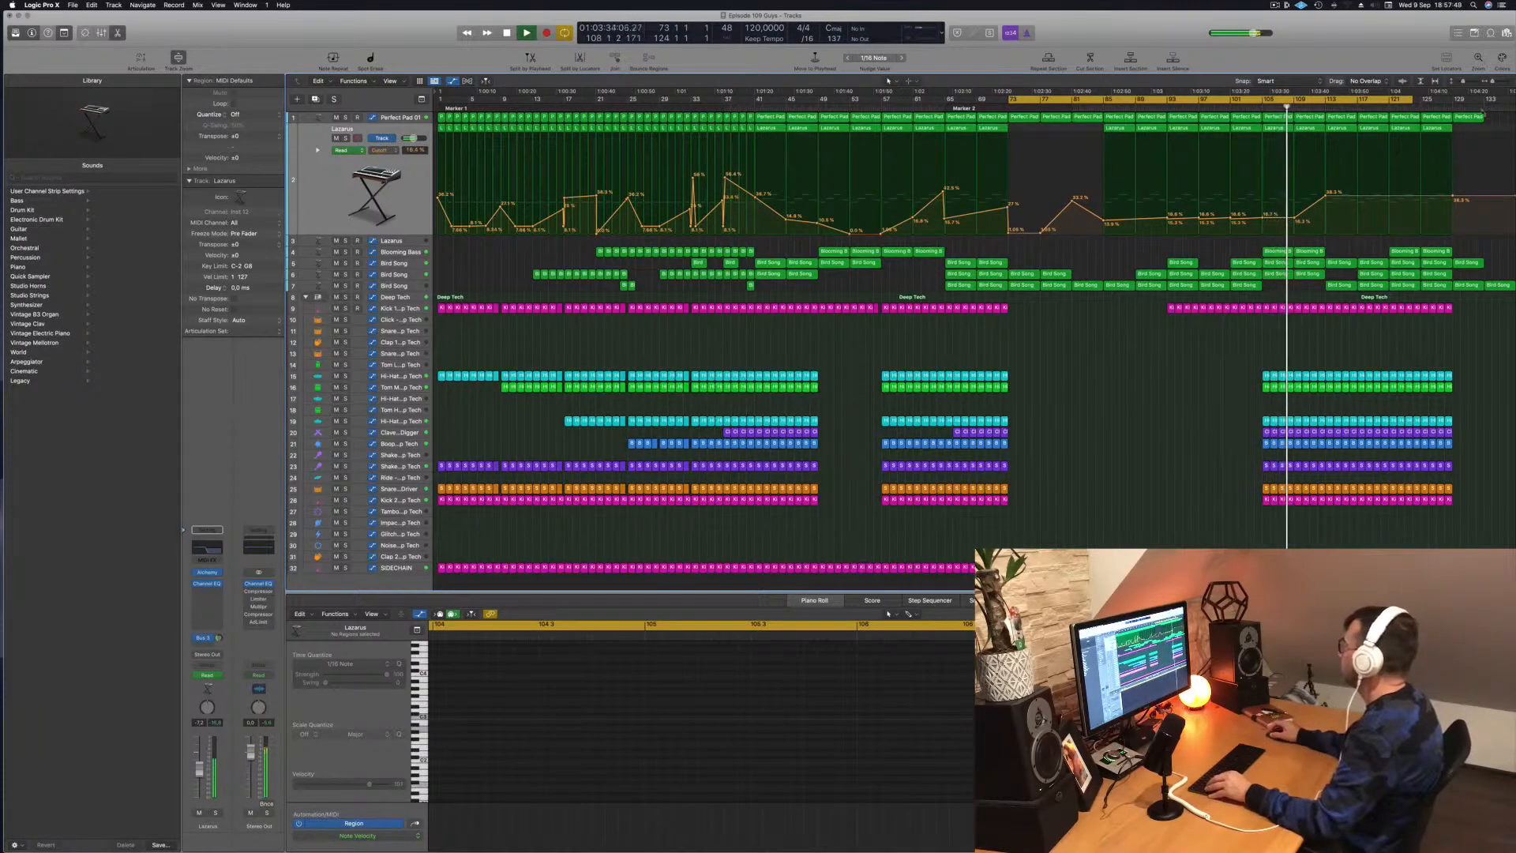
Step: Delete the Perfect Pad 01 and Bird Song regions from bar 129 to the end of the arrangement
click(1464, 118)
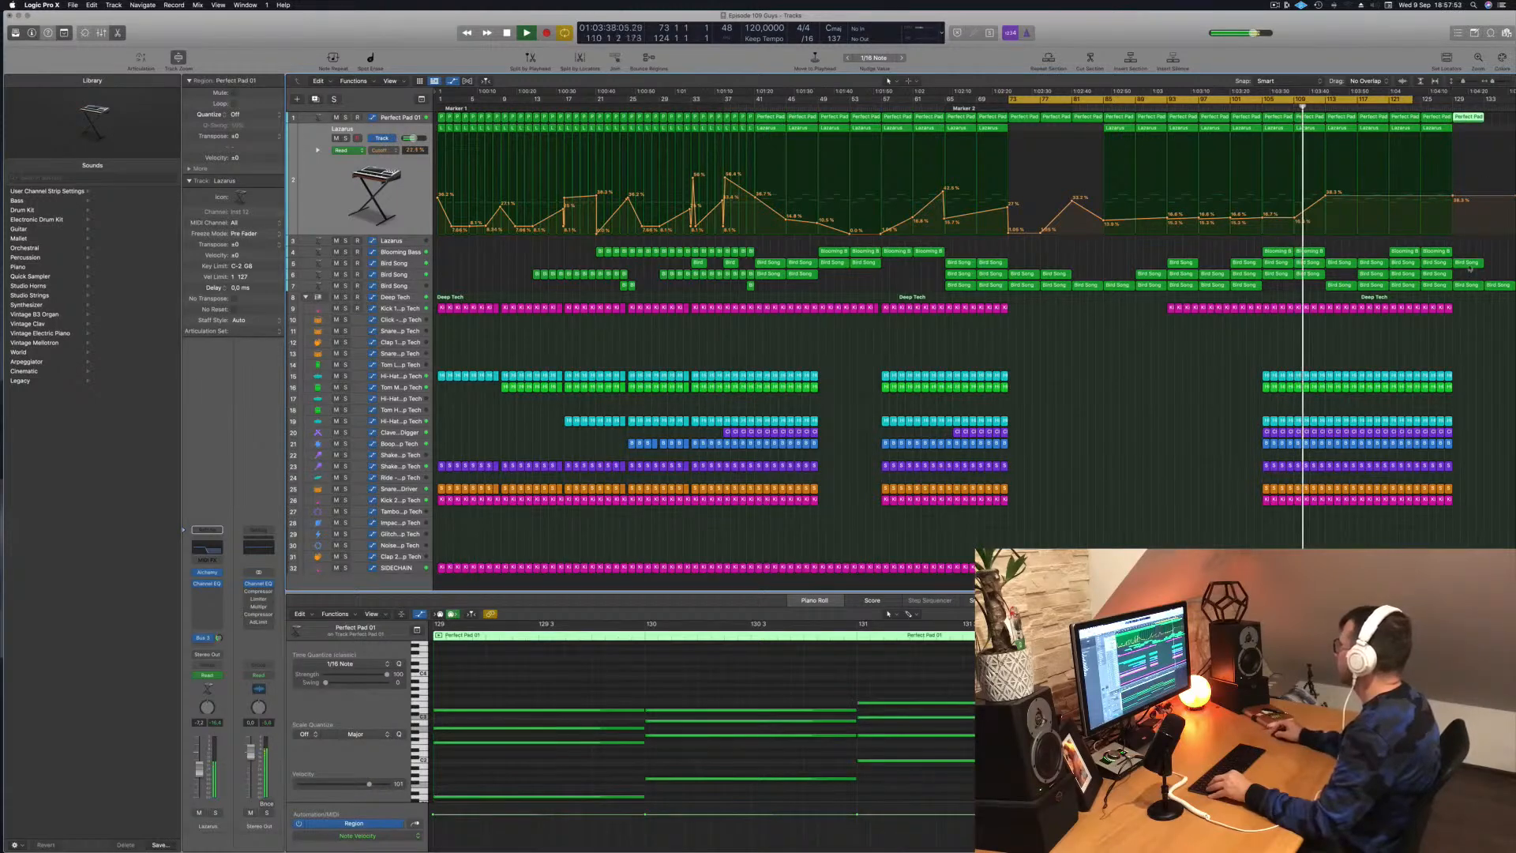
drag(1467, 301, 1508, 111)
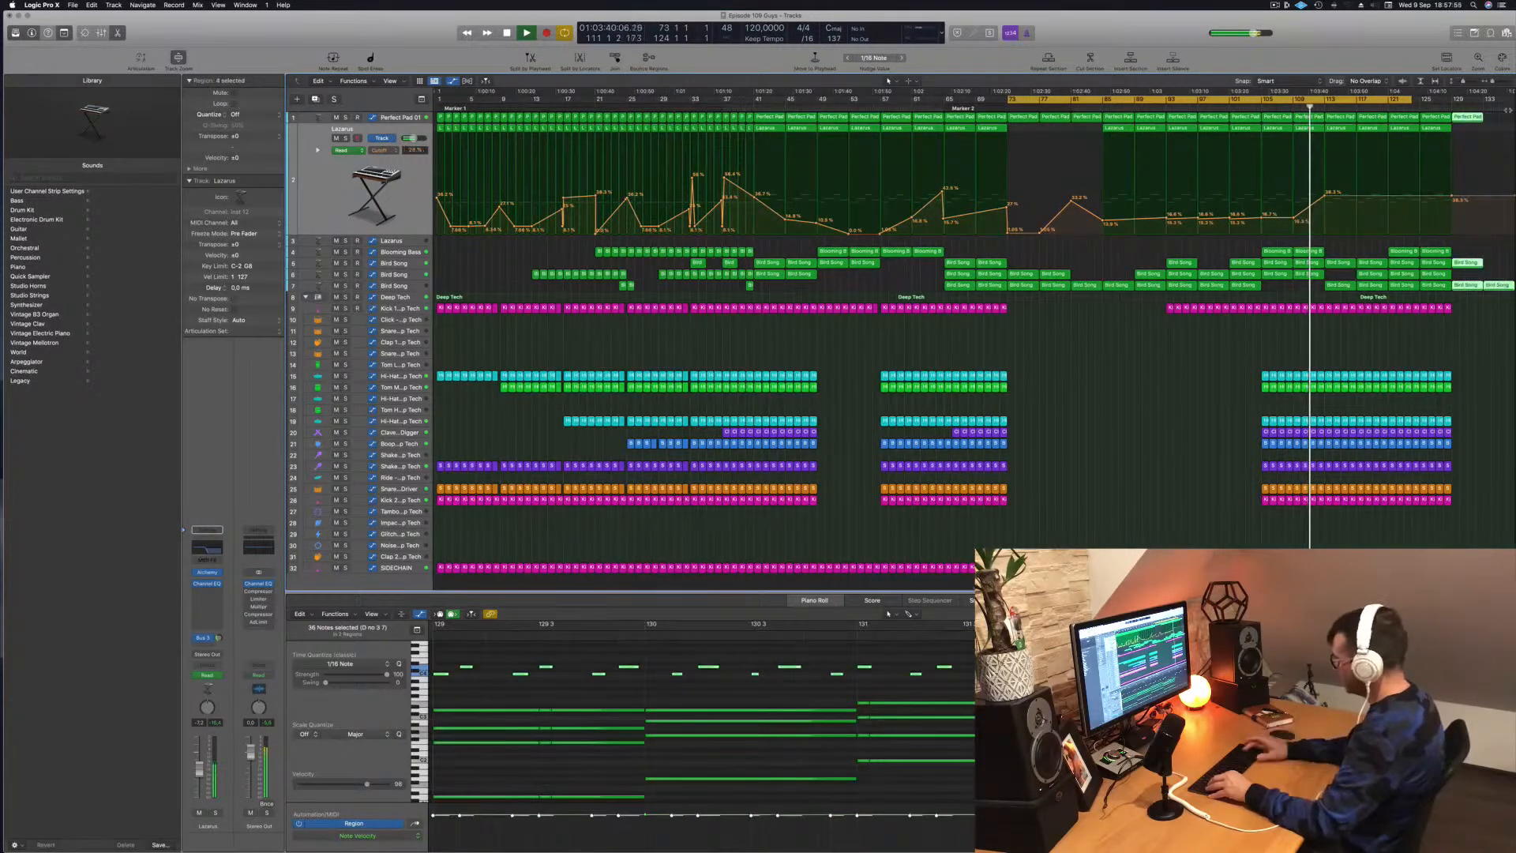
key(Delete)
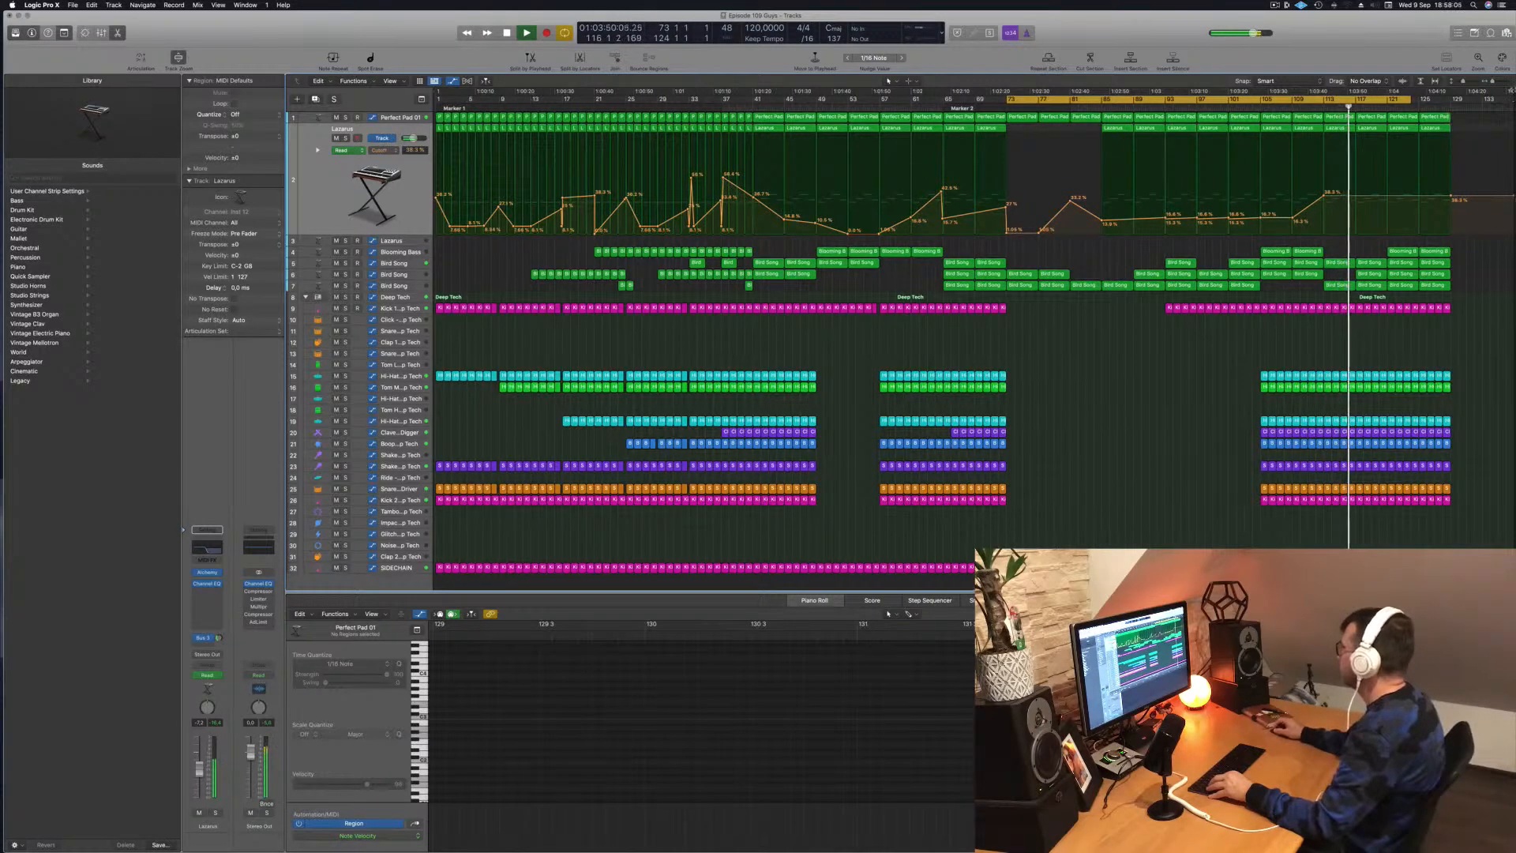
Step: Copy the regions of bars 1–33, together with their automation, to bar 129
click(1512, 95)
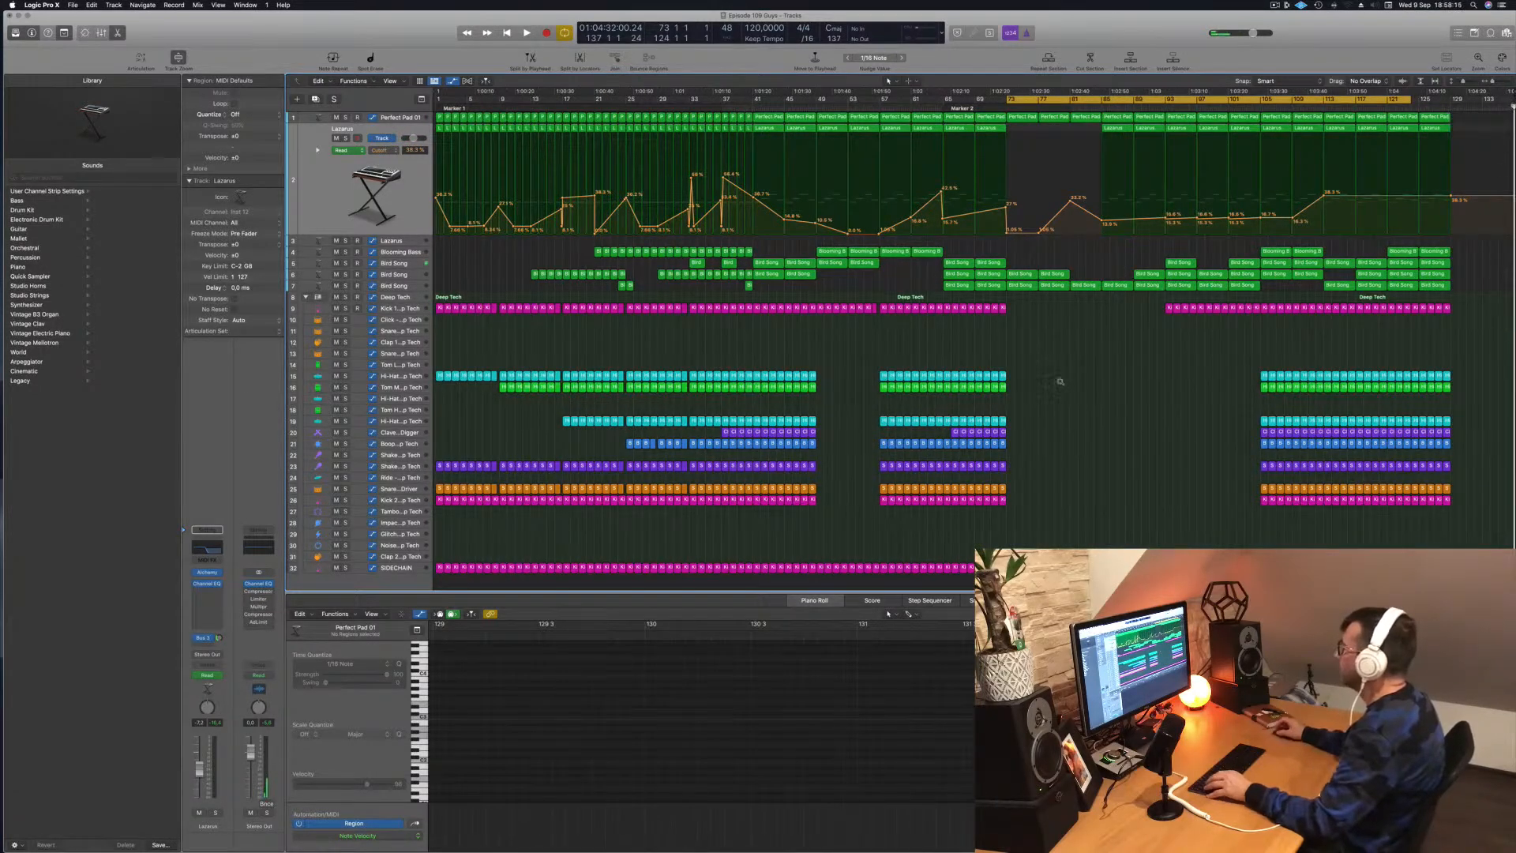
key(space)
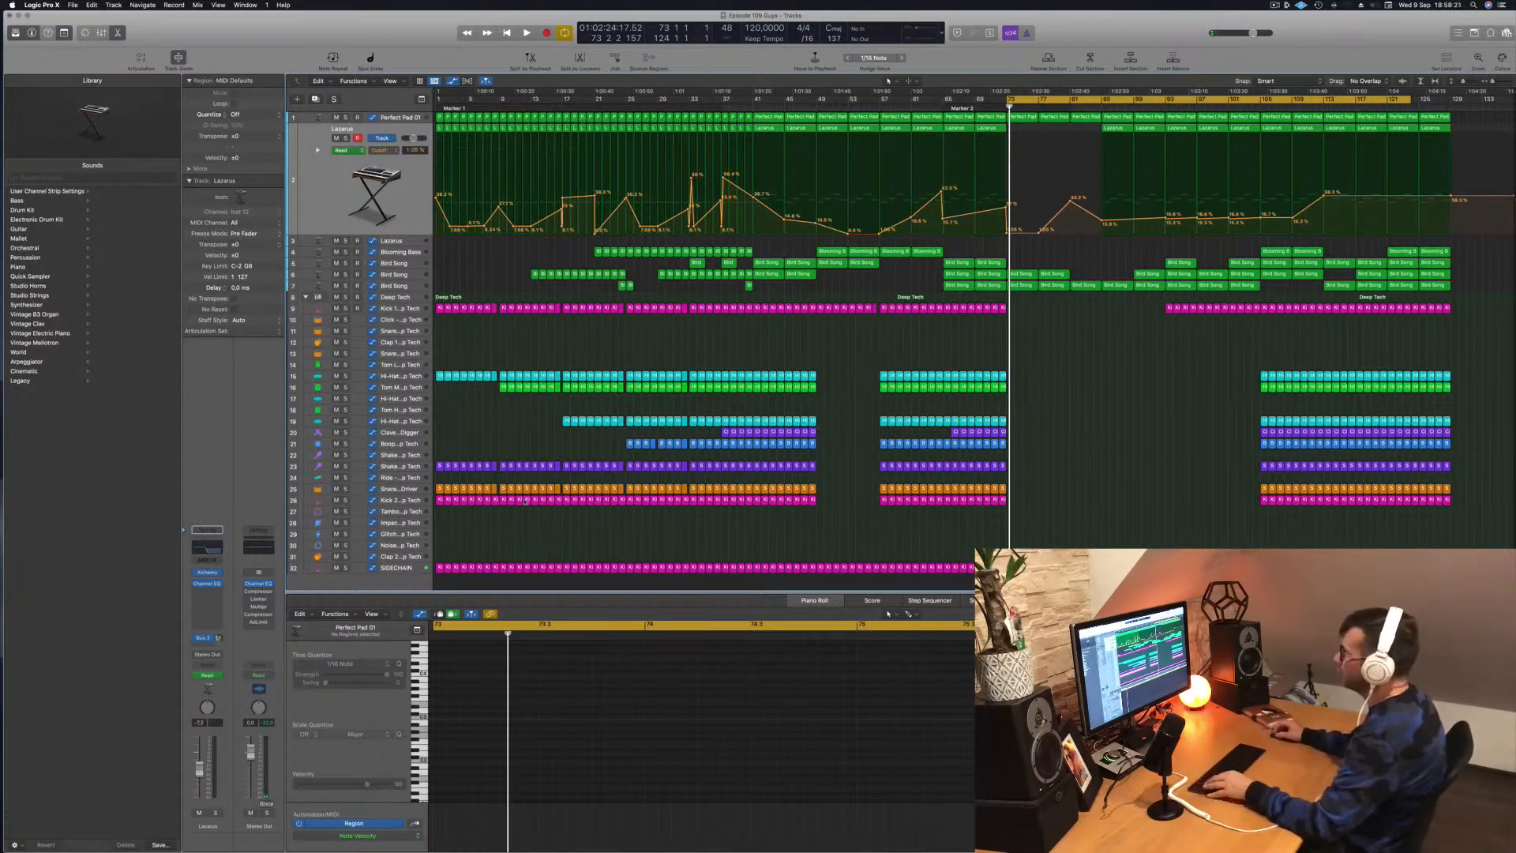
drag(435, 512, 692, 108)
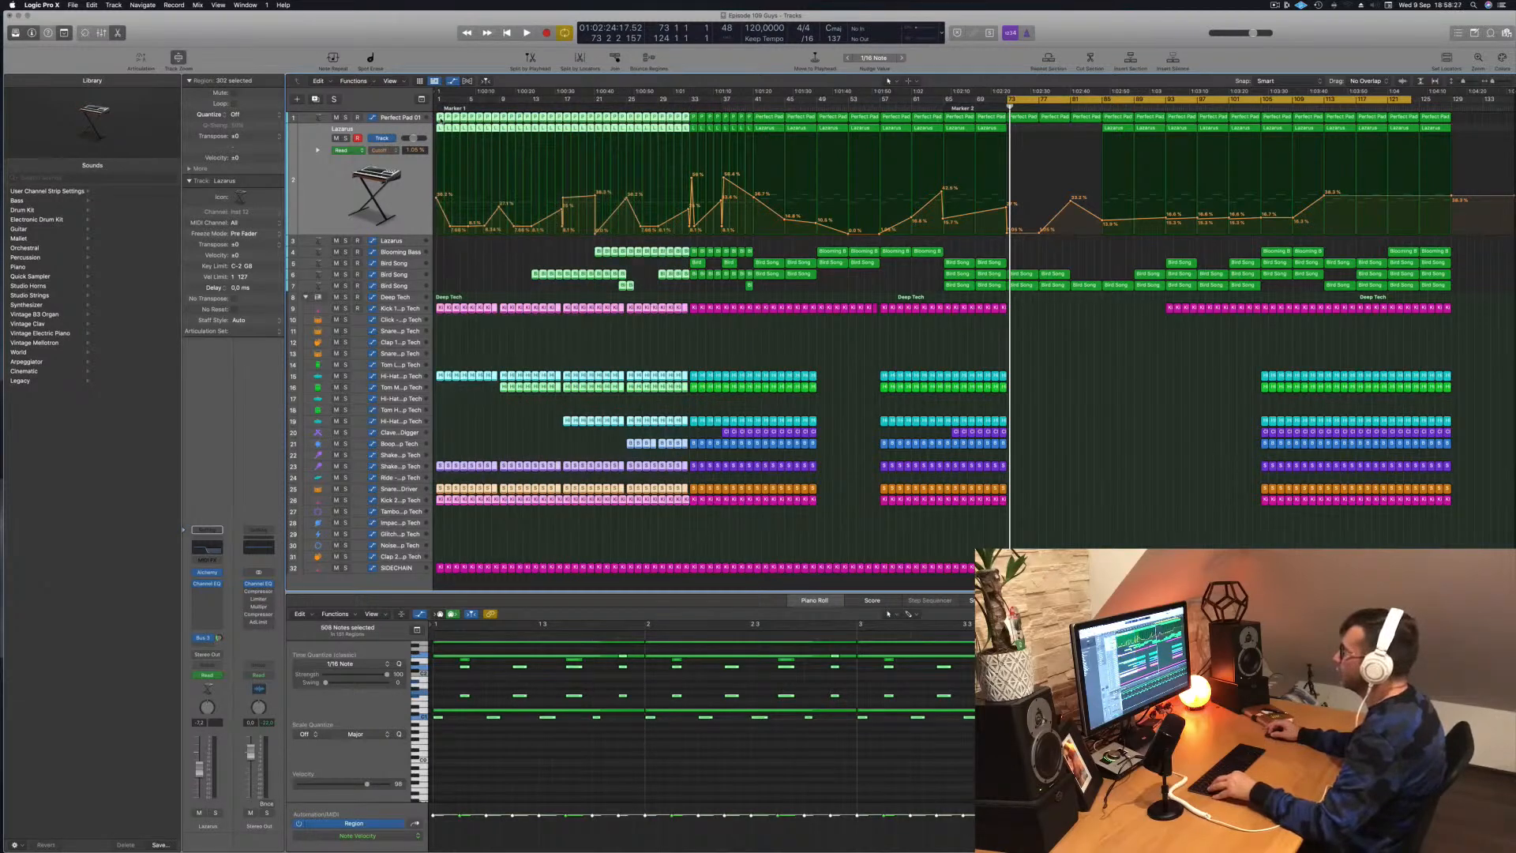
drag(981, 150, 1455, 120)
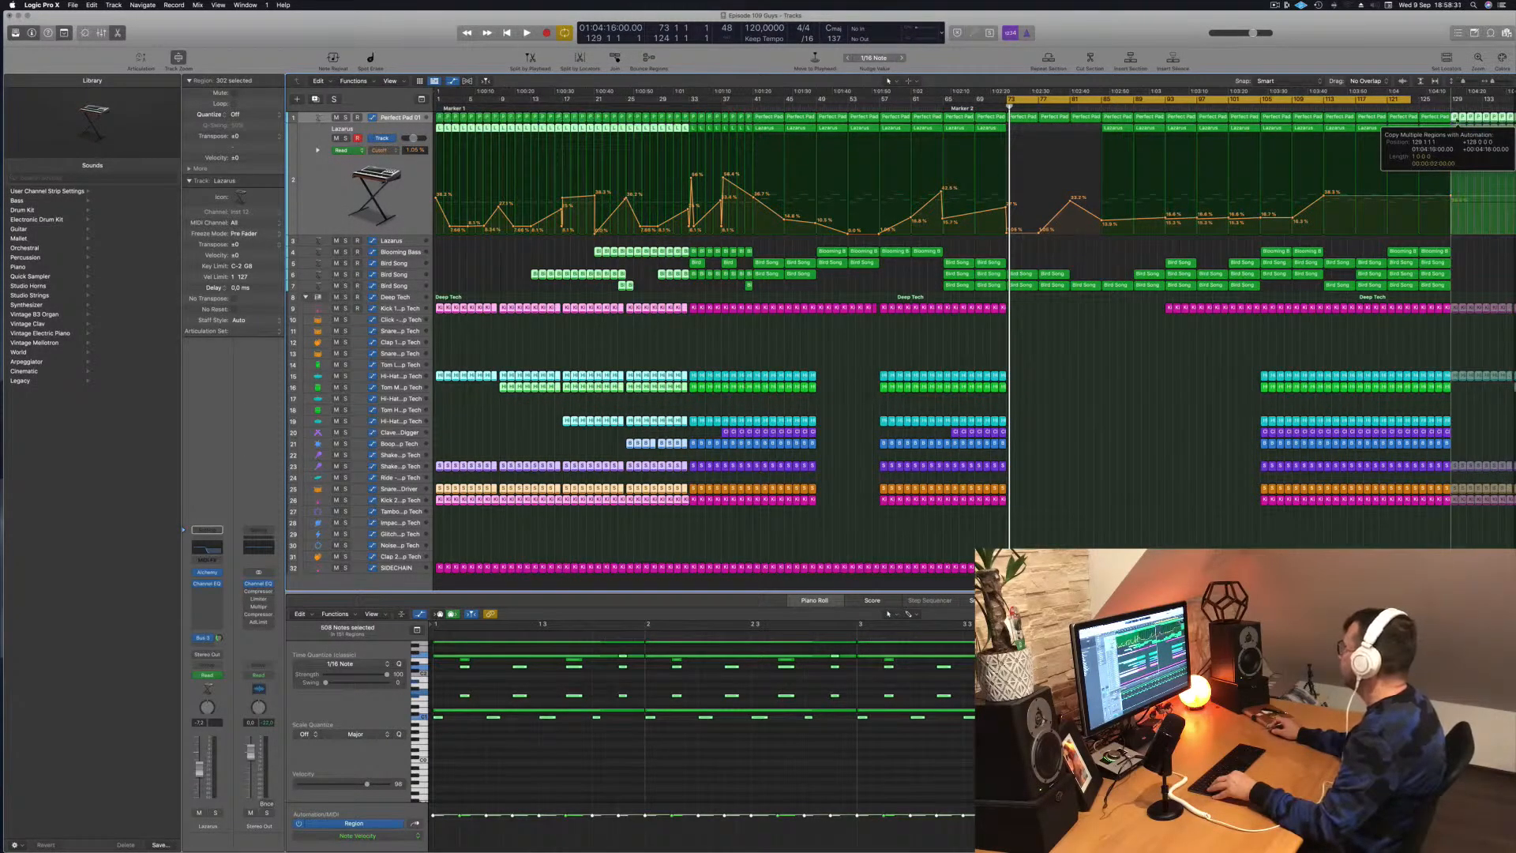
scroll(1468, 236, right, 2)
scroll(1467, 236, down, 2)
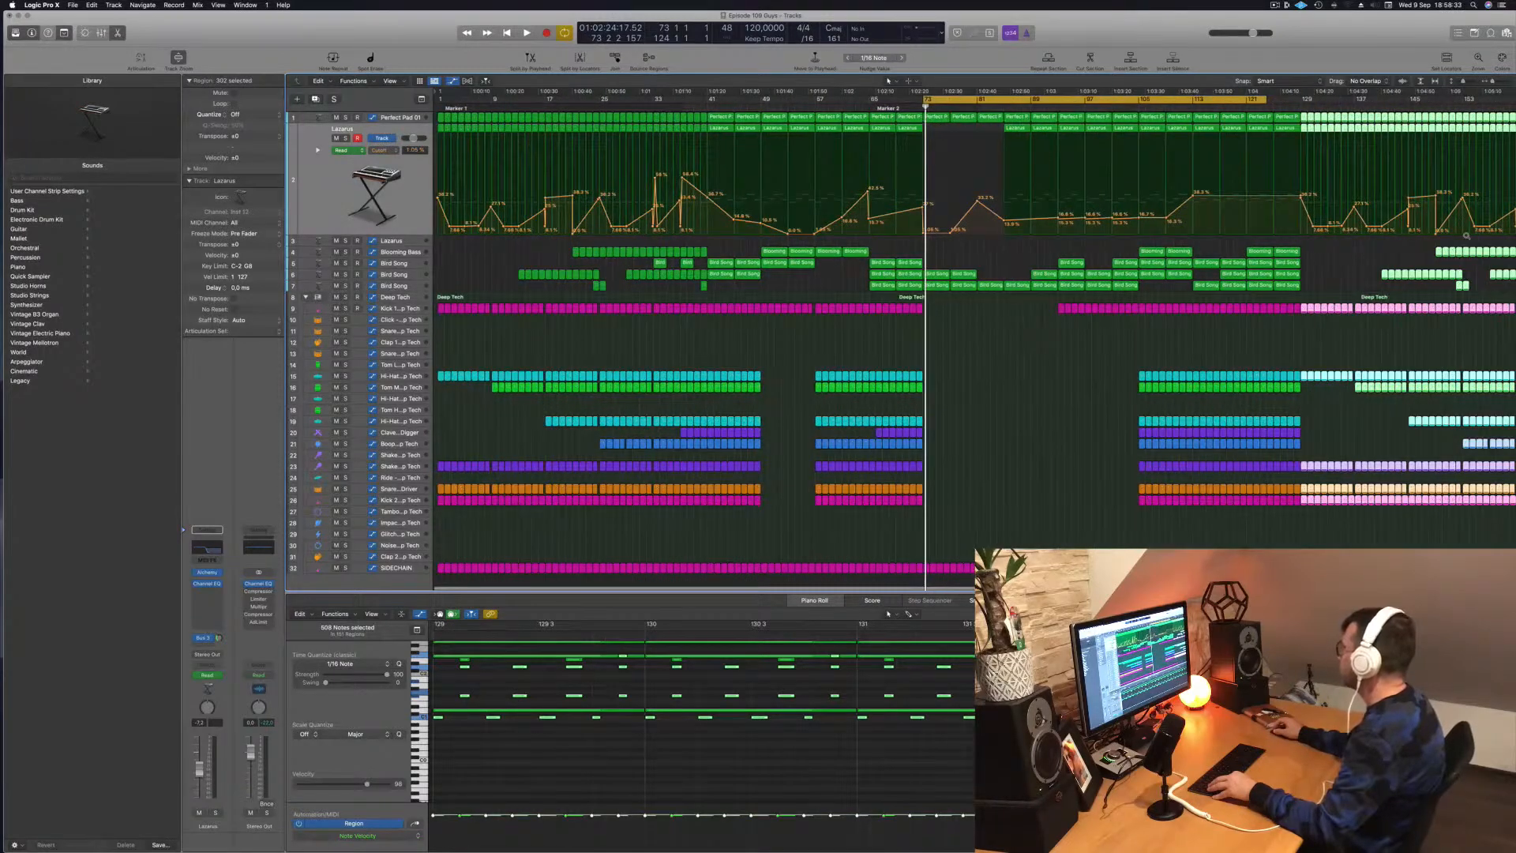
scroll(1375, 240, right, 1)
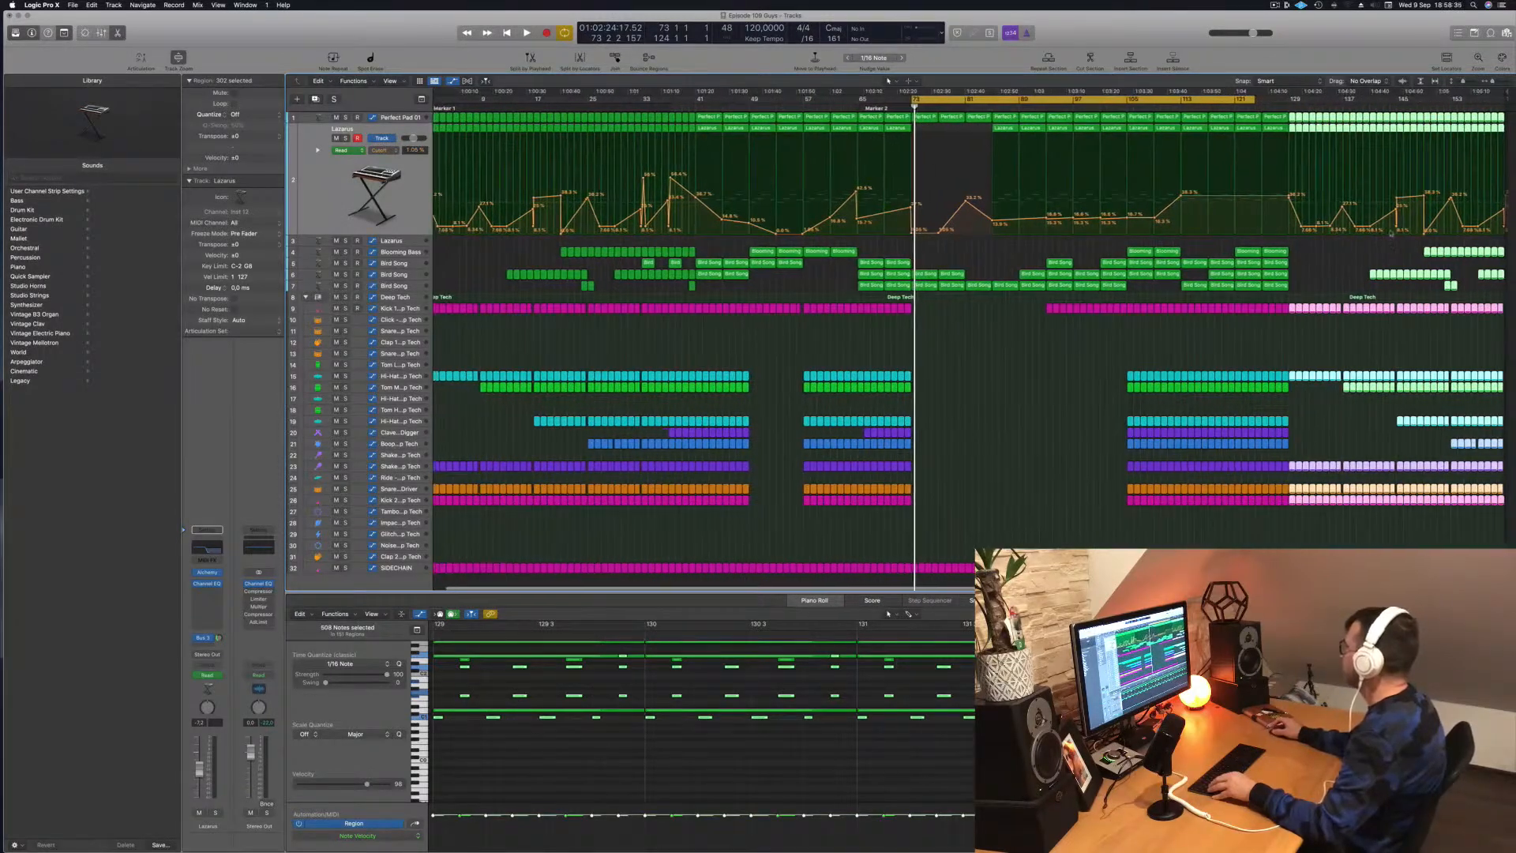
scroll(1511, 95, right, 1)
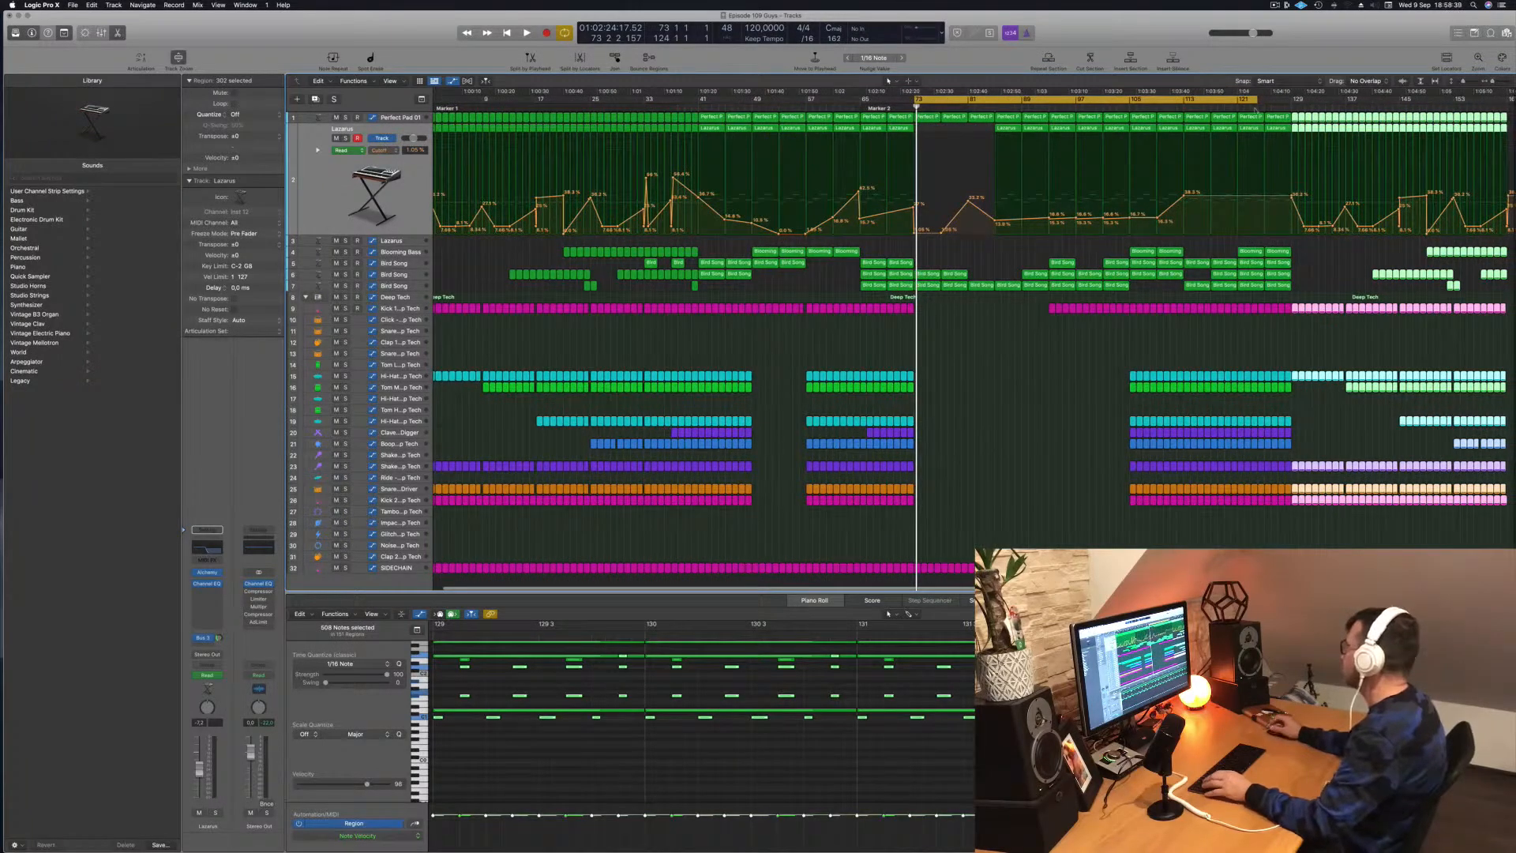
Step: Extend the cycle range's end over the copied section and play the transition into bar 129
drag(1258, 99, 1311, 99)
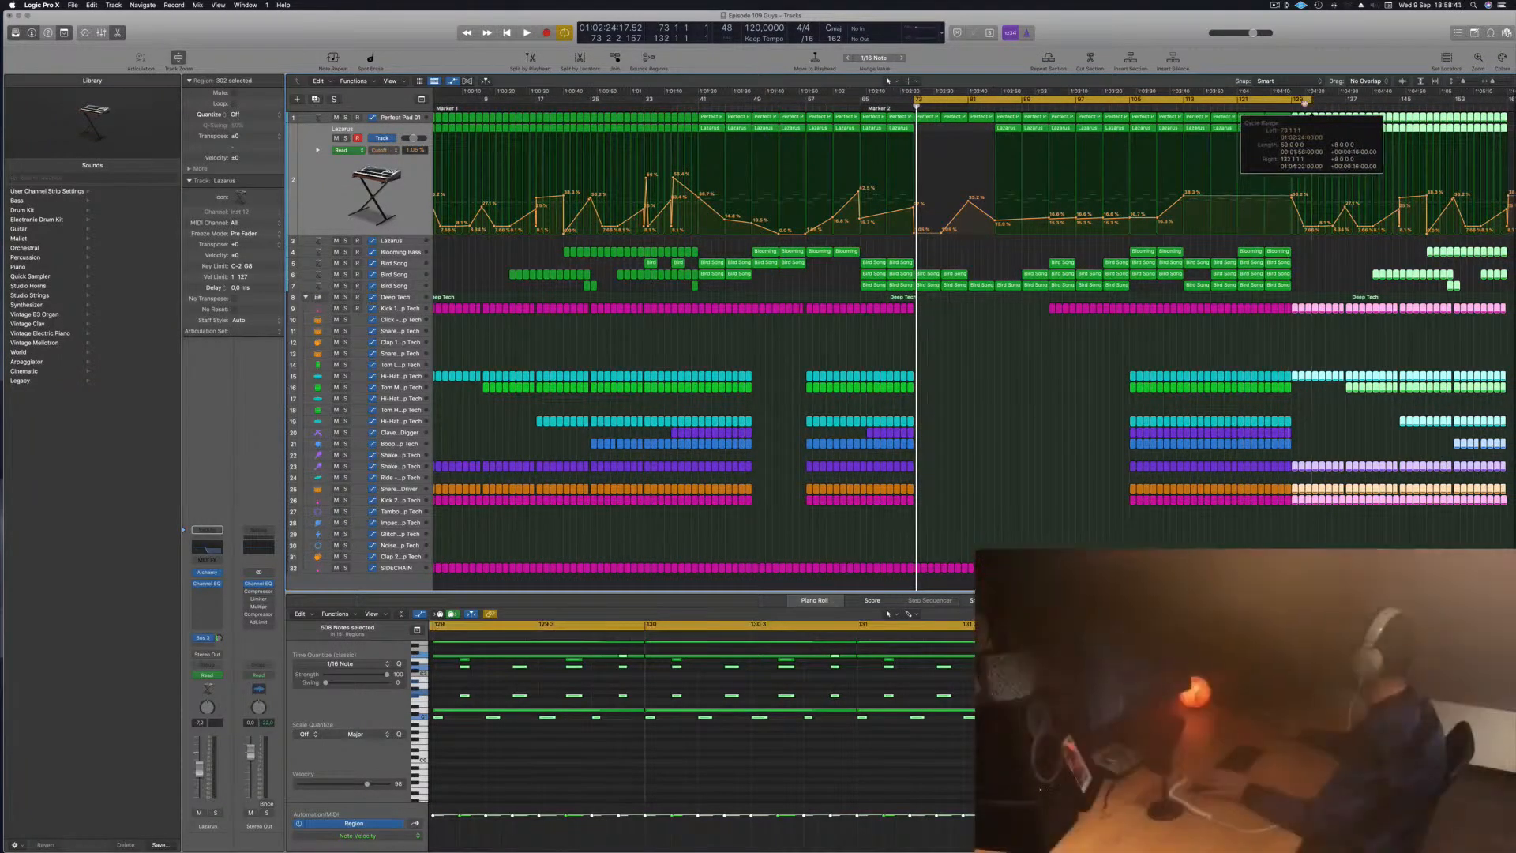
key(space)
click(1132, 107)
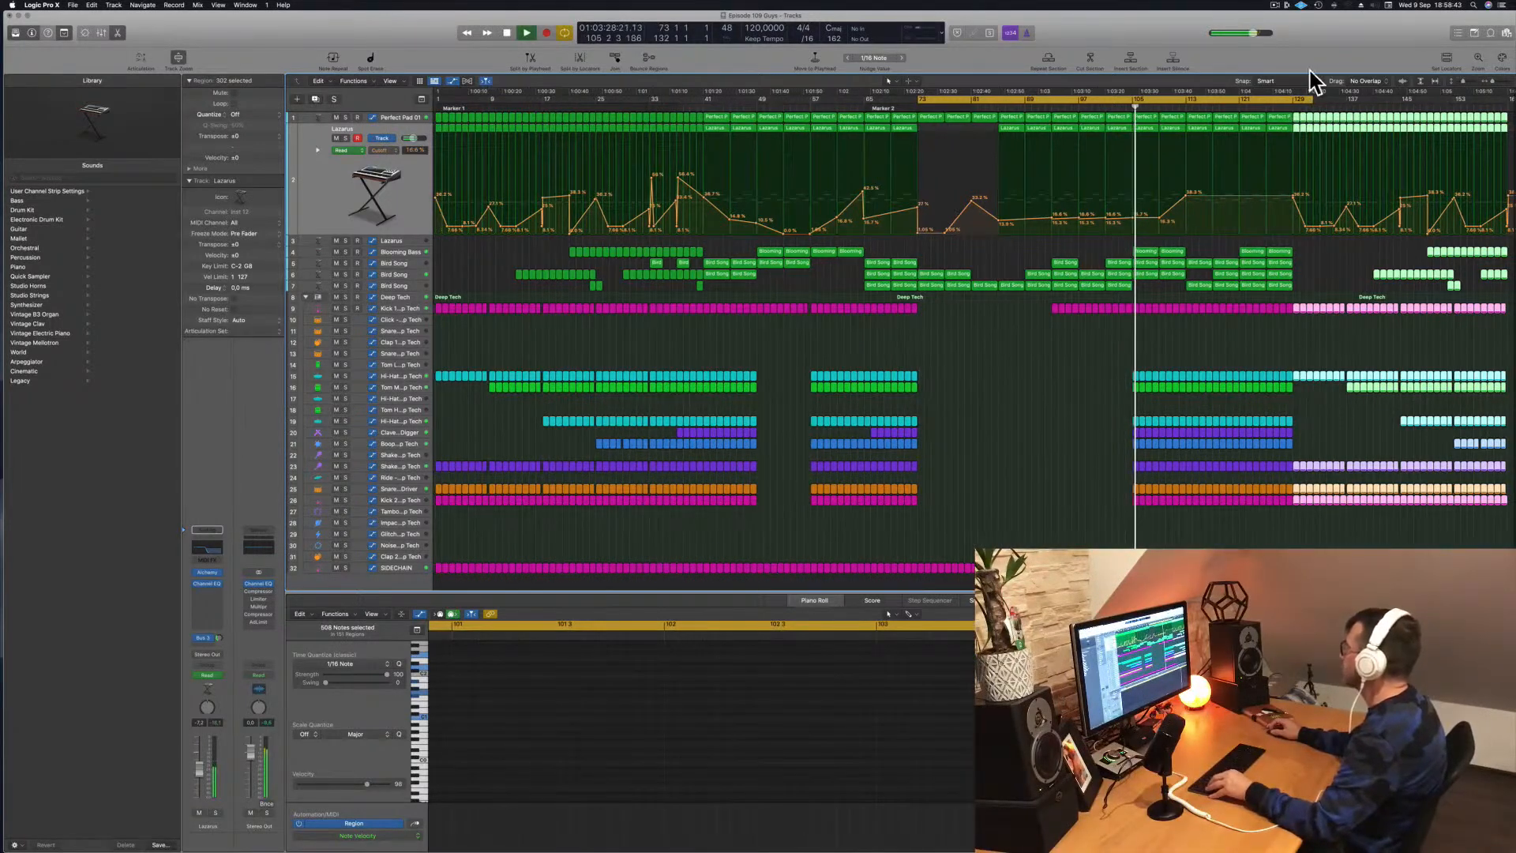
click(1287, 103)
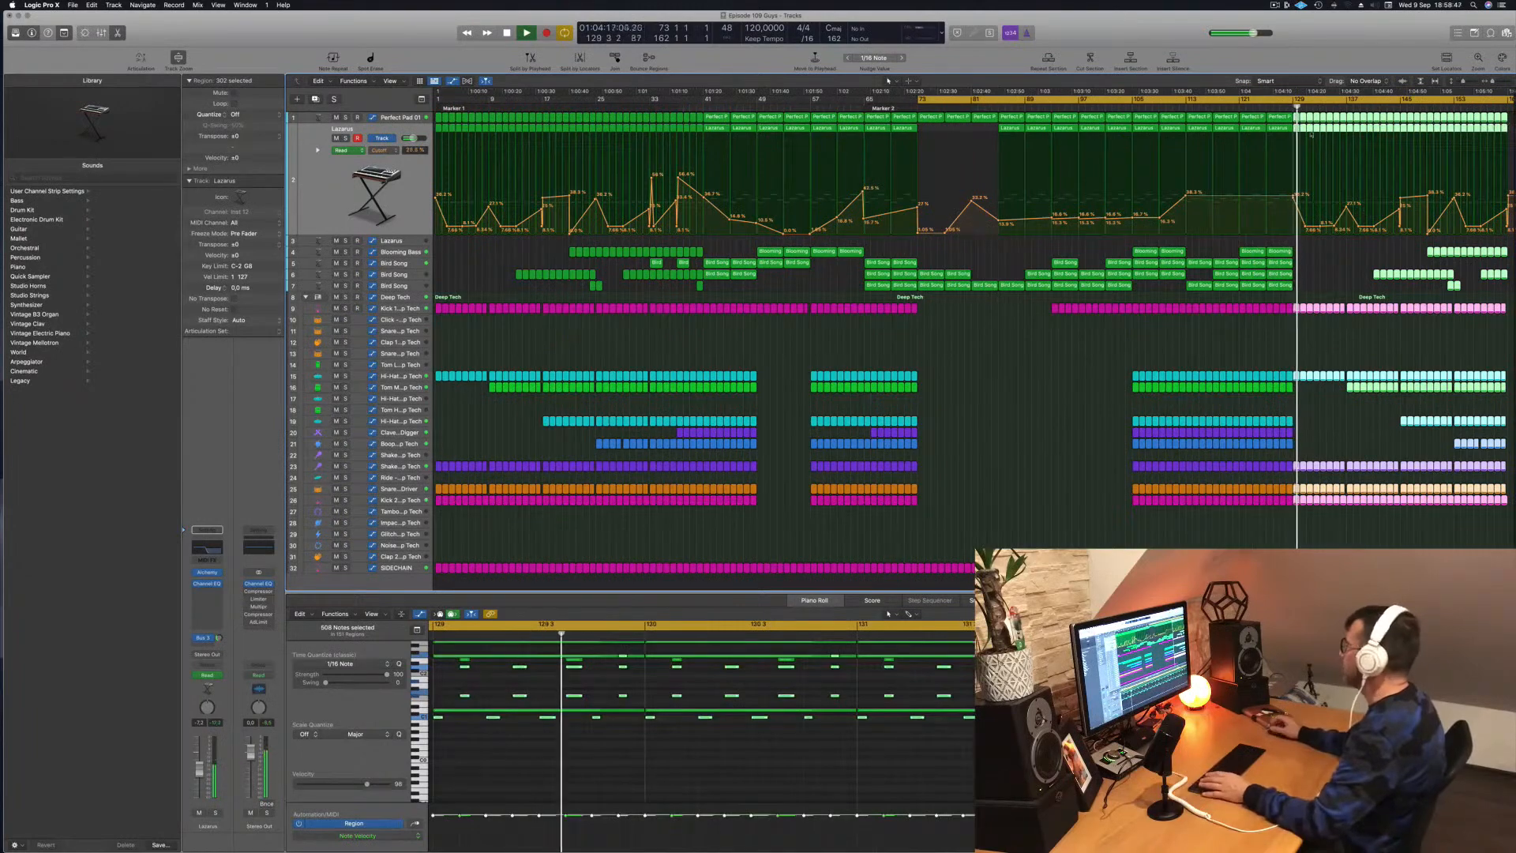
click(1287, 105)
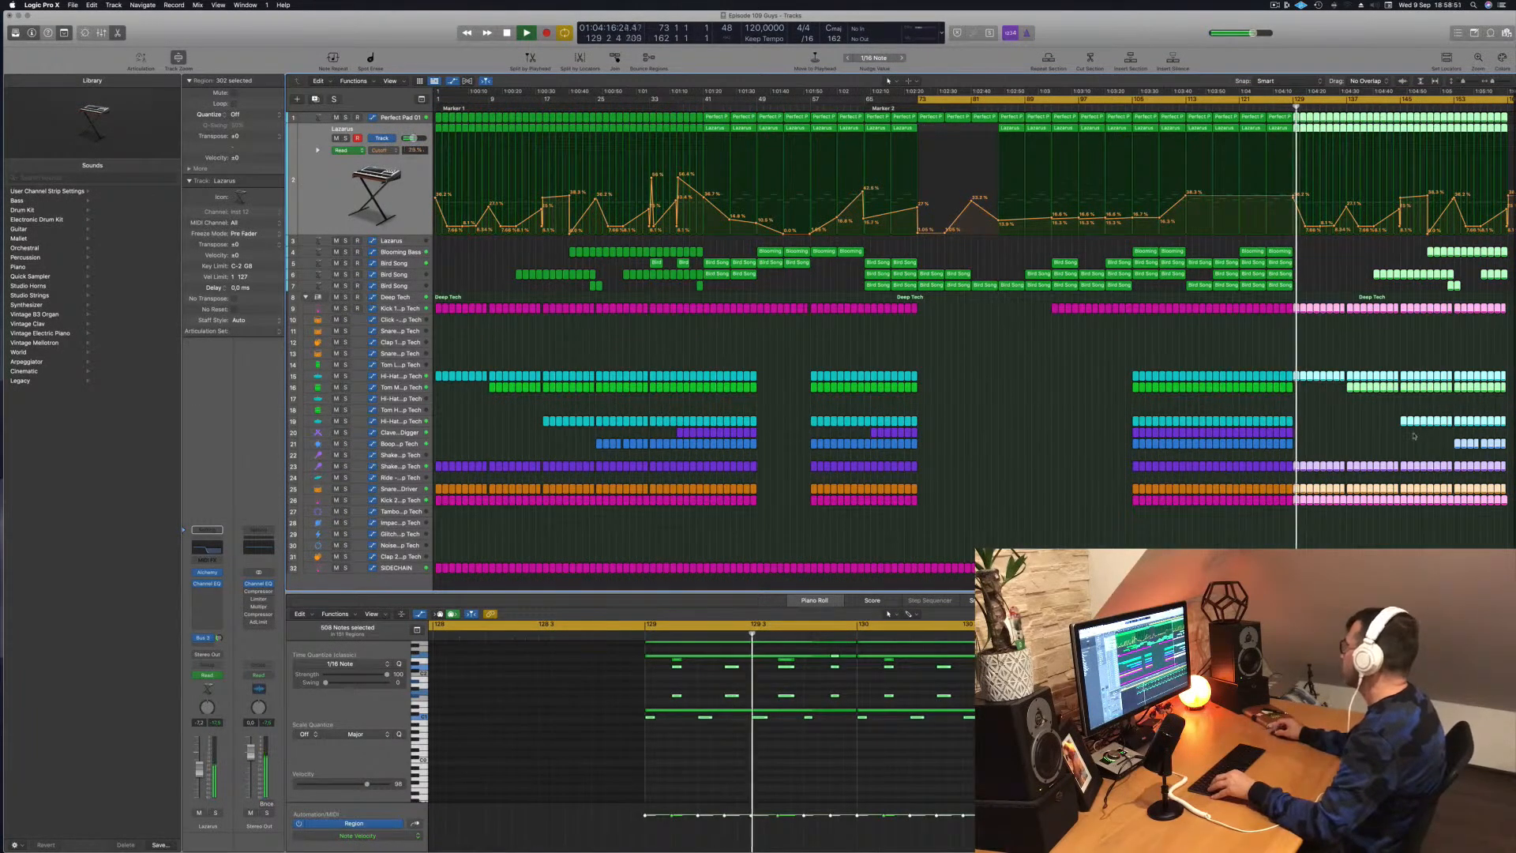
Step: Copy the twelve Blooming Bass regions to bar 129 and again directly after, filling the gap in the copied section
click(1429, 251)
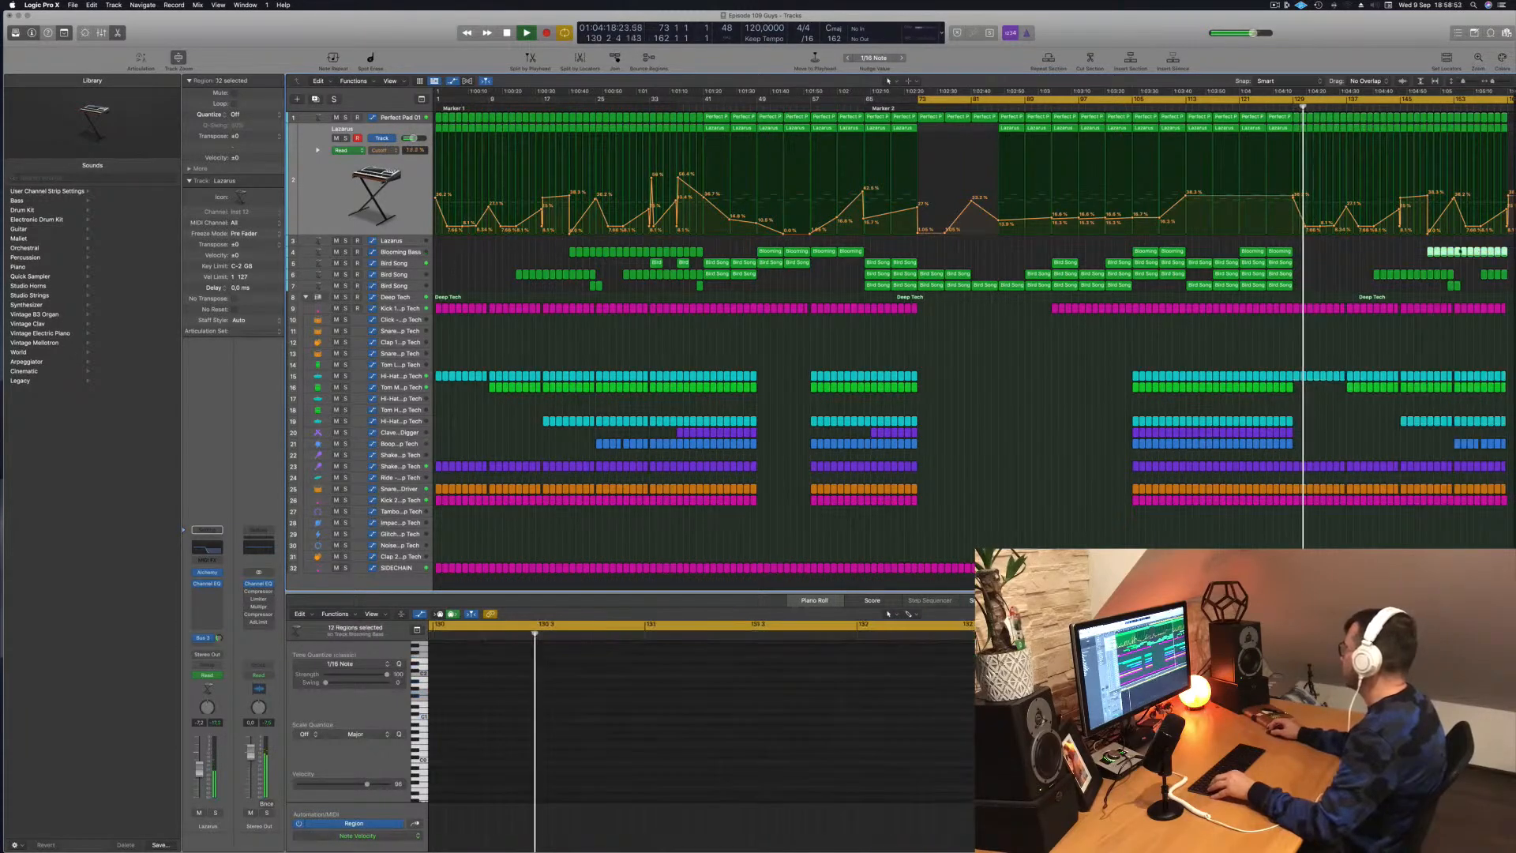
drag(1430, 253, 1300, 258)
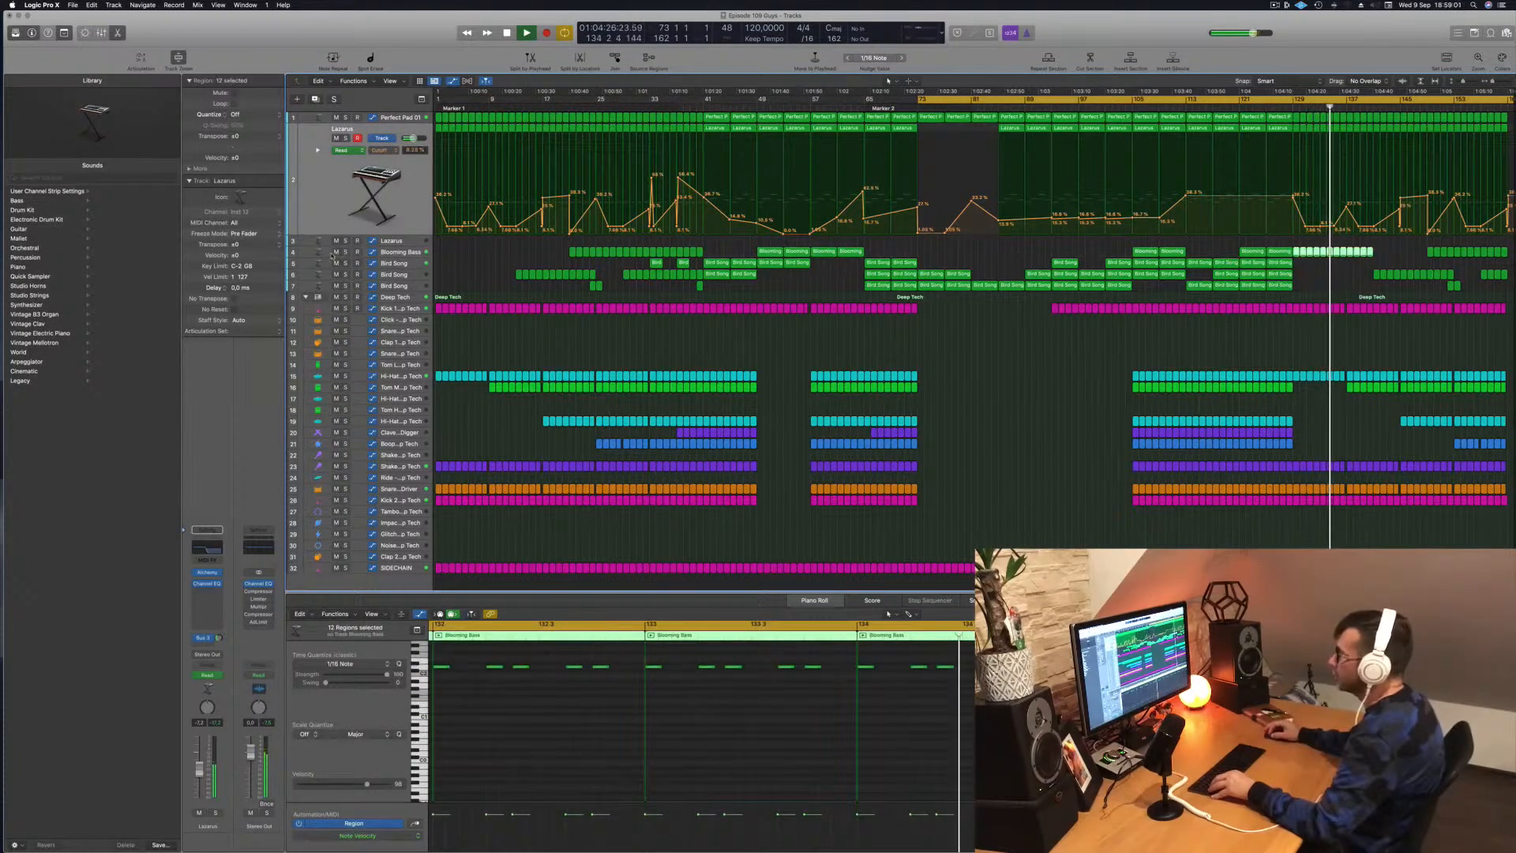
mouse_move(1394, 248)
mouse_down()
mouse_move(1297, 254)
mouse_move(1384, 255)
mouse_up()
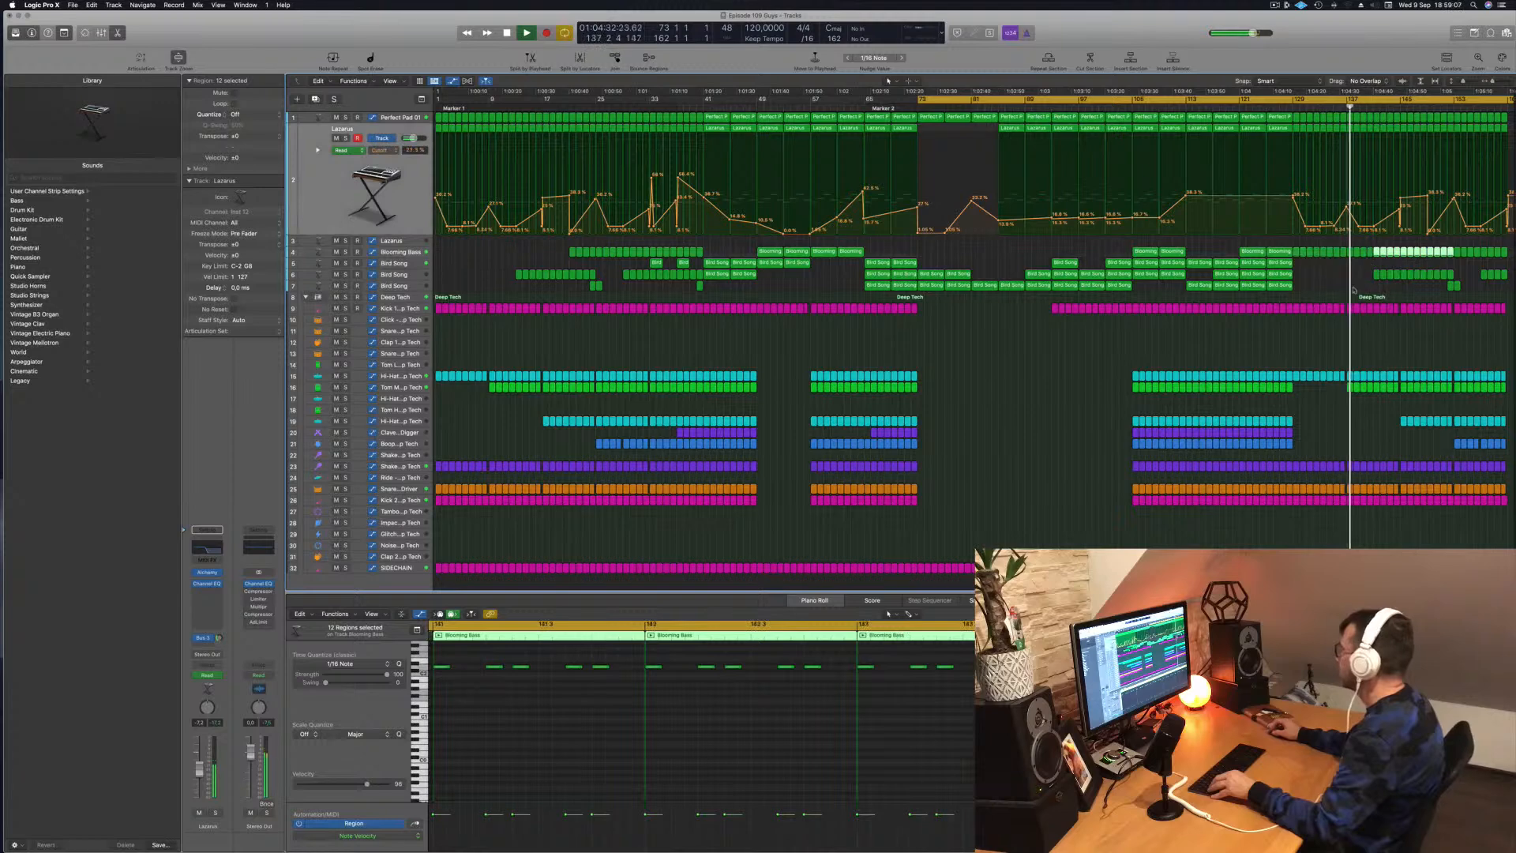
Step: Replay the transition and fill bars 129 to 153 with the hi-hat, clave and bongo regions on the Deep Tech subtracks
click(1270, 103)
drag(1340, 385, 1301, 434)
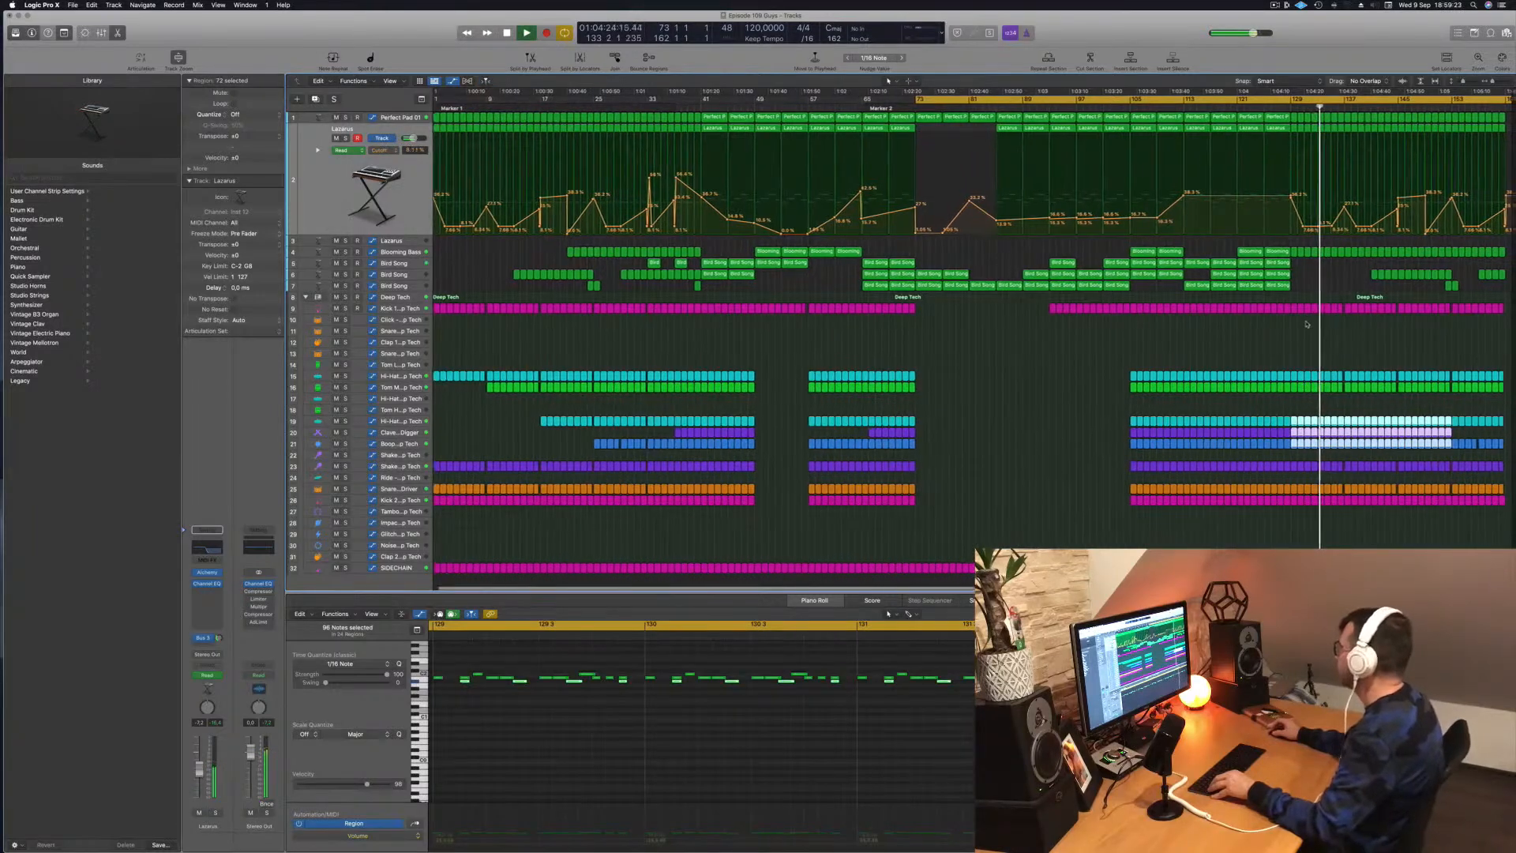
click(1351, 334)
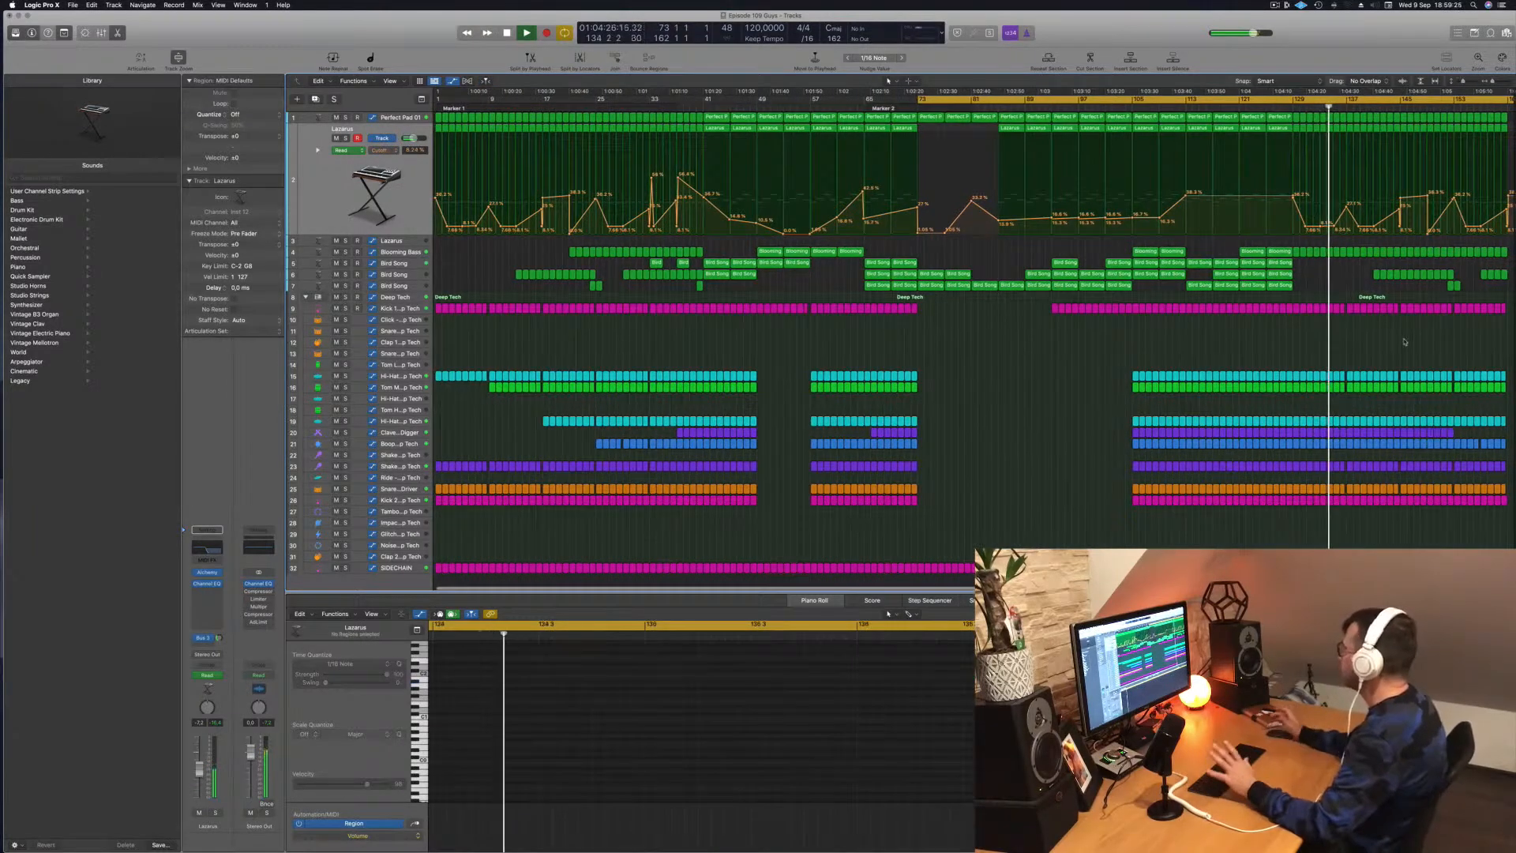